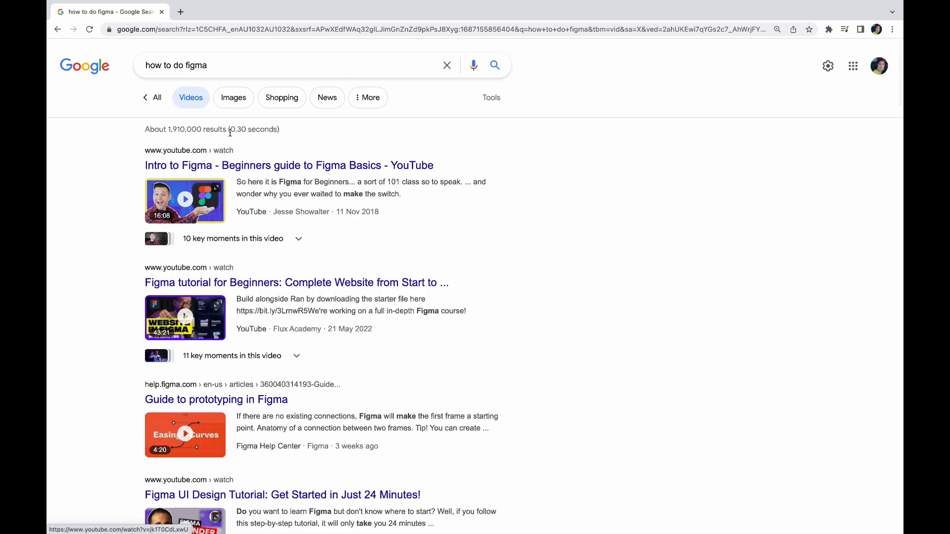
Step: Open the Intro to Figma beginners video and search YouTube for "how to do scrolling on figma"
click(288, 215)
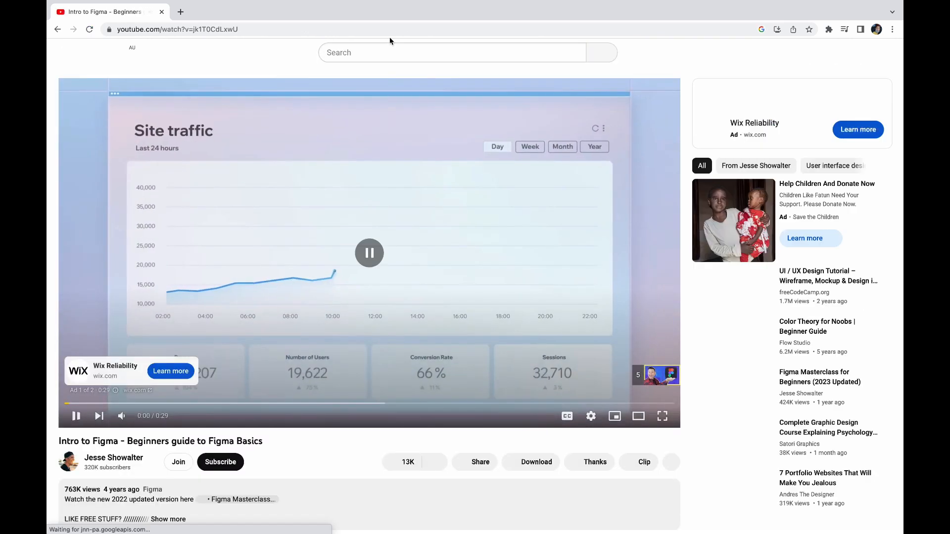
click(373, 52)
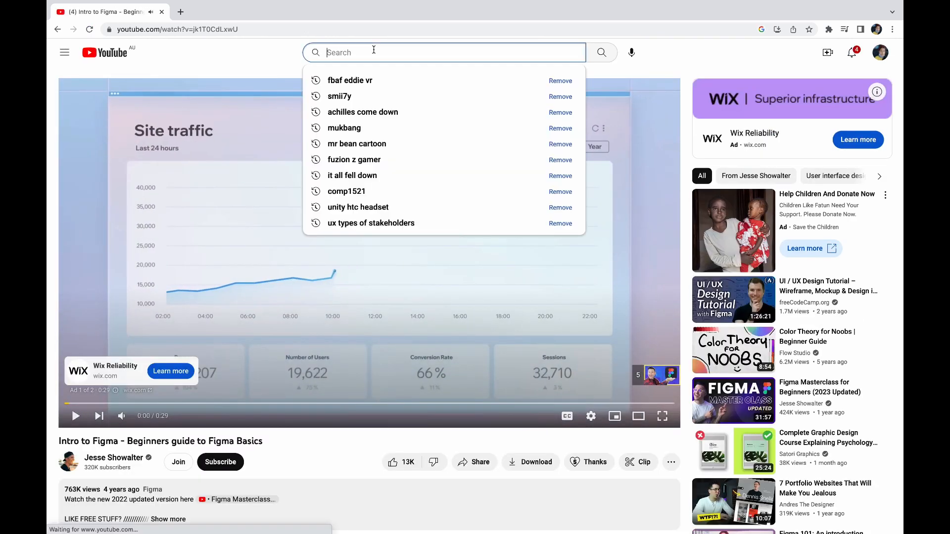
text(how to do )
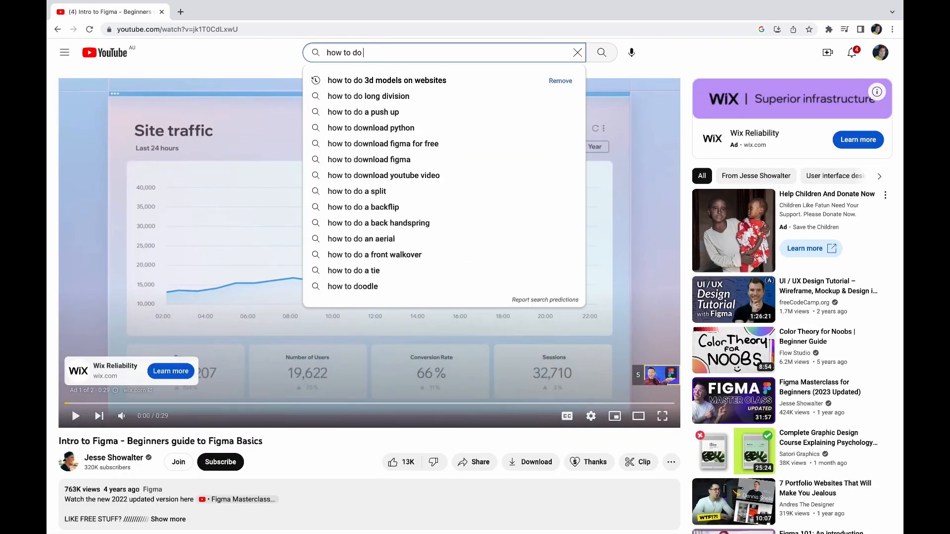
text(scrolling on figma)
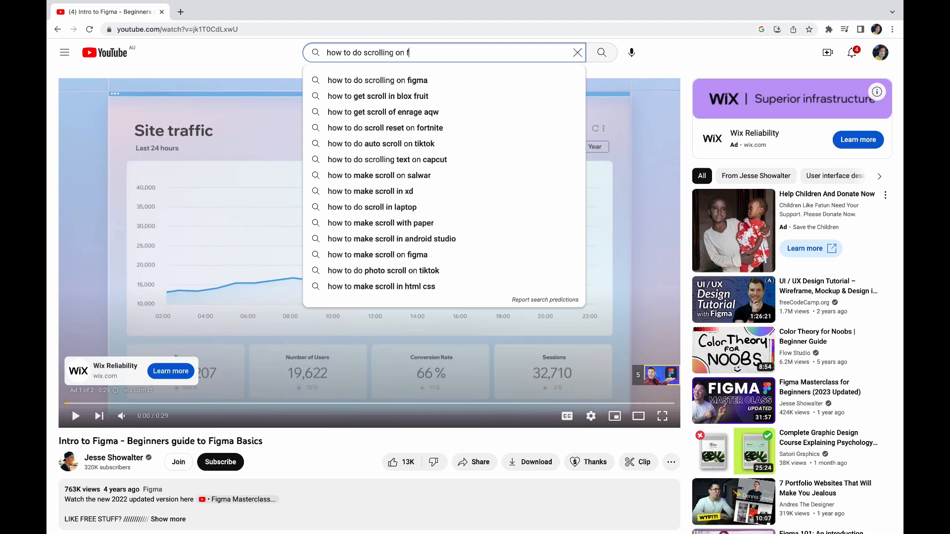
key(Return)
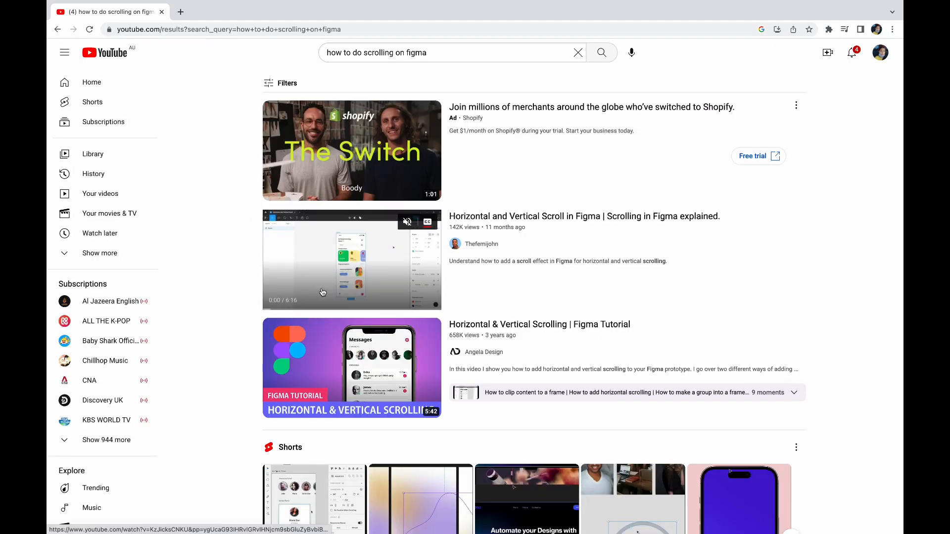
Step: Open the video on horizontal and vertical scroll in Figma, skip ahead to about 5:42, and open the suggested fancy scroll carousel video
click(323, 292)
click(613, 405)
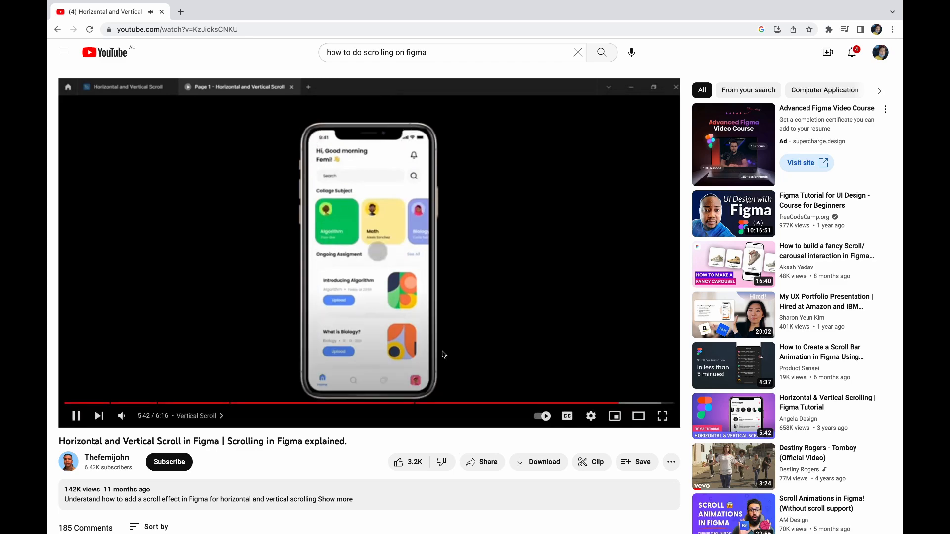
click(448, 353)
click(732, 264)
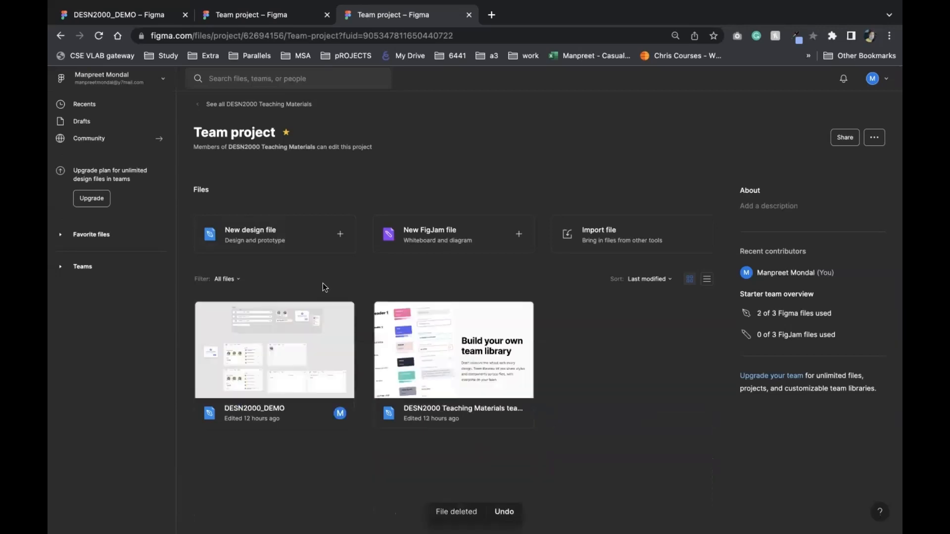
Step: Create a new design file in the team project and draw a frame about 807 × 470 on the canvas
click(297, 245)
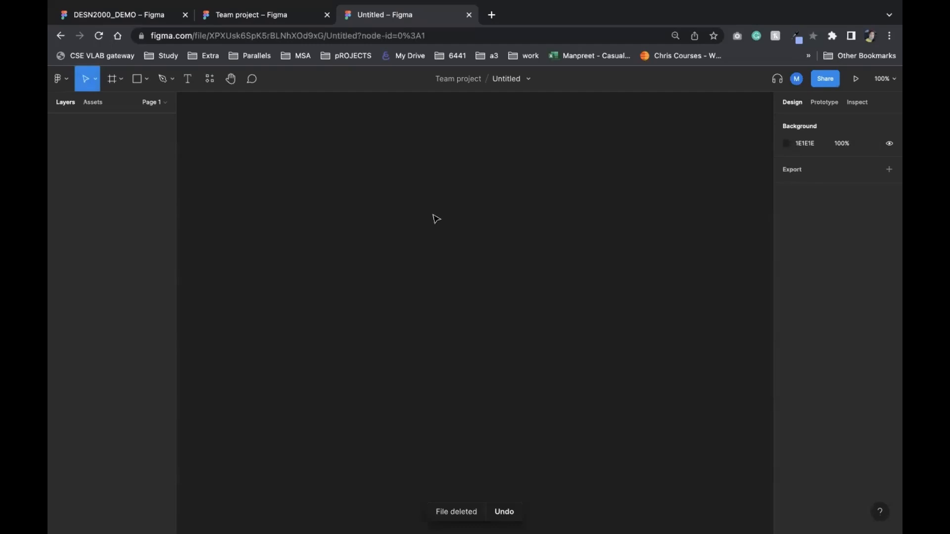
click(122, 82)
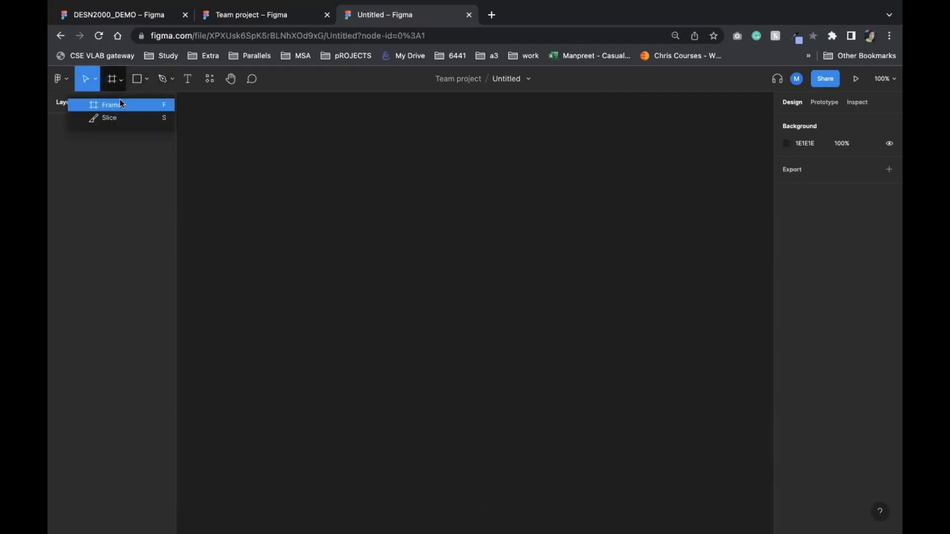
click(121, 103)
drag(258, 168, 674, 420)
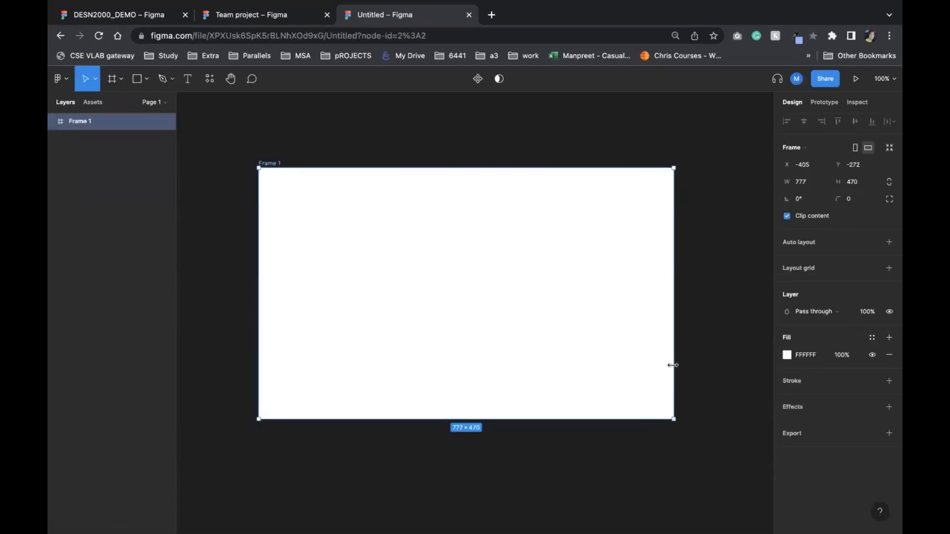
drag(671, 366, 689, 339)
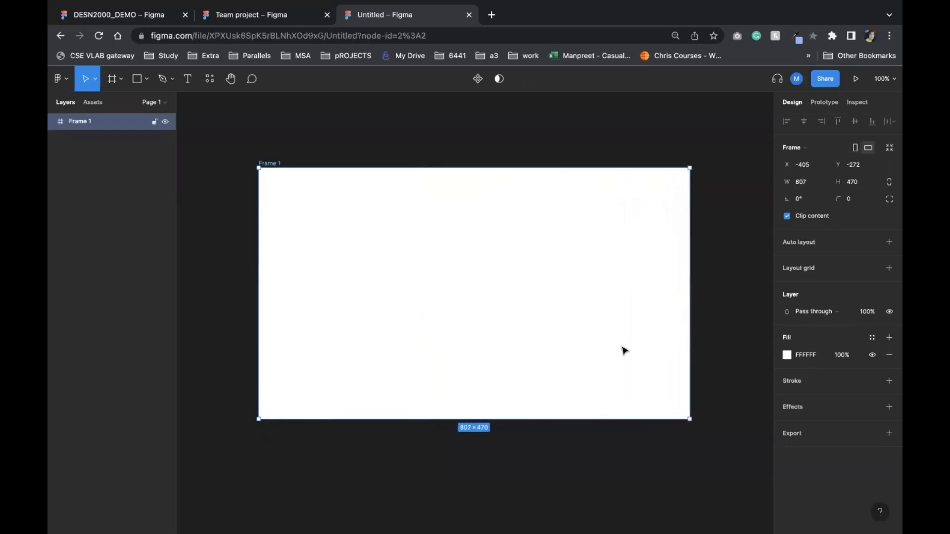
click(750, 201)
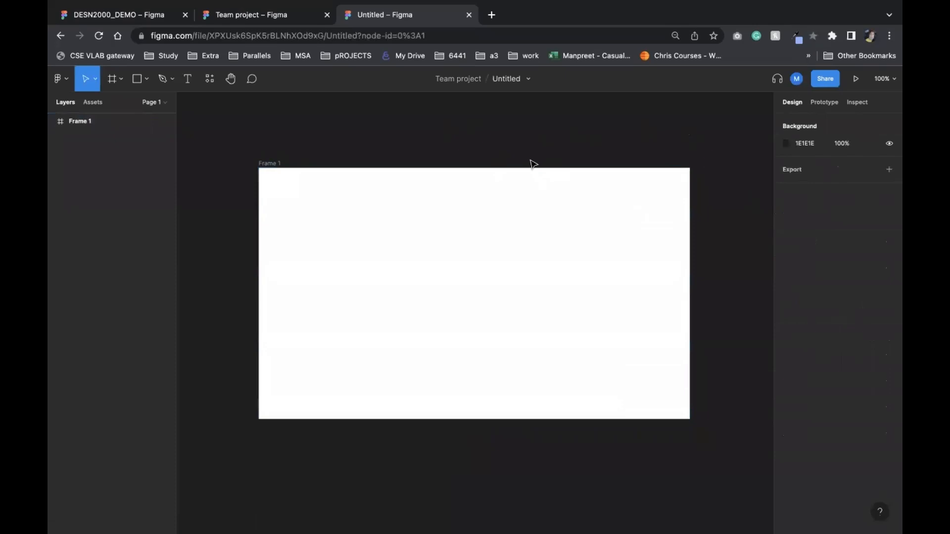
Step: Change the canvas background colour to light grey E8E4E4
click(453, 243)
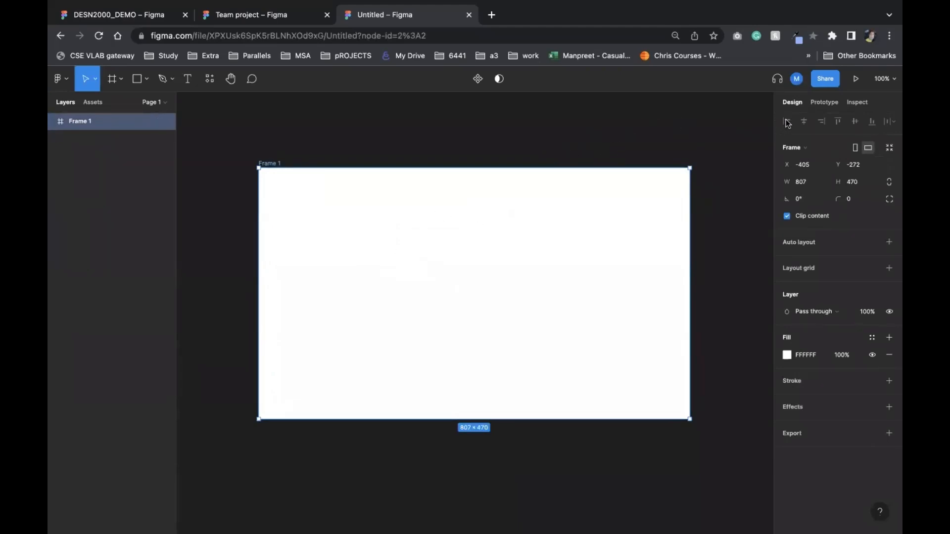
click(742, 148)
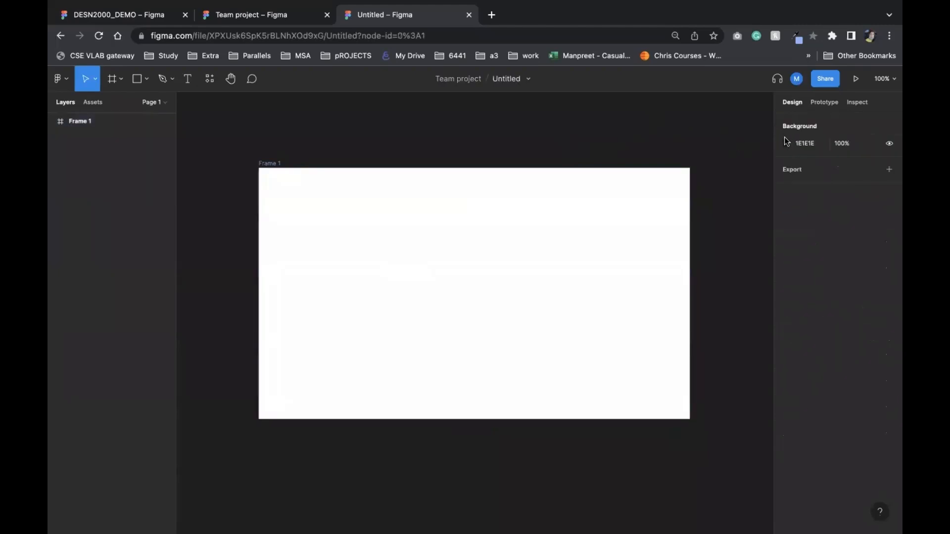
click(786, 142)
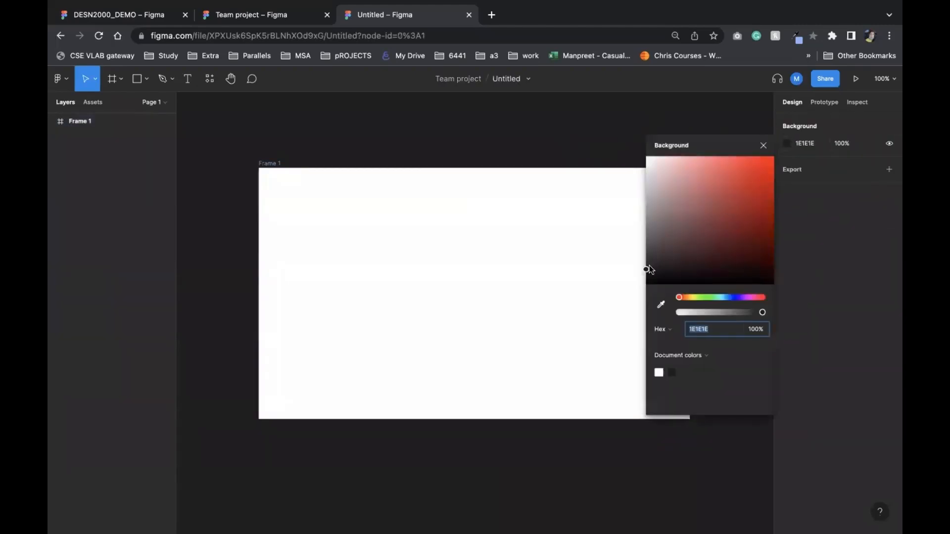
drag(649, 270, 648, 170)
Step: Reposition Frame 1 on the canvas to about X -420, Y -277
click(468, 261)
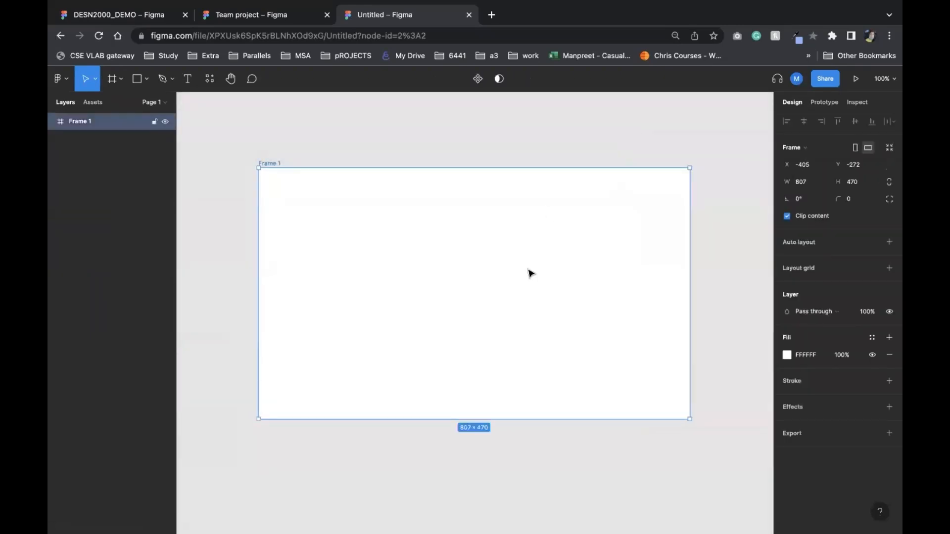
drag(515, 267, 478, 246)
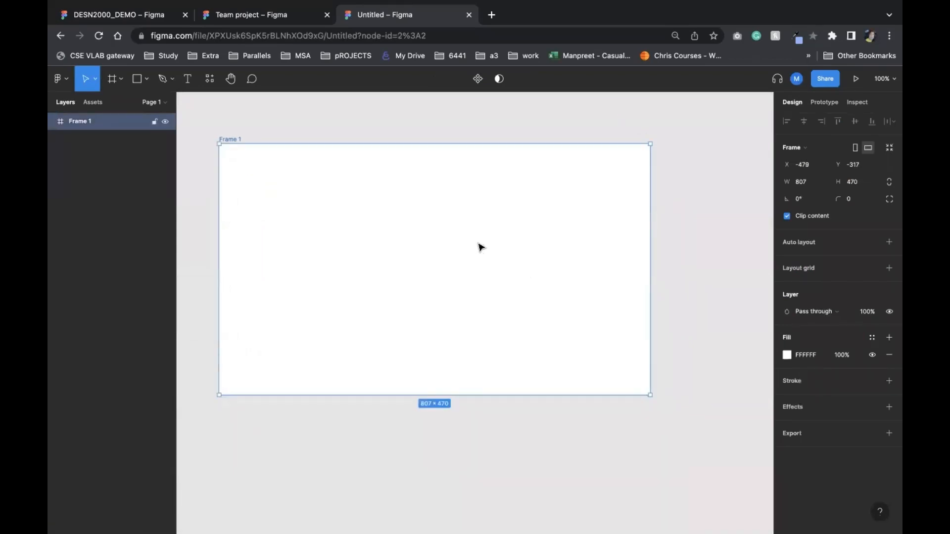
drag(481, 247, 511, 269)
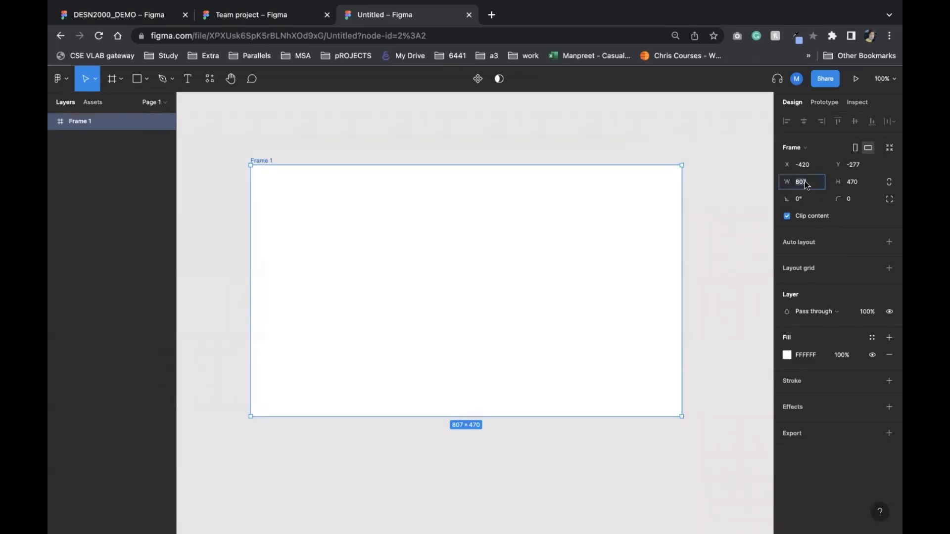
Step: Set Frame 1 to a width of 1920 and a height of 1080
text(1920)
click(858, 182)
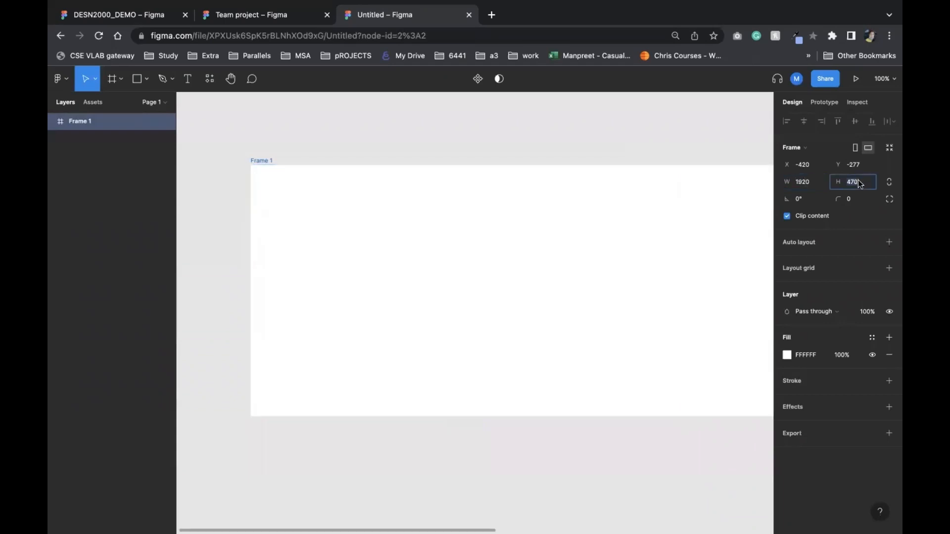
text(1080)
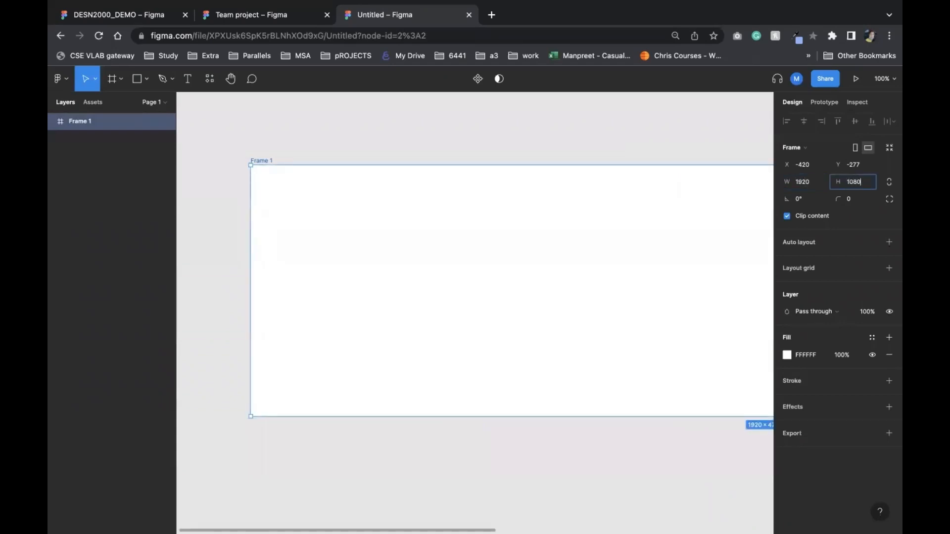
key(Return)
key(shift+1)
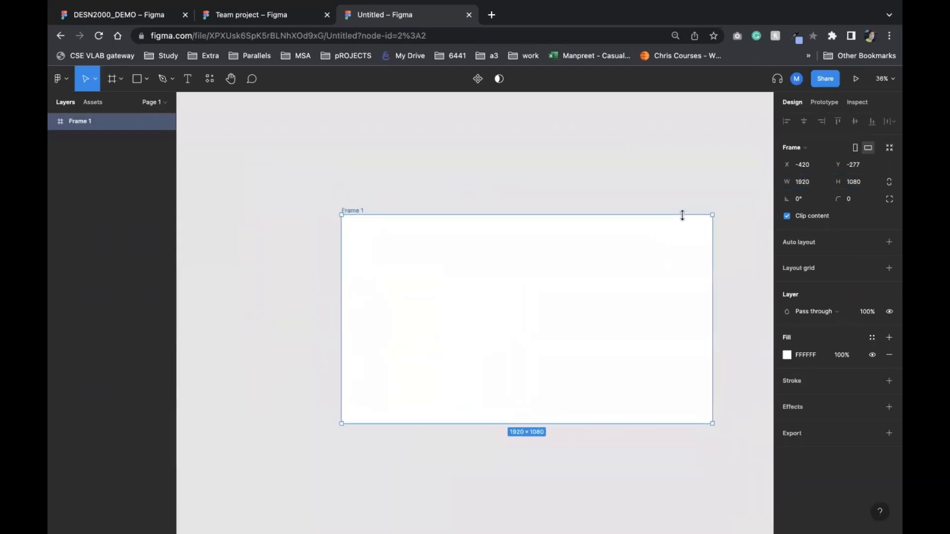
scroll(685, 219, right, 2)
scroll(684, 220, down, 1)
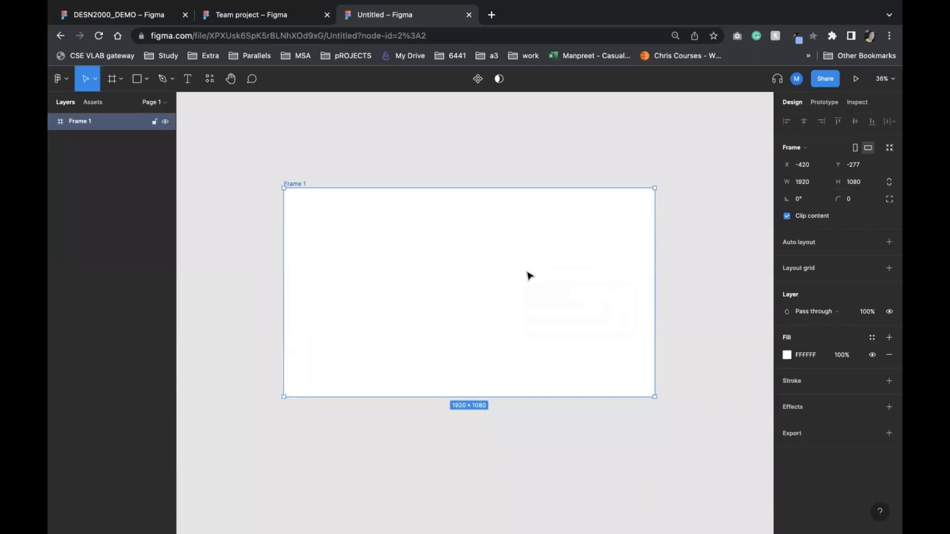
Step: Add a phone frame from the iPhone 13 / 13 Pro preset
click(120, 80)
click(125, 104)
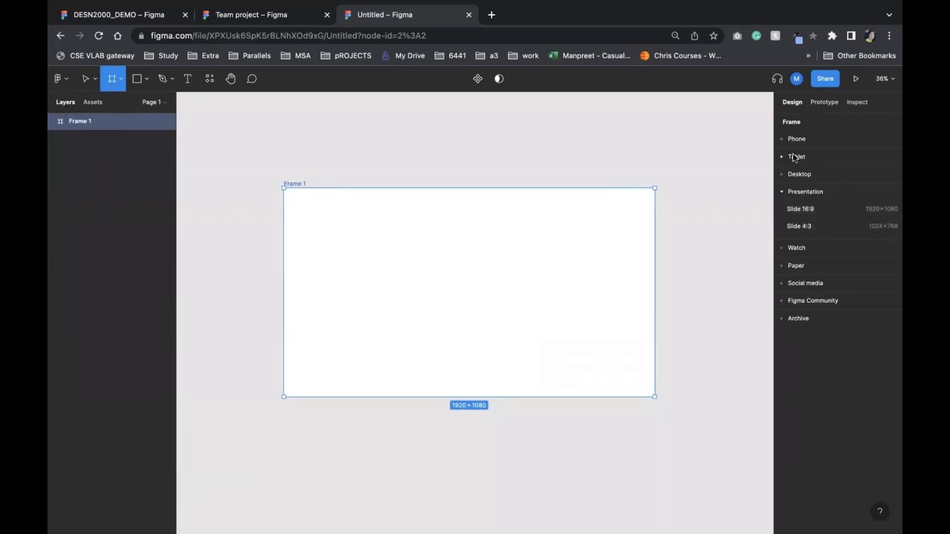
click(781, 191)
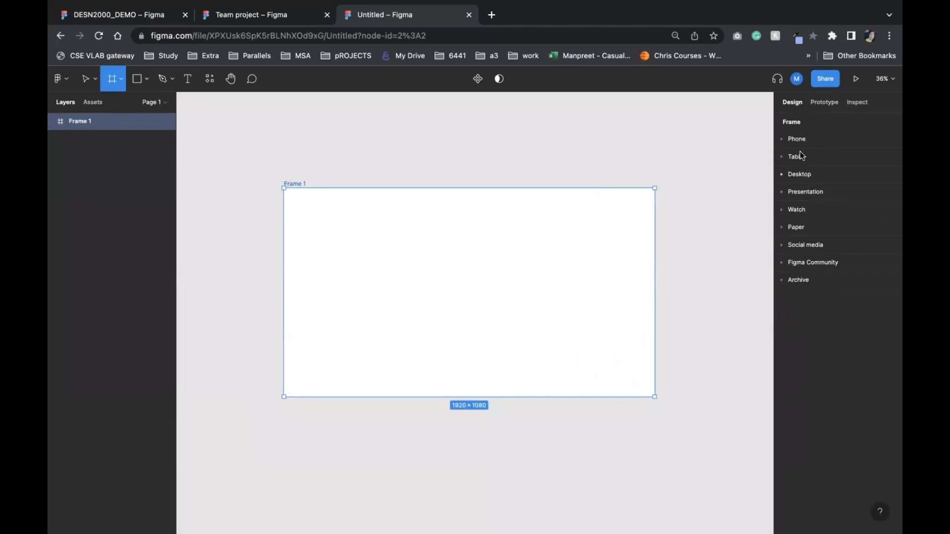
click(781, 138)
click(804, 171)
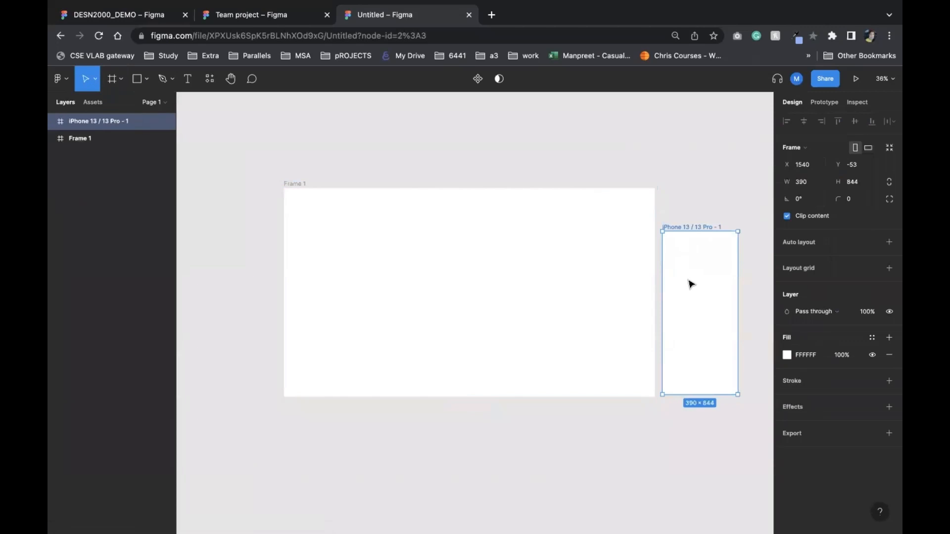
Step: Add a presentation frame from the Slide 16:9 preset
click(96, 79)
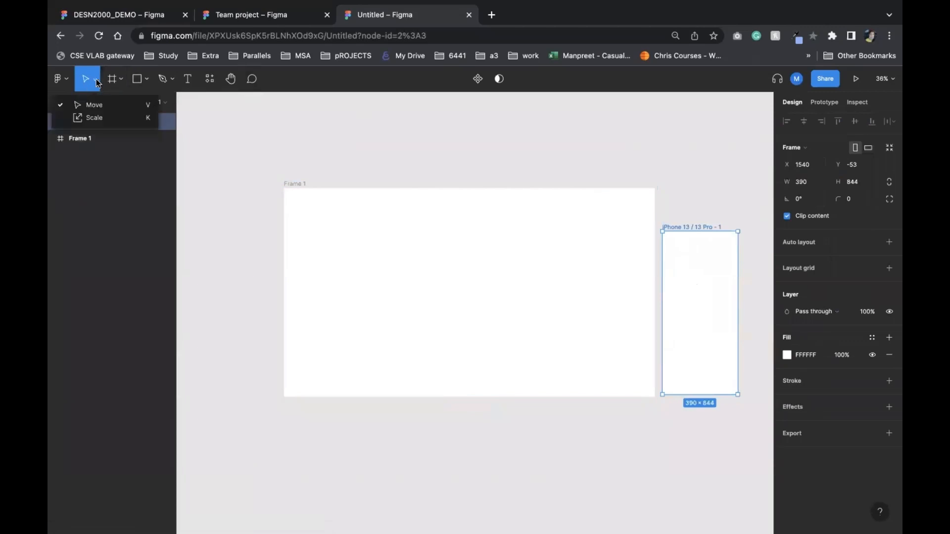
click(112, 80)
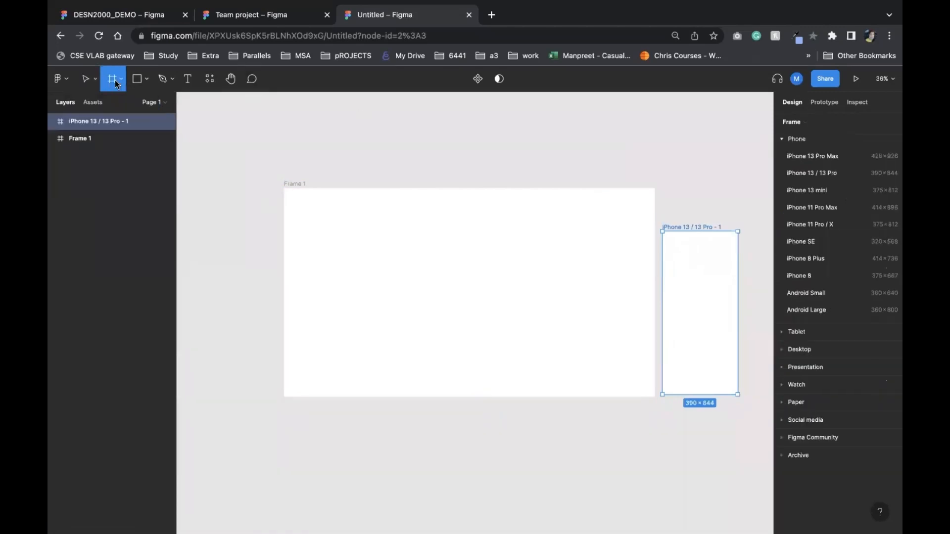
click(123, 79)
click(123, 104)
click(788, 367)
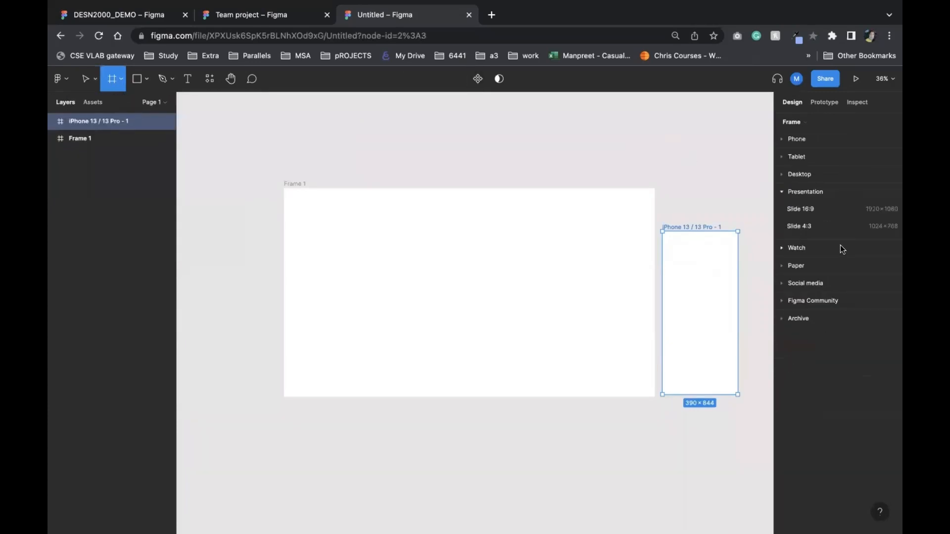
click(830, 211)
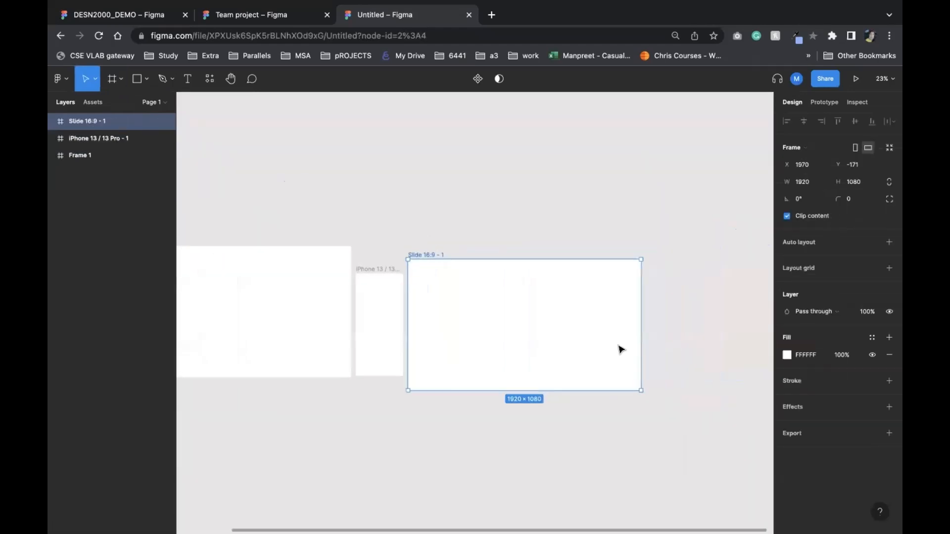
Step: Move the Slide 16:9 frame up so its lower edge aligns with that of the iPhone frame
scroll(621, 349, right, 2)
drag(520, 339, 520, 322)
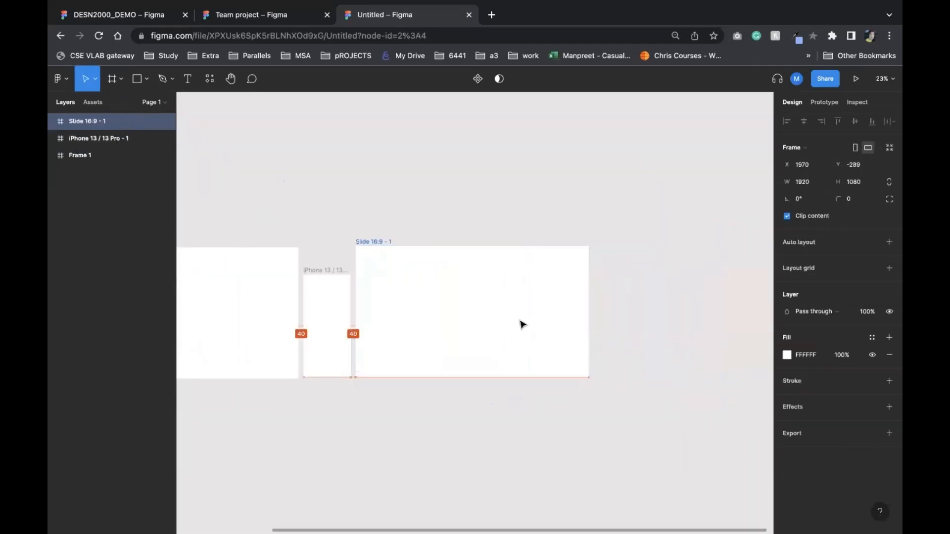
click(622, 328)
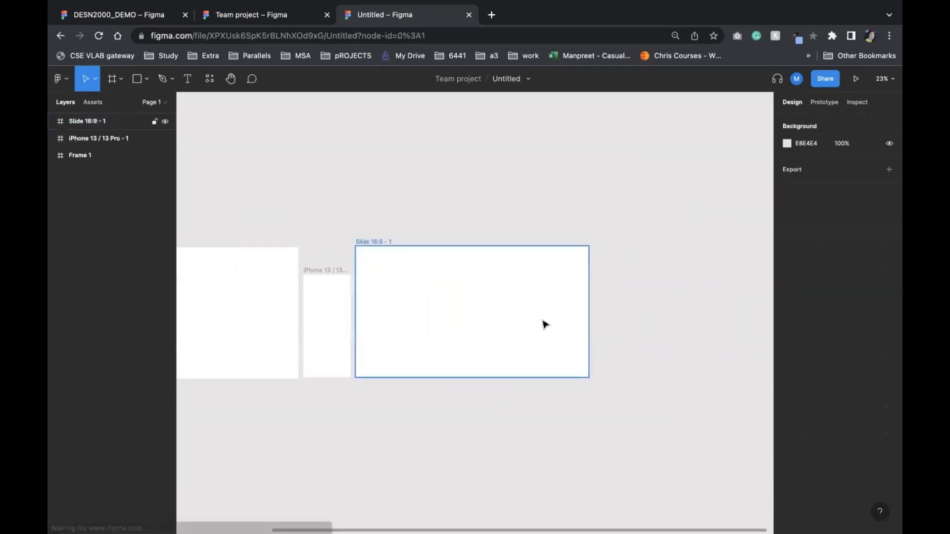
click(545, 322)
Step: Place another frame on the empty canvas just beyond the right edge of the Slide 16:9 frame
click(96, 79)
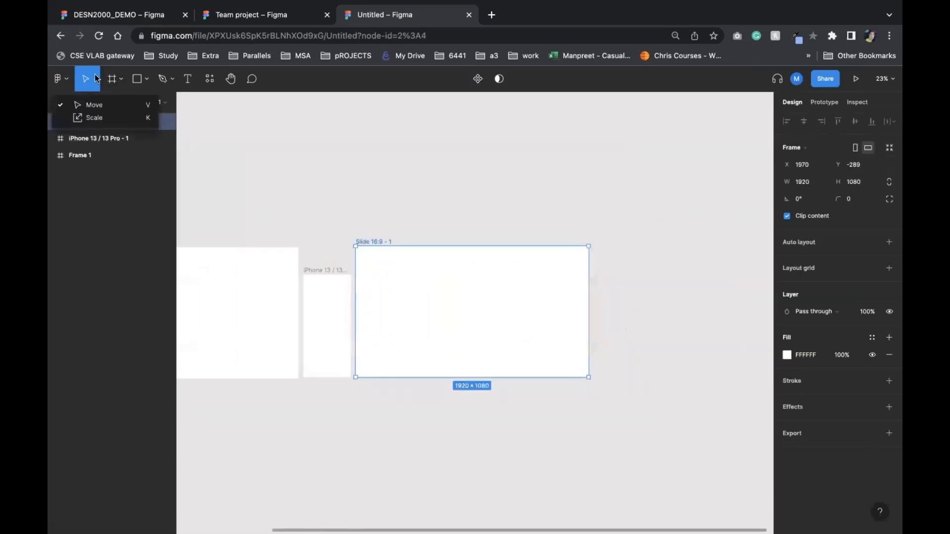
click(123, 82)
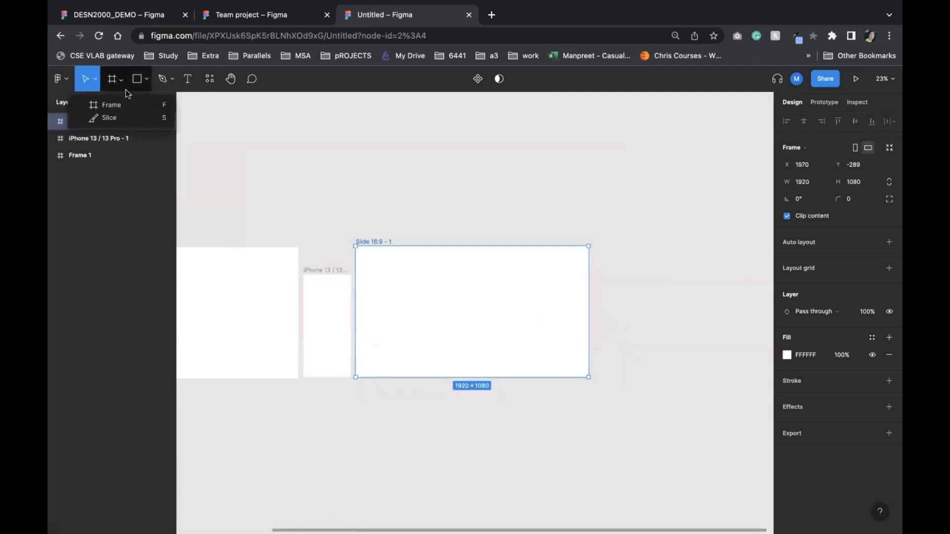
click(126, 104)
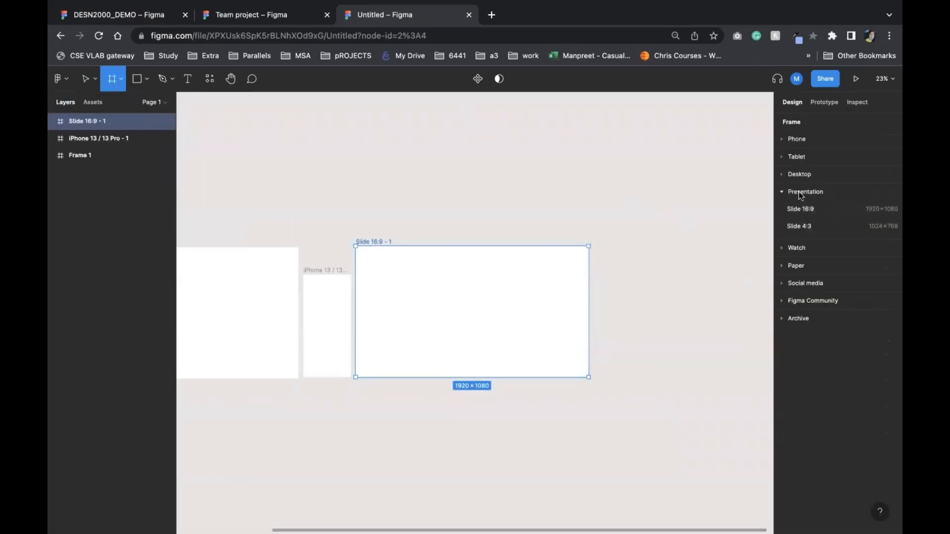
click(612, 273)
scroll(589, 385, left, 3)
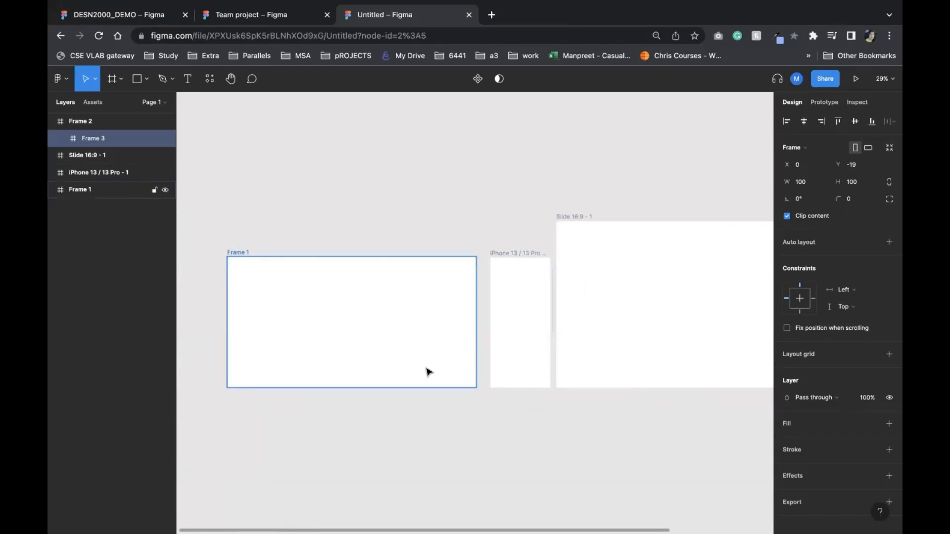
Step: Delete the iPhone 13 / 13 Pro frame and Frame 1 from the canvas
click(652, 328)
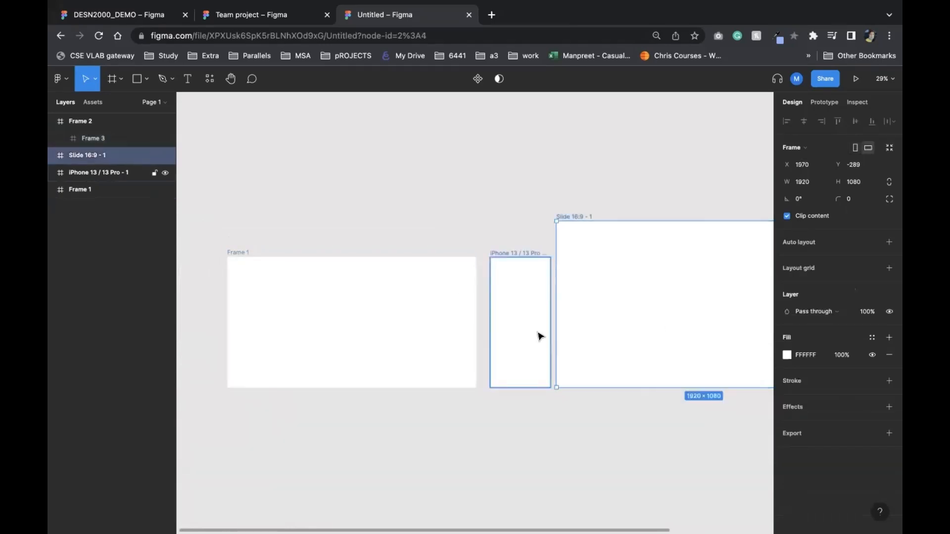
click(519, 333)
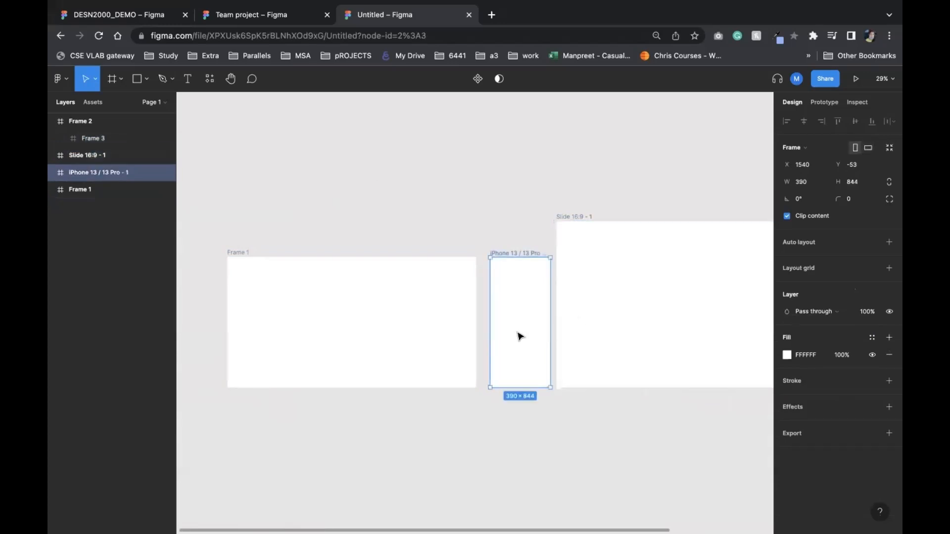
click(408, 344)
click(528, 348)
key(Delete)
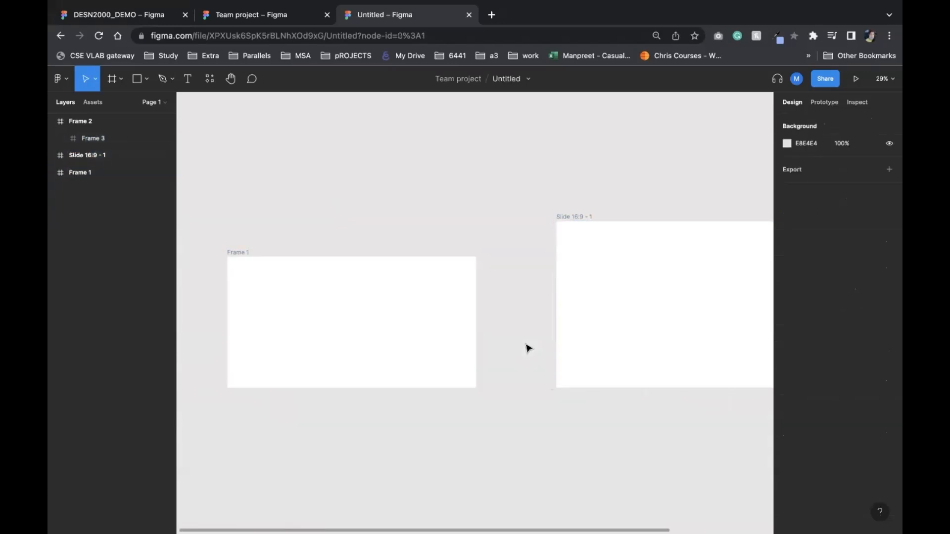
click(417, 342)
key(Delete)
Step: Move the Slide 16:9 frame left into the emptied area and delete Frame 3 nested inside Frame 2
drag(625, 274, 390, 272)
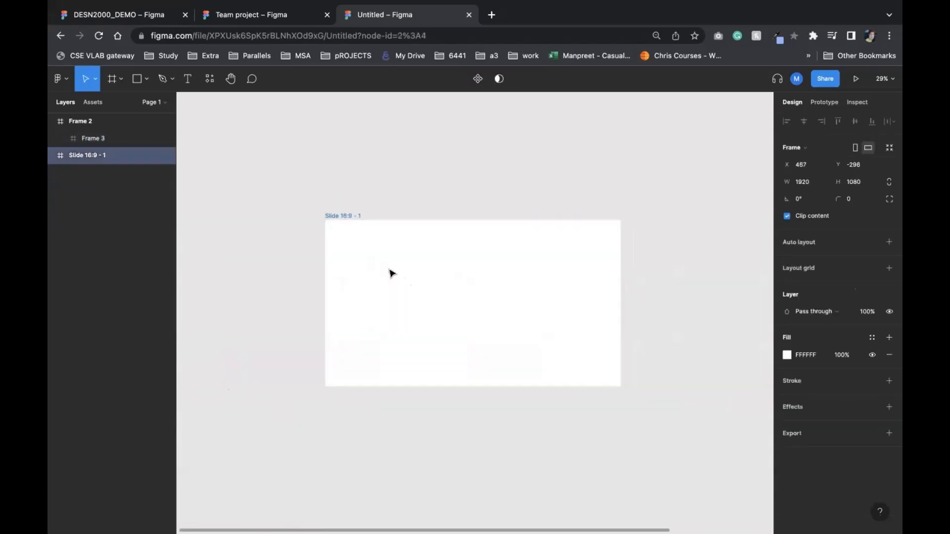
scroll(391, 272, right, 6)
click(577, 268)
key(Delete)
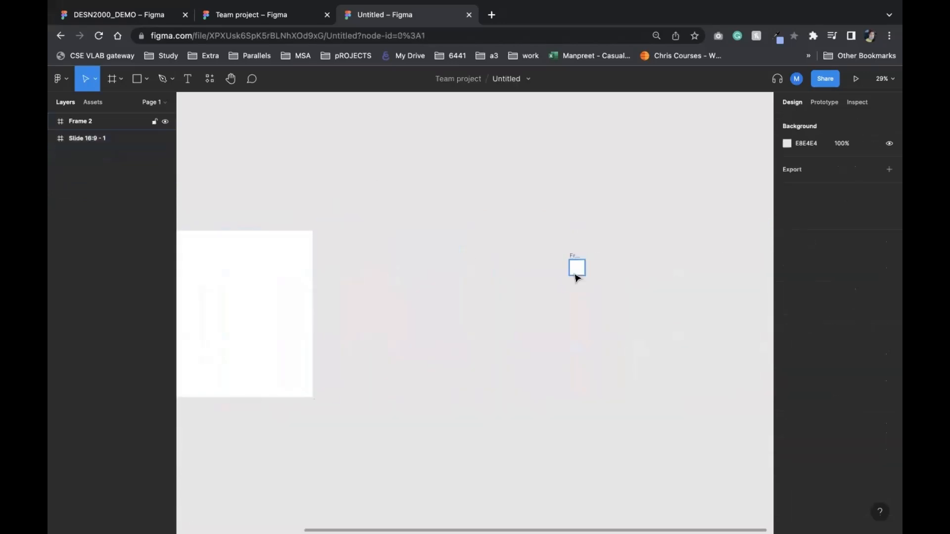
Step: Rename the Slide 16:9 frame as Homepage
scroll(576, 276, left, 8)
scroll(577, 276, left, 4)
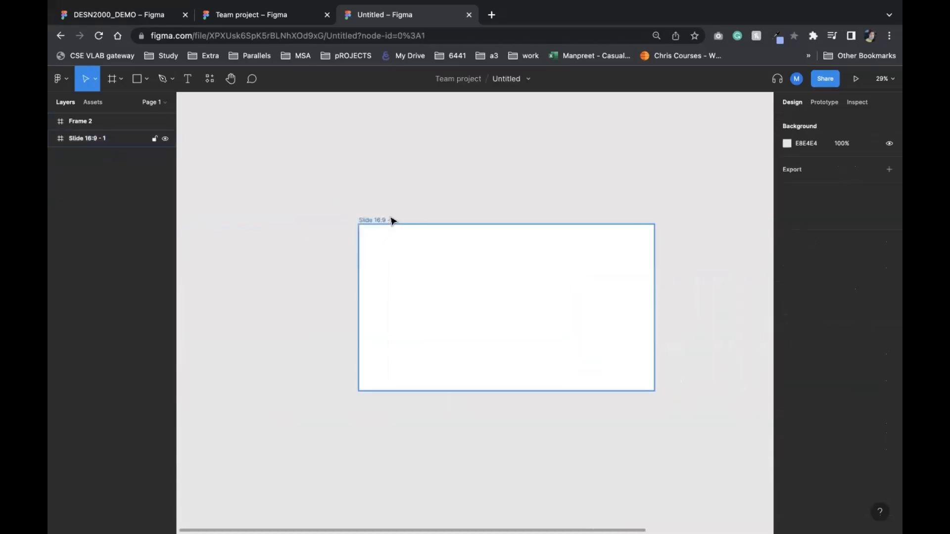
double_click(384, 220)
text(Homepage)
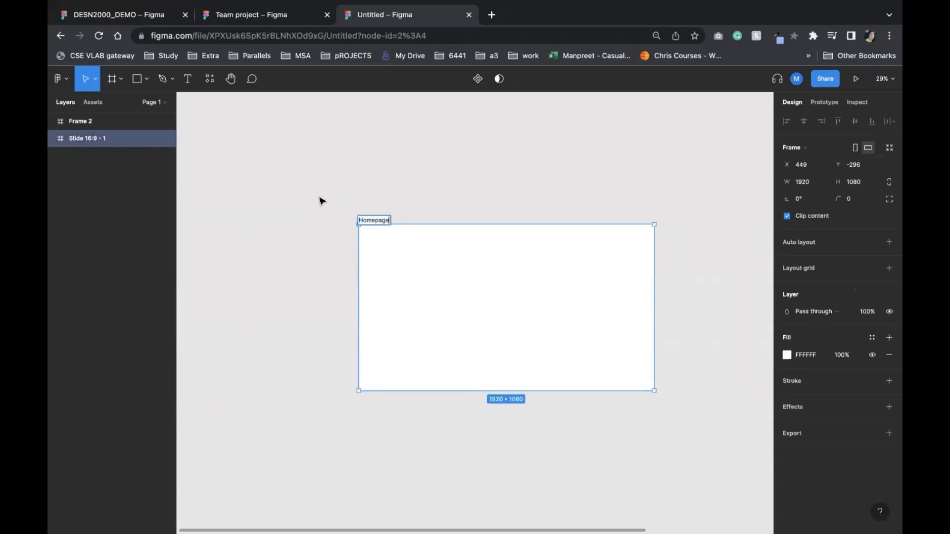
click(286, 199)
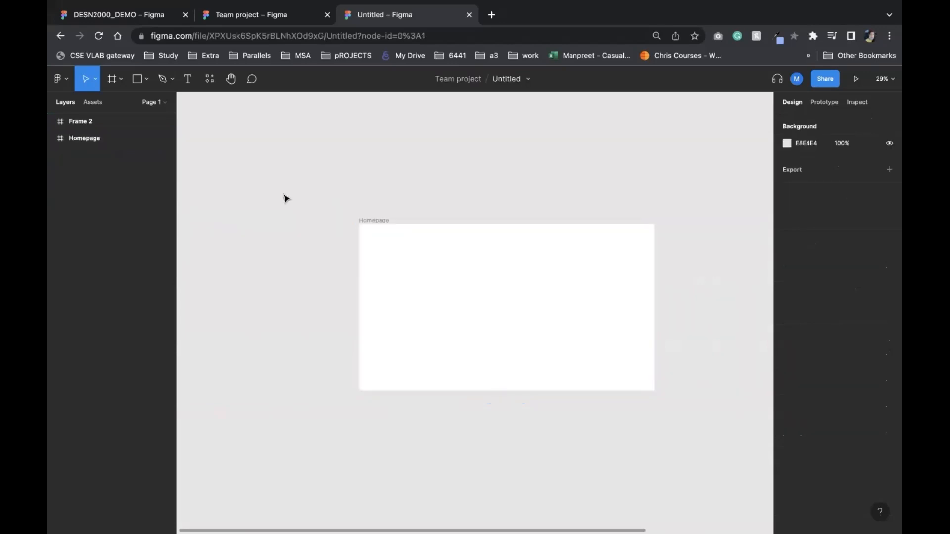
Step: Hide the Homepage frame and make it visible again
click(84, 121)
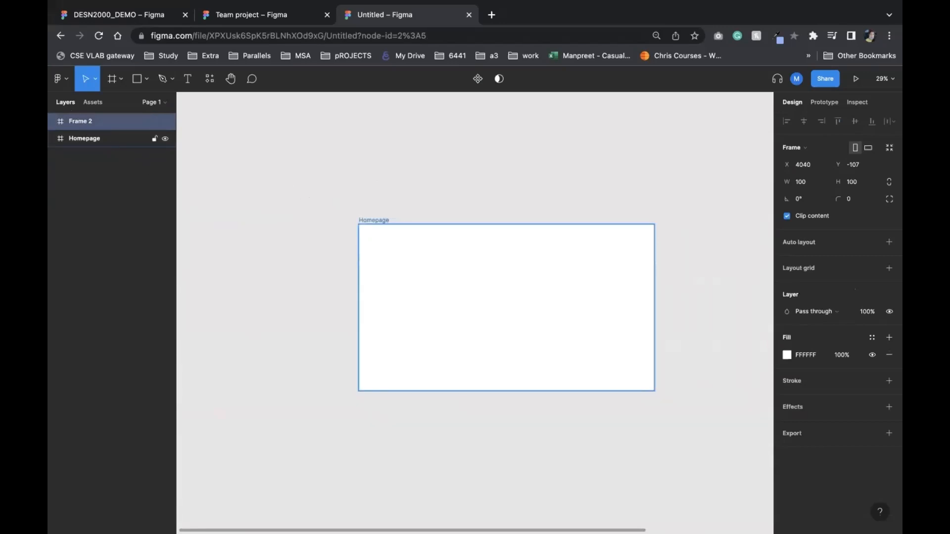
click(166, 139)
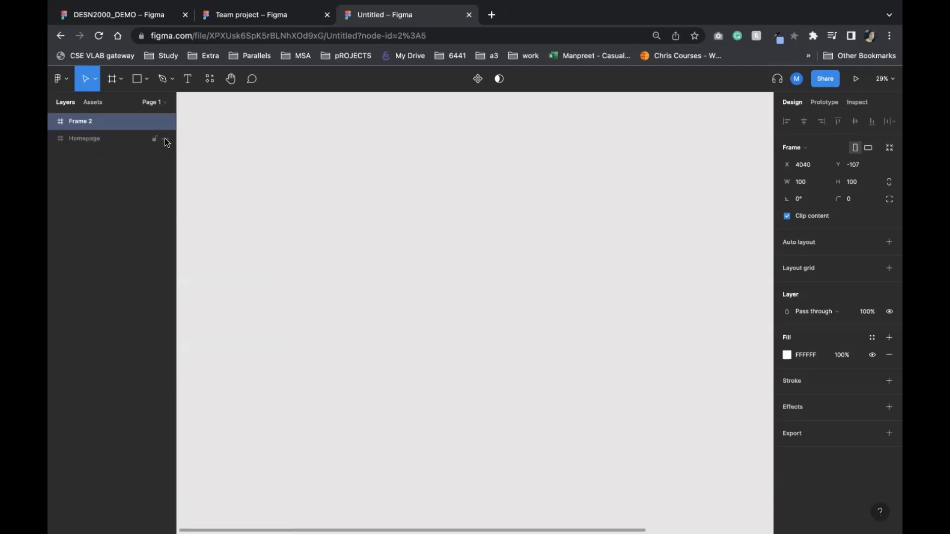
click(165, 139)
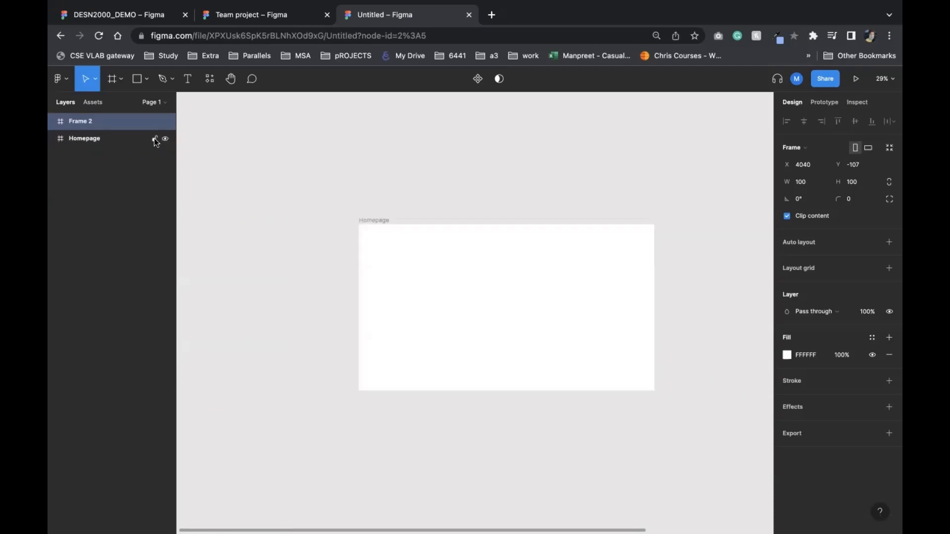
Step: Lock the Homepage frame to test selecting it on the canvas, and unlock it
click(154, 140)
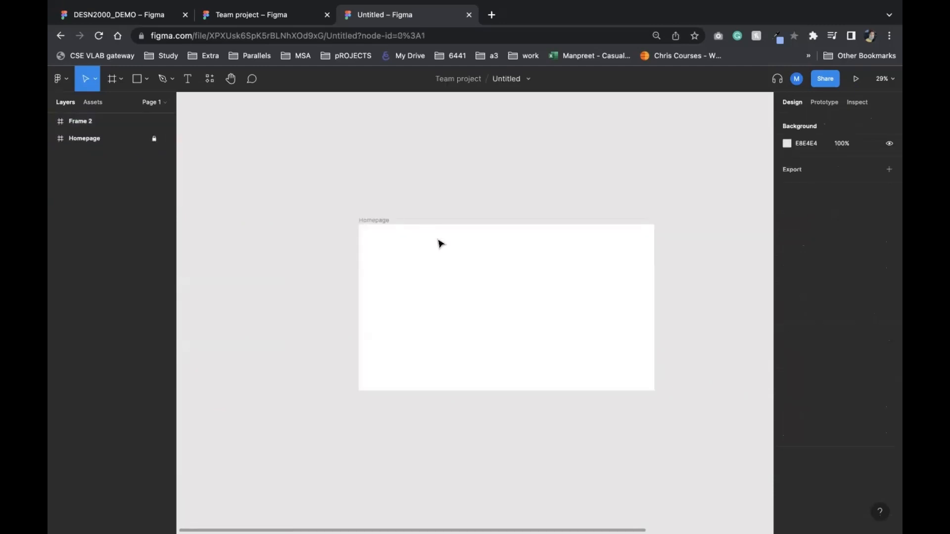
drag(310, 187, 665, 387)
drag(399, 217, 625, 395)
drag(216, 188, 627, 377)
click(154, 139)
Step: Delete Frame 2, leaving only the Homepage frame on the page
click(113, 122)
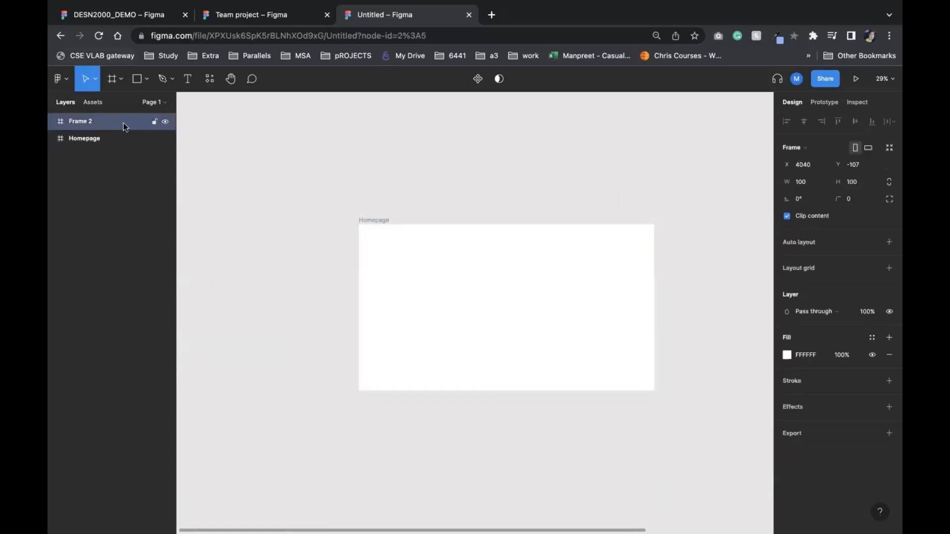
key(Delete)
scroll(417, 201, right, 2)
scroll(417, 202, down, 1)
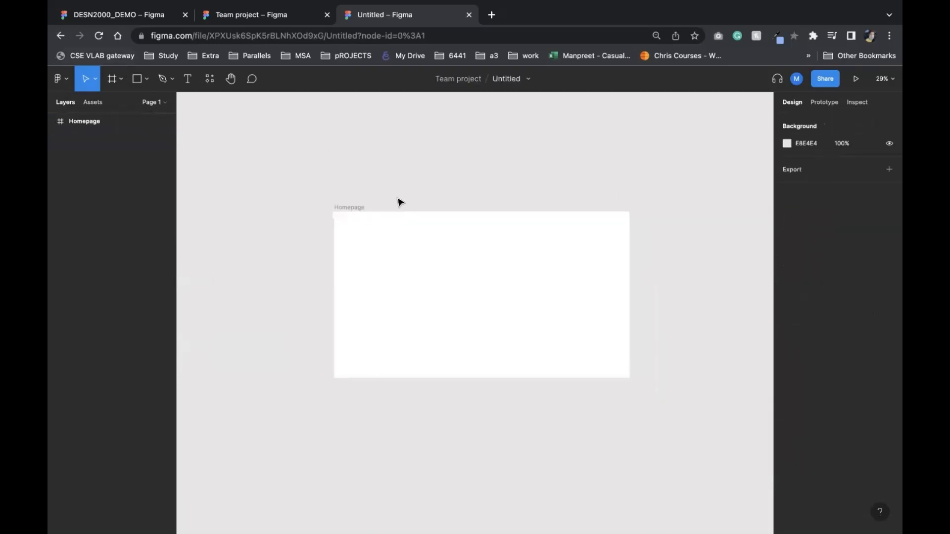
Step: Move the Homepage frame slightly down to about X 456, Y -157 and deselect it
click(318, 209)
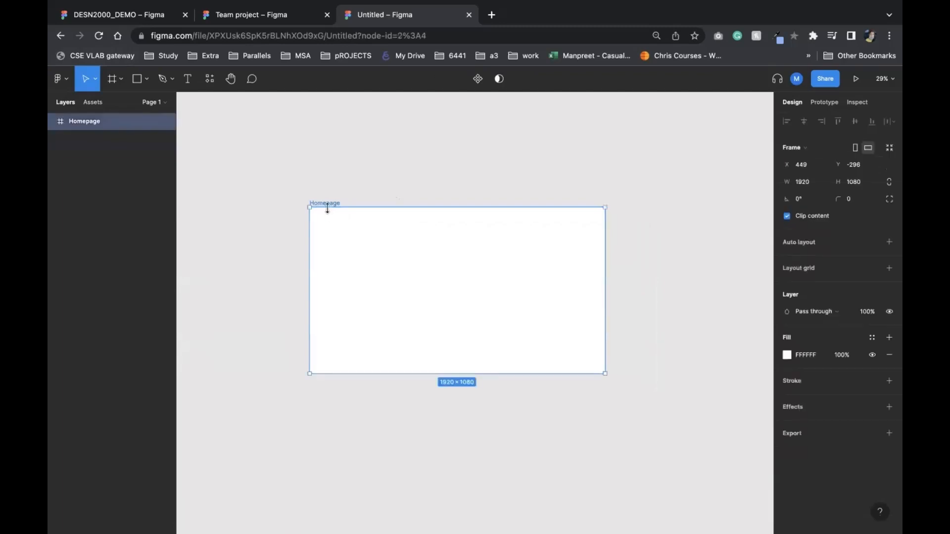
drag(350, 246, 354, 267)
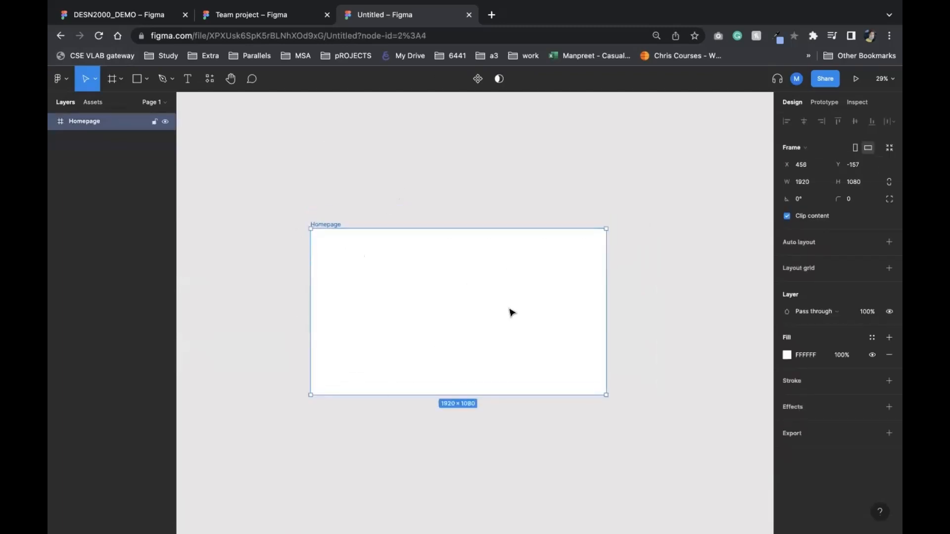
click(636, 176)
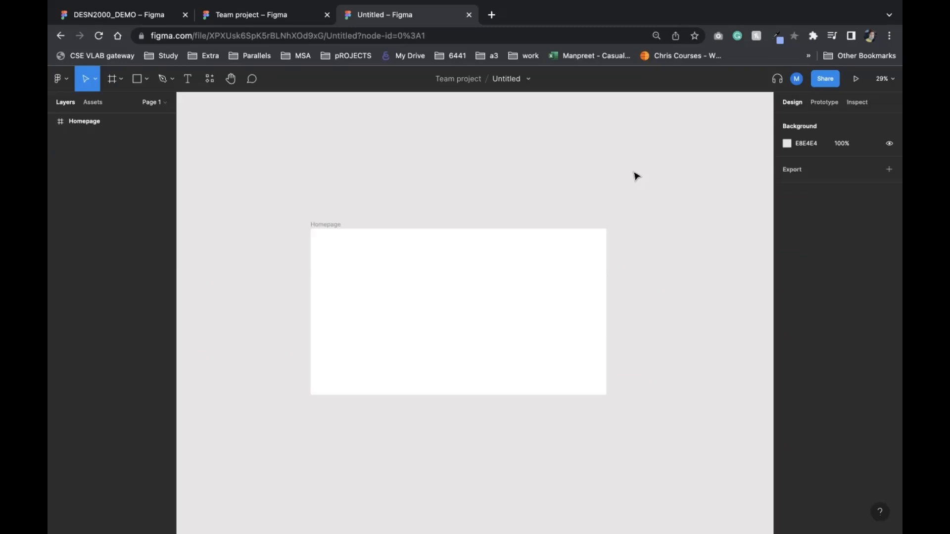
Step: Set the prototype device to None in the page's prototype settings
click(825, 104)
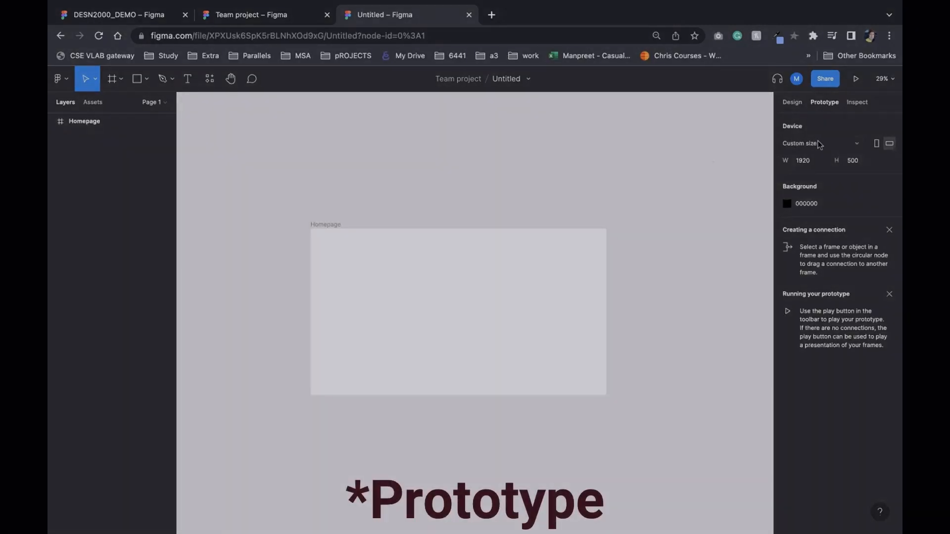
click(819, 145)
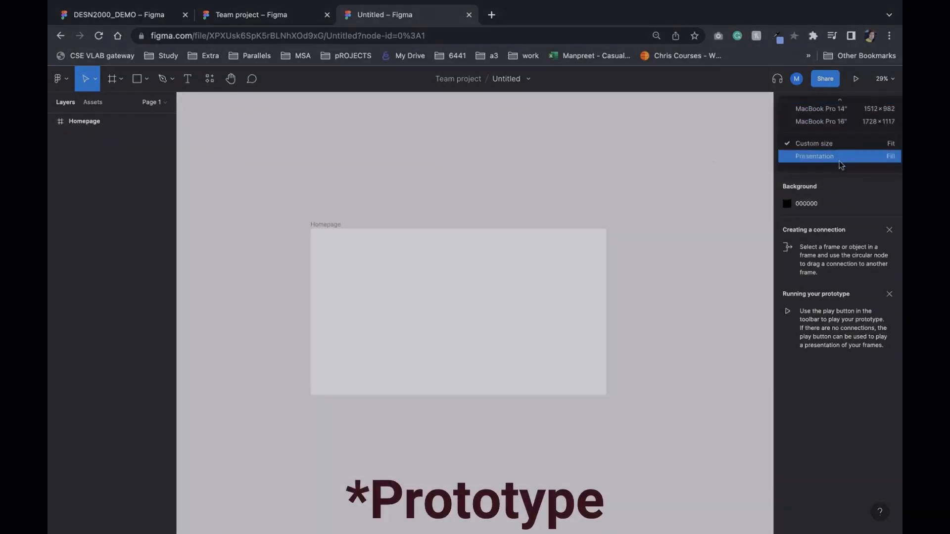
scroll(839, 161, up, 3)
click(753, 156)
click(839, 145)
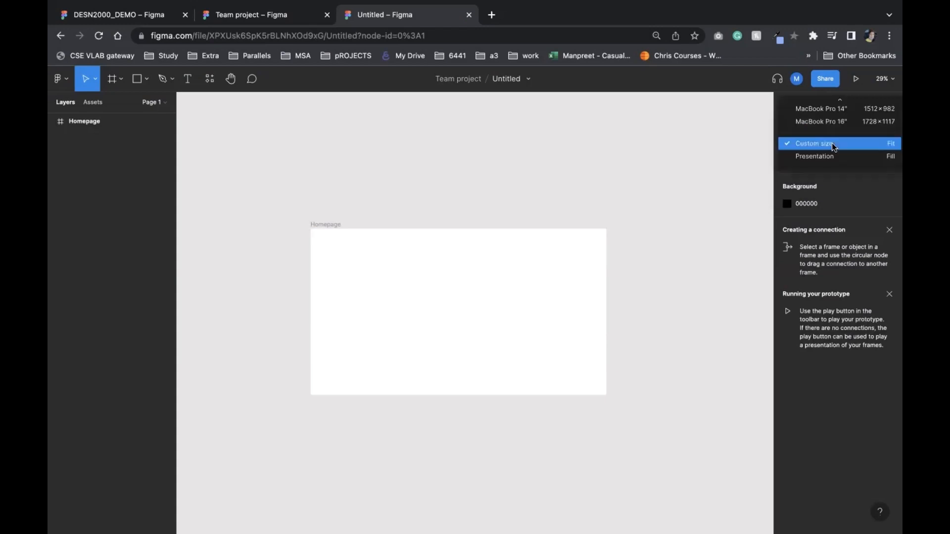
scroll(828, 118, up, 5)
click(828, 108)
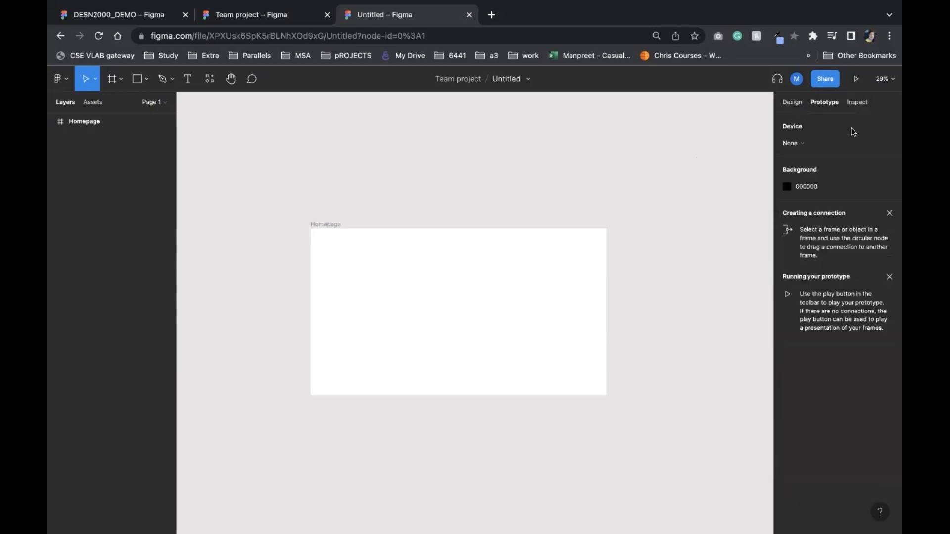
Step: Review the available prototype device presets and check the Homepage frame's width and height
click(803, 144)
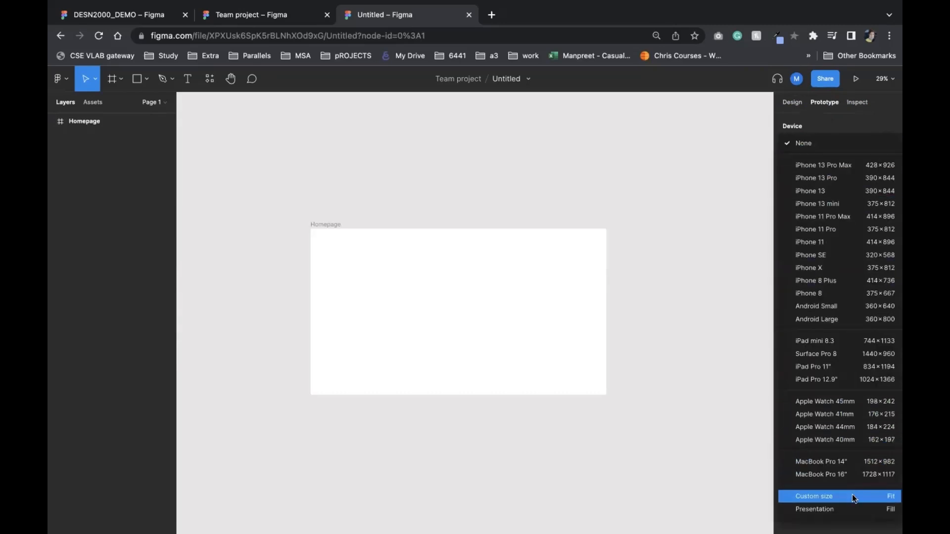
click(561, 320)
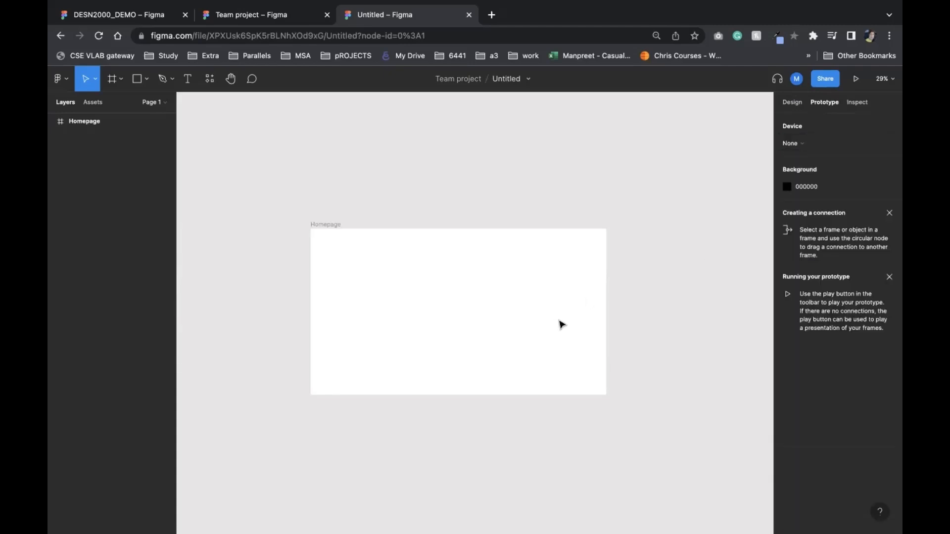
click(470, 289)
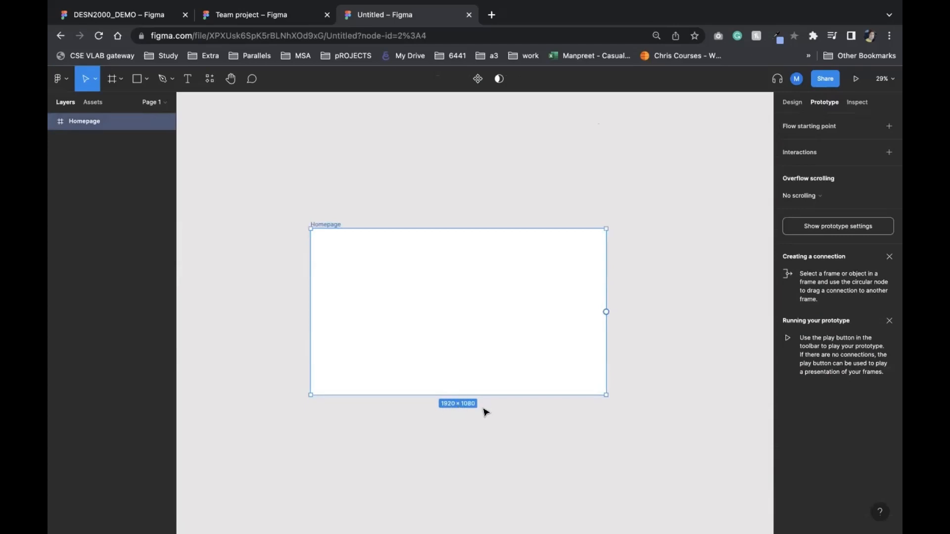
click(790, 105)
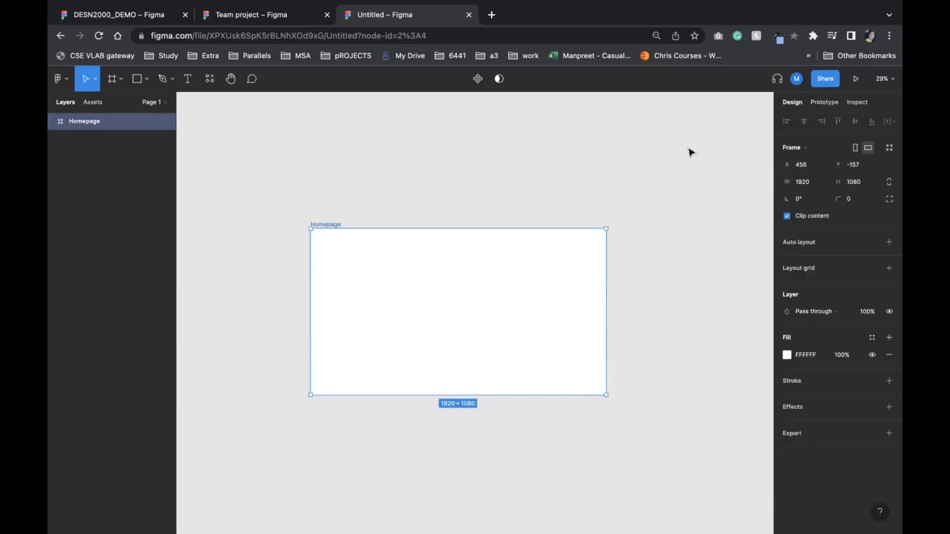
click(690, 151)
Step: Set the prototype device to Custom size with a width of 1920 and a height of 1080
click(824, 103)
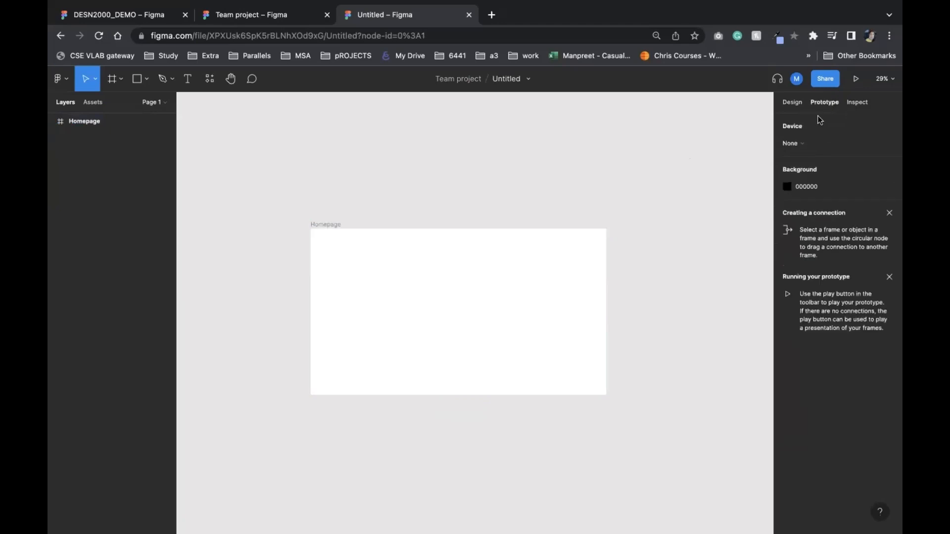
click(801, 148)
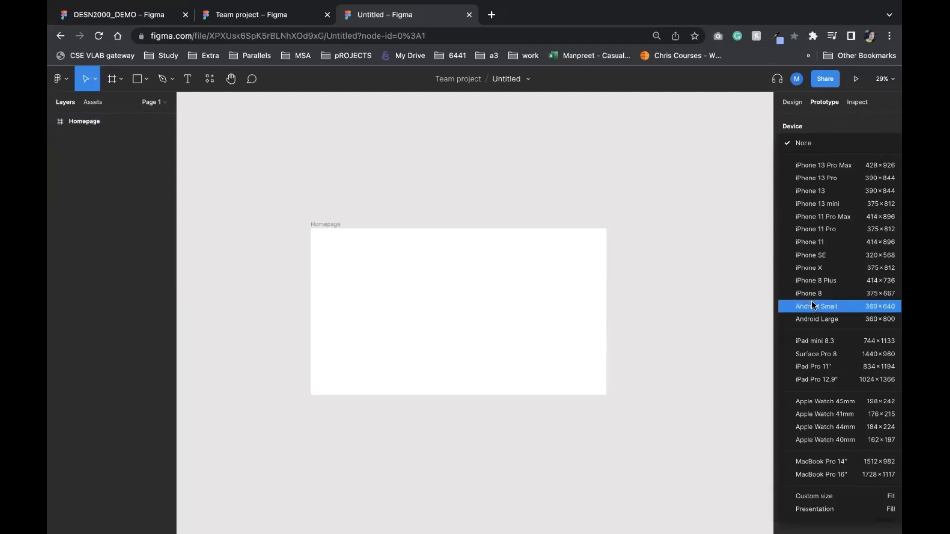
click(833, 496)
click(804, 165)
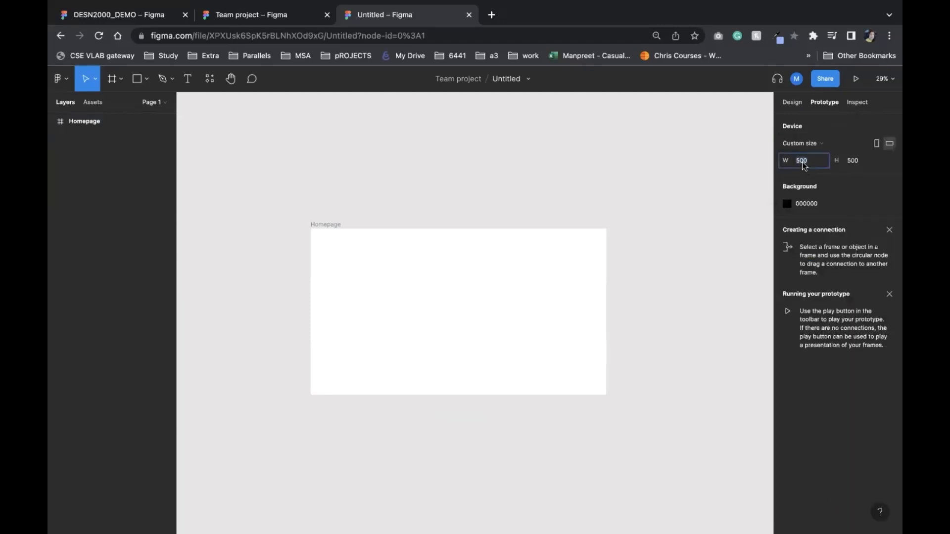
text(1920)
click(863, 164)
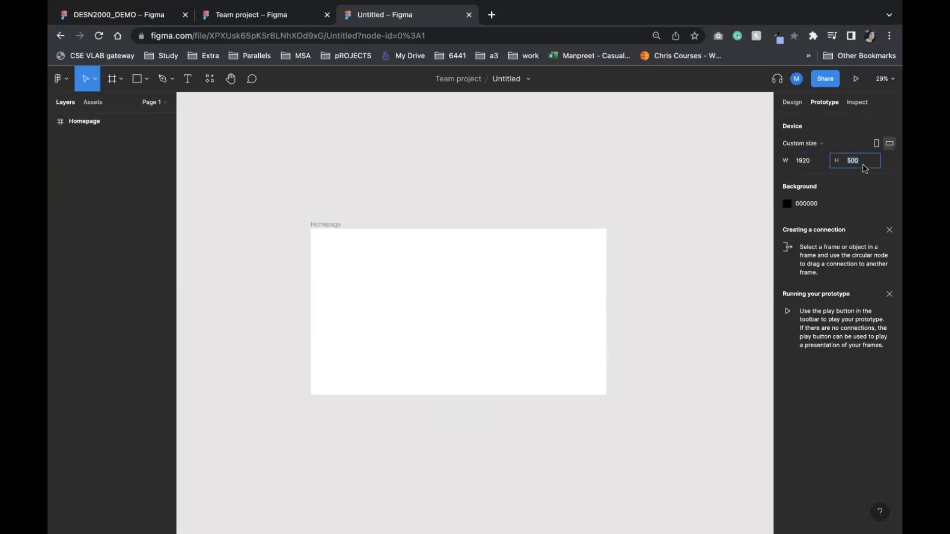
text(1080)
click(732, 189)
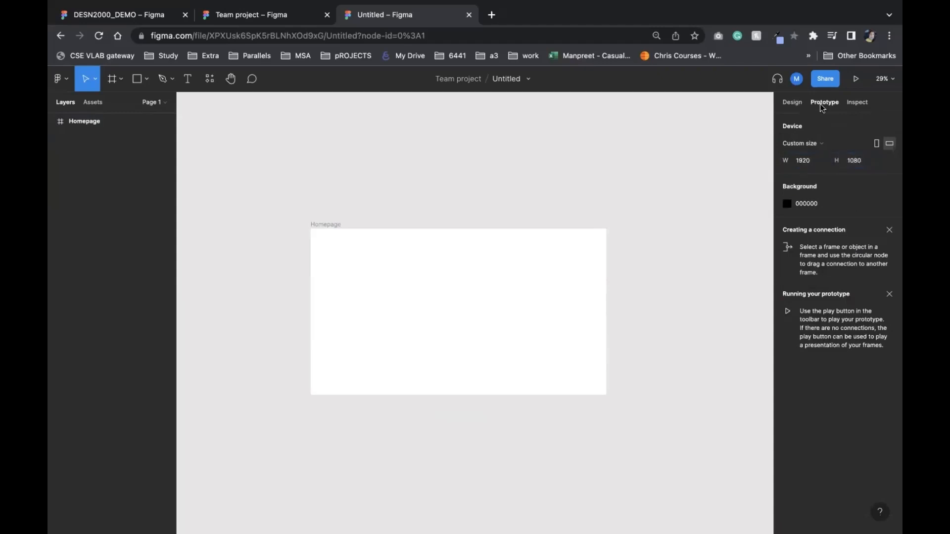
Step: Preview the Homepage frame in presentation view and return to the design file
click(857, 78)
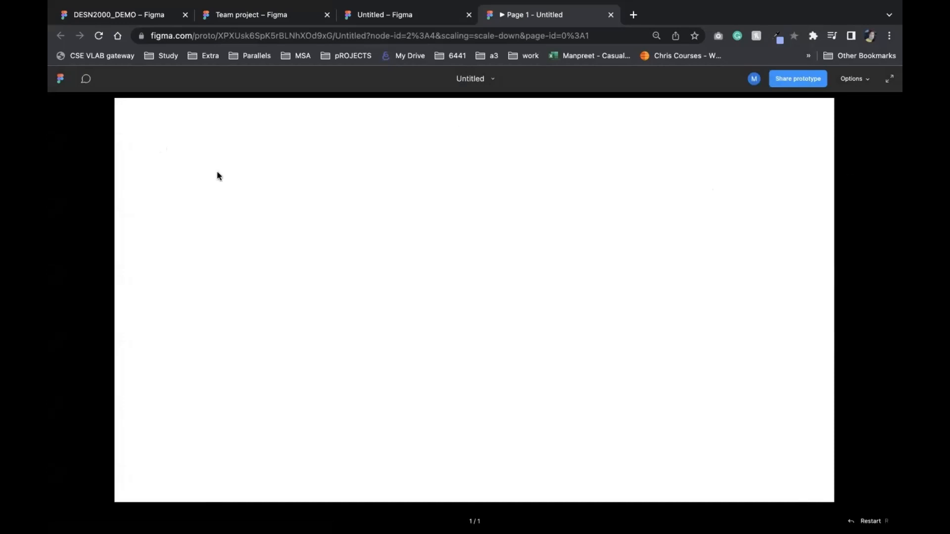
click(431, 16)
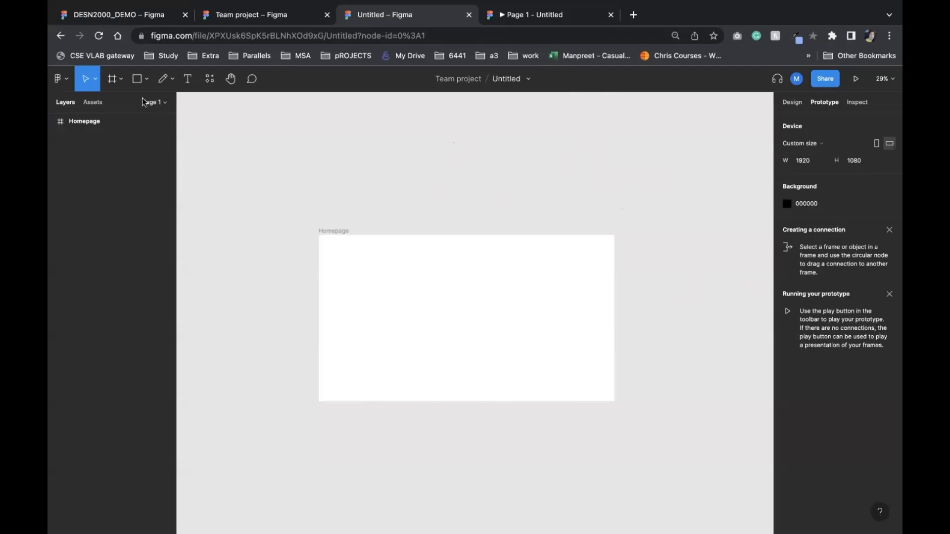
Step: Draw a rectangle about 608 × 277 on the empty canvas above the Homepage frame
click(121, 79)
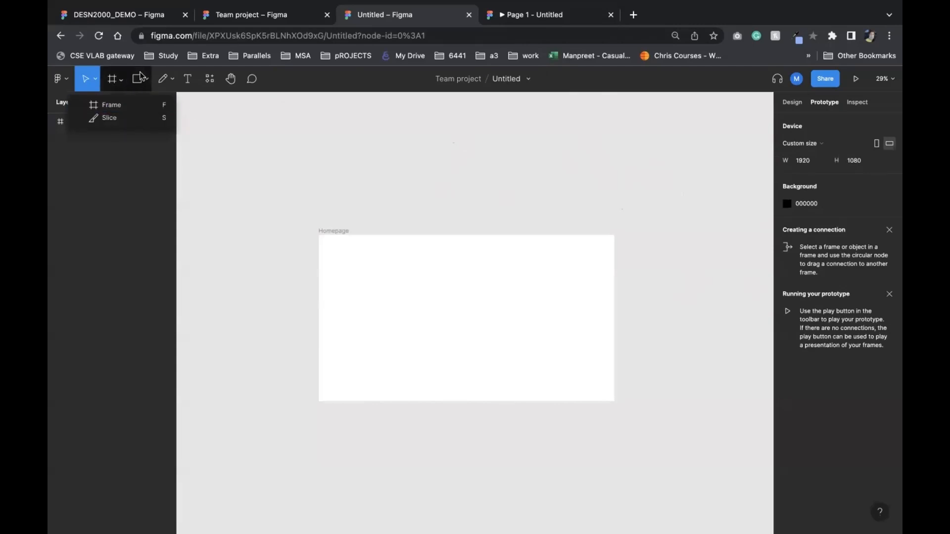
click(144, 80)
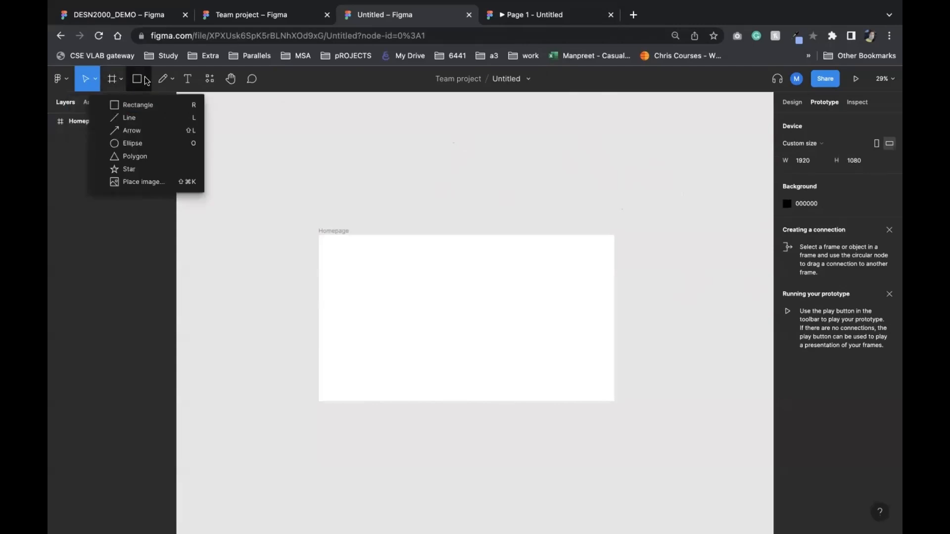
click(158, 104)
drag(318, 155, 411, 197)
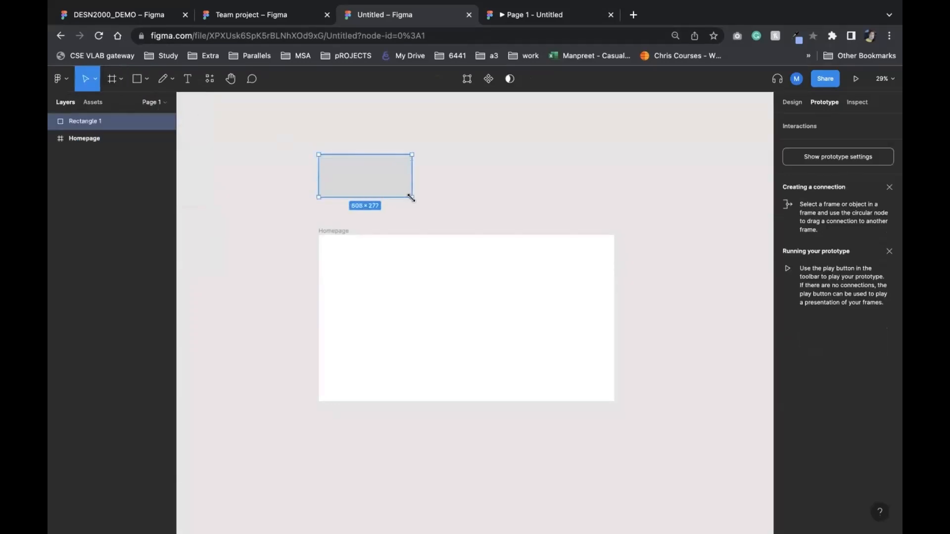
Step: Draw a star about 590 × 510 on the empty canvas above the Homepage frame, beside the rectangle
click(145, 80)
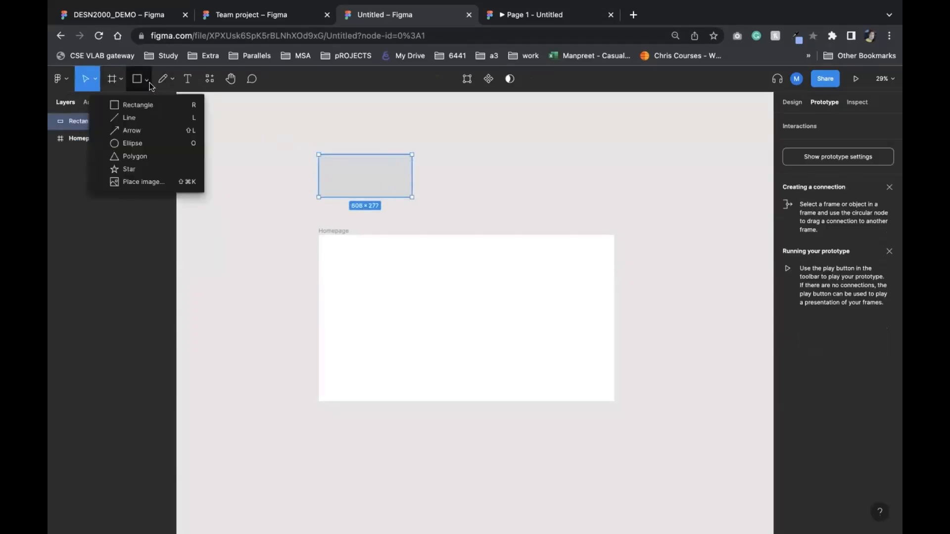
click(168, 169)
drag(479, 135, 569, 214)
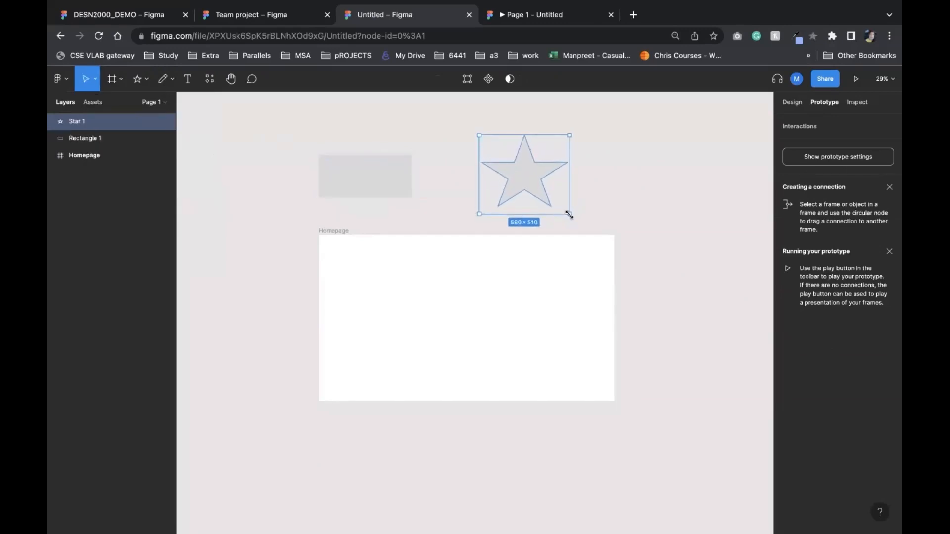
Step: Draw a closed four-sided outline with the Pen tool on the empty canvas beside the rectangle
click(172, 80)
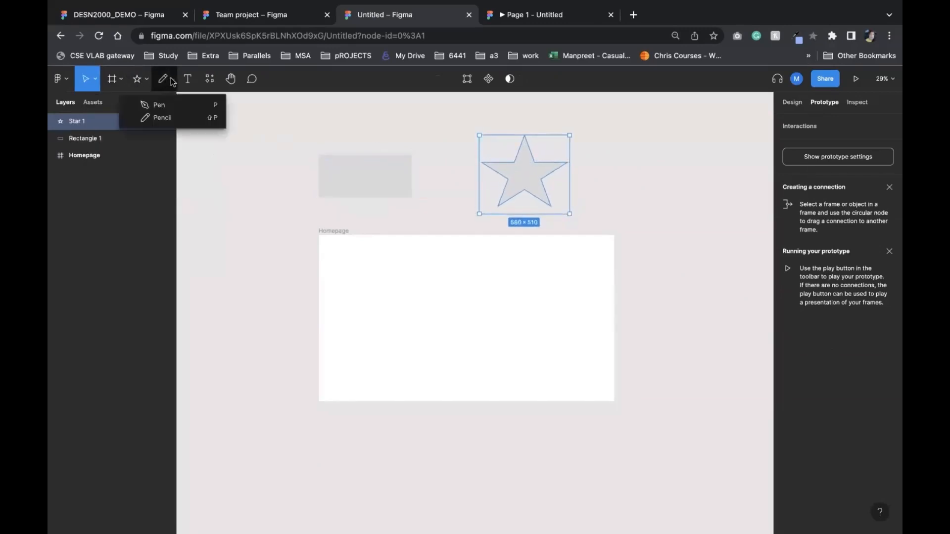
click(174, 104)
click(230, 150)
click(235, 188)
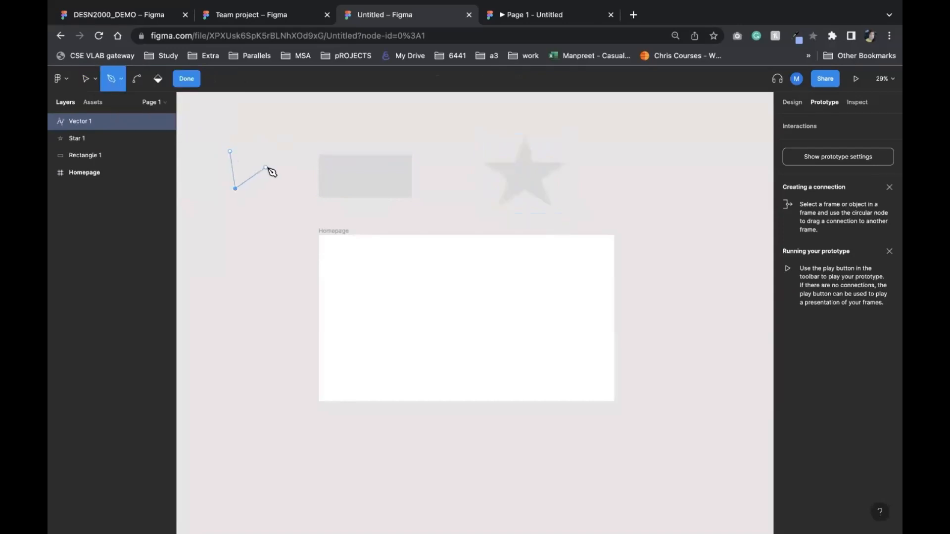
click(266, 167)
click(266, 132)
click(229, 151)
Step: Draw a looping freehand scribble with the Pencil tool between the four-sided outline and the rectangle
click(120, 79)
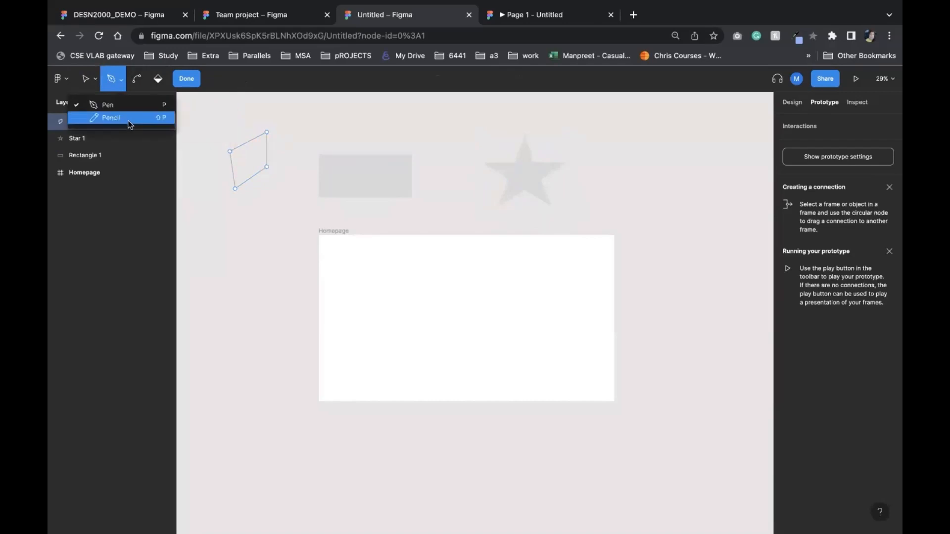
click(158, 120)
mouse_move(314, 145)
mouse_down()
mouse_move(291, 133)
mouse_move(315, 125)
mouse_move(304, 136)
mouse_move(459, 130)
mouse_move(486, 151)
mouse_up()
click(162, 80)
Step: Add a text box about 851 × 260 above the rectangle containing "kfjdlkfsfjasdlkfjaldfjladfjlsdkjfldsjf"
click(188, 79)
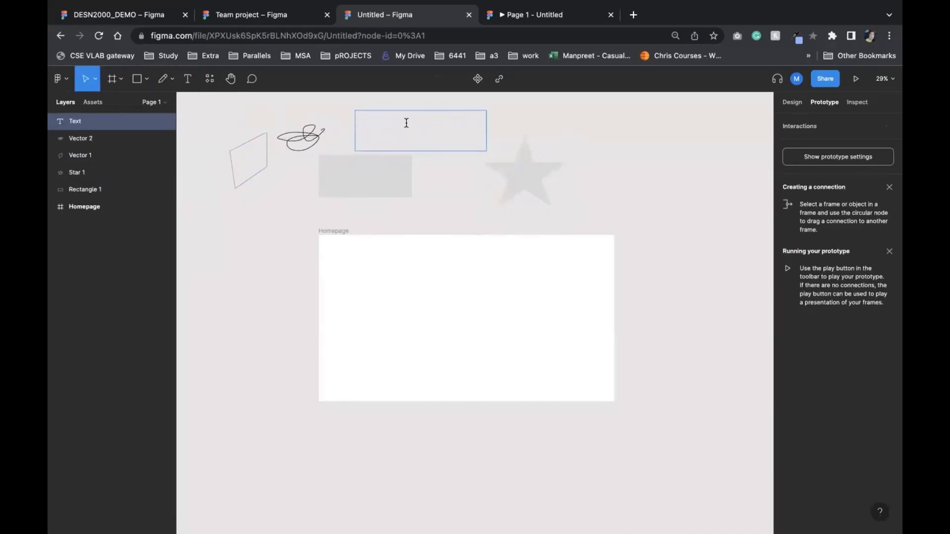
text(kfjdlkfsfjasdlkfjaldfjladfjlsdkjfldsjf)
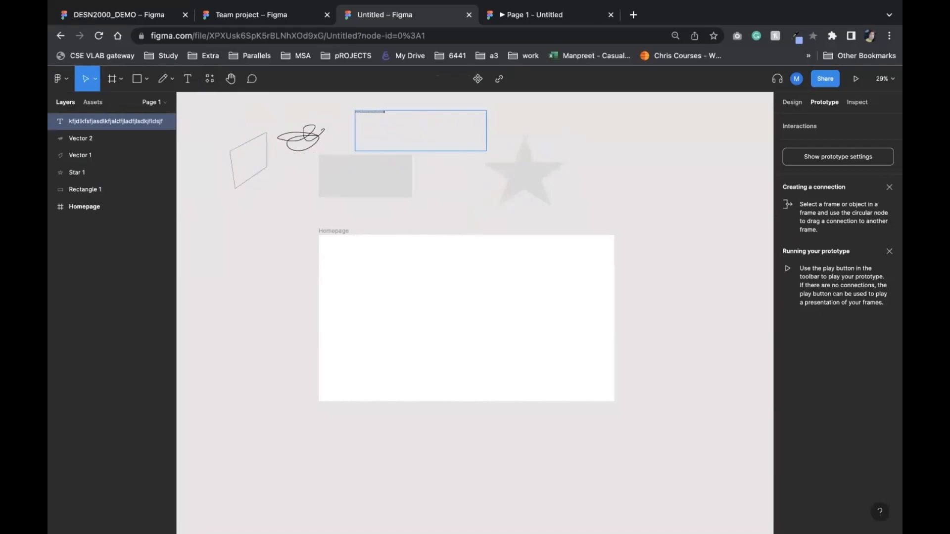
key(Escape)
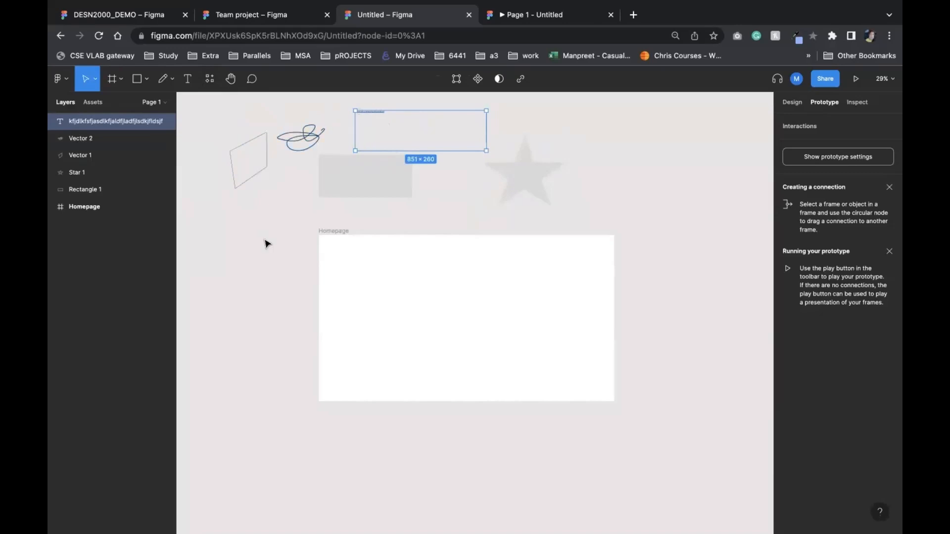
click(237, 118)
Step: Look through the components, plugins and widgets available under Resources
click(209, 80)
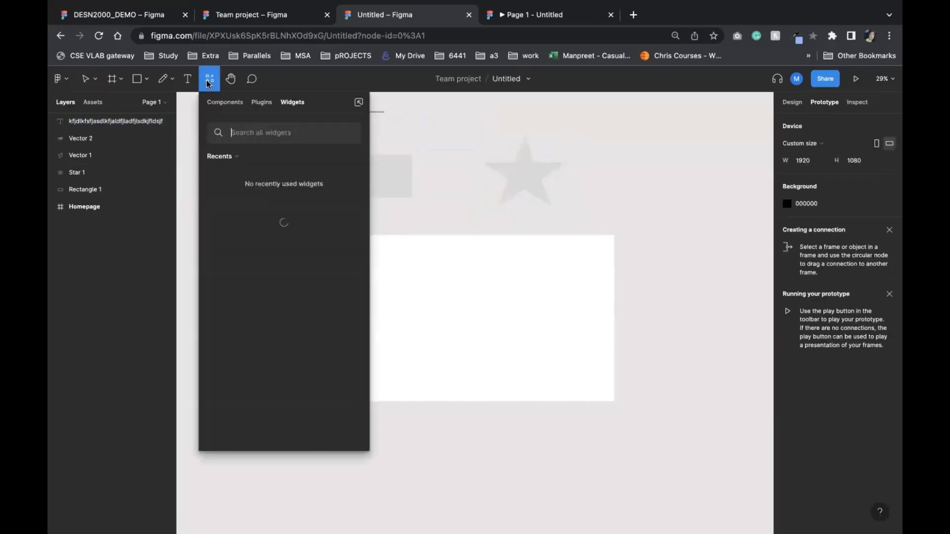
click(225, 103)
click(262, 103)
click(304, 107)
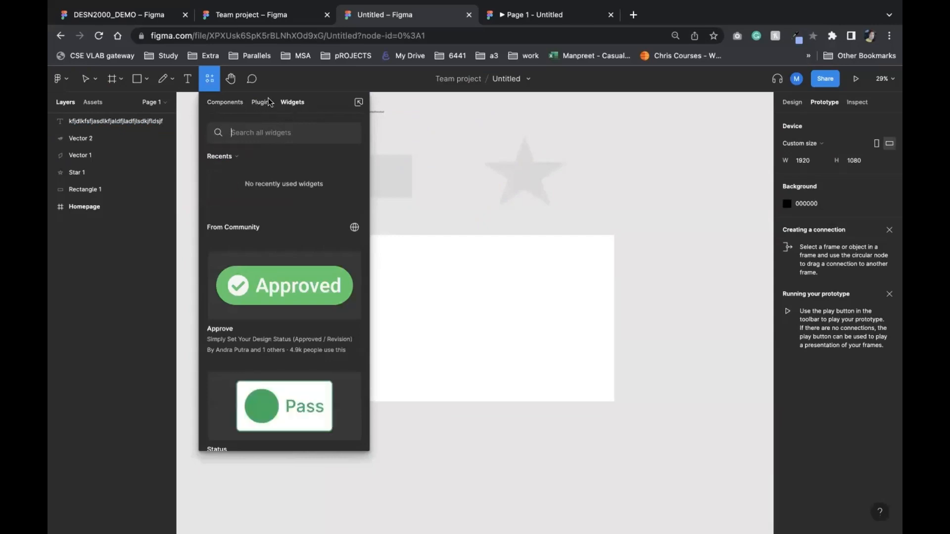
Step: Pan around the canvas with the Hand tool and zoom to view the shapes and the Homepage frame
click(234, 83)
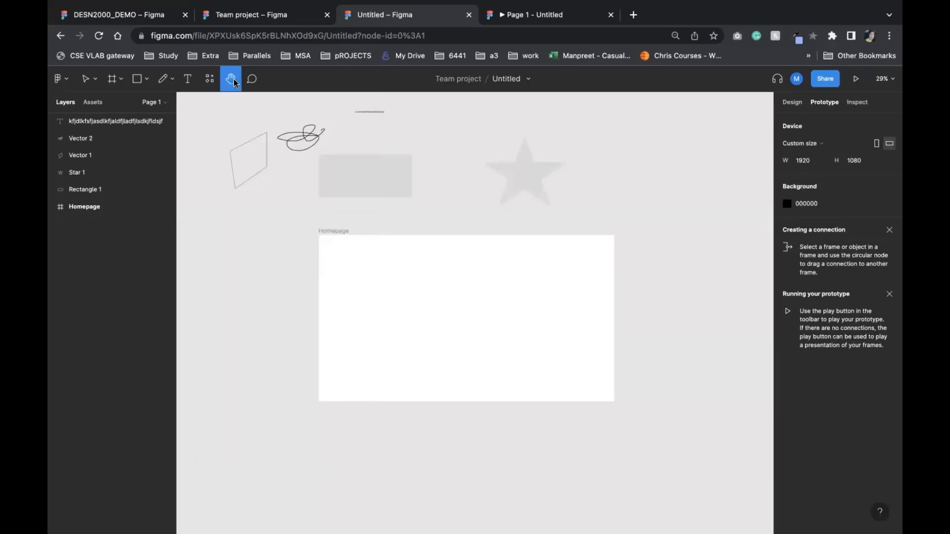
drag(317, 192, 310, 216)
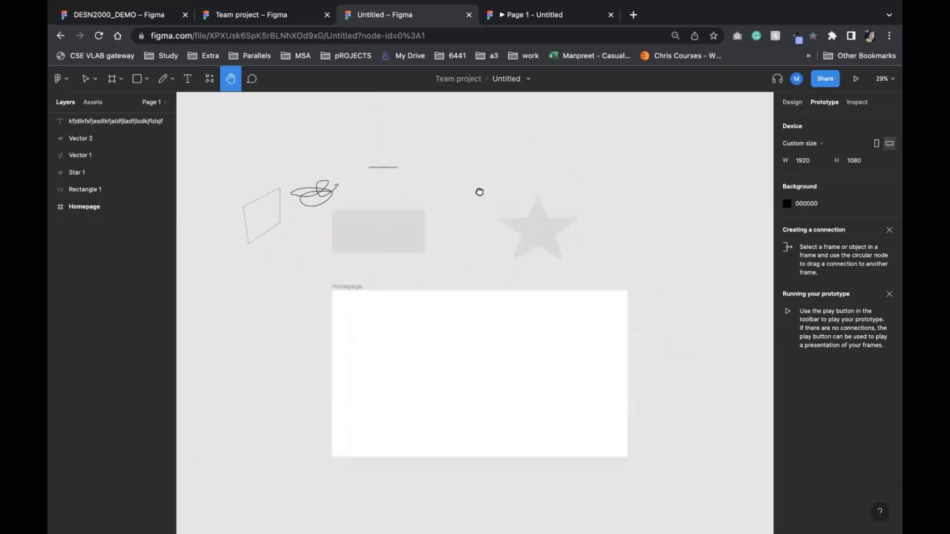
drag(489, 190, 376, 188)
scroll(390, 187, up, 2)
scroll(390, 187, down, 6)
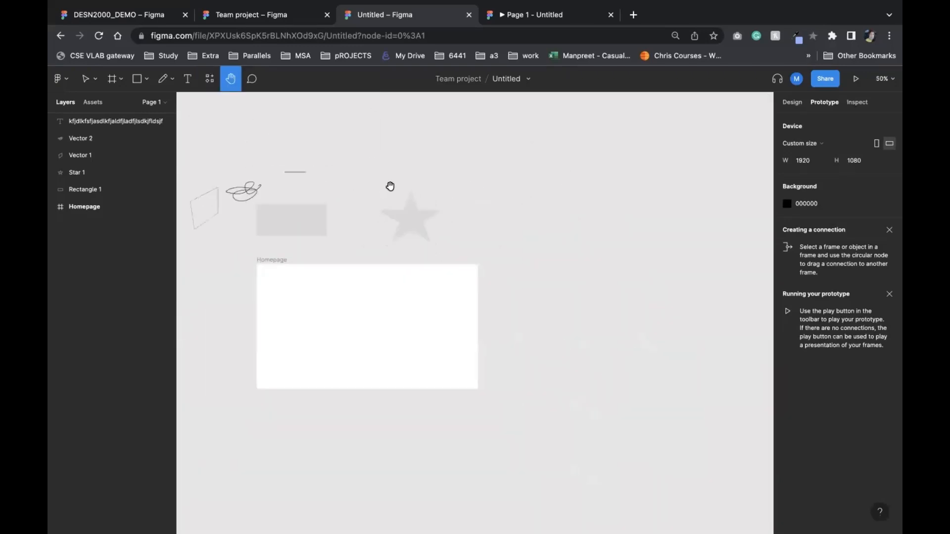
Step: Post the comment "kjdsfldskjfa" on the star
click(252, 80)
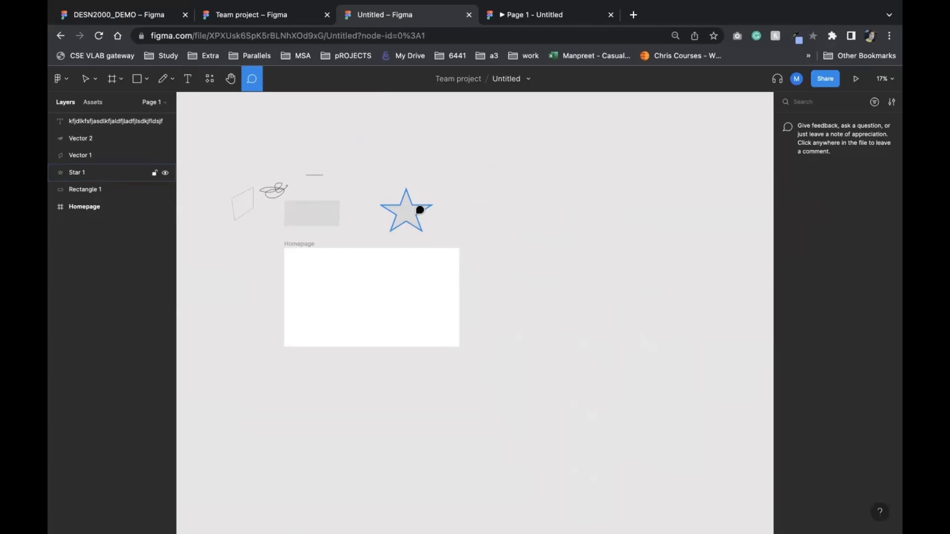
click(420, 209)
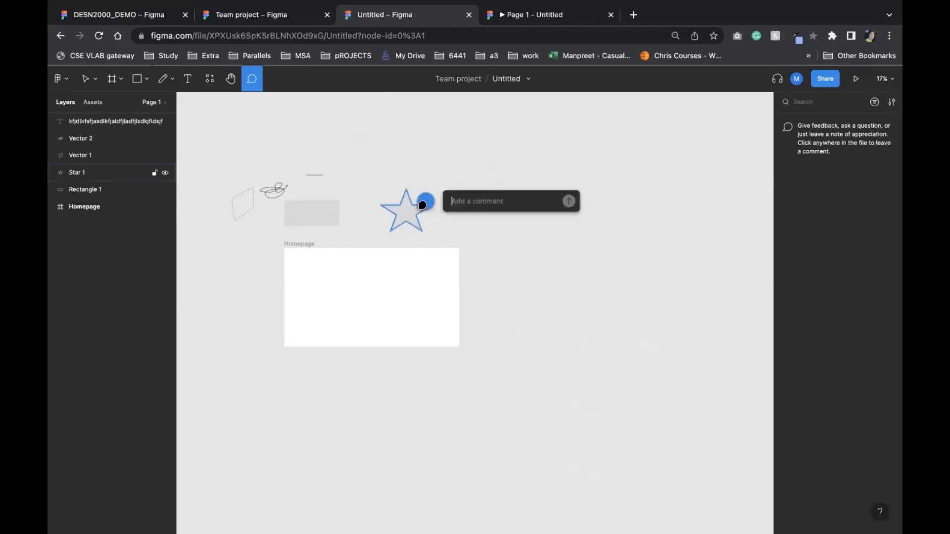
text(kjdsfldskjfa)
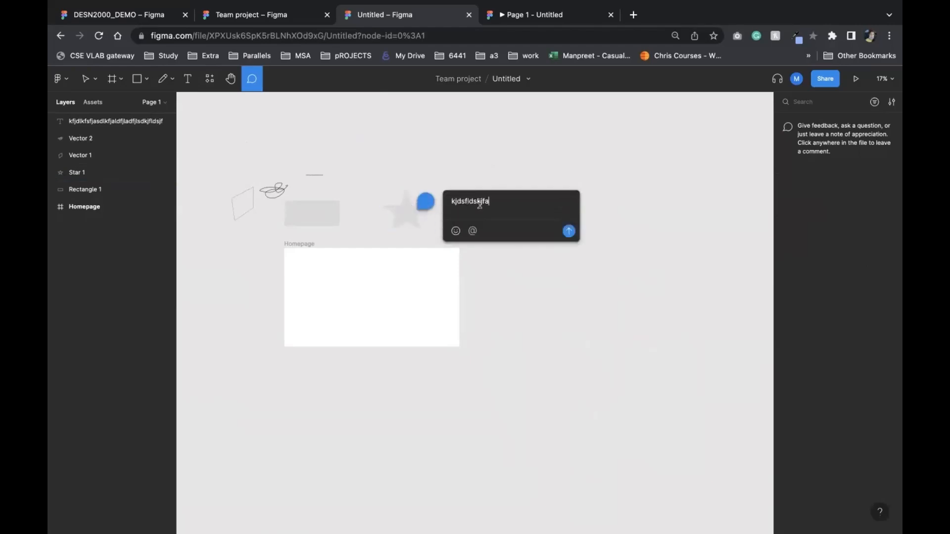
click(568, 231)
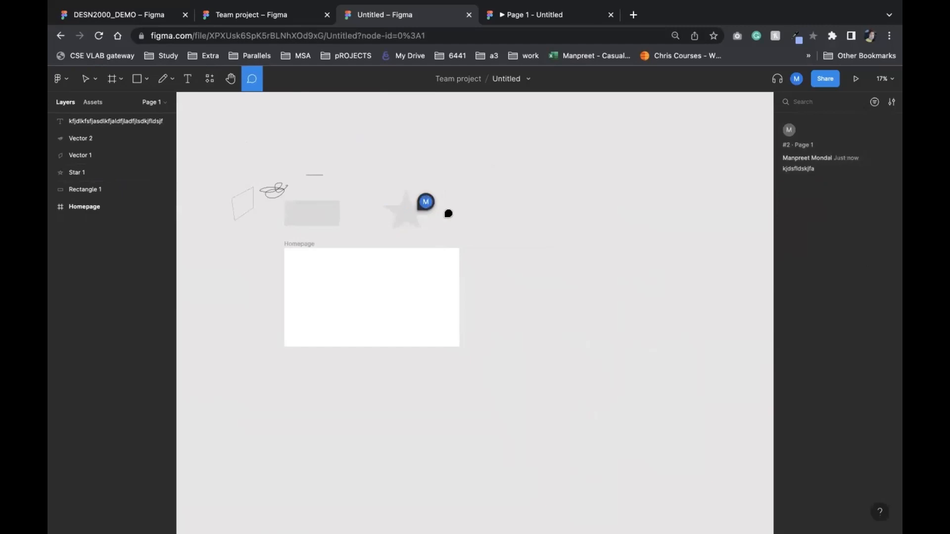
Step: Reply to the star's comment with a mention of its author and an emoji, and resolve the comment thread
scroll(449, 212, down, 5)
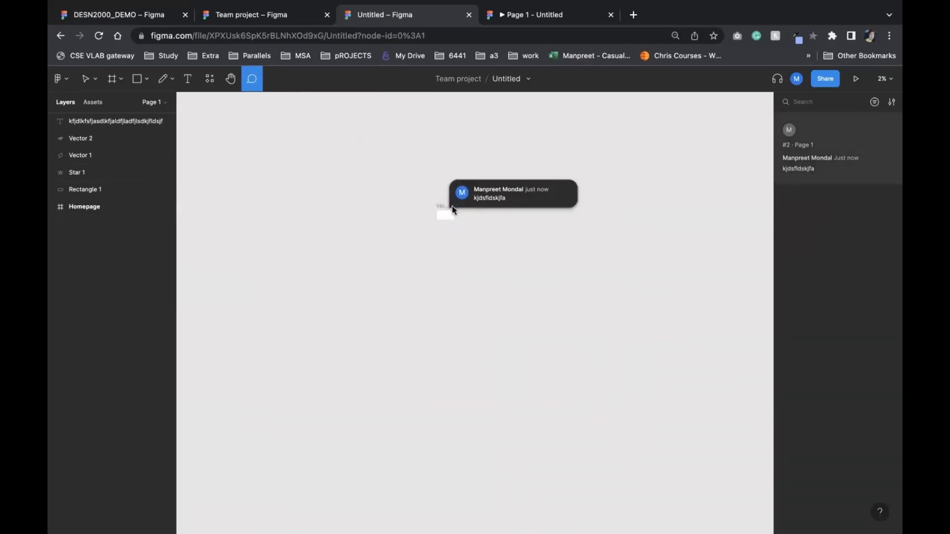
scroll(470, 220, up, 5)
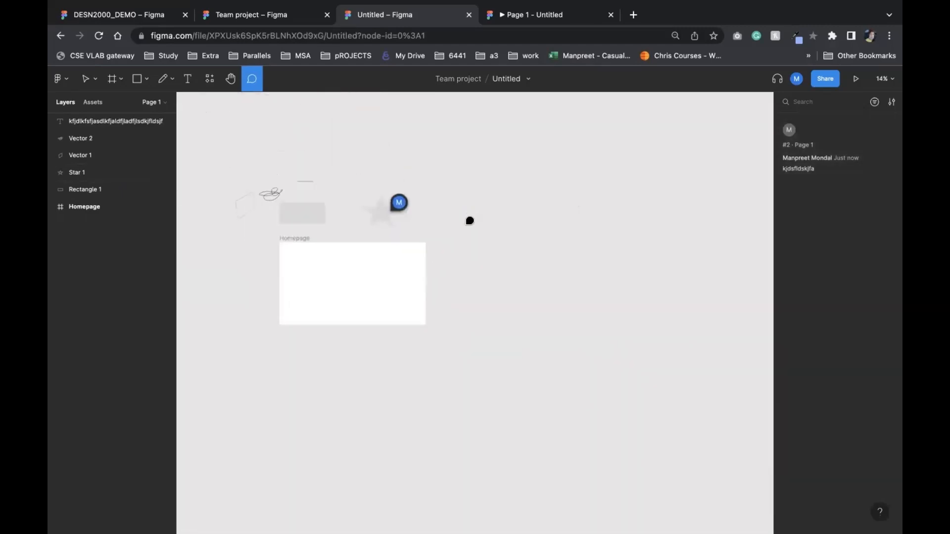
scroll(470, 220, up, 1)
mouse_move(412, 230)
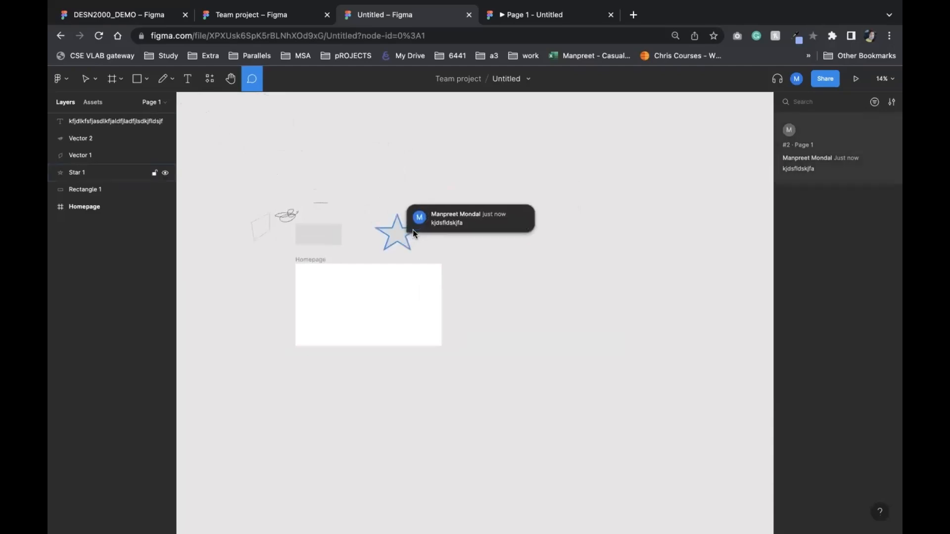
click(446, 228)
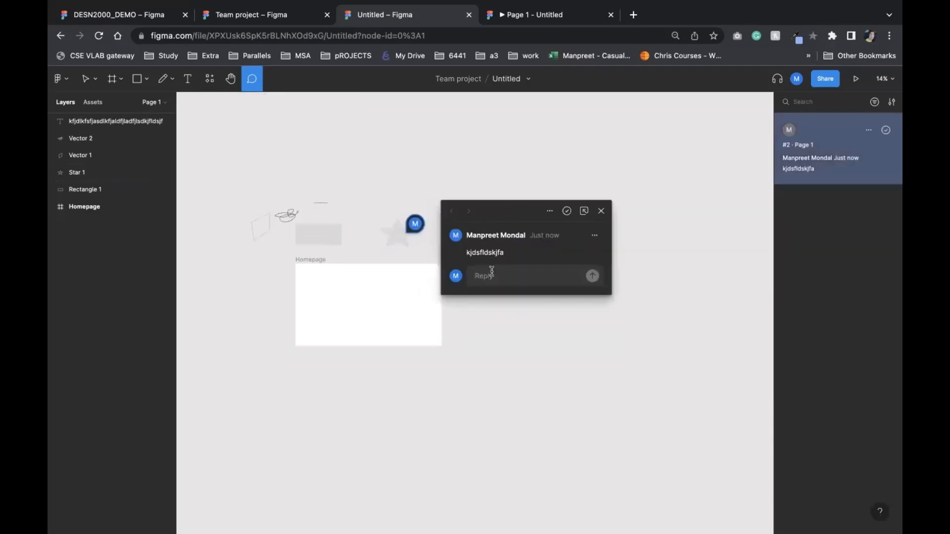
text(@)
key(Return)
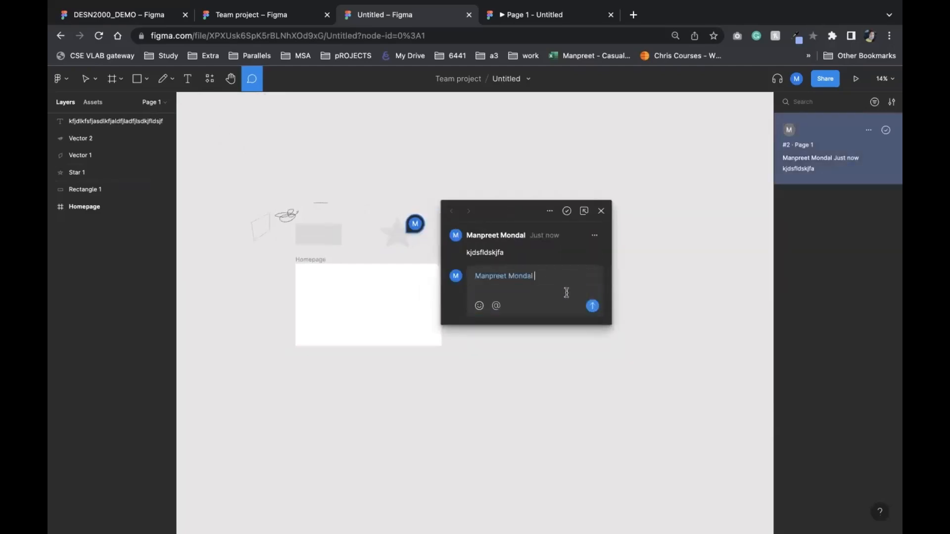
click(479, 305)
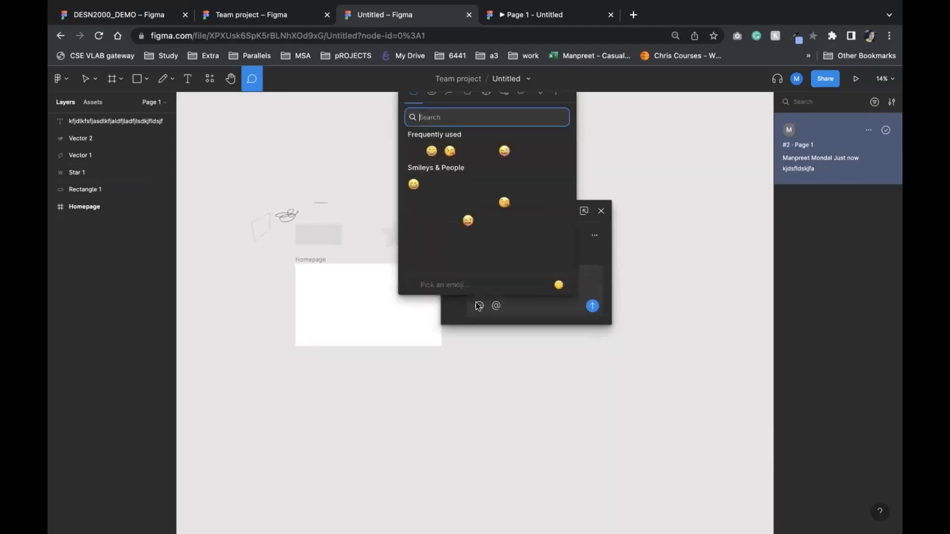
click(564, 265)
click(592, 306)
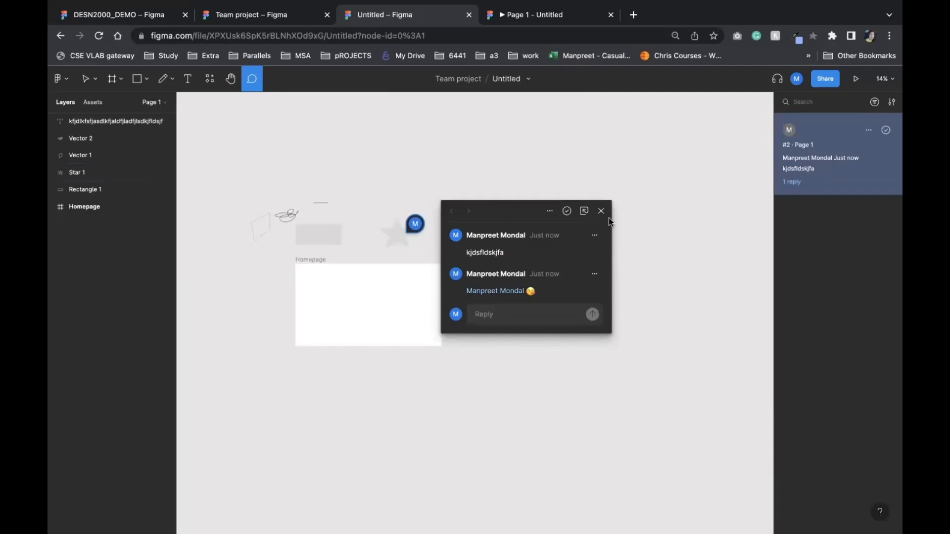
click(566, 211)
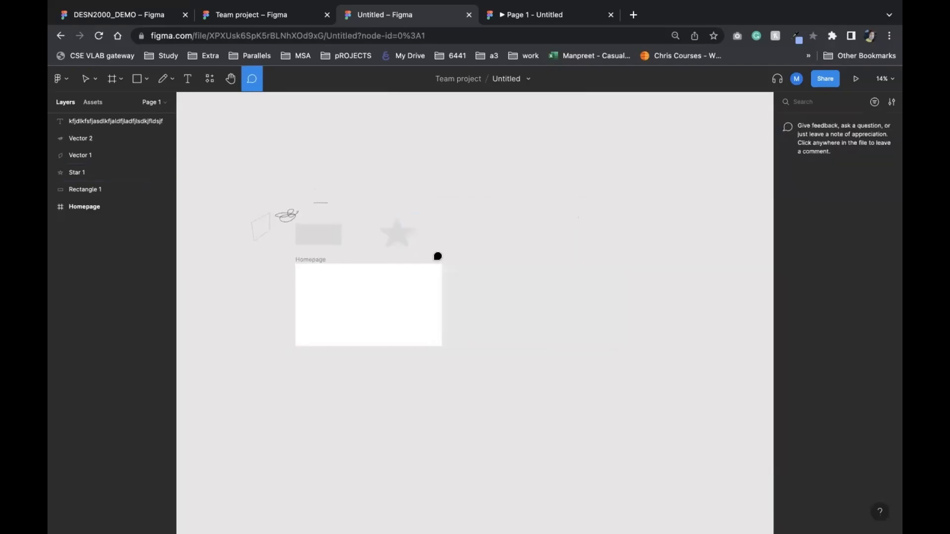
scroll(427, 262, left, 3)
scroll(427, 263, up, 1)
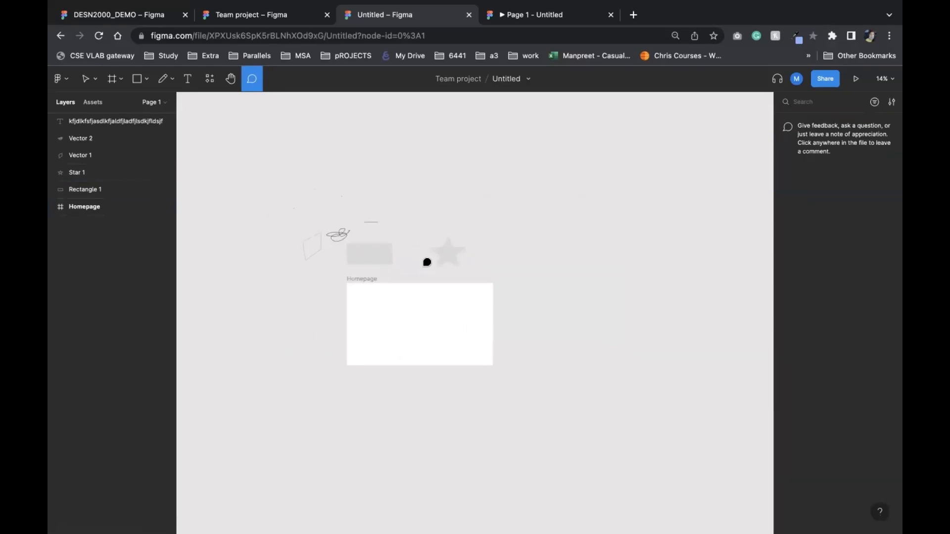
ctrl+scroll(401, 206, up, 5)
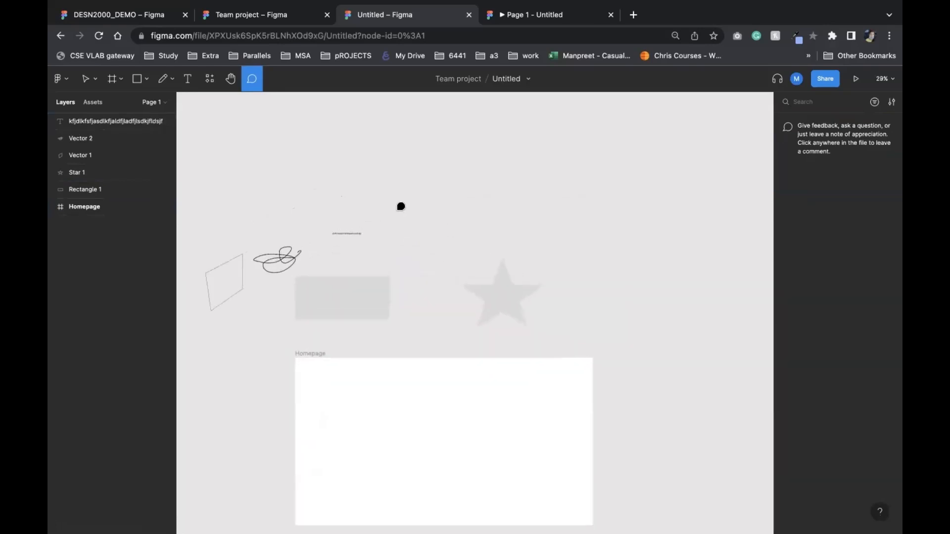
scroll(400, 206, down, 3)
scroll(401, 206, left, 2)
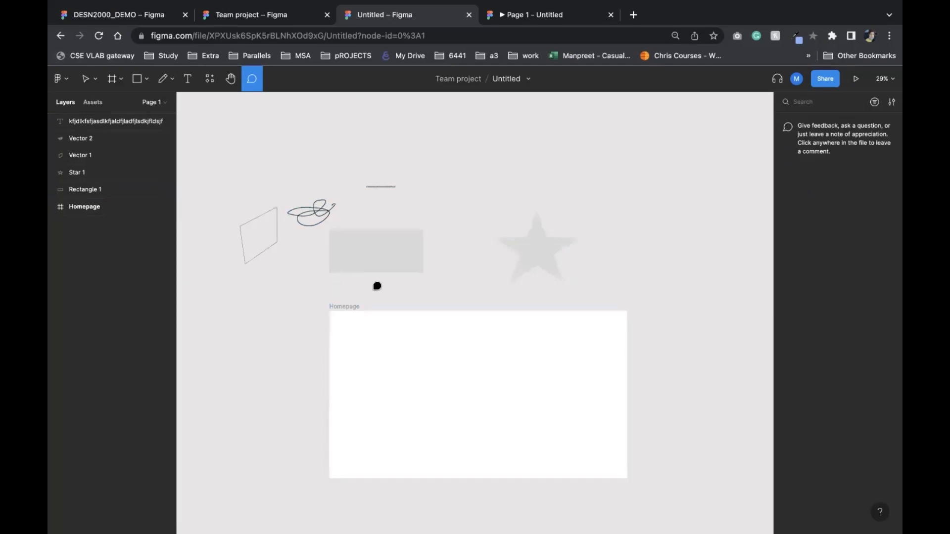
scroll(381, 329, down, 1)
scroll(381, 328, right, 1)
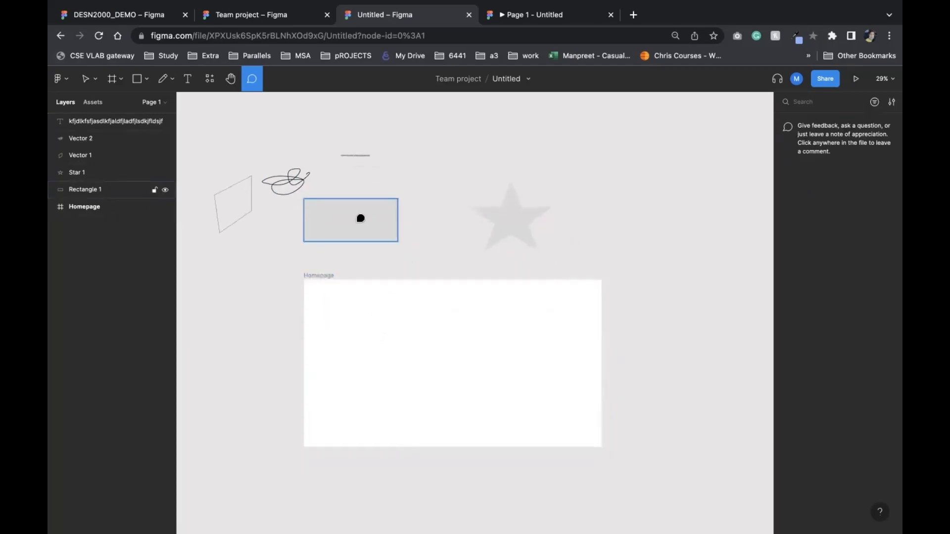
click(368, 231)
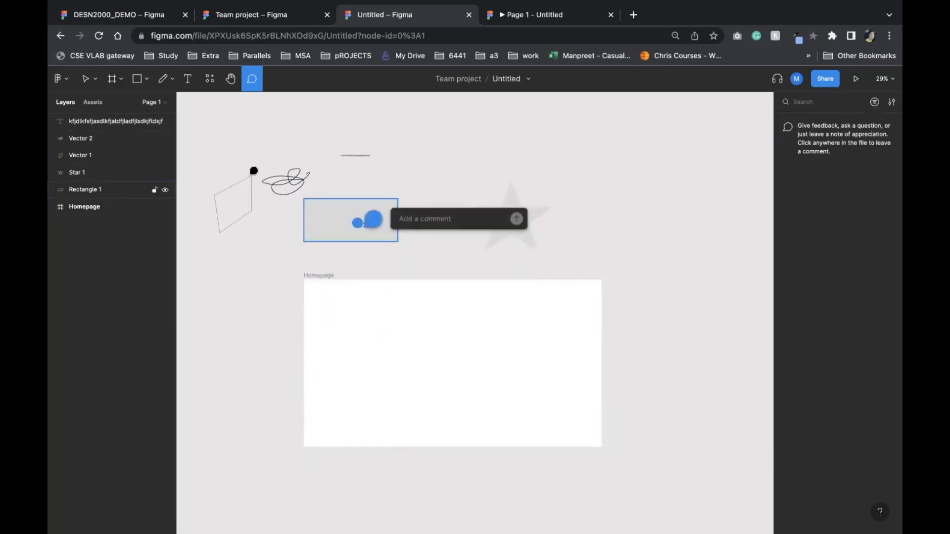
key(Escape)
Step: Move the rectangle into the Homepage frame at about X 193, Y 321, and check it in presentation view before returning to the design file
click(83, 80)
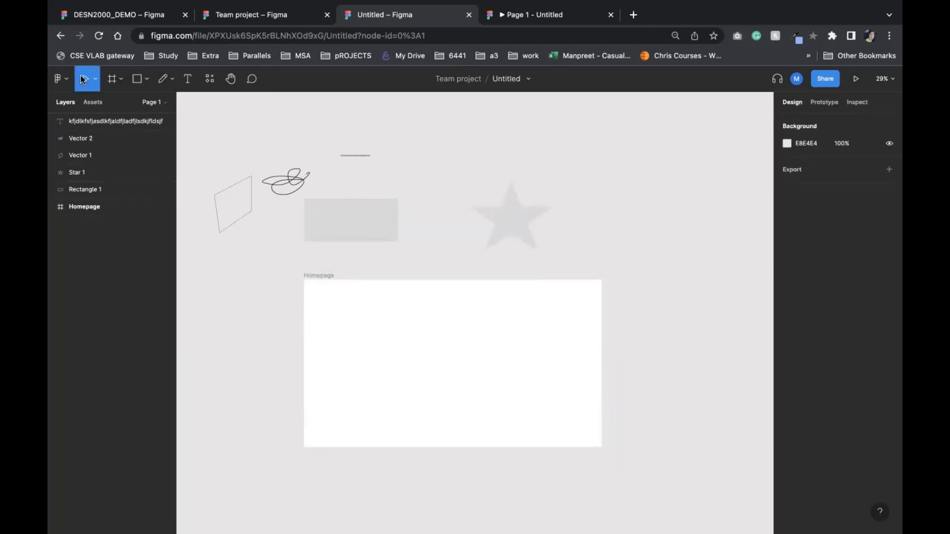
drag(345, 212, 377, 342)
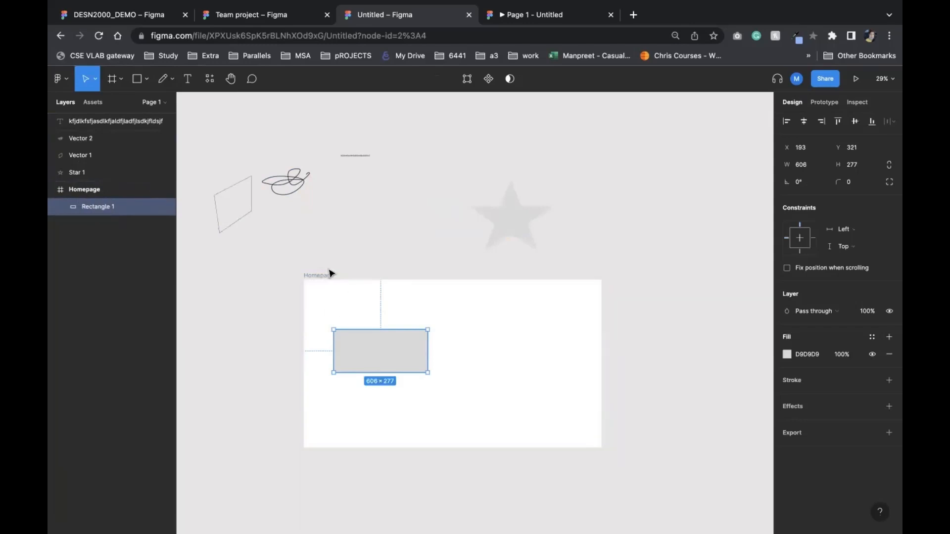
click(442, 213)
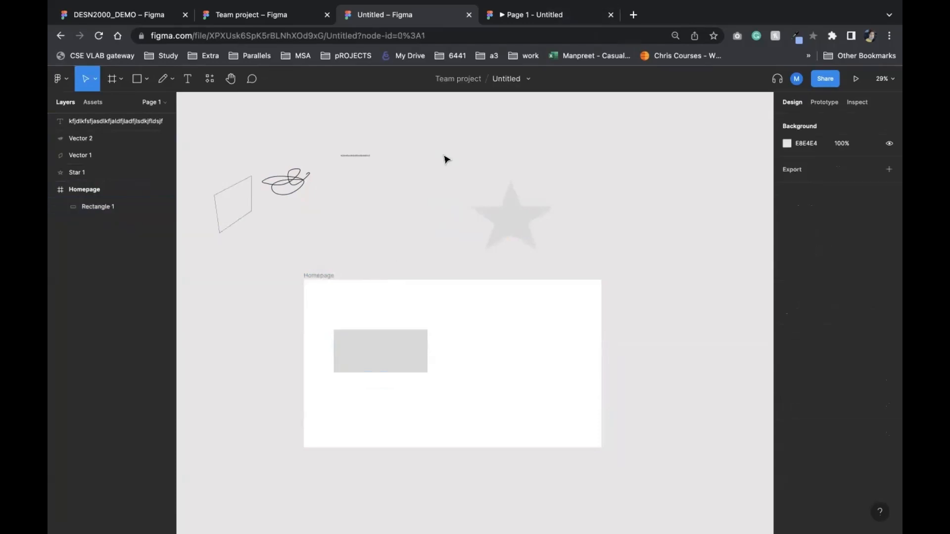
click(539, 18)
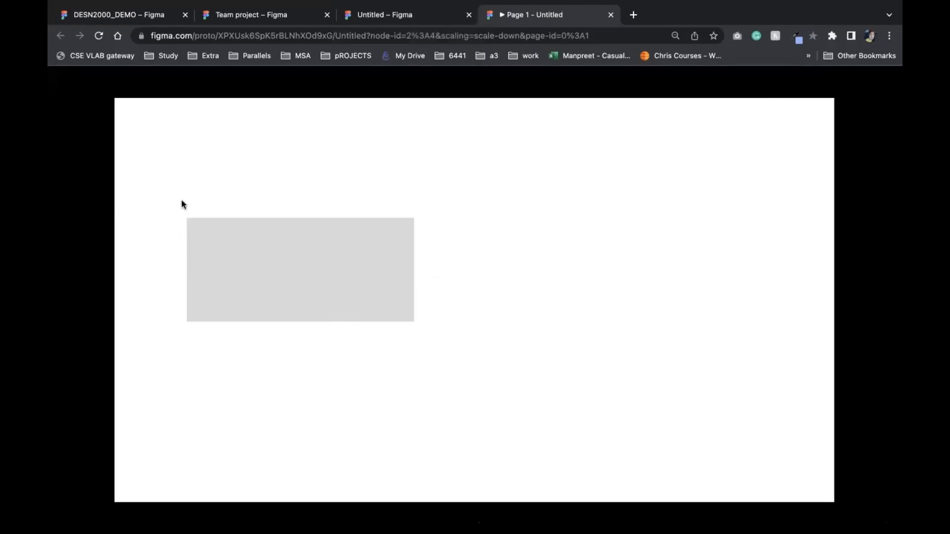
click(391, 15)
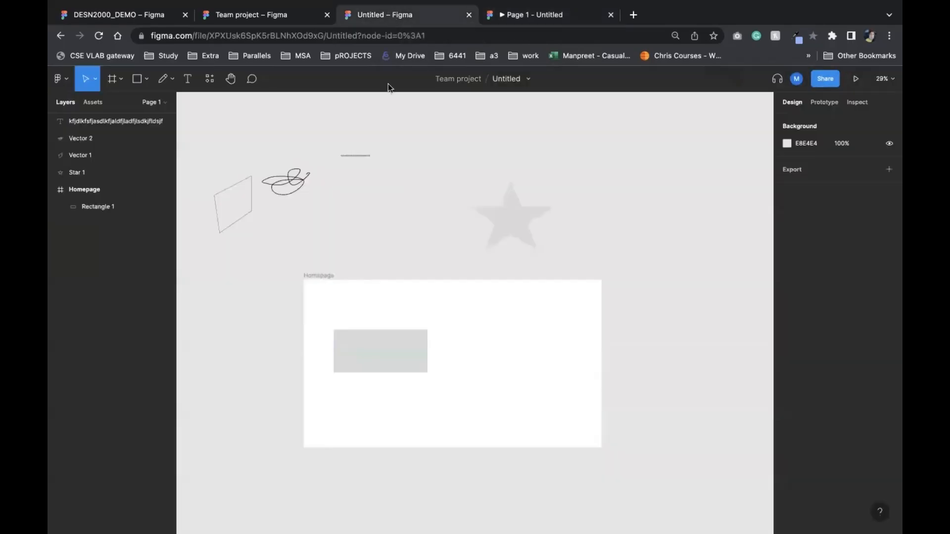
Step: Move the star onto the Homepage frame beside the rectangle, then take its layer out of the frame and select both together
drag(511, 229, 494, 355)
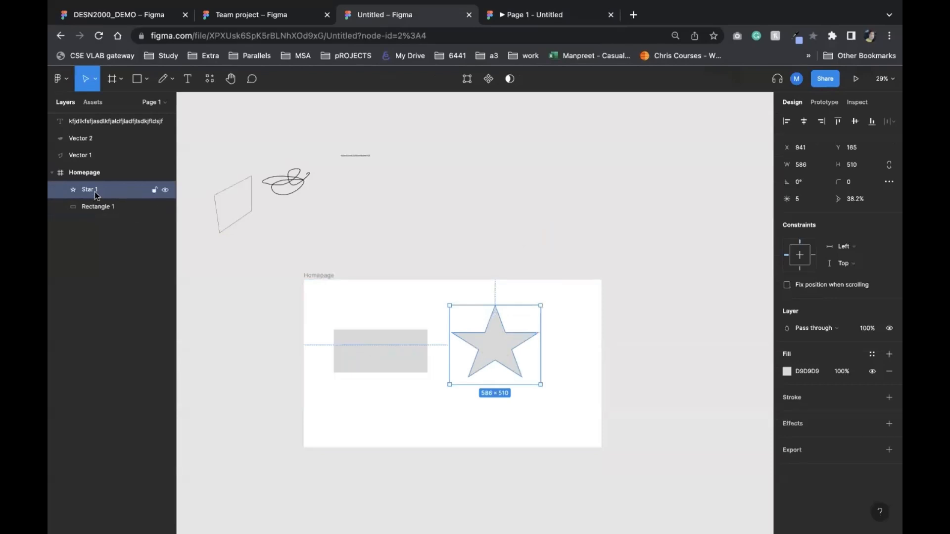
drag(95, 196, 102, 167)
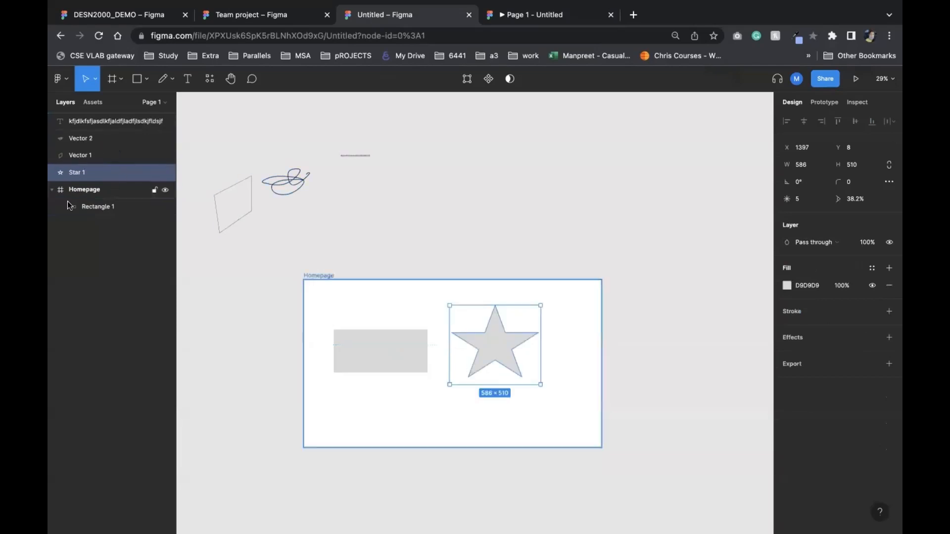
click(439, 232)
scroll(439, 231, down, 2)
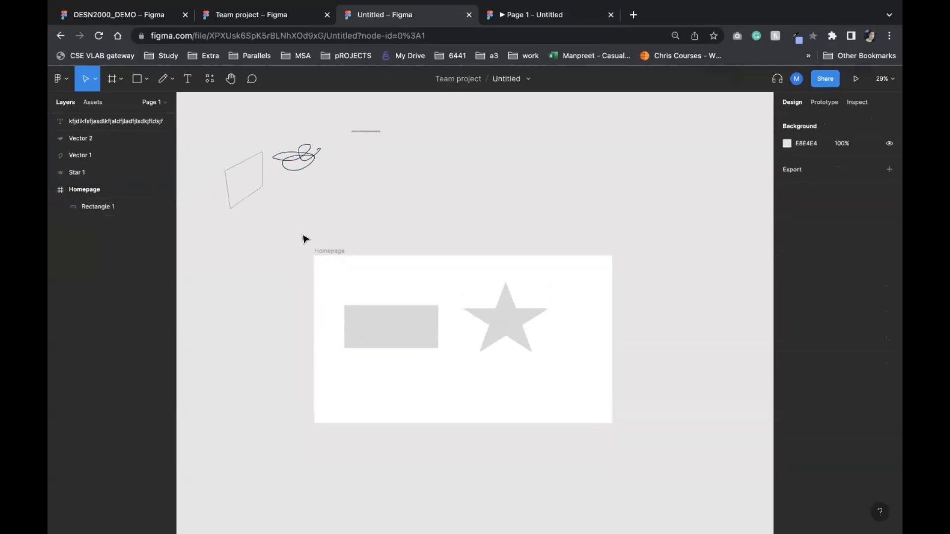
drag(300, 233, 649, 444)
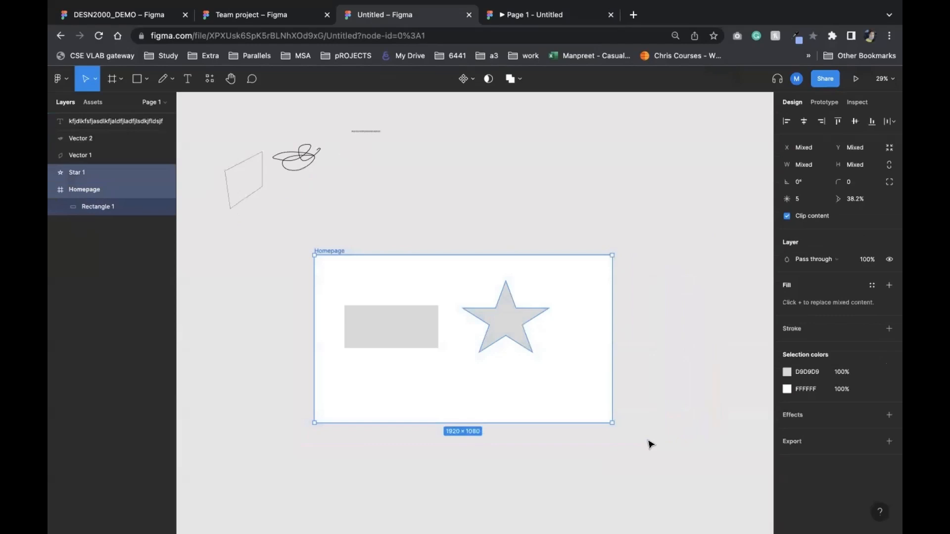
click(653, 388)
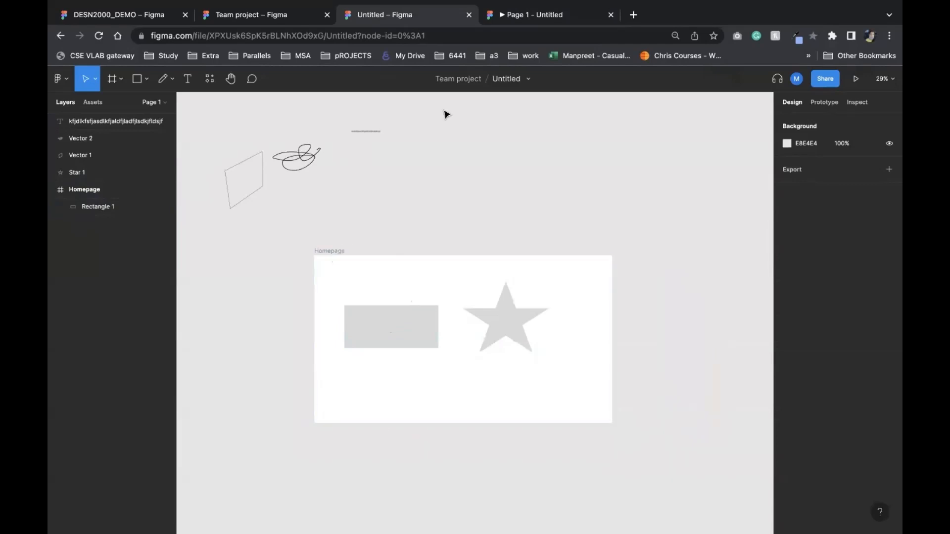
Step: Check the Homepage frame in presentation view, then nest the star layer inside the Homepage frame in the design file
click(534, 16)
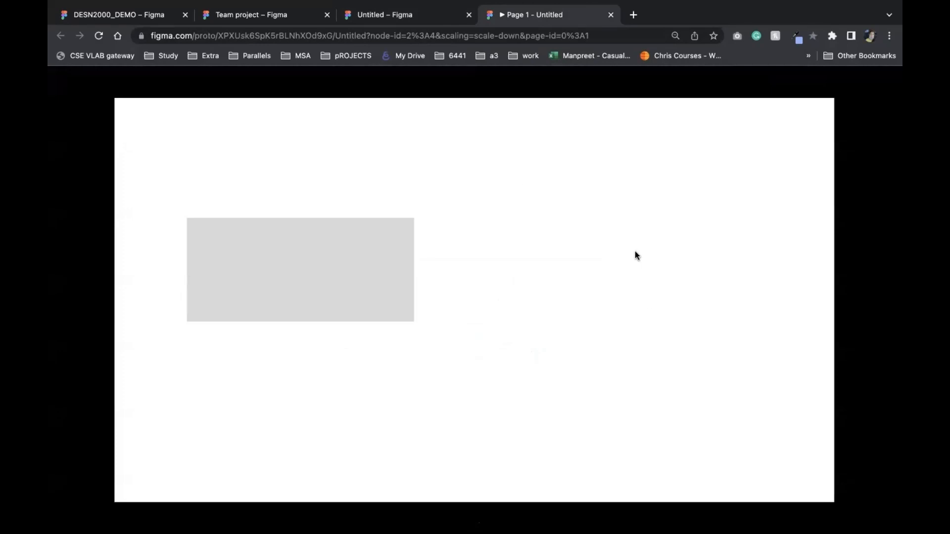
click(401, 15)
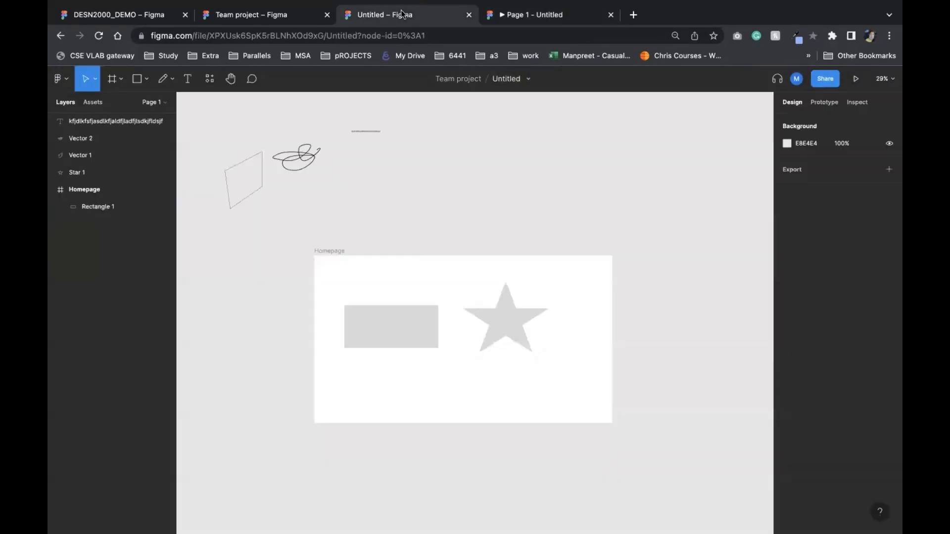
drag(106, 174, 104, 200)
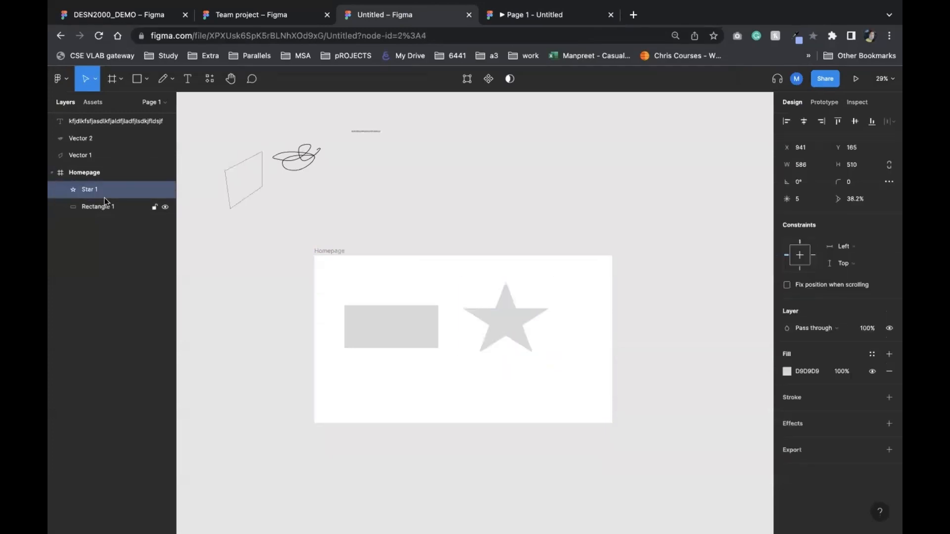
click(271, 289)
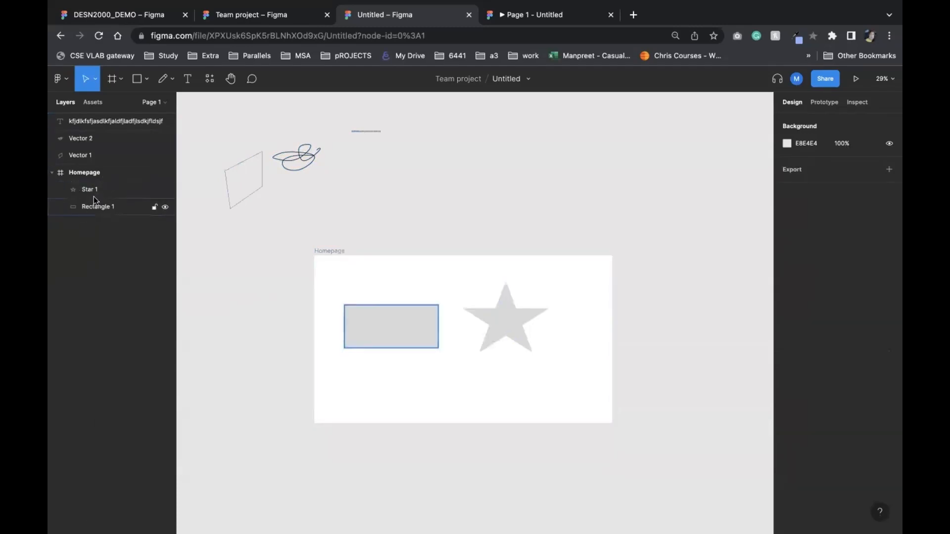
Step: Select the Homepage frame to examine how its nested star and rectangle are selected along with it
click(329, 251)
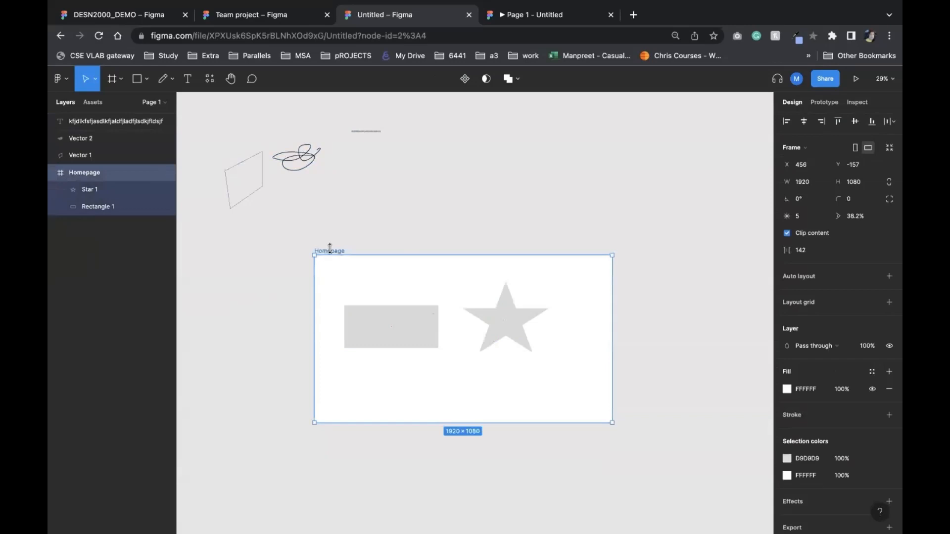
click(318, 240)
drag(276, 236, 642, 449)
click(642, 449)
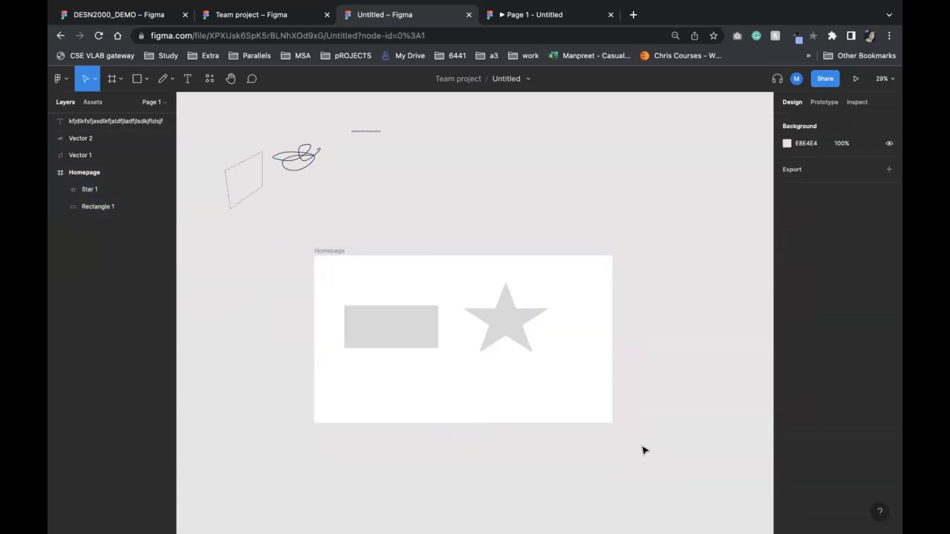
key(super+z)
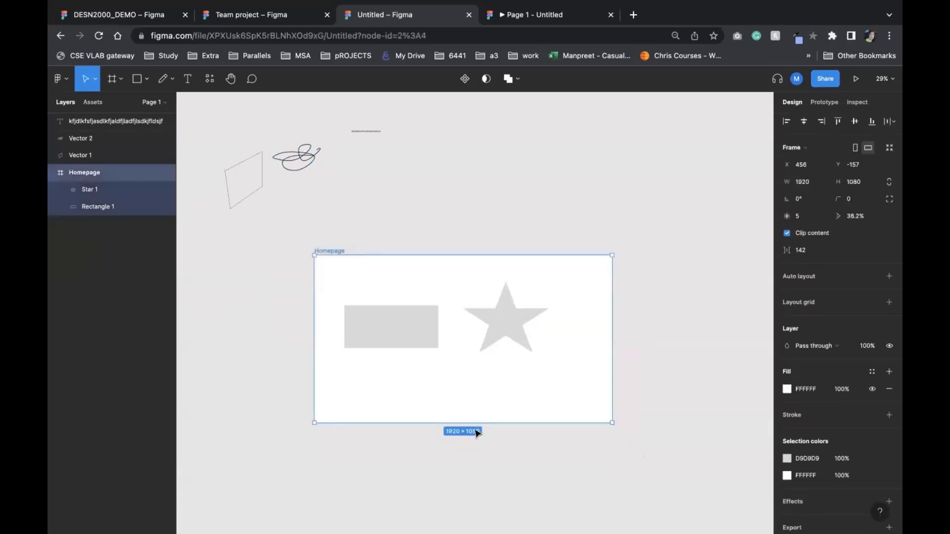
key(super+z)
key(super+z)
click(323, 189)
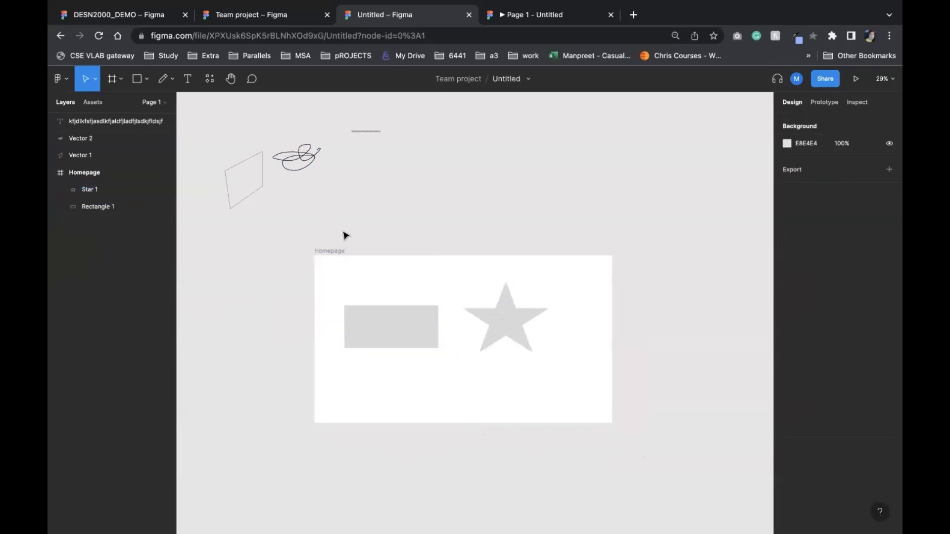
Step: Take the star layer out of the Homepage frame, select both together, and nest the star back inside the frame
drag(84, 183, 95, 166)
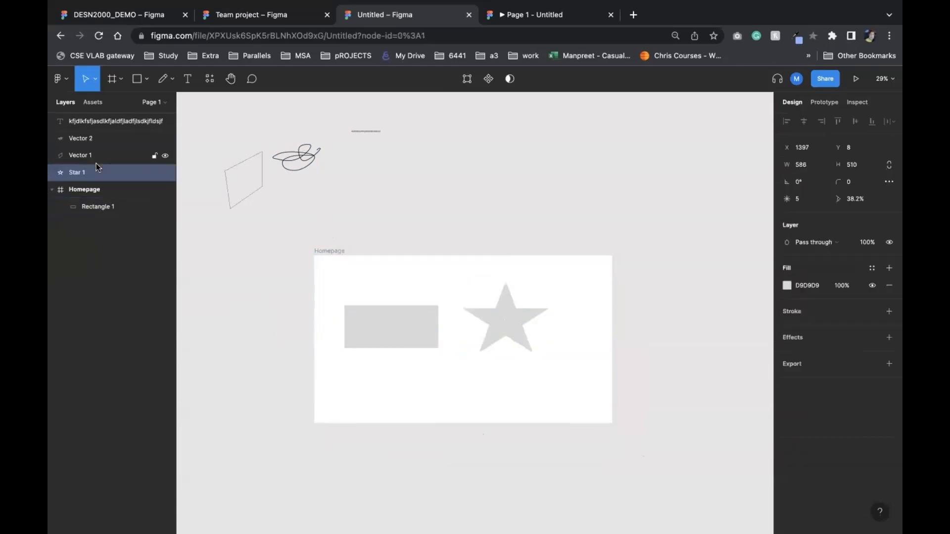
click(360, 236)
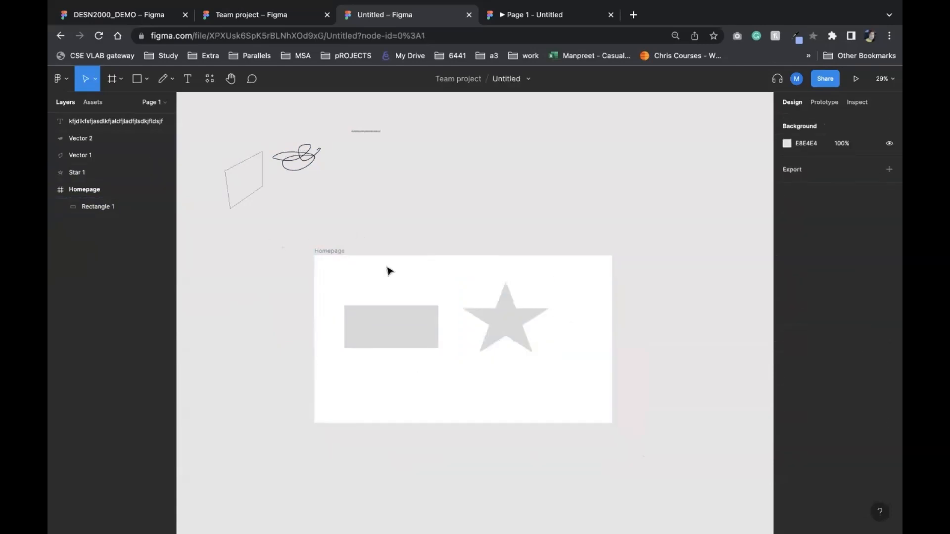
drag(291, 228, 616, 437)
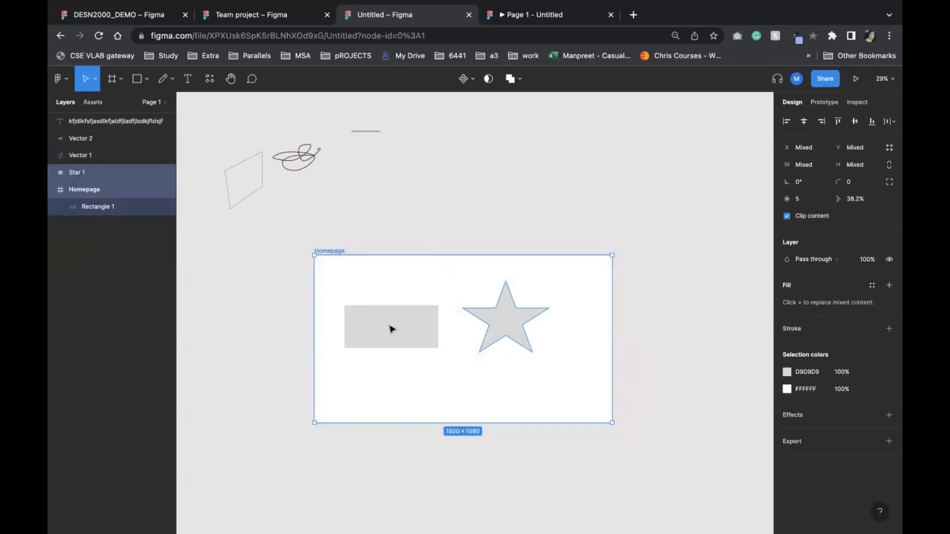
click(234, 231)
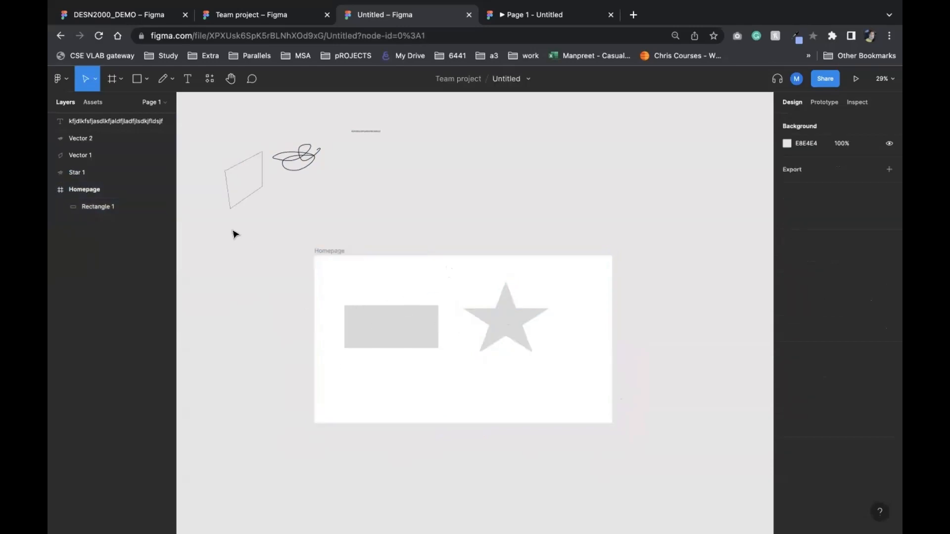
drag(126, 180, 126, 192)
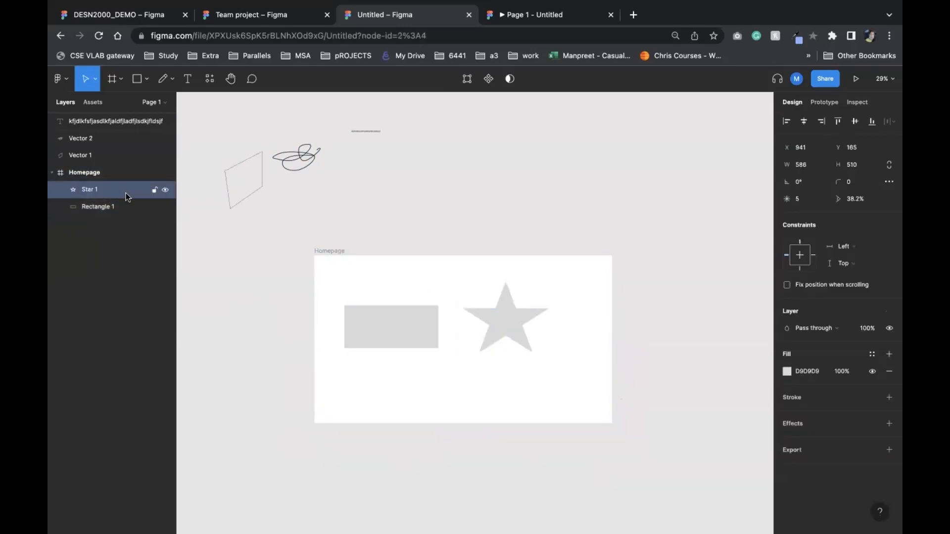
click(509, 230)
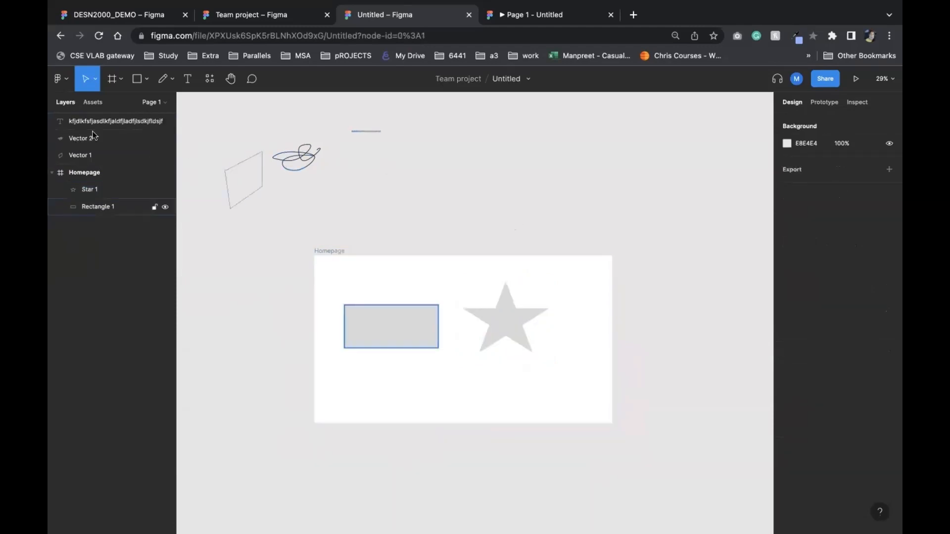
Step: Look through the file's component assets and prototype settings, and inspect the properties and CSS code of the text layer
click(90, 102)
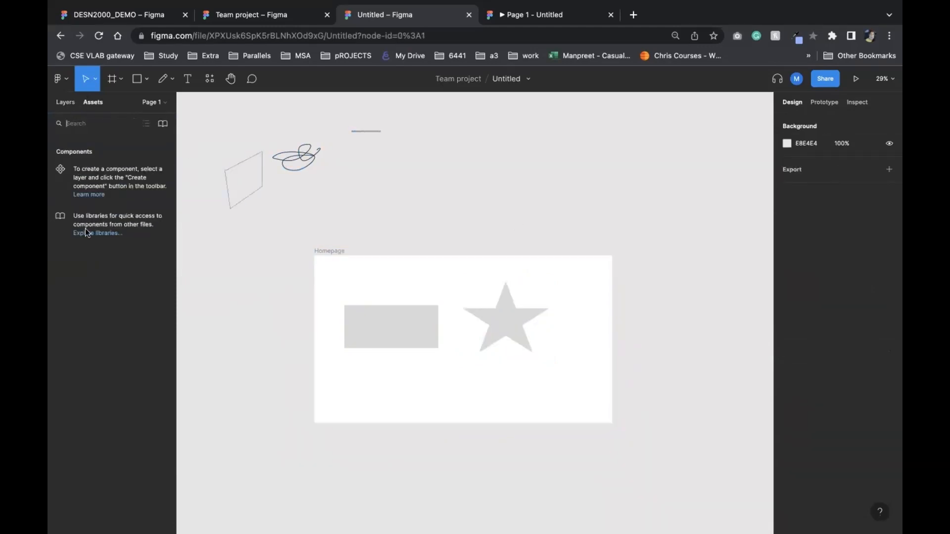
click(65, 102)
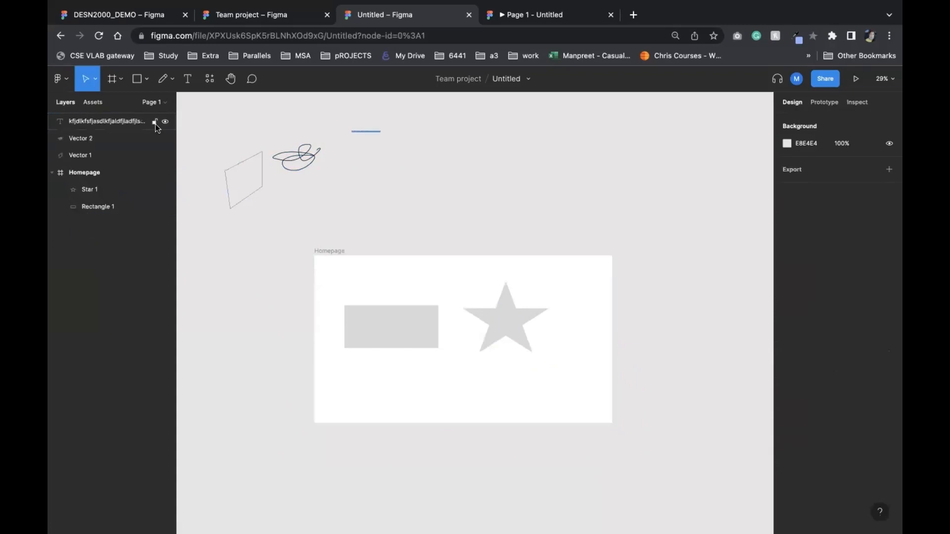
click(824, 102)
click(863, 106)
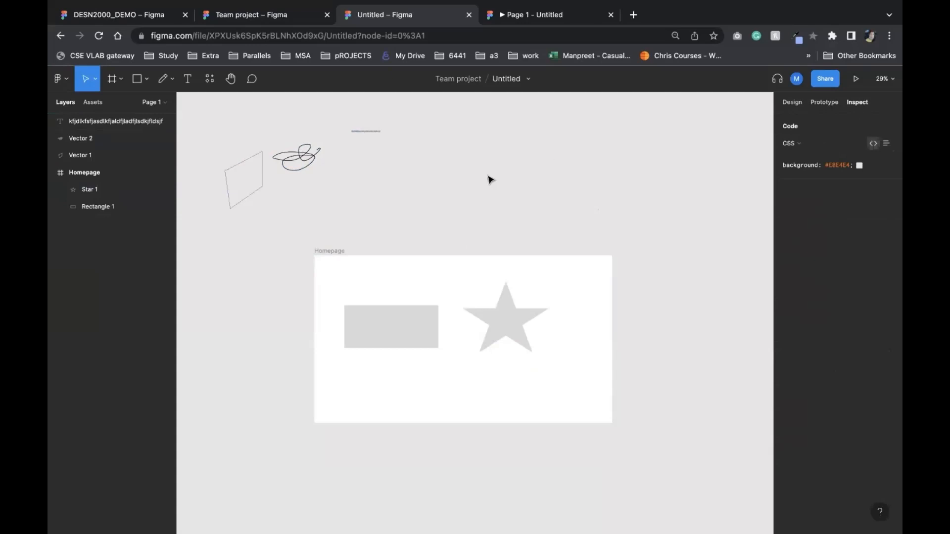
click(373, 131)
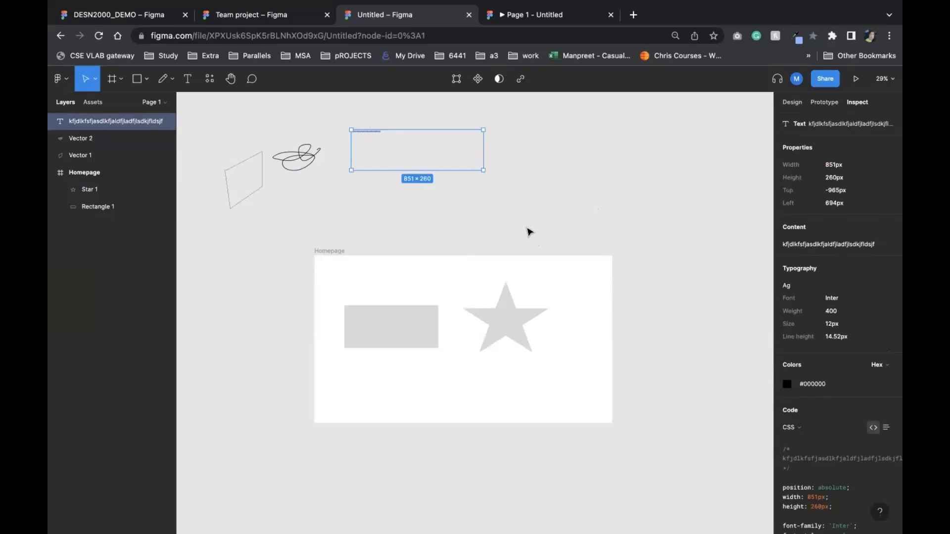
scroll(364, 149, up, 5)
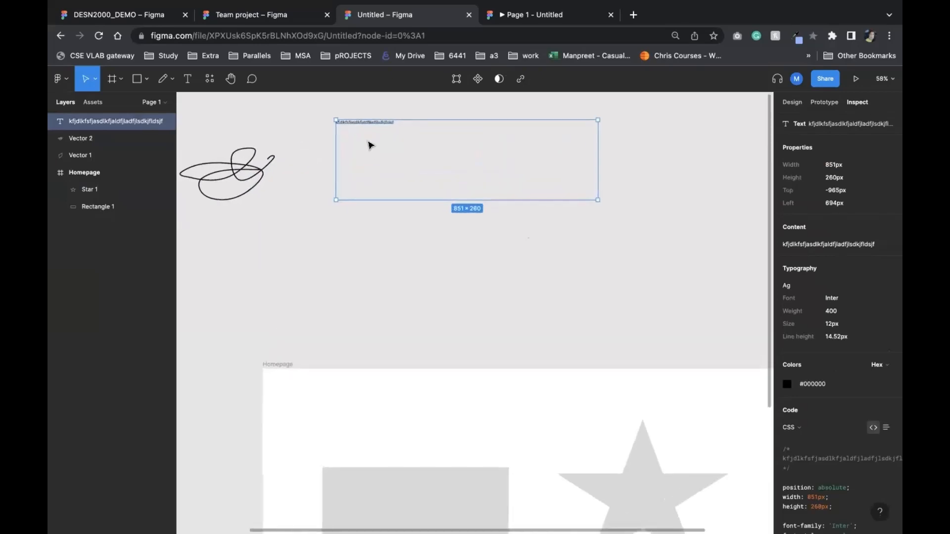
scroll(369, 145, down, 3)
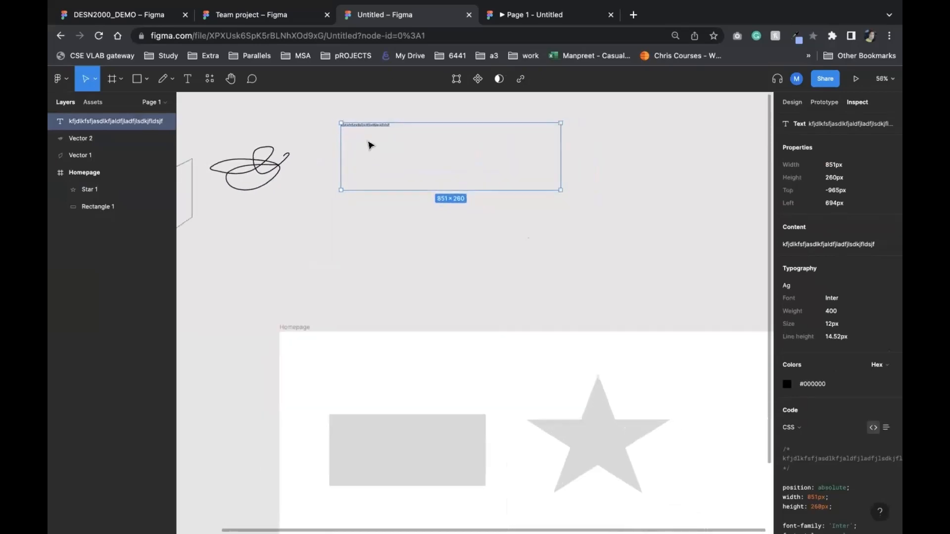
Step: Set the text layer's font size to 40 and centre the text horizontally and vertically within its box
click(793, 105)
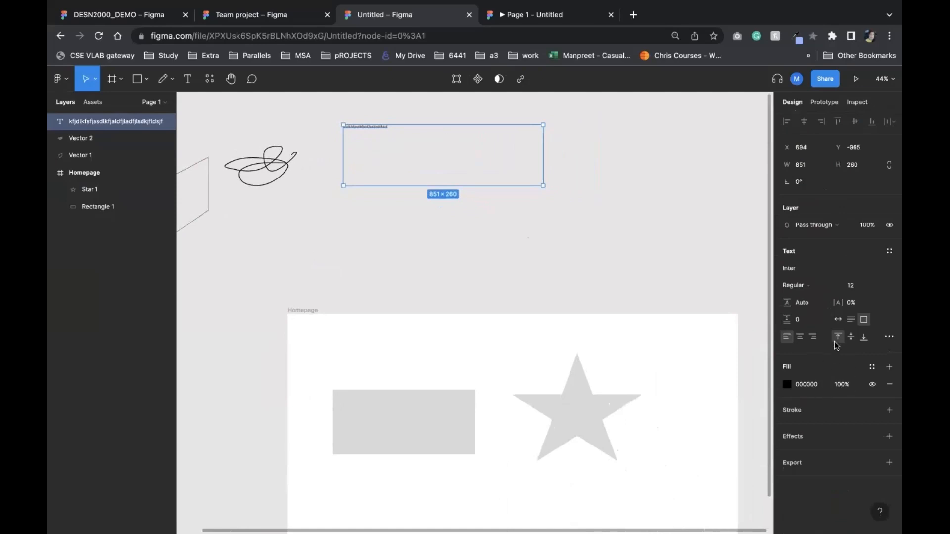
click(875, 289)
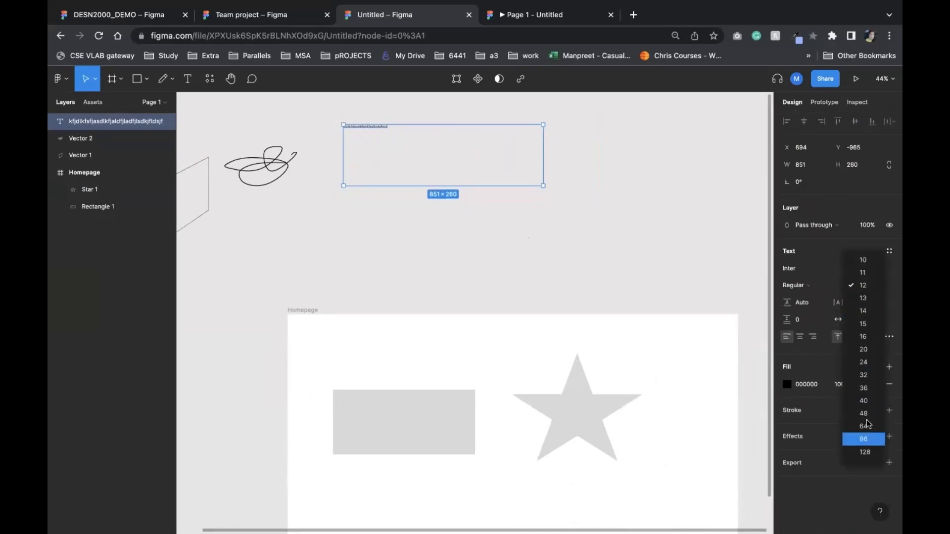
click(873, 402)
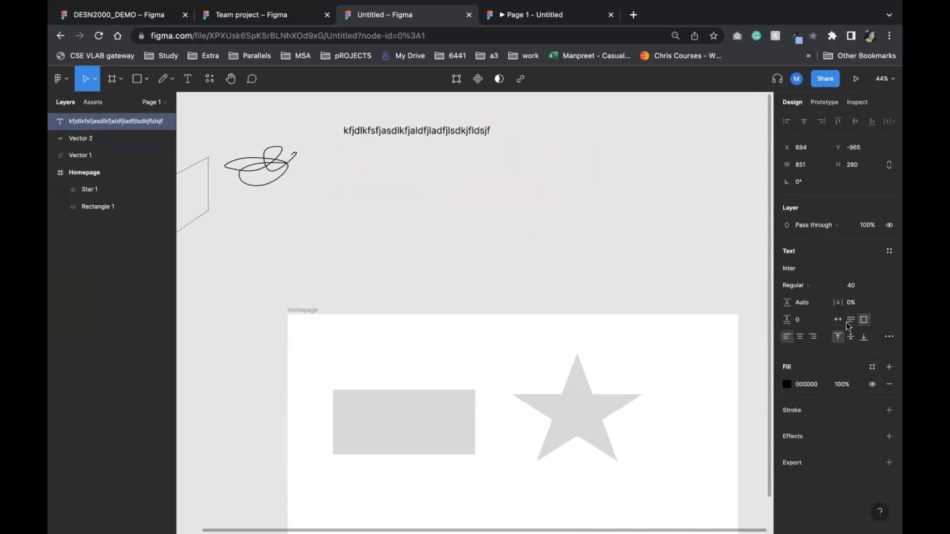
click(800, 337)
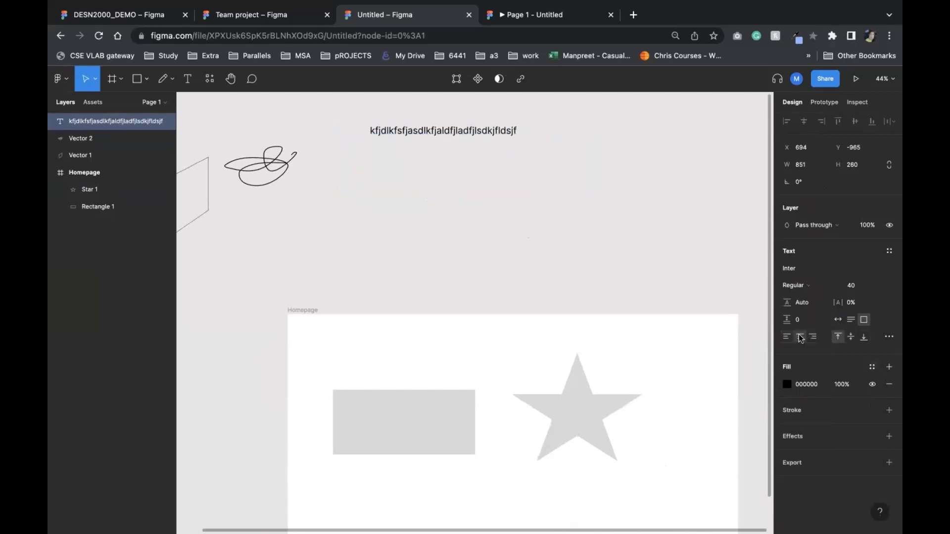
click(850, 339)
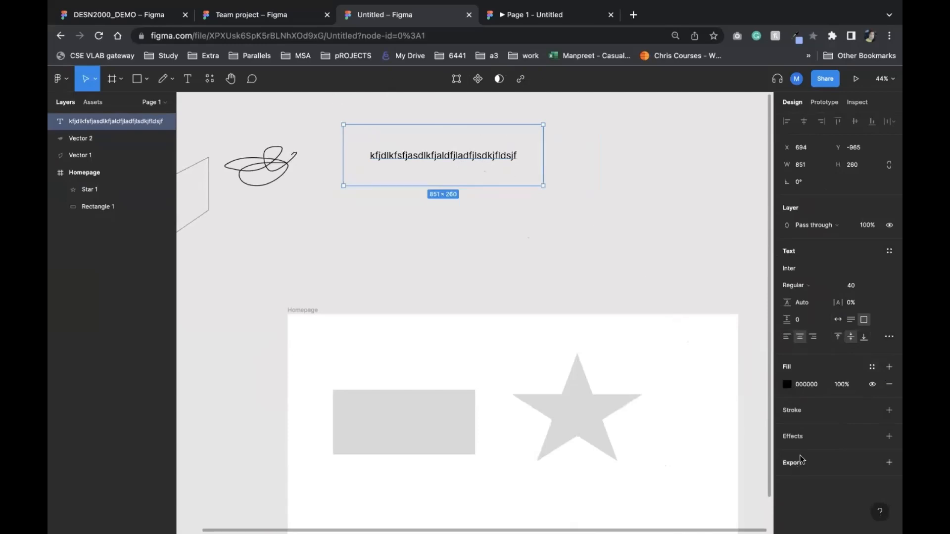
Step: Change the text layer's solid fill to red FF3F3F
click(787, 384)
drag(722, 366, 741, 260)
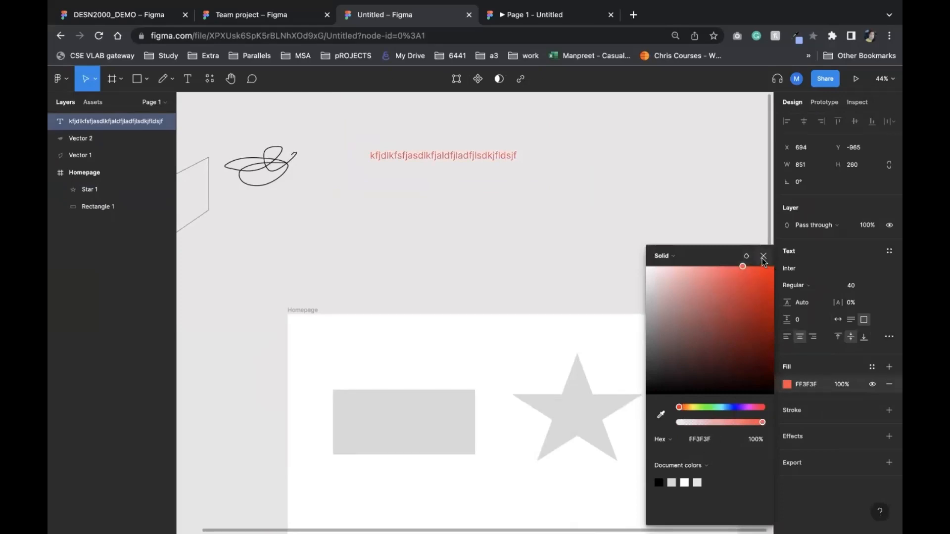
click(763, 257)
Step: Try a black outside stroke of width 1 on the text and undo it
click(846, 414)
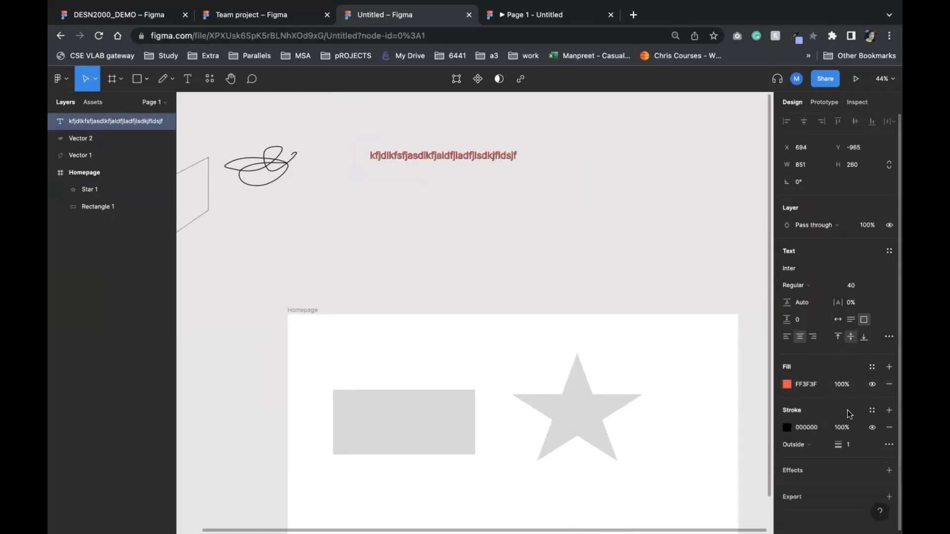
key(ctrl+z)
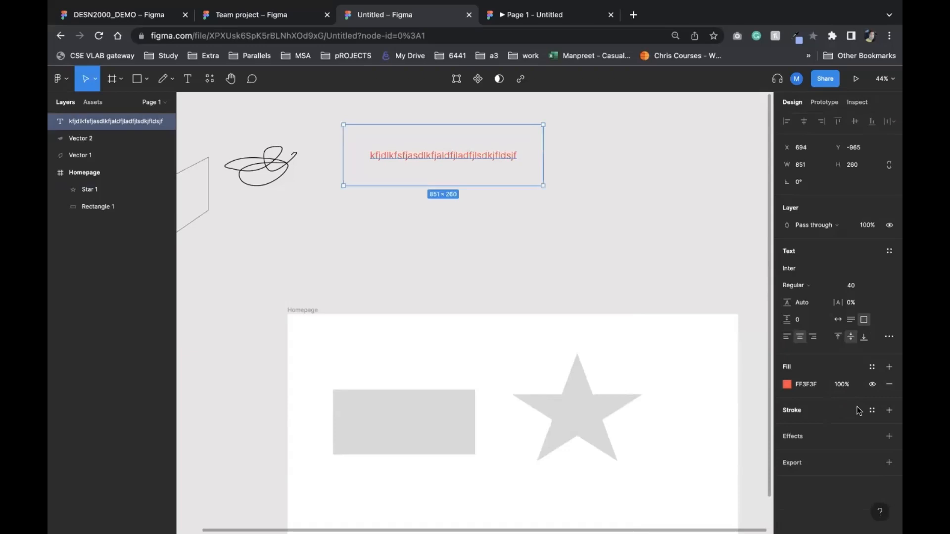
Step: Add a drop shadow effect to the text, try a different effect type, and undo the type change
click(821, 437)
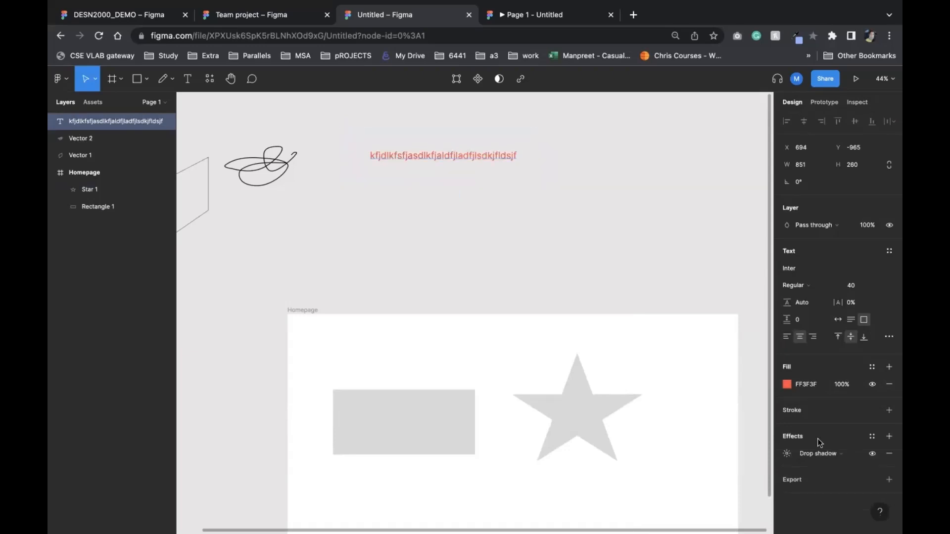
click(844, 455)
click(840, 470)
key(ctrl+z)
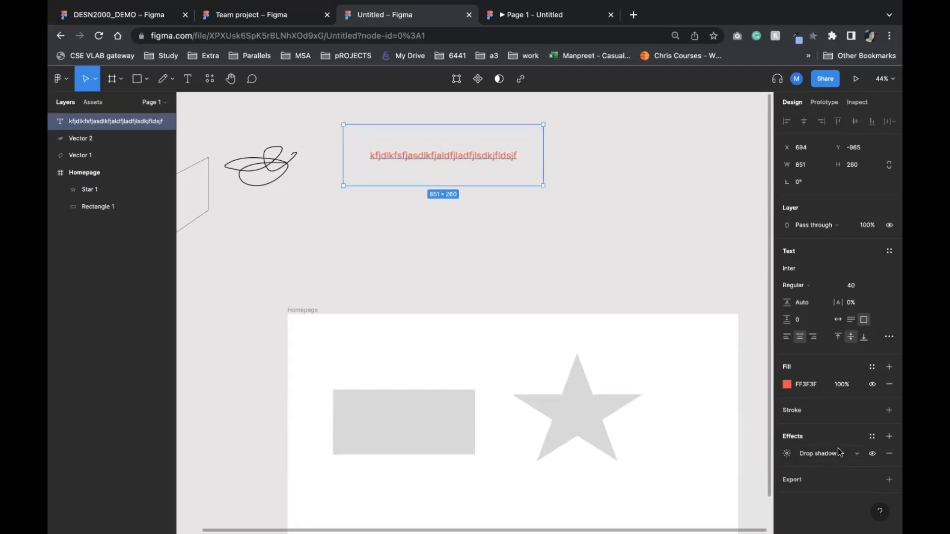
Step: Remove the drop shadow effect from the text layer
click(887, 456)
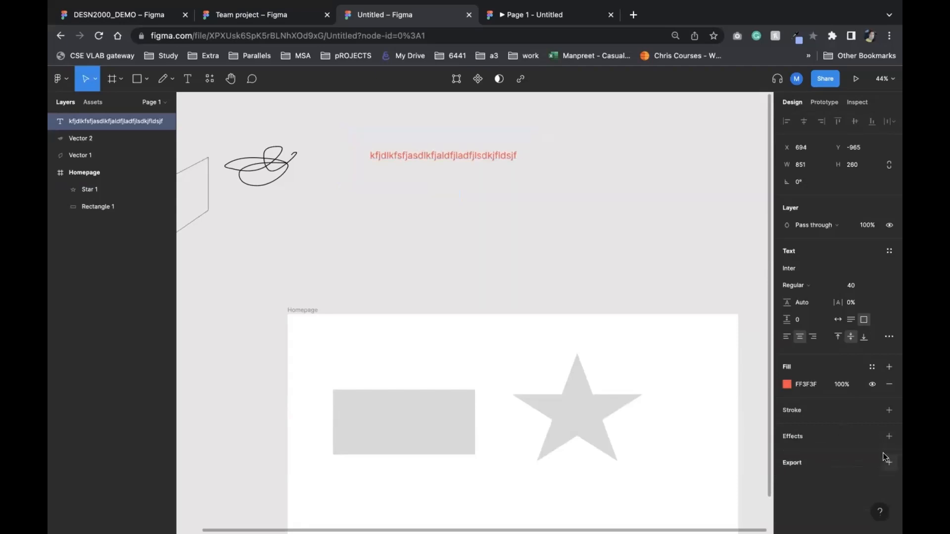
Step: Add an export setting to the text layer, open its file format options, and remove the setting
click(799, 468)
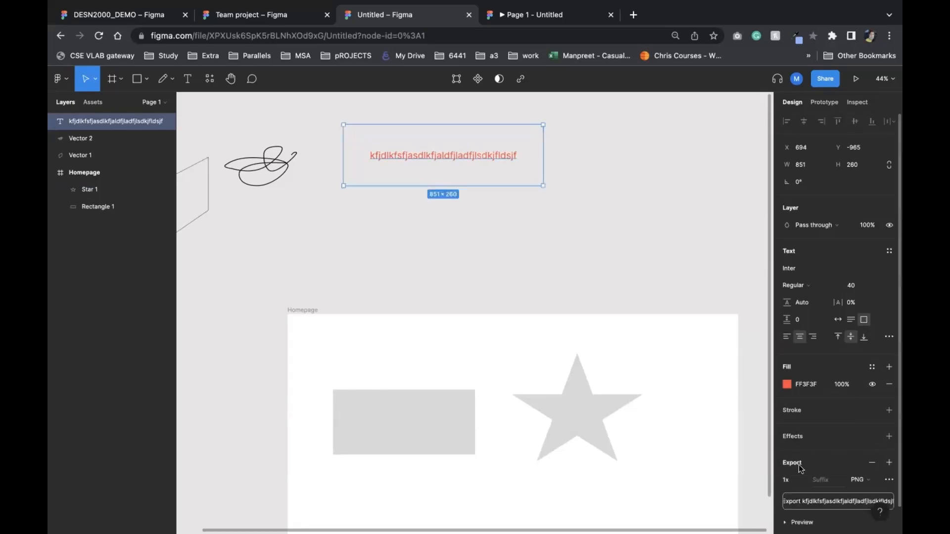
scroll(527, 205, down, 2)
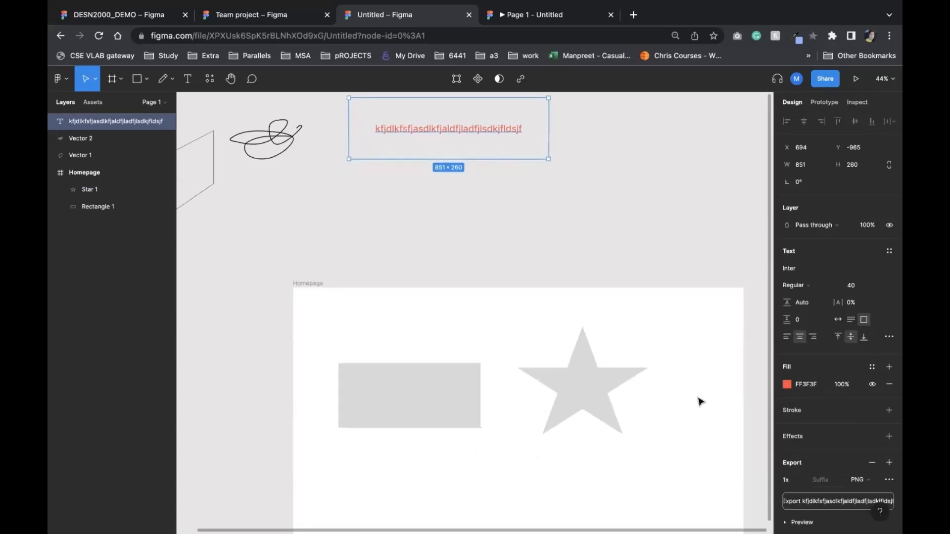
click(860, 480)
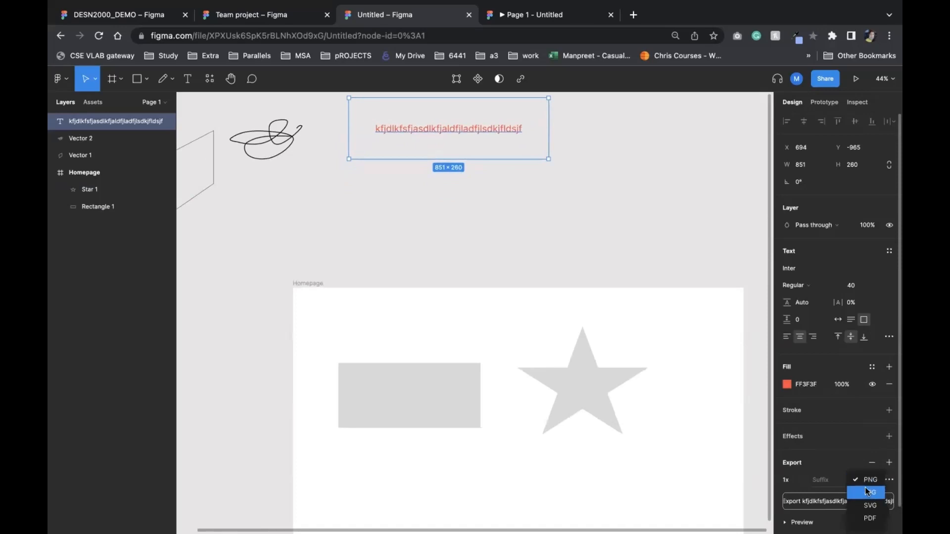
click(874, 466)
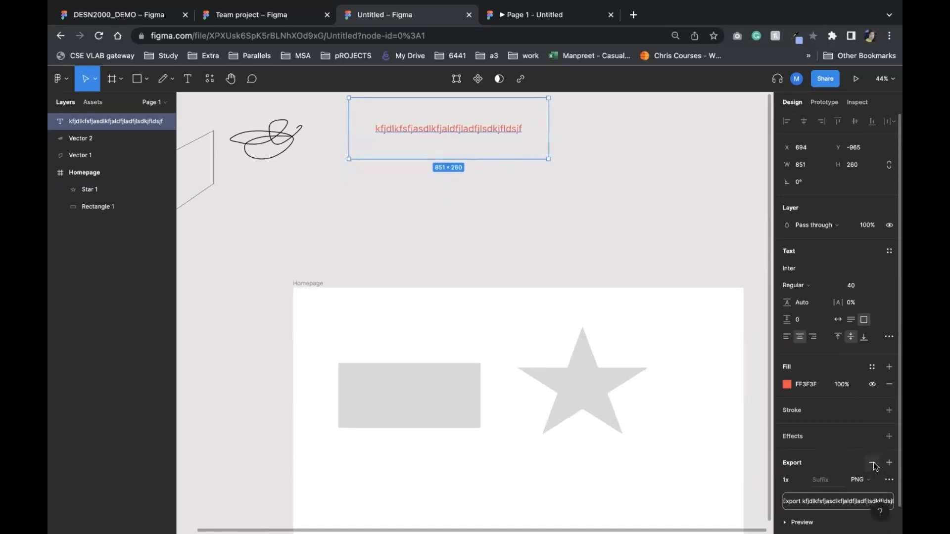
click(872, 465)
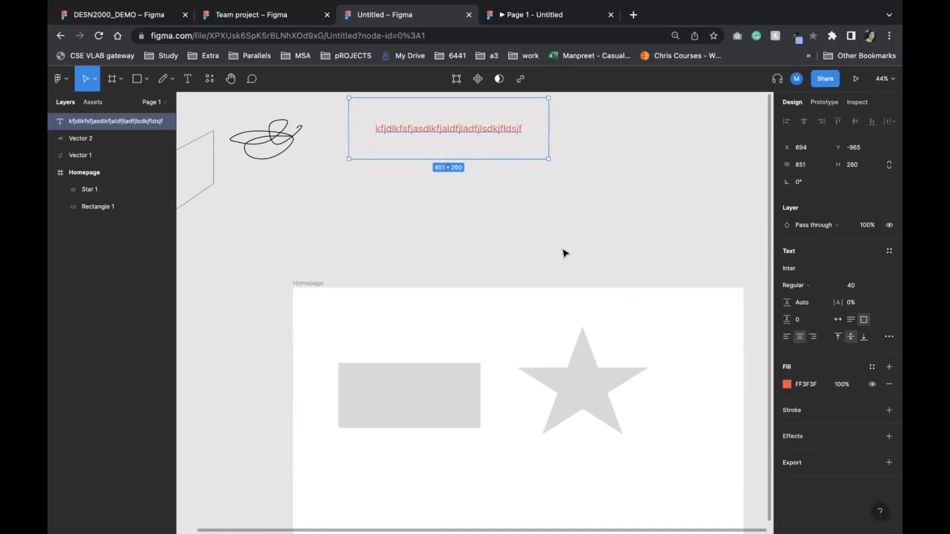
Step: Move the four-sided outline shape to about X 1229, Y -615, between the red text and the Homepage frame
scroll(564, 252, left, 3)
scroll(564, 253, up, 1)
click(287, 192)
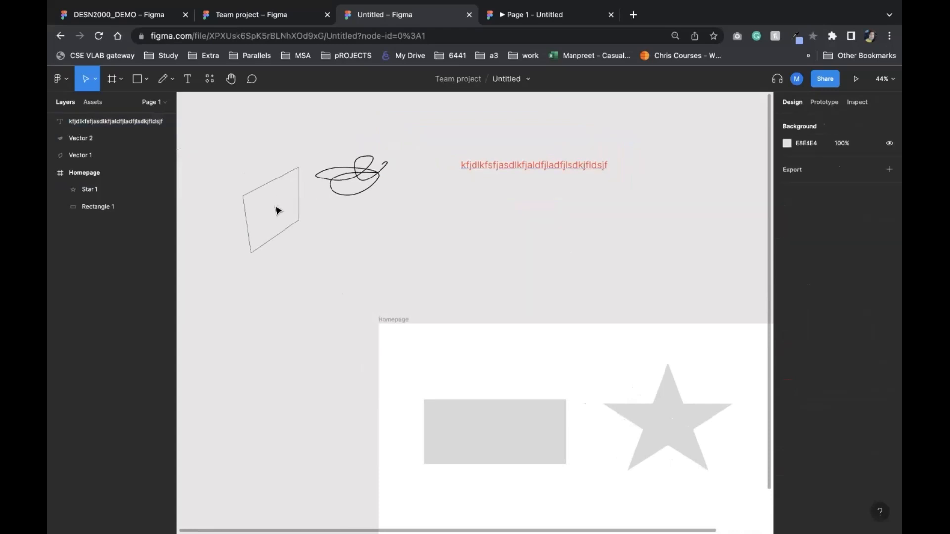
click(298, 216)
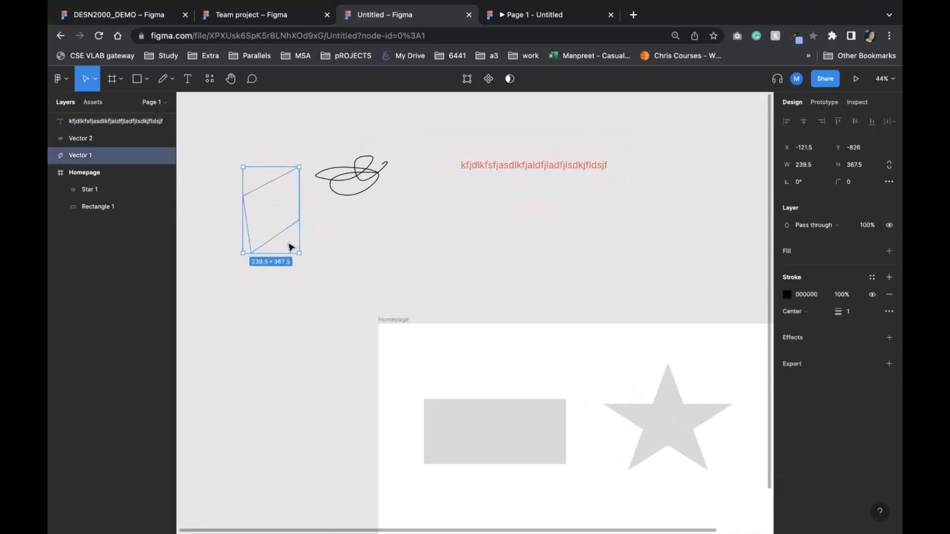
drag(291, 246, 590, 286)
scroll(593, 287, right, 3)
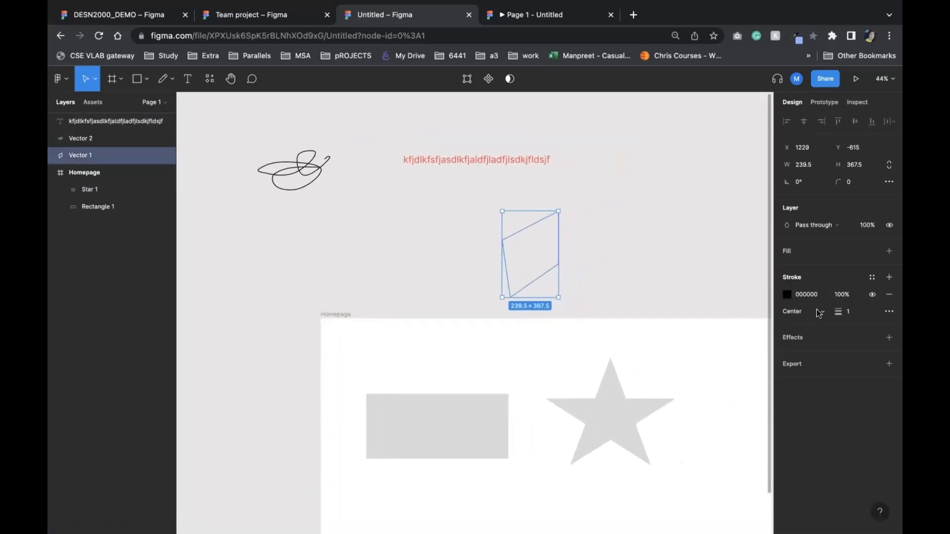
Step: Set the four-sided shape's stroke to near-black 070000 with a width of 30
click(787, 294)
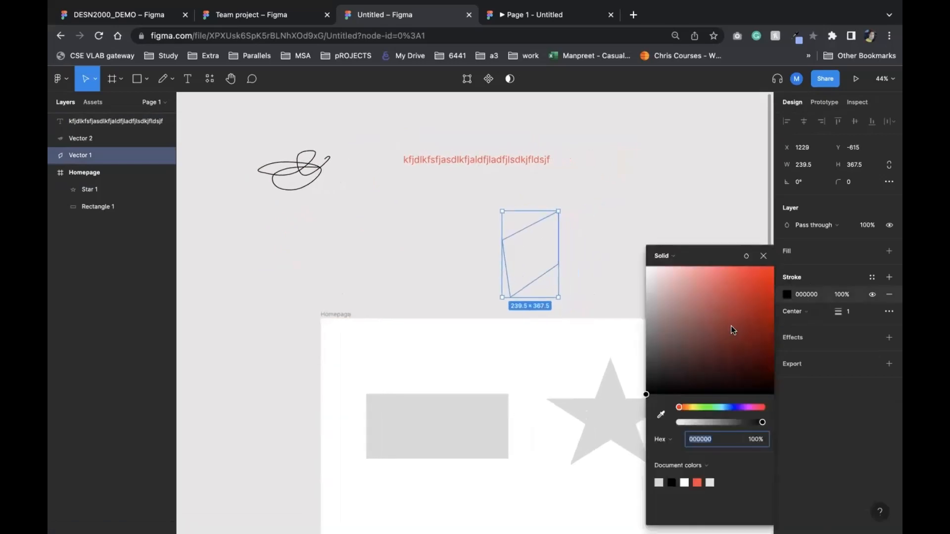
click(747, 389)
click(763, 256)
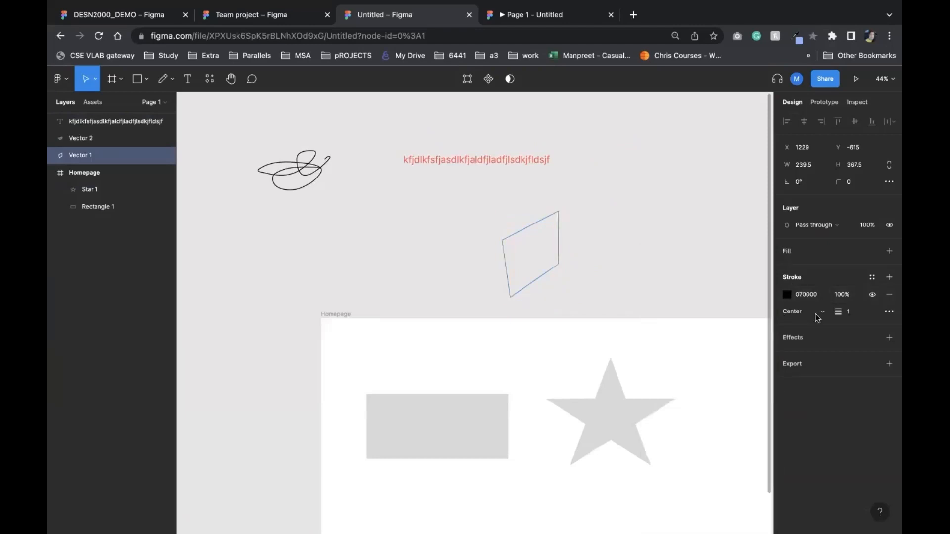
drag(838, 312, 875, 315)
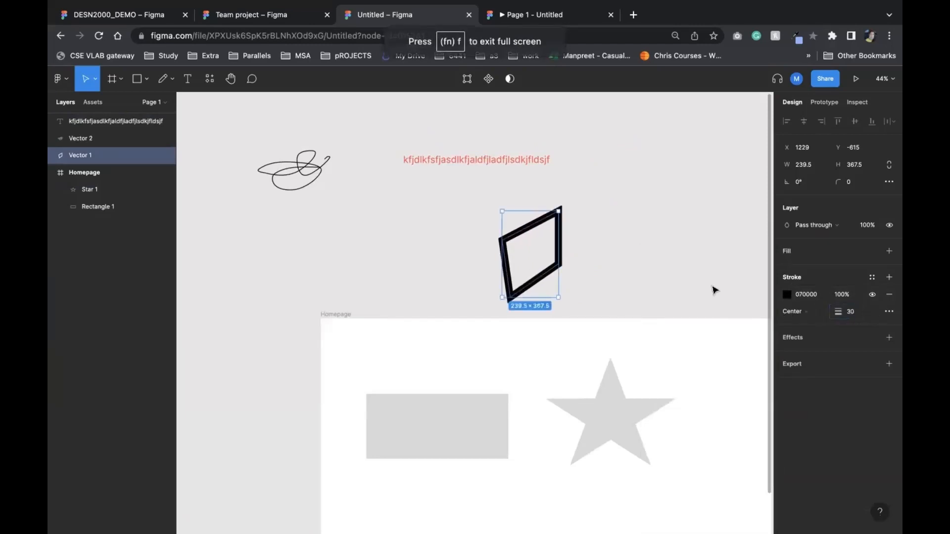
Step: Add a solid red F82727 fill to the four-sided shape
click(889, 252)
click(786, 268)
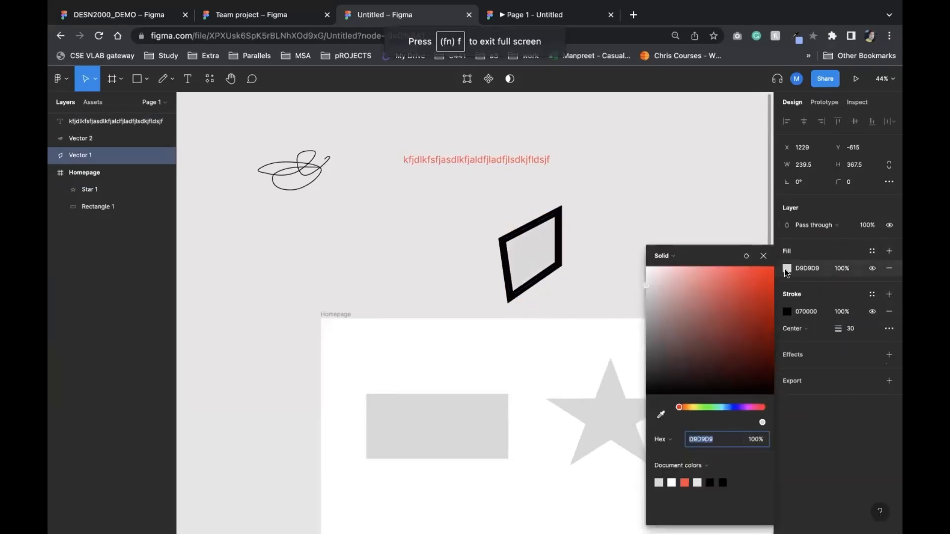
click(740, 273)
mouse_move(762, 269)
mouse_down()
mouse_move(773, 259)
mouse_move(753, 270)
mouse_up()
click(763, 255)
click(582, 259)
scroll(583, 259, right, 2)
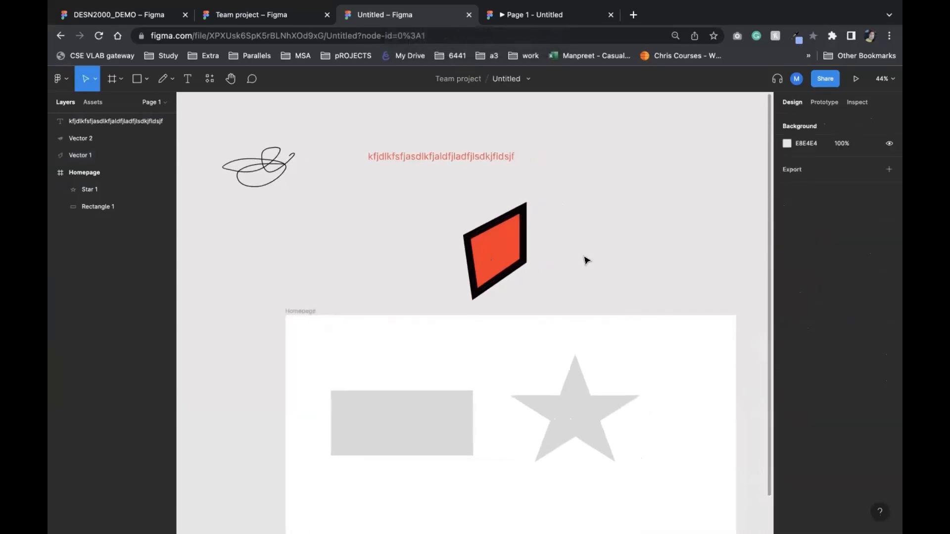
Step: Make two copies of the red four-sided shape and line them up beside it at about X 1577 and X 1948
drag(433, 197, 569, 308)
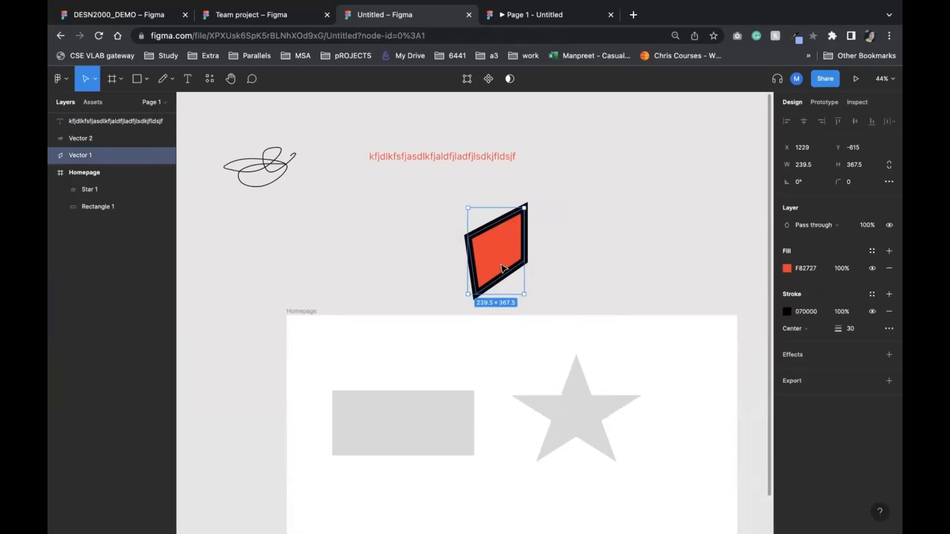
key(ctrl+v)
drag(502, 267, 670, 262)
key(ctrl+v)
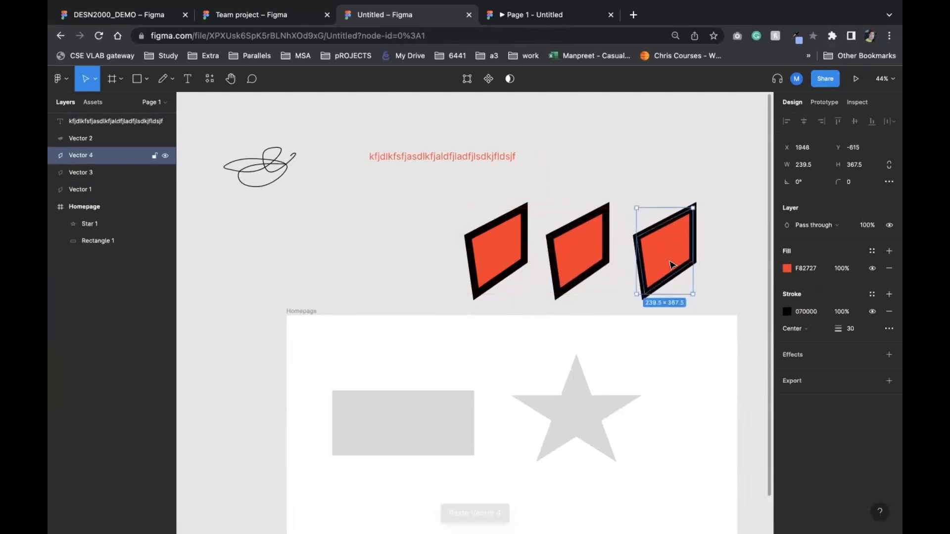
Step: Change the leftmost shape's fill to blue 2762F8
click(491, 251)
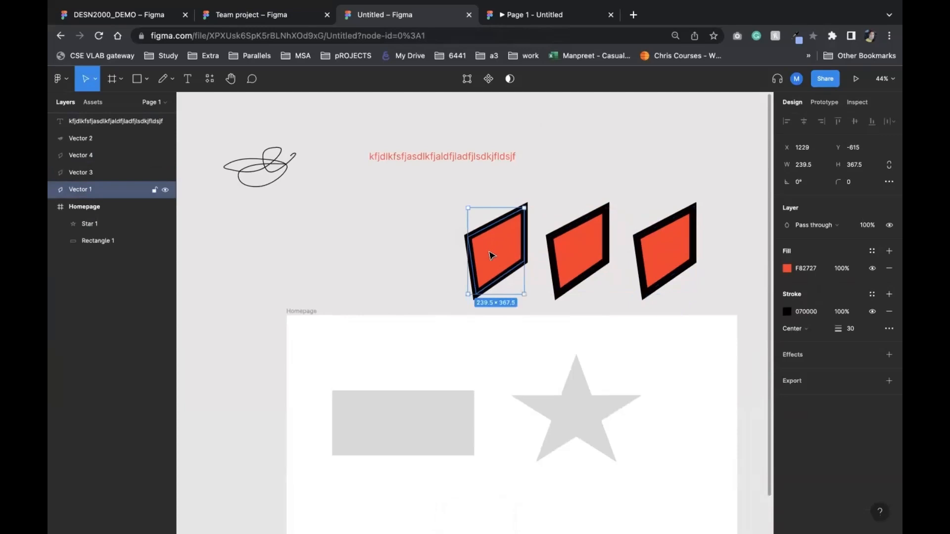
click(790, 270)
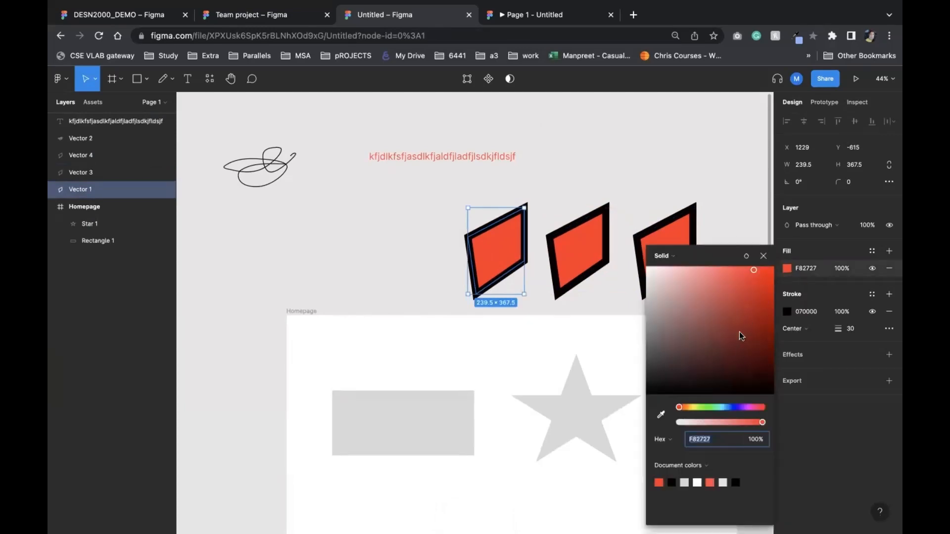
click(731, 407)
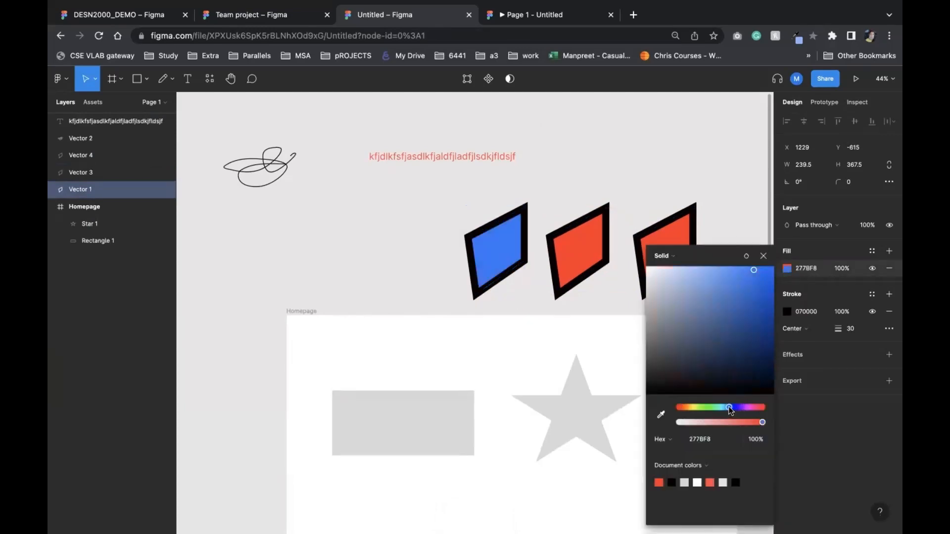
drag(730, 410, 730, 408)
click(589, 262)
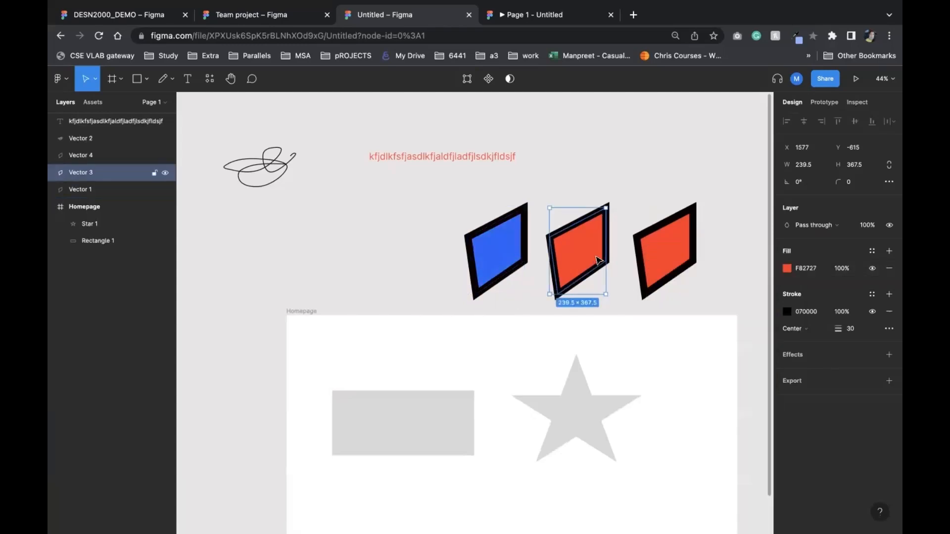
Step: Copy the leftmost shape's fill colour 2762F8 and apply it to the middle shape
click(654, 260)
click(498, 258)
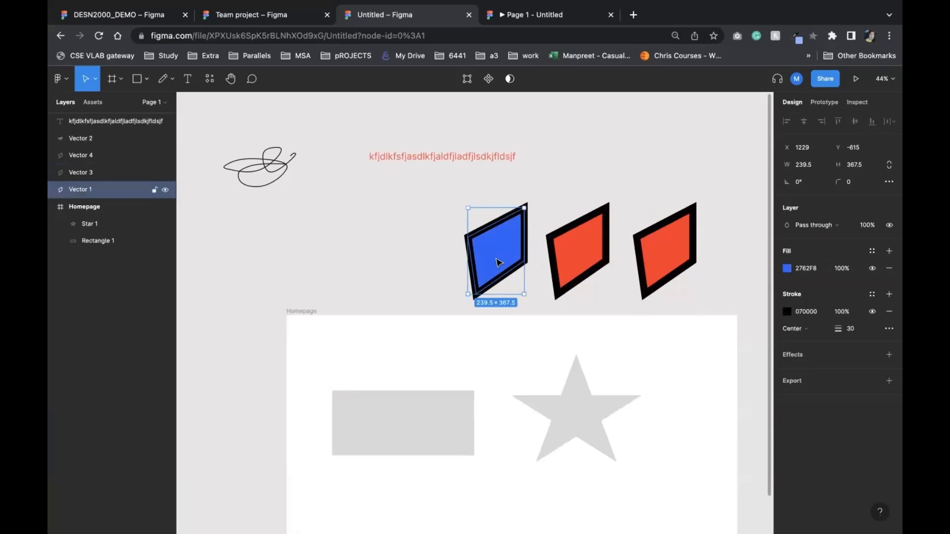
click(605, 257)
click(668, 255)
click(802, 269)
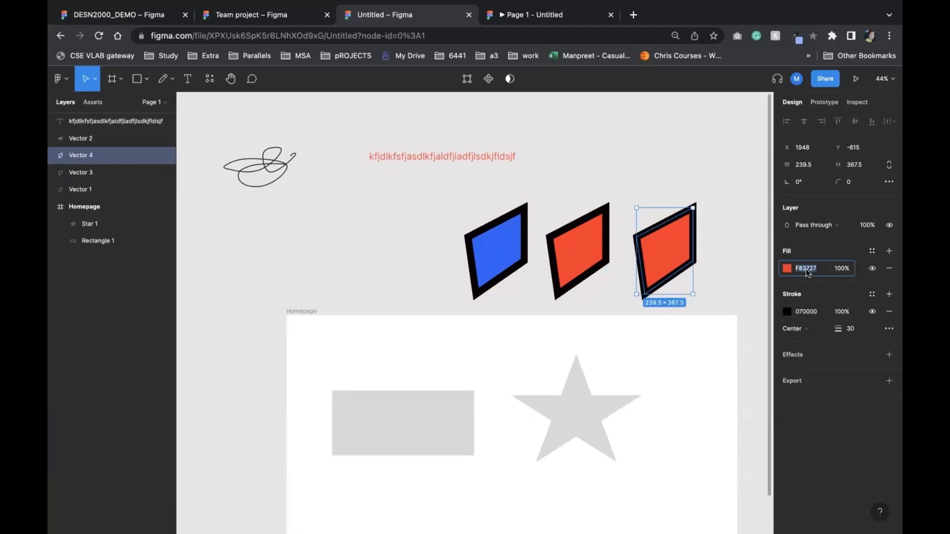
click(510, 245)
click(806, 268)
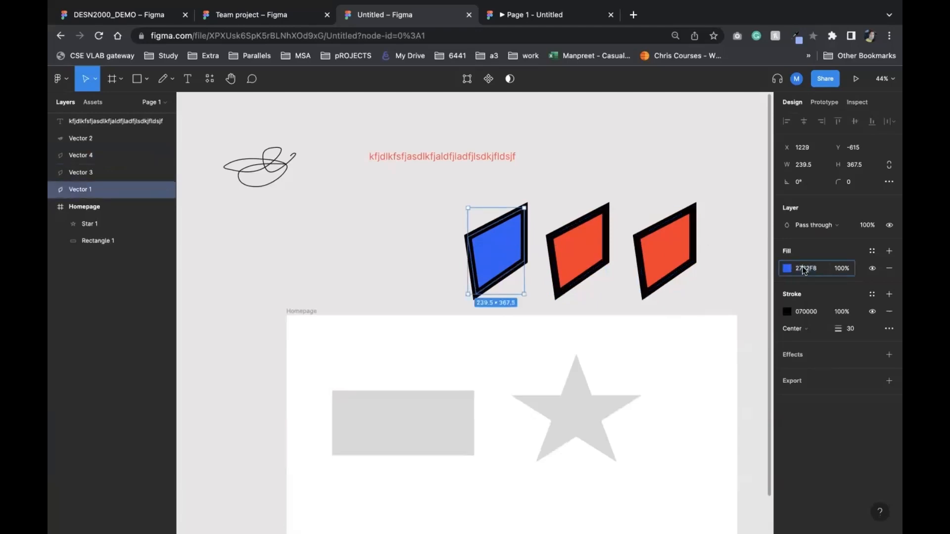
click(578, 252)
click(814, 267)
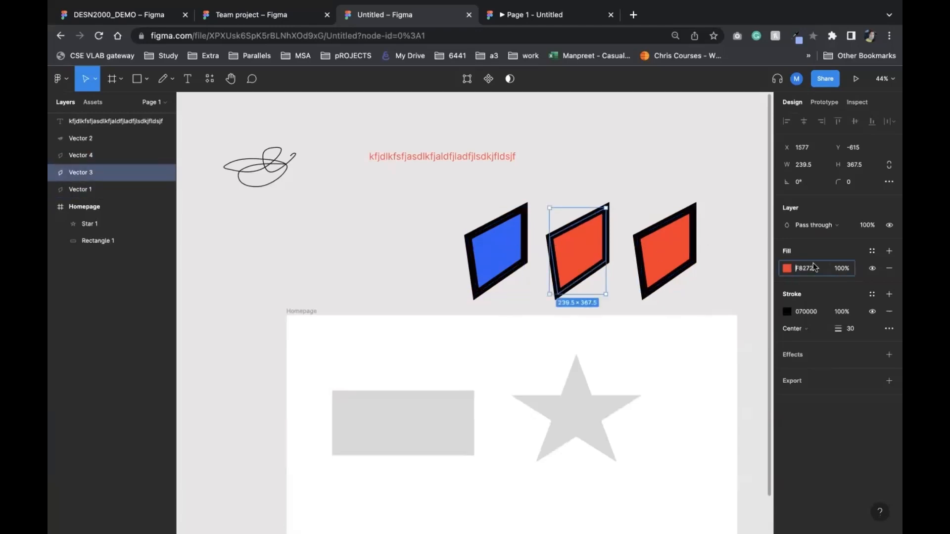
text(2762F8)
Step: Apply the blue fill 2762F8 to the rightmost shape
click(675, 246)
click(789, 271)
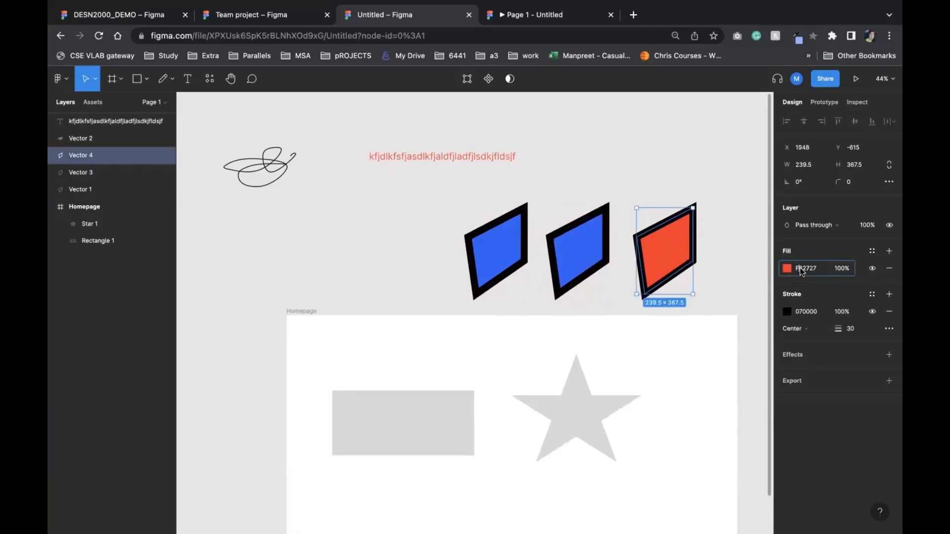
text(2762F8)
click(645, 164)
Step: Stretch the leftmost and middle shapes upward from their top edges, making the middle one about 458 high
click(517, 225)
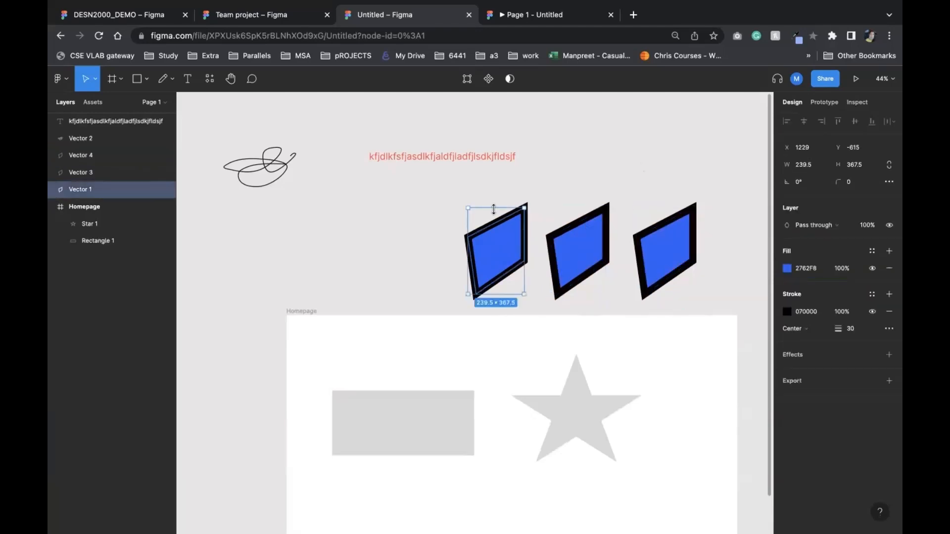
drag(493, 205, 494, 190)
click(590, 237)
drag(574, 204, 575, 184)
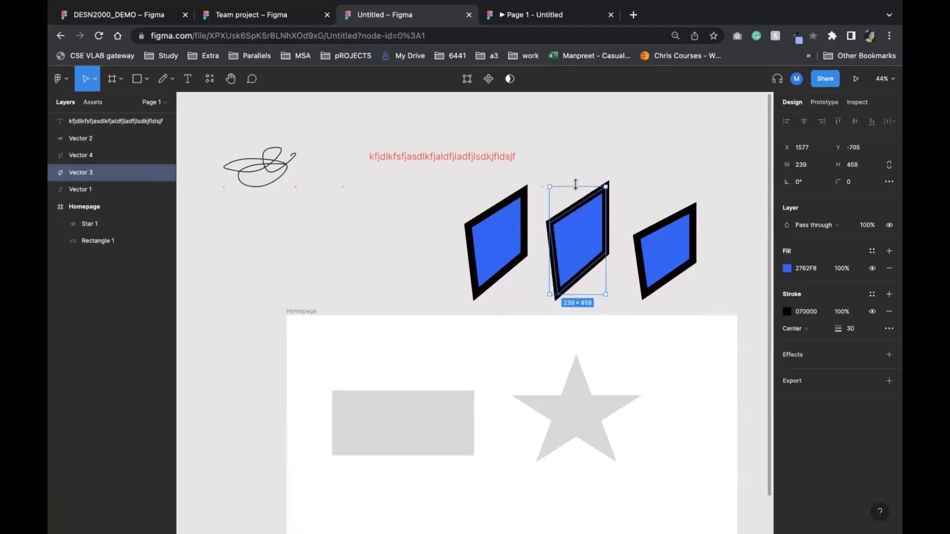
Step: Set the middle shape's height to match the leftmost shape
click(496, 239)
click(581, 249)
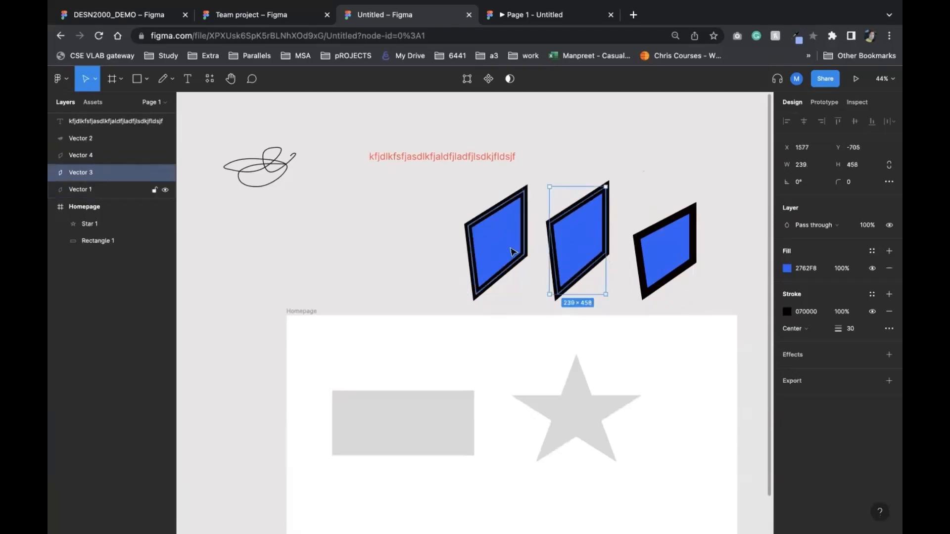
click(498, 250)
click(553, 273)
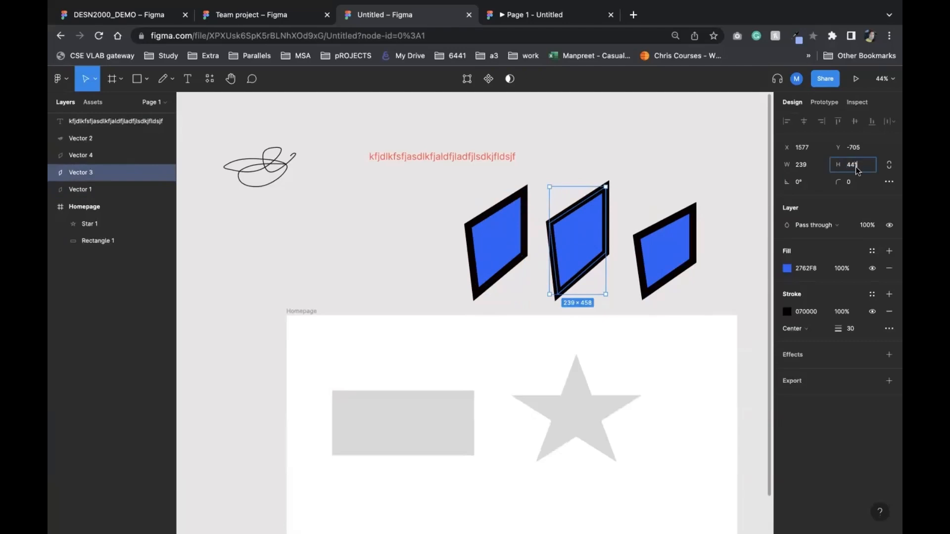
Step: Set the rightmost shape's width to 239 and its height to match the leftmost shape
click(674, 248)
click(815, 165)
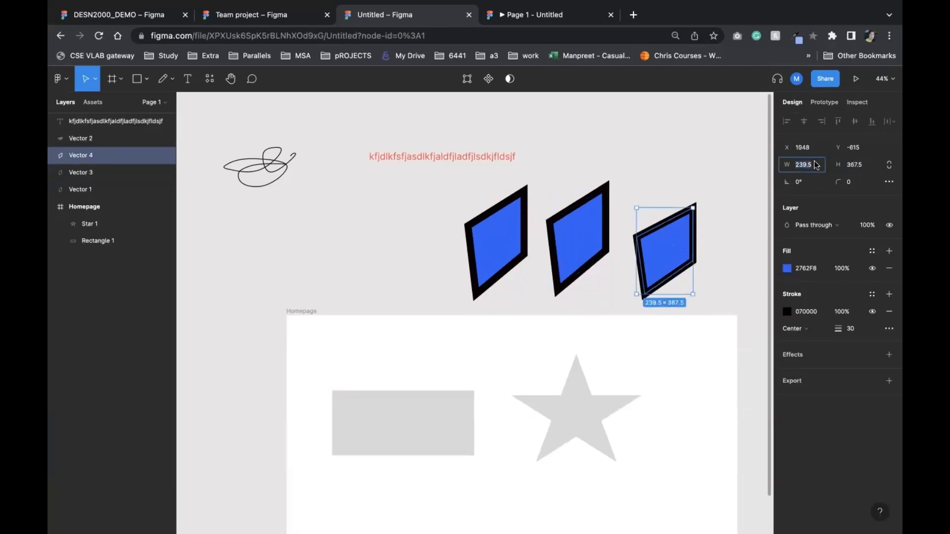
click(816, 165)
key(Tab)
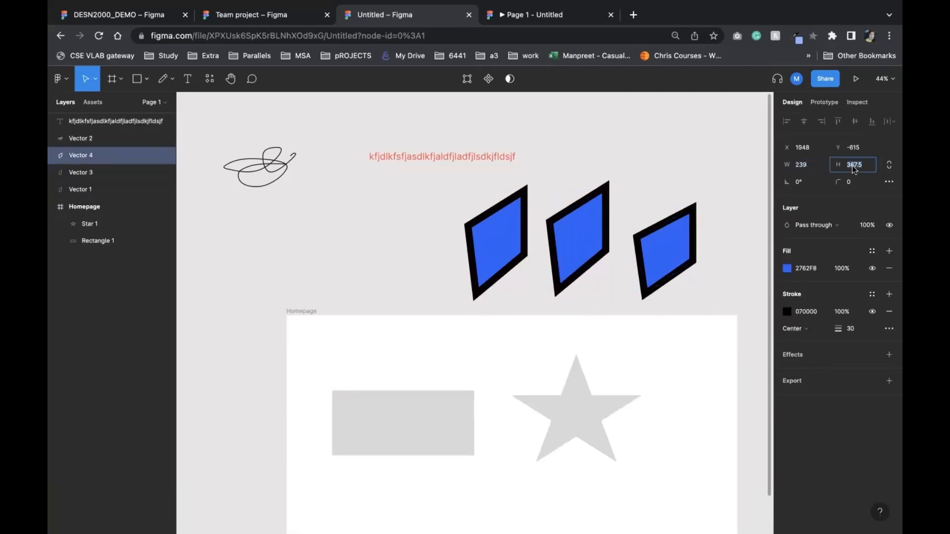
text(44)
key(Return)
click(735, 198)
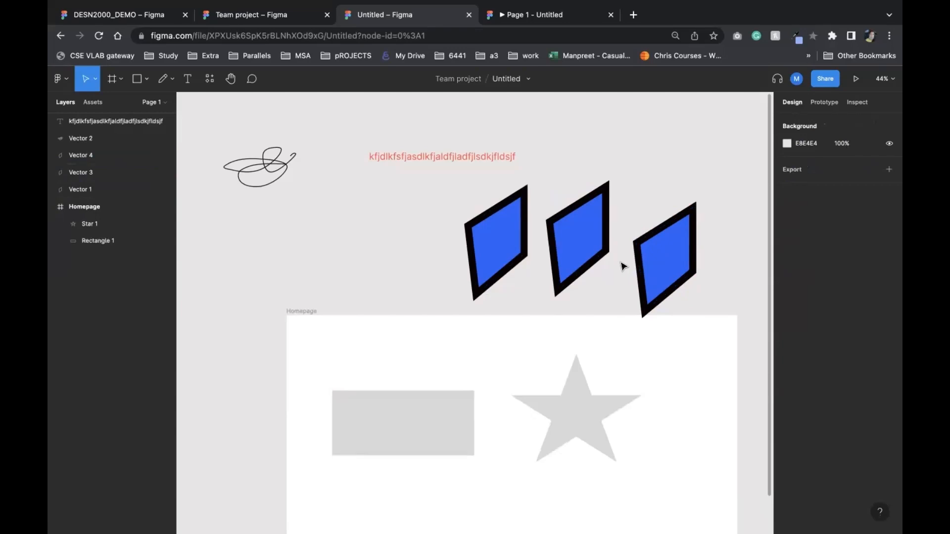
Step: Undo the size changes on the middle and rightmost shapes and delete both copies
key(super+z)
key(super+z)
key(super+z)
key(super+z)
key(super+z)
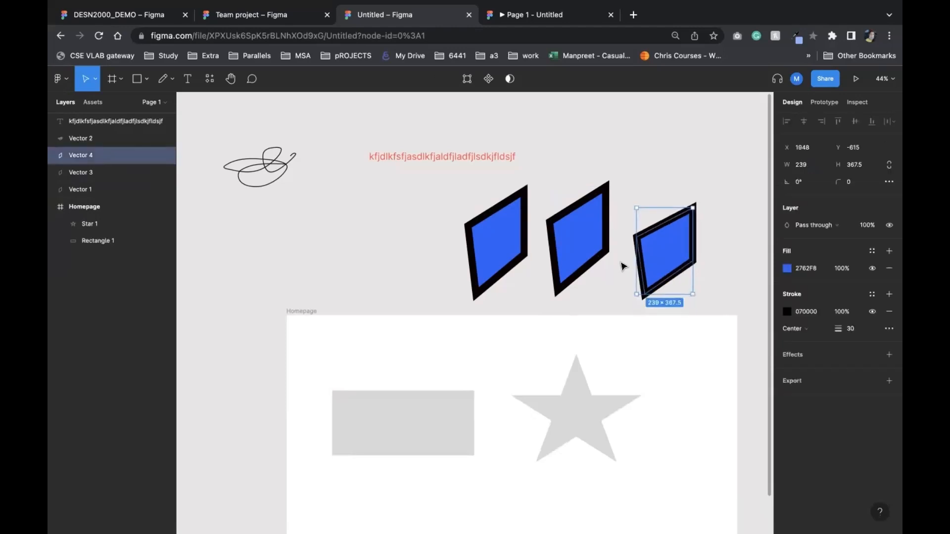
key(super+z)
key(super+z)
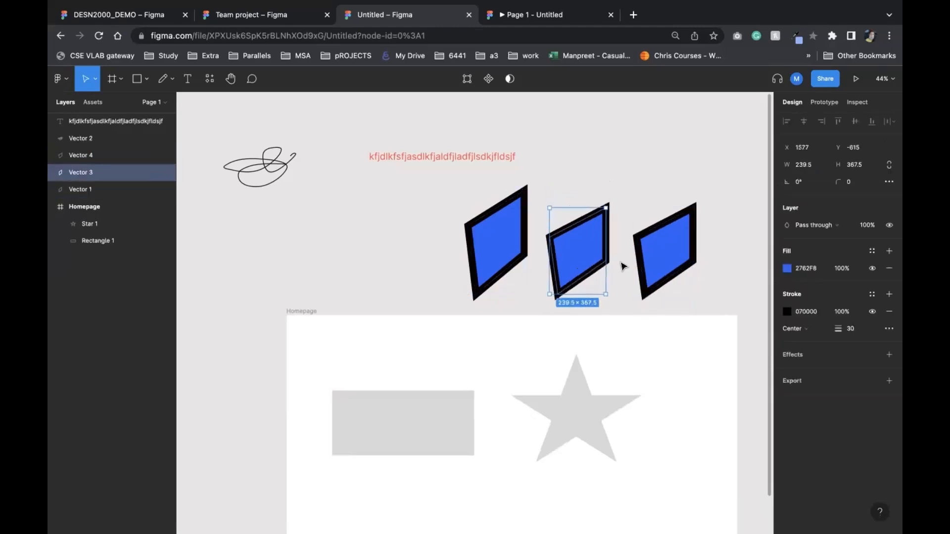
drag(721, 196, 544, 305)
key(BackSpace)
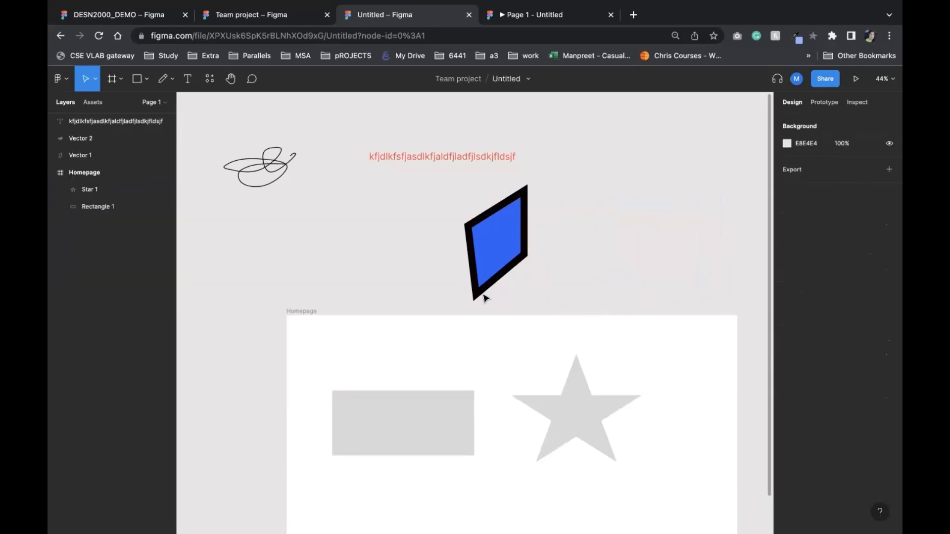
Step: Turn the blue four-sided shape above the Homepage frame into a component
drag(451, 303, 568, 187)
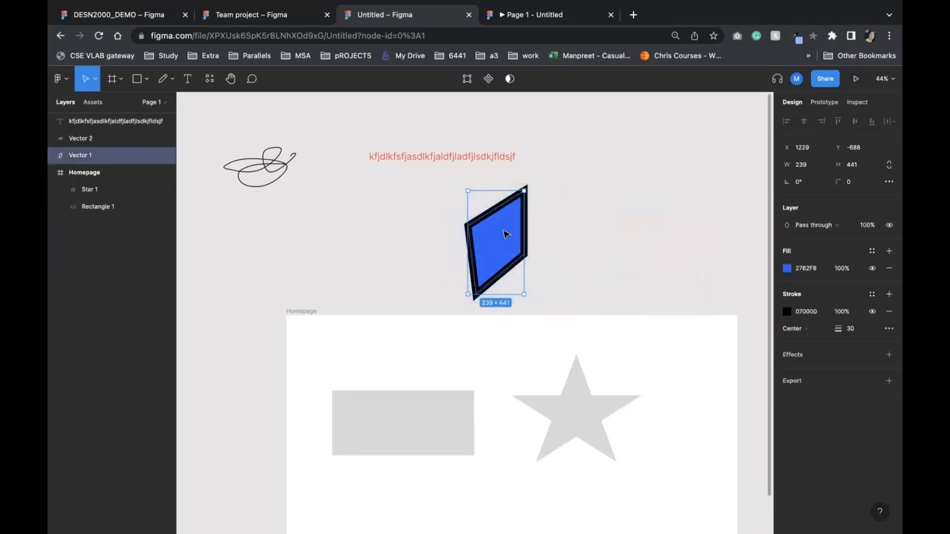
right_click(493, 237)
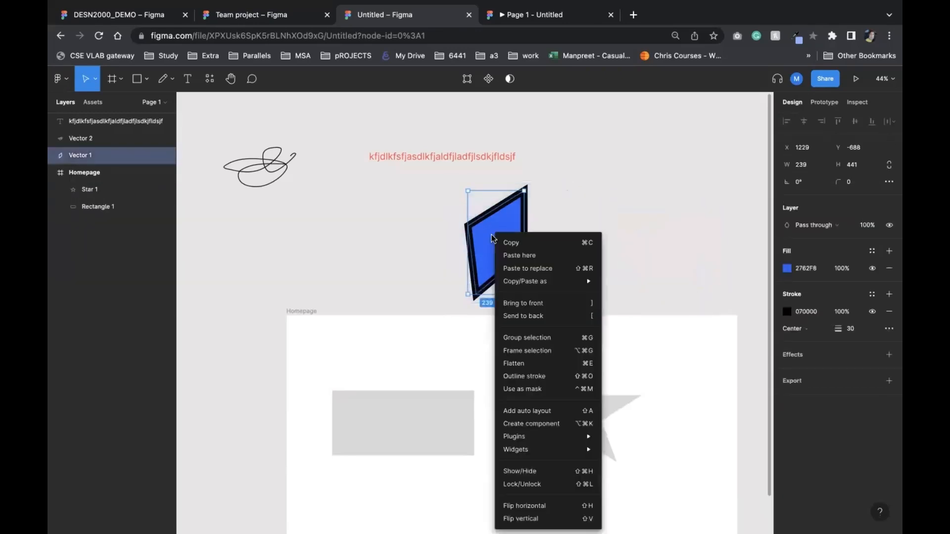
click(547, 420)
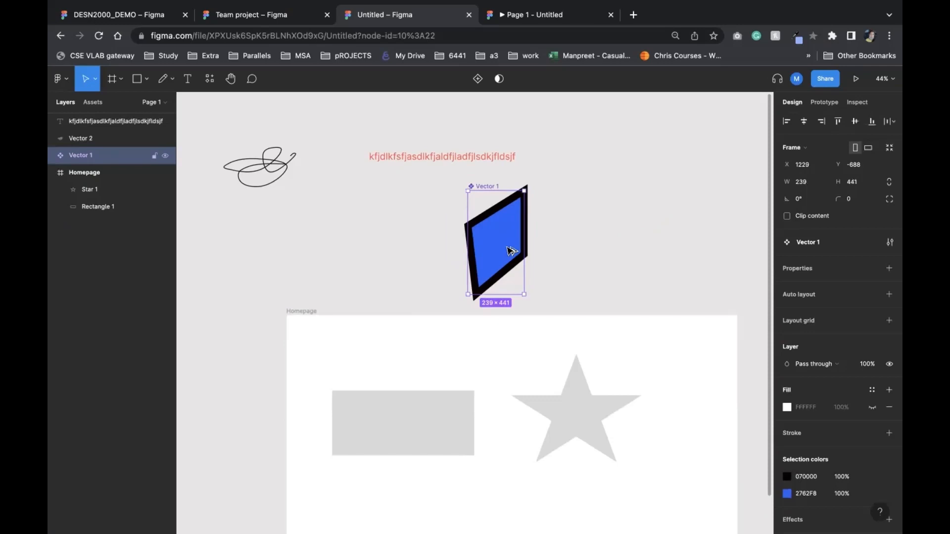
Step: Place an instance of the component beside it by duplicating it to the right, at X 1589 and Y -688
drag(511, 251, 594, 253)
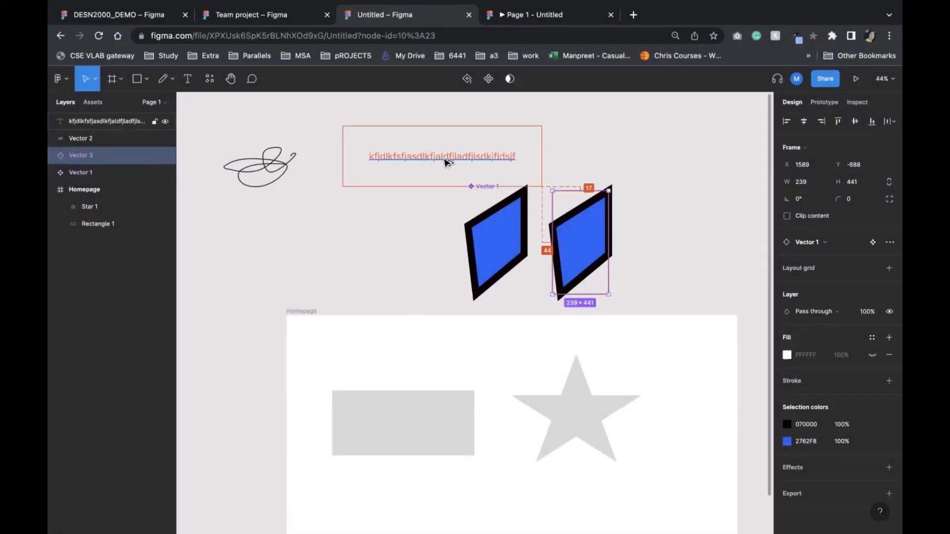
scroll(366, 363, up, 1)
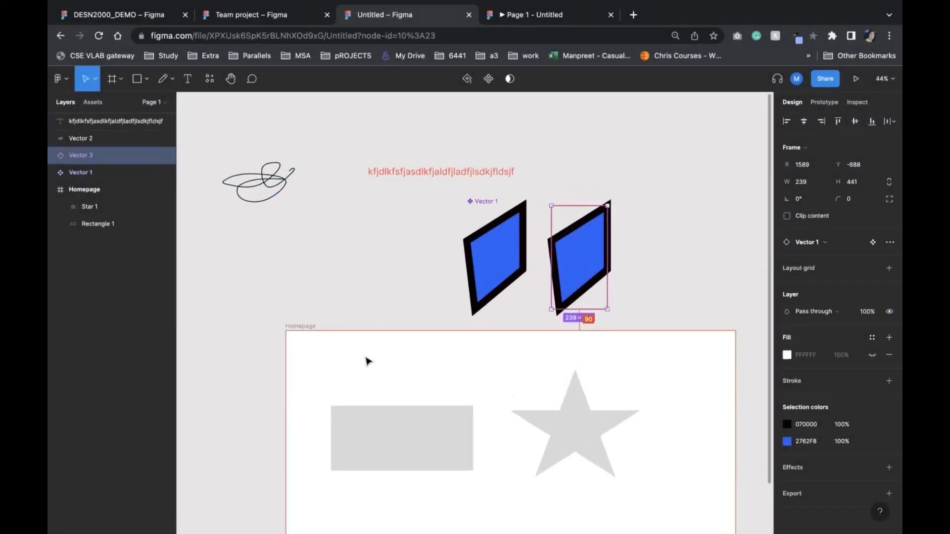
click(625, 258)
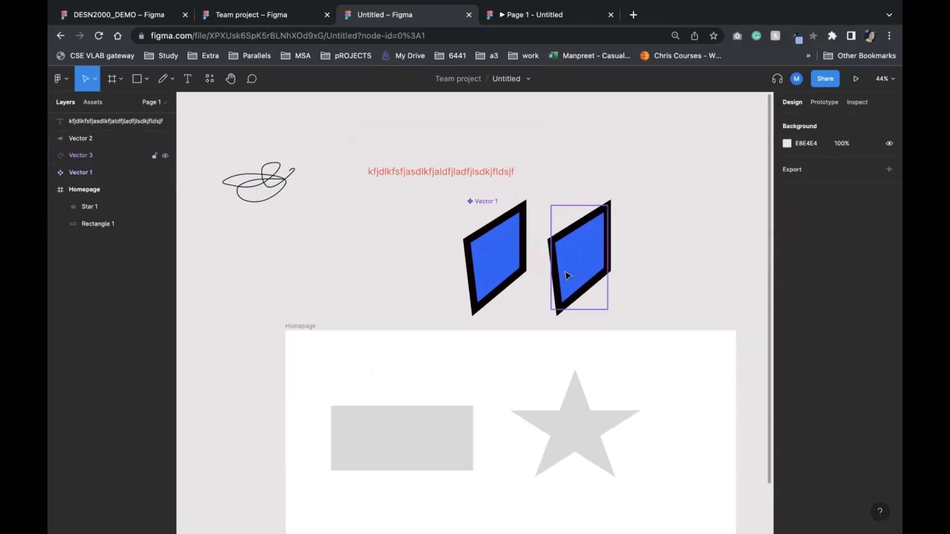
Step: Change the main component's blue colour to pink F827A4
click(498, 271)
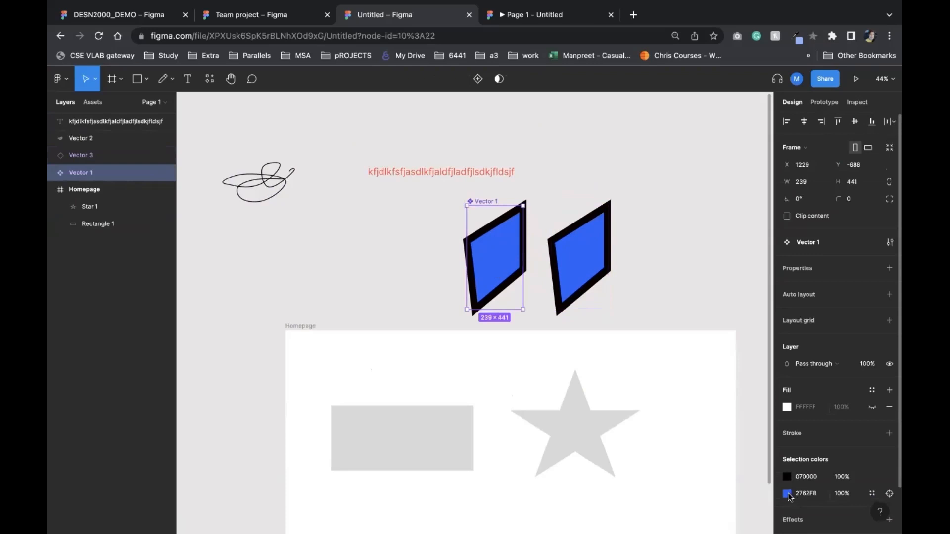
click(788, 495)
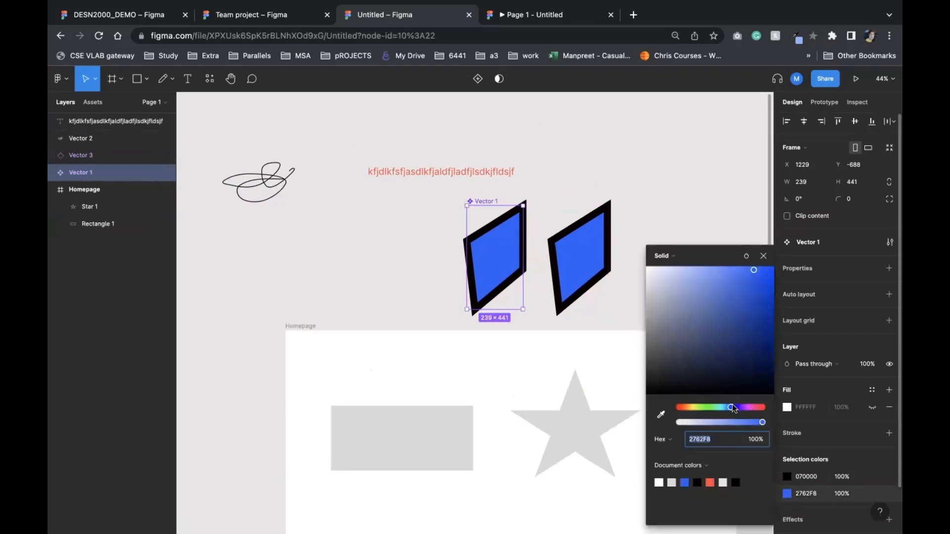
drag(733, 408, 754, 411)
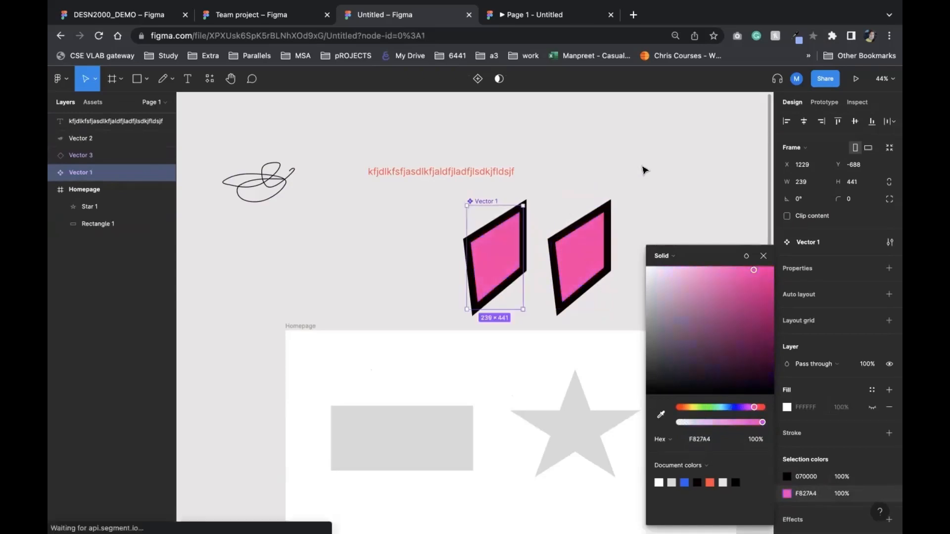
click(643, 170)
Step: Resize the main component to about 483 × 491 by stretching it upward and widening it to the left
click(522, 235)
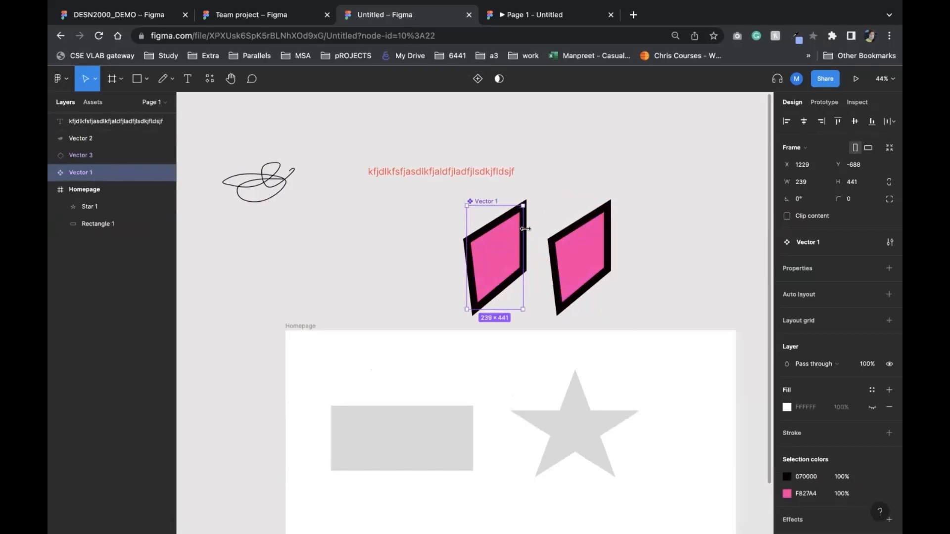
click(556, 271)
click(512, 253)
drag(522, 231, 521, 182)
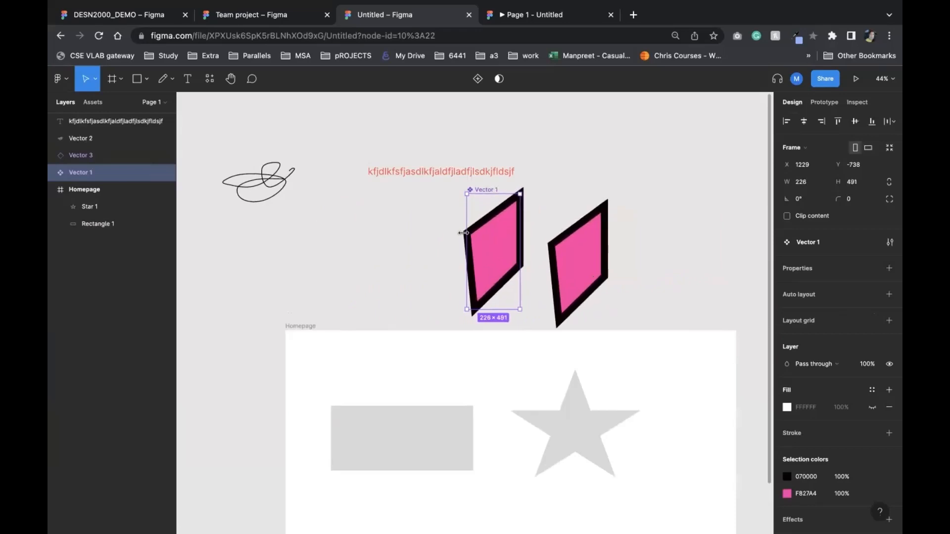
drag(463, 233, 403, 234)
Step: Go to the main component from the vector nested inside the right-hand instance and view both shapes
click(626, 257)
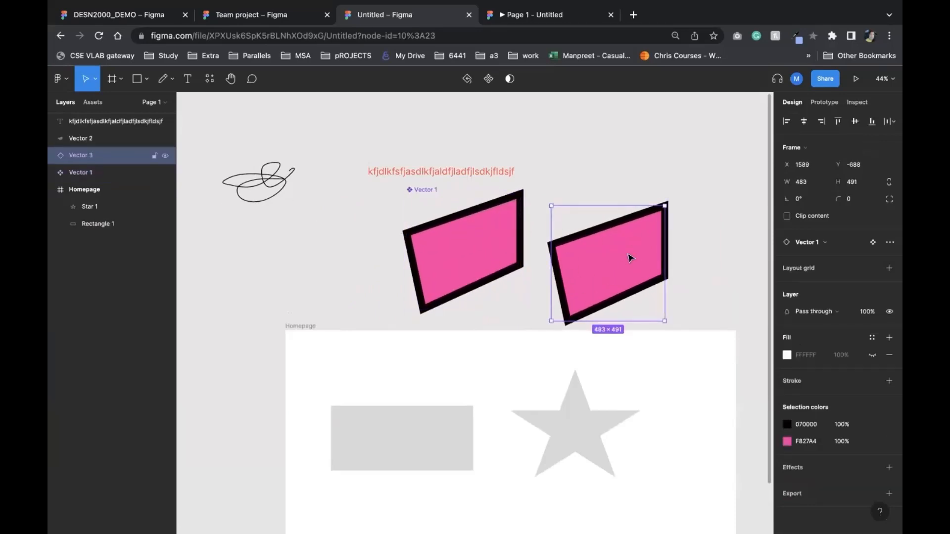
double_click(602, 257)
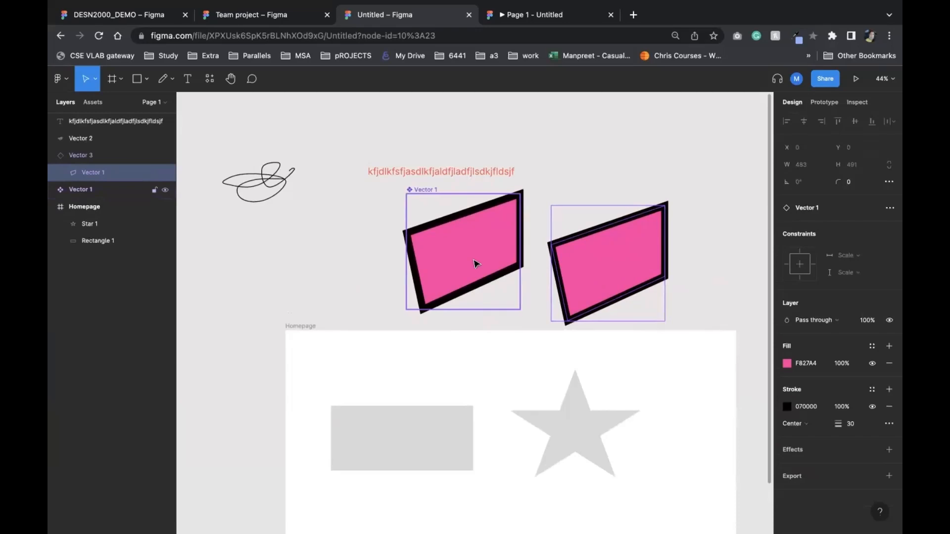
right_click(631, 272)
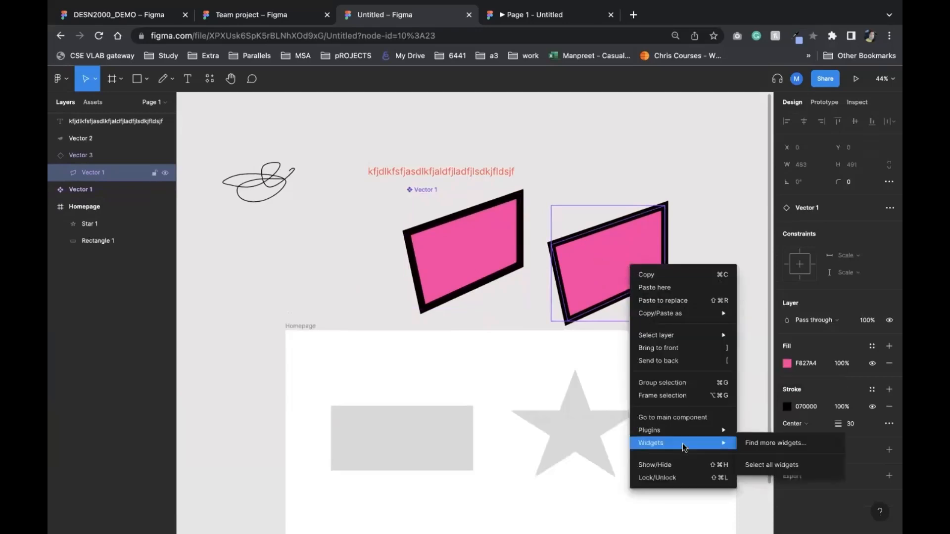
click(686, 411)
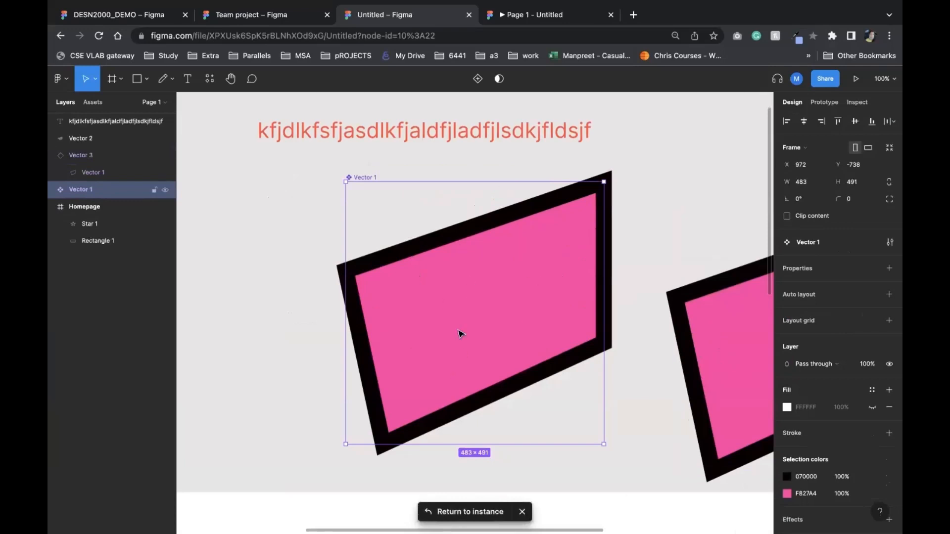
scroll(459, 337, down, 5)
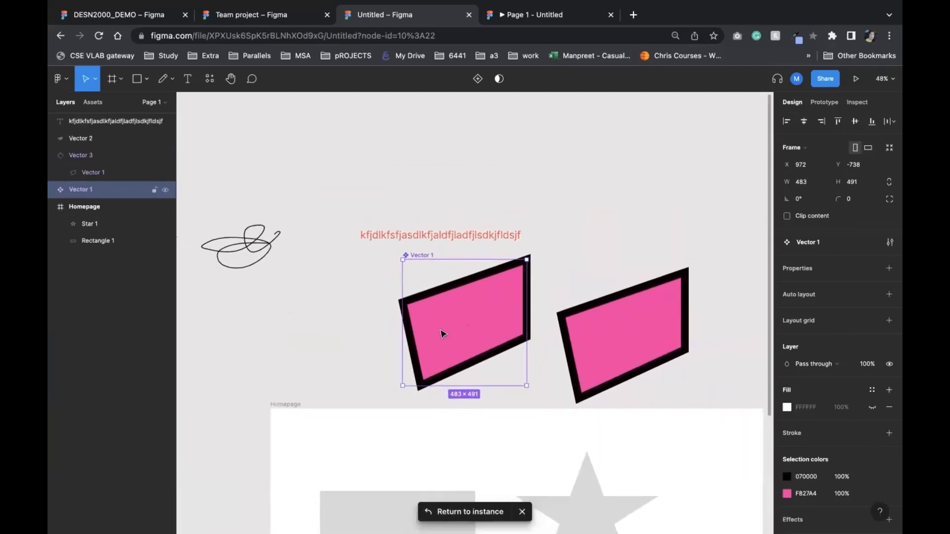
scroll(442, 334, up, 5)
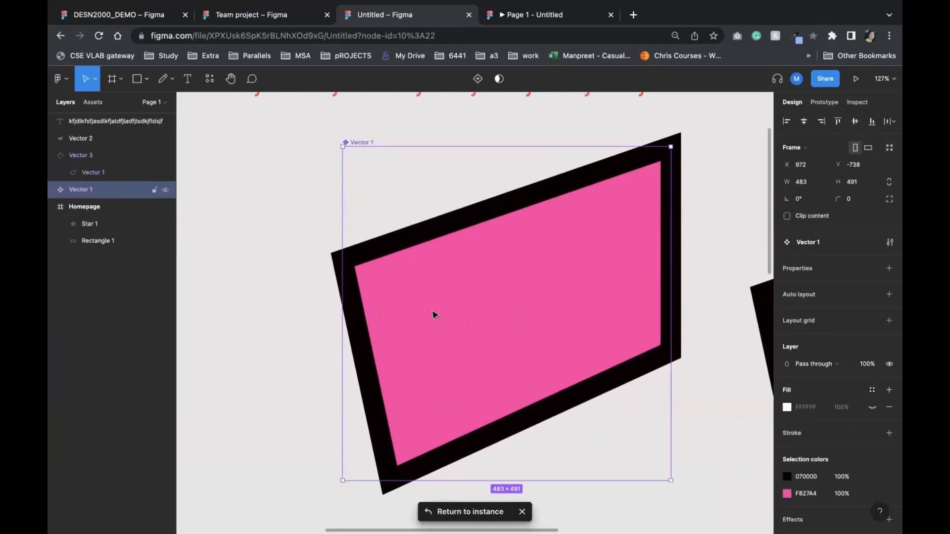
scroll(434, 315, right, 5)
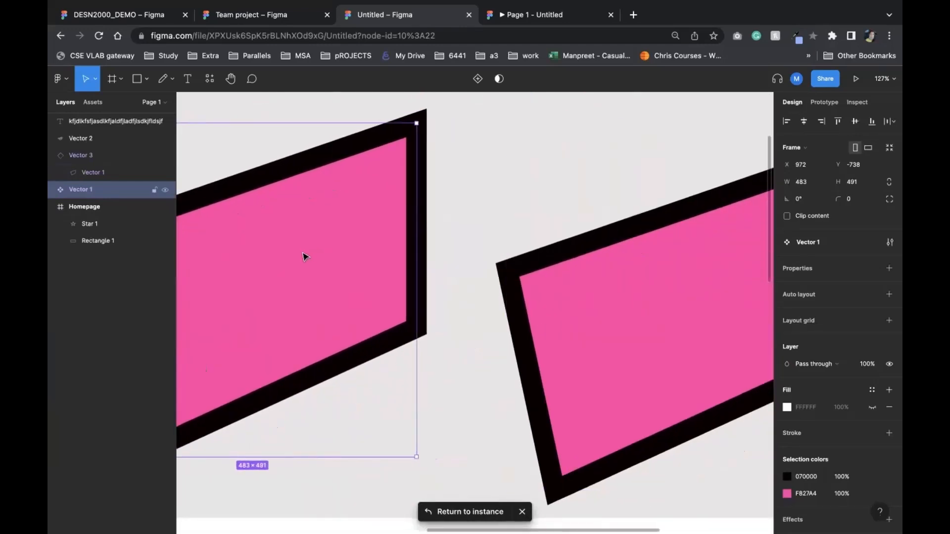
scroll(304, 256, down, 3)
scroll(299, 278, down, 2)
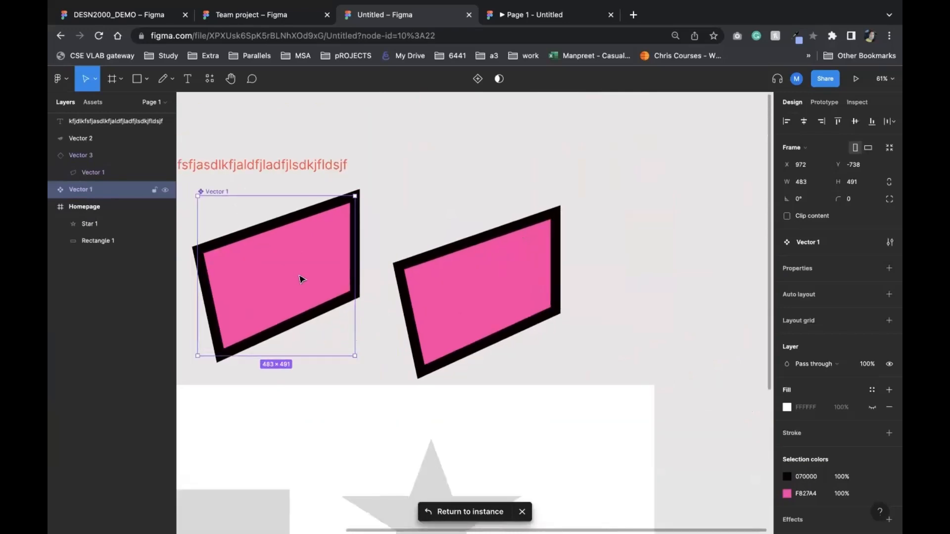
scroll(364, 271, left, 2)
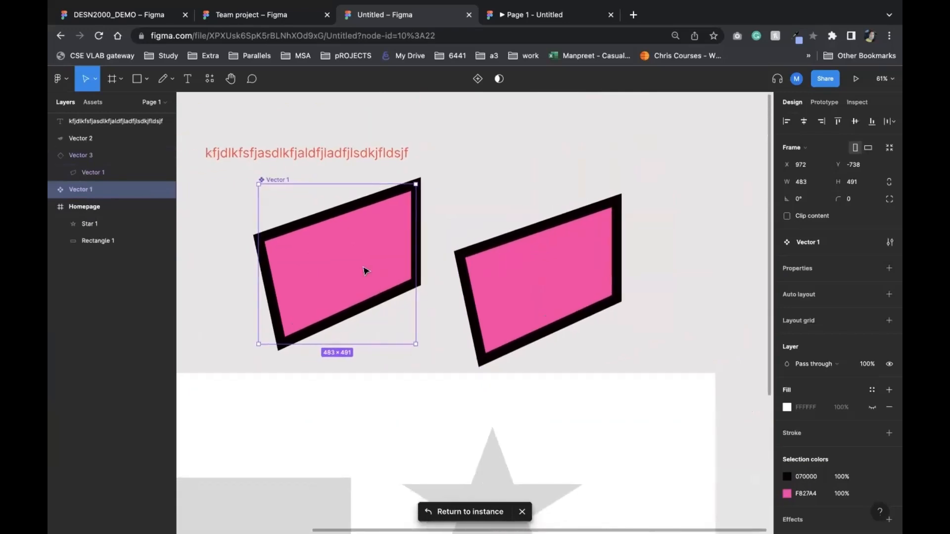
Step: Override the right-hand instance's pink colour with blue 2755F8
click(526, 279)
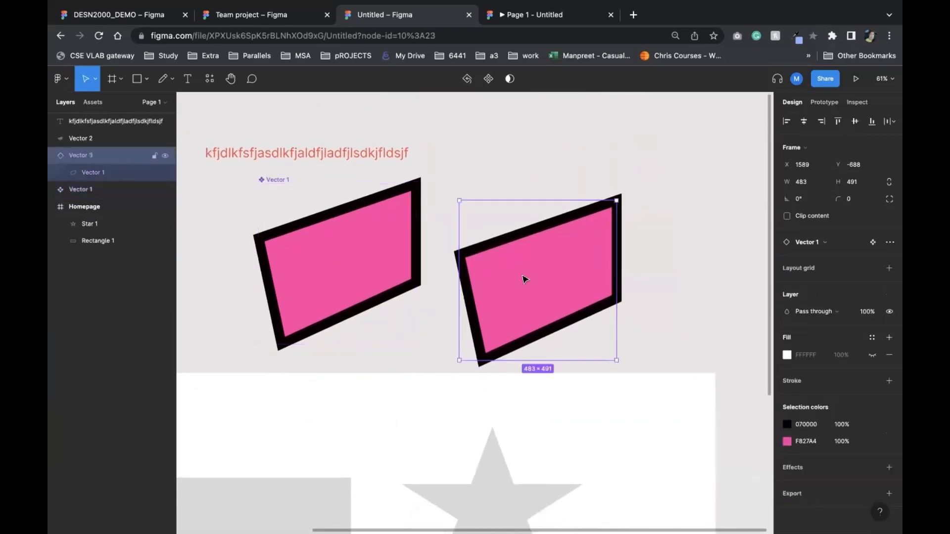
click(786, 442)
drag(757, 407, 733, 411)
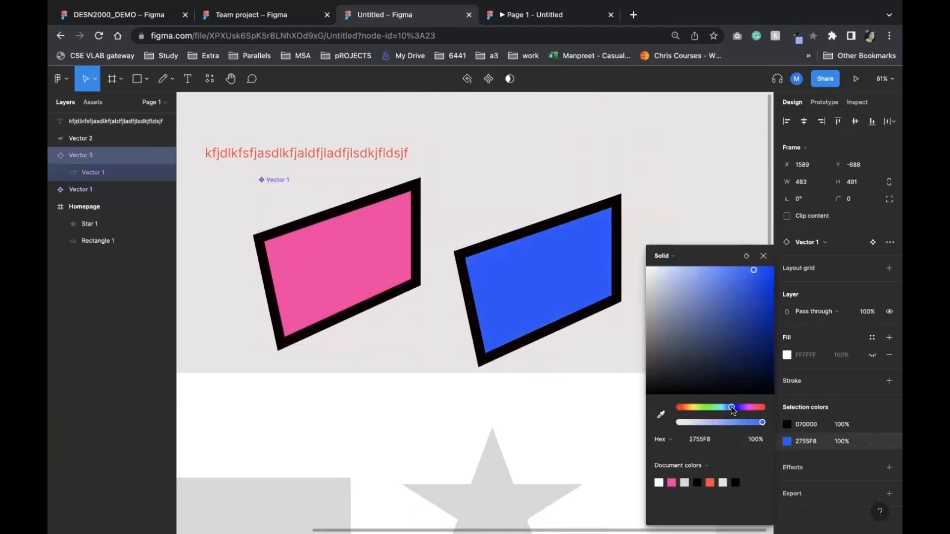
click(657, 229)
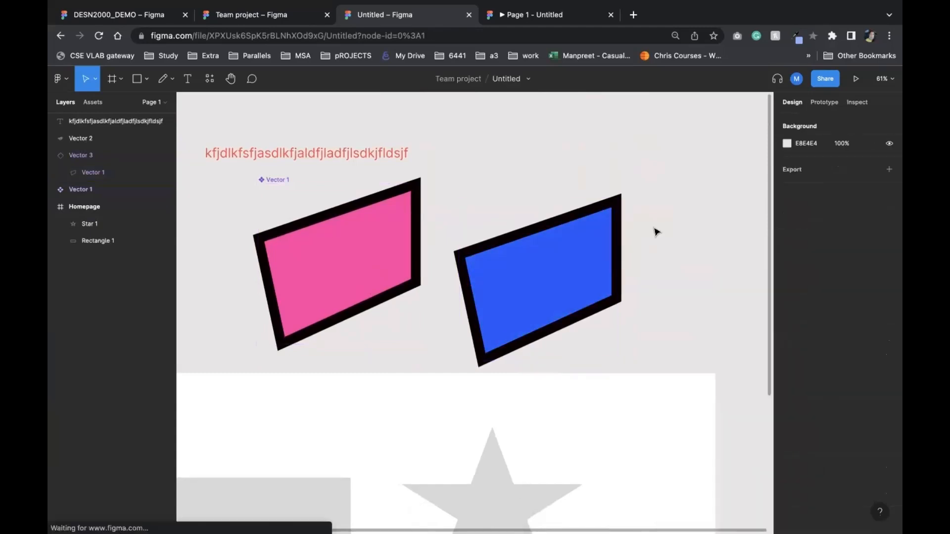
Step: Duplicate the pink main component to create another instance above the blue one, at about X 1703 and Y -1229
click(483, 272)
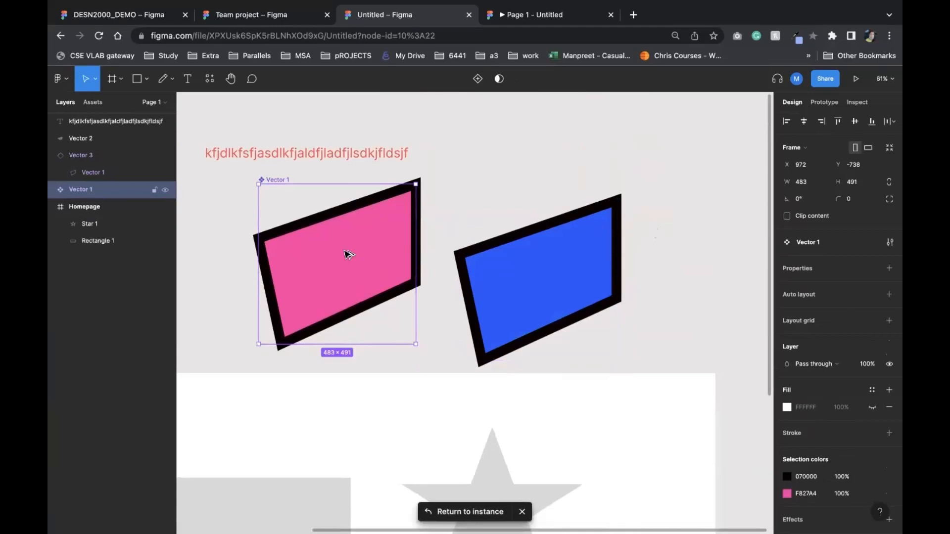
drag(345, 251, 511, 199)
scroll(471, 207, up, 2)
scroll(471, 207, right, 1)
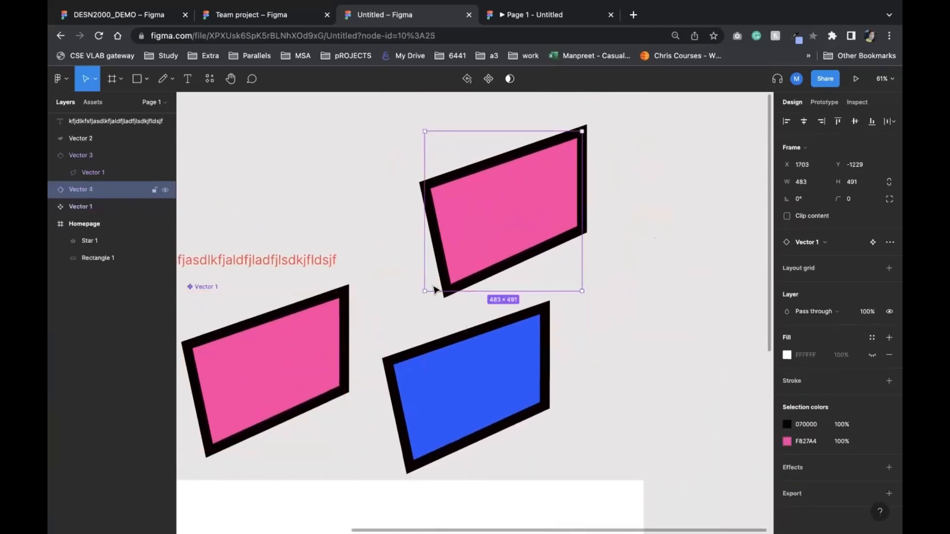
Step: Compare the pink main component with its blue and pink instances by selecting them in turn
click(384, 322)
scroll(384, 322, down, 1)
scroll(384, 322, left, 1)
click(485, 225)
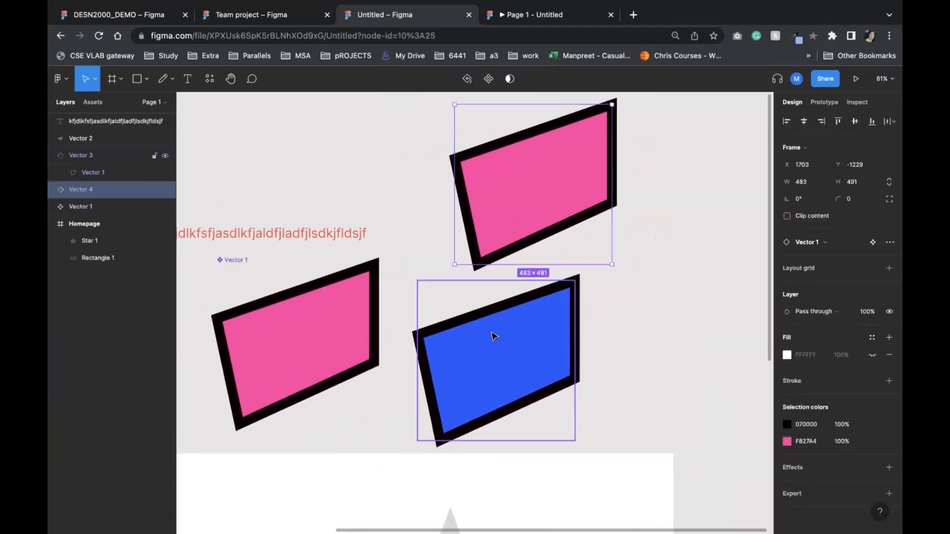
click(495, 353)
click(509, 225)
click(500, 325)
click(529, 199)
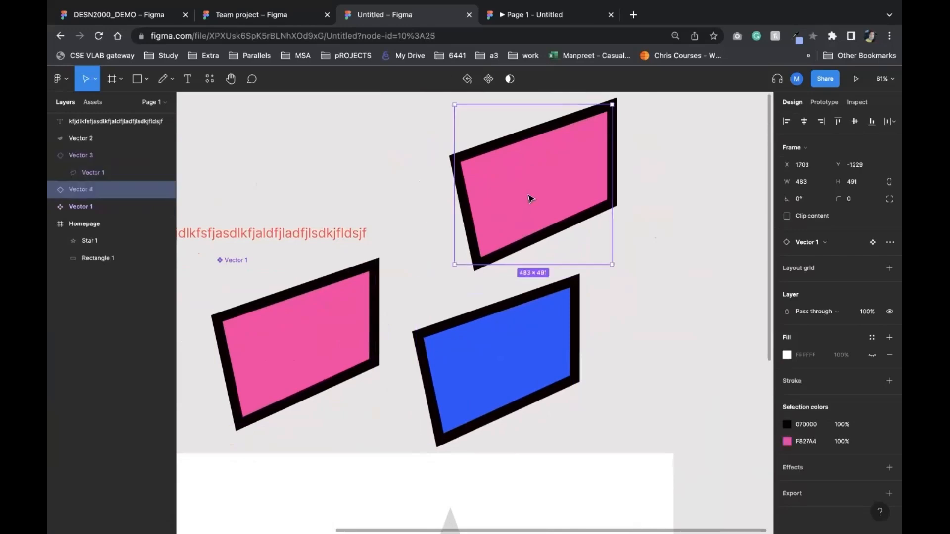
scroll(496, 250, down, 5)
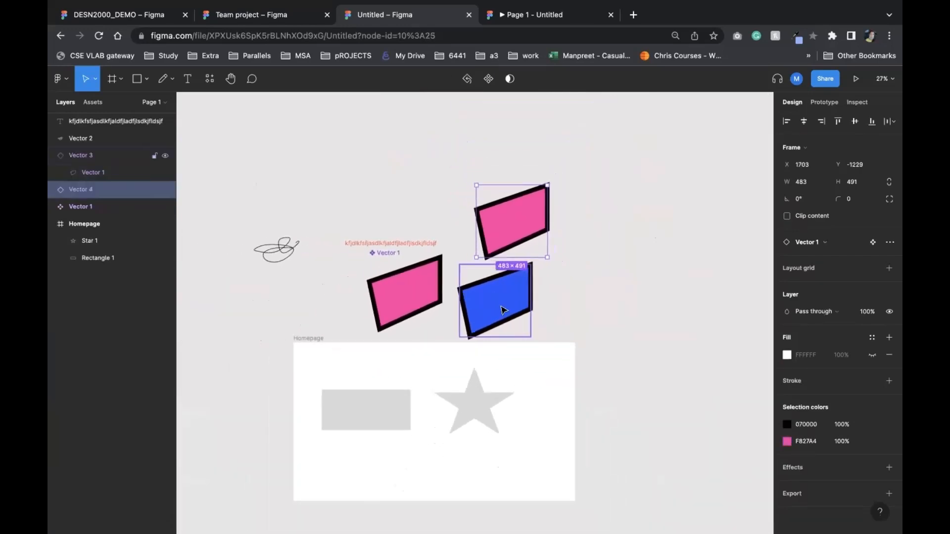
click(502, 310)
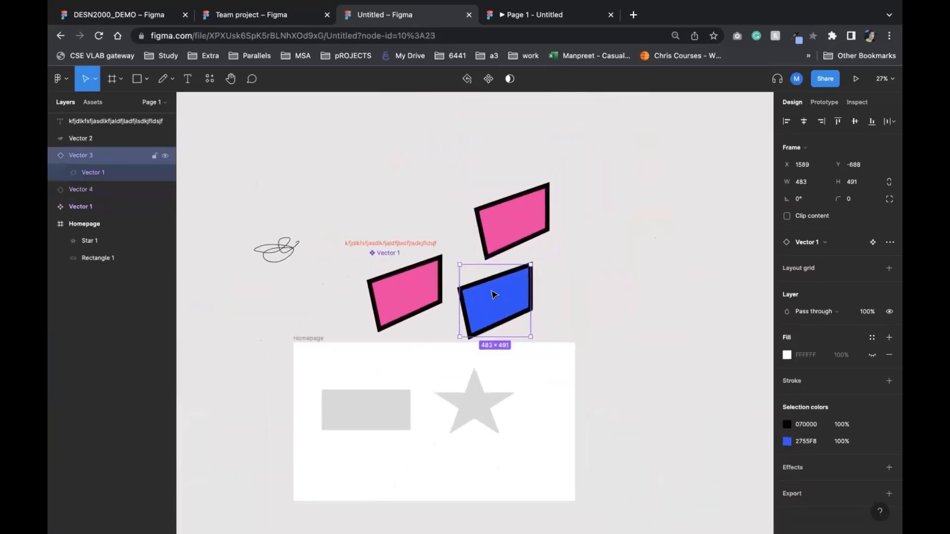
click(403, 285)
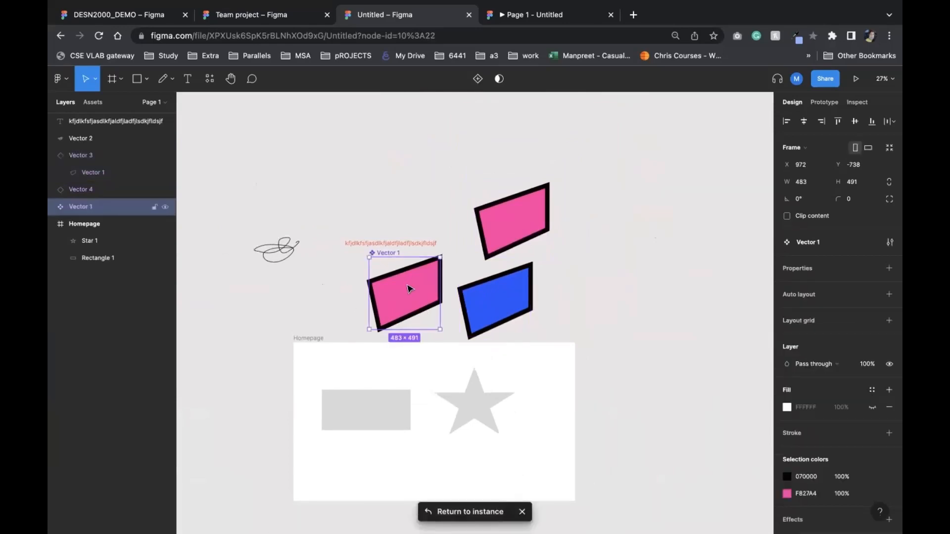
click(492, 316)
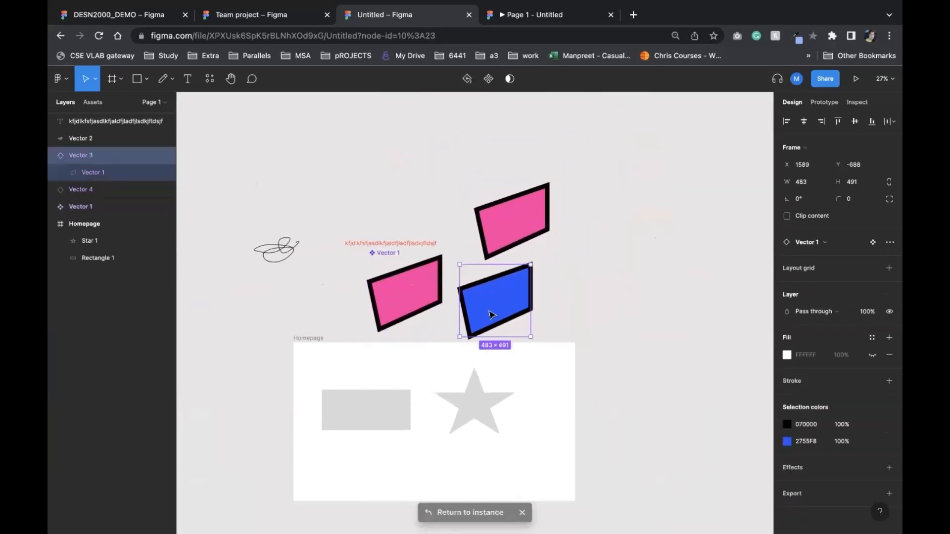
click(403, 292)
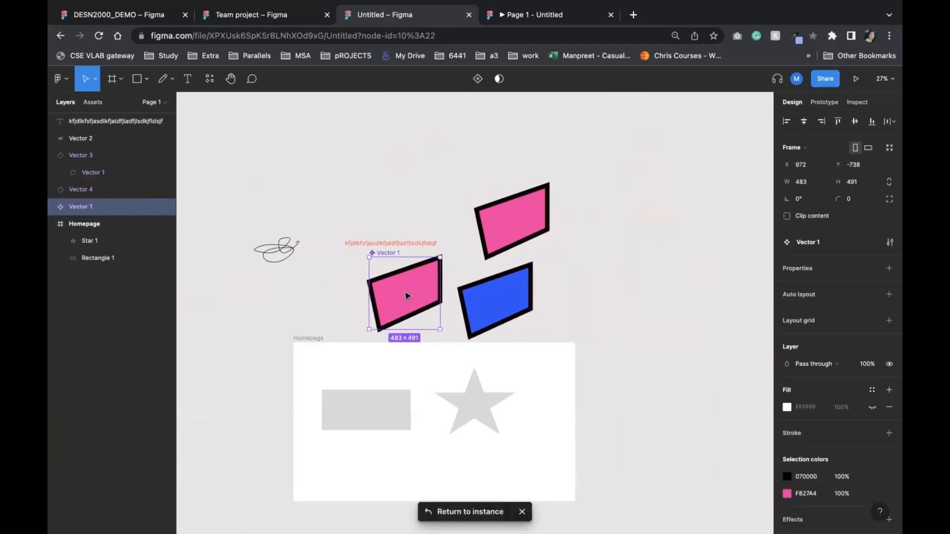
click(484, 310)
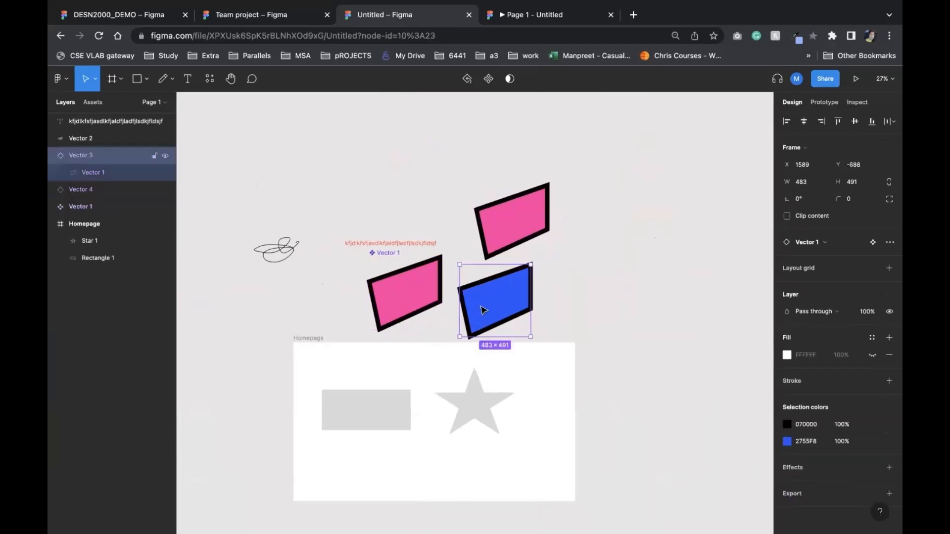
Step: Push the lower-right instance's blue override to its main component and check the main component and both instances
right_click(500, 296)
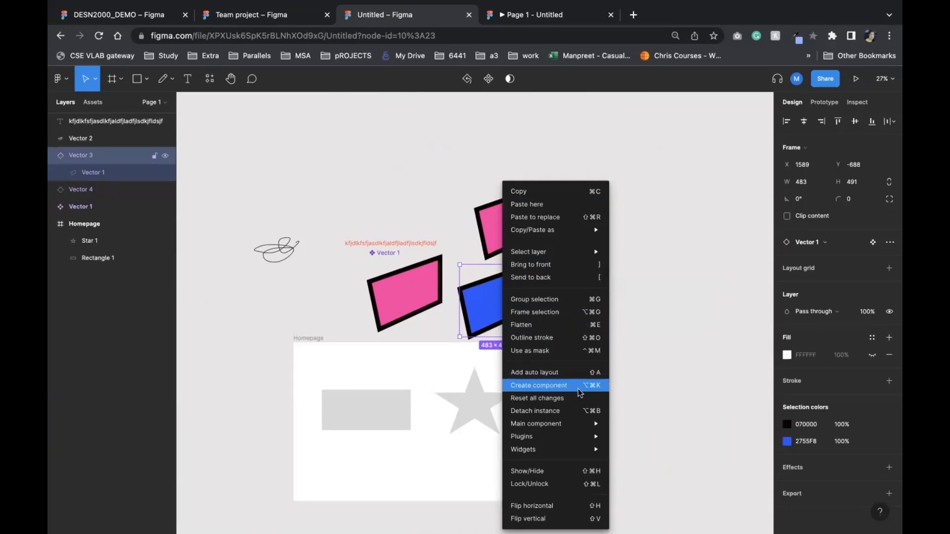
mouse_move(580, 424)
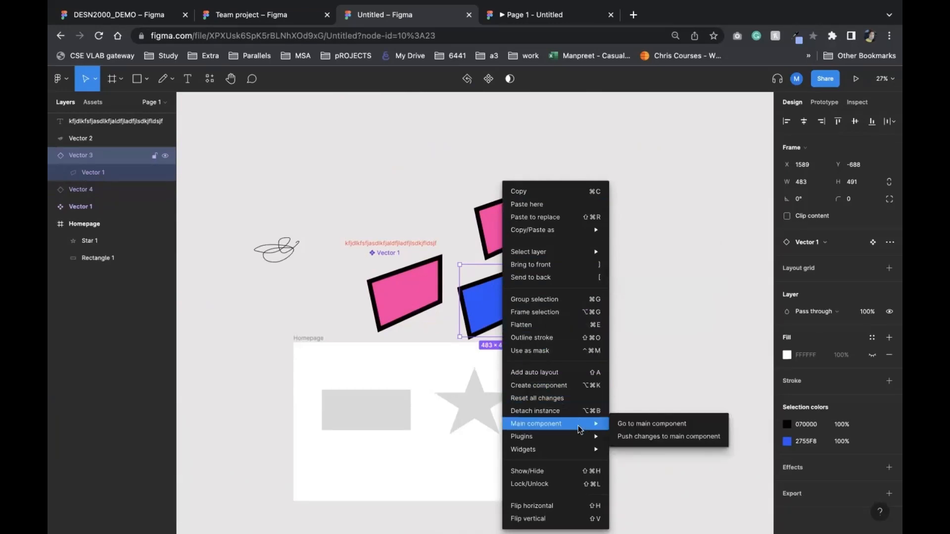
click(646, 436)
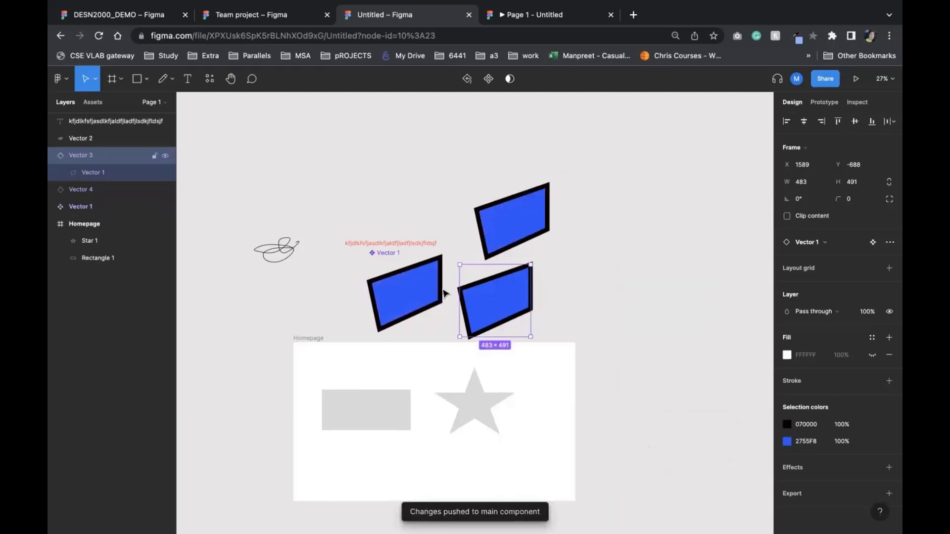
click(415, 286)
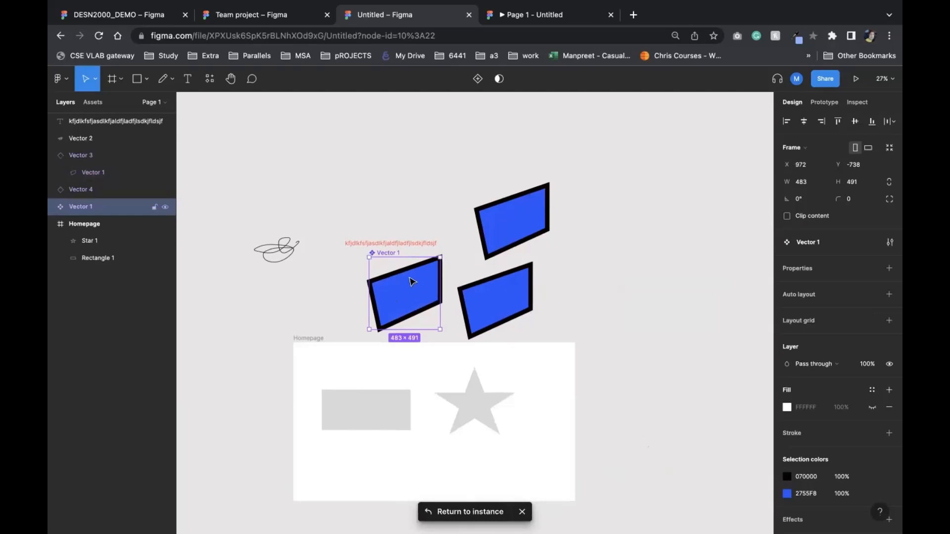
click(519, 212)
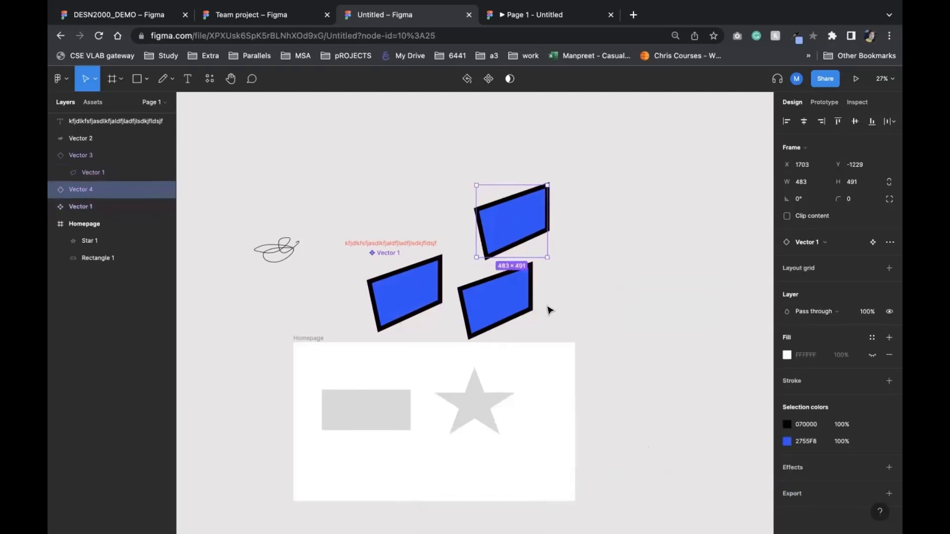
click(515, 296)
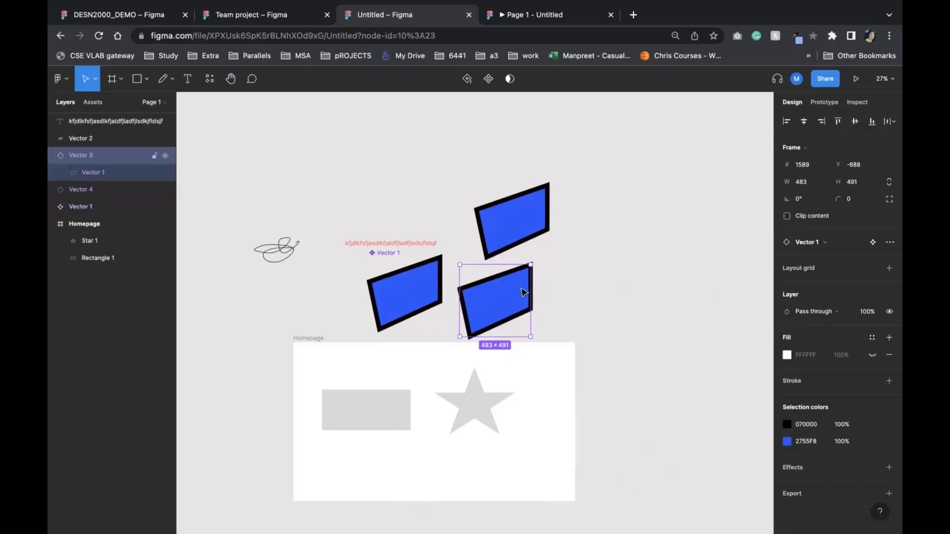
Step: Add a text box reading "Components", about 1302 × 154, in the empty canvas area above the shapes
scroll(483, 292, up, 3)
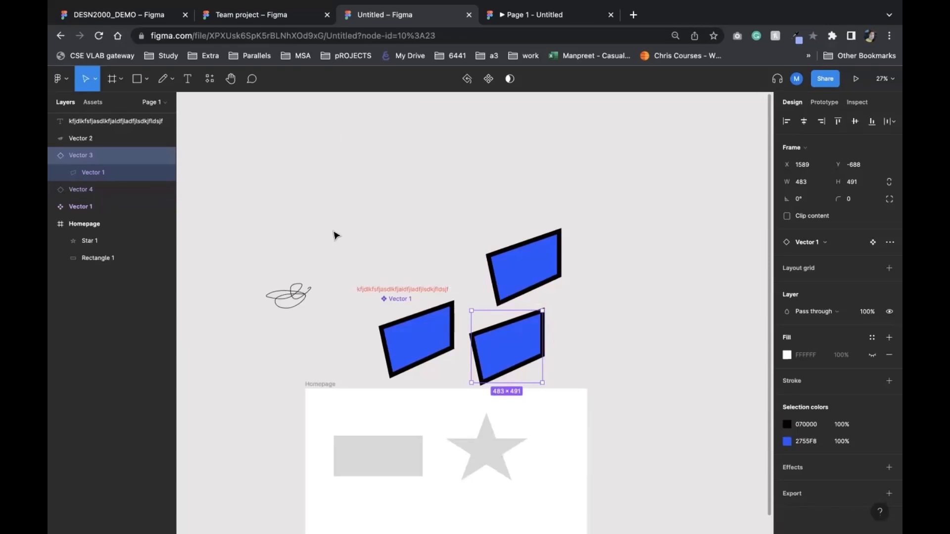
scroll(335, 235, down, 5)
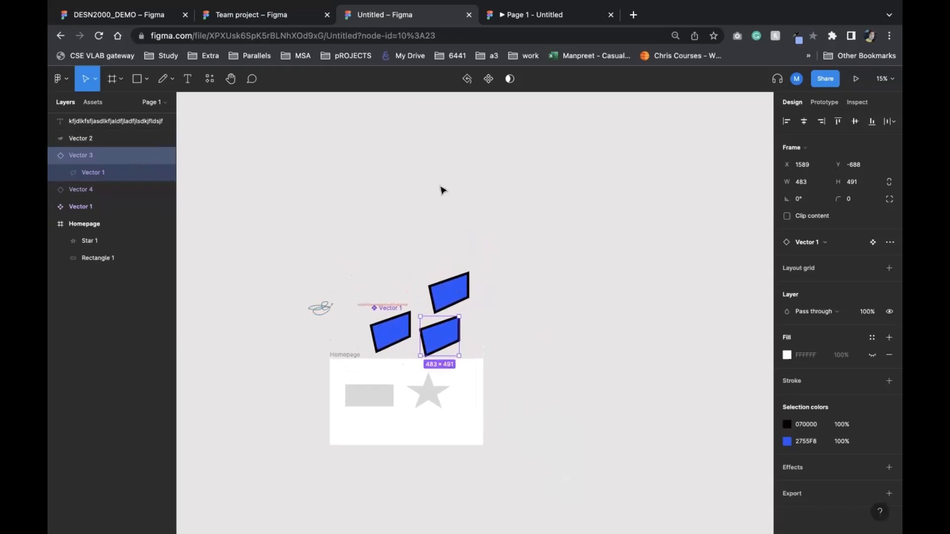
click(164, 79)
click(187, 80)
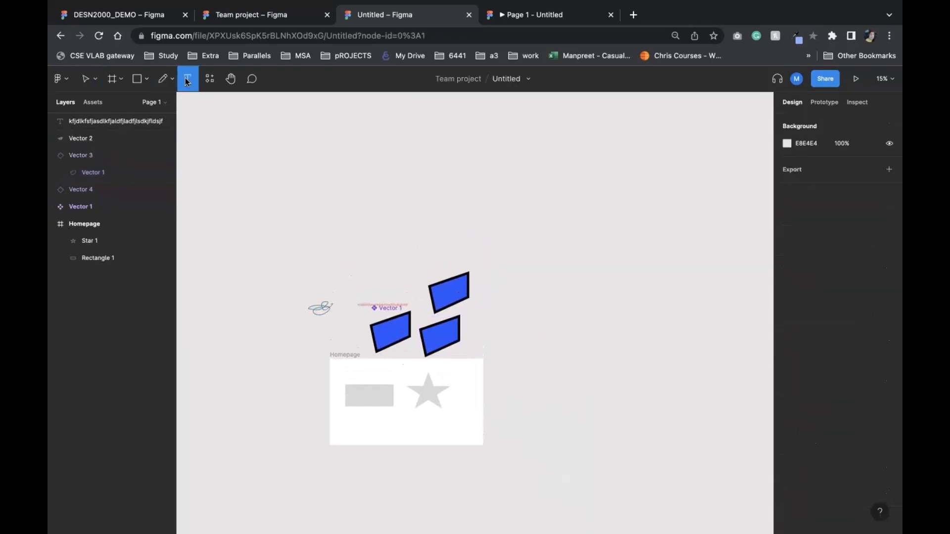
drag(326, 139, 434, 150)
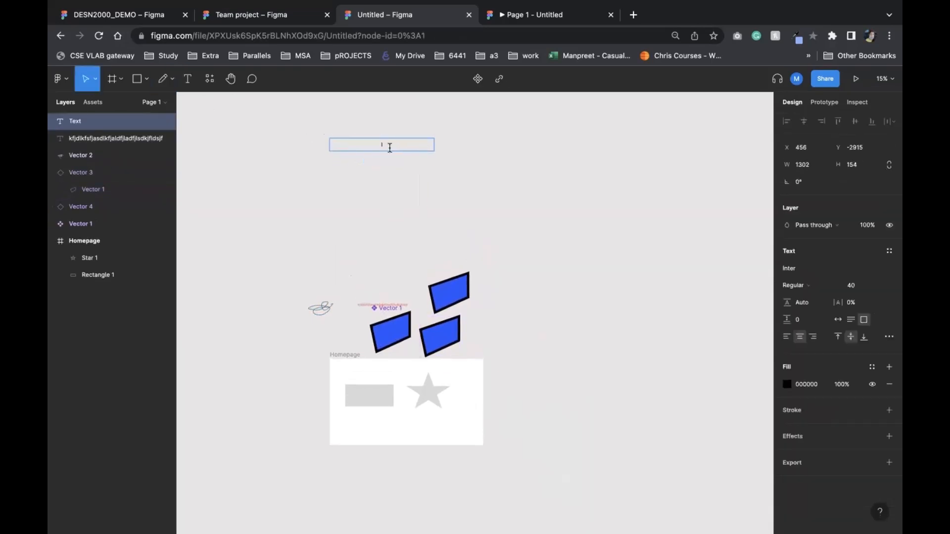
text(Components)
key(Escape)
click(439, 147)
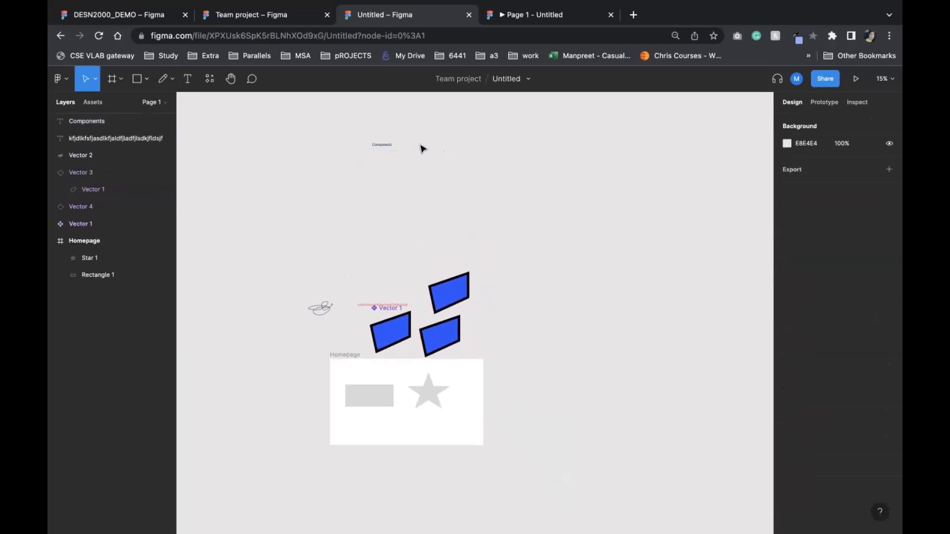
click(381, 146)
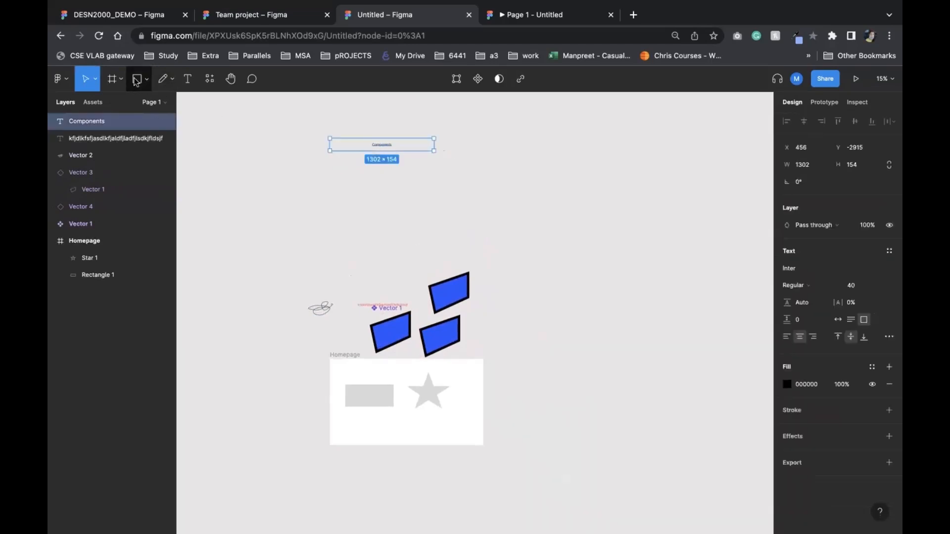
Step: Draw a rectangle about 4498 × 1283 directly beneath the "Components" text, aligned with its left edge
click(137, 82)
click(147, 82)
click(131, 102)
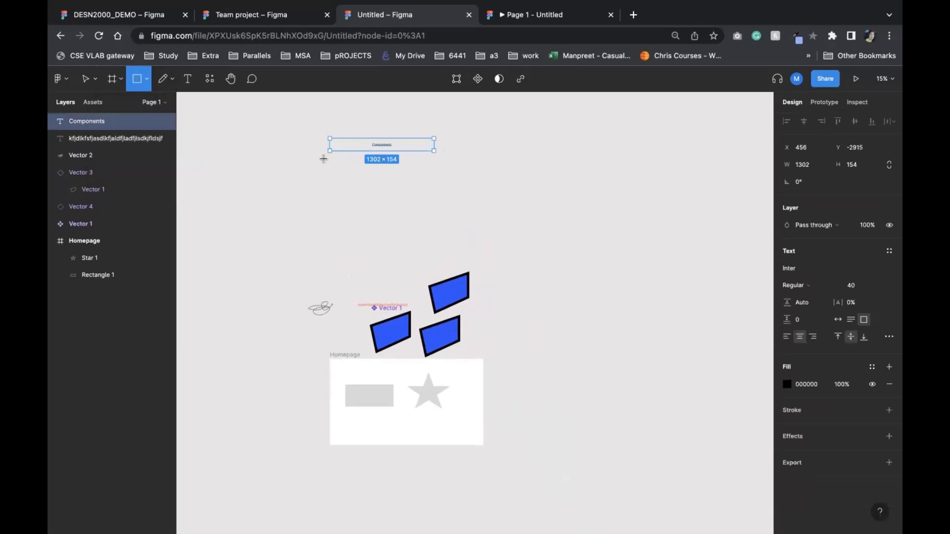
drag(330, 151, 690, 253)
Step: Move the main component to about X 624, Y -2611 inside the large rectangle and send the rectangle to the back
drag(403, 329, 376, 180)
click(452, 193)
right_click(452, 189)
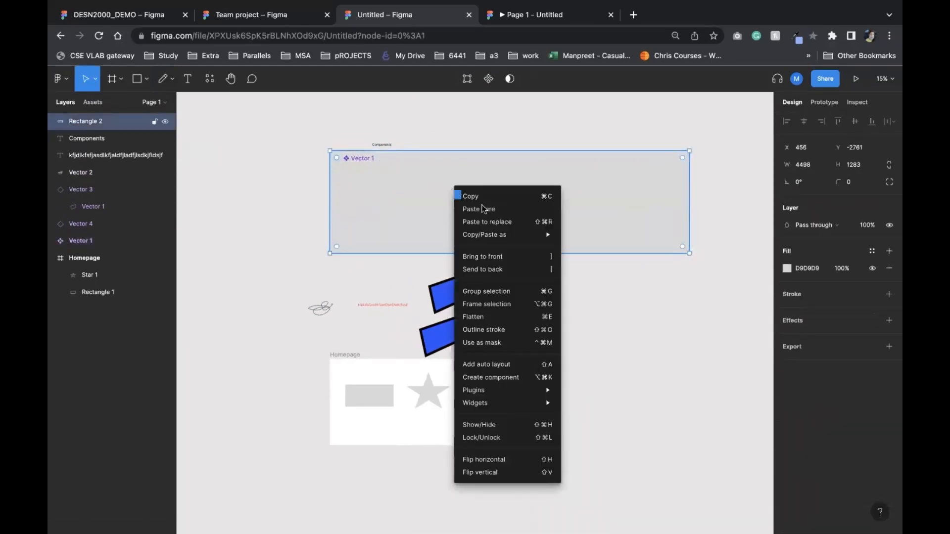
click(505, 271)
click(300, 221)
click(368, 183)
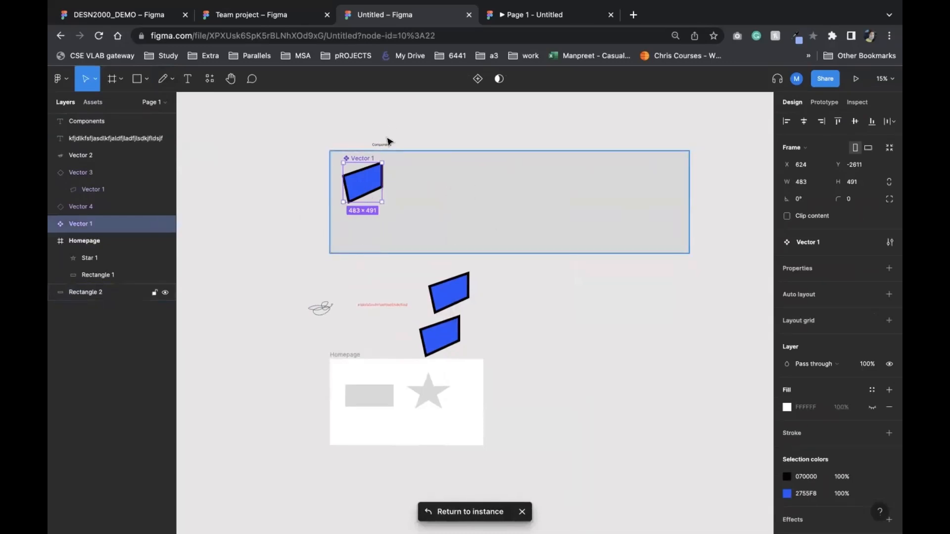
Step: Move the "Components" text left to about X -36 so it lines up with the large rectangle's left edge
scroll(490, 214, up, 5)
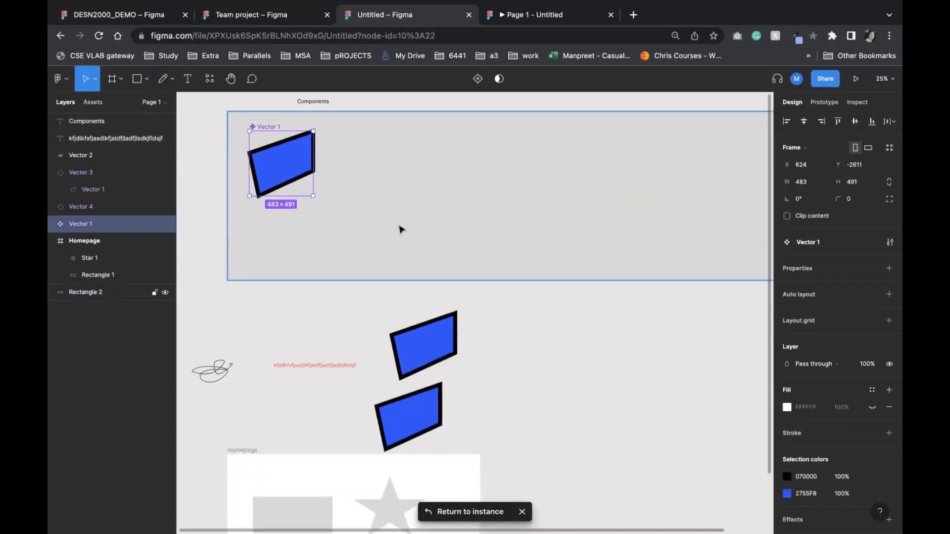
scroll(465, 179, left, 2)
scroll(465, 178, up, 2)
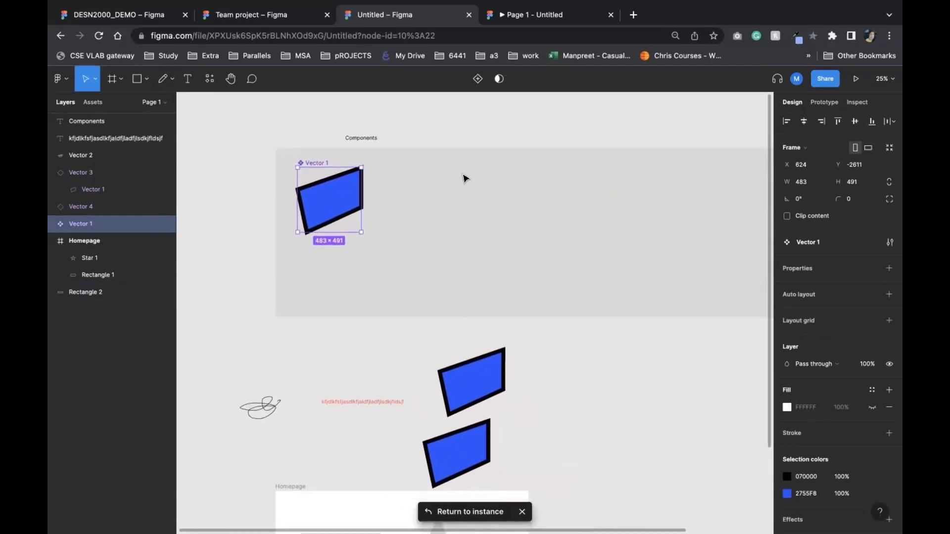
drag(365, 141, 300, 143)
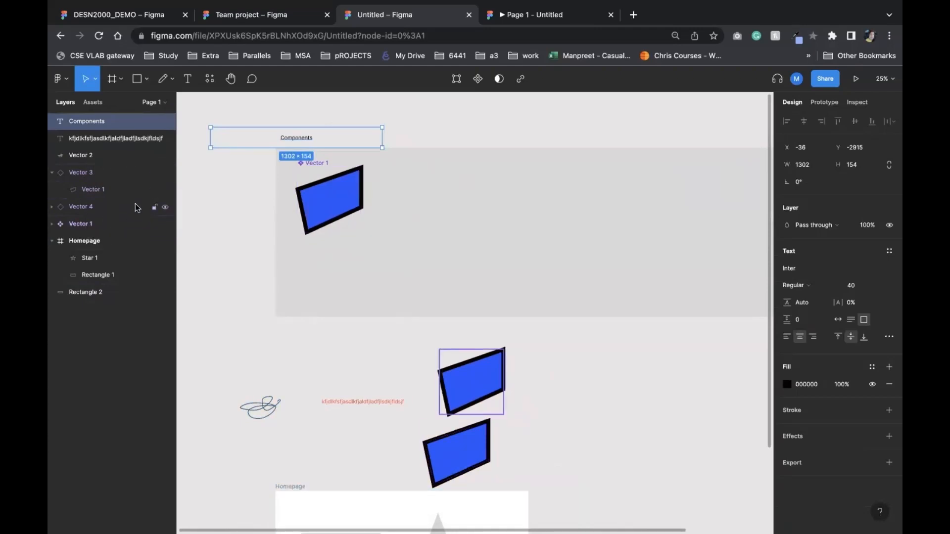
Step: Examine the file's local components in both the assets list and the resources library
click(94, 102)
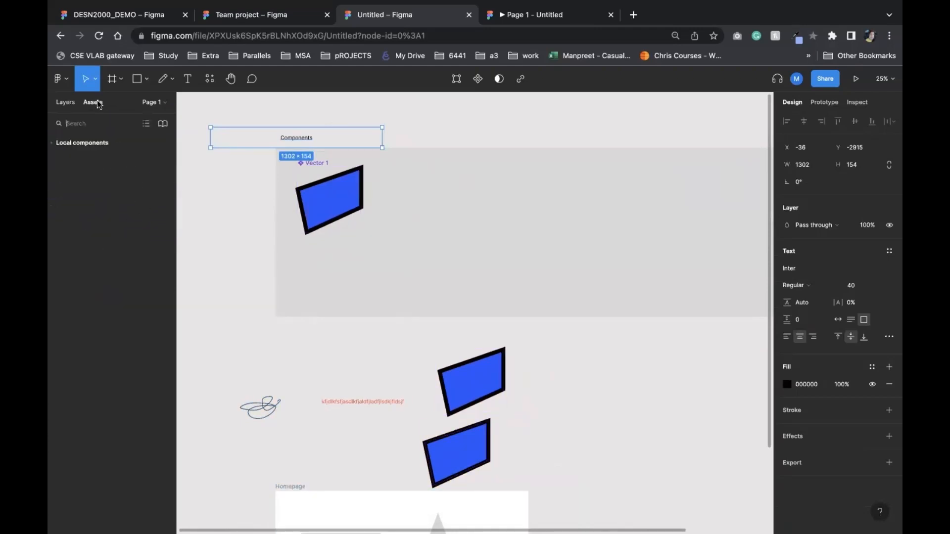
click(53, 143)
key(Escape)
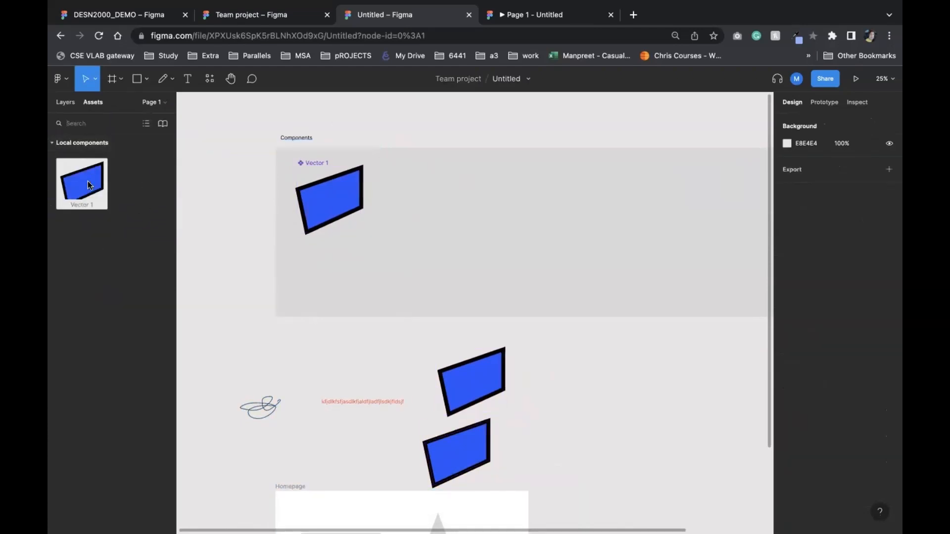
click(209, 78)
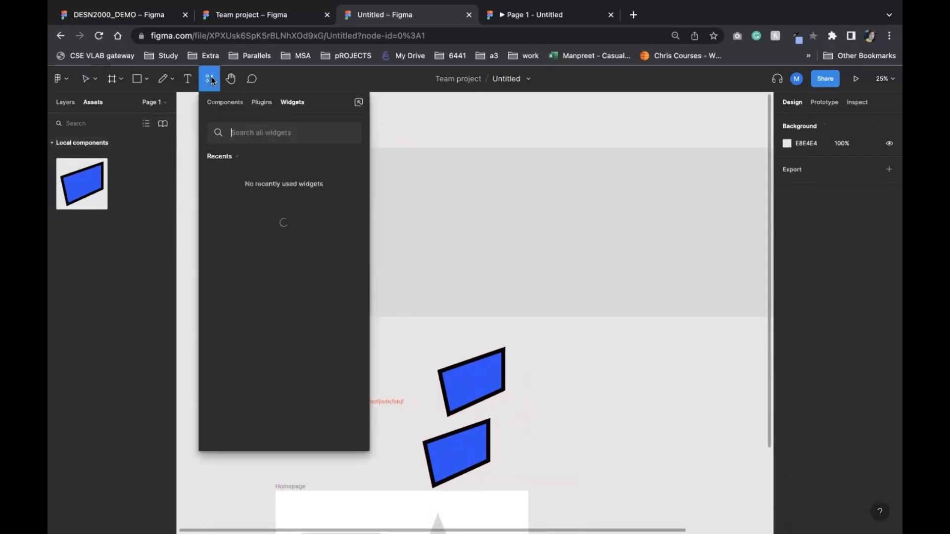
click(230, 102)
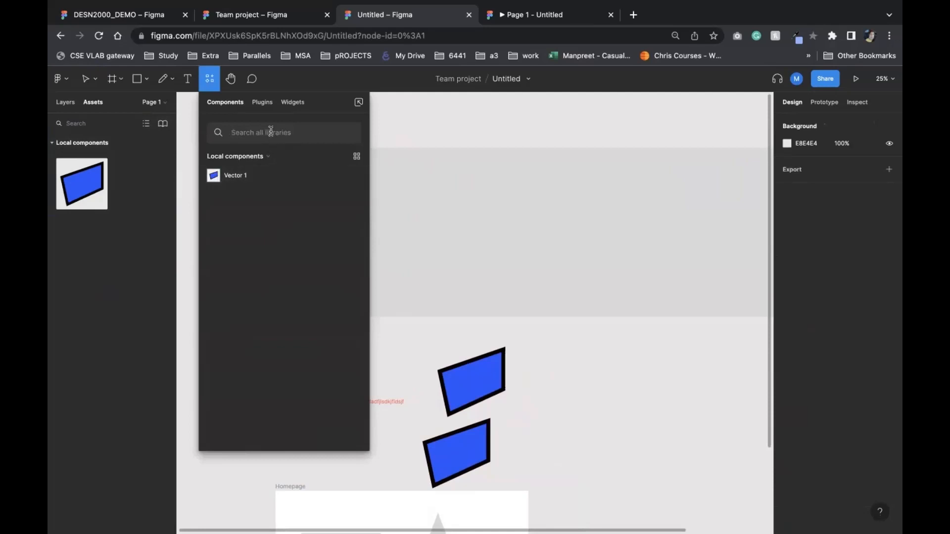
click(68, 102)
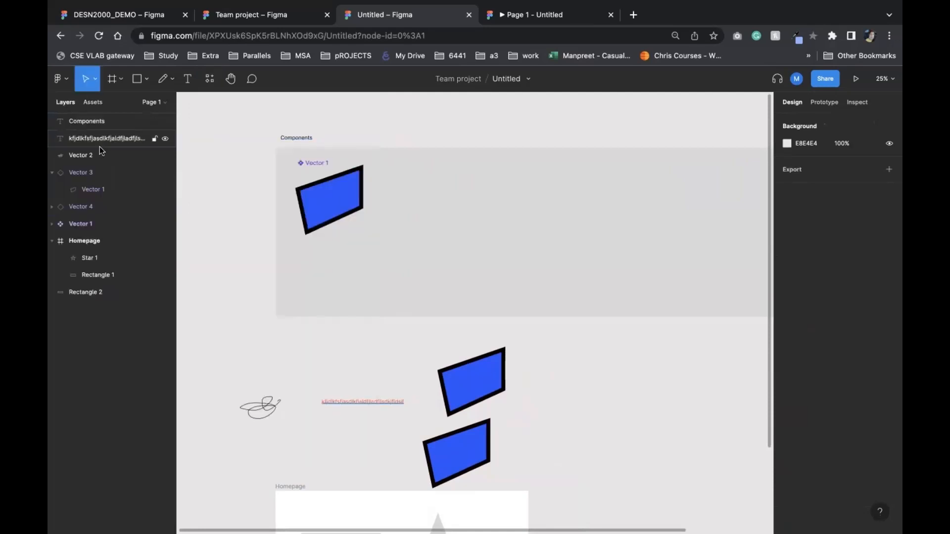
click(89, 102)
Step: Rename the main component as Window in the layer list
click(64, 101)
right_click(108, 223)
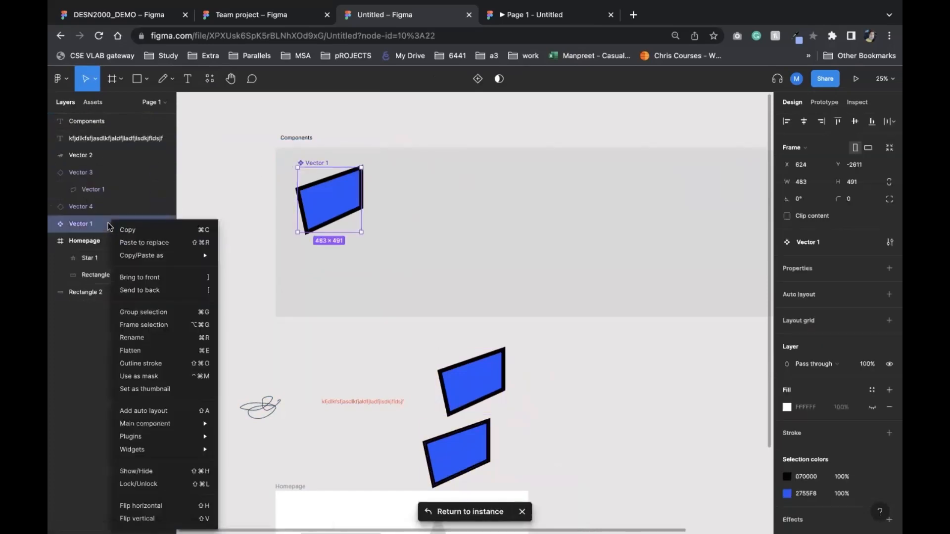
click(159, 337)
text(Window)
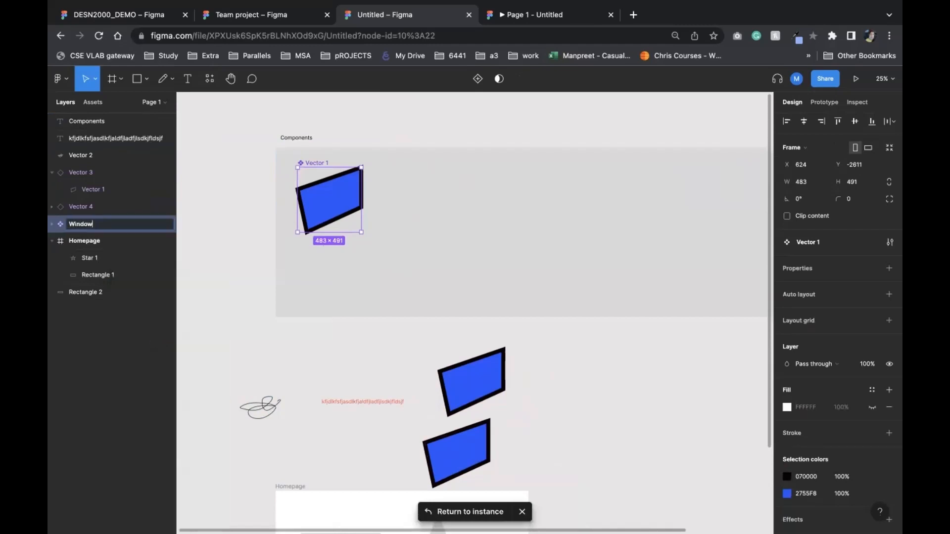
key(Return)
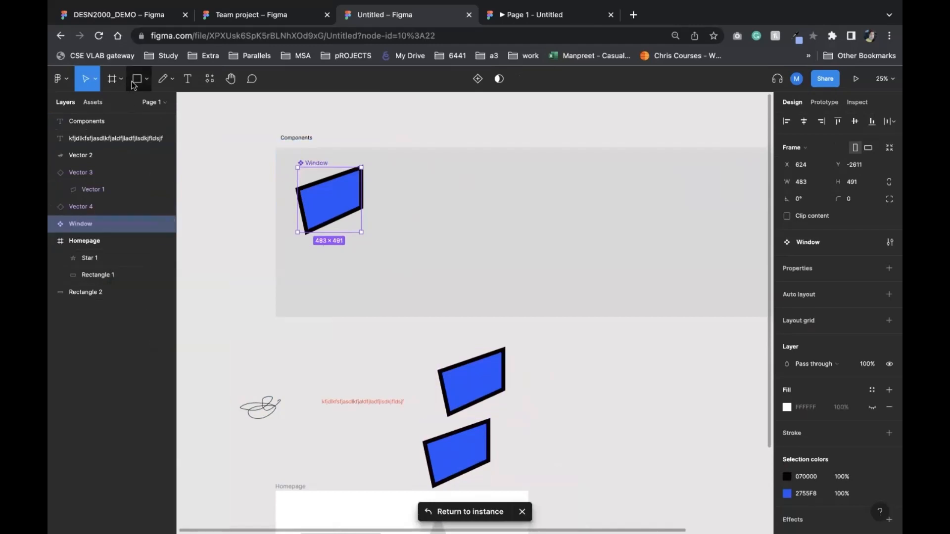
Step: View the local assets and search the component library for "windo"
click(92, 102)
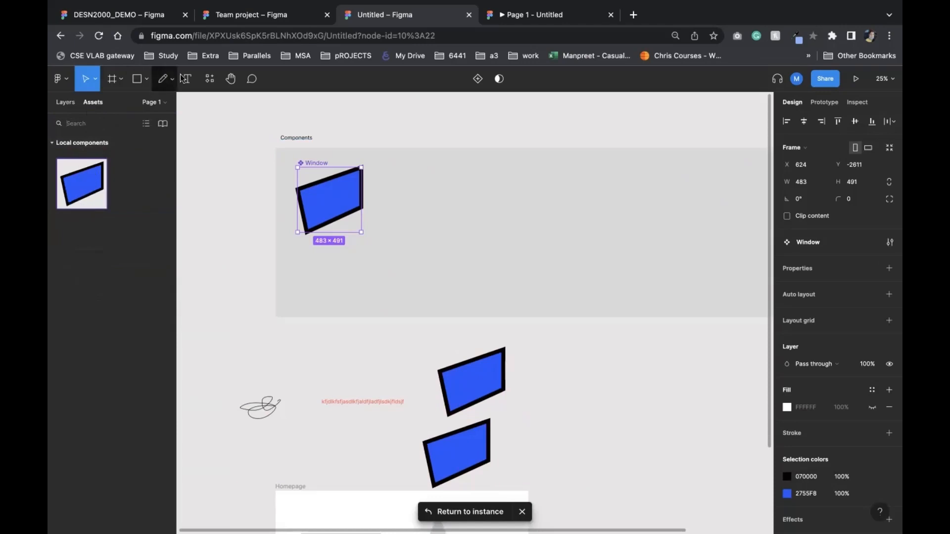
click(208, 79)
text(windo)
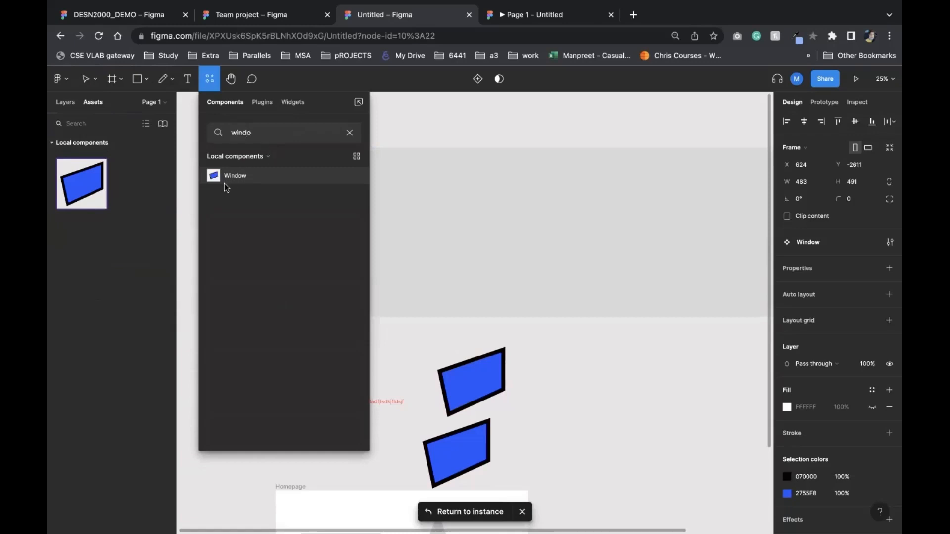
click(191, 207)
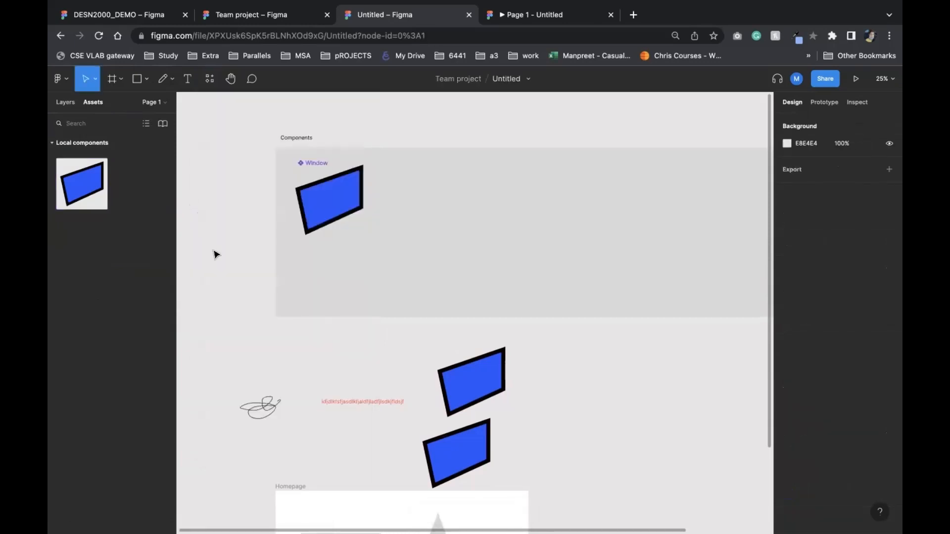
Step: Delete the scribble, the red text and both blue instances between the large rectangle and the Homepage frame
scroll(213, 254, down, 5)
scroll(214, 254, down, 1)
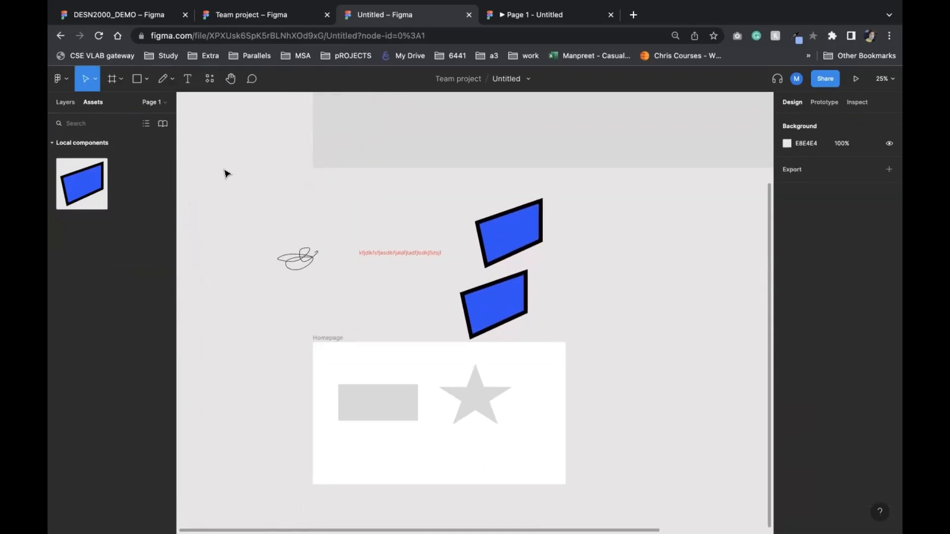
drag(225, 173, 564, 314)
key(Delete)
Step: Delete the grey rectangle and the star from the Homepage frame
scroll(563, 314, down, 5)
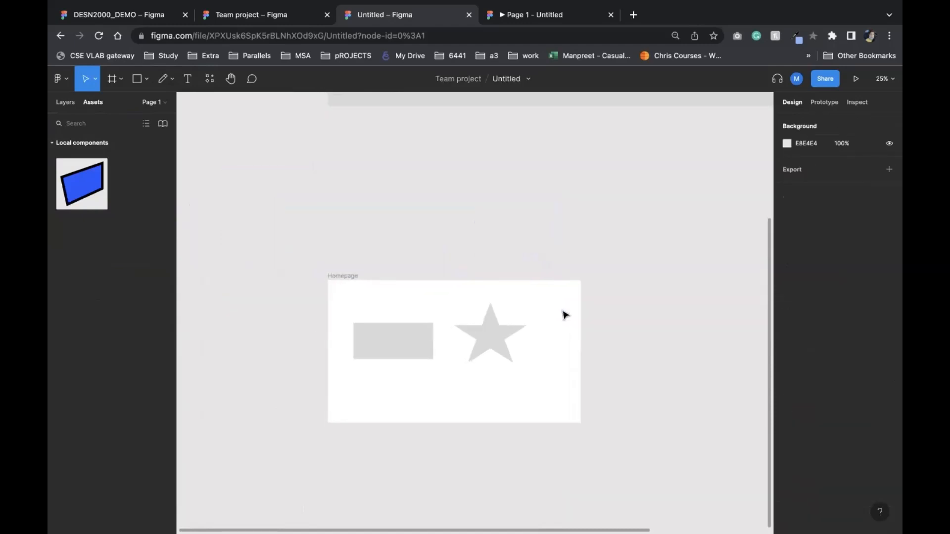
click(396, 285)
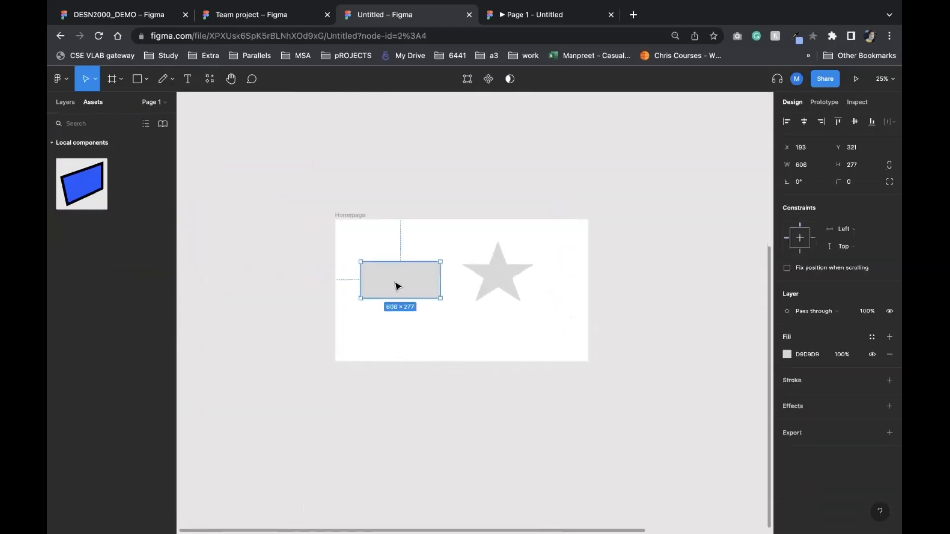
key(Delete)
click(497, 272)
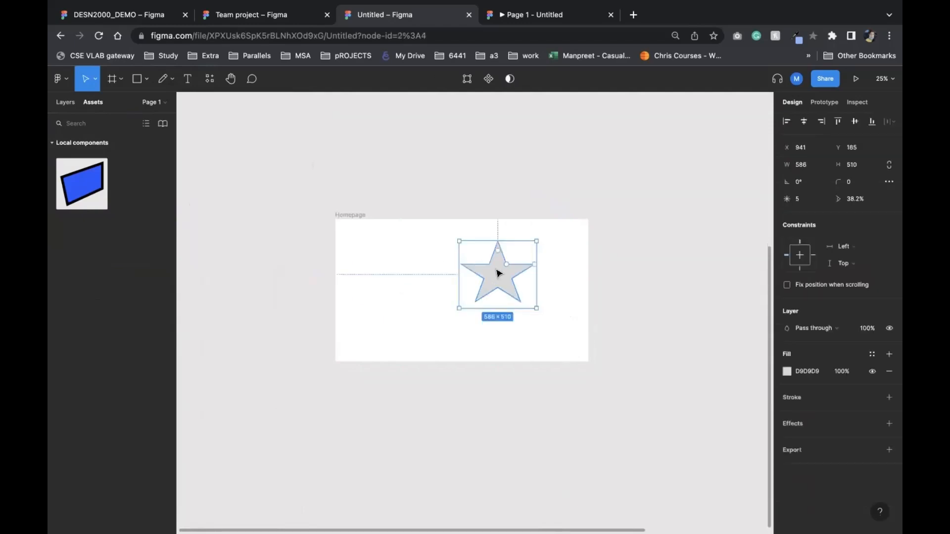
key(Delete)
scroll(498, 274, up, 5)
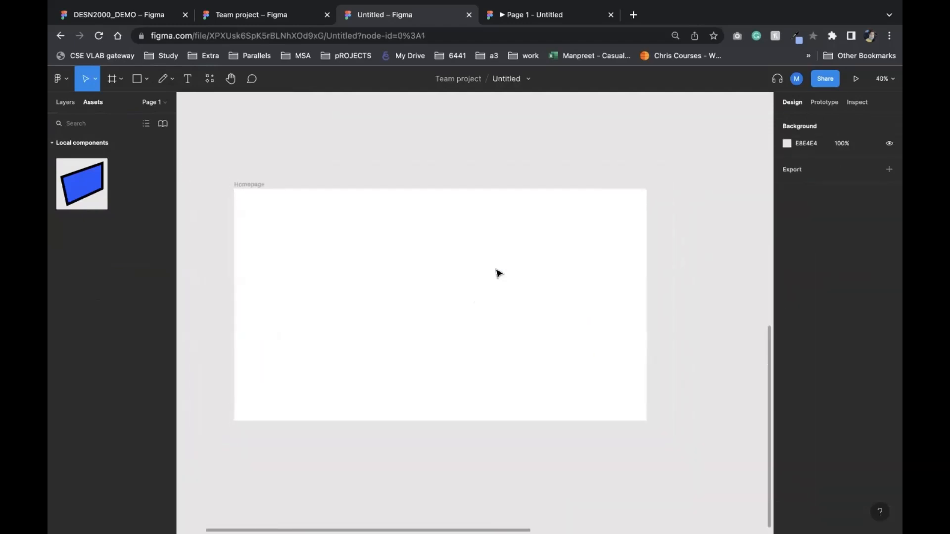
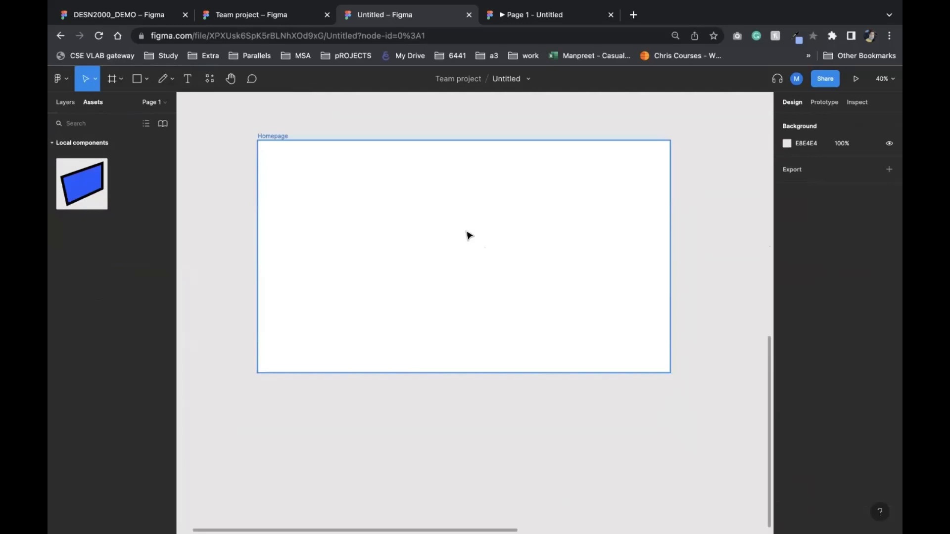
Step: Draw a 1920 × 110 rectangle across the top edge of the Homepage frame as a header bar
scroll(414, 331, down, 2)
scroll(413, 331, up, 3)
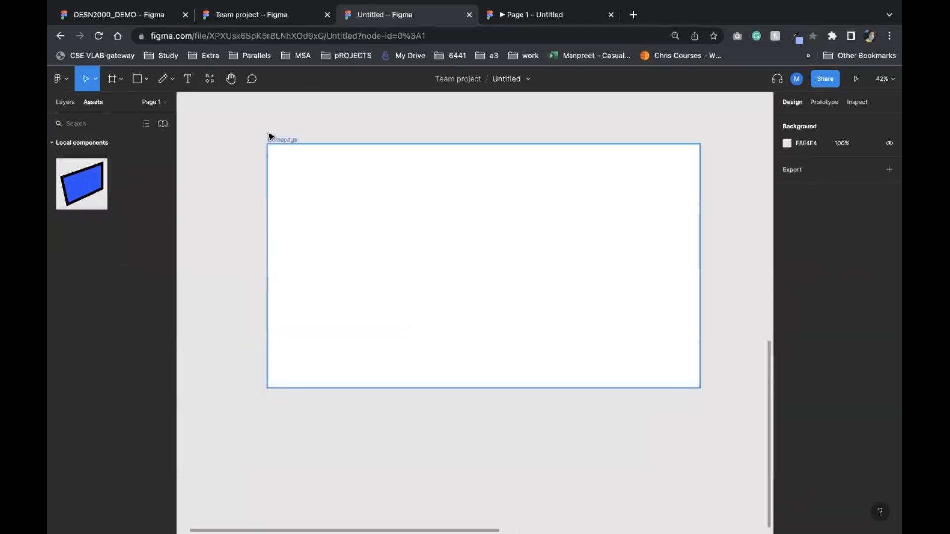
click(147, 79)
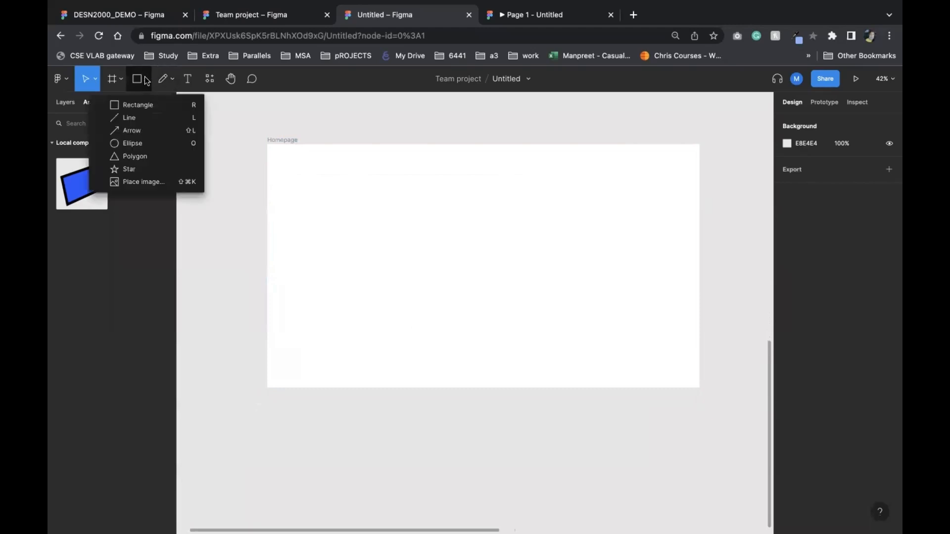
click(142, 107)
scroll(277, 167, up, 2)
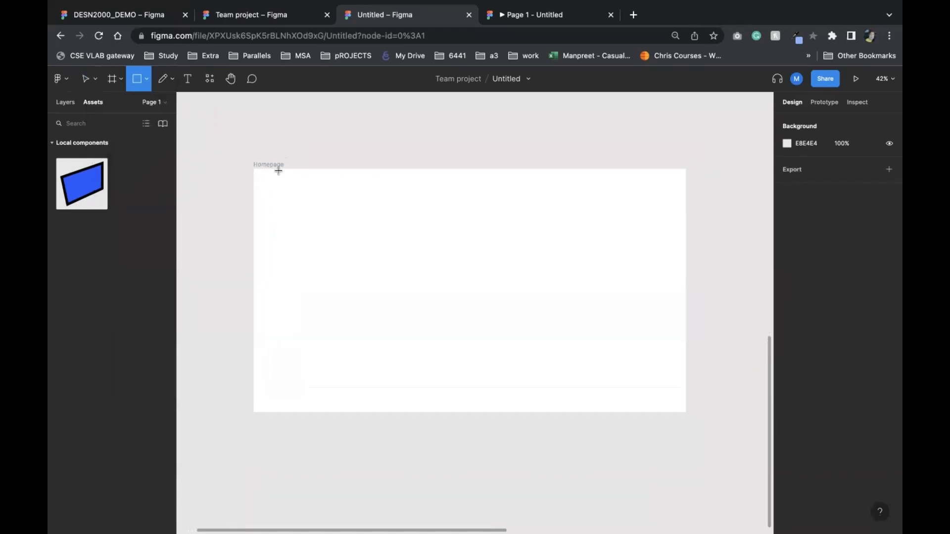
mouse_move(252, 173)
mouse_down()
mouse_move(403, 230)
mouse_move(604, 218)
mouse_move(684, 198)
mouse_up()
click(719, 234)
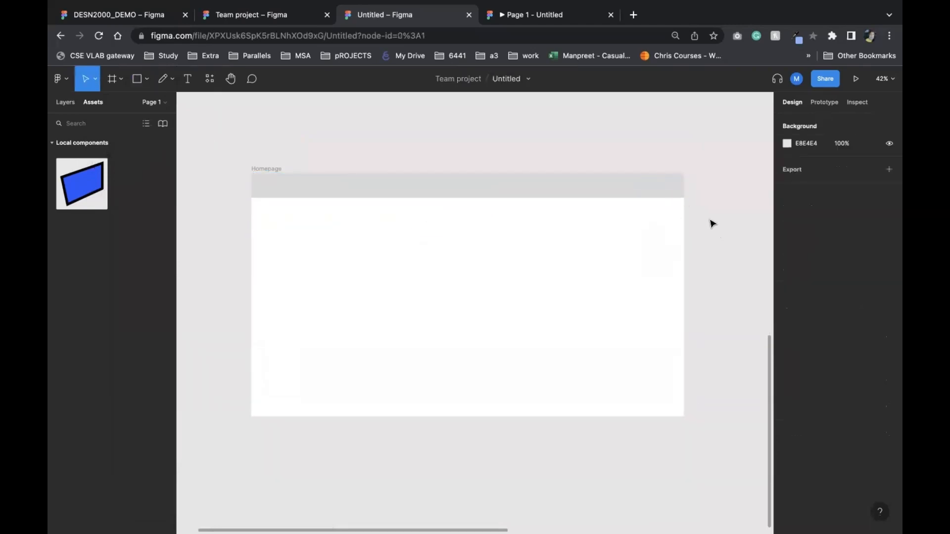
Step: Duplicate the header bar into a 550 × 110 rectangle near the frame's upper left and an 862 × 812 rectangle in its right half
click(625, 190)
key(super+v)
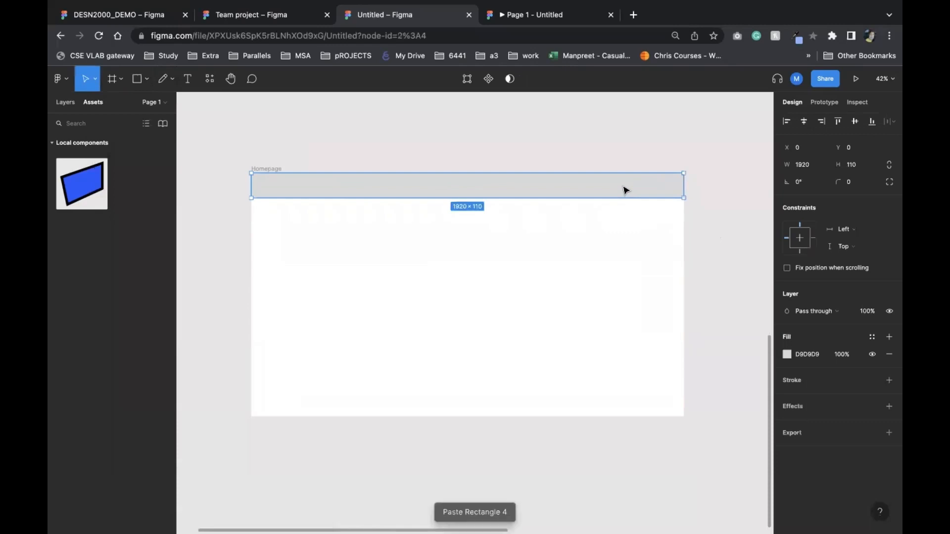
drag(619, 190, 595, 236)
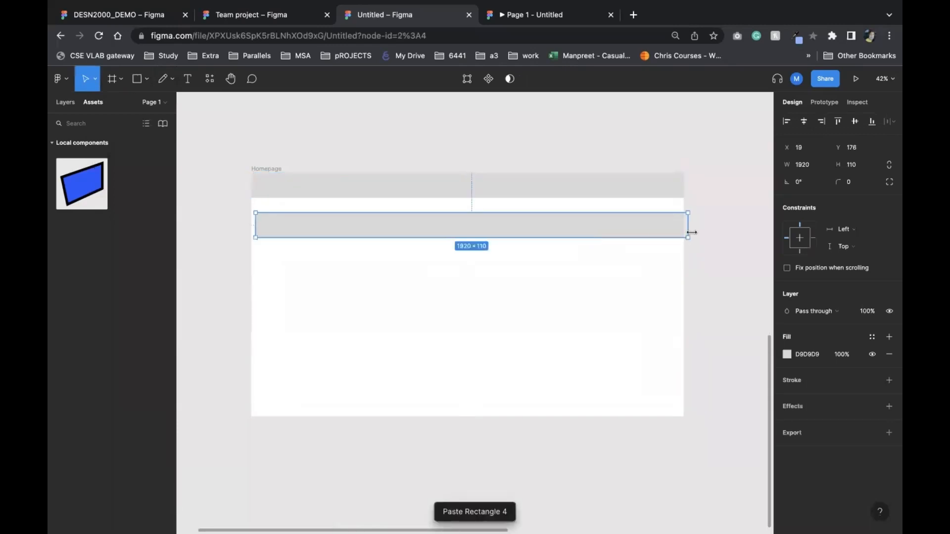
drag(690, 233, 628, 231)
key(ctrl+v)
drag(548, 225, 528, 396)
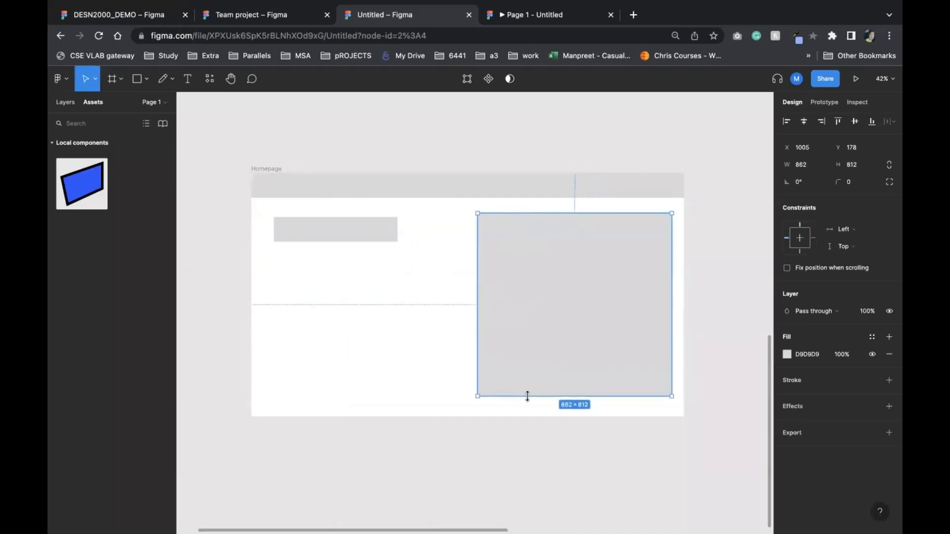
Step: Duplicate the small upper-left rectangle, place the copy below it and enlarge it to about 860 × 279
click(349, 228)
key(super+v)
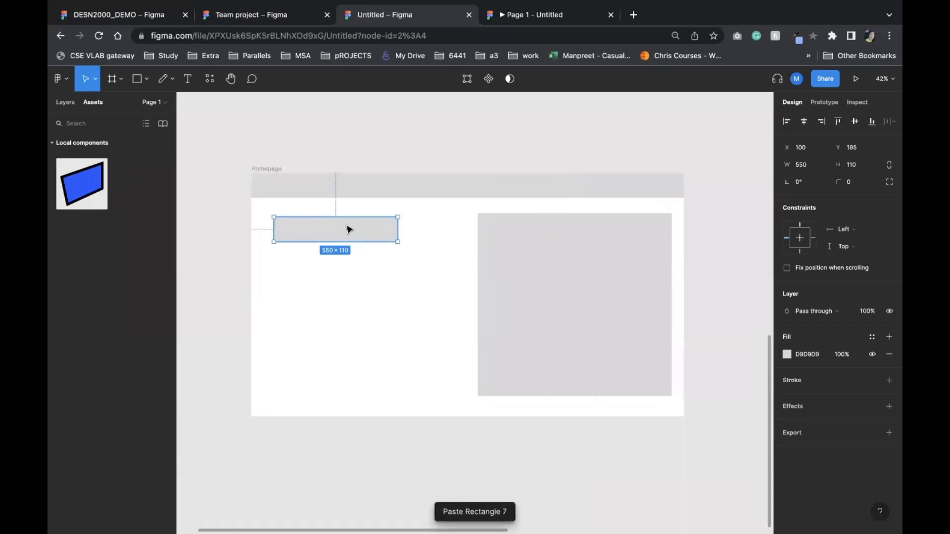
drag(349, 229, 467, 272)
drag(379, 286, 379, 322)
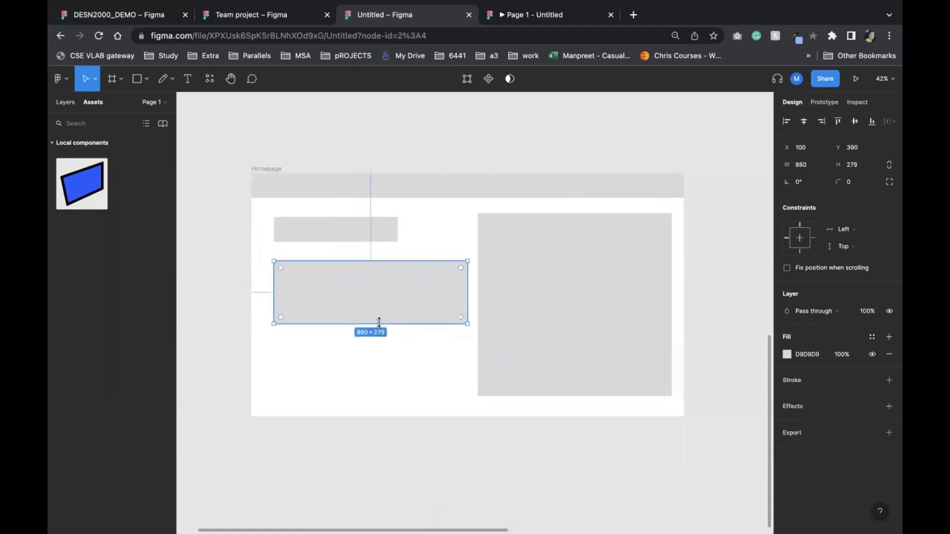
Step: Place another copy of the small rectangle beneath the middle one and resize it to about 860 × 266
drag(369, 236, 429, 349)
drag(465, 349, 468, 350)
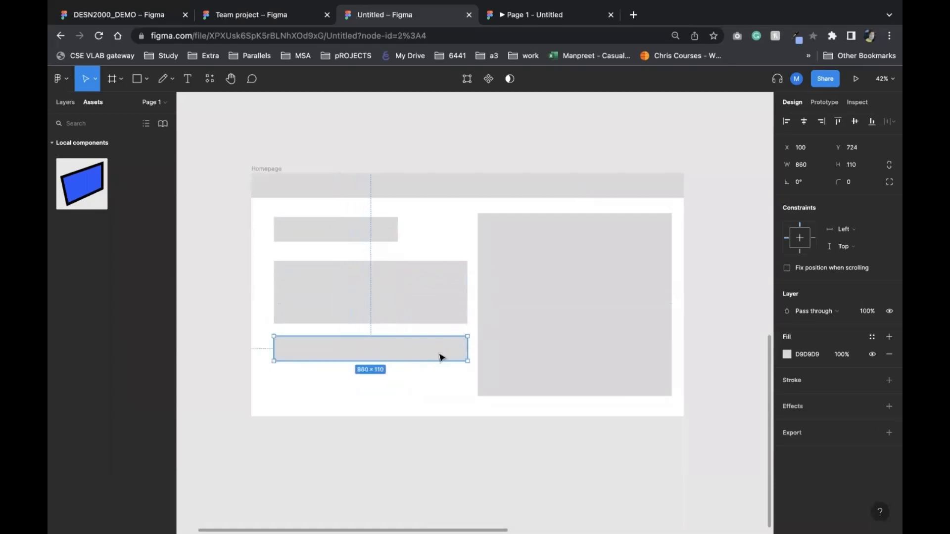
drag(401, 357, 399, 396)
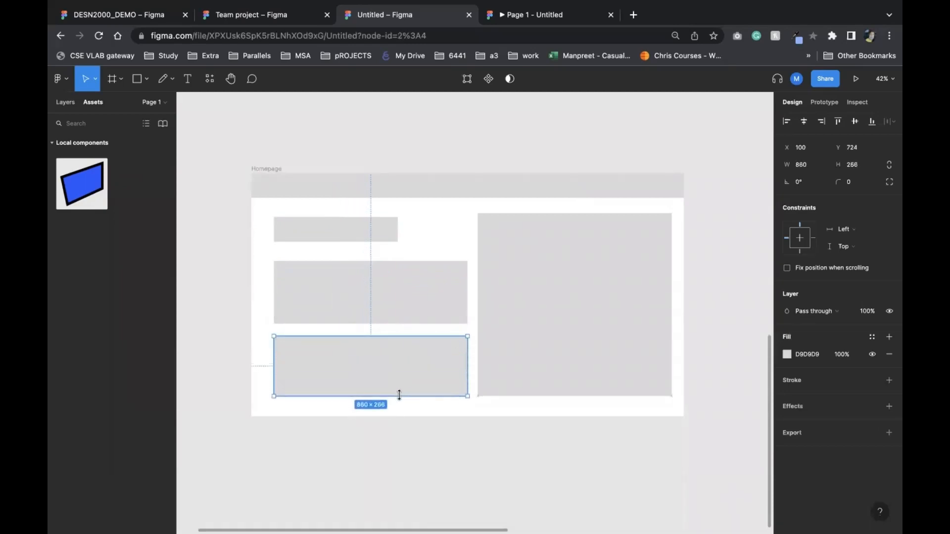
Step: Widen the upper-left rectangle to 860 and move the middle rectangle up to Y 375
click(388, 235)
drag(398, 230, 465, 226)
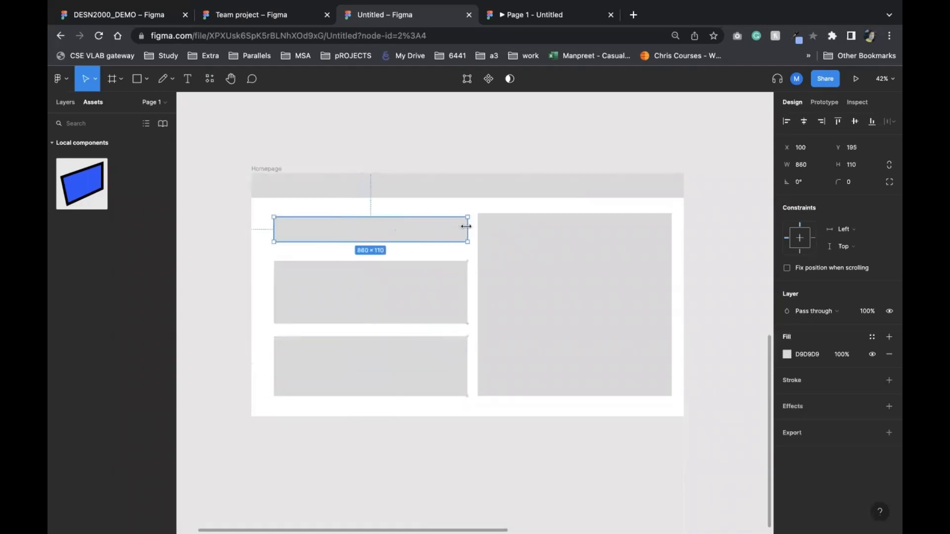
click(211, 299)
scroll(212, 299, up, 1)
scroll(211, 299, right, 1)
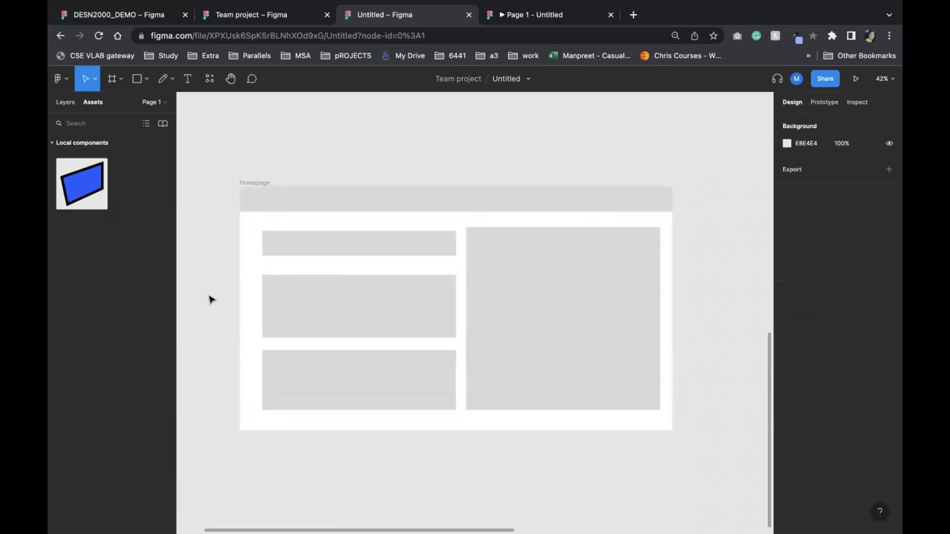
click(340, 298)
drag(340, 298, 342, 296)
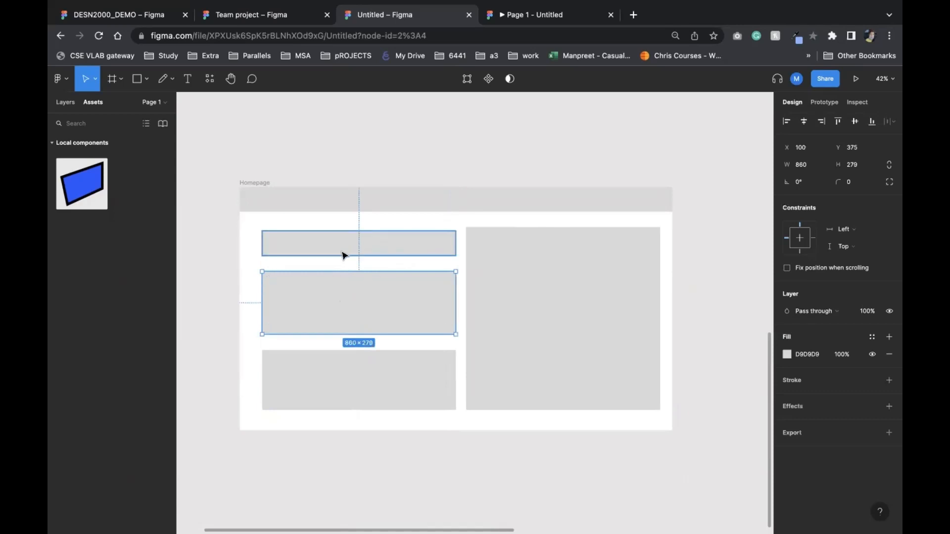
Step: Shorten the header bar to a width of about 718 and move it down so it overlaps the upper-left rectangle
click(478, 211)
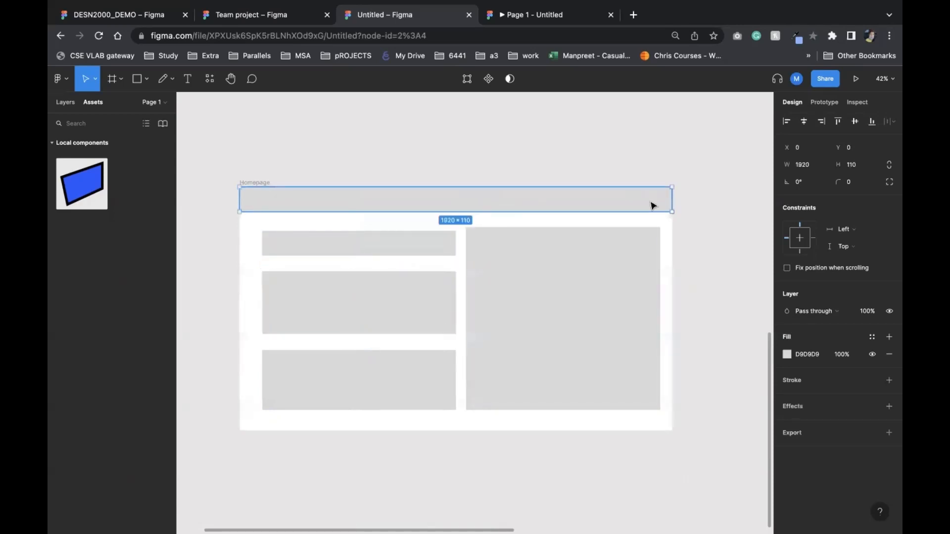
drag(667, 198, 401, 197)
mouse_move(327, 208)
mouse_down()
mouse_move(357, 245)
mouse_move(339, 225)
mouse_move(433, 231)
mouse_move(395, 225)
mouse_up()
Step: Add a black inside stroke of 1 to the shortened bar and bring it to the front, overlapping the upper-left rectangle
click(889, 380)
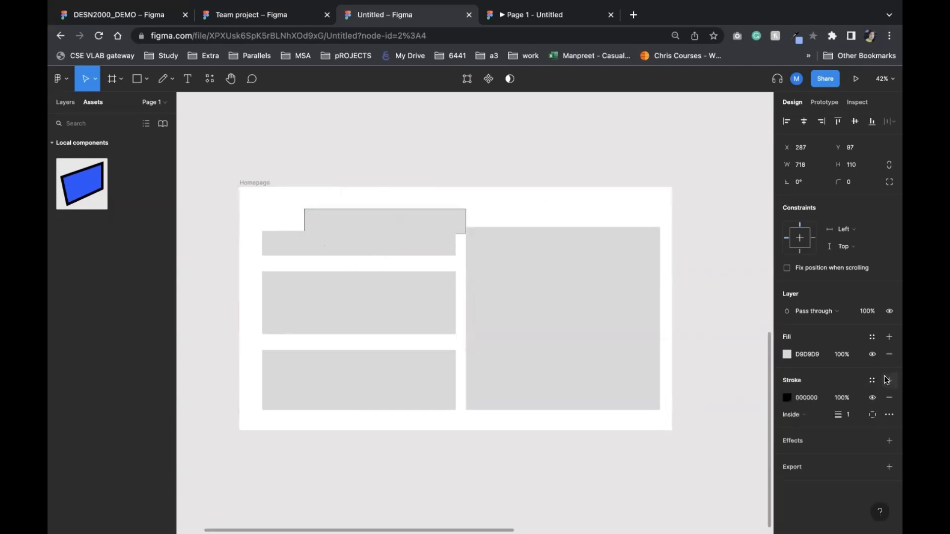
drag(456, 219, 475, 218)
right_click(468, 219)
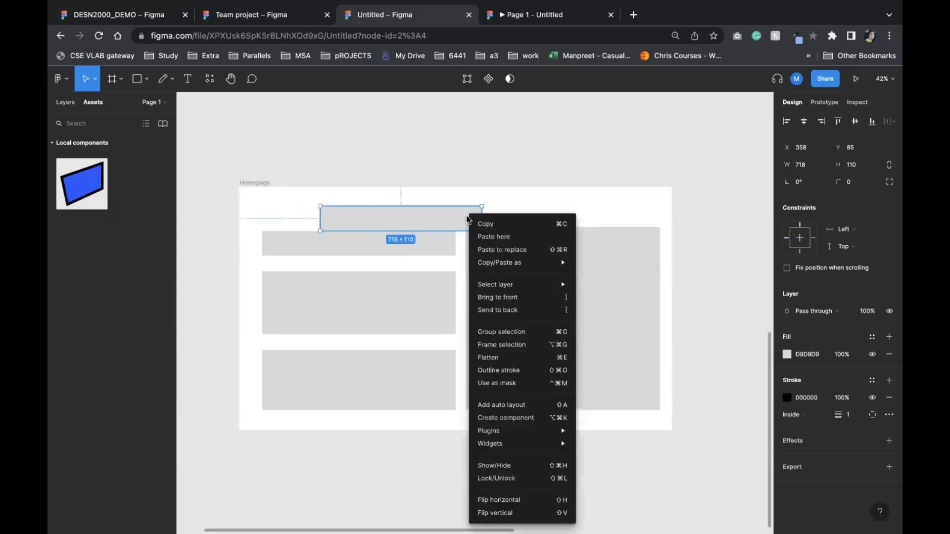
click(497, 297)
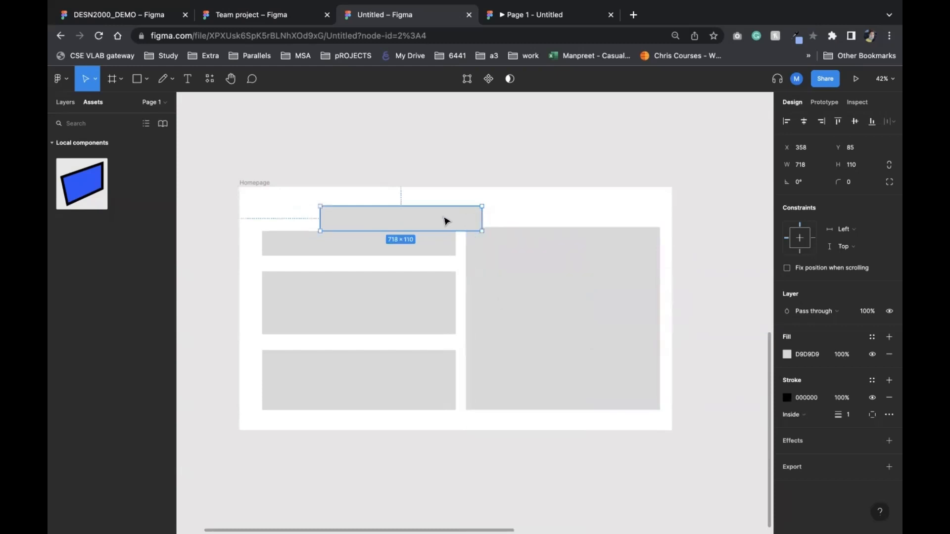
drag(446, 221, 425, 226)
click(222, 244)
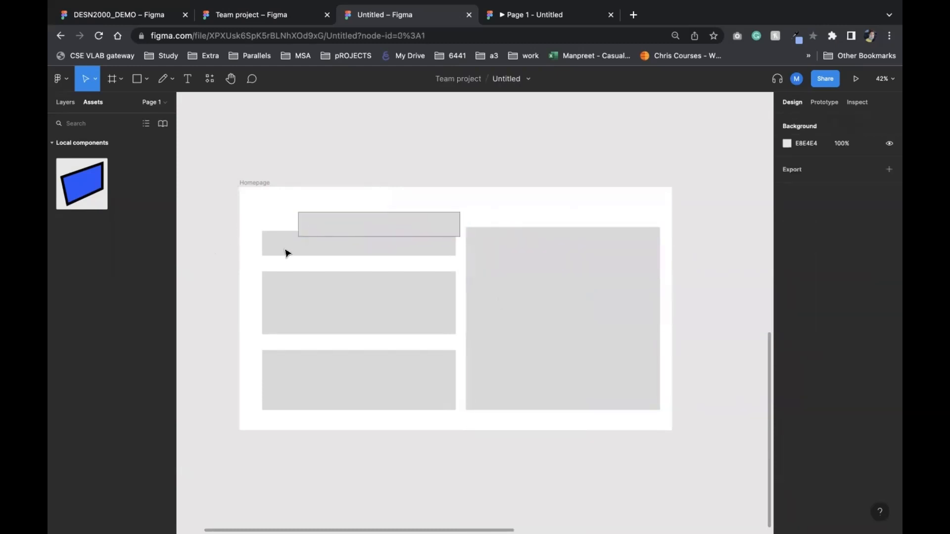
click(439, 225)
click(191, 294)
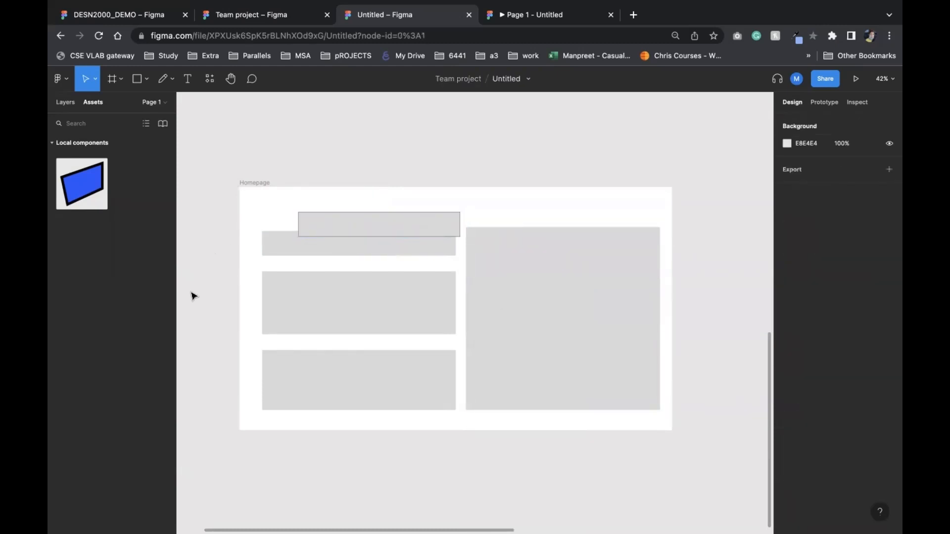
Step: Try left and horizontal-centre alignment on the outlined bar, and align it to the Homepage frame's right and top edges
click(379, 223)
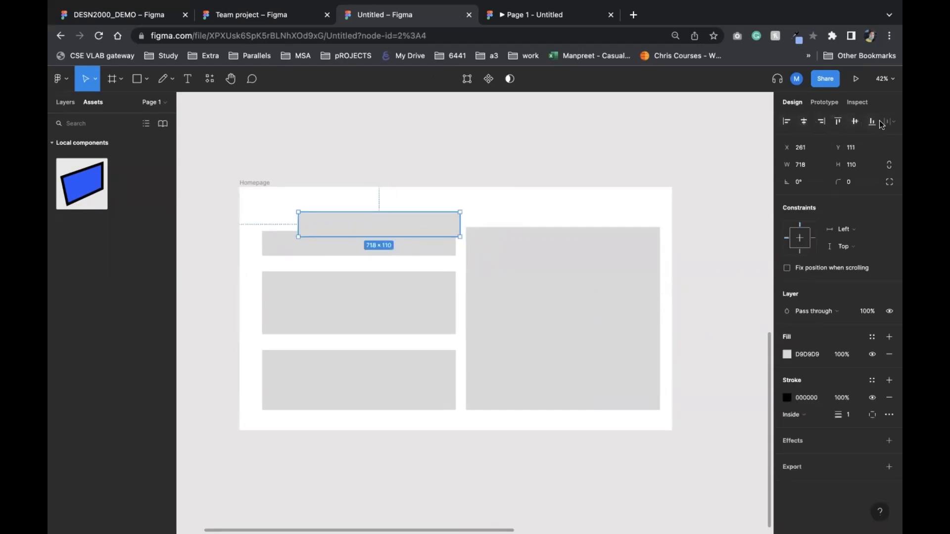
click(787, 122)
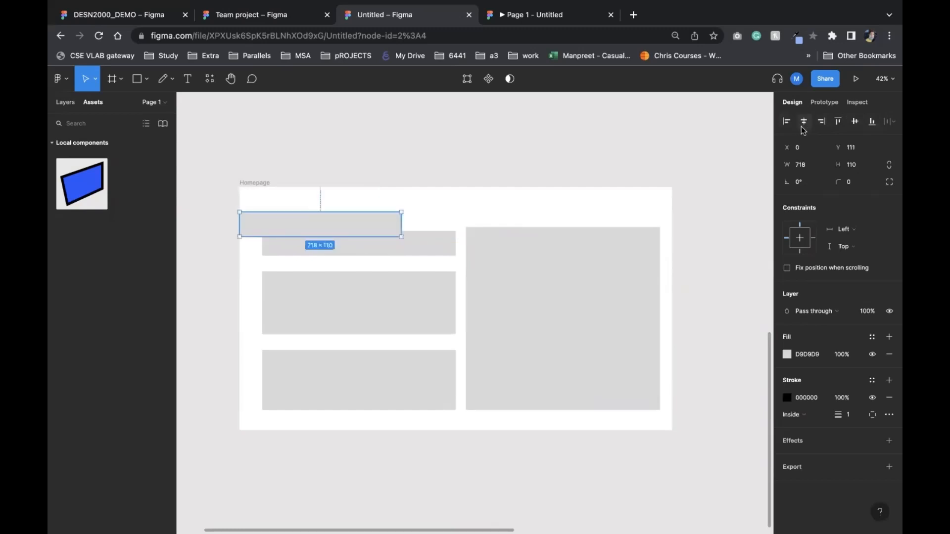
click(66, 104)
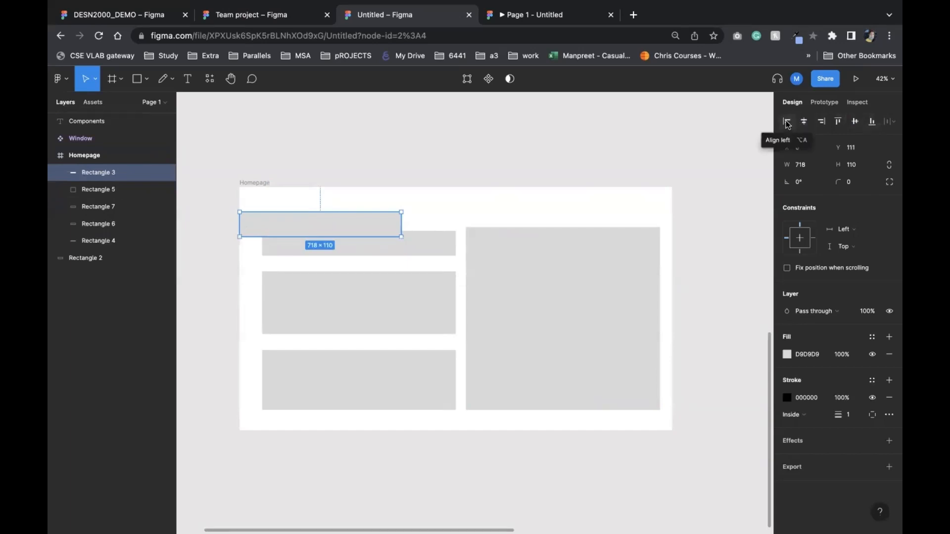
click(804, 122)
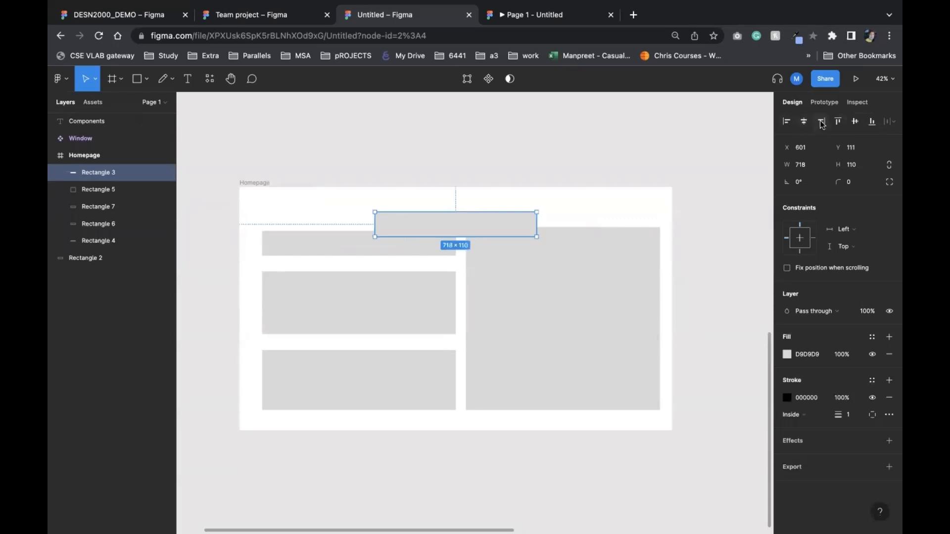
click(821, 122)
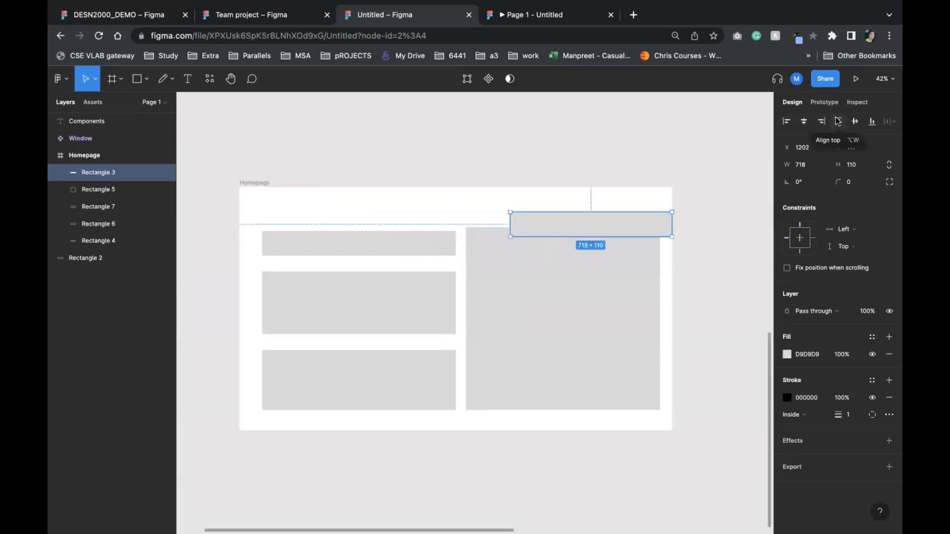
click(838, 122)
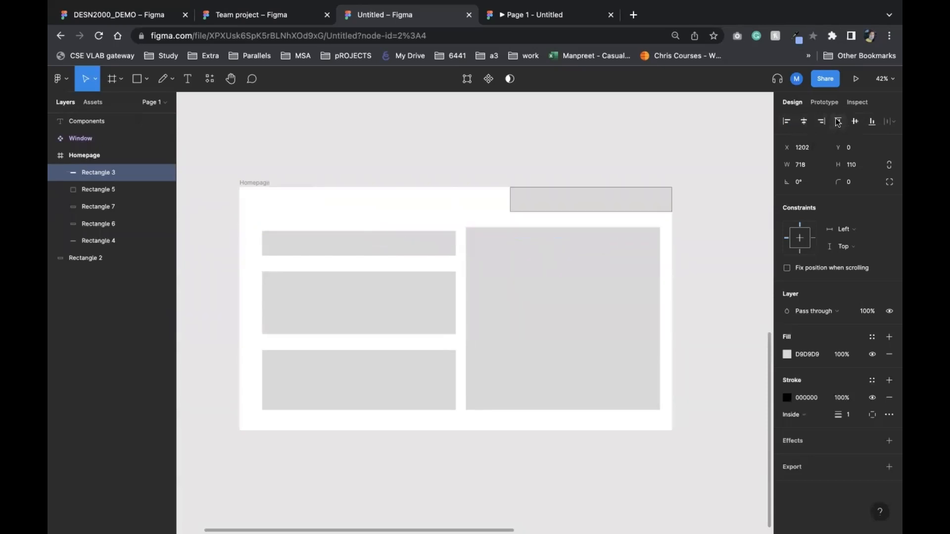
Step: Centre the header rectangle horizontally and stretch it across the full Homepage frame, making it 1920 wide and 110 high
click(803, 123)
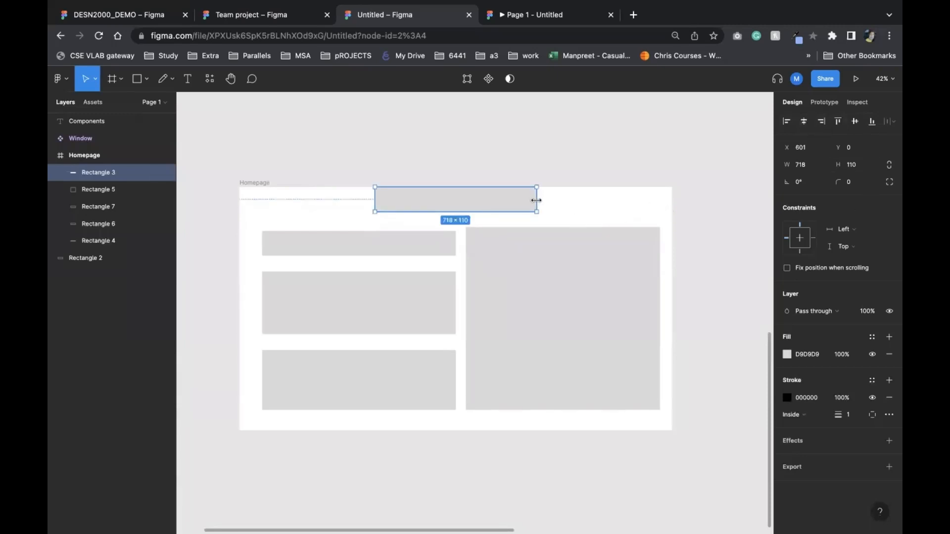
drag(536, 200, 671, 200)
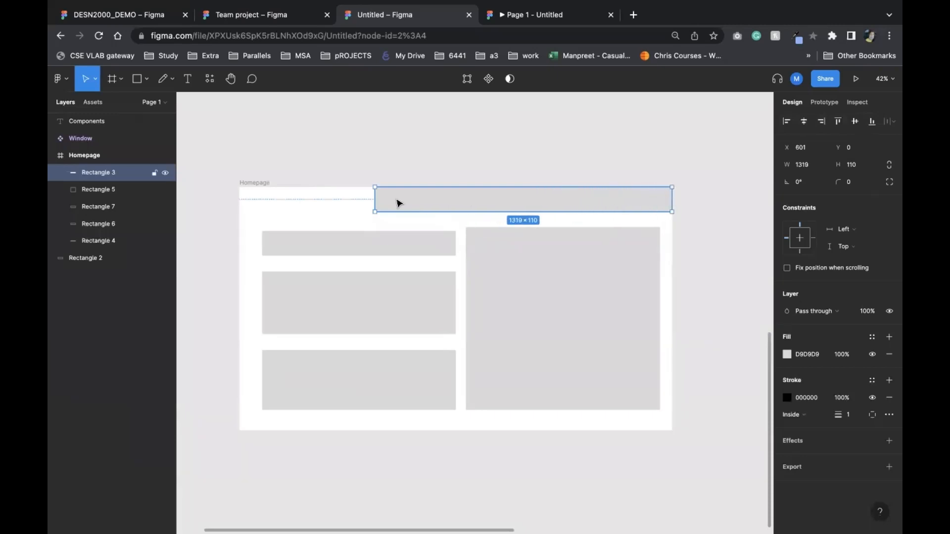
drag(366, 198, 240, 192)
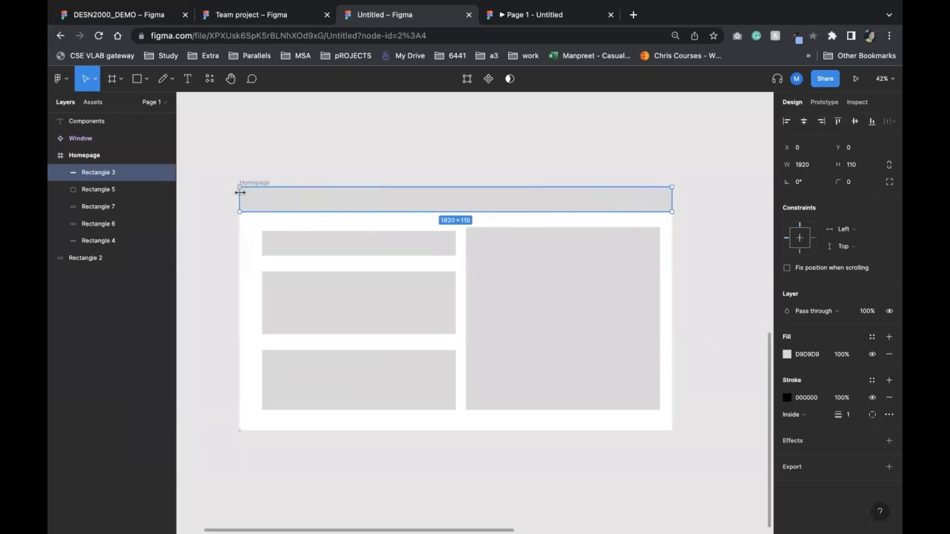
click(221, 221)
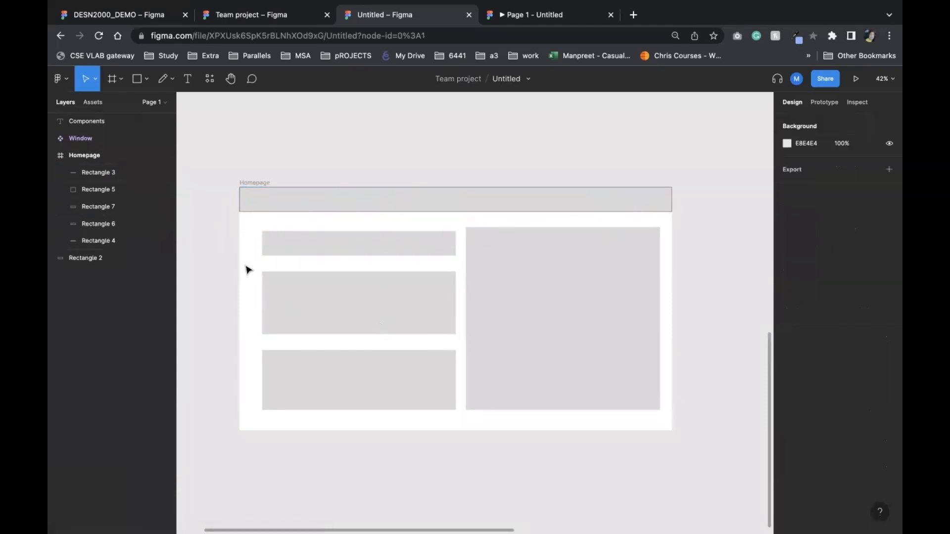
Step: Recolour the Homepage frame with a D9D9D9 background and FFFFFF rectangles
click(254, 184)
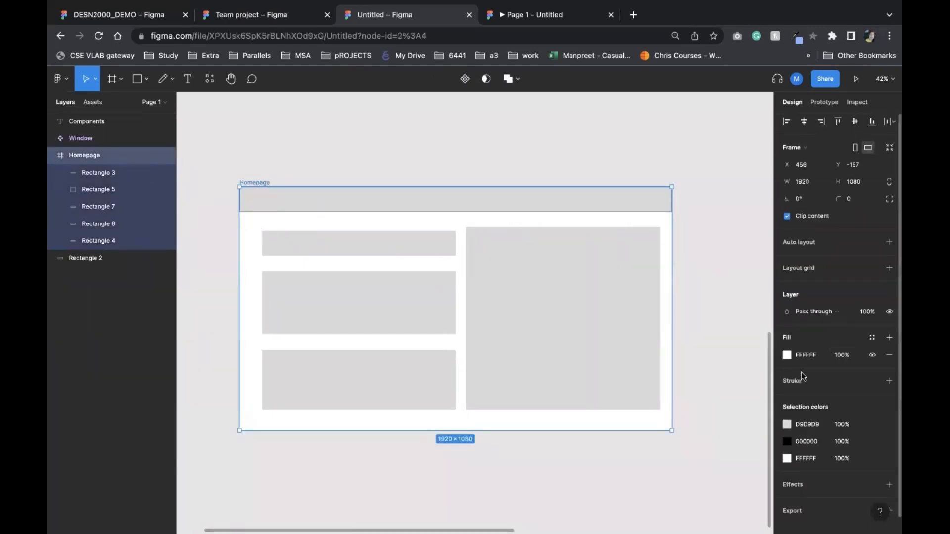
click(807, 425)
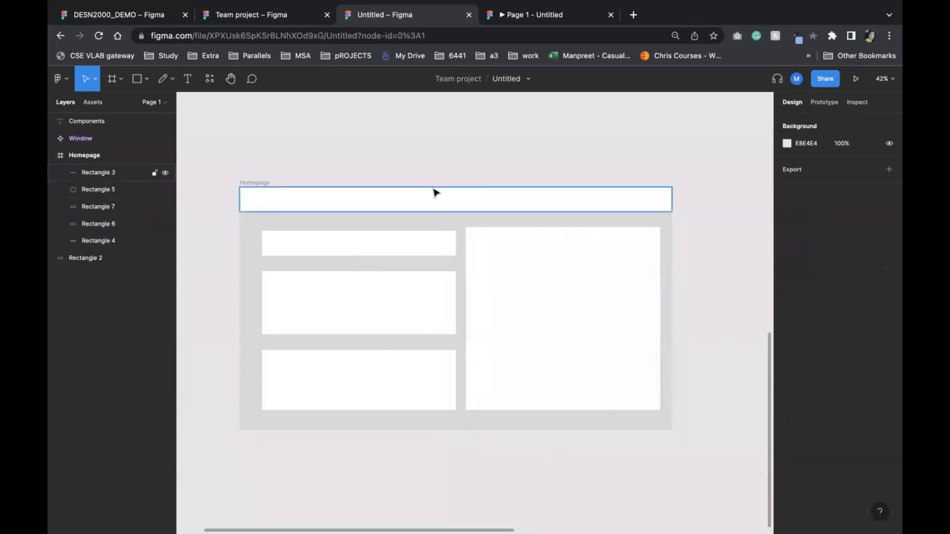
Step: Duplicate the Homepage frame and place the copy beside the original
scroll(435, 193, down, 5)
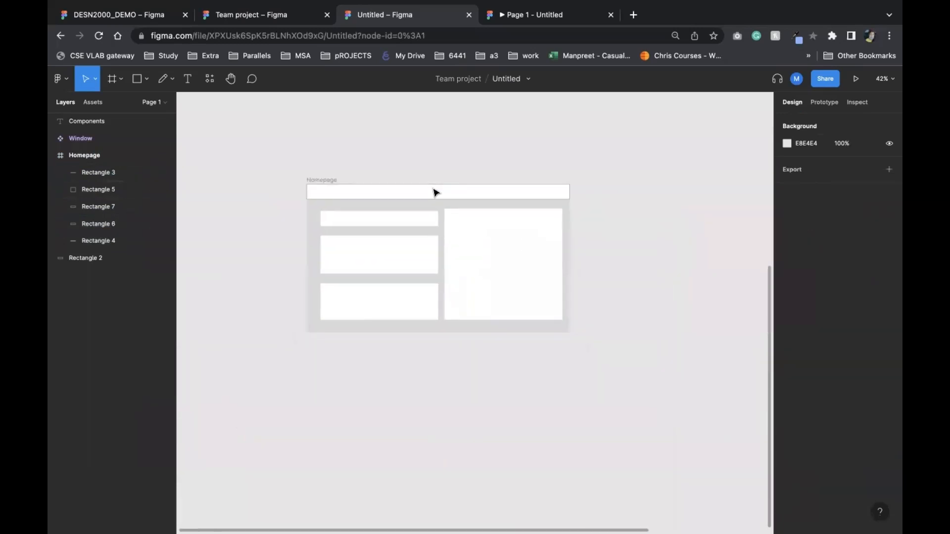
scroll(436, 193, up, 3)
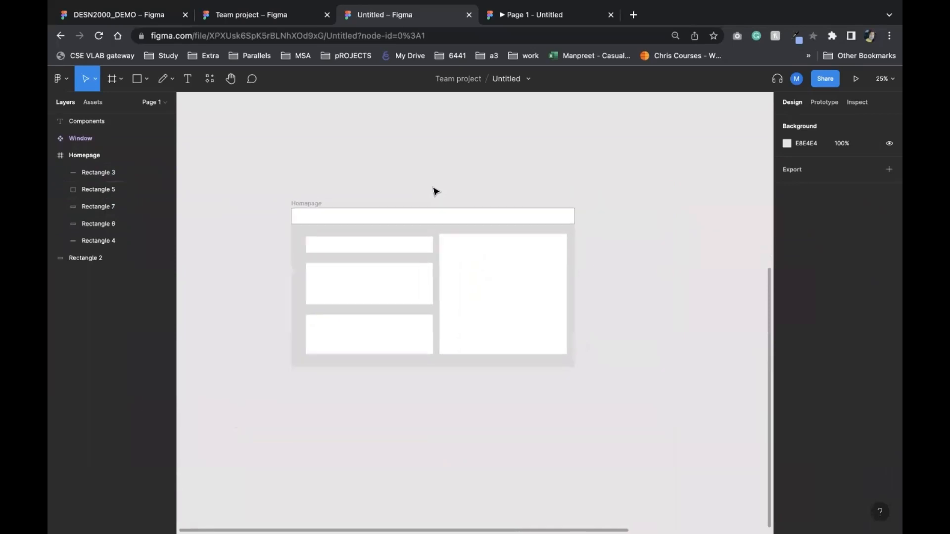
click(281, 208)
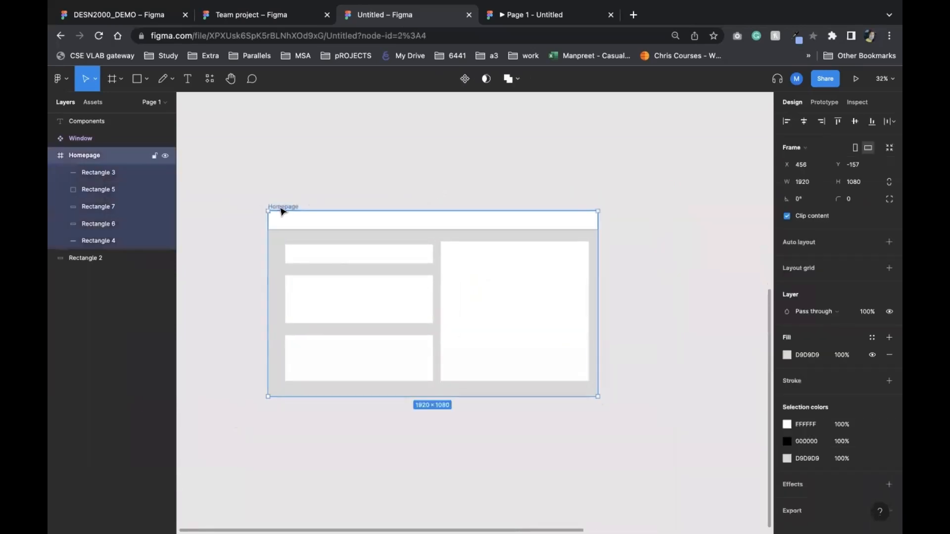
scroll(281, 212, right, 2)
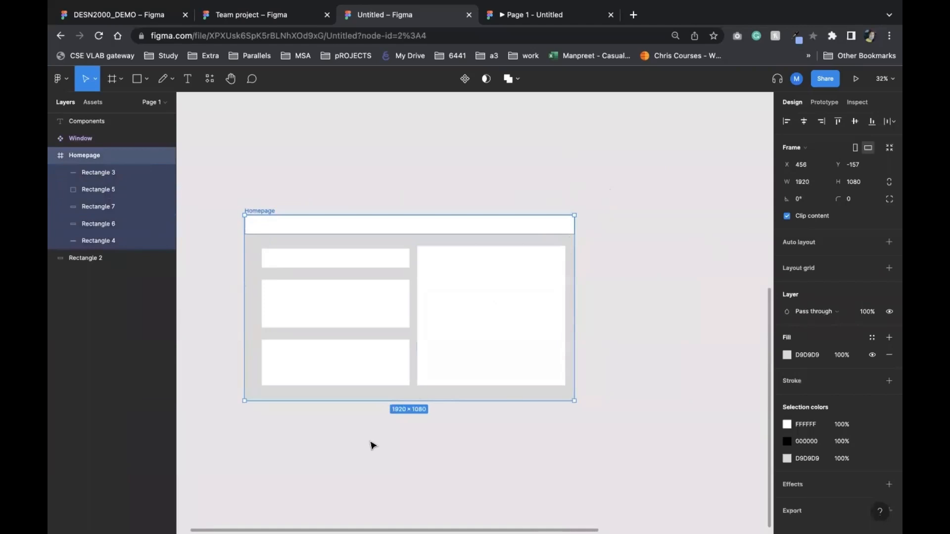
key(ctrl+v)
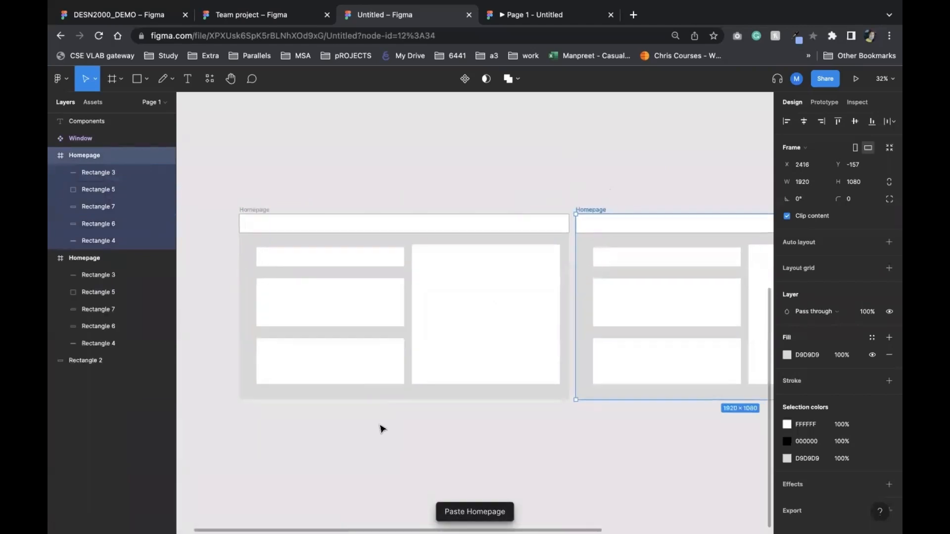
Step: Delete the header and all four content rectangles from the duplicated Homepage frame
scroll(379, 435, right, 5)
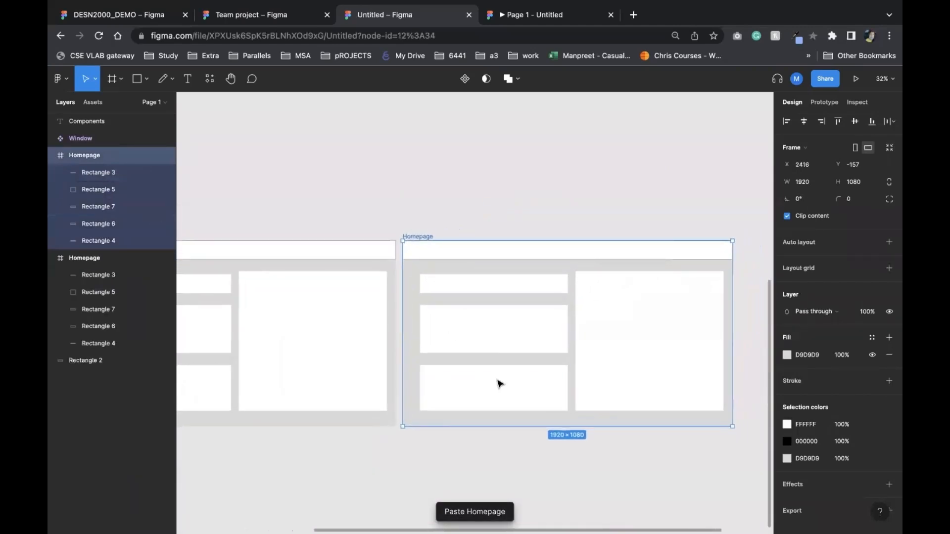
click(500, 383)
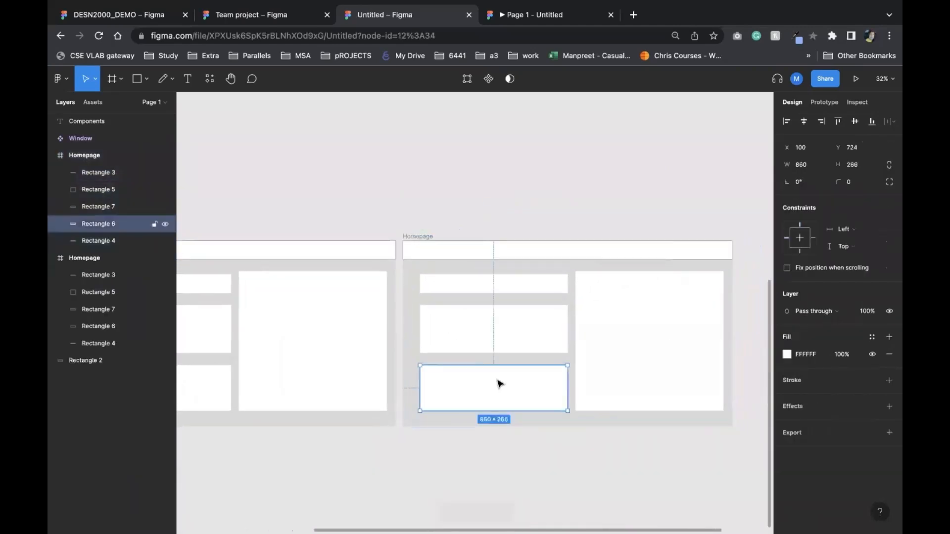
click(426, 237)
click(429, 253)
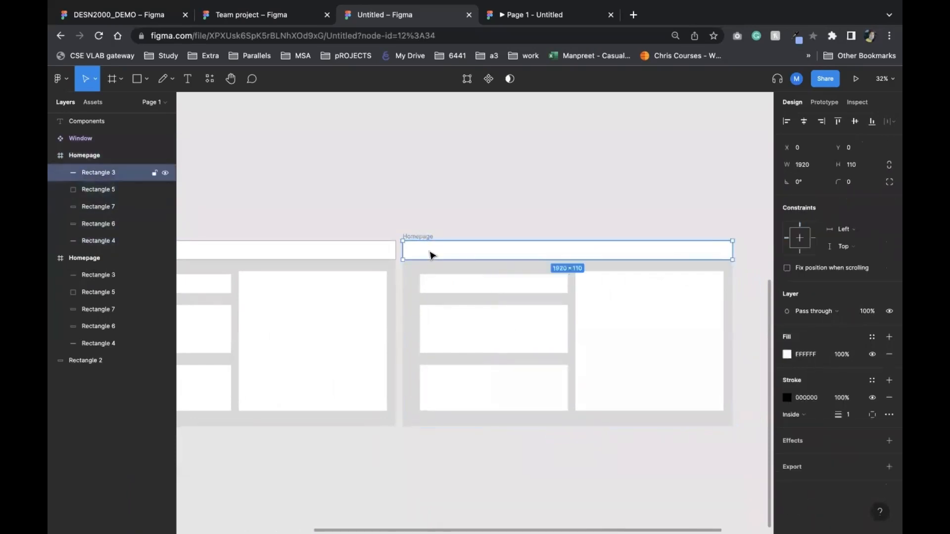
key(Delete)
click(471, 289)
key(Delete)
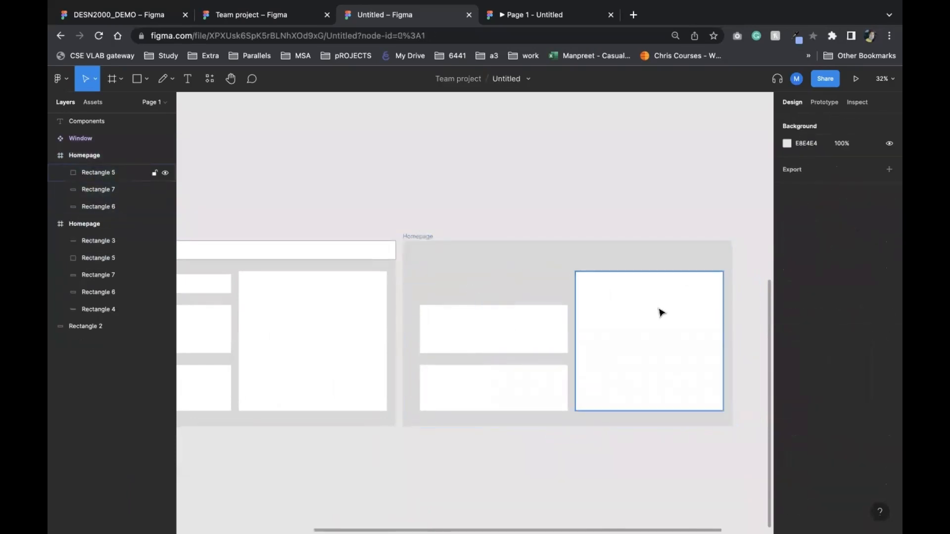
click(659, 312)
key(Delete)
click(533, 324)
click(528, 394)
key(Delete)
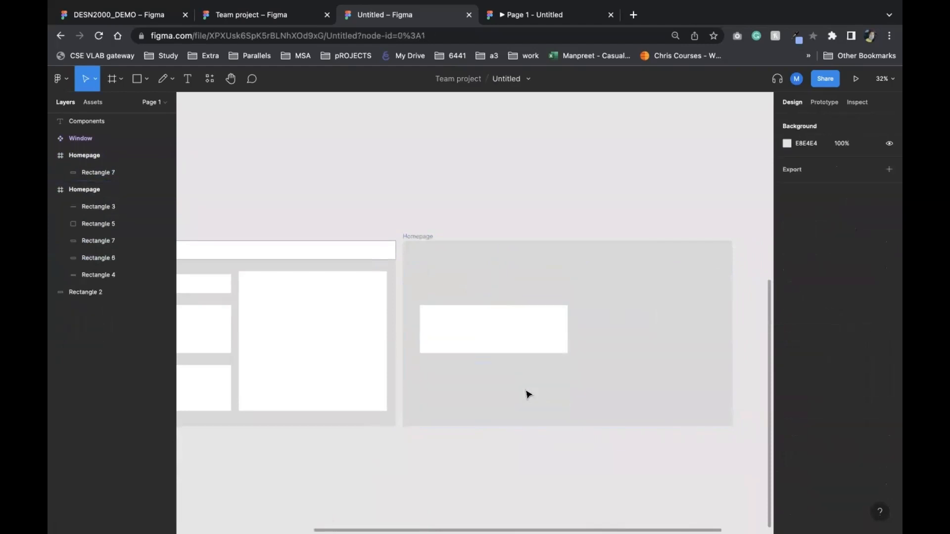
click(500, 331)
key(Delete)
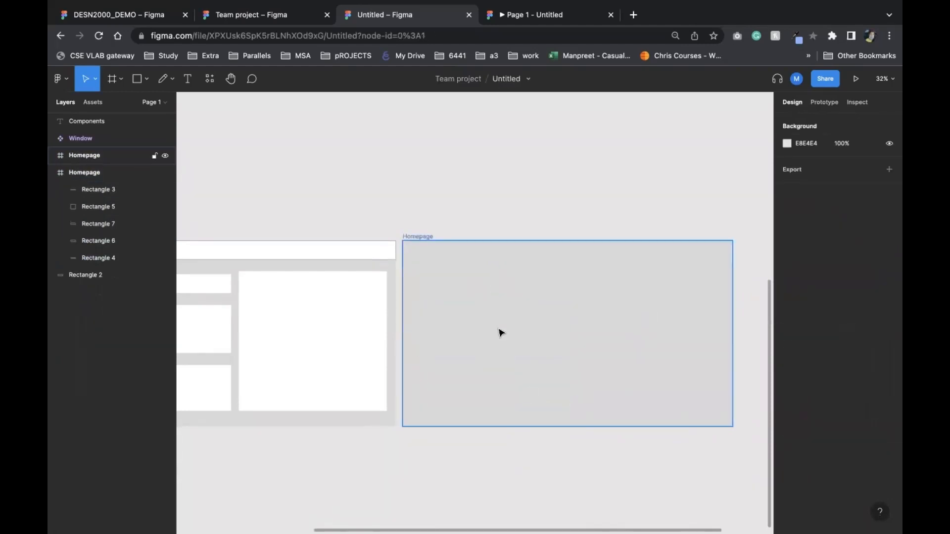
Step: Undo the rectangle deletions in the duplicated Homepage frame
scroll(350, 287, left, 5)
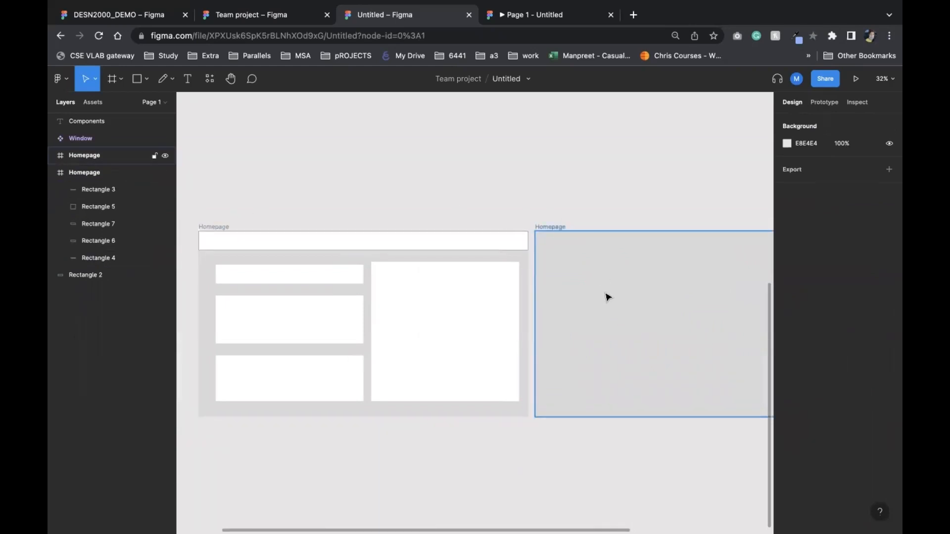
scroll(607, 297, right, 1)
key(super+z)
key(super+z)
key(super+z)
key(super+z)
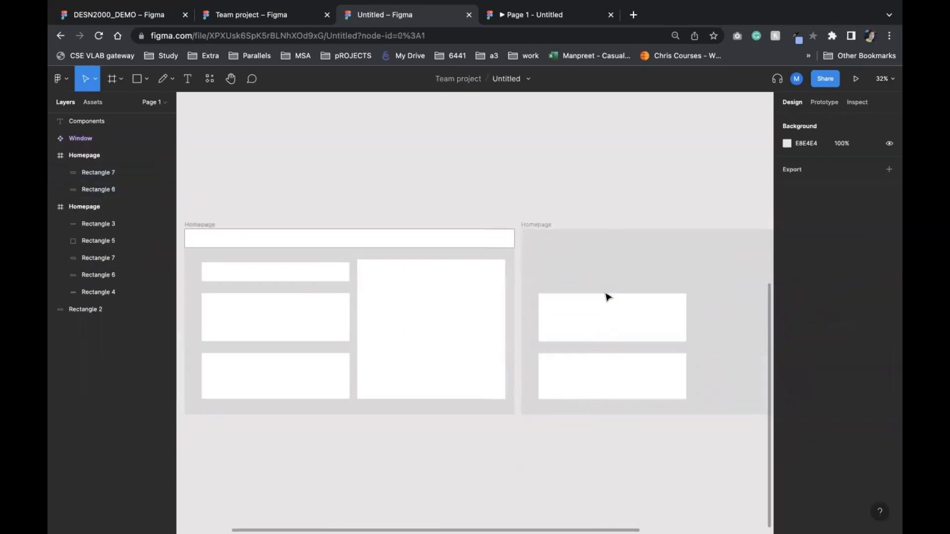
key(super+z)
key(super+z)
key(super+z)
key(super+z)
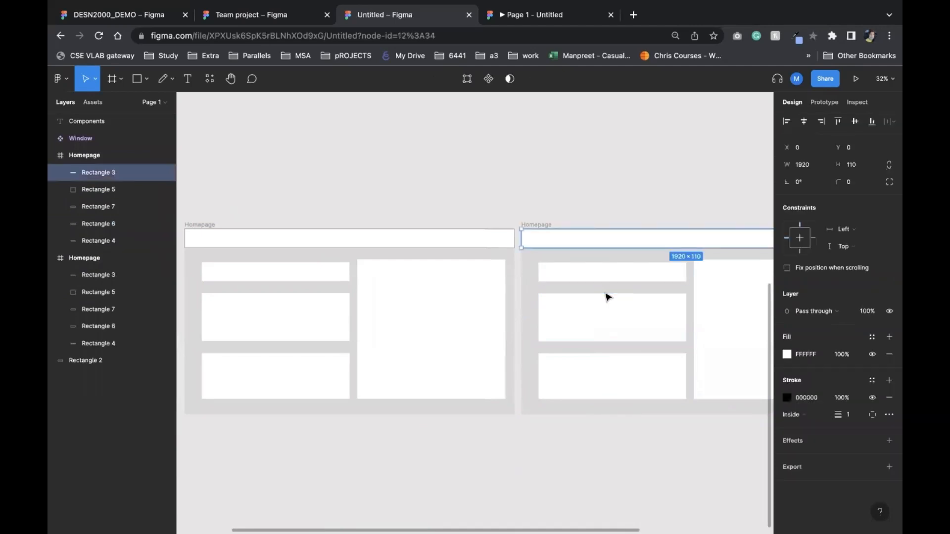
Step: Delete the lowest of the three stacked rectangles in the duplicated Homepage frame
scroll(439, 307, left, 3)
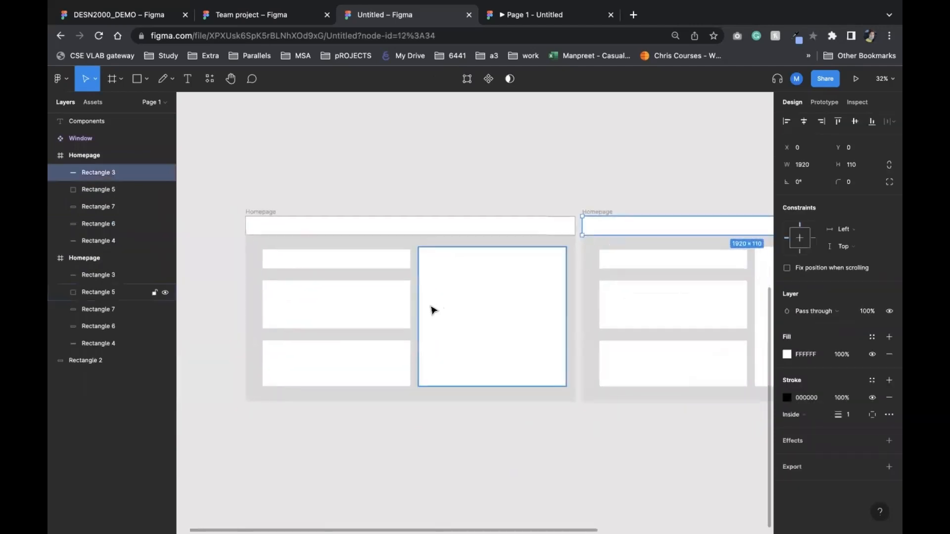
click(354, 320)
click(354, 365)
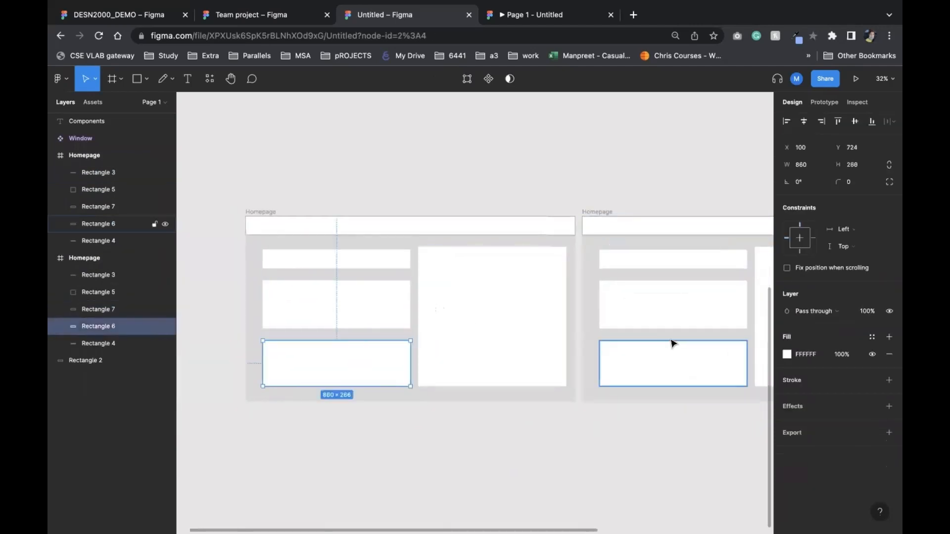
click(671, 321)
scroll(658, 322, right, 3)
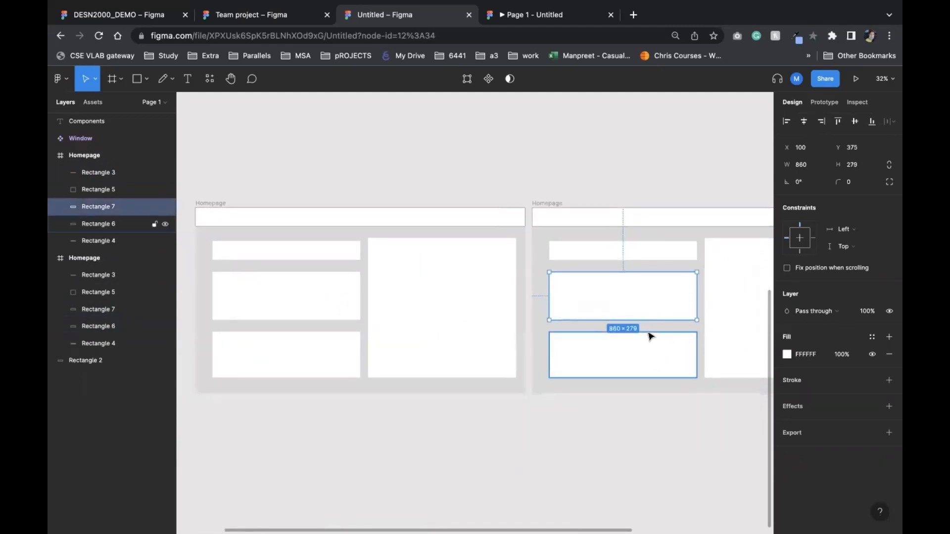
key(Escape)
click(647, 354)
key(Delete)
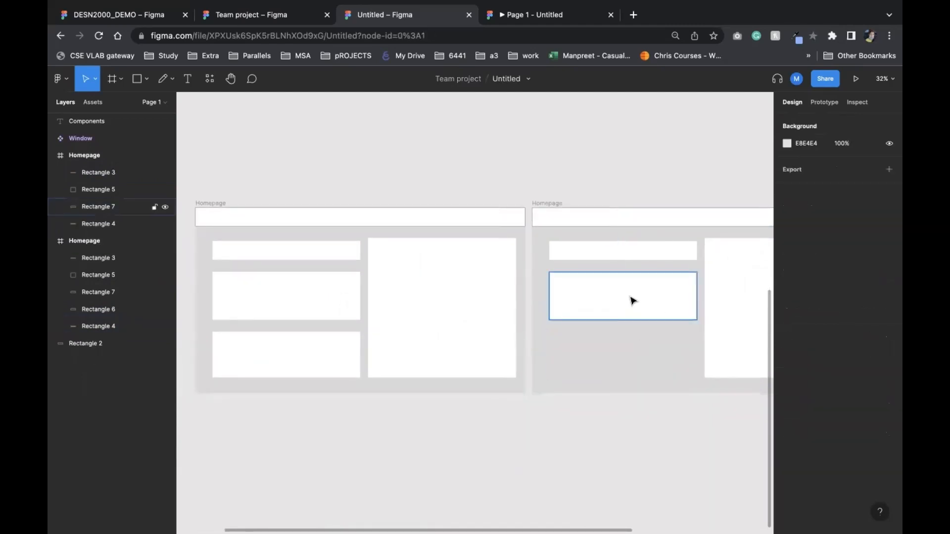
Step: Extend the middle stacked rectangle in the duplicated frame downward to a height of 615, level with the large neighbouring rectangle
click(632, 301)
drag(630, 320, 631, 379)
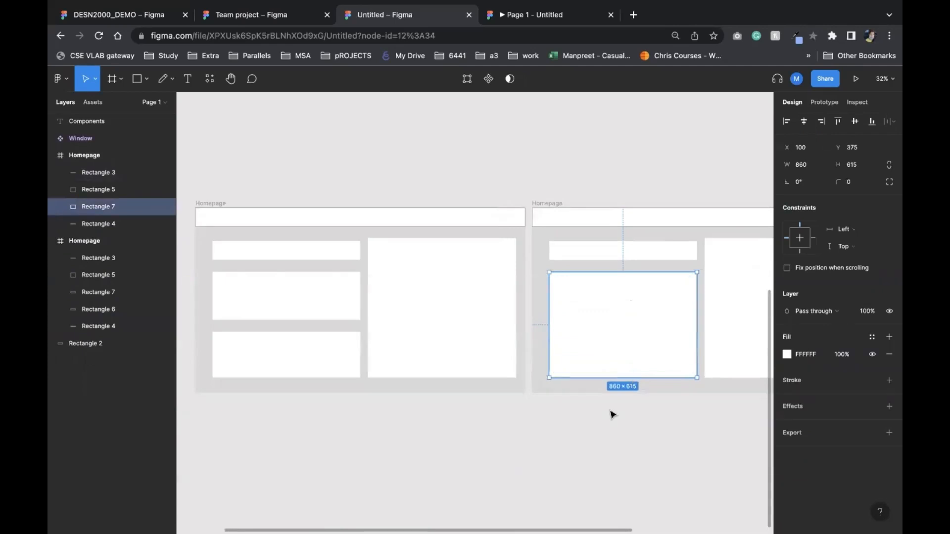
click(586, 445)
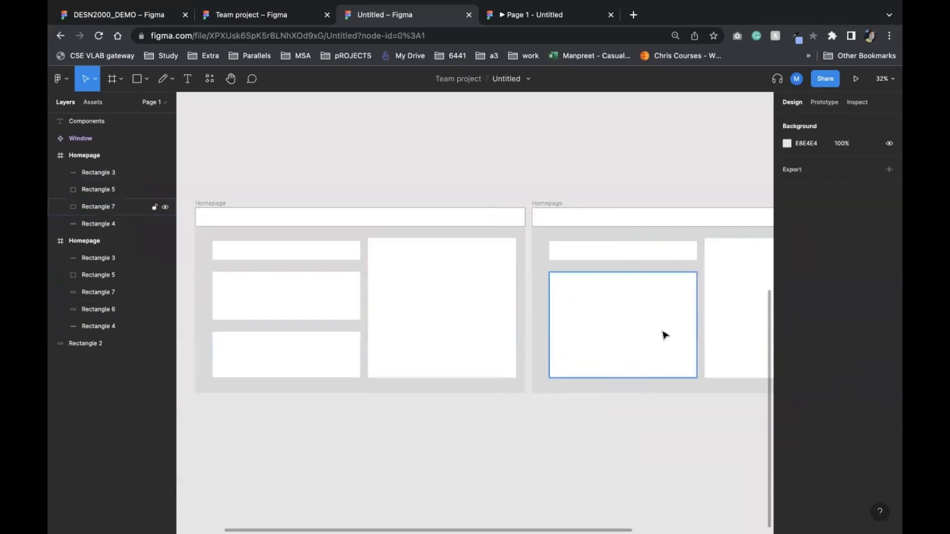
Step: Add a prototype connection from the middle stacked rectangle in the original Homepage to the duplicated Homepage frame
click(215, 207)
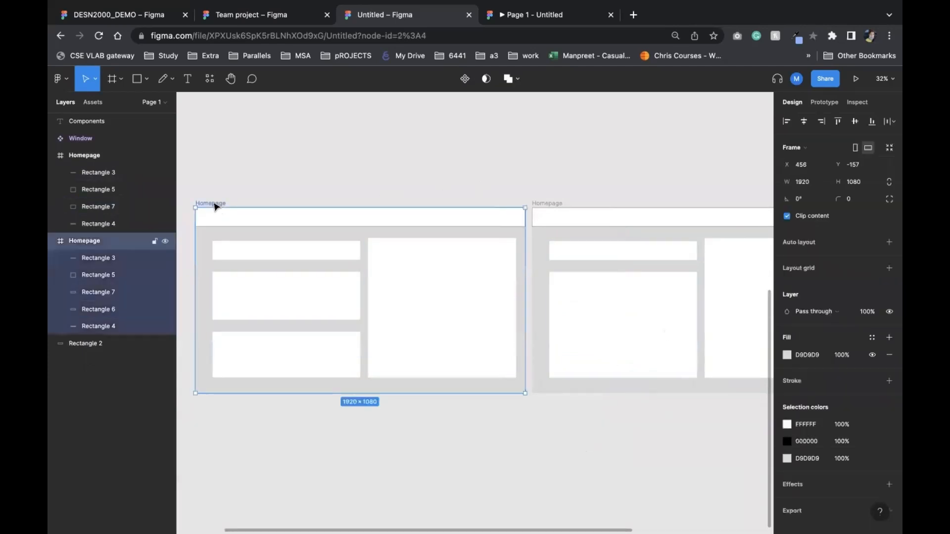
click(824, 102)
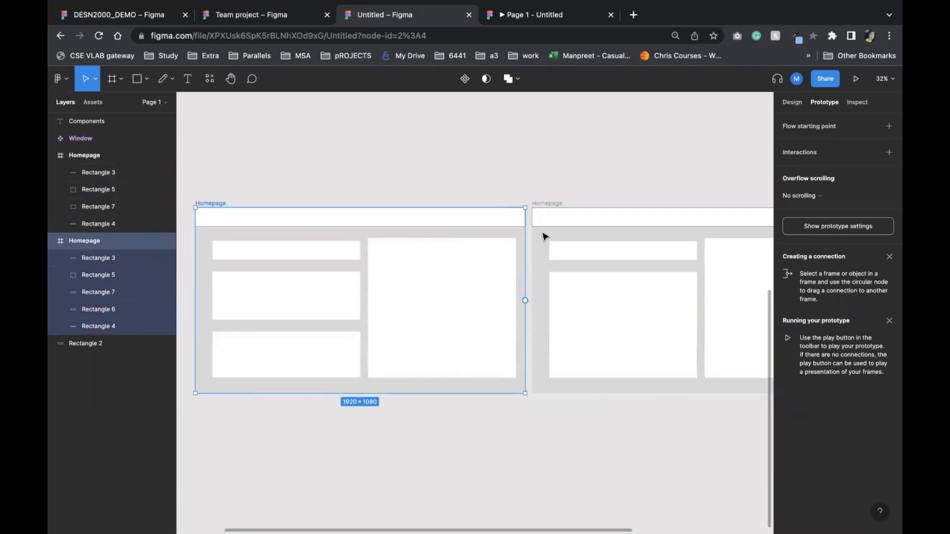
drag(543, 277, 530, 311)
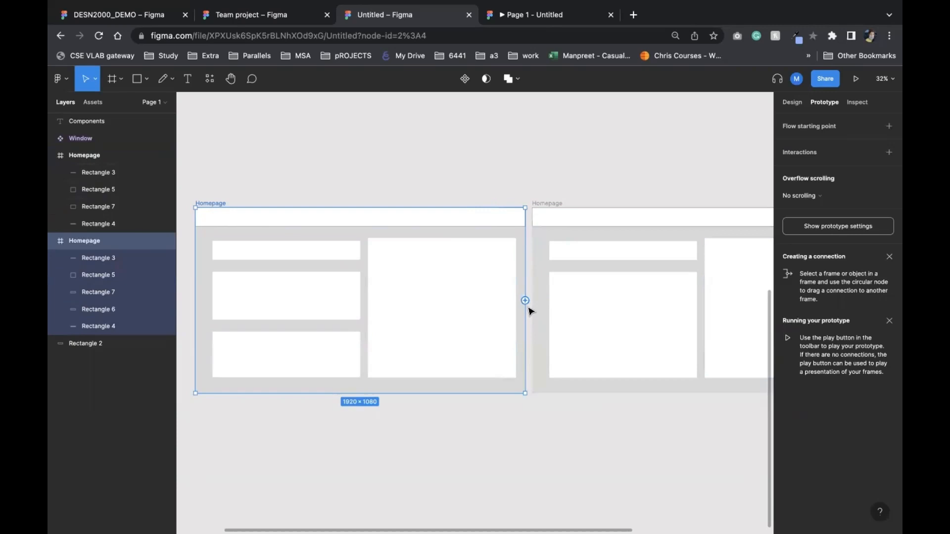
click(325, 311)
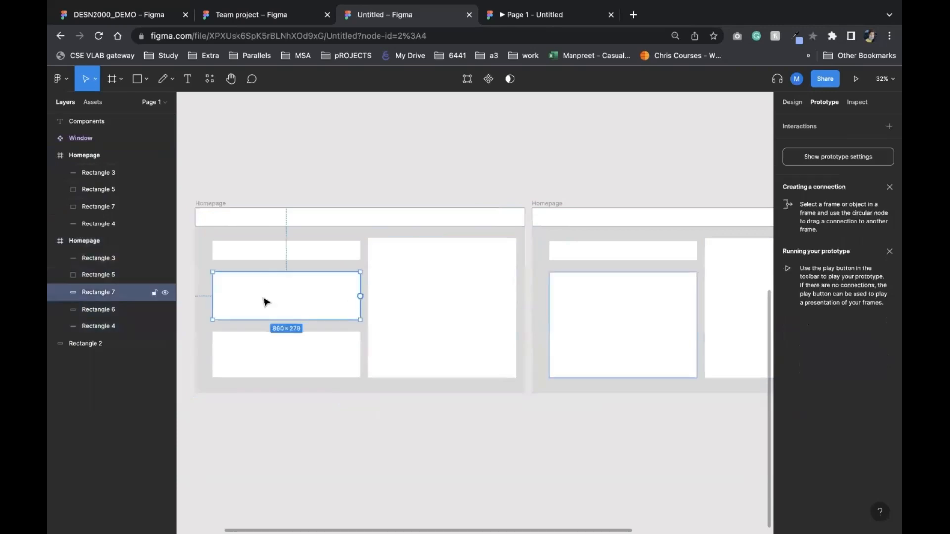
drag(360, 296, 550, 276)
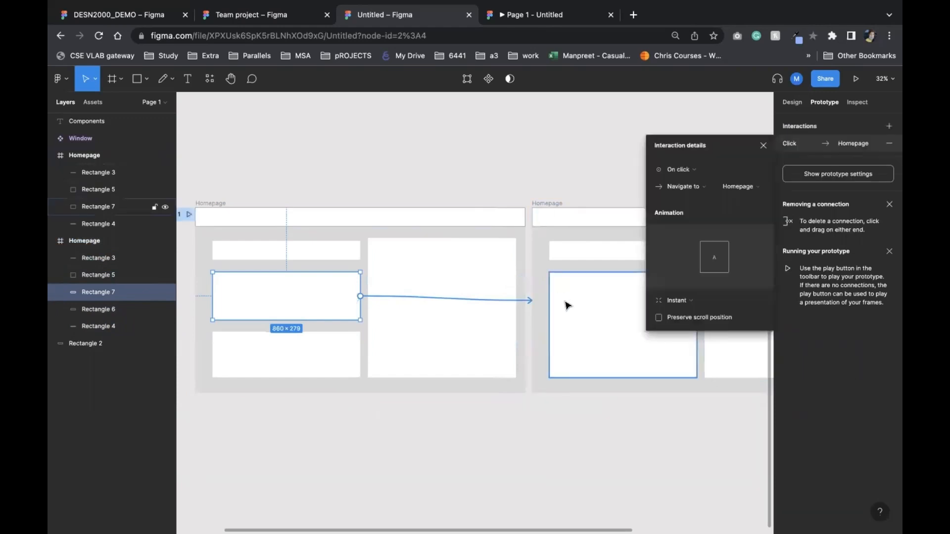
Step: Set the interaction to On click and Navigate to, with the duplicated Homepage frame as its destination
click(695, 168)
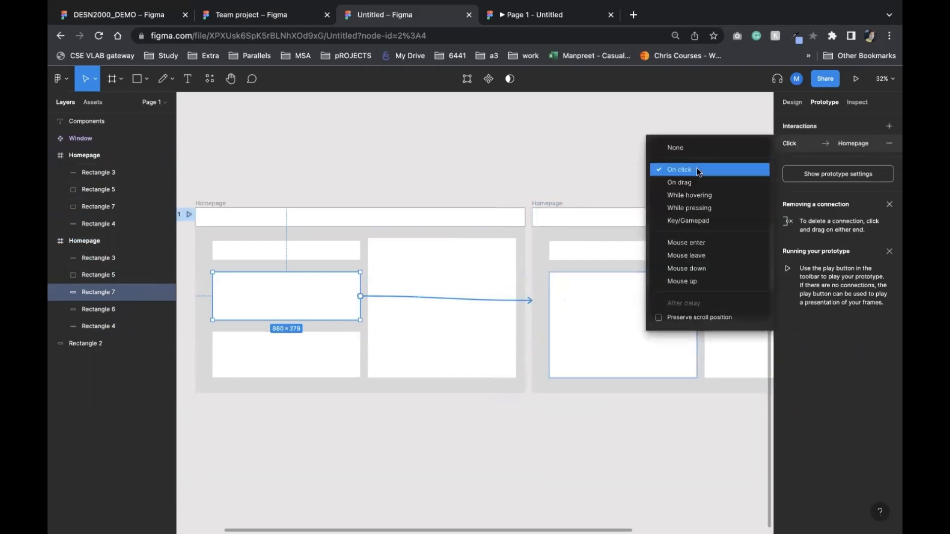
click(688, 170)
click(682, 186)
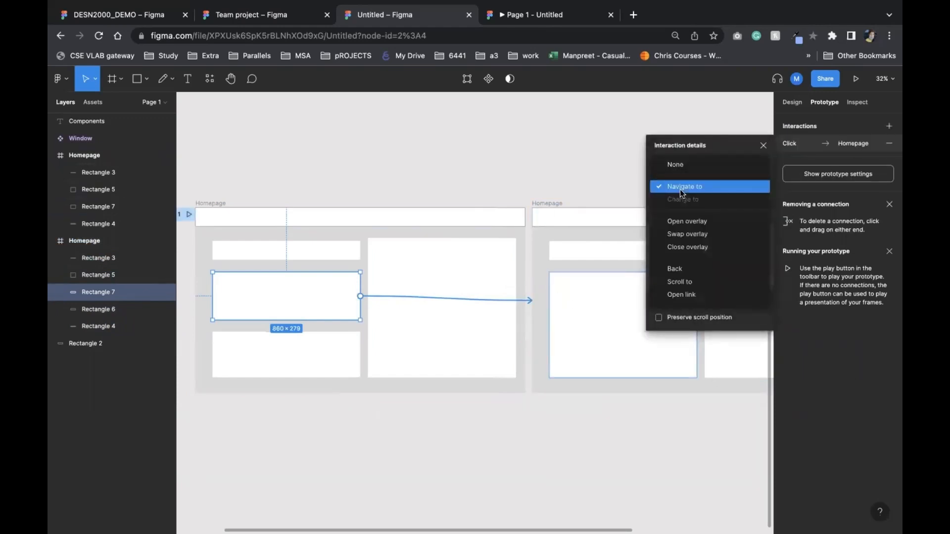
click(679, 189)
click(747, 185)
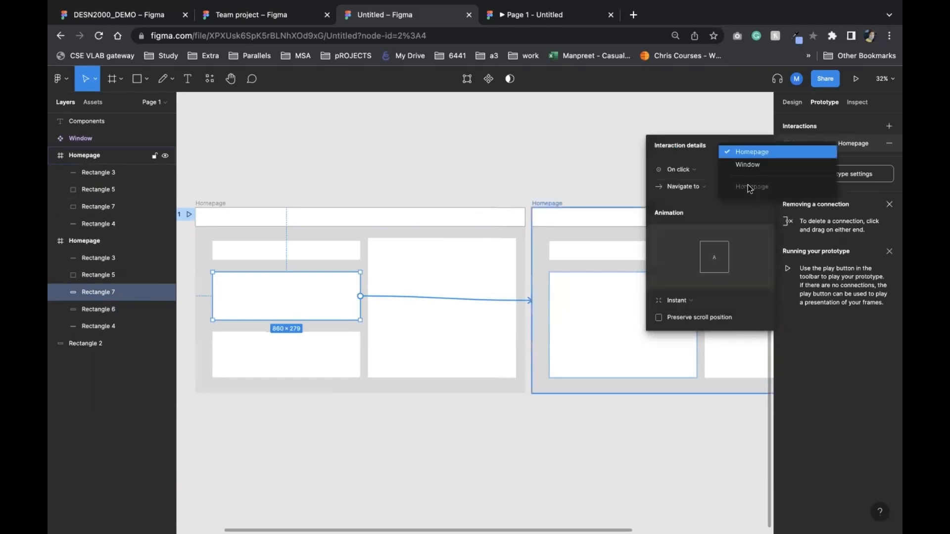
click(765, 153)
Step: Rename the duplicated Homepage frame as Homepage combine
click(550, 203)
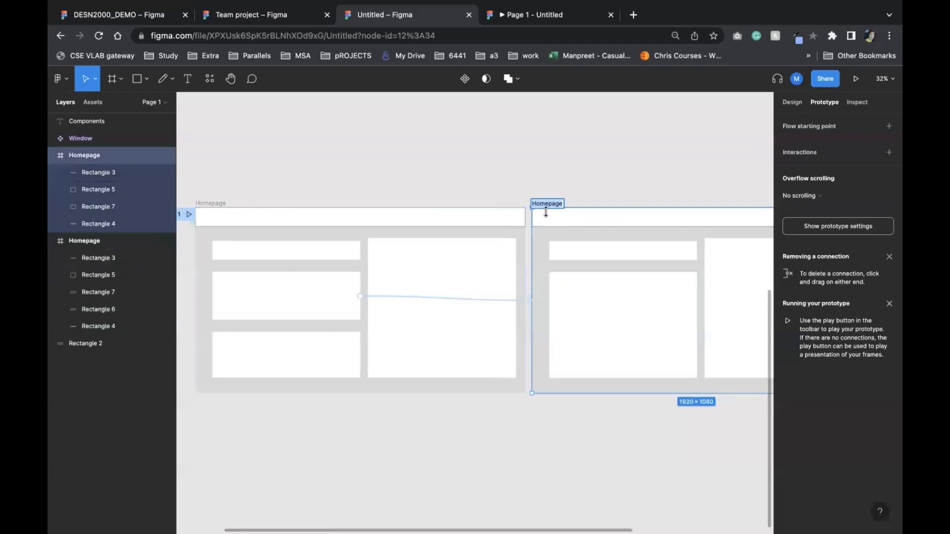
double_click(546, 205)
click(428, 177)
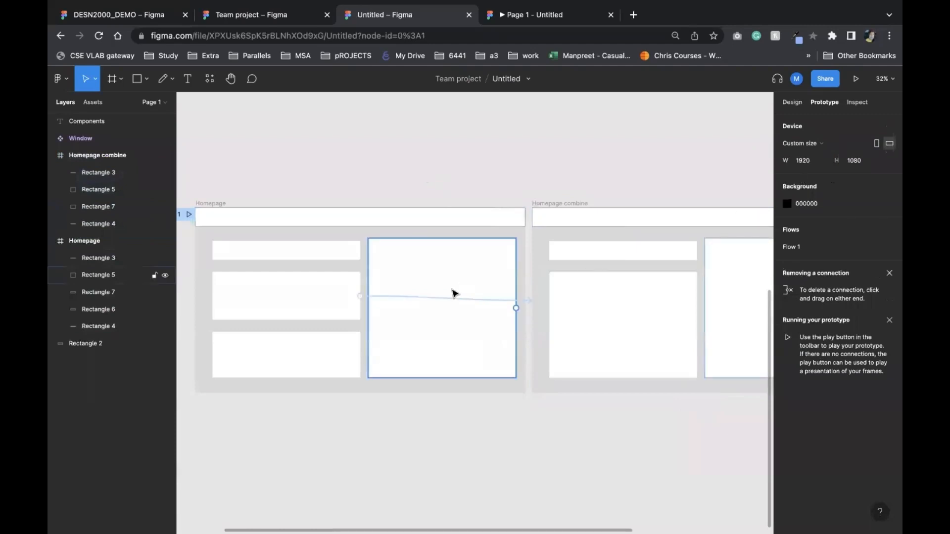
Step: Check which destination frame is chosen for the prototype connection from the middle stacked rectangle in Homepage
click(489, 300)
click(752, 187)
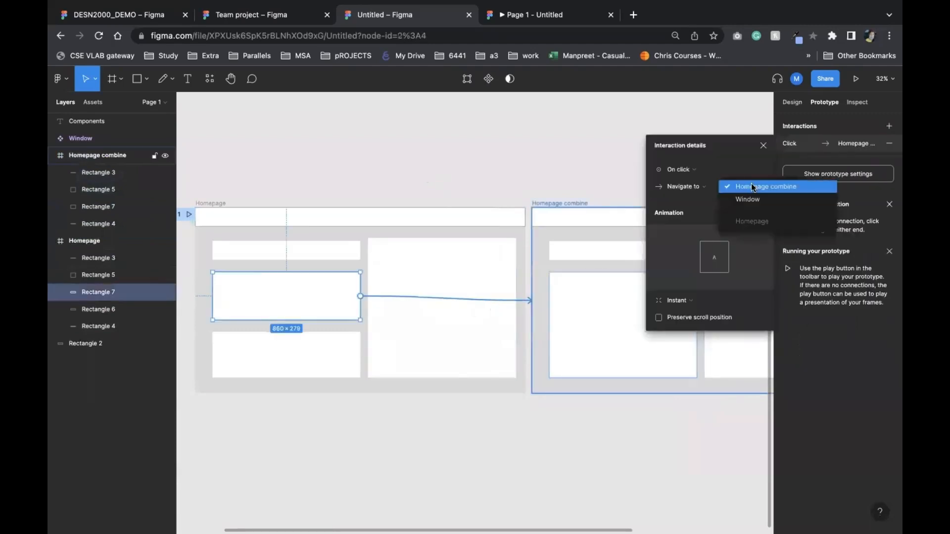
click(512, 182)
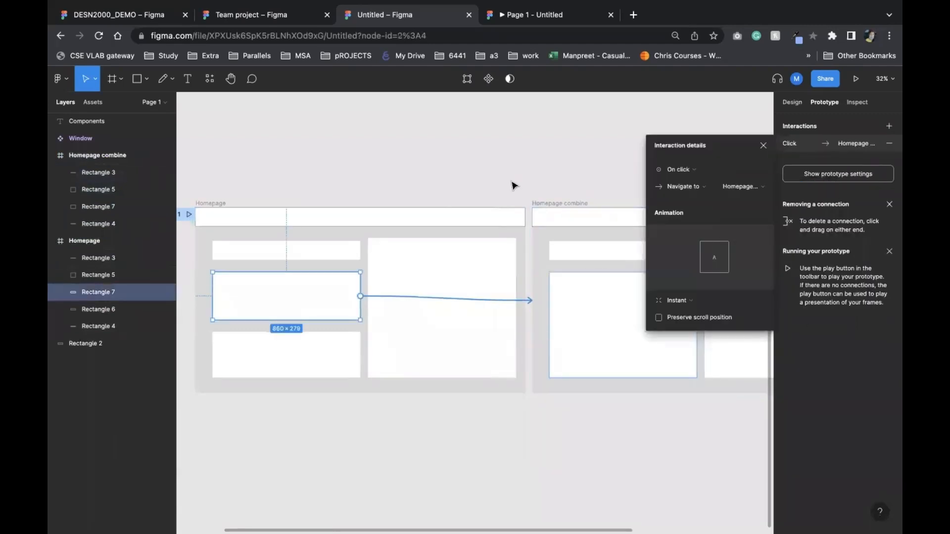
Step: Preview the prototype and follow the link on the middle stacked rectangle to the second page
click(531, 20)
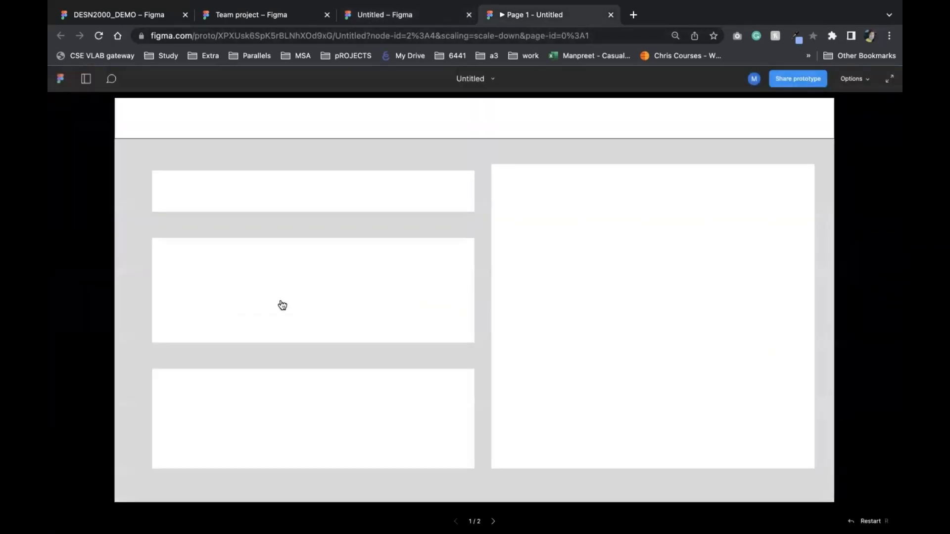
click(364, 227)
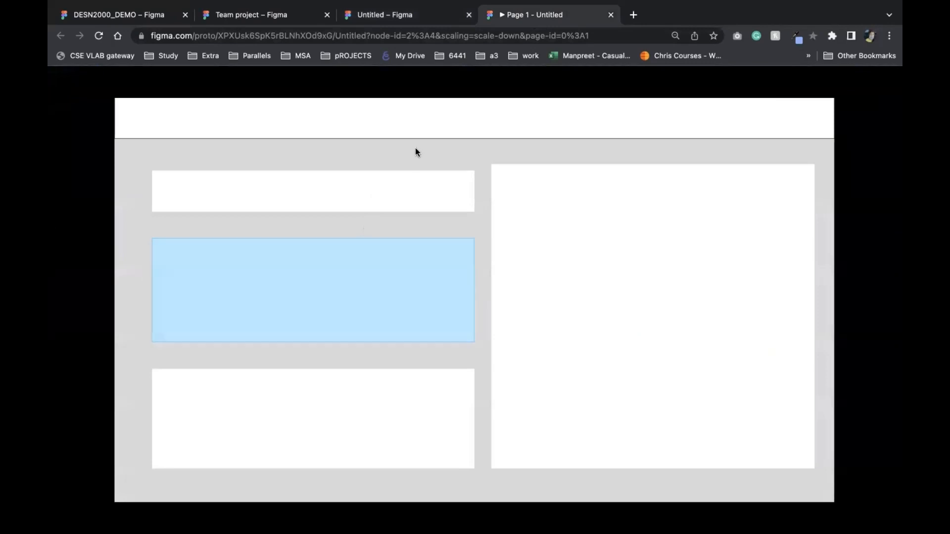
click(145, 196)
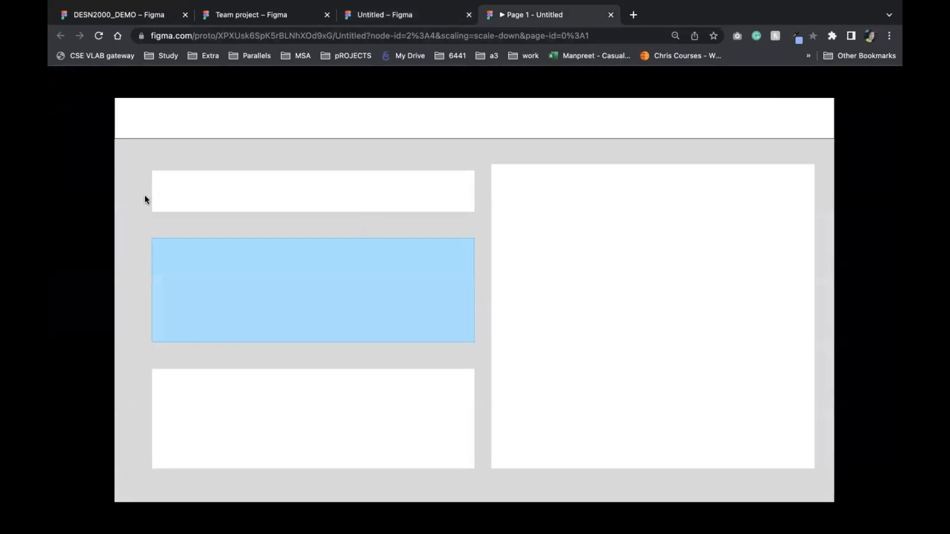
click(219, 280)
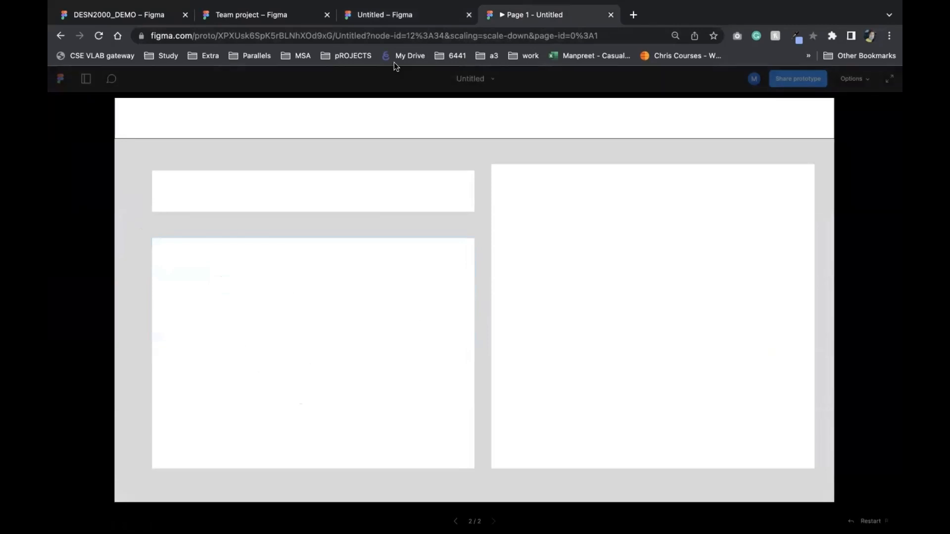
Step: Return to the design file and set the connection's animation to Smart animate
click(384, 15)
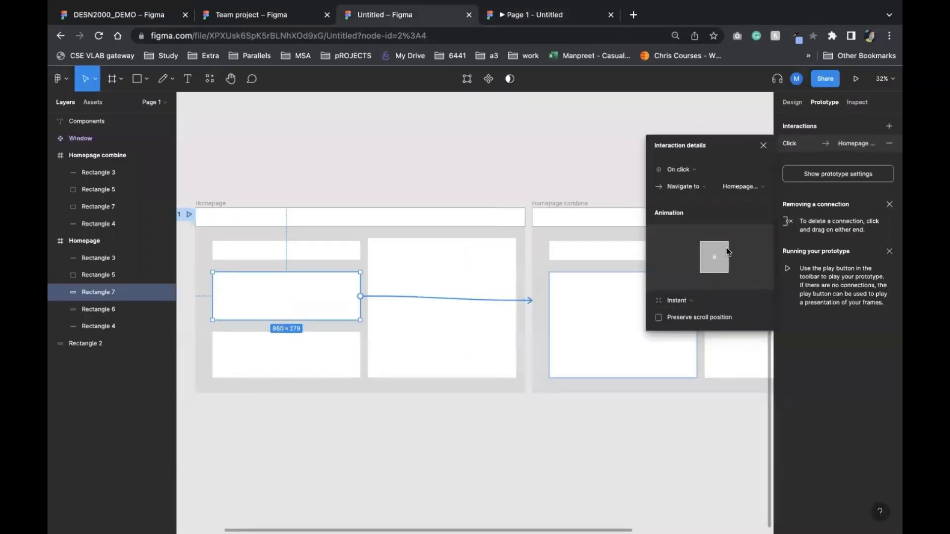
click(685, 301)
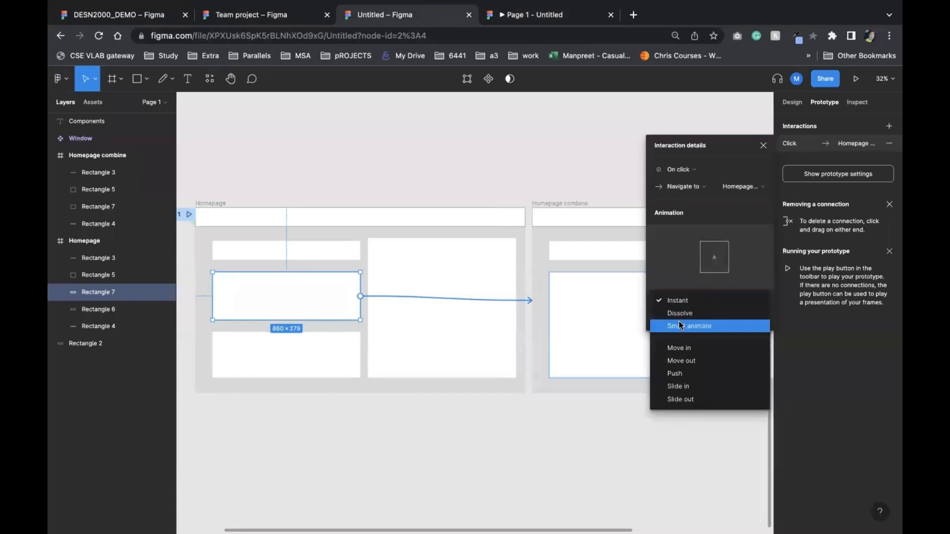
click(685, 325)
click(513, 159)
Step: Replay the prototype from the first page and test the middle rectangle's link with the new animation
click(535, 35)
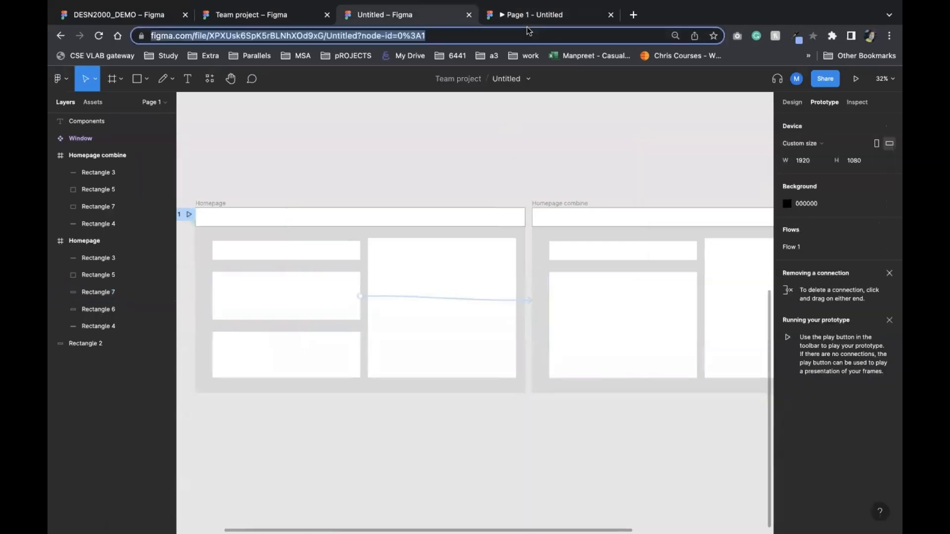
mouse_move(525, 14)
click(513, 47)
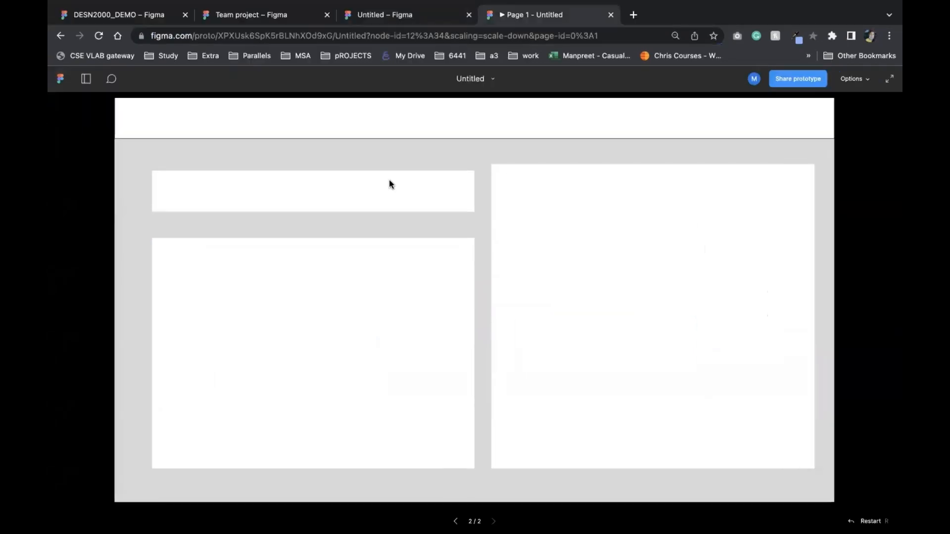
click(61, 34)
click(282, 284)
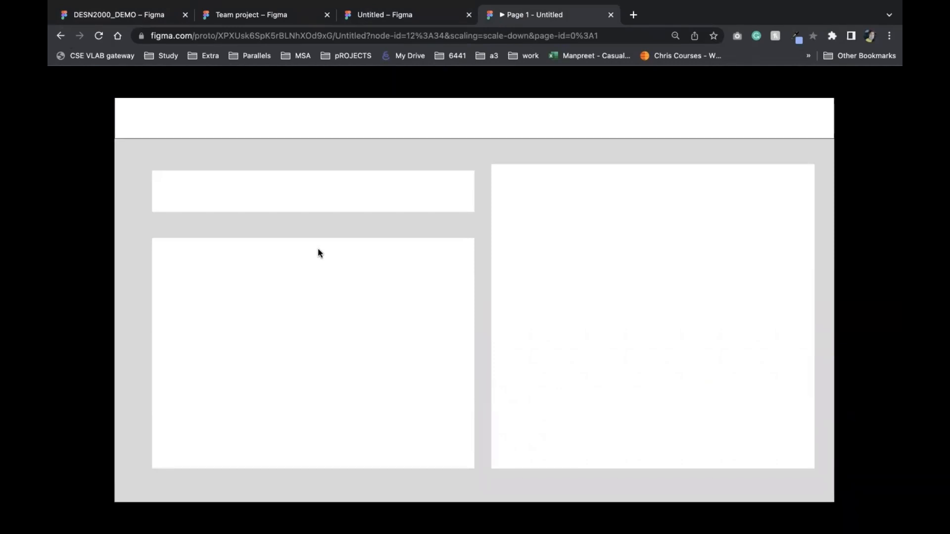
Step: Back in the design file, examine the easing options available for the connection's Smart animate transition
click(418, 19)
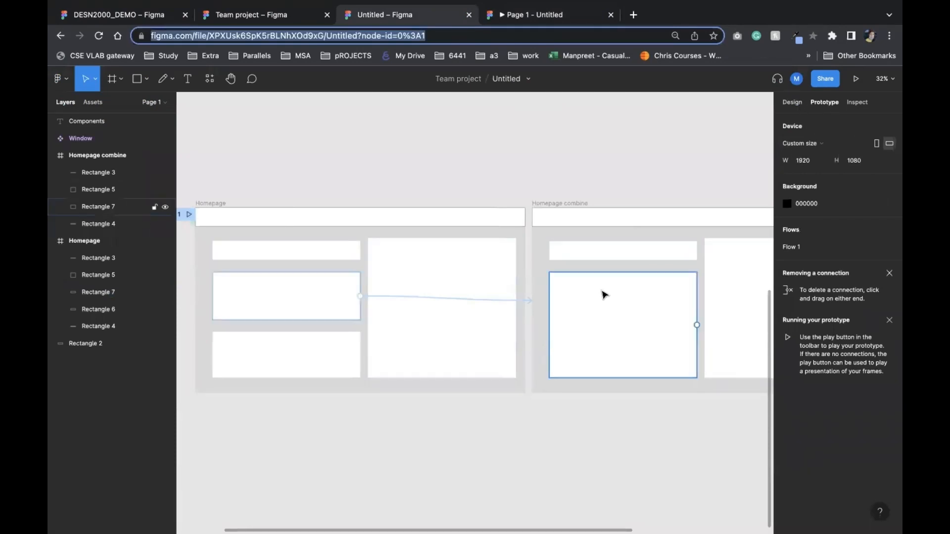
click(524, 301)
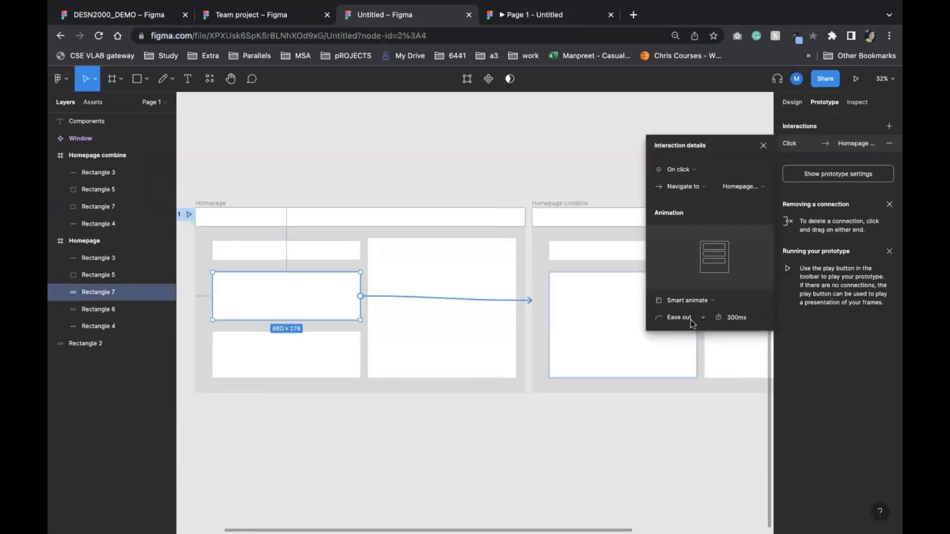
click(690, 319)
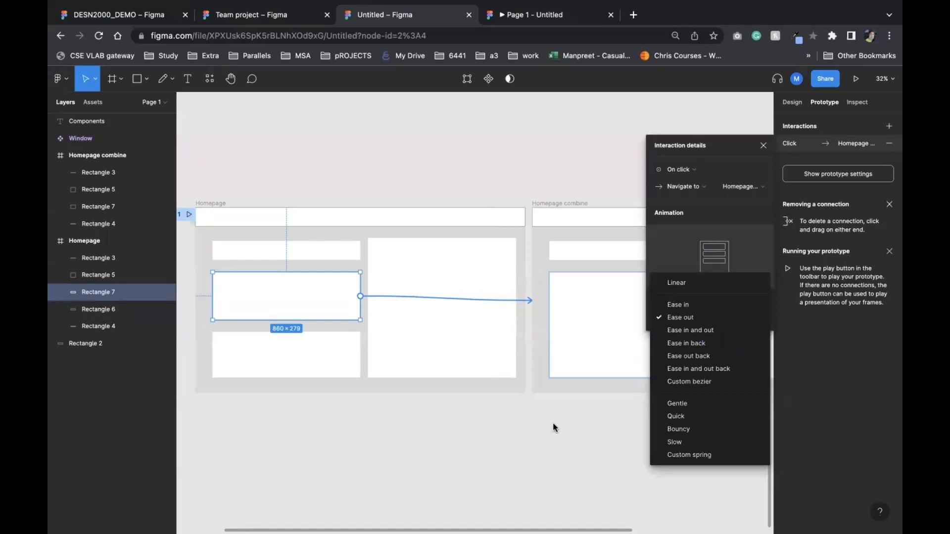
click(529, 432)
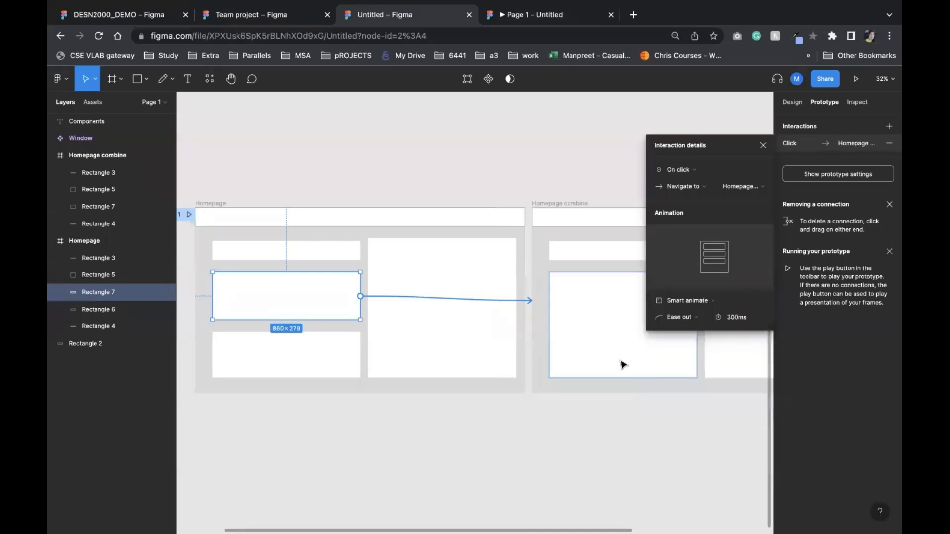
Step: Close the interaction details and delete the prototype connection between Homepage and Homepage combine
click(764, 147)
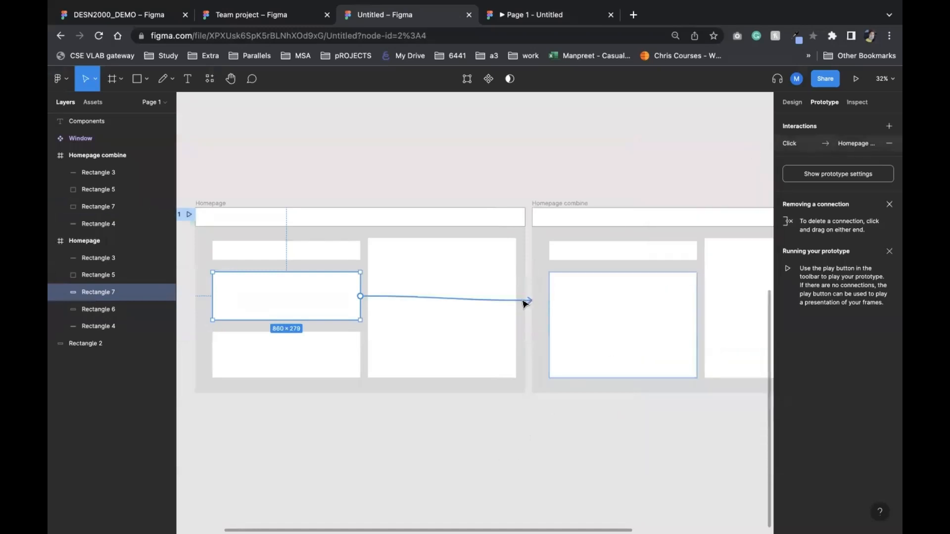
click(524, 302)
key(Delete)
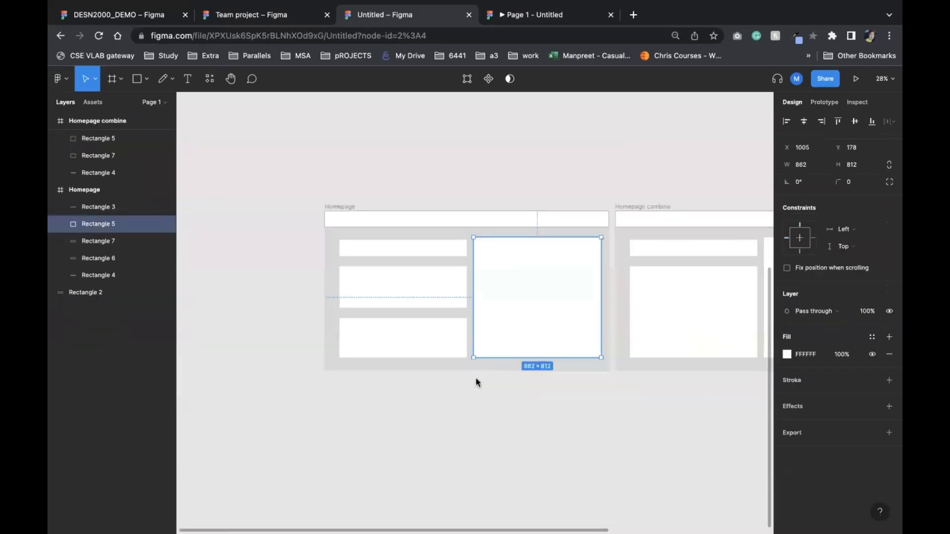
click(441, 317)
click(448, 292)
click(447, 251)
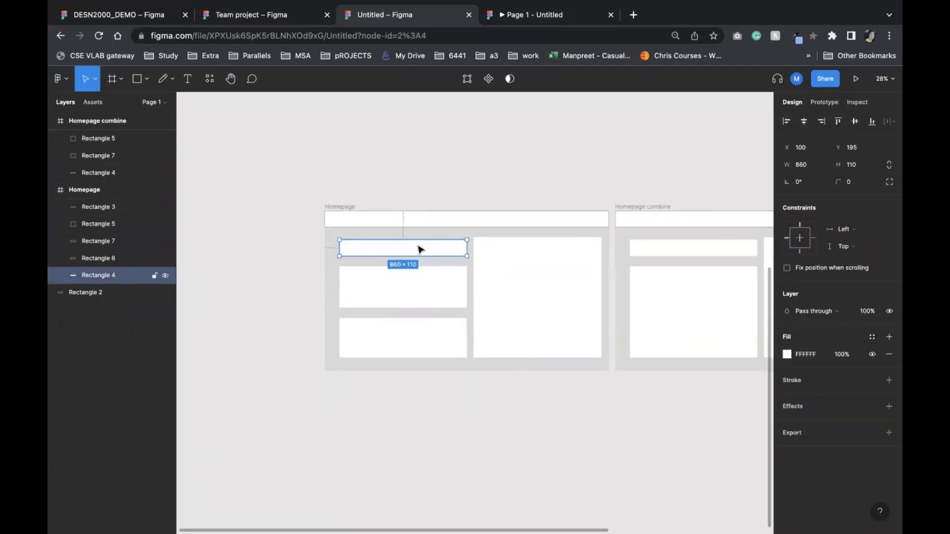
click(360, 222)
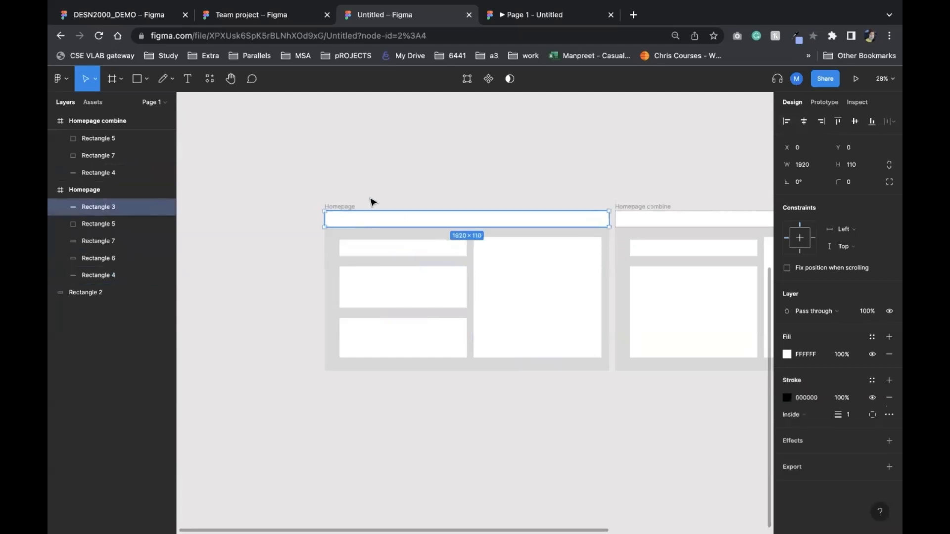
Step: Rename the original Homepage frame as dASHBOARD
scroll(371, 200, up, 5)
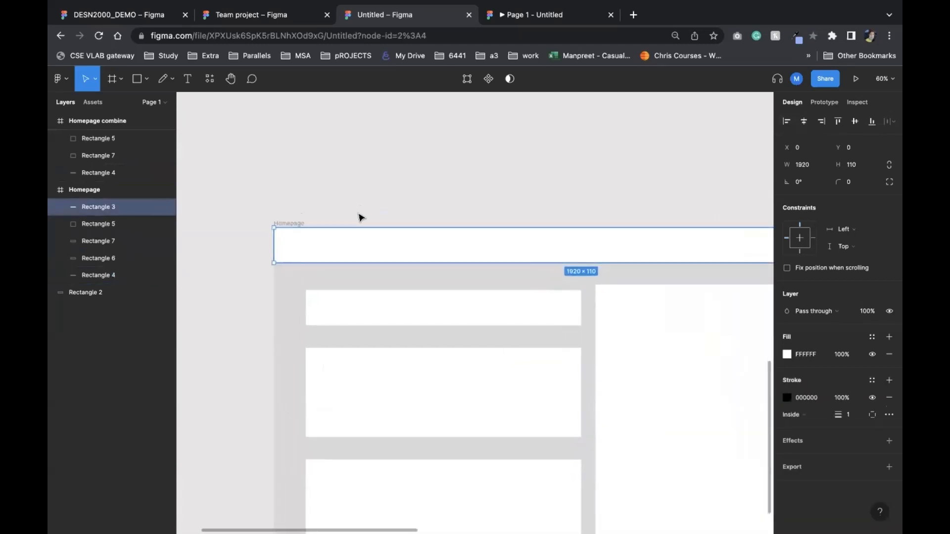
scroll(361, 217, down, 3)
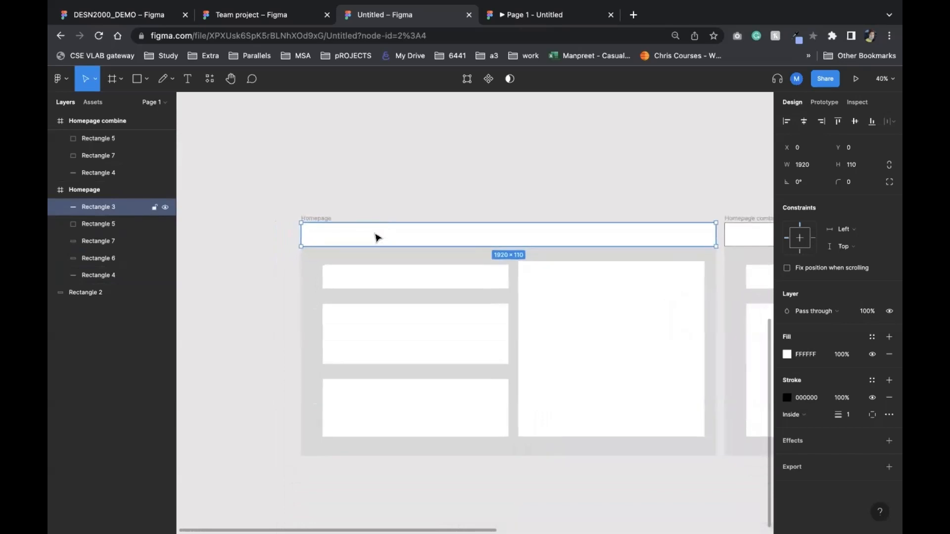
click(314, 218)
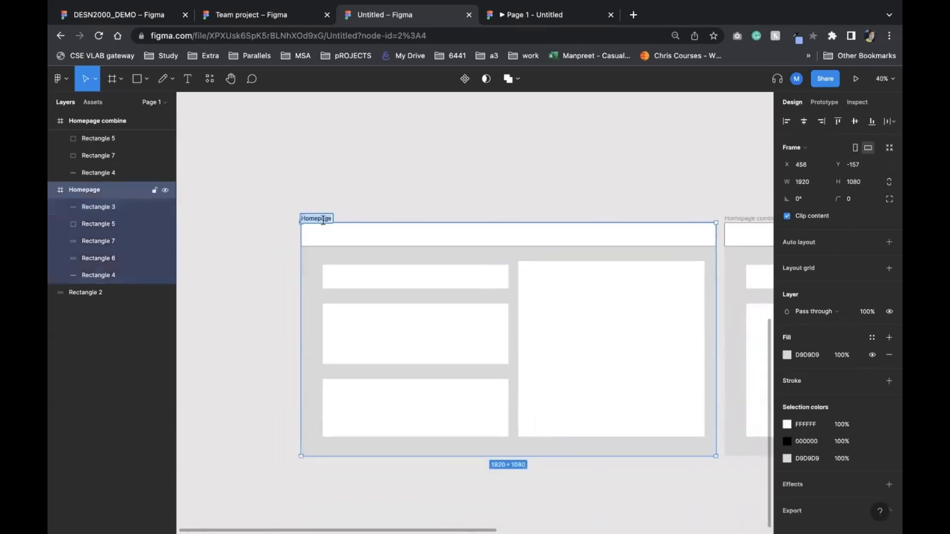
text(dASHBOARD)
click(371, 203)
Step: Rename the Homepage combine frame as People
scroll(371, 203, right, 8)
click(505, 209)
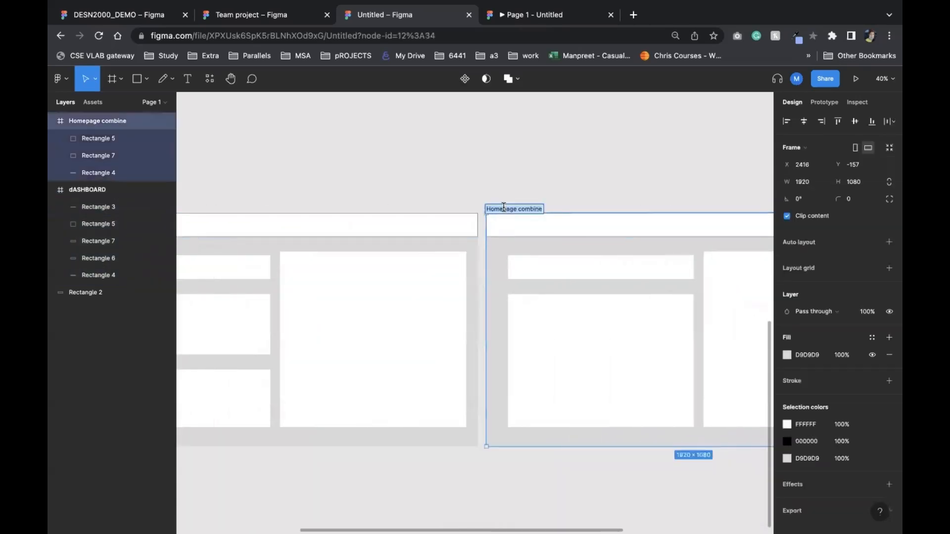
text(P)
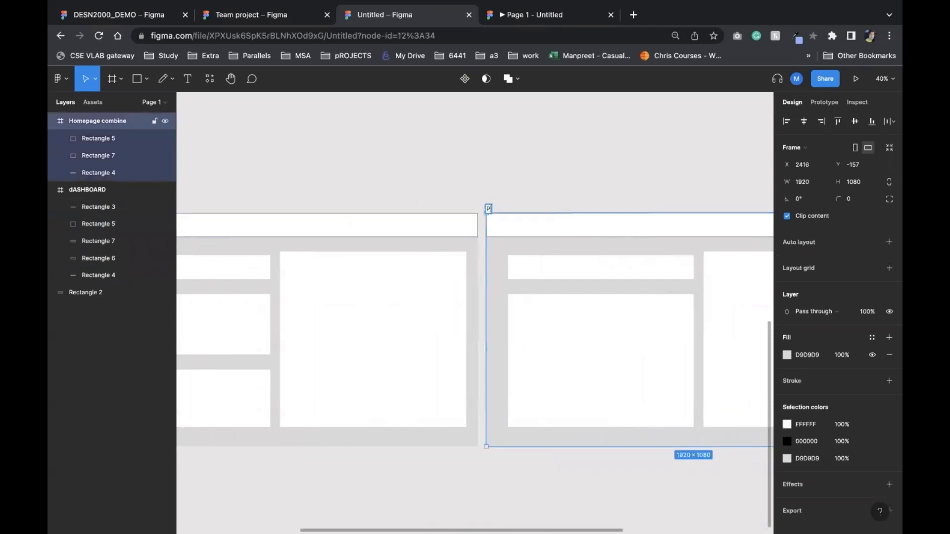
text(eople)
click(562, 200)
Step: Duplicate the whole People frame by copying and pasting it
scroll(562, 200, right, 3)
scroll(561, 200, down, 1)
scroll(559, 200, down, 3)
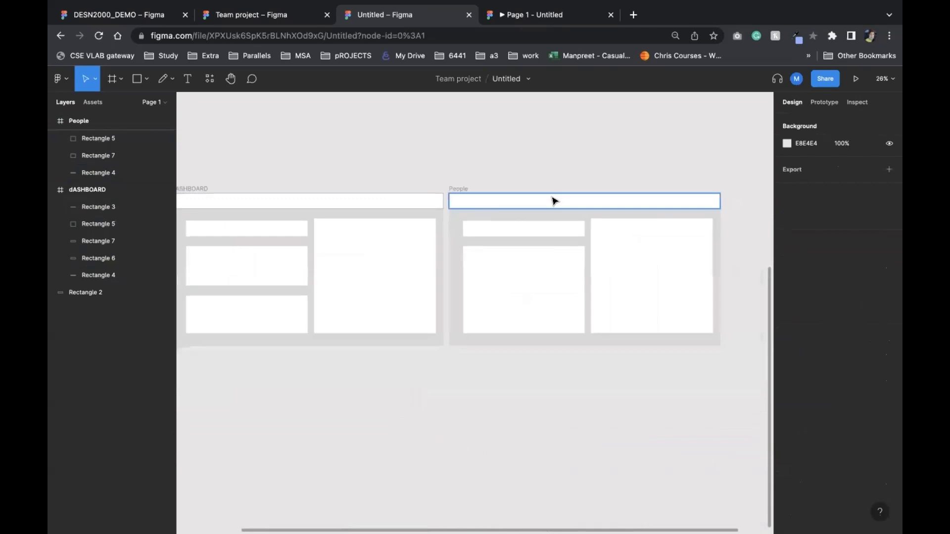
click(553, 201)
click(459, 188)
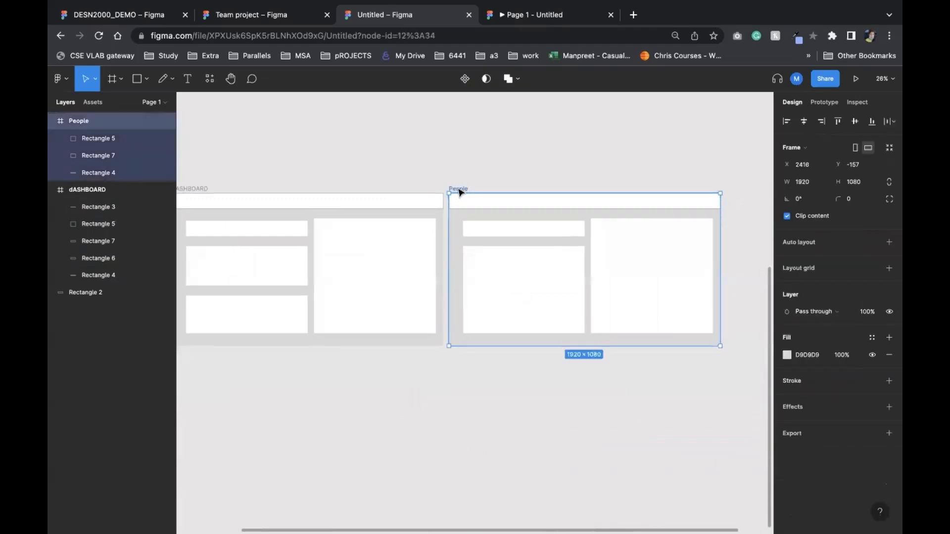
key(ctrl+c)
key(ctrl+v)
Step: Rename the pasted copy of the People frame as Projects
scroll(495, 192, right, 5)
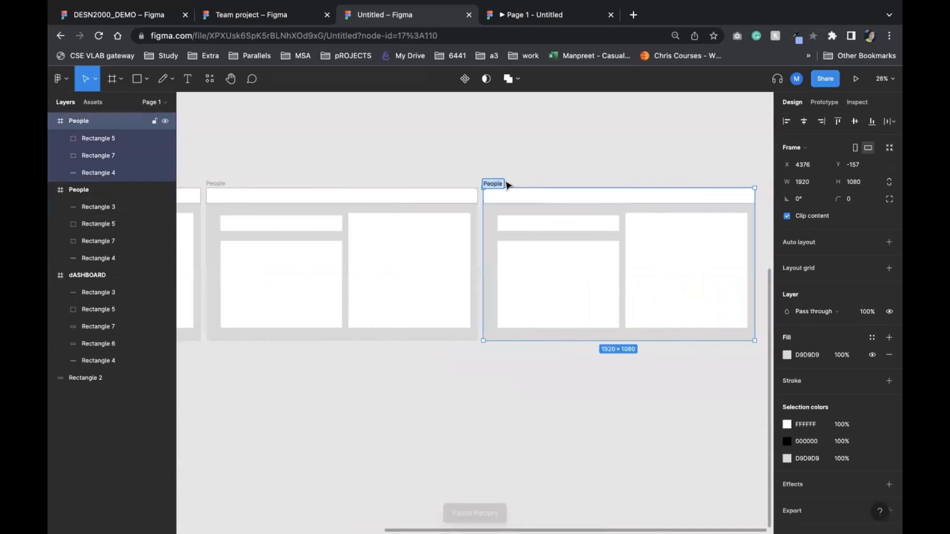
double_click(507, 184)
text(Projects)
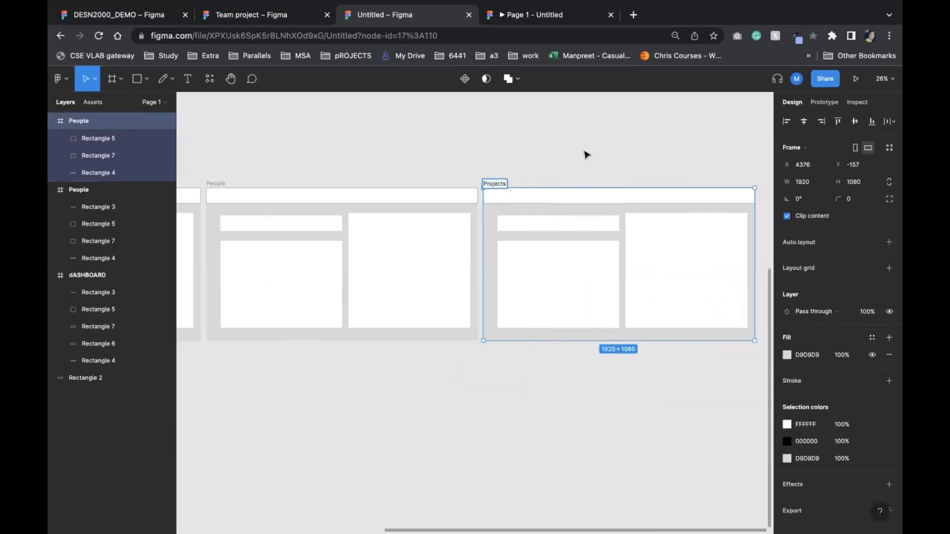
Step: Delete the three content rectangles from the Projects frame, keeping only its header bar
click(566, 221)
key(Delete)
click(566, 248)
key(Delete)
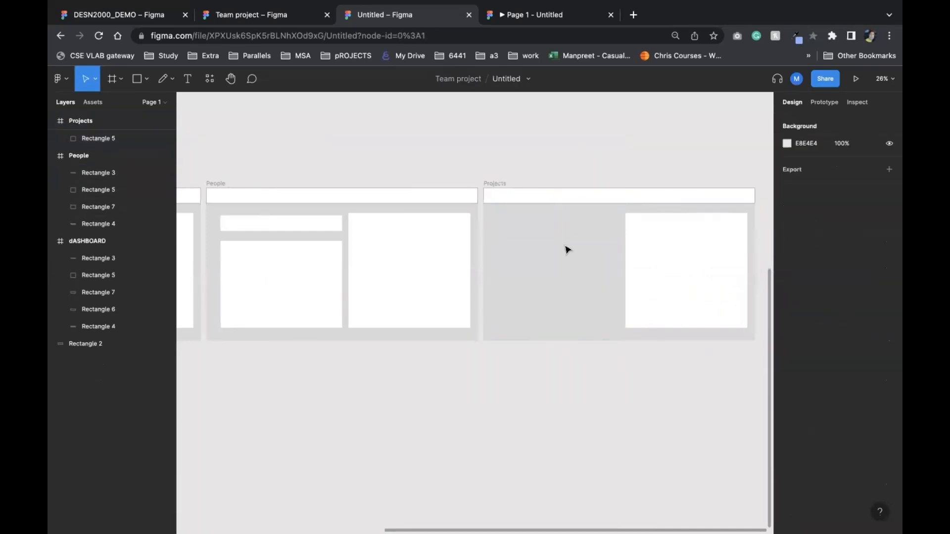
click(644, 239)
key(Delete)
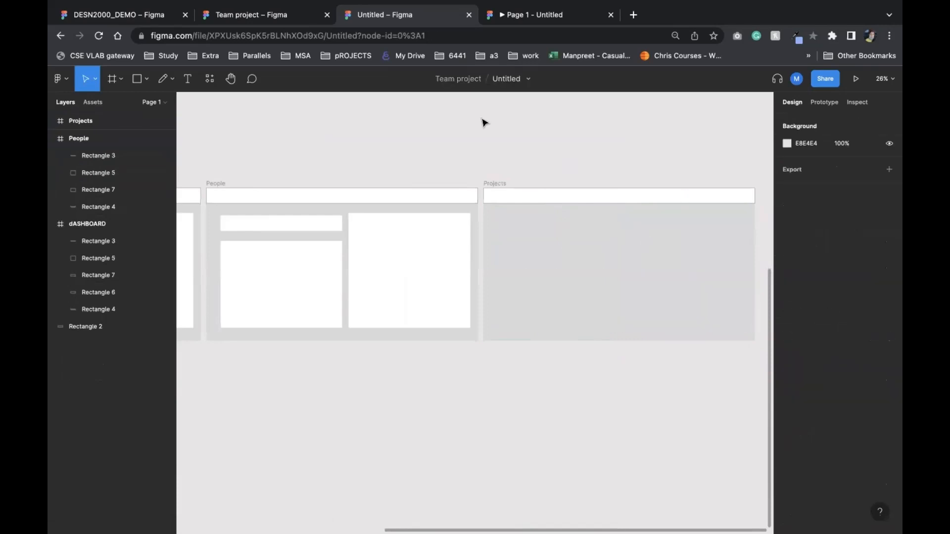
Step: Examine the content rectangles of the dashboard and People frames and their design and prototype settings
scroll(484, 122, left, 10)
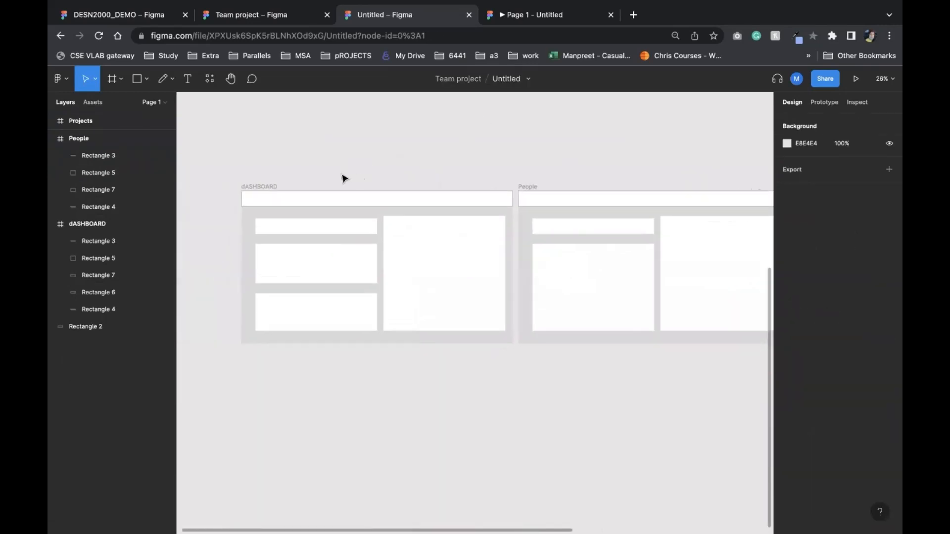
scroll(345, 178, right, 5)
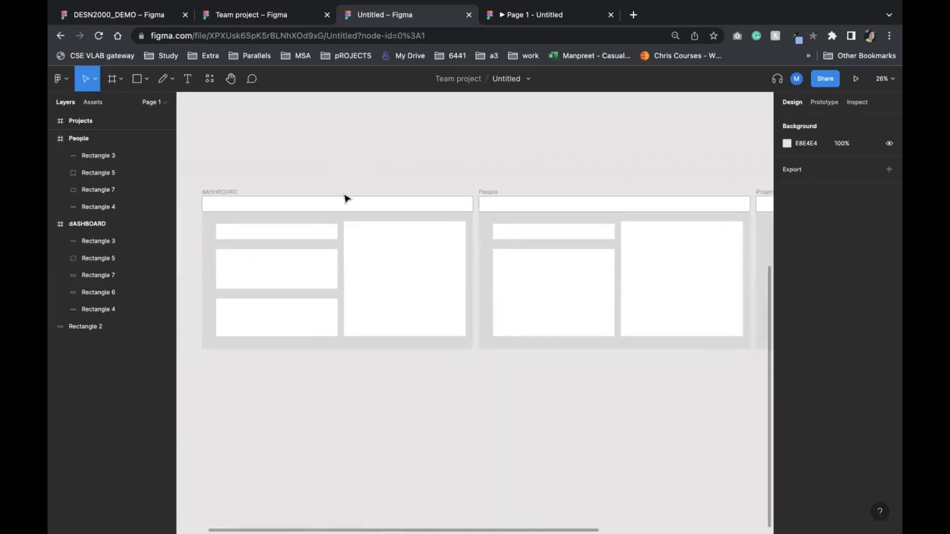
click(532, 311)
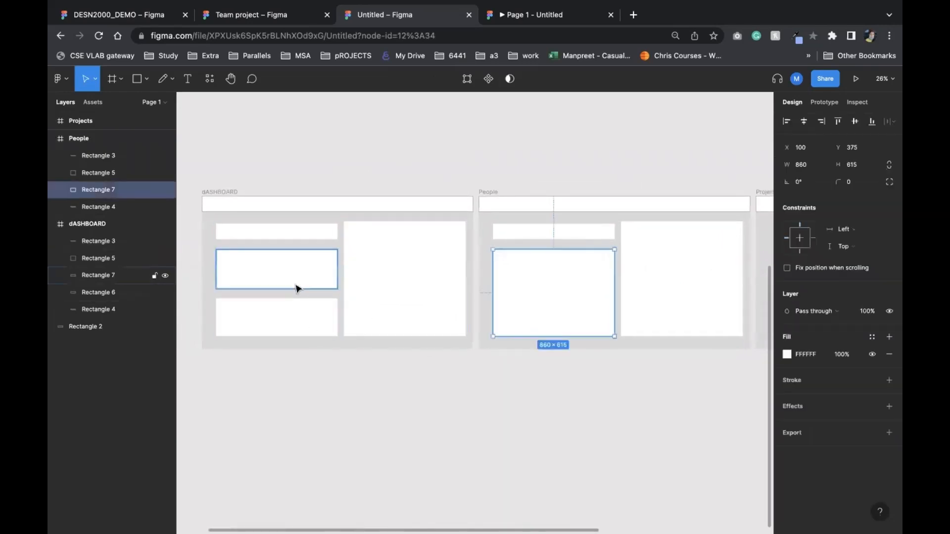
click(296, 285)
click(829, 103)
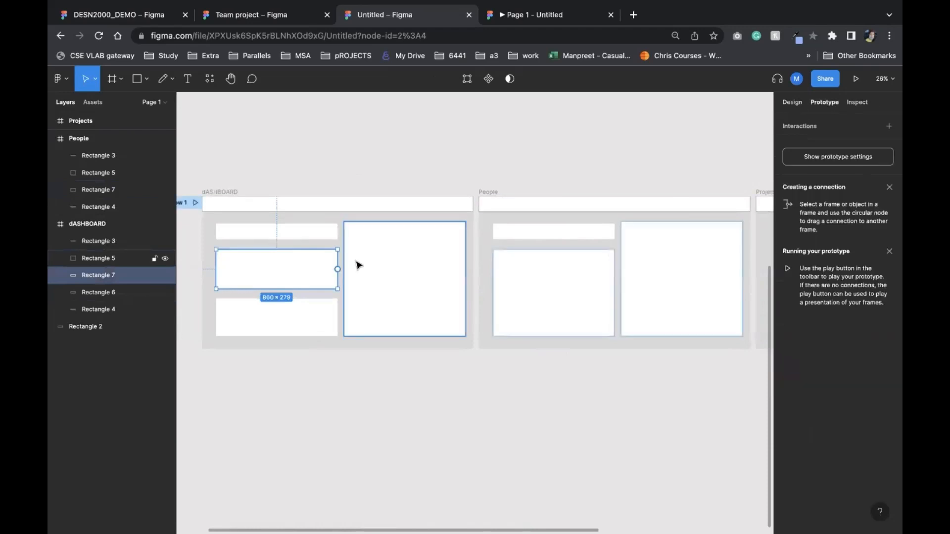
click(524, 284)
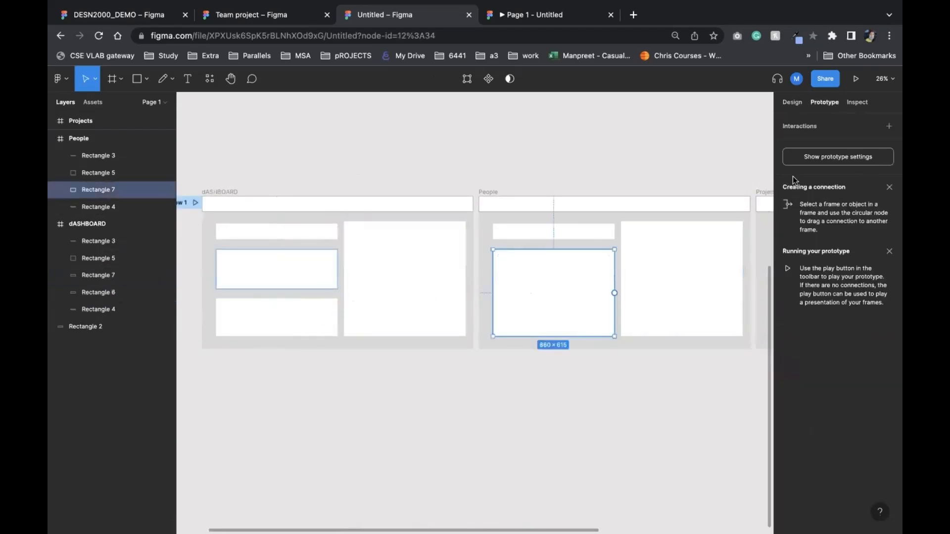
click(792, 102)
scroll(332, 226, left, 2)
scroll(331, 226, up, 1)
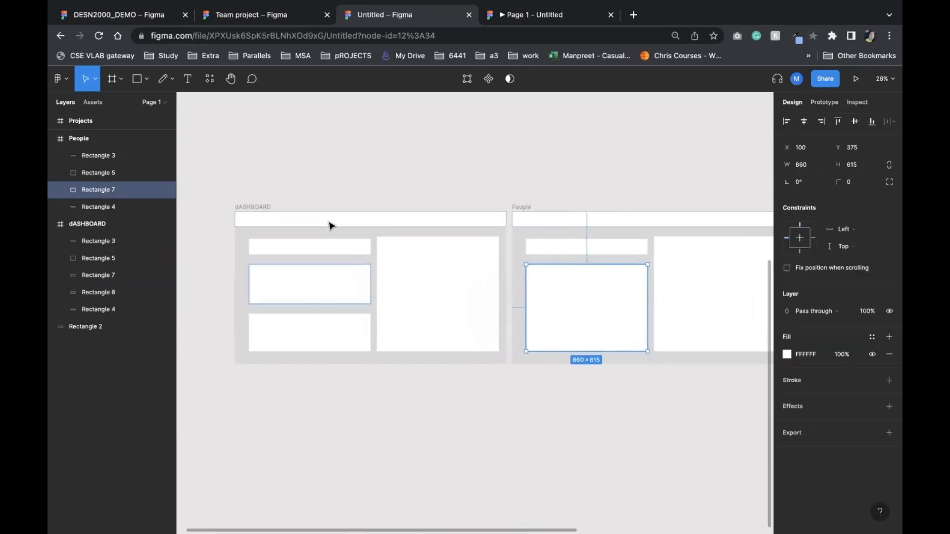
Step: Try linking the dashboard's middle left-hand rectangle to the People frame, and remove its interactions again
click(343, 283)
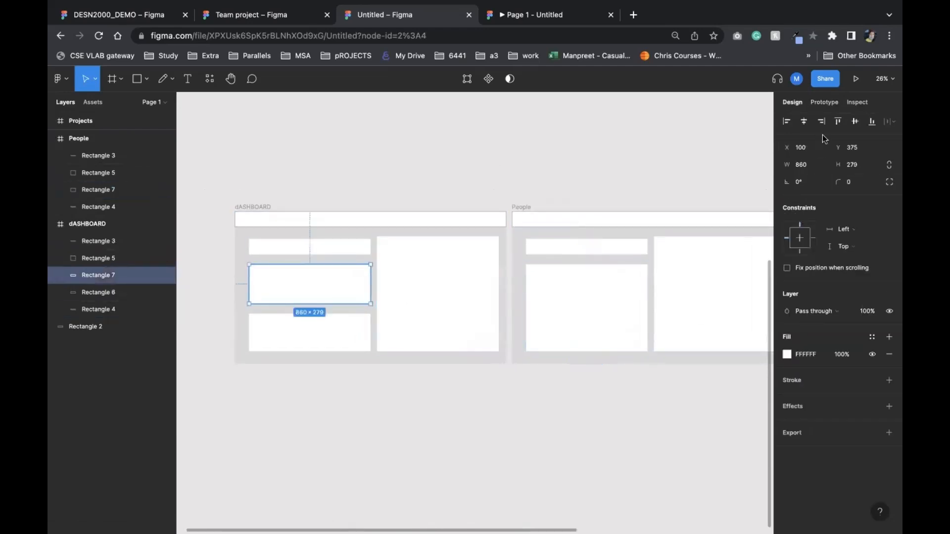
click(825, 102)
drag(371, 285, 529, 303)
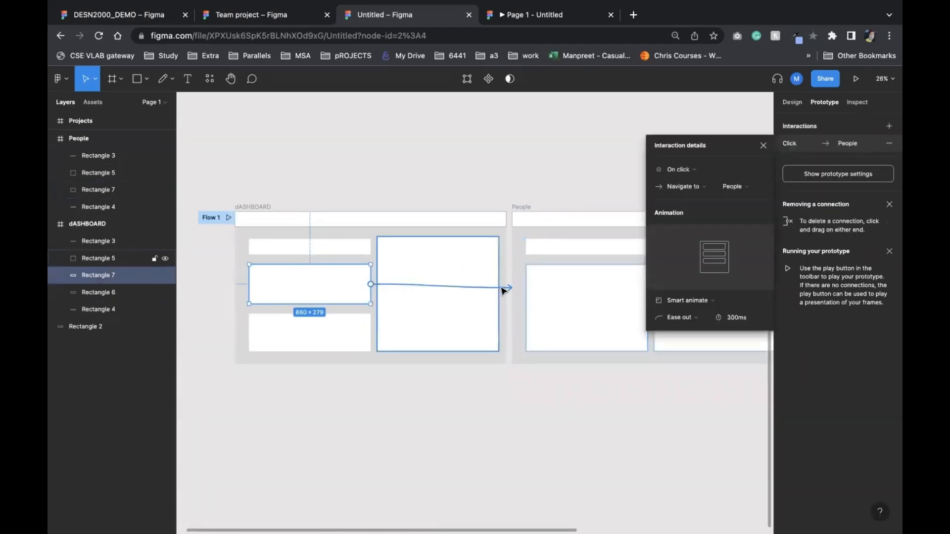
key(super+z)
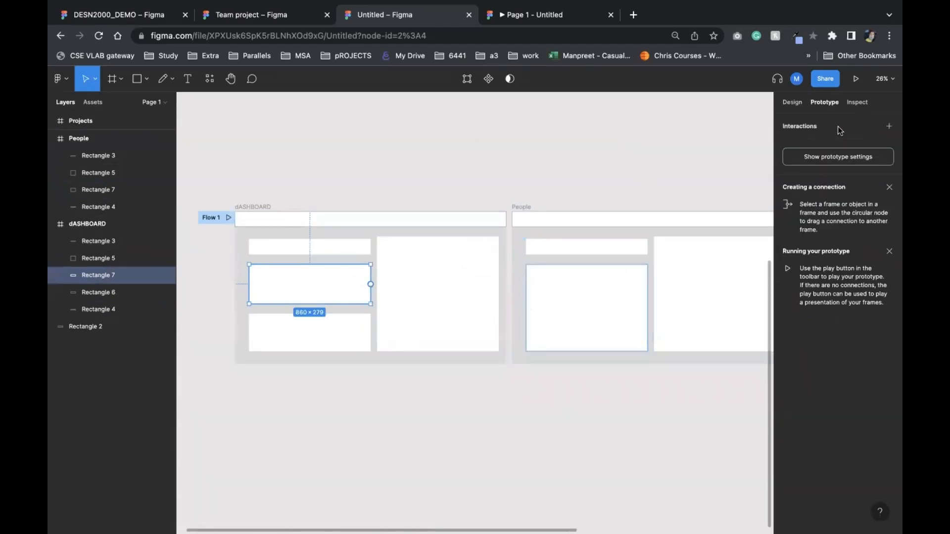
click(889, 127)
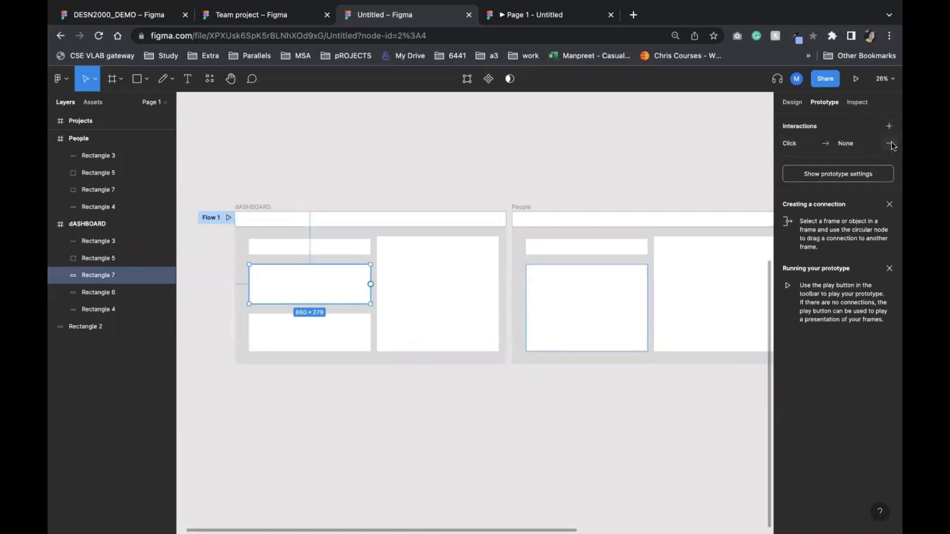
click(889, 146)
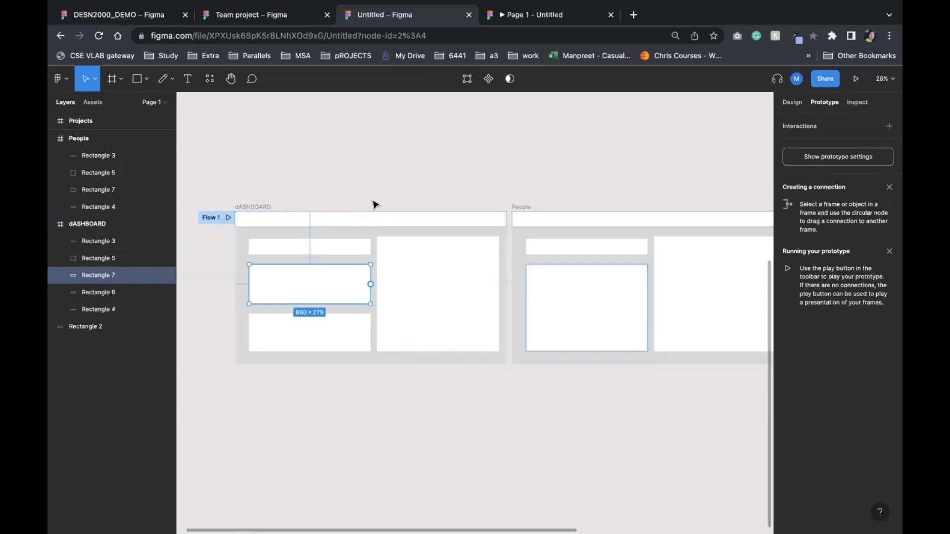
Step: Add a "Dashabord" text label about 258 × 75 and place it at the left end of the dashboard frame's header bar
click(337, 190)
click(188, 79)
drag(249, 139, 337, 157)
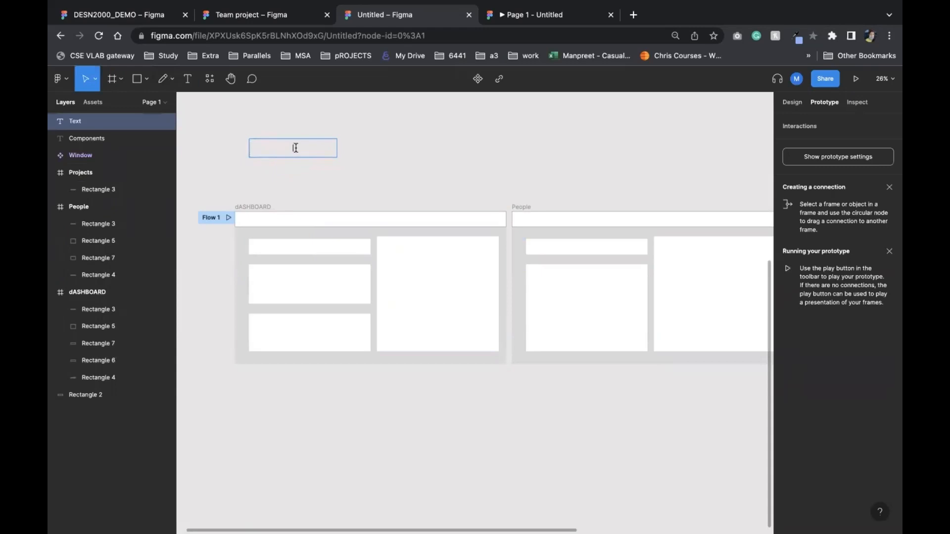
text(Dashabord)
key(Escape)
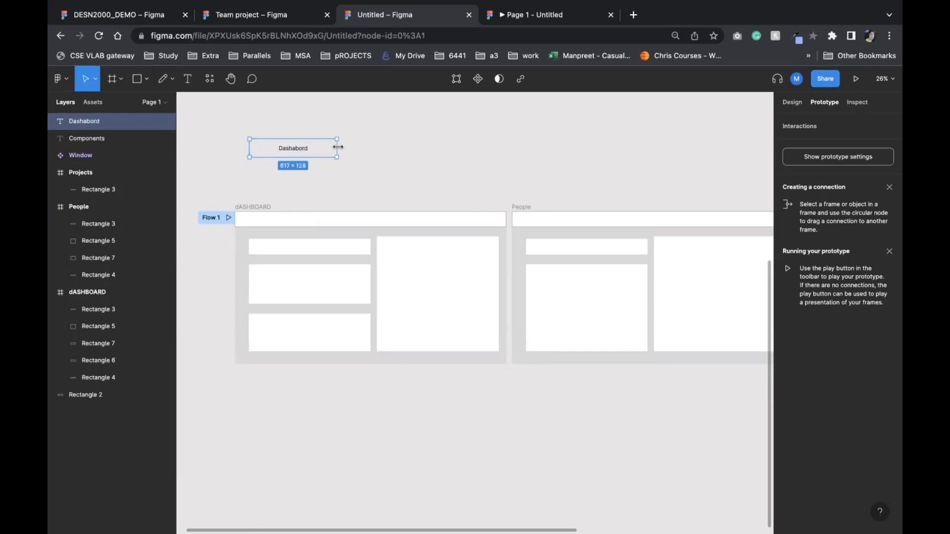
drag(337, 147, 286, 147)
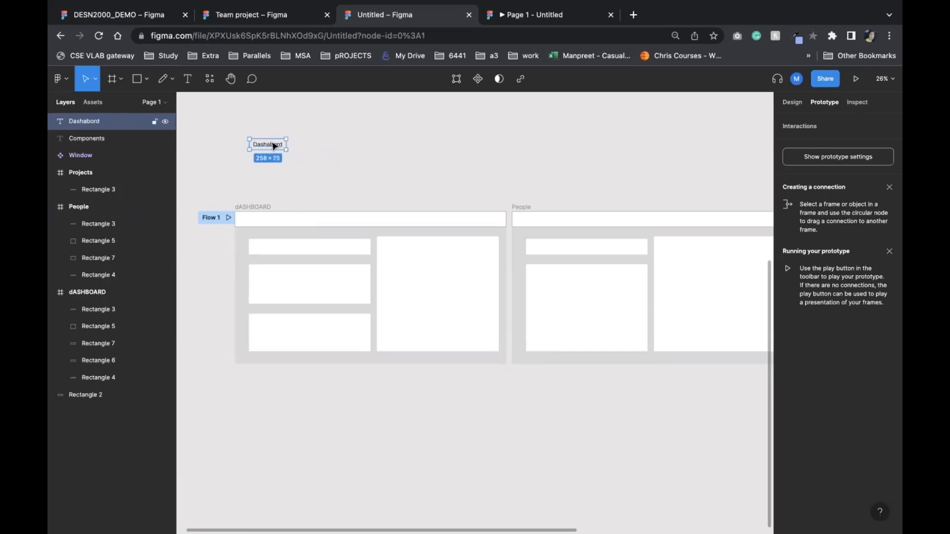
drag(273, 150, 301, 223)
Step: Paste a copy of the header label beside the first one and change its text to "People"
key(super+v)
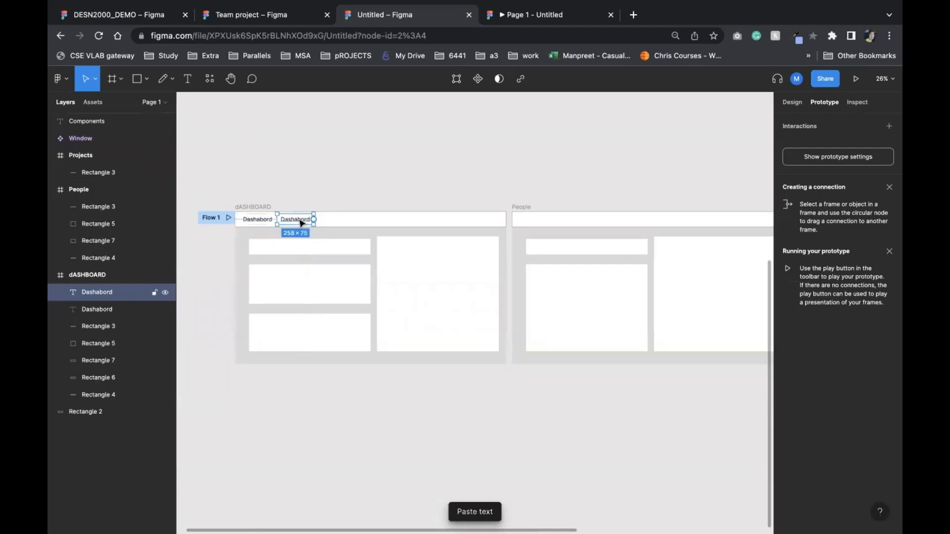
double_click(300, 222)
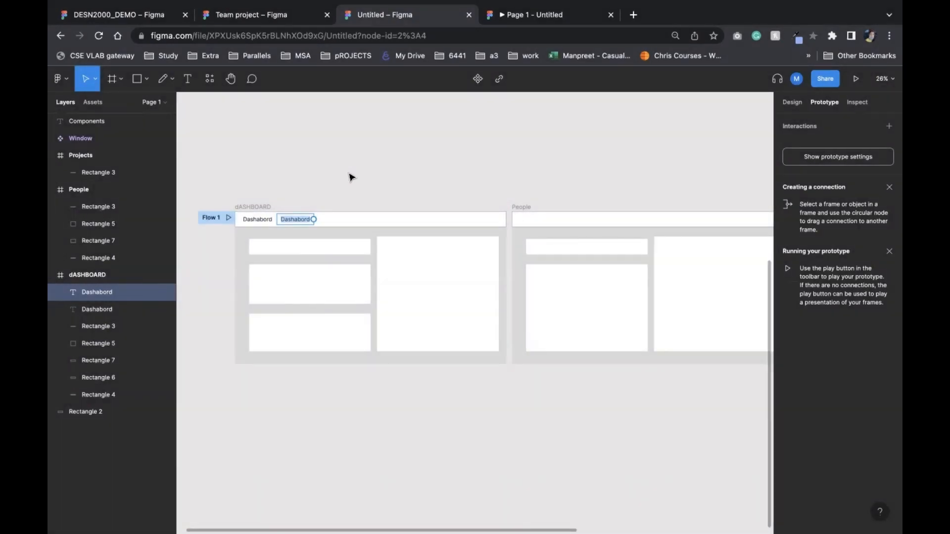
text(People)
key(Escape)
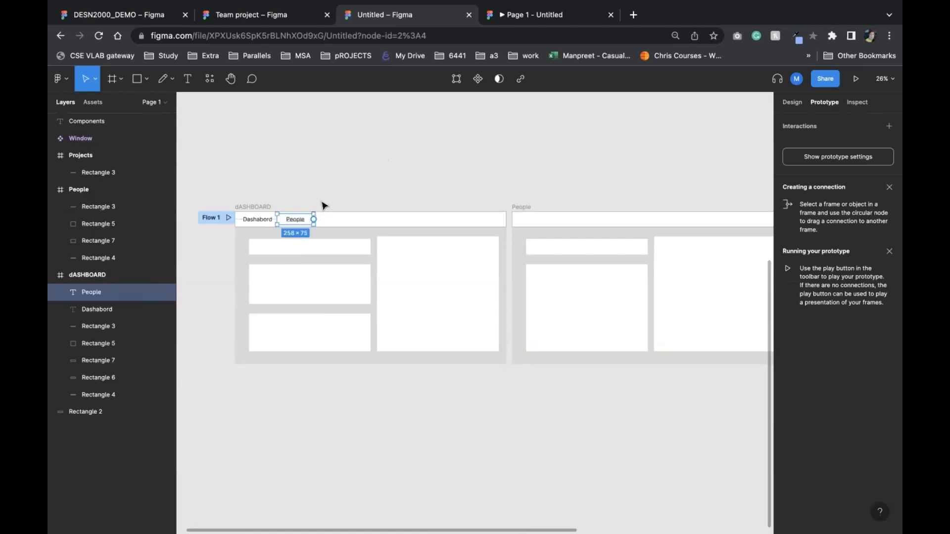
Step: Add a third copy of the label beside People in the dashboard header and change its text to "Projects"
key(super+v)
drag(301, 220, 342, 222)
double_click(341, 222)
text(P)
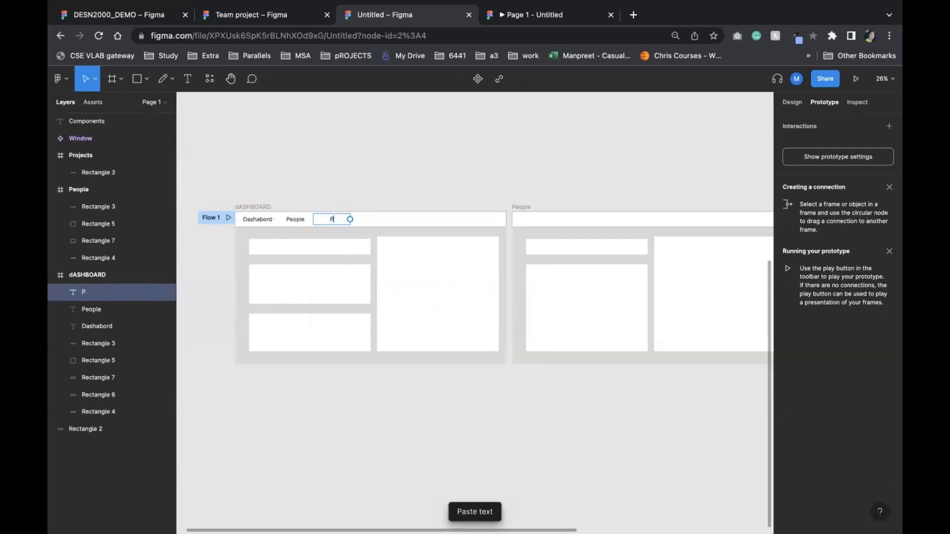
text(rojects)
key(Escape)
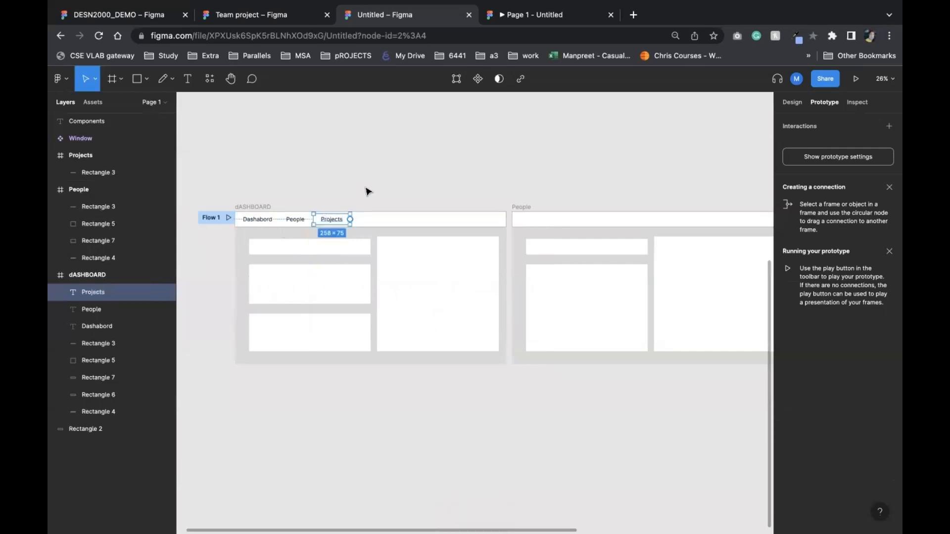
click(365, 191)
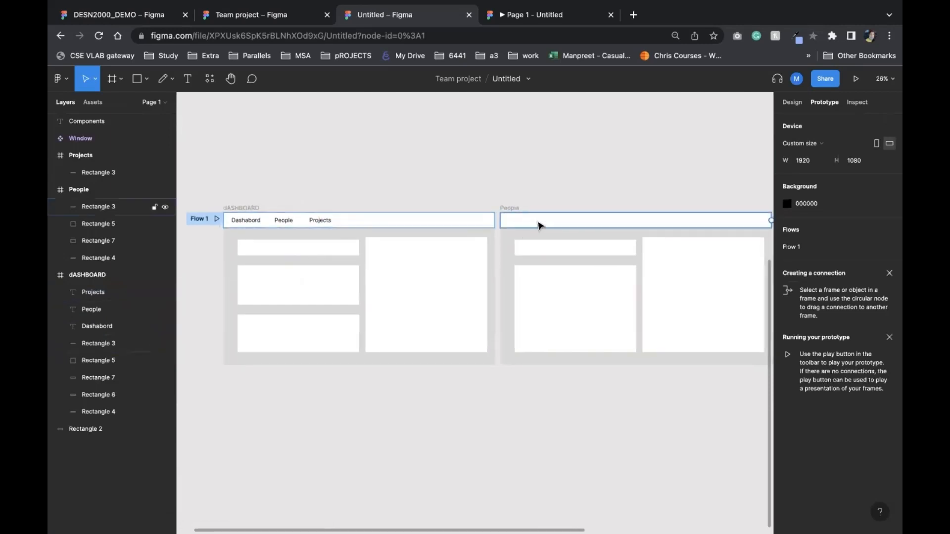
Step: Set the fill of the "Dashabord" header label to the blue document colour 2755F8
scroll(538, 224, right, 6)
scroll(530, 229, left, 6)
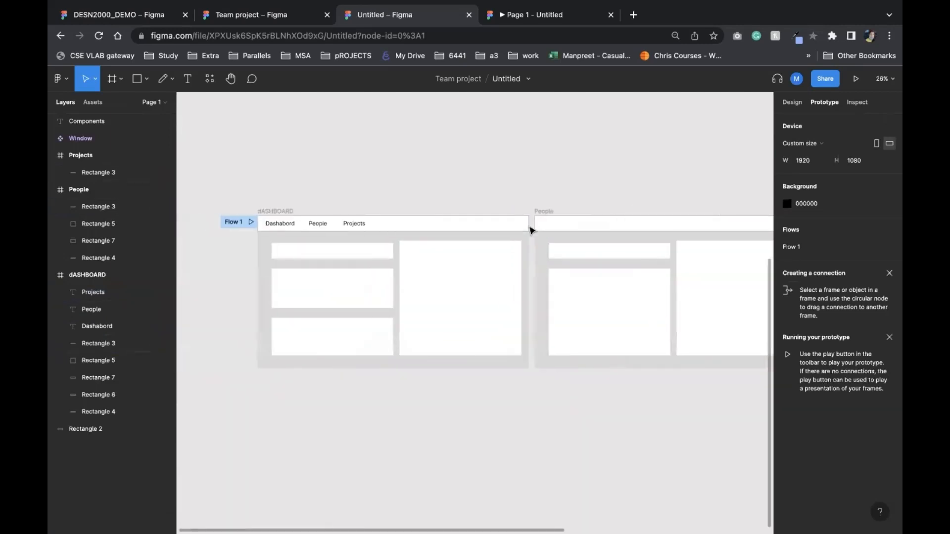
click(280, 223)
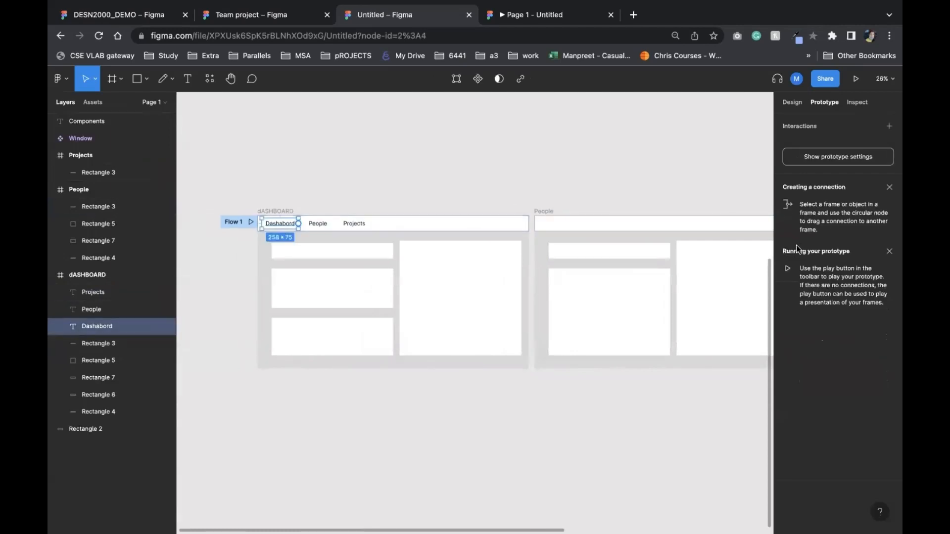
click(792, 103)
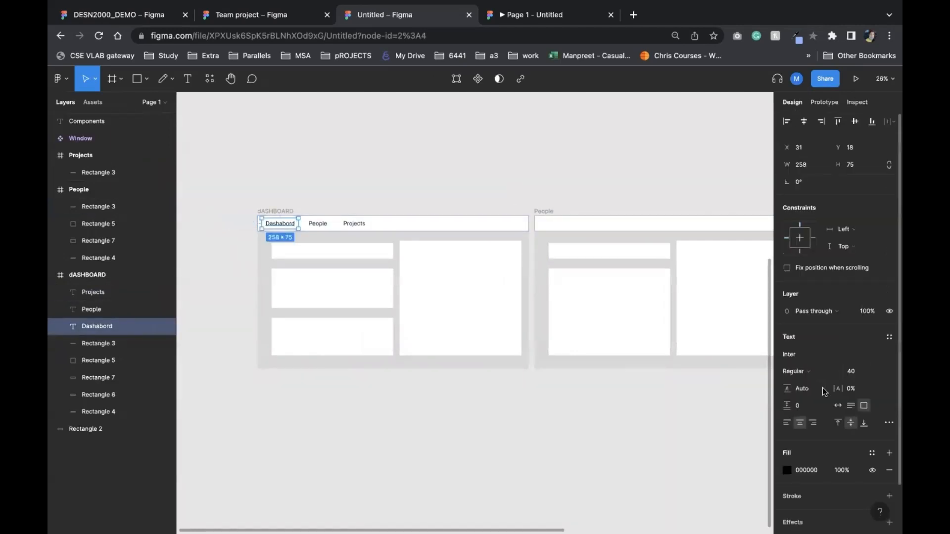
click(786, 471)
click(710, 483)
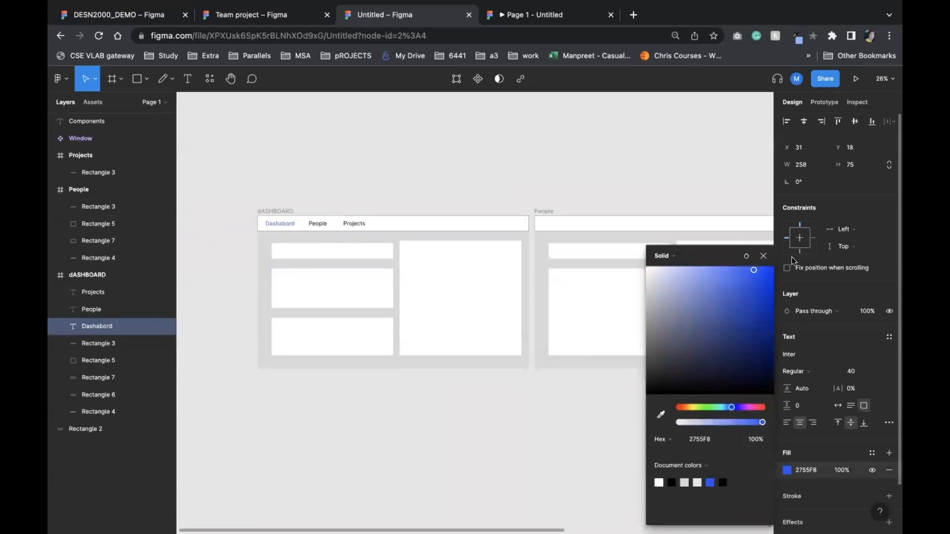
click(764, 256)
click(423, 212)
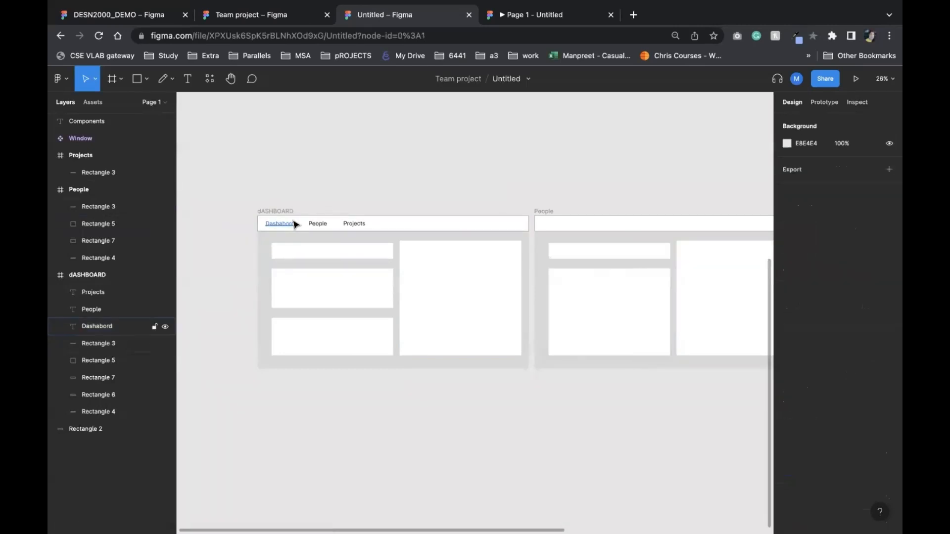
Step: Examine the header bars across the three frames and the navigation labels in the dashboard header
scroll(294, 214, up, 3)
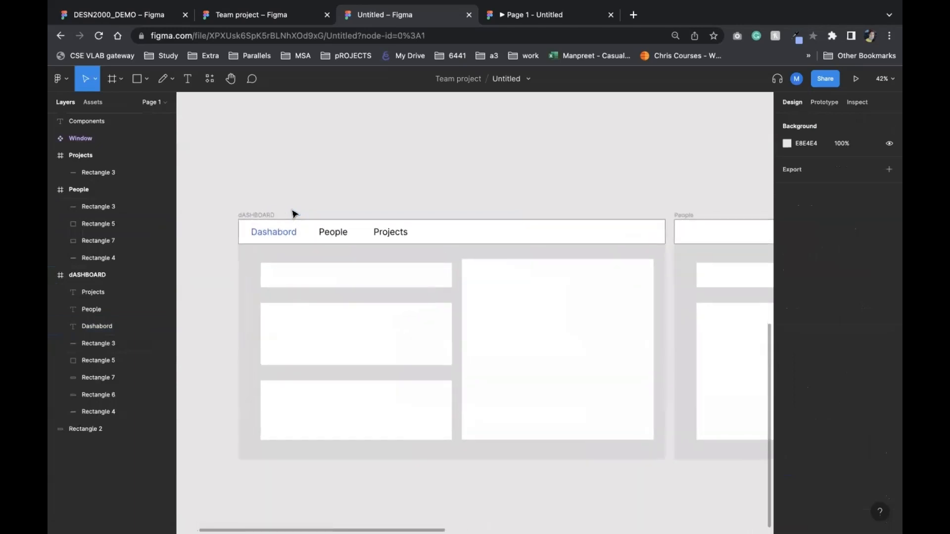
scroll(294, 214, right, 2)
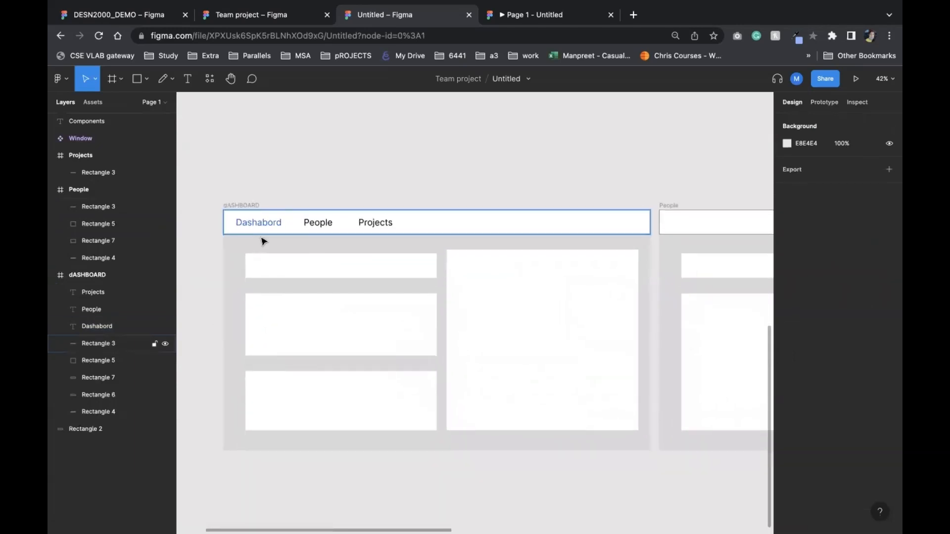
scroll(360, 255, right, 5)
scroll(449, 265, right, 5)
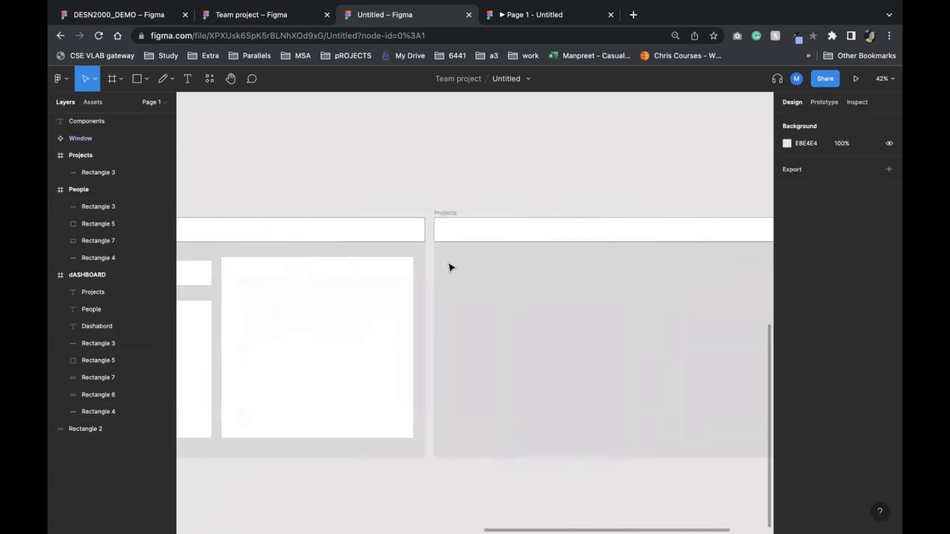
scroll(529, 283, left, 10)
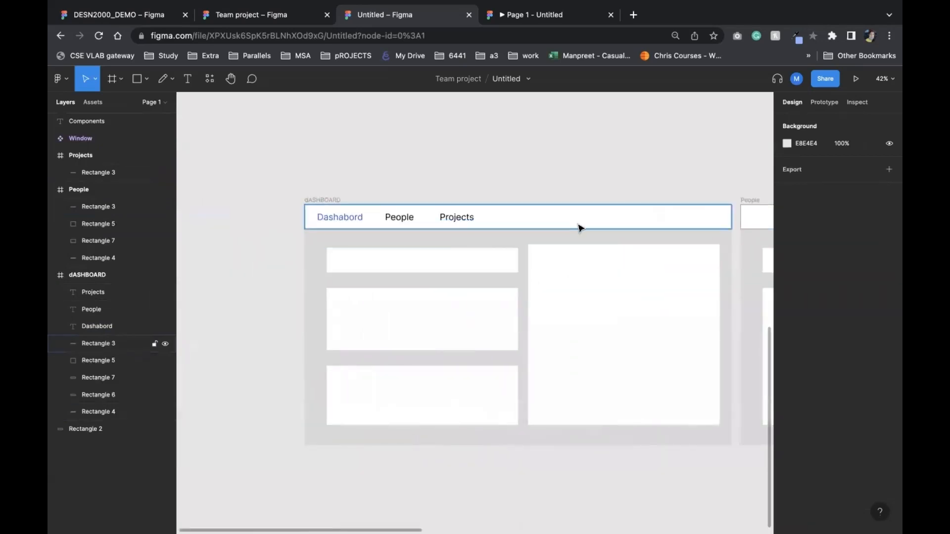
scroll(581, 227, down, 5)
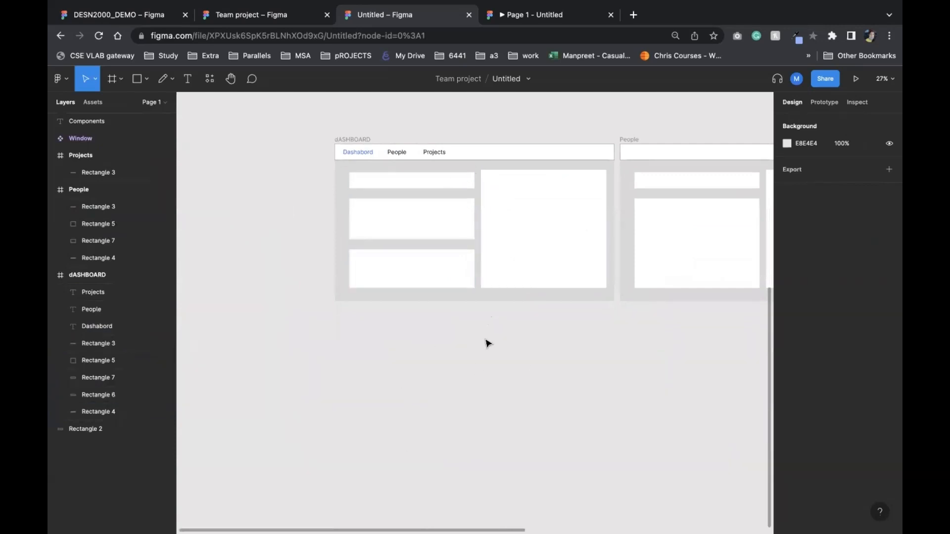
scroll(490, 322, up, 5)
click(476, 253)
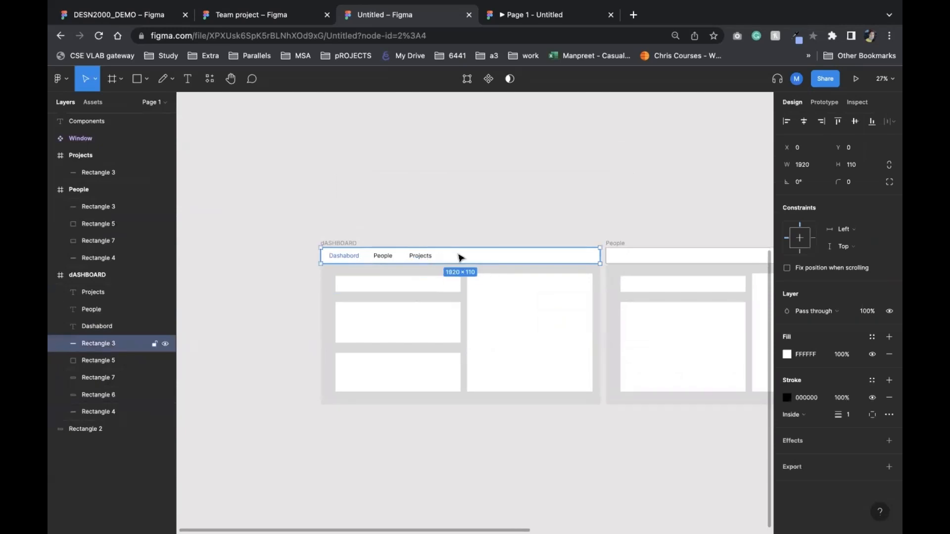
click(343, 255)
click(383, 256)
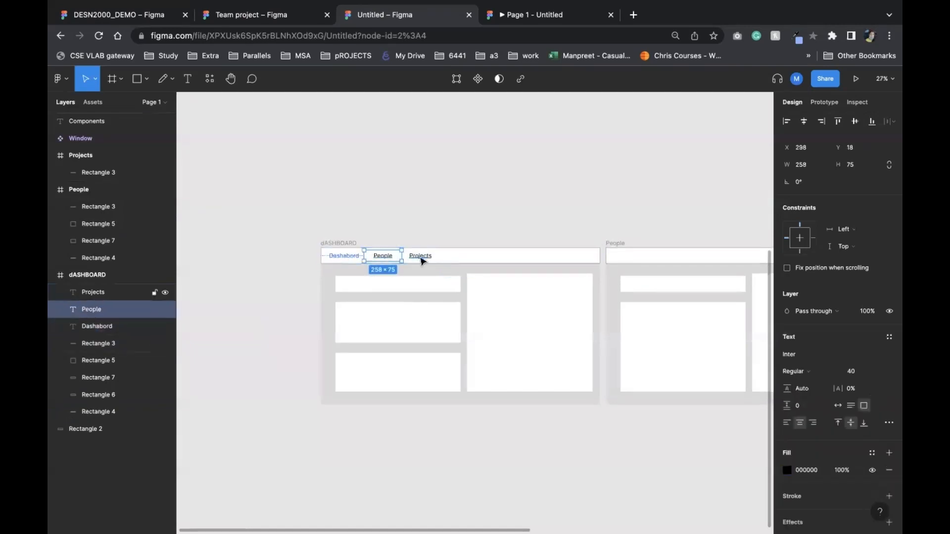
click(419, 256)
click(458, 230)
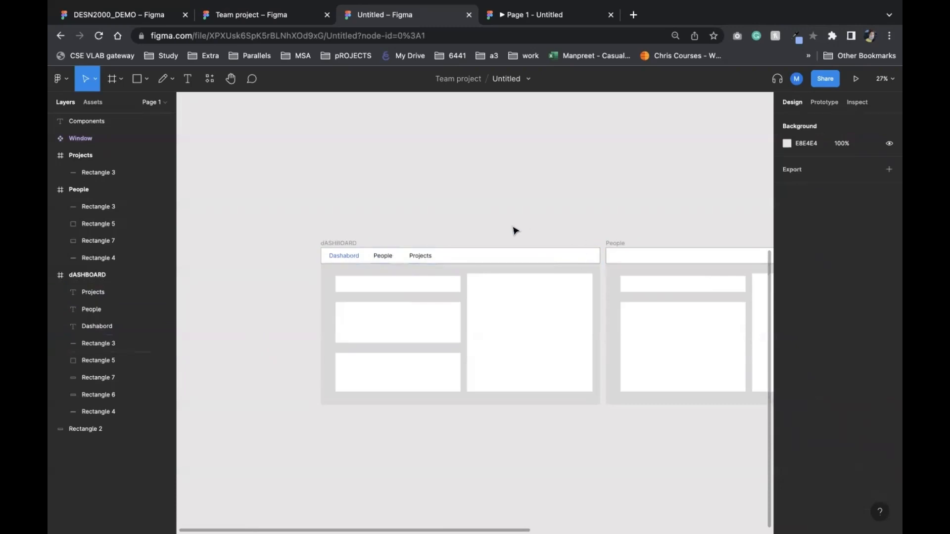
Step: Search the plugins for "icon" and run the Iconify plugin
click(148, 81)
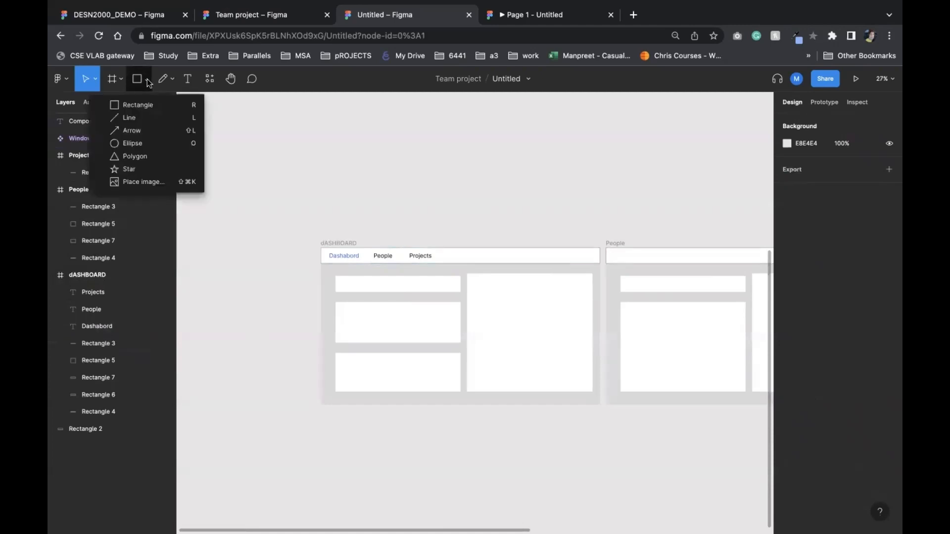
click(64, 81)
click(65, 80)
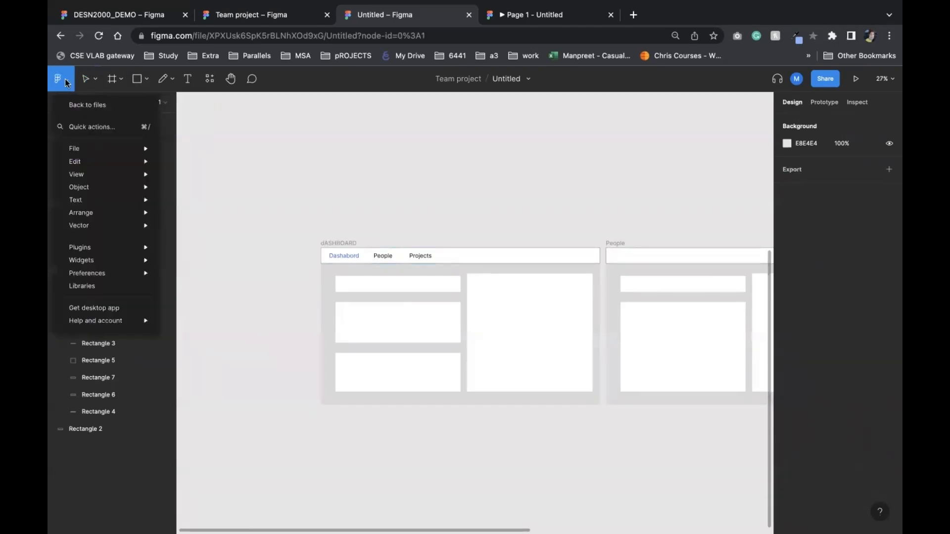
mouse_move(98, 250)
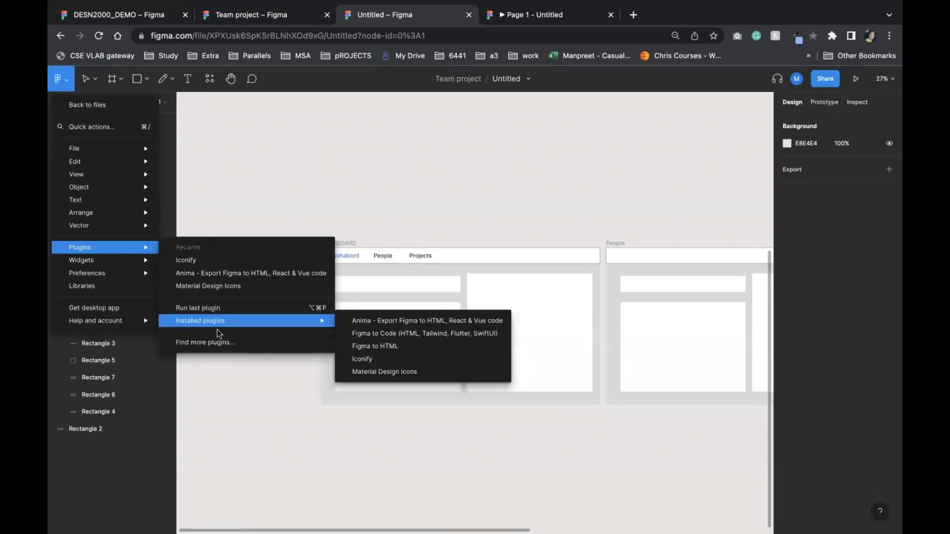
click(211, 341)
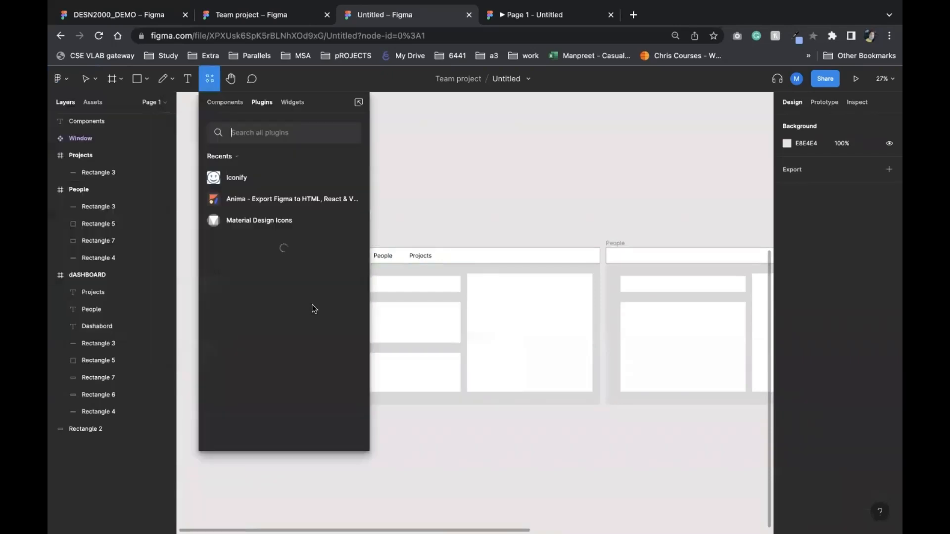
click(263, 133)
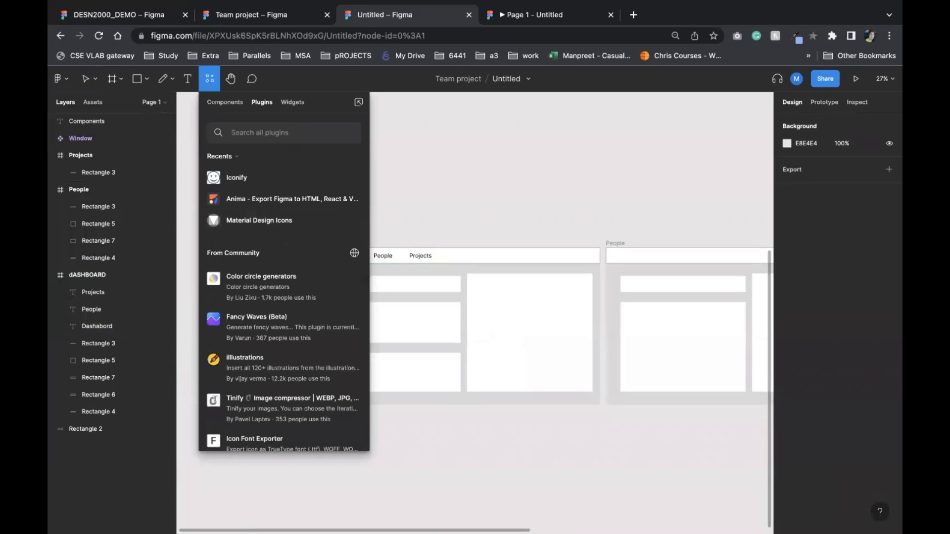
text(icon)
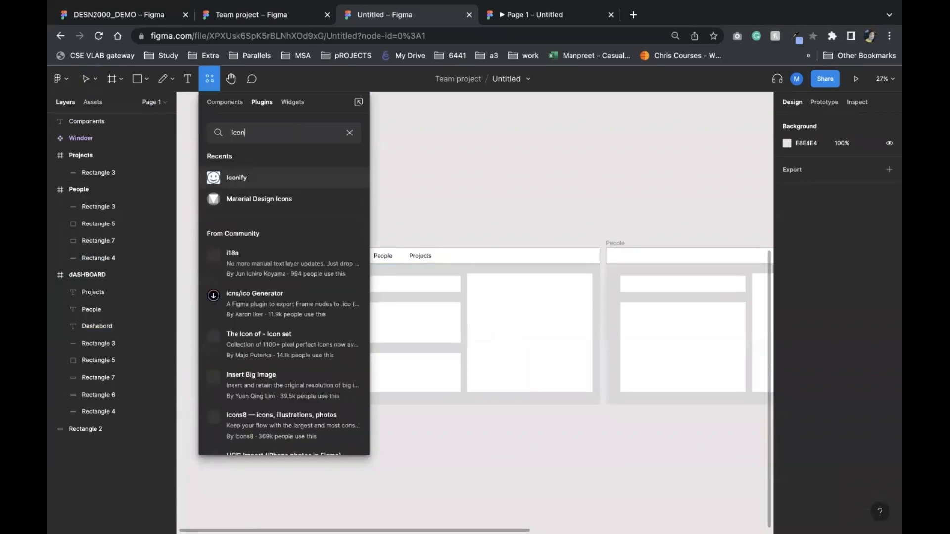
click(237, 178)
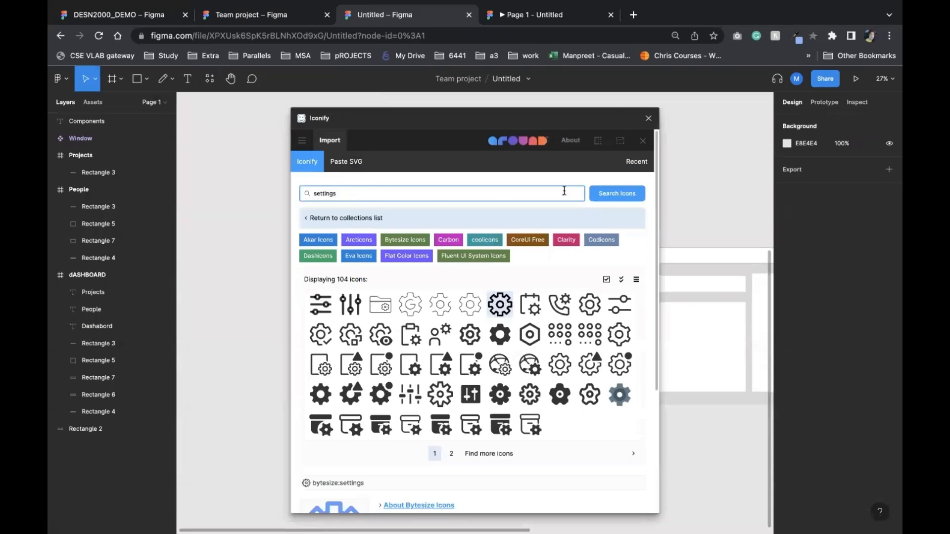
Step: Clear the Iconify search and browse the list of available icon collections
key(BackSpace)
key(BackSpace)
key(BackSpace)
key(BackSpace)
key(BackSpace)
key(BackSpace)
key(BackSpace)
key(BackSpace)
click(316, 221)
scroll(386, 297, down, 2)
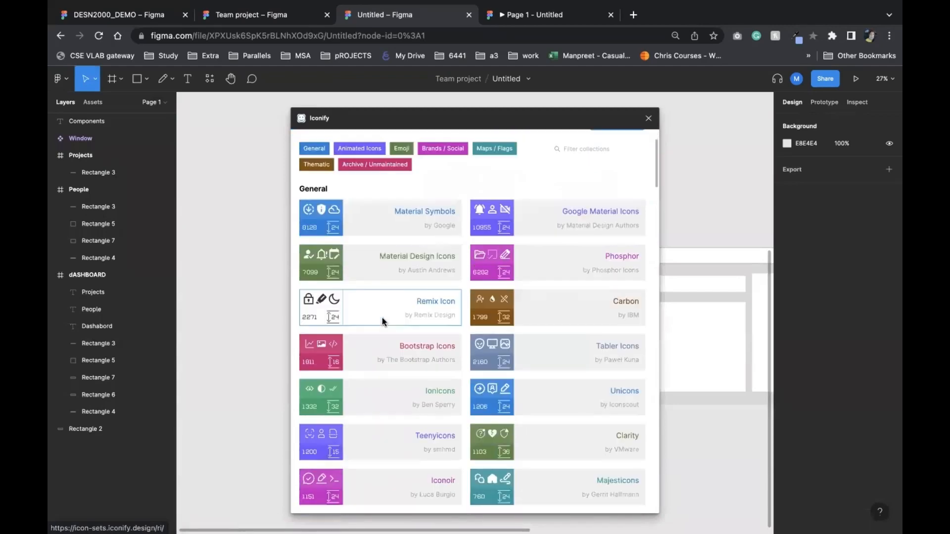
scroll(383, 321, down, 5)
scroll(395, 301, up, 7)
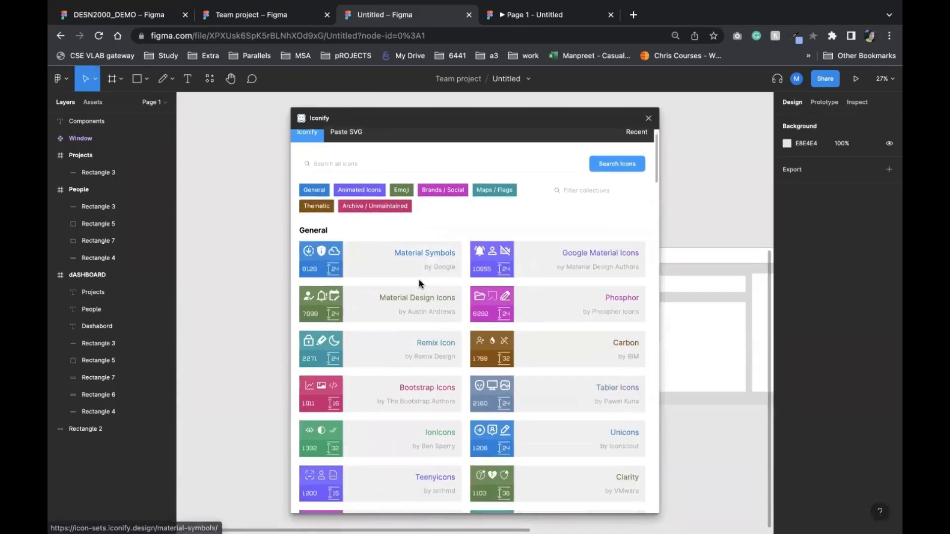
scroll(531, 339, down, 5)
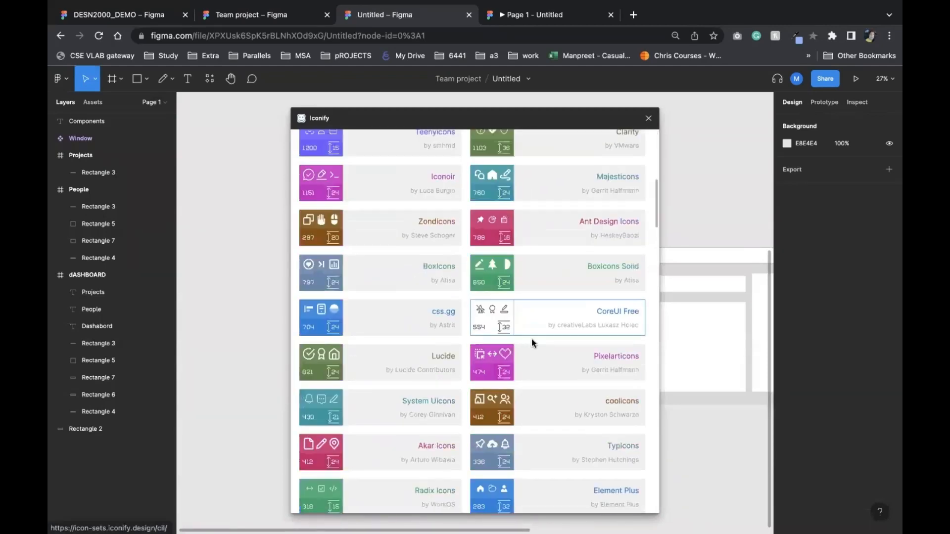
scroll(531, 339, up, 8)
Step: Search Iconify for "settings", import the bytesize:settings gear icon as a component, and close the plugin
click(369, 190)
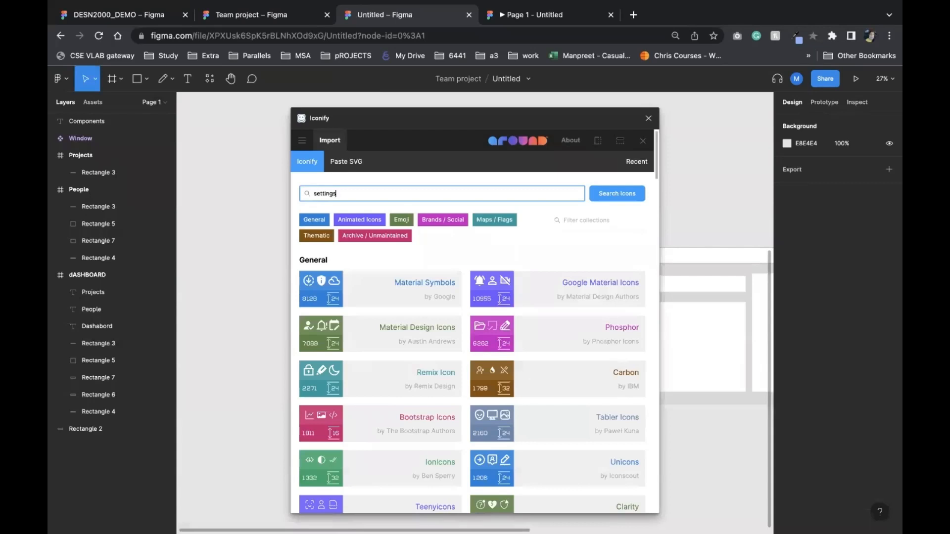
key(Return)
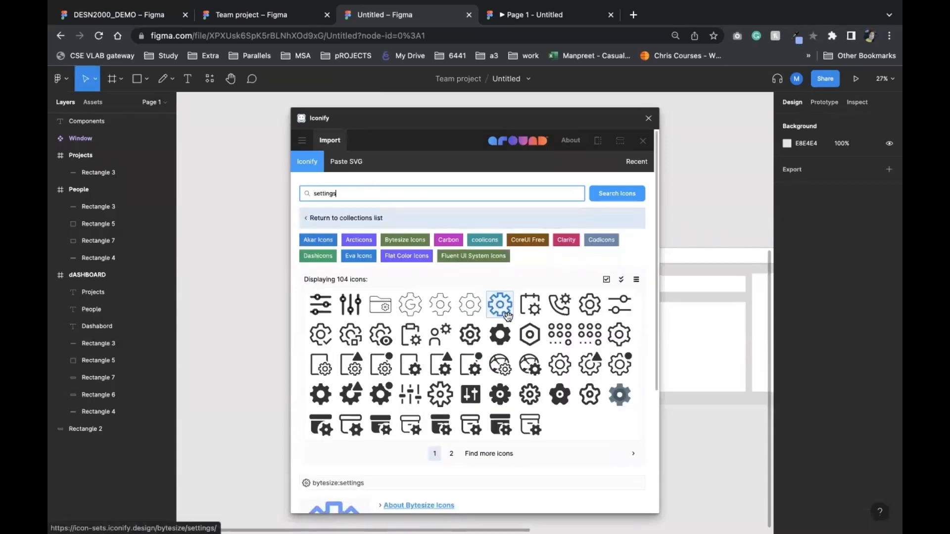
scroll(502, 305, down, 5)
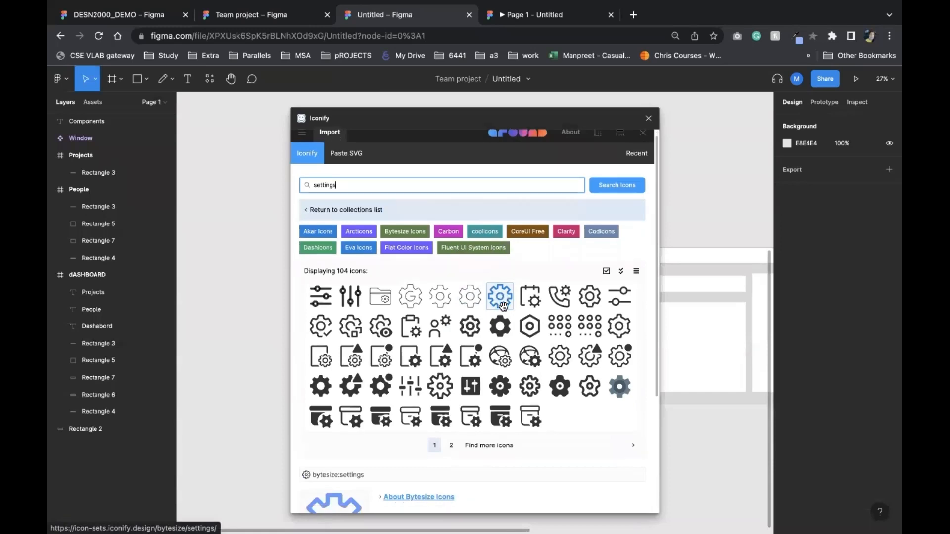
click(430, 380)
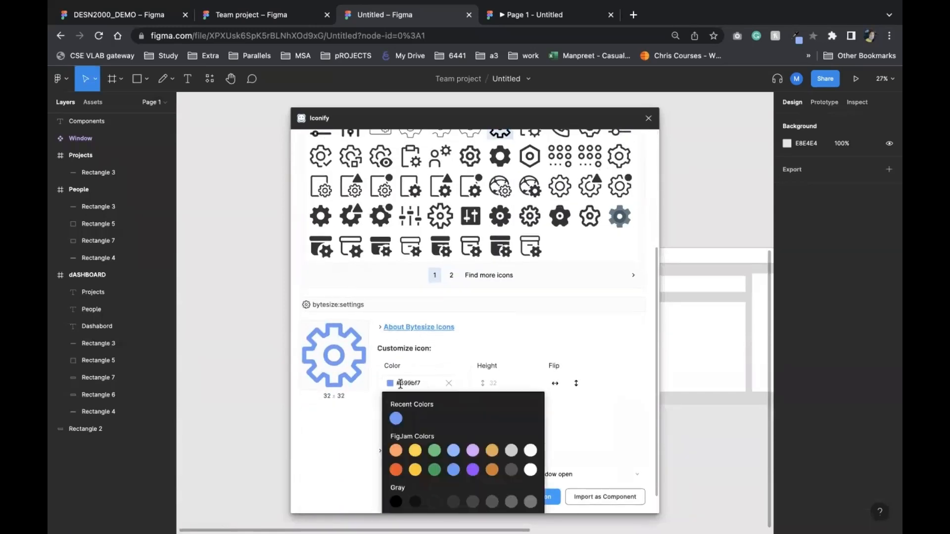
click(341, 445)
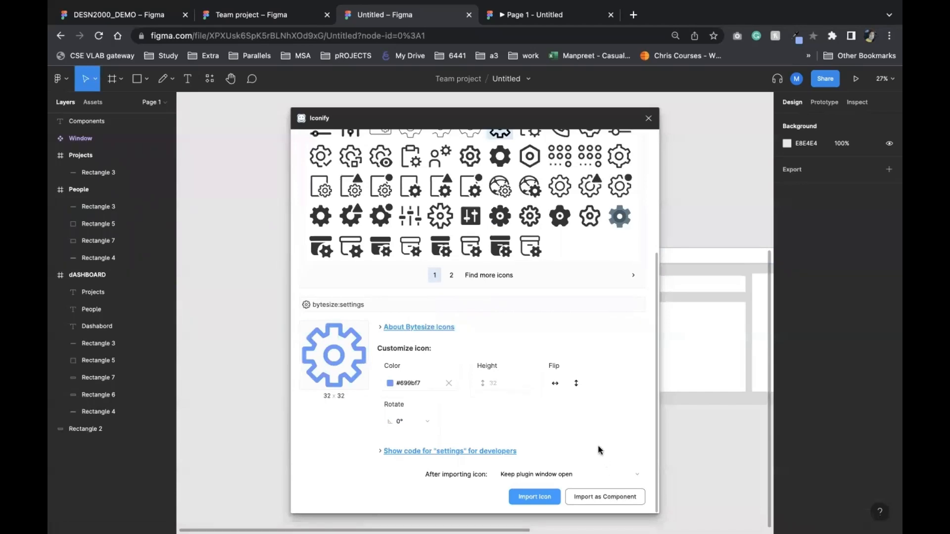
click(617, 496)
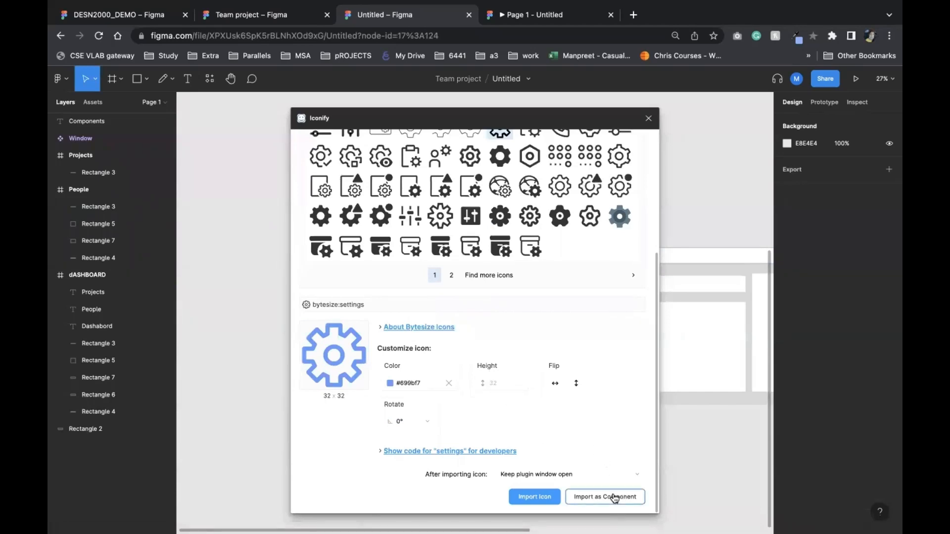
click(649, 121)
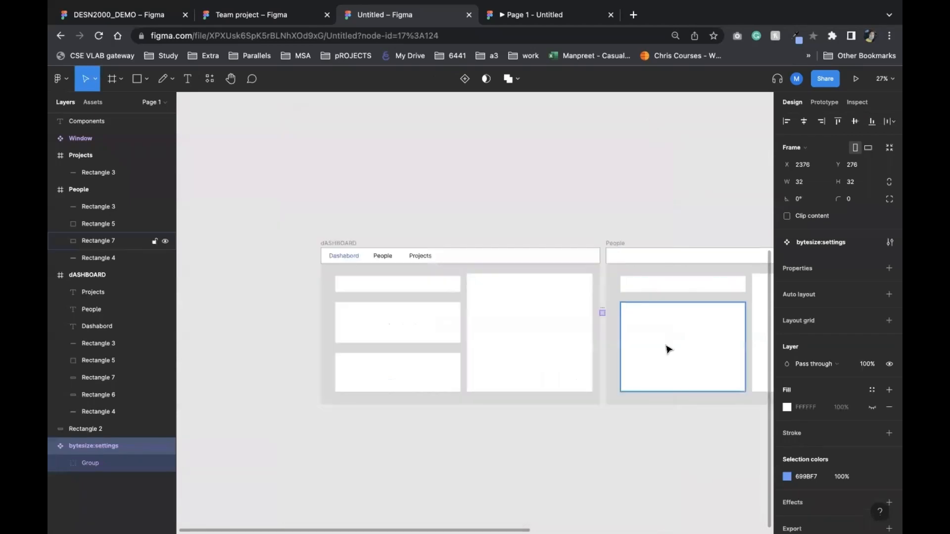
Step: Move the imported settings icon up from between the page frames onto the grey components rectangle
scroll(668, 350, up, 5)
key(shift+2)
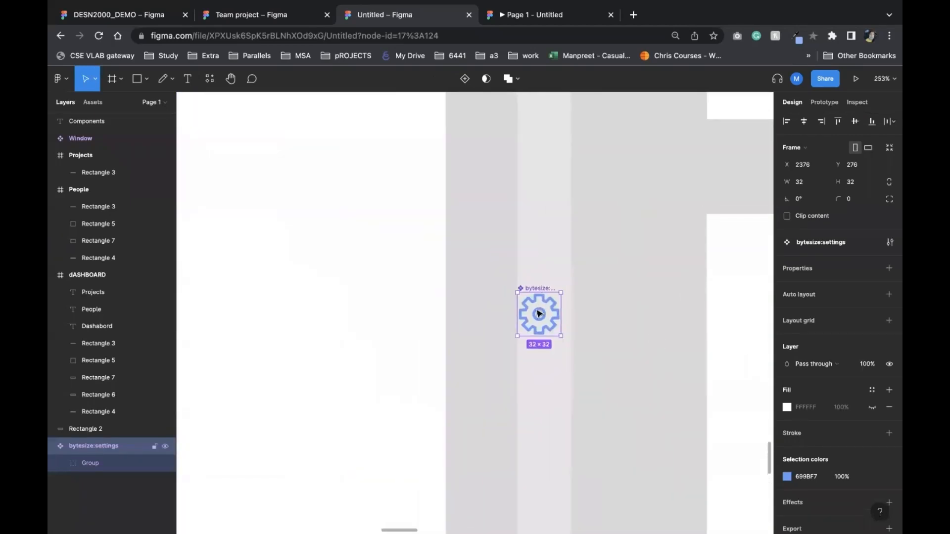
drag(538, 314, 502, 194)
scroll(538, 242, up, 20)
scroll(537, 239, up, 12)
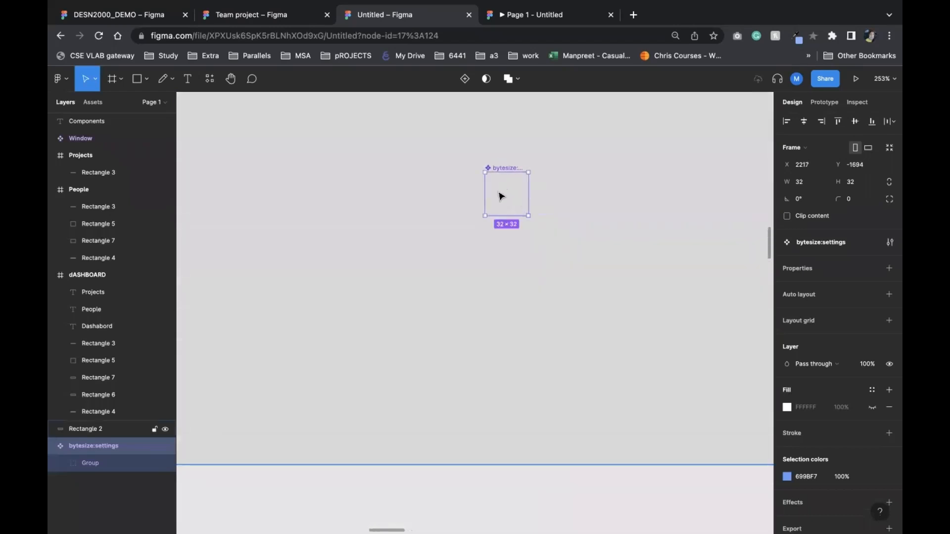
scroll(400, 266, down, 10)
scroll(399, 265, up, 5)
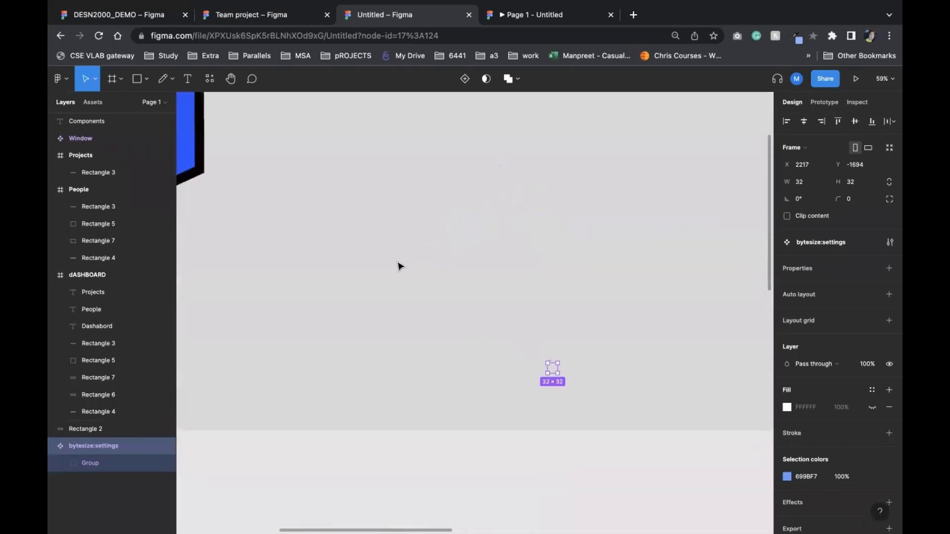
Step: Send the large grey components background rectangle to the back
click(379, 264)
right_click(378, 263)
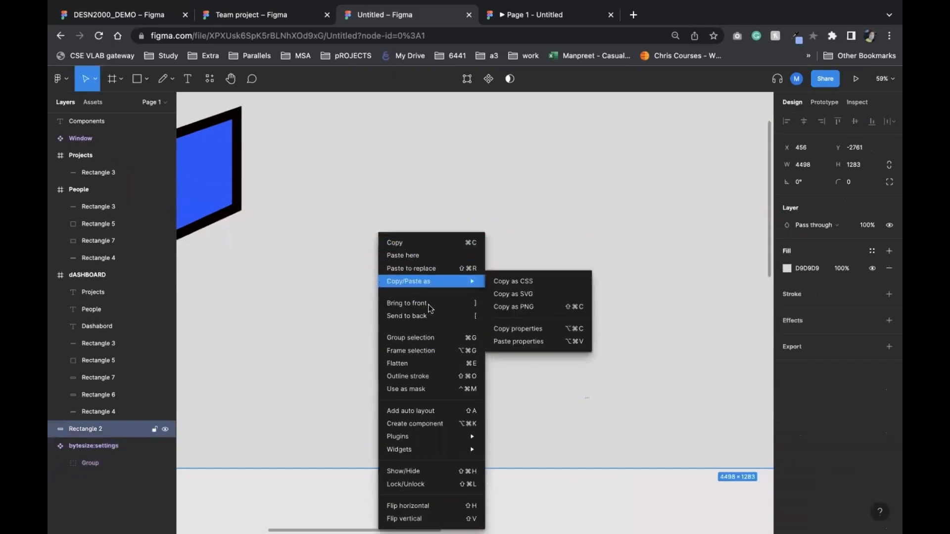
click(440, 318)
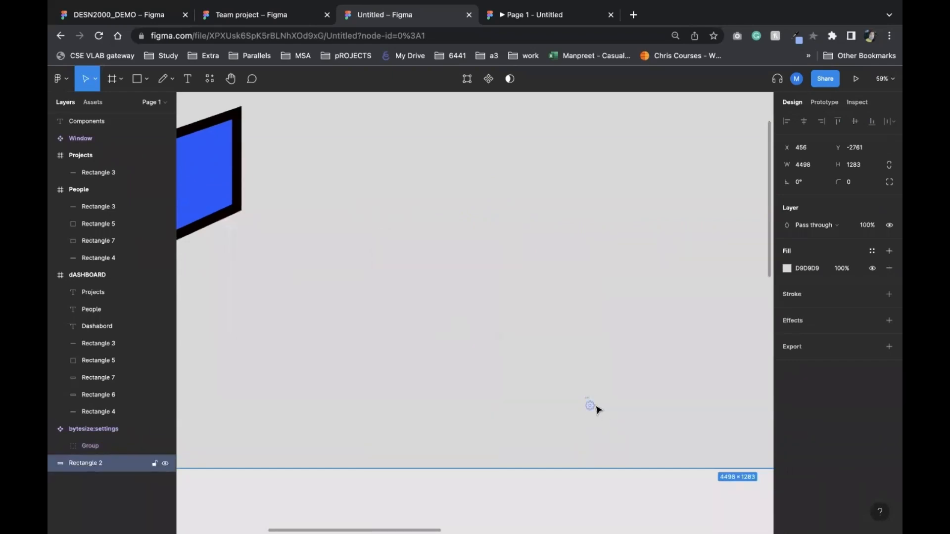
Step: Move the settings icon component near the blue window component and enlarge it to about 65 × 63
drag(592, 407, 402, 278)
click(590, 405)
scroll(381, 348, up, 5)
scroll(382, 349, left, 3)
scroll(381, 351, down, 2)
scroll(381, 350, right, 2)
scroll(381, 350, down, 1)
scroll(402, 278, up, 8)
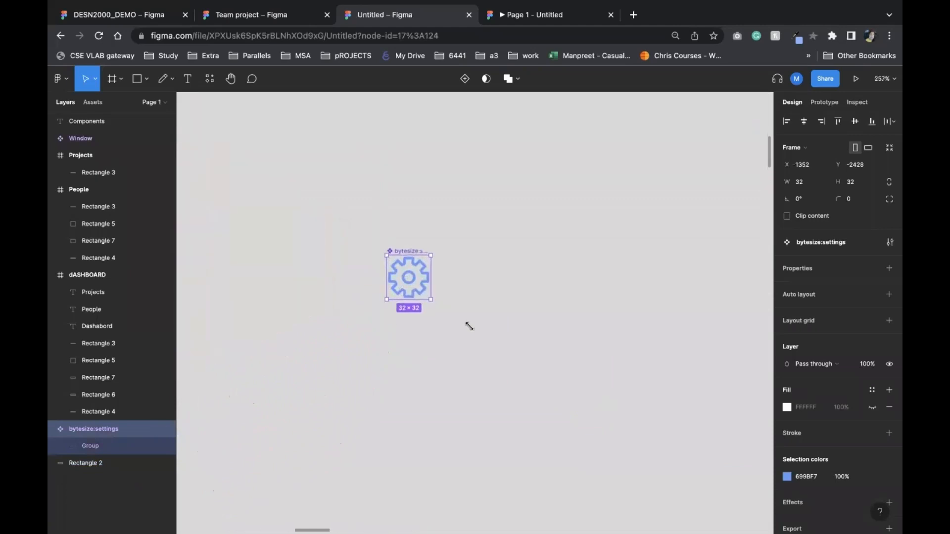
drag(469, 326, 475, 342)
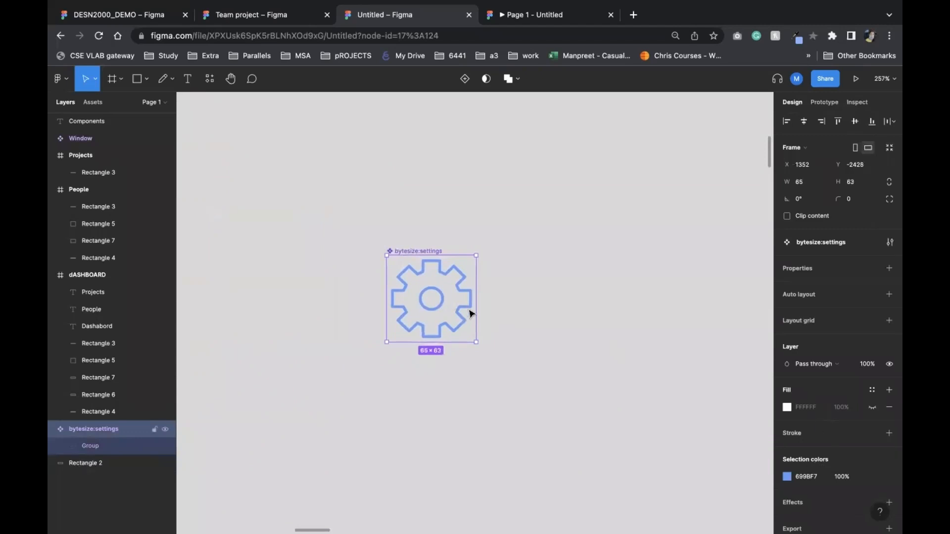
Step: Set the stroke width of the gear icon's inner circle to 6
double_click(432, 312)
double_click(432, 312)
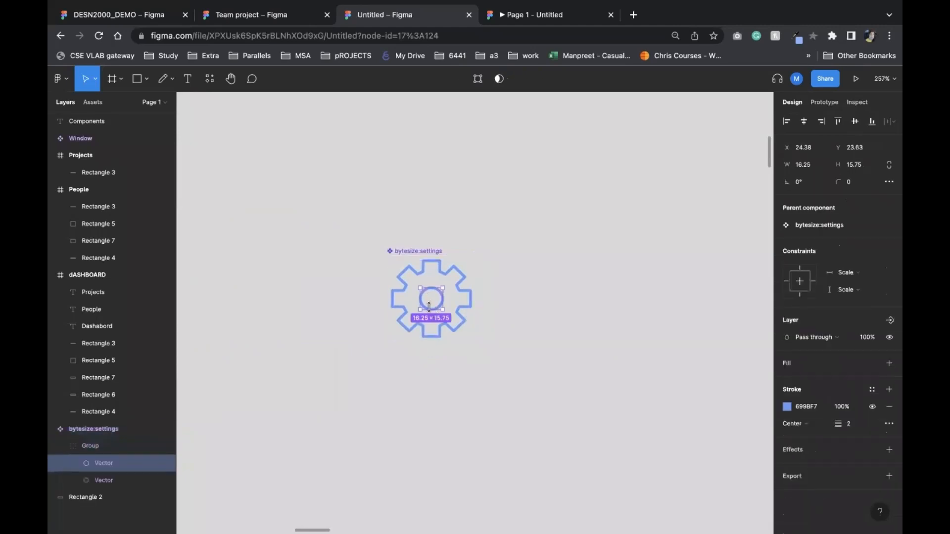
drag(840, 425, 842, 425)
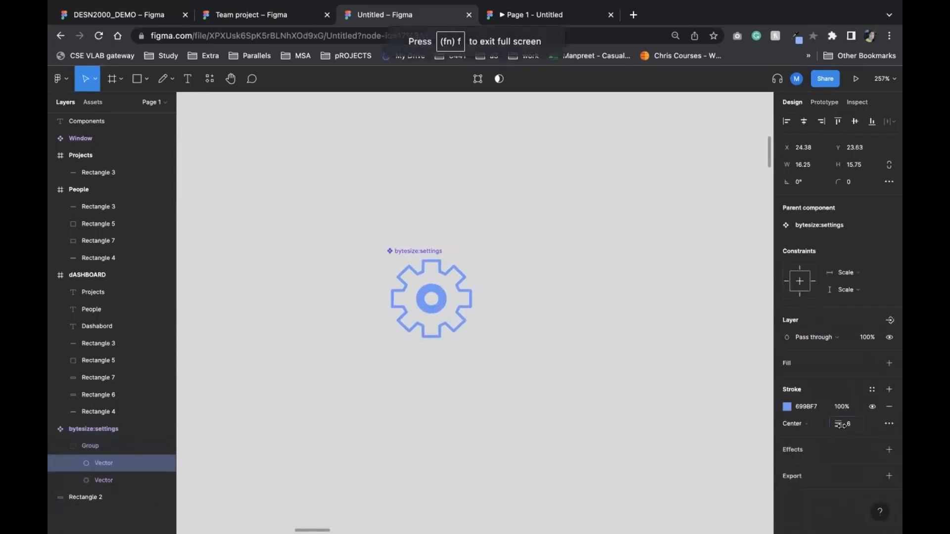
Step: Set the stroke width of the gear's outer toothed outline to 7
click(451, 330)
double_click(452, 330)
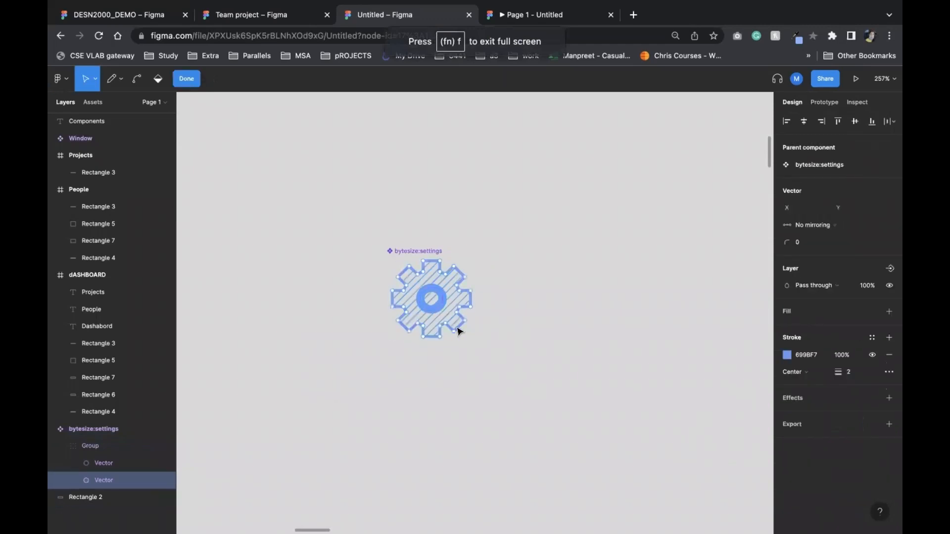
drag(838, 371, 847, 371)
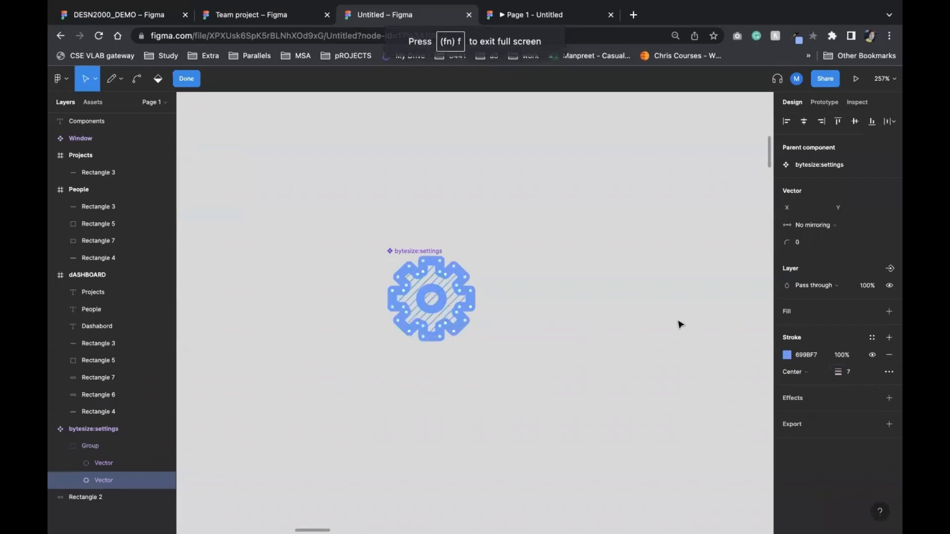
Step: Change the outer gear outline's stroke to the blue document colour 2755F8 and leave vector editing
click(813, 352)
click(788, 355)
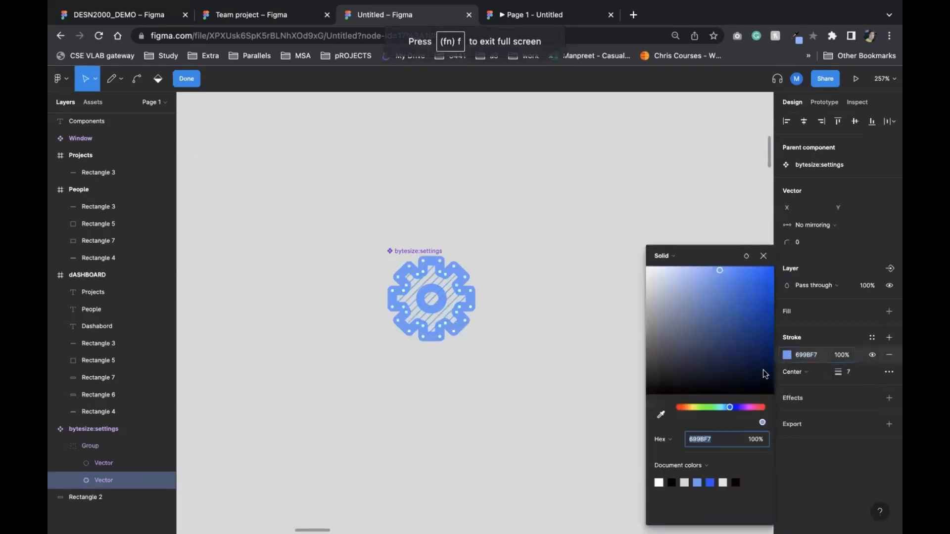
click(710, 483)
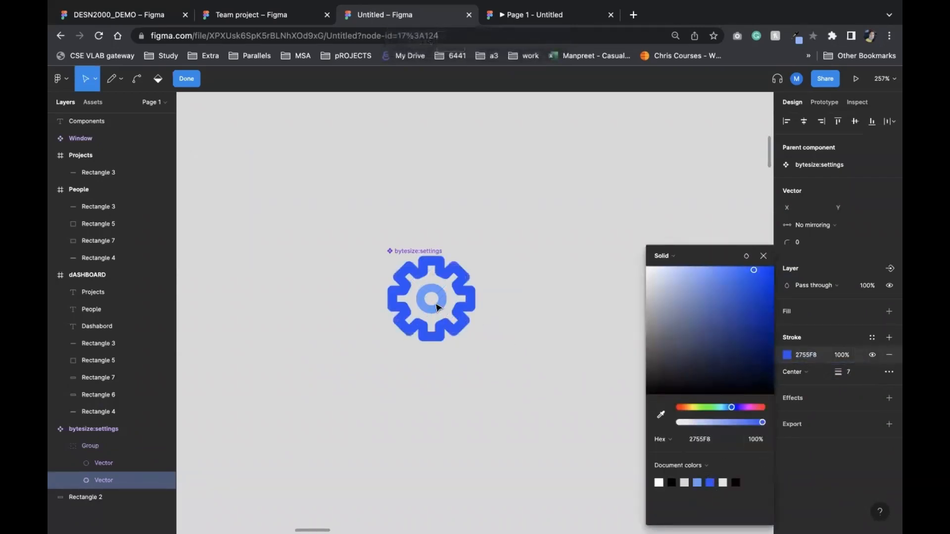
scroll(542, 317, down, 5)
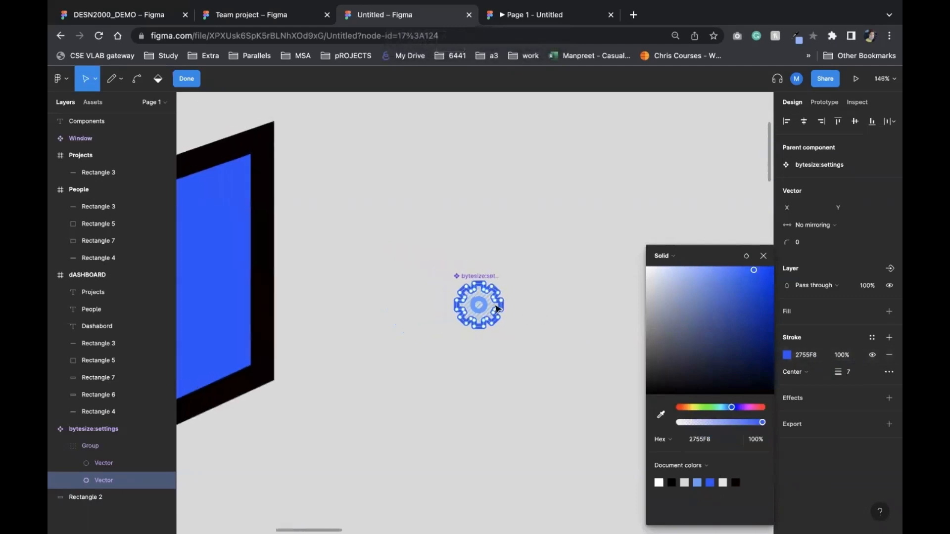
key(Escape)
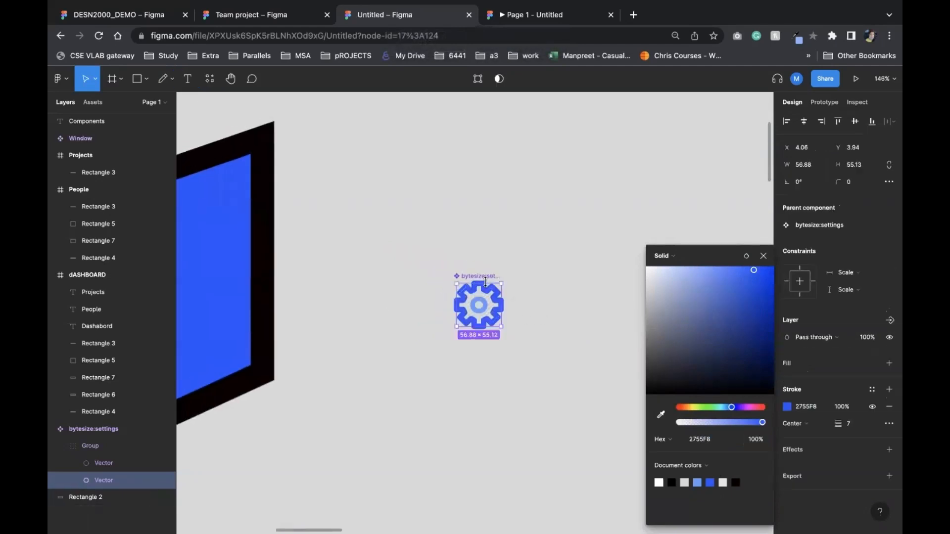
Step: Duplicate the settings icon component as an instance below the original and select that instance
click(479, 279)
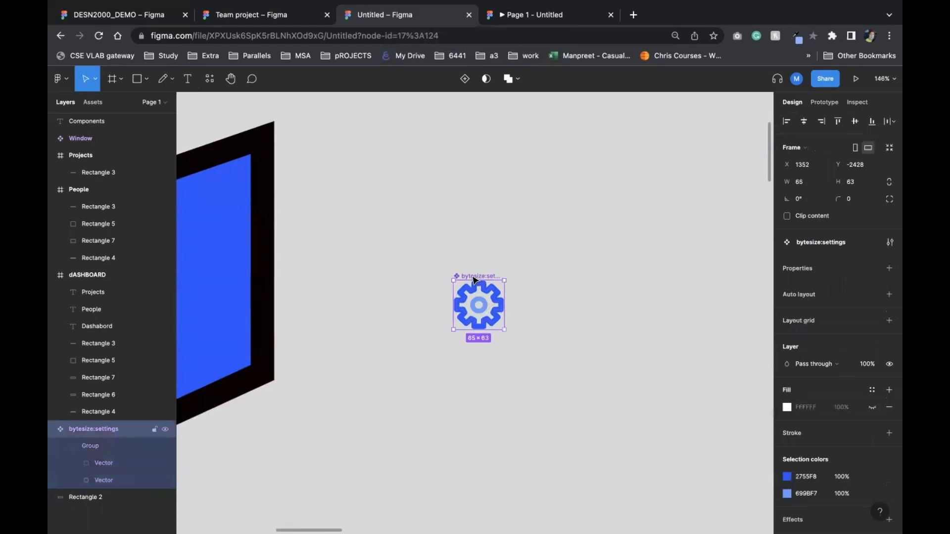
drag(473, 280, 446, 375)
click(445, 375)
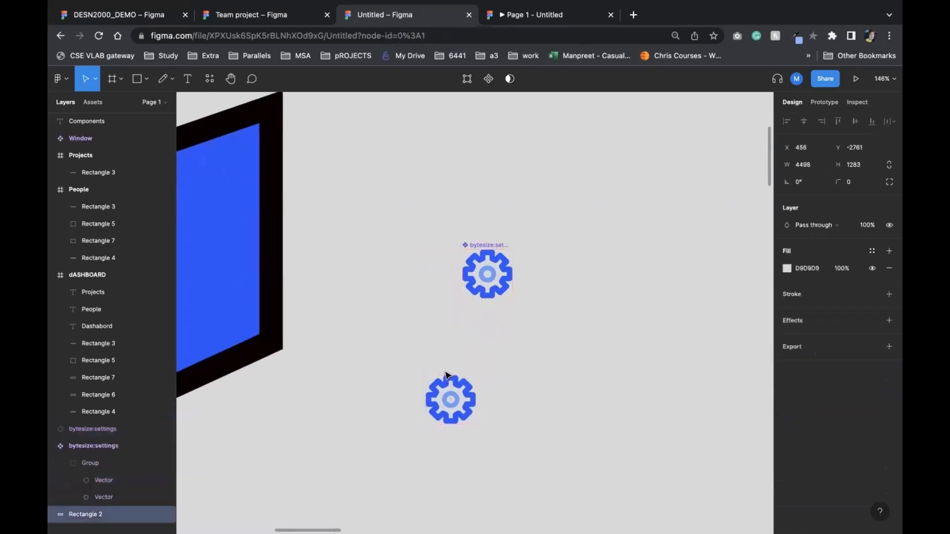
click(450, 401)
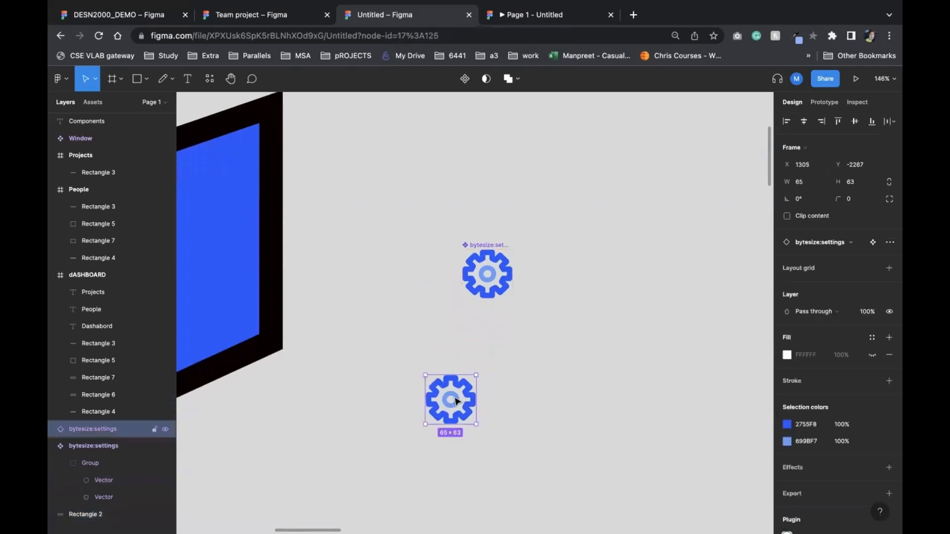
Step: Move the settings icon instance into the far end of the dashboard frame's header bar, opposite the navigation labels
drag(455, 402, 455, 379)
scroll(456, 379, down, 9)
scroll(455, 377, down, 6)
scroll(455, 380, down, 5)
scroll(454, 380, down, 5)
scroll(456, 381, right, 2)
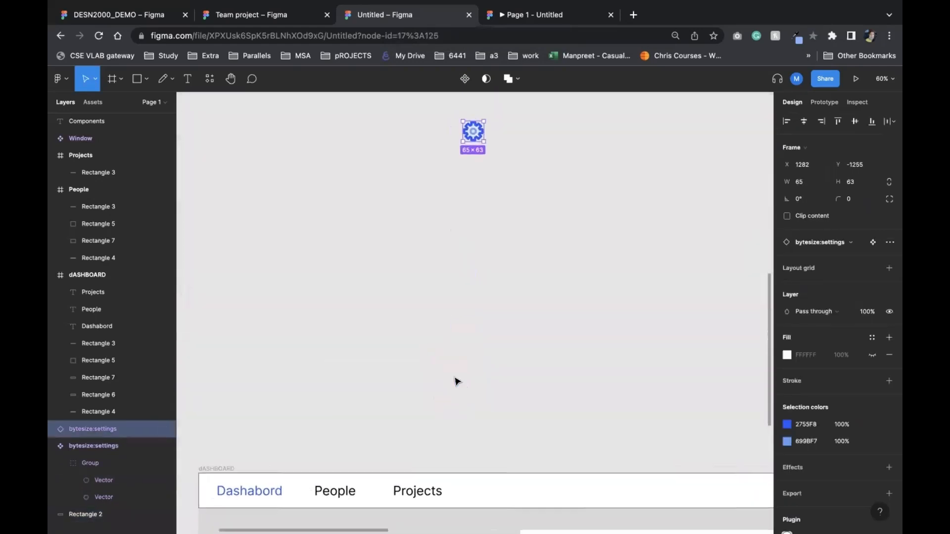
scroll(447, 148, down, 2)
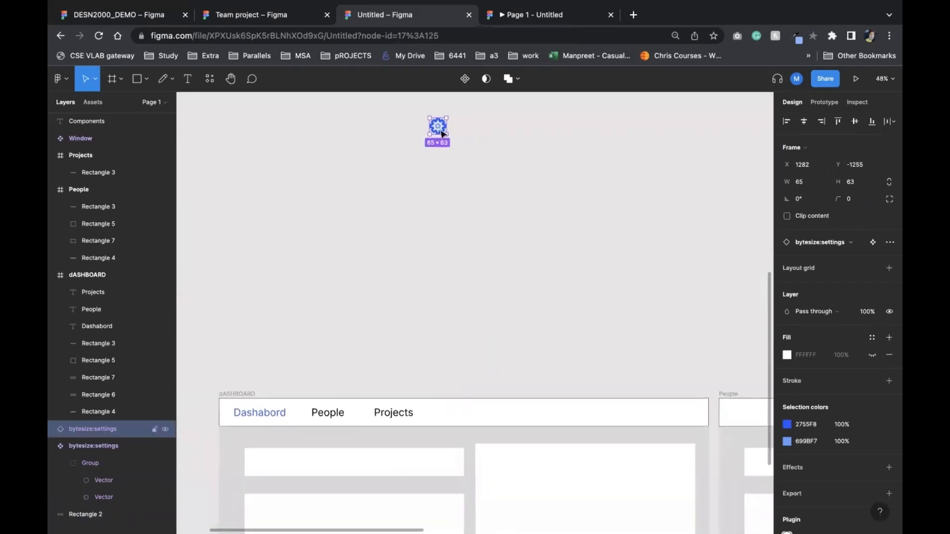
drag(441, 132, 689, 418)
click(671, 366)
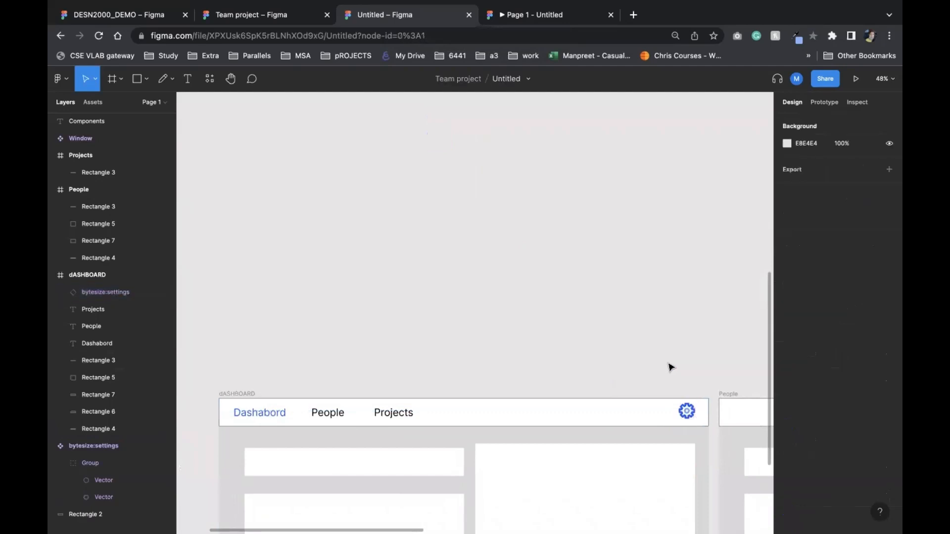
Step: Compare the header bars of the dashboard, People and Projects frames
scroll(670, 367, down, 5)
scroll(670, 367, down, 3)
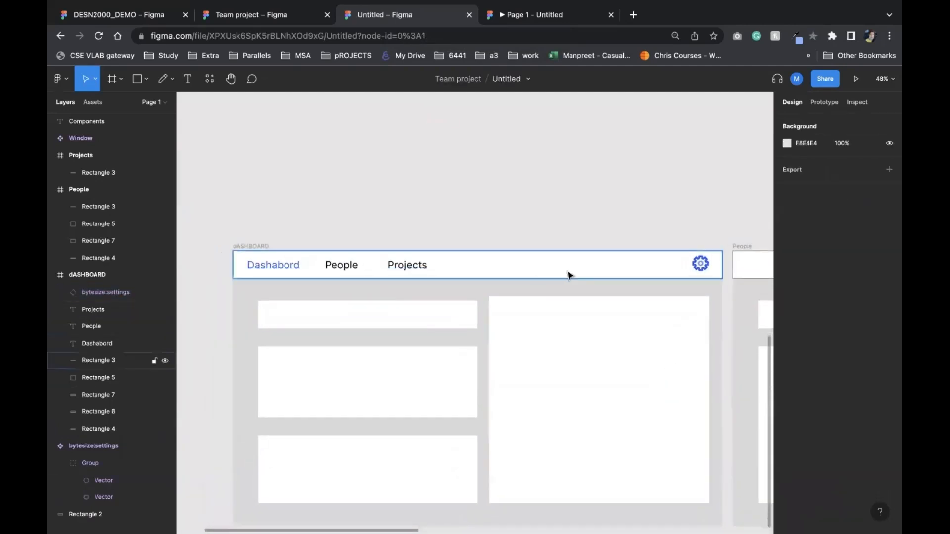
scroll(567, 275, down, 2)
scroll(509, 270, right, 2)
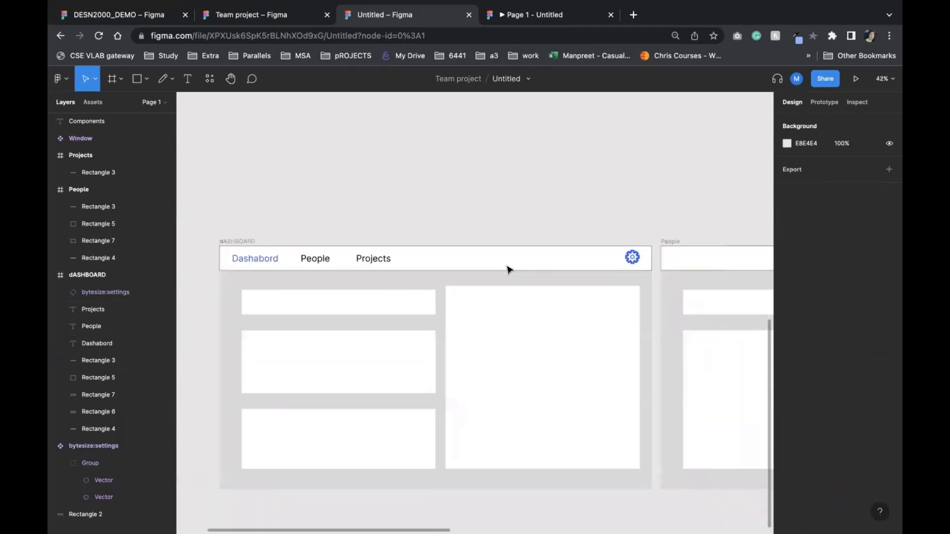
scroll(510, 269, right, 1)
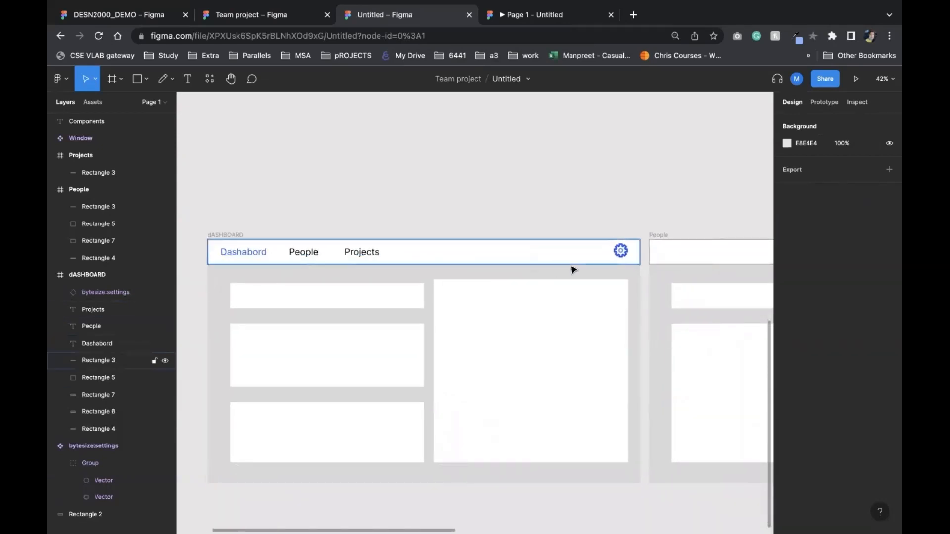
scroll(589, 263, right, 10)
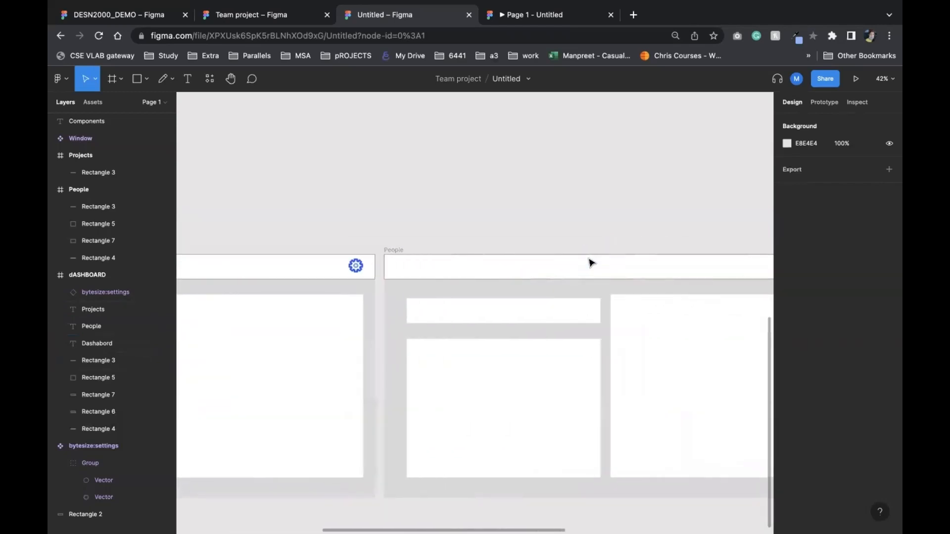
scroll(533, 270, right, 10)
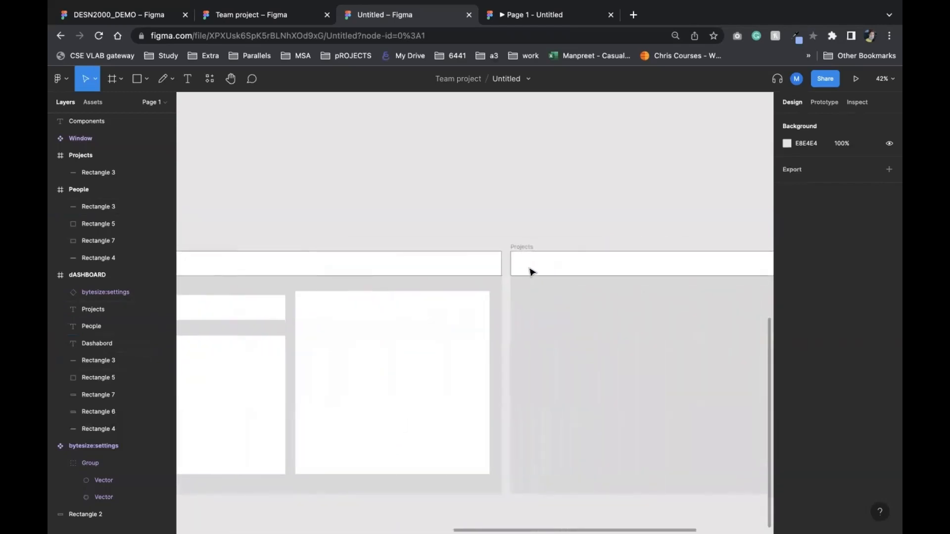
scroll(529, 267, left, 20)
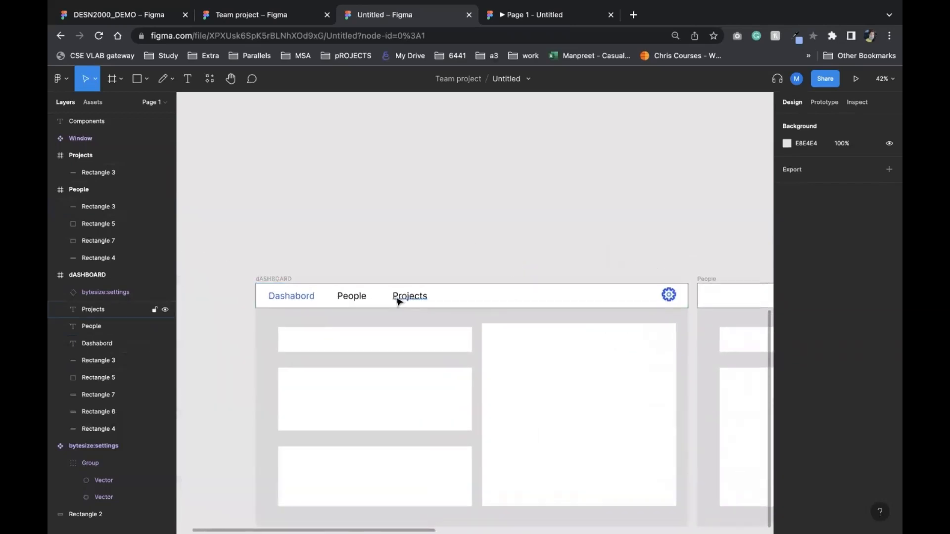
Step: Group the dashboard header's three navigation labels, white background rectangle and settings icon
click(293, 297)
shift+click(359, 297)
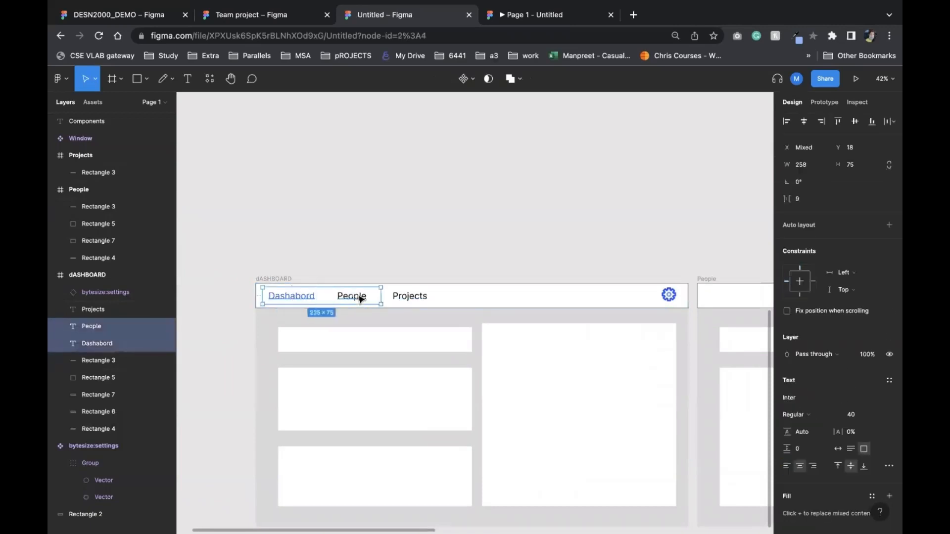
shift+click(420, 299)
shift+click(516, 287)
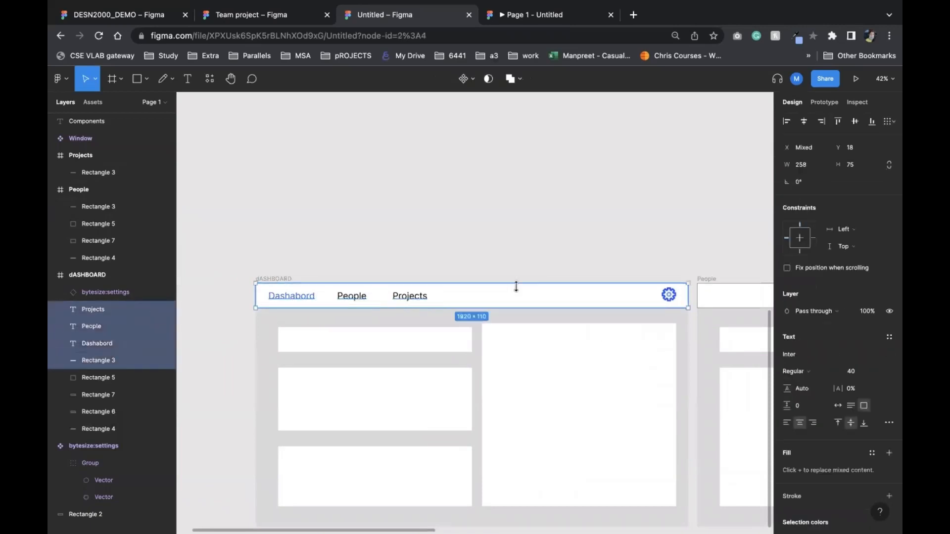
shift+click(668, 295)
right_click(512, 296)
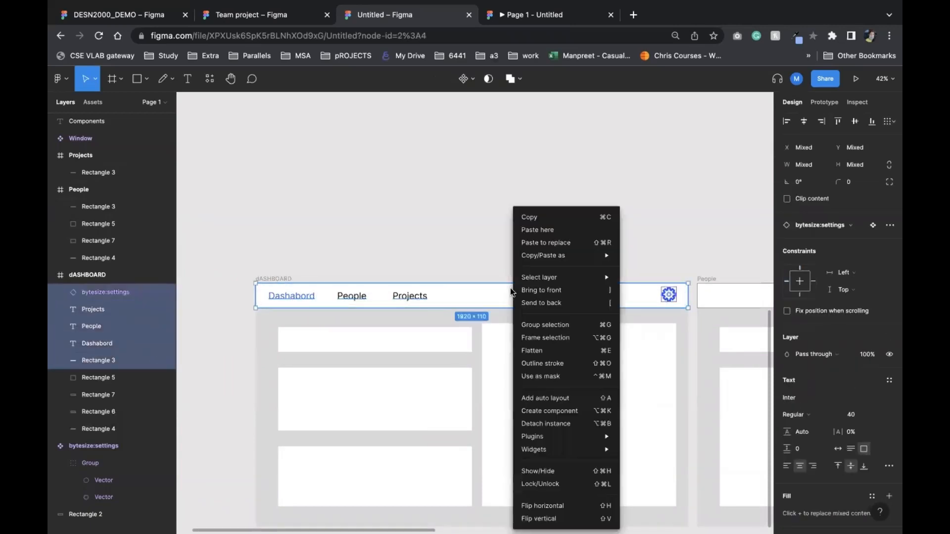
click(577, 326)
Step: Move the grouped header out of the dashboard frame onto the empty canvas above it
mouse_move(505, 302)
mouse_down()
mouse_move(527, 206)
mouse_move(547, 178)
mouse_move(516, 307)
mouse_up()
key(ctrl+v)
key(Delete)
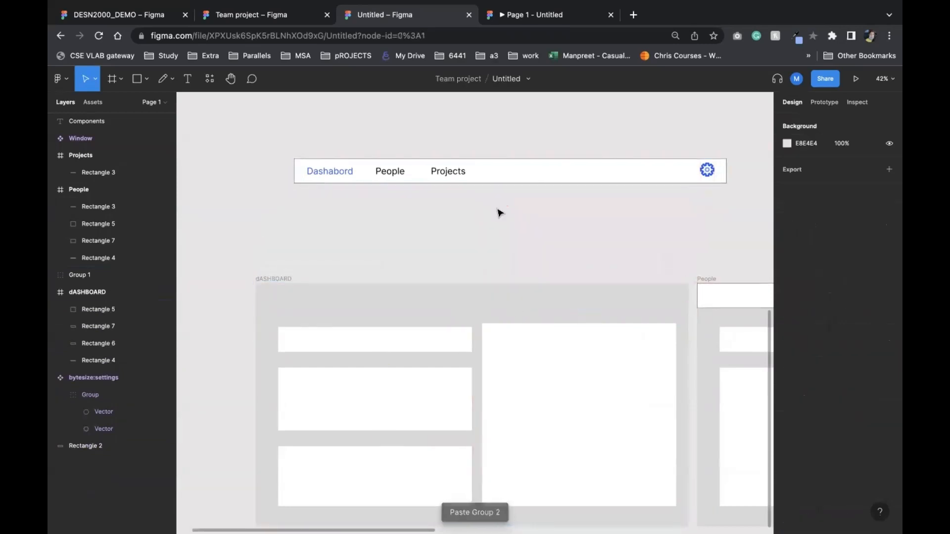
Step: Turn the header group into a component and name it Dasboard nav
drag(285, 137, 746, 201)
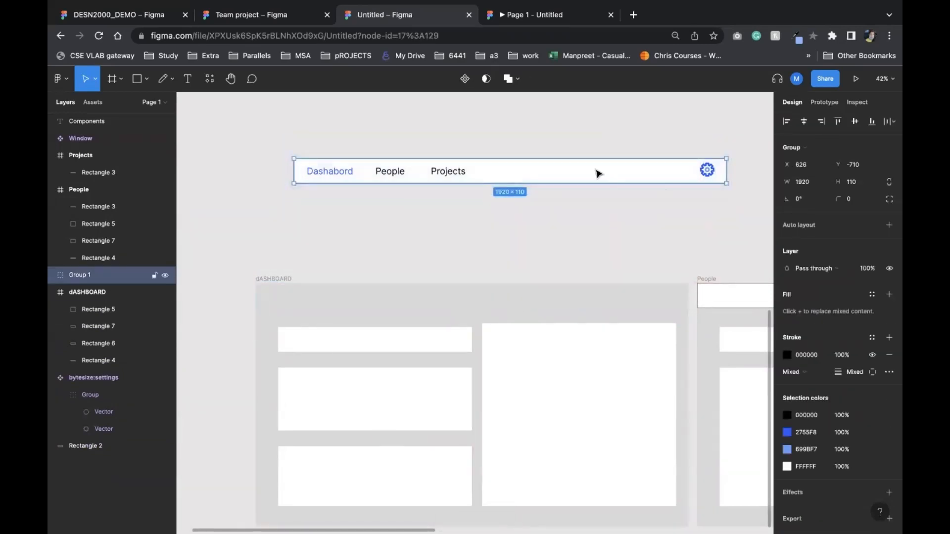
right_click(597, 170)
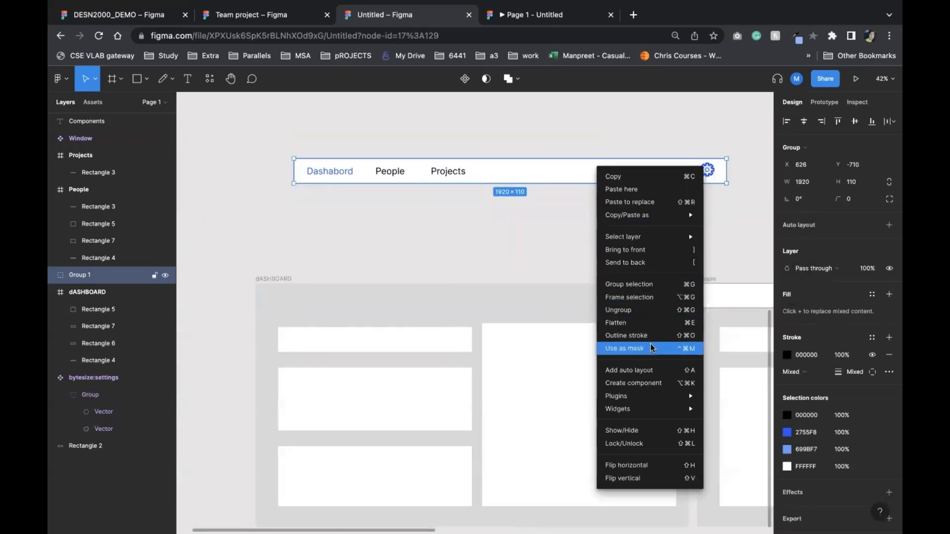
click(640, 384)
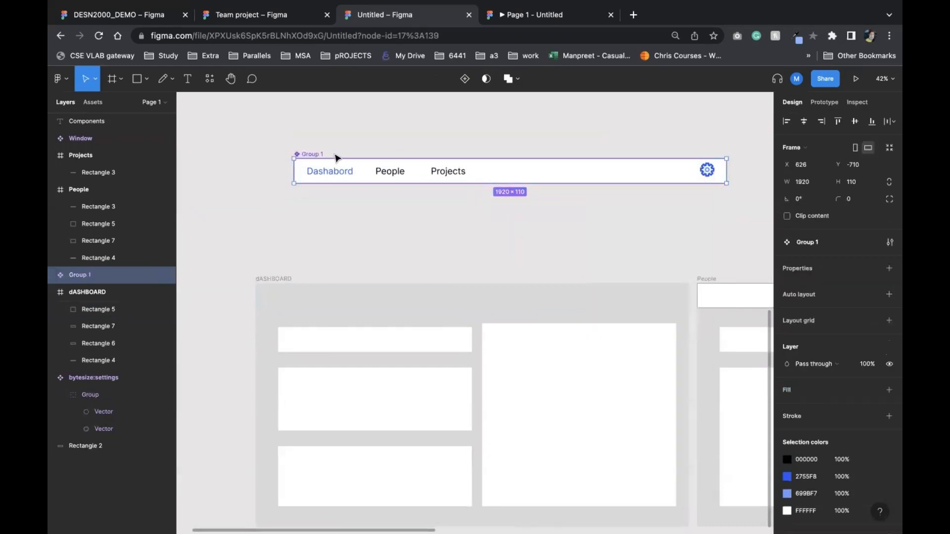
double_click(316, 153)
text(Dasboard nav)
click(308, 208)
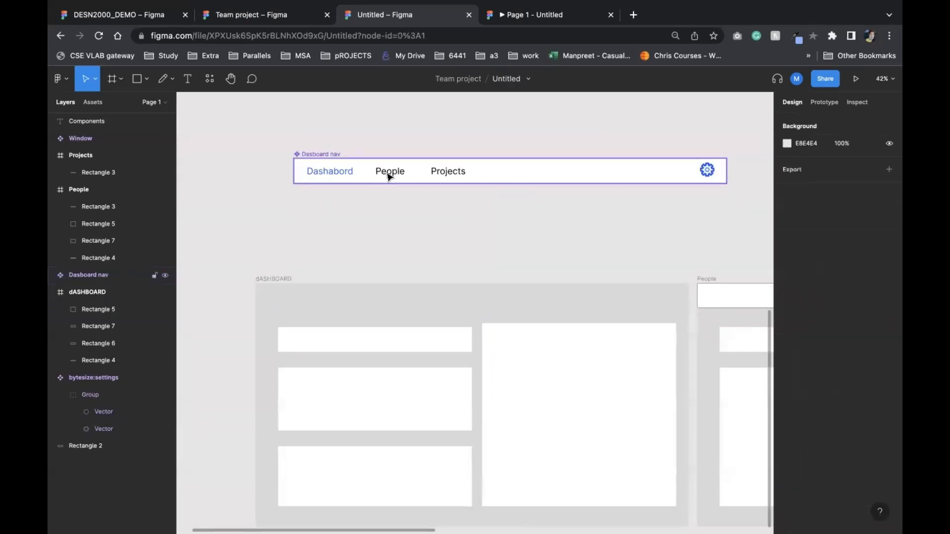
Step: Place an instance of the Dasboard nav component along the upper edge of the dashboard frame
drag(389, 176, 351, 301)
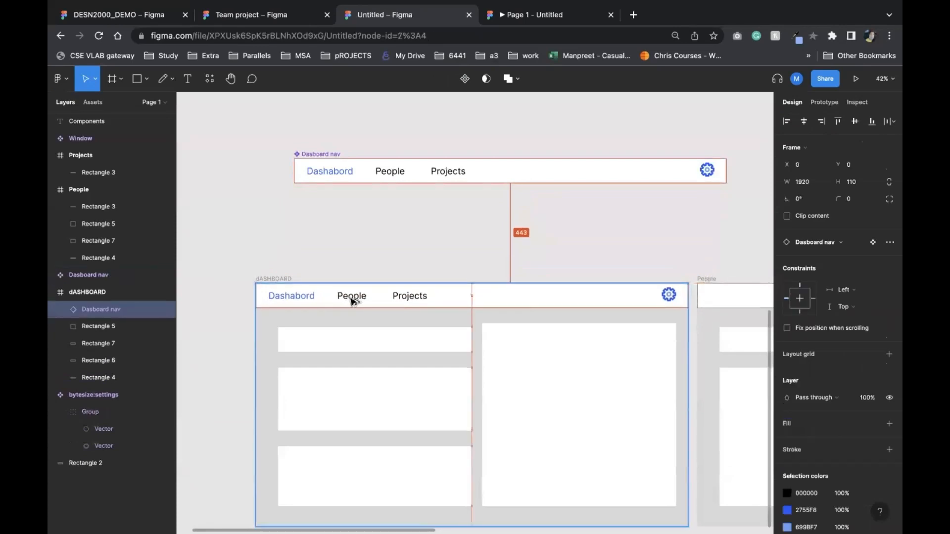
click(464, 255)
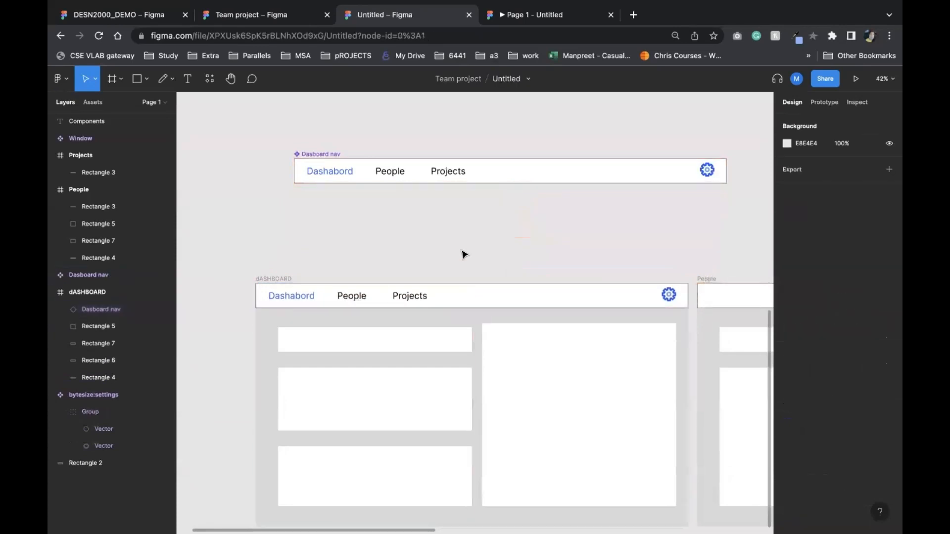
scroll(464, 255, right, 5)
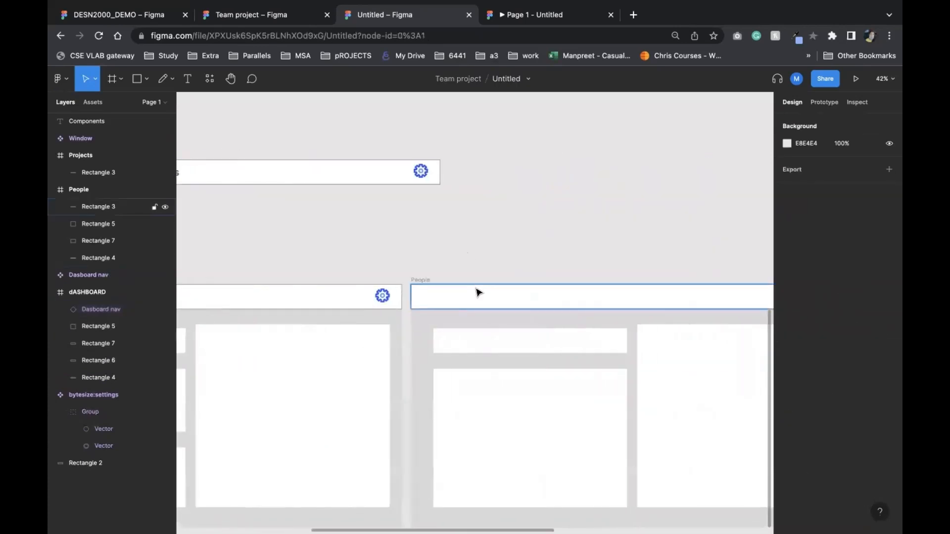
scroll(476, 292, left, 2)
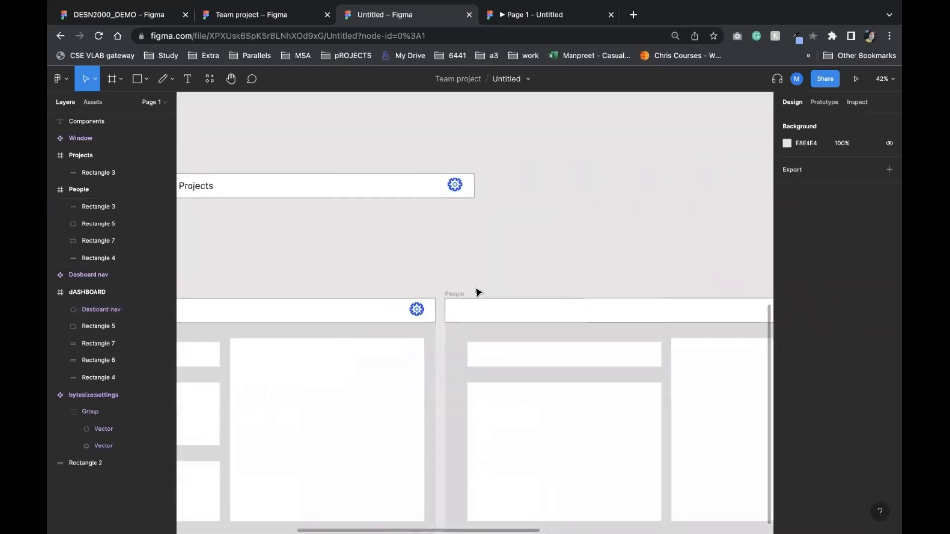
scroll(449, 312, left, 2)
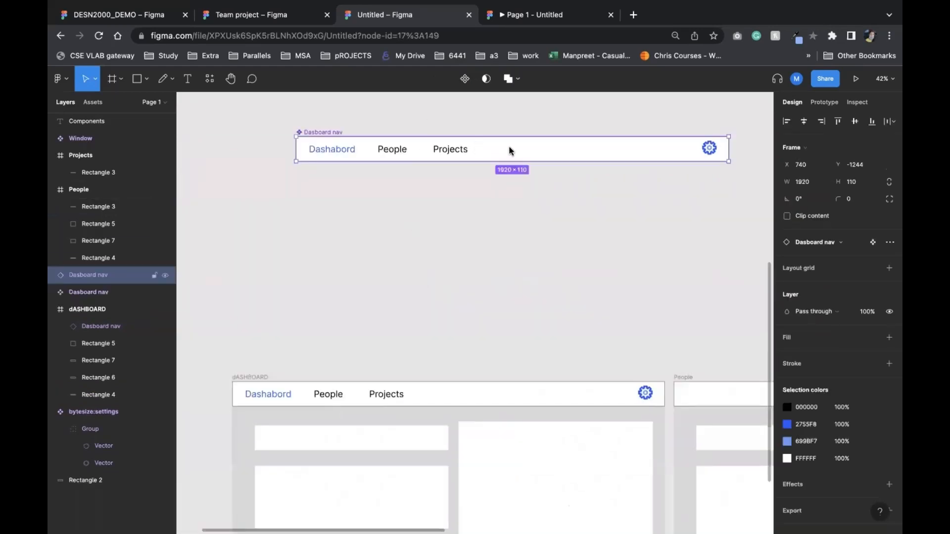
drag(511, 149, 505, 177)
key(super+z)
key(super+z)
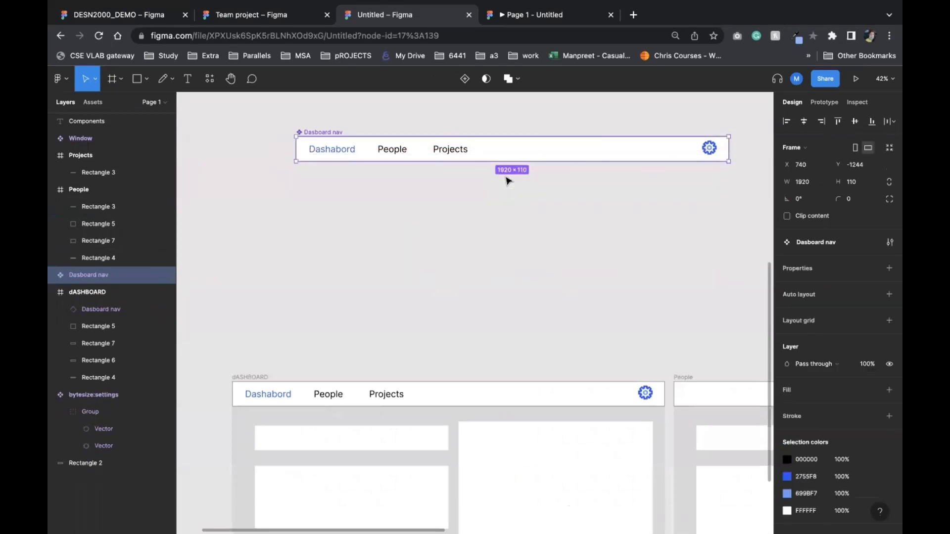
Step: Duplicate the Dasboard nav component as an instance directly below the original on the canvas
click(382, 184)
click(369, 154)
drag(370, 154, 366, 206)
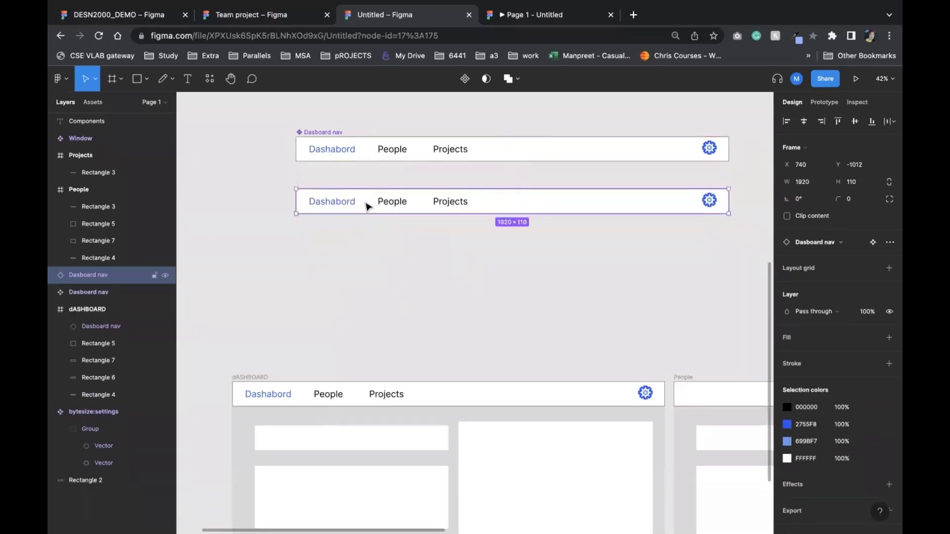
Step: Correct the spelling of the first navigation label in the main Dasboard nav component to Dashboard
click(395, 162)
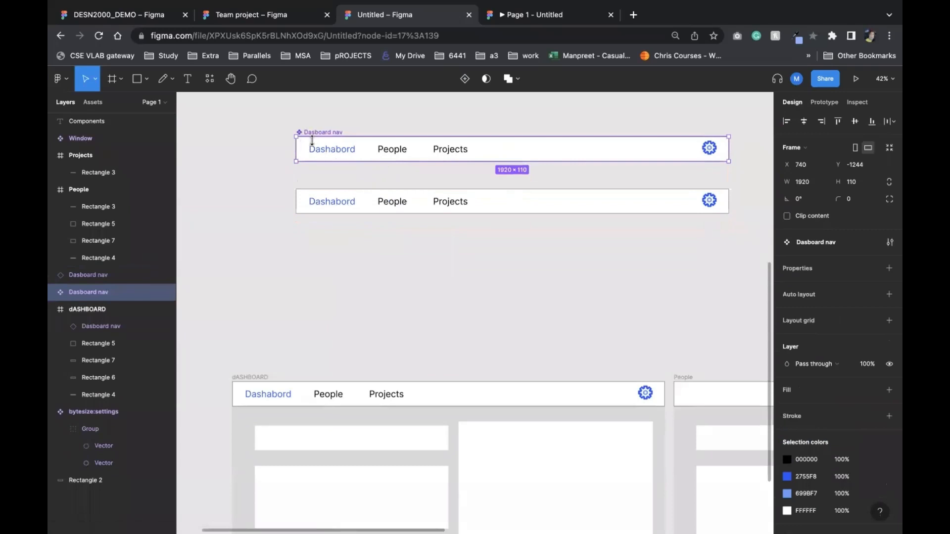
click(352, 208)
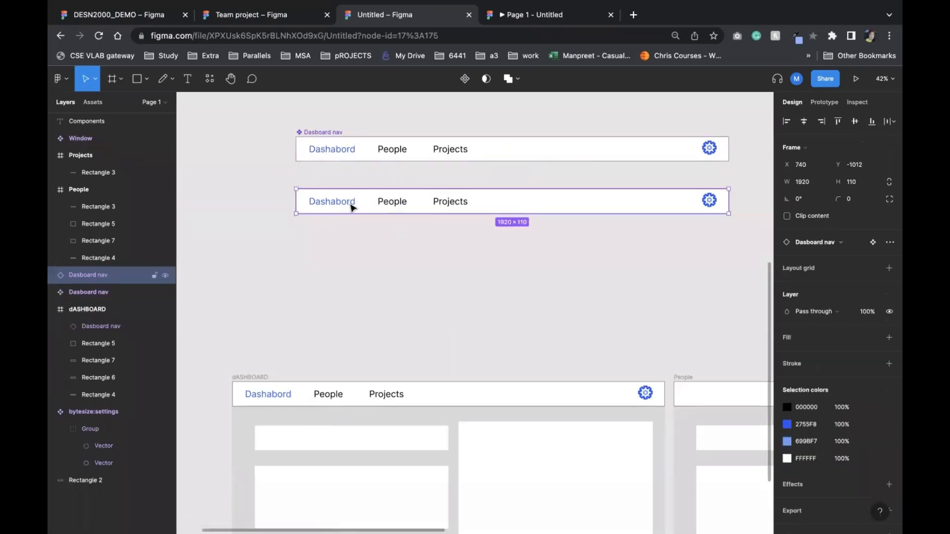
double_click(341, 207)
double_click(335, 150)
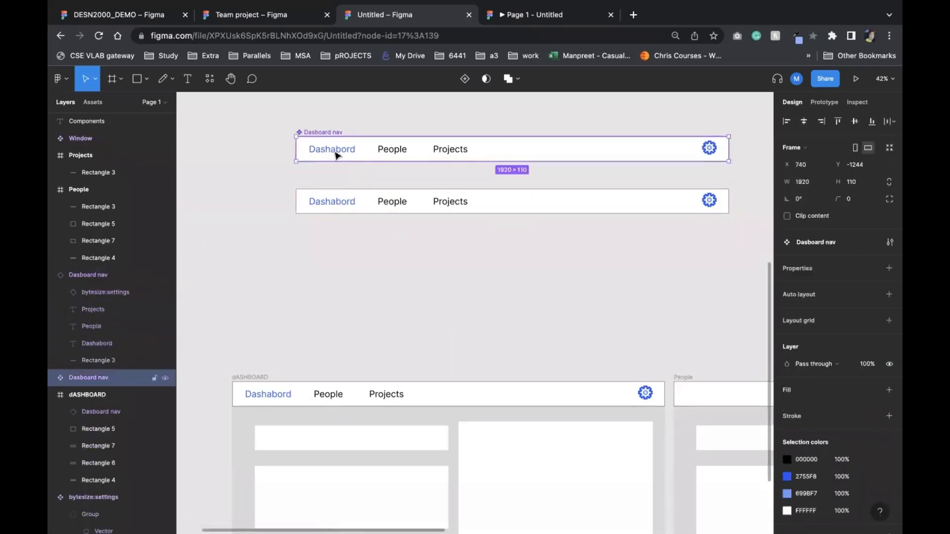
double_click(336, 151)
click(338, 154)
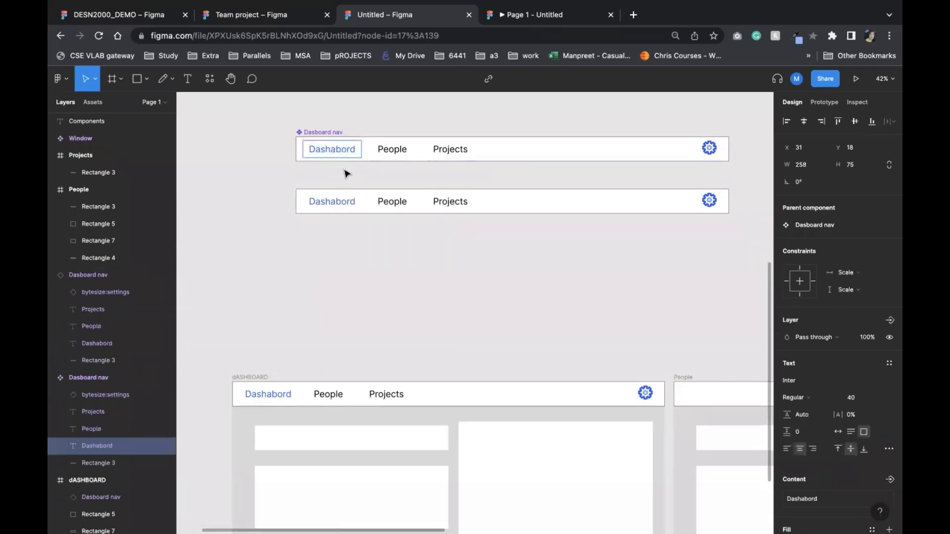
key(BackSpace)
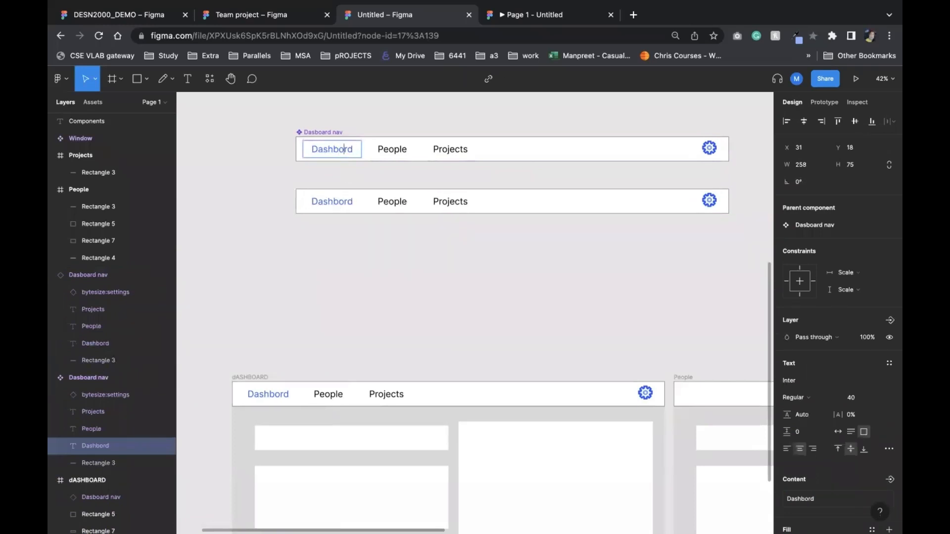
text(a)
key(Escape)
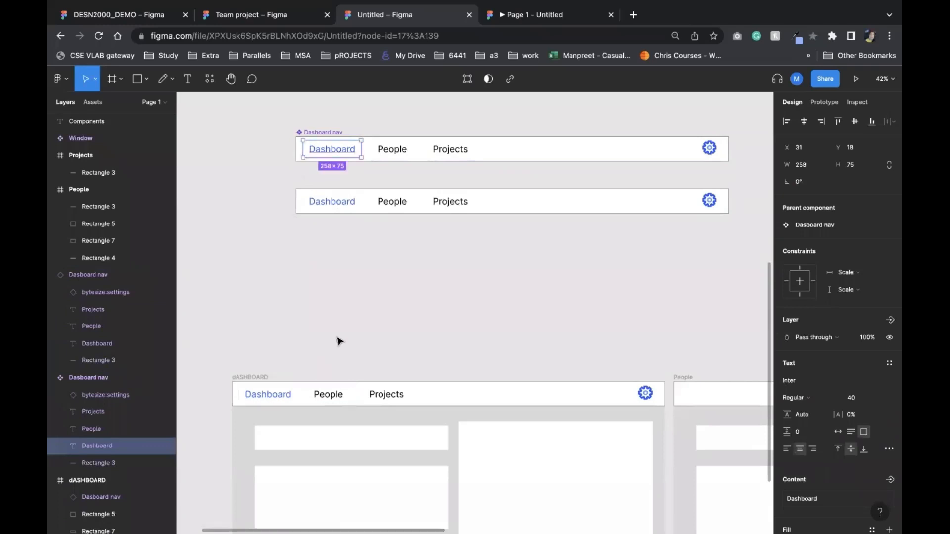
click(359, 237)
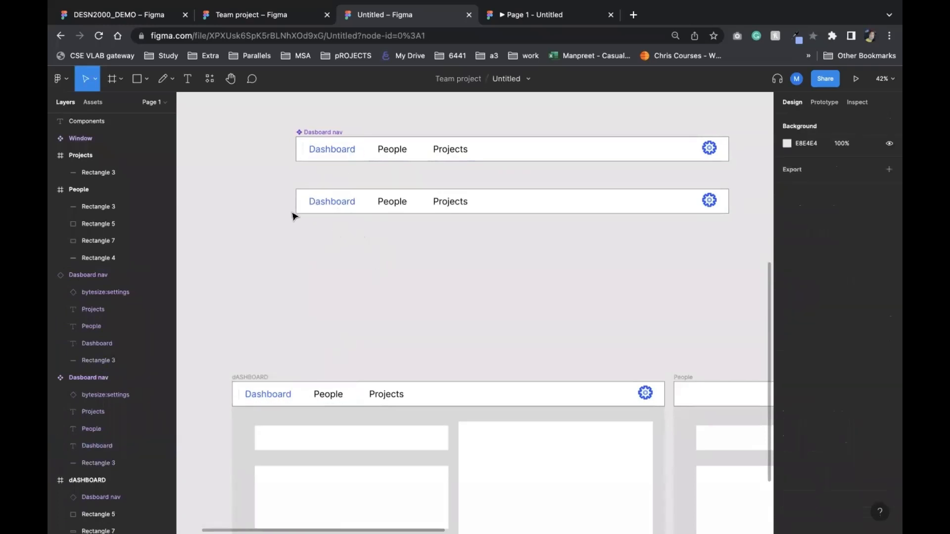
Step: Detach the duplicated navigation bar below the main component from its Dasboard nav component
click(396, 204)
click(275, 229)
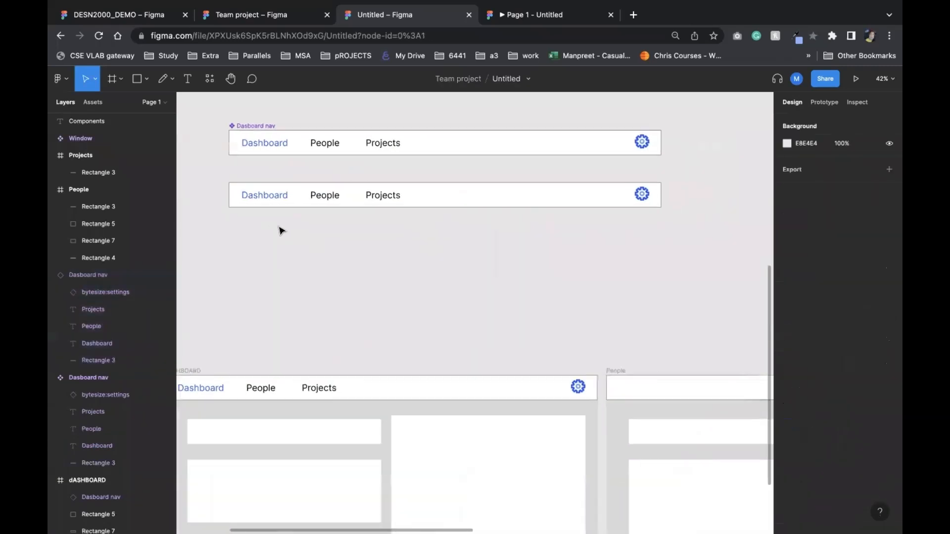
scroll(450, 388, right, 5)
scroll(464, 381, left, 8)
scroll(464, 381, up, 2)
scroll(465, 381, right, 3)
scroll(464, 381, up, 1)
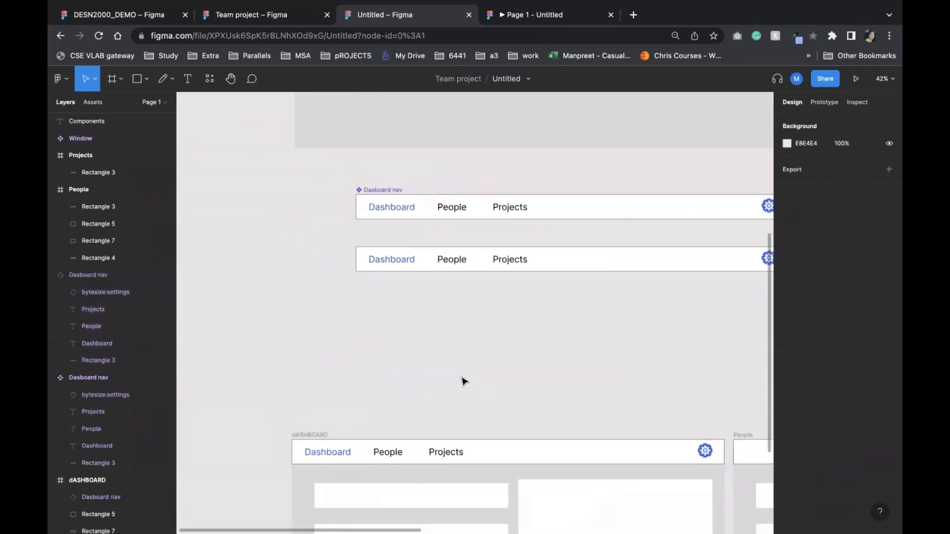
scroll(423, 297, right, 4)
scroll(423, 297, up, 1)
drag(246, 303, 715, 254)
right_click(608, 278)
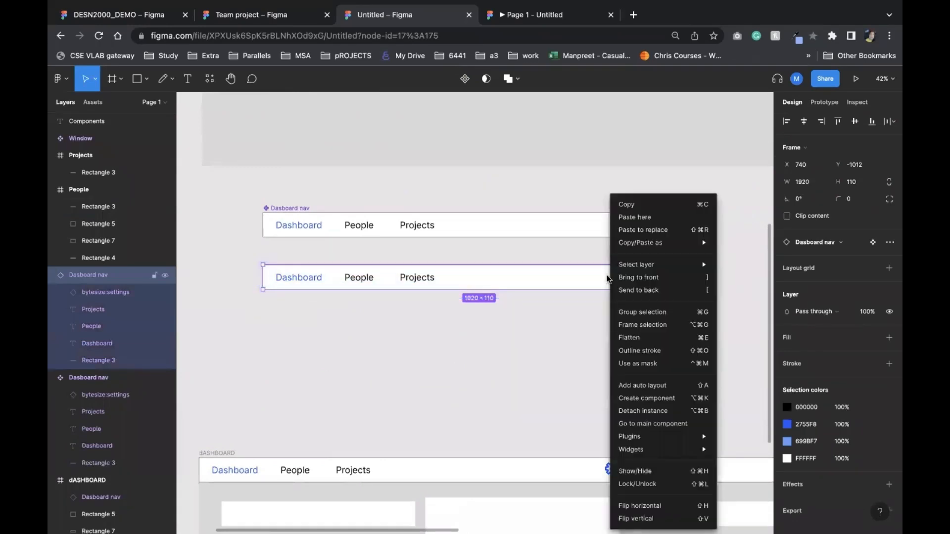
click(670, 412)
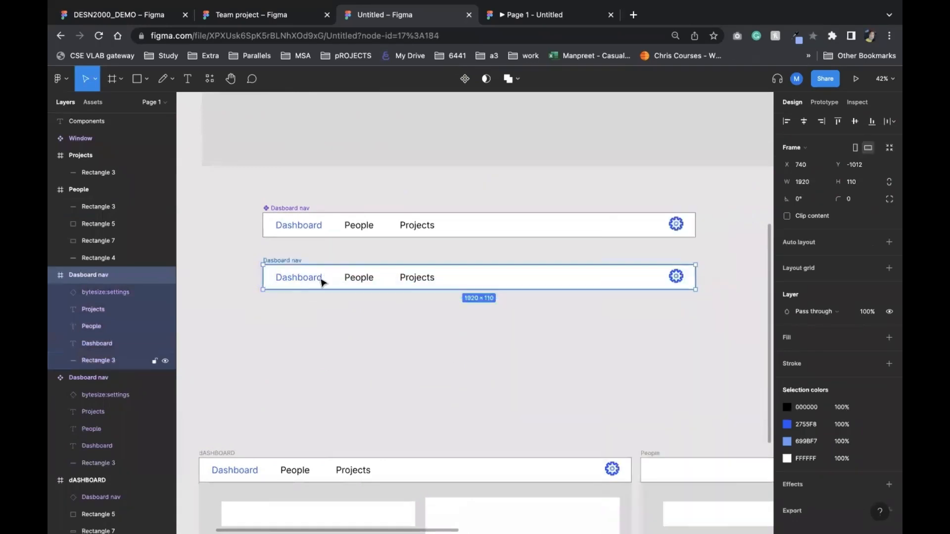
Step: Try deleting a letter from the Dashboard label in the main Dasboard nav component to check which copies follow it, and restore the text
double_click(312, 228)
double_click(312, 227)
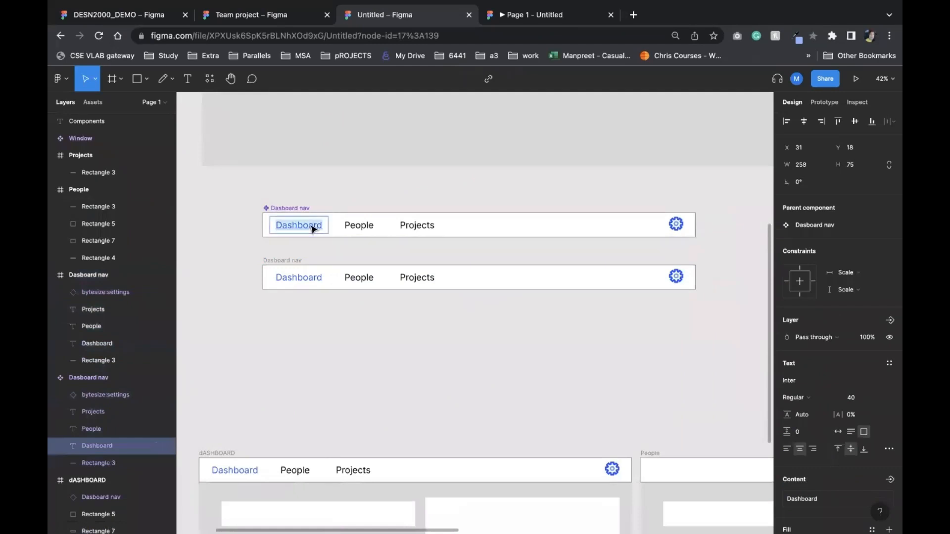
click(310, 224)
key(BackSpace)
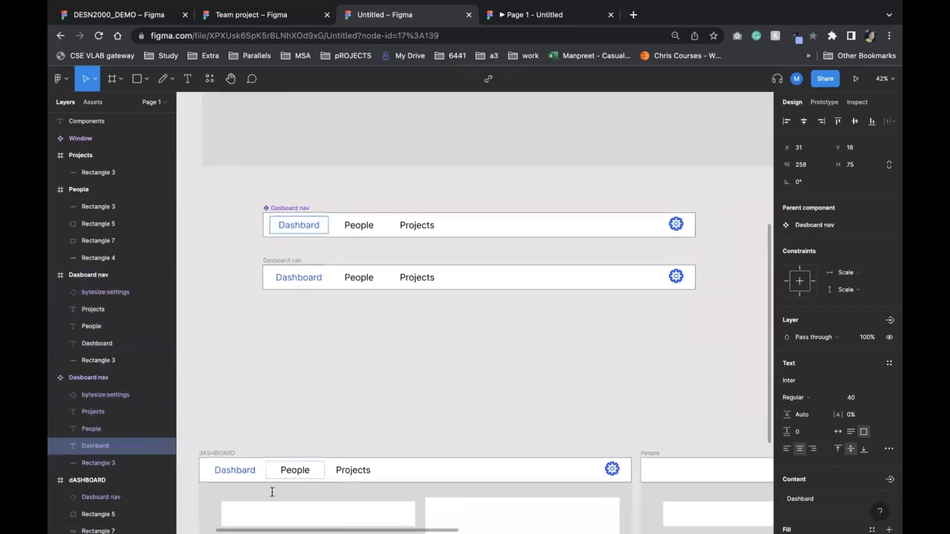
key(Escape)
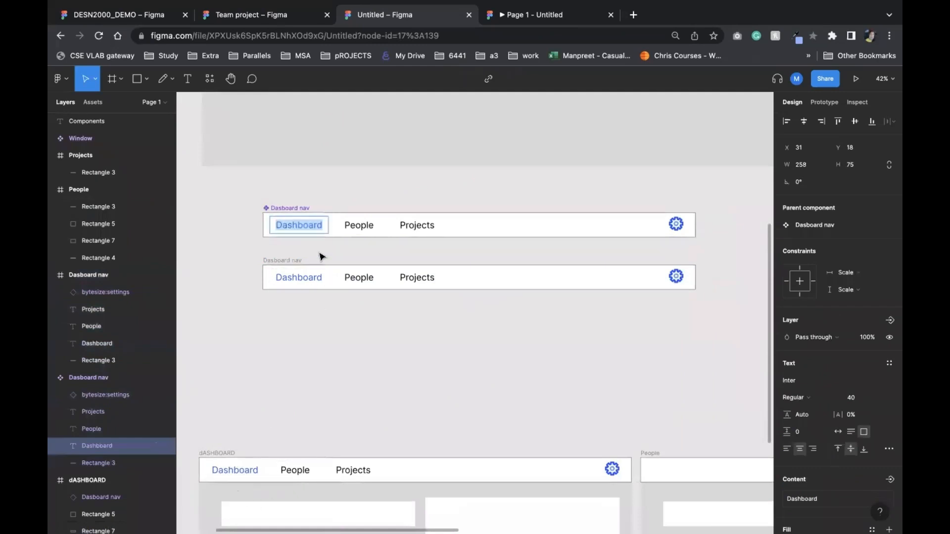
Step: In the detached navigation bar, recolour the Dashboard label black (070000) and the People label blue (2755F8)
click(311, 283)
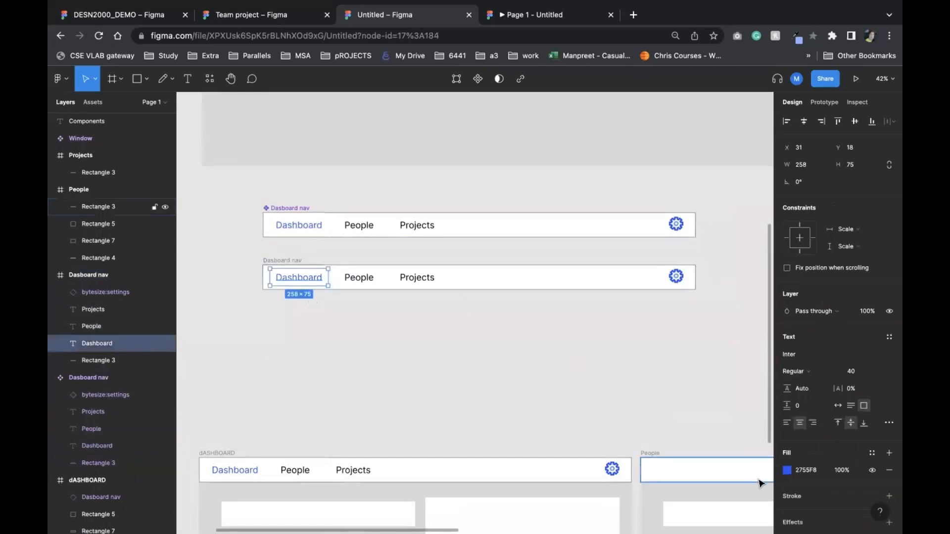
click(787, 470)
click(737, 480)
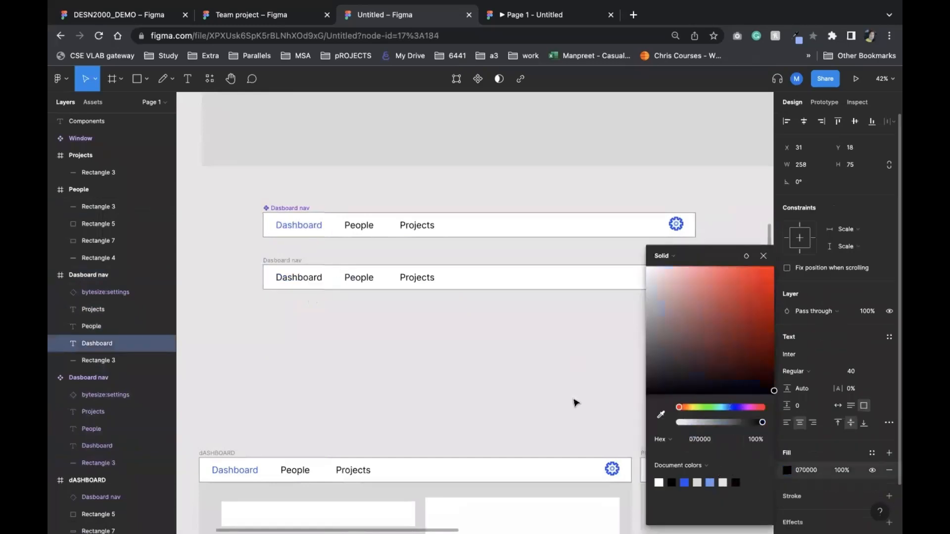
click(364, 278)
click(787, 470)
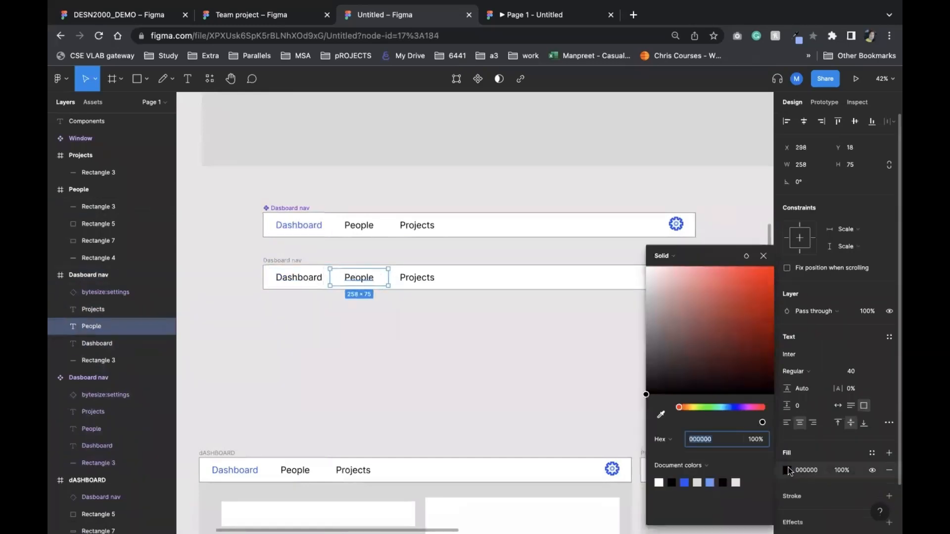
click(685, 483)
click(433, 378)
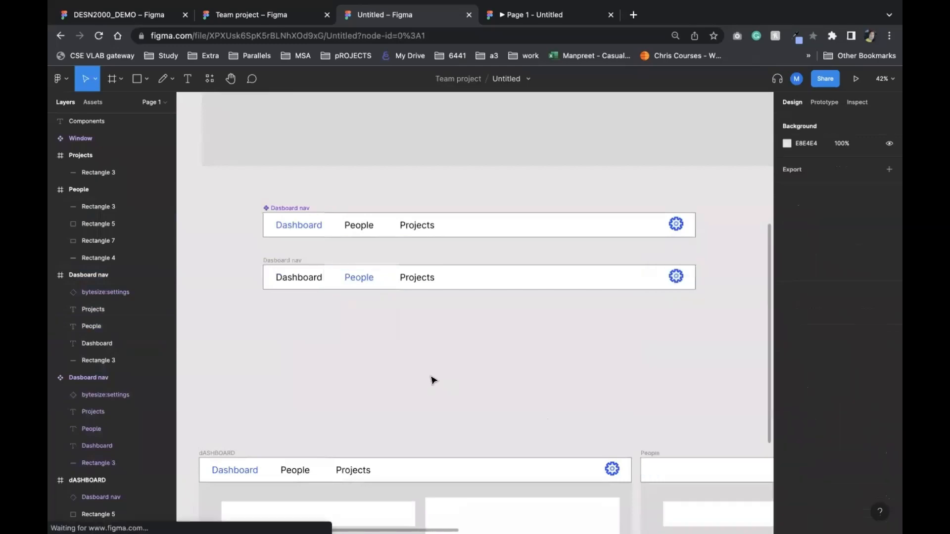
Step: Rename the detached navigation bar frame to People nav
scroll(436, 379, right, 2)
scroll(435, 379, down, 1)
drag(214, 230, 695, 292)
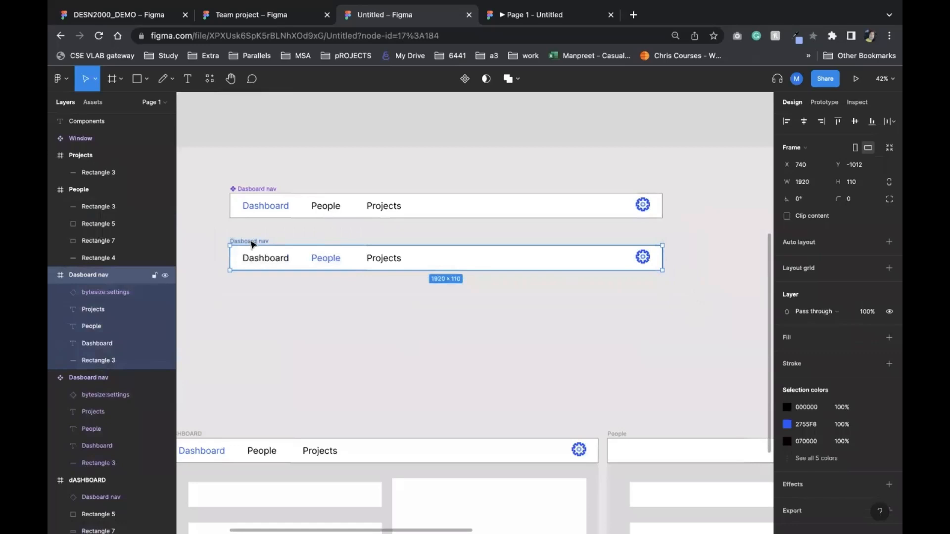
double_click(252, 241)
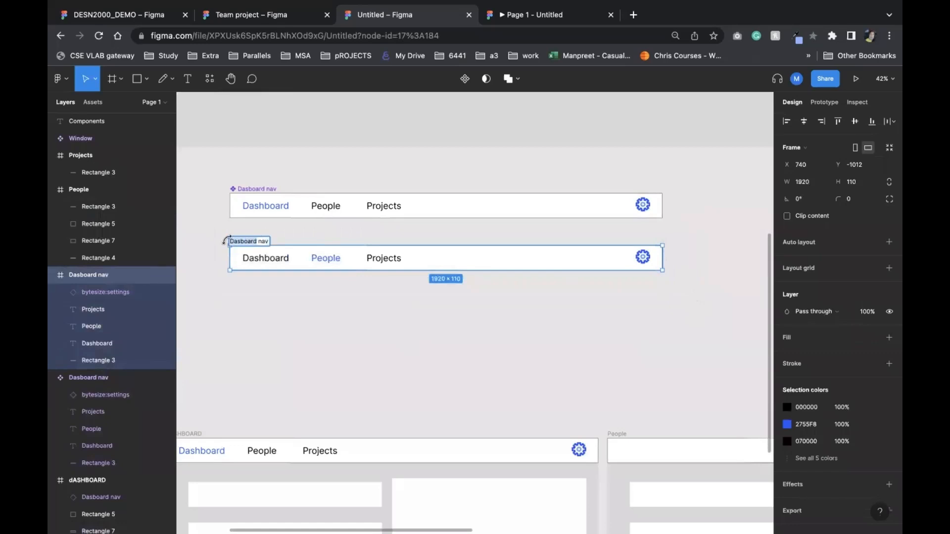
text(People)
click(237, 318)
Step: Turn the People nav frame into a component
drag(217, 279, 696, 230)
right_click(553, 256)
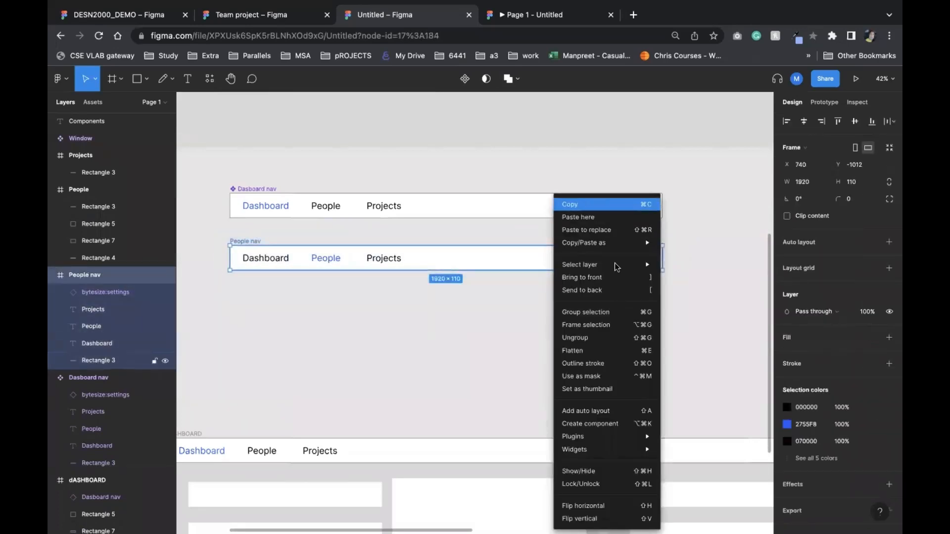
click(593, 424)
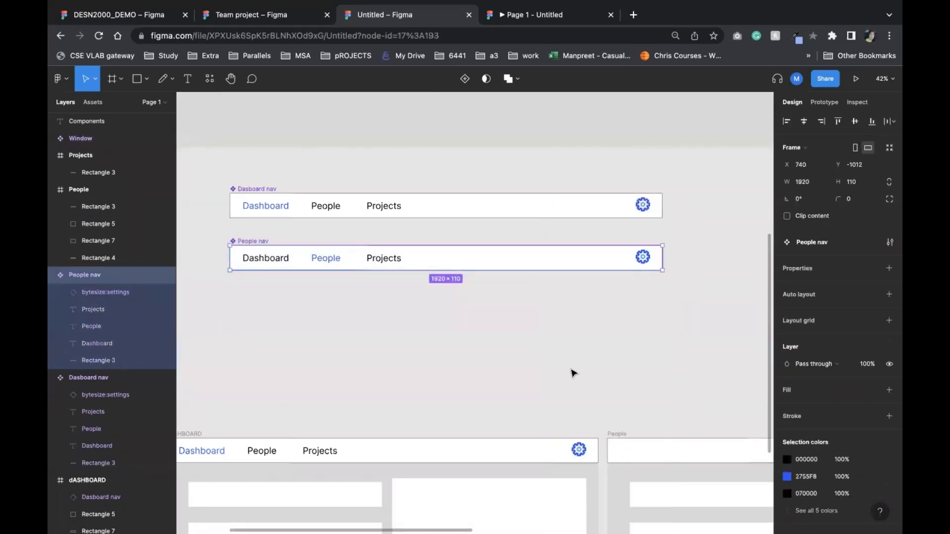
click(435, 325)
Step: Replace the blank header rectangle of the People frame with an instance of the People nav component
scroll(513, 272, down, 5)
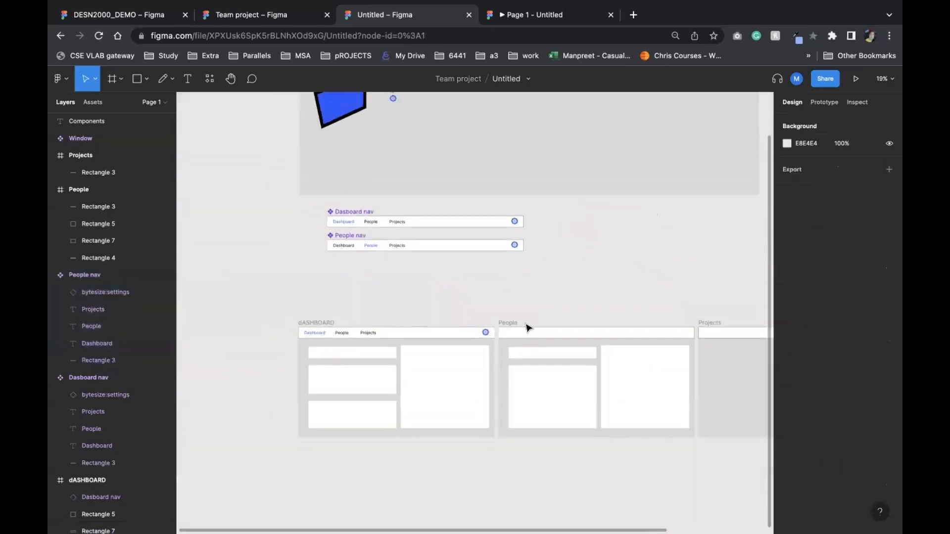
click(540, 335)
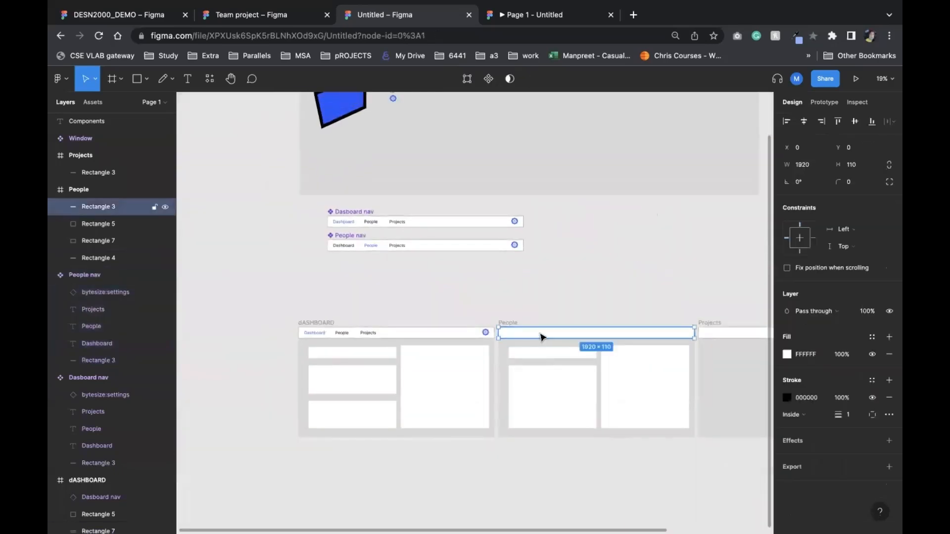
click(405, 246)
drag(497, 300, 582, 332)
click(587, 305)
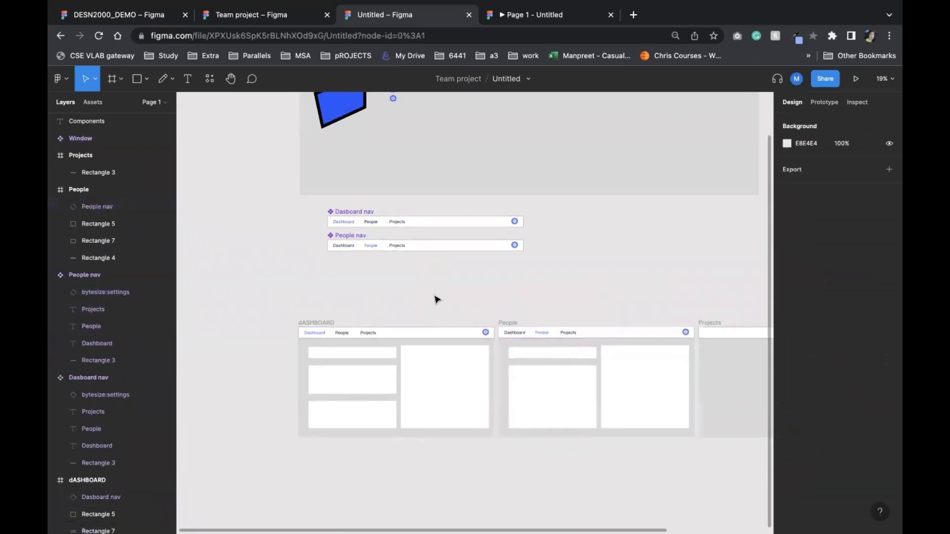
Step: Move the Dasboard nav, People nav and Projectnav components together into the grey Components area, beside the settings icon
scroll(435, 299, up, 5)
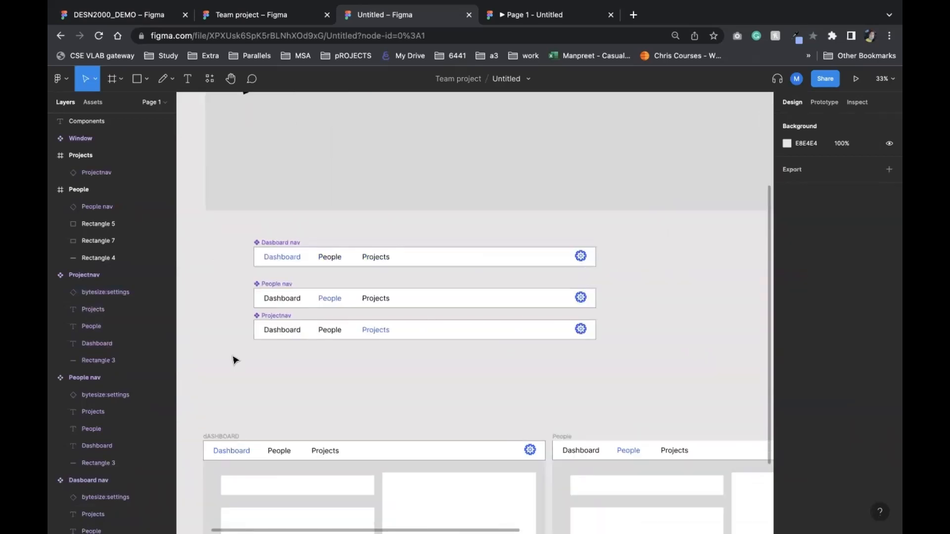
drag(225, 360, 631, 364)
drag(224, 348, 636, 228)
drag(520, 252, 631, 219)
scroll(526, 246, up, 3)
scroll(525, 247, up, 2)
scroll(504, 304, left, 2)
scroll(503, 304, down, 1)
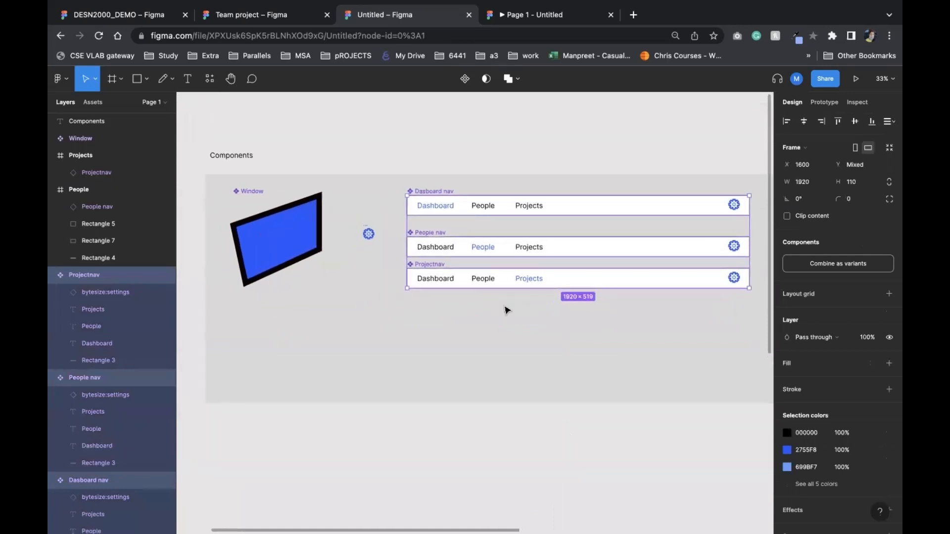
Step: Review the file's local components in the asset library and in the list of insertable components
click(98, 105)
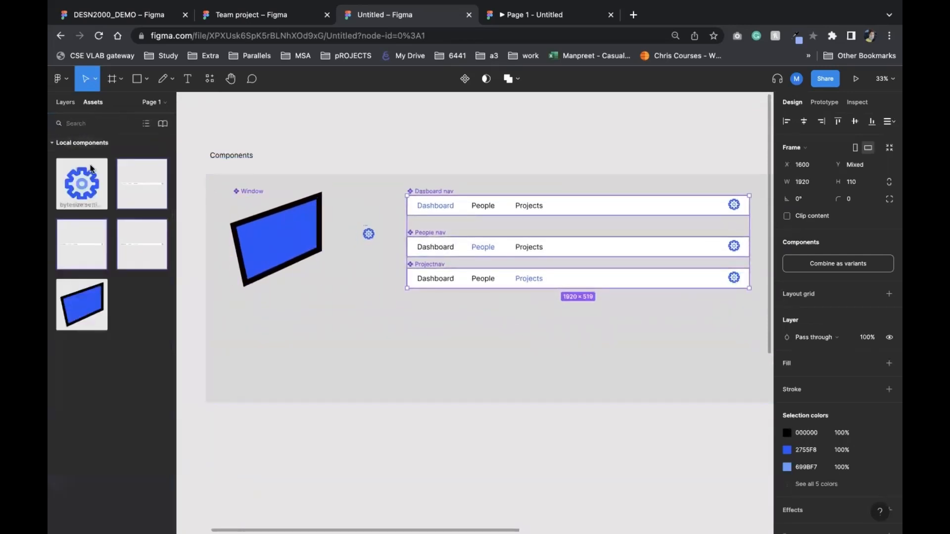
click(211, 79)
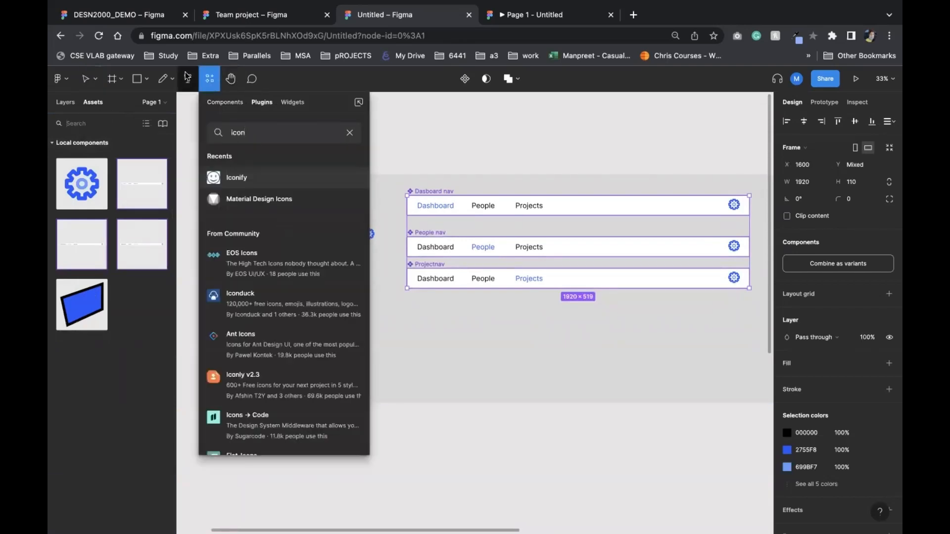
click(225, 102)
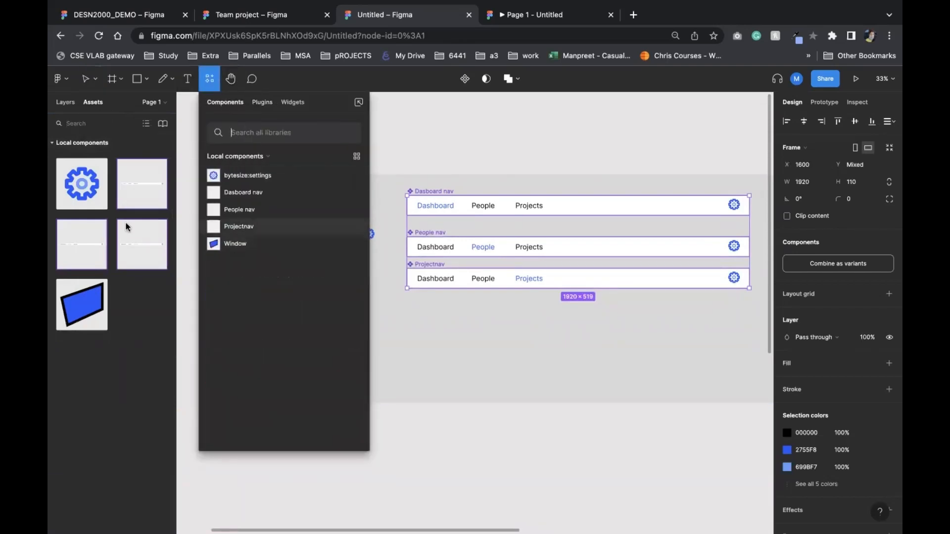
click(73, 105)
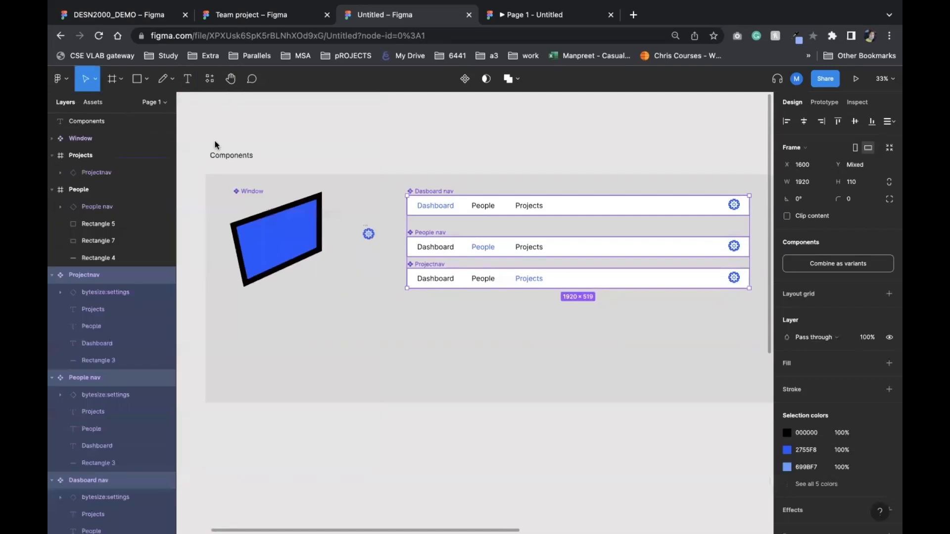
Step: Link the People label in the dashboard frame's header to the People frame with an on-click Navigate to interaction
scroll(410, 331, down, 4)
scroll(402, 343, down, 2)
scroll(322, 203, up, 2)
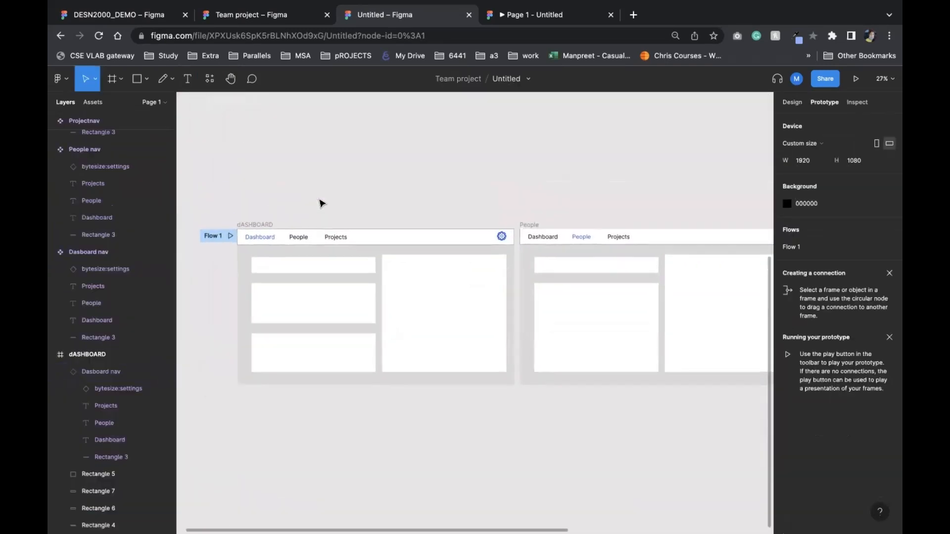
scroll(271, 221, up, 5)
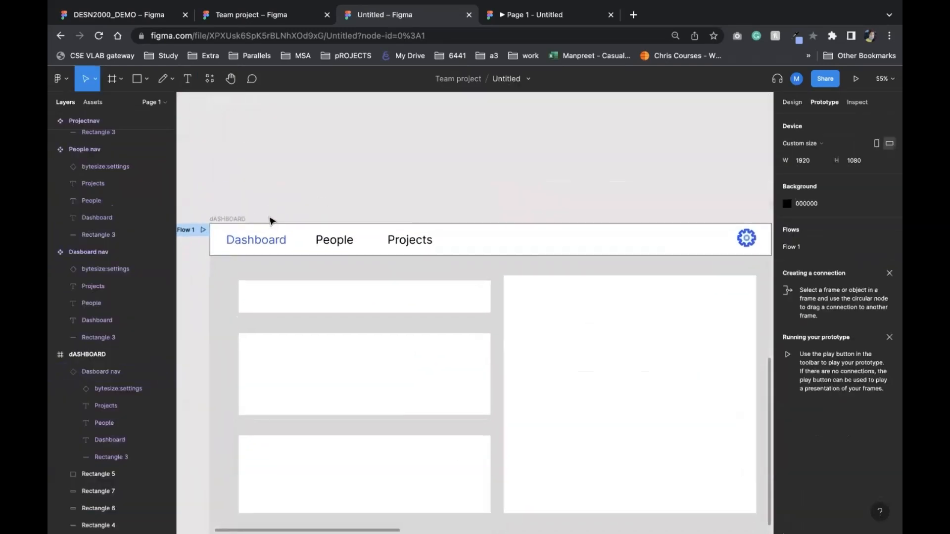
scroll(271, 220, down, 3)
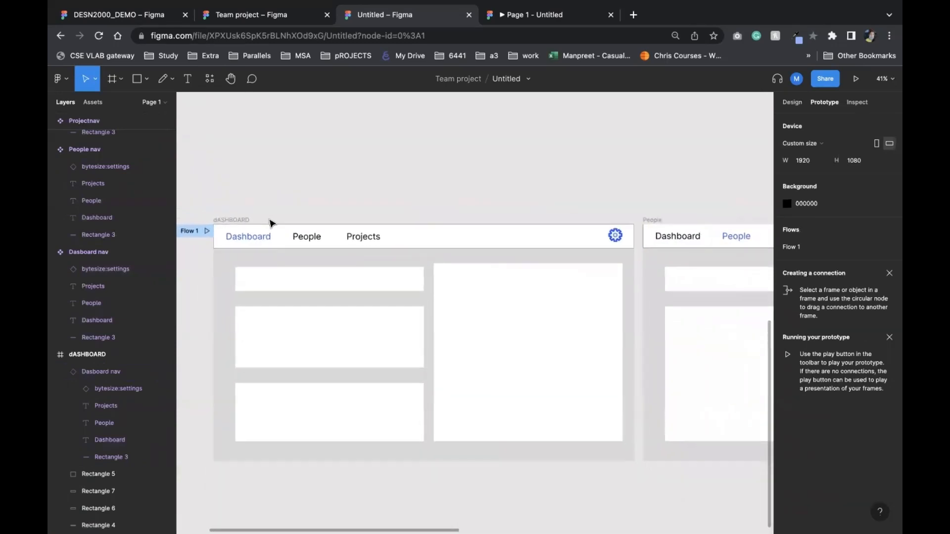
double_click(251, 241)
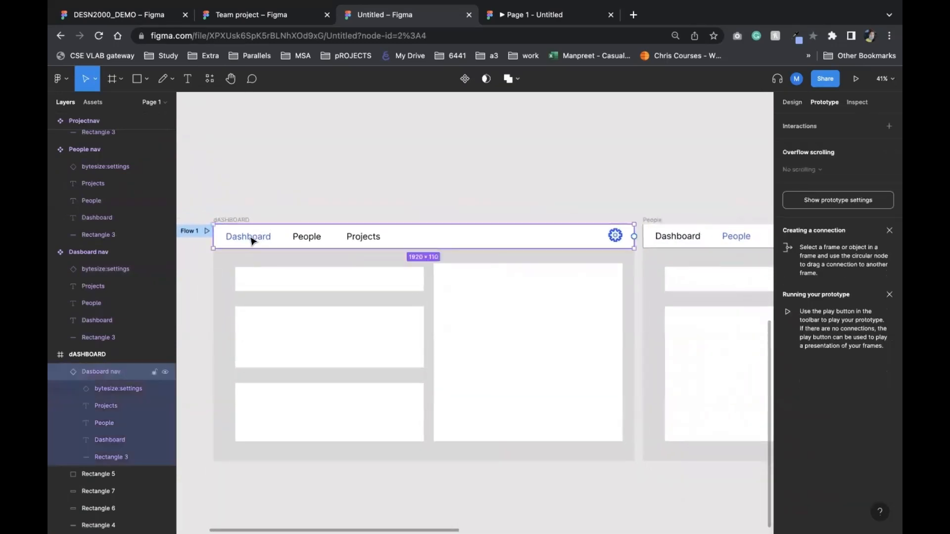
click(310, 243)
drag(335, 236, 503, 250)
scroll(503, 251, left, 5)
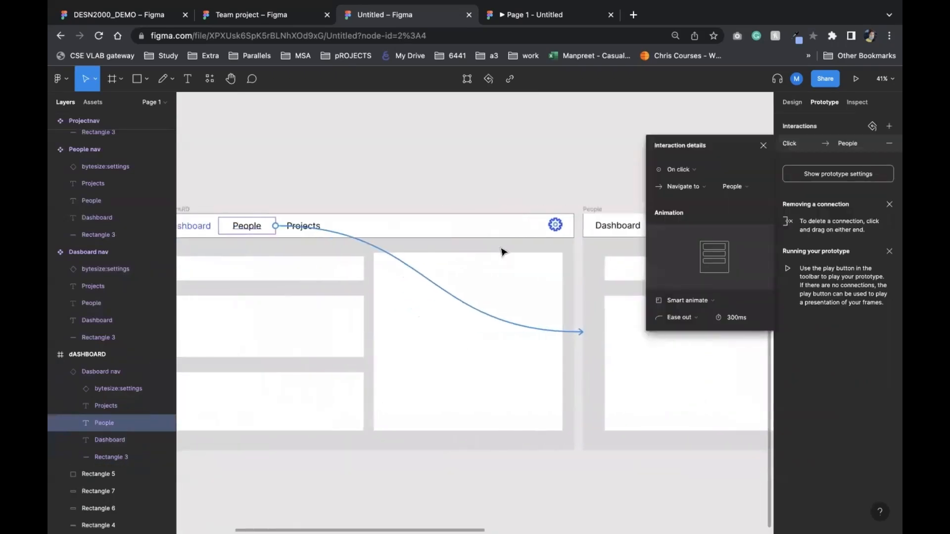
Step: Link the Projects label in the dashboard frame's header to the Projects frame
click(360, 225)
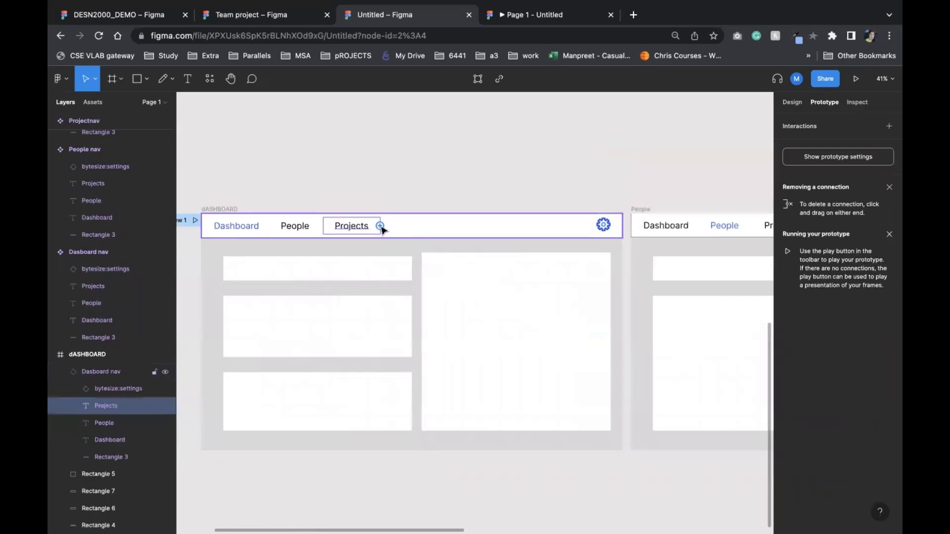
scroll(421, 237, right, 10)
drag(582, 254, 617, 255)
scroll(617, 254, right, 6)
Step: In the People frame's header, link the Dashboard label to the dASHBOARD frame and the Projects label to the Projects frame
click(404, 236)
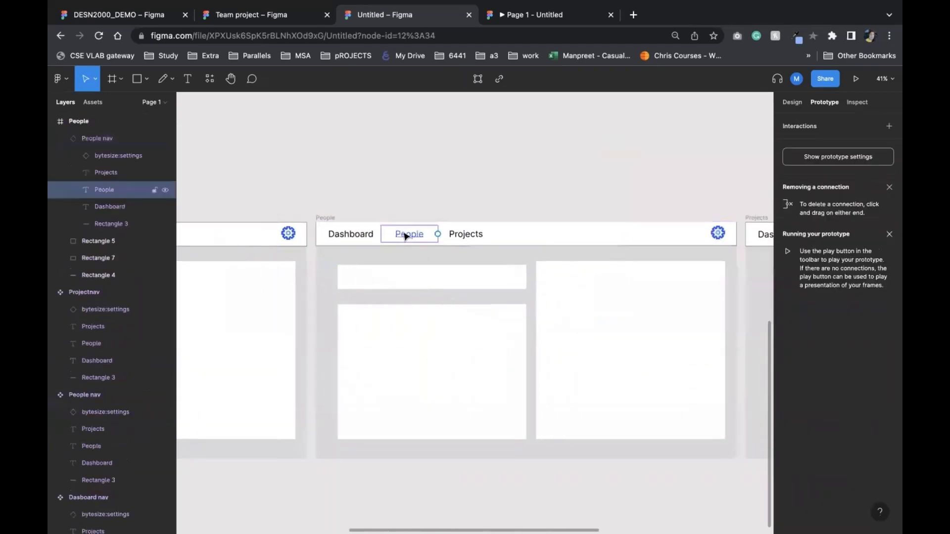
click(349, 236)
drag(378, 236, 292, 269)
click(470, 235)
drag(494, 235, 595, 269)
scroll(595, 269, right, 2)
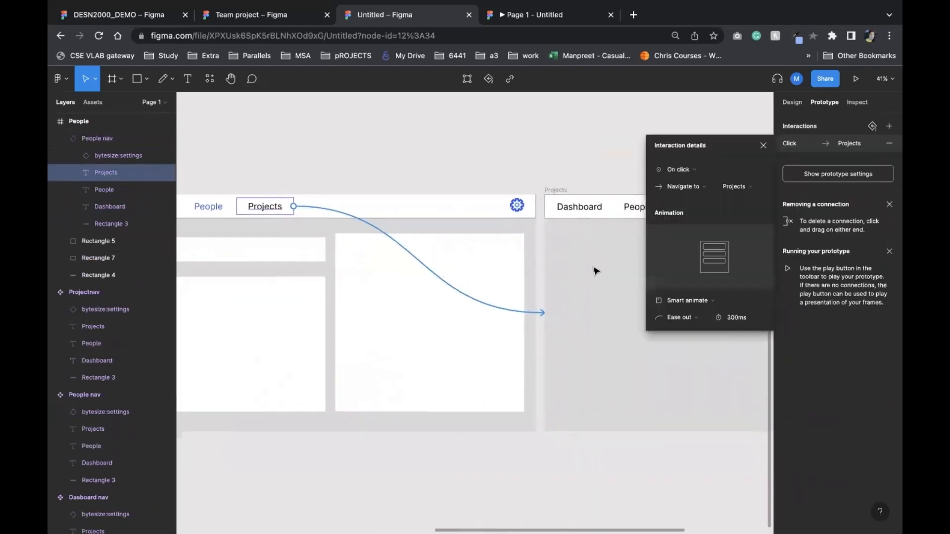
Step: In the Projects frame's header, link the Dashboard label to the dASHBOARD frame and the People label to the People frame
click(562, 208)
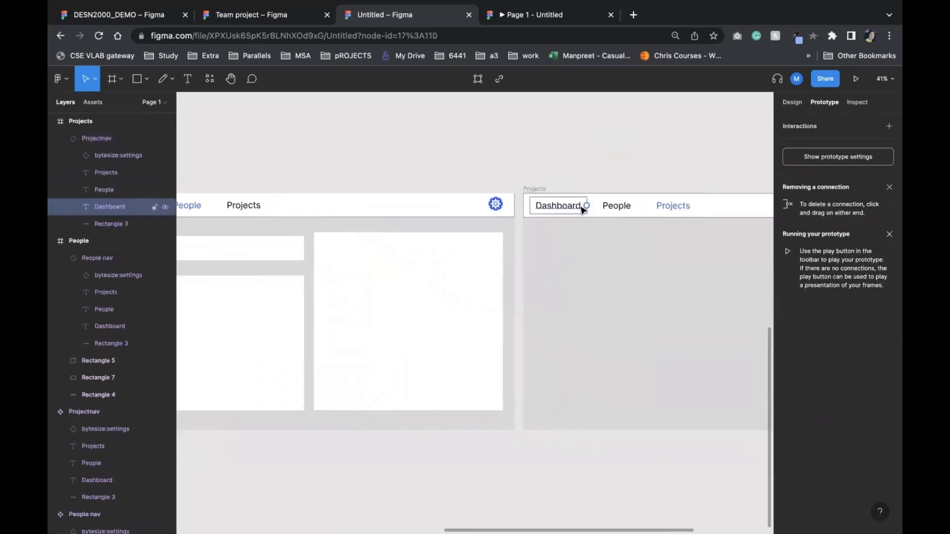
drag(584, 206, 393, 277)
scroll(412, 277, left, 5)
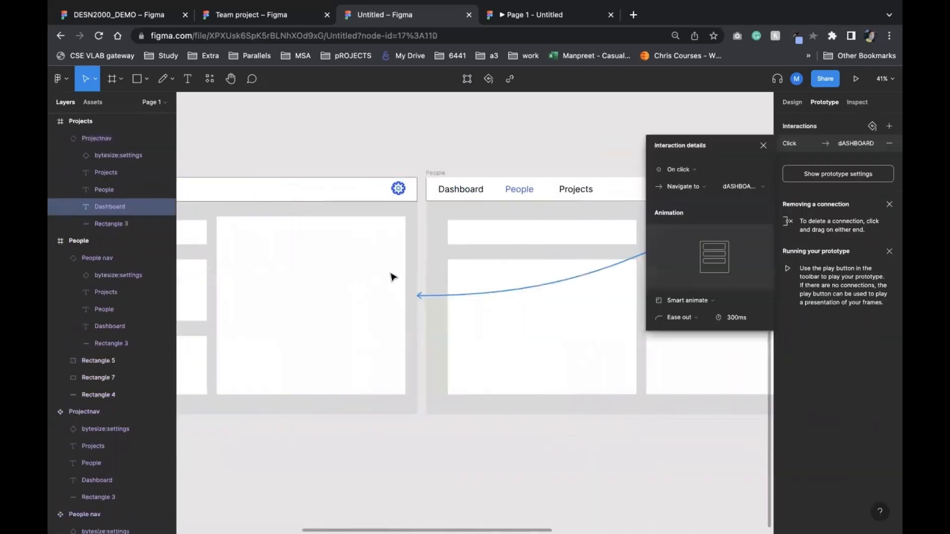
scroll(392, 274, right, 2)
scroll(306, 220, left, 6)
click(271, 207)
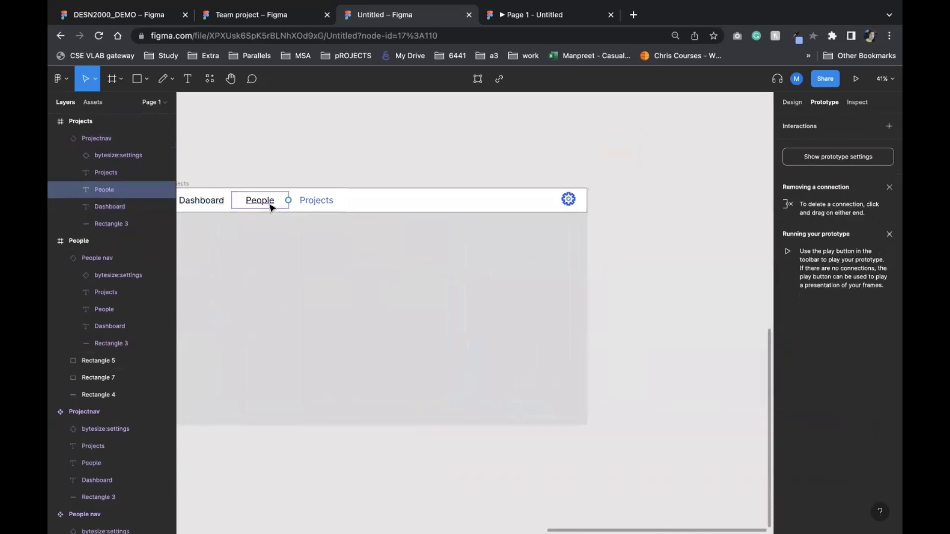
drag(287, 200, 278, 267)
scroll(276, 265, left, 6)
Step: Test the header links in the prototype preview by navigating between the People, Projects and Dashboard pages
click(509, 15)
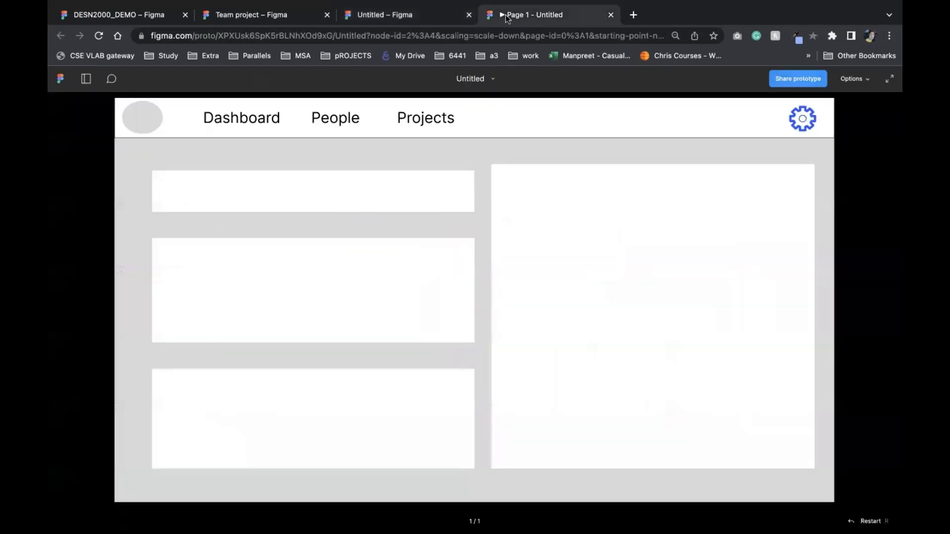
click(273, 126)
click(280, 123)
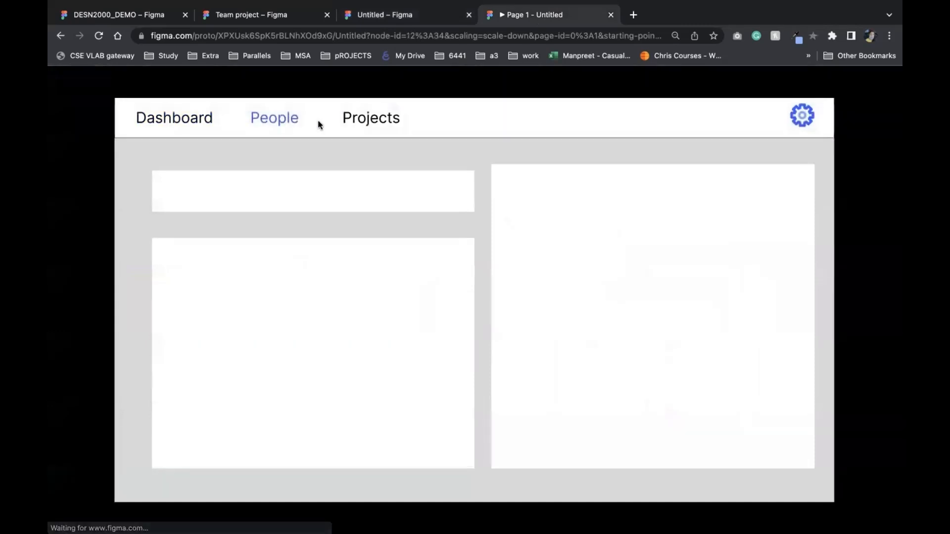
click(375, 127)
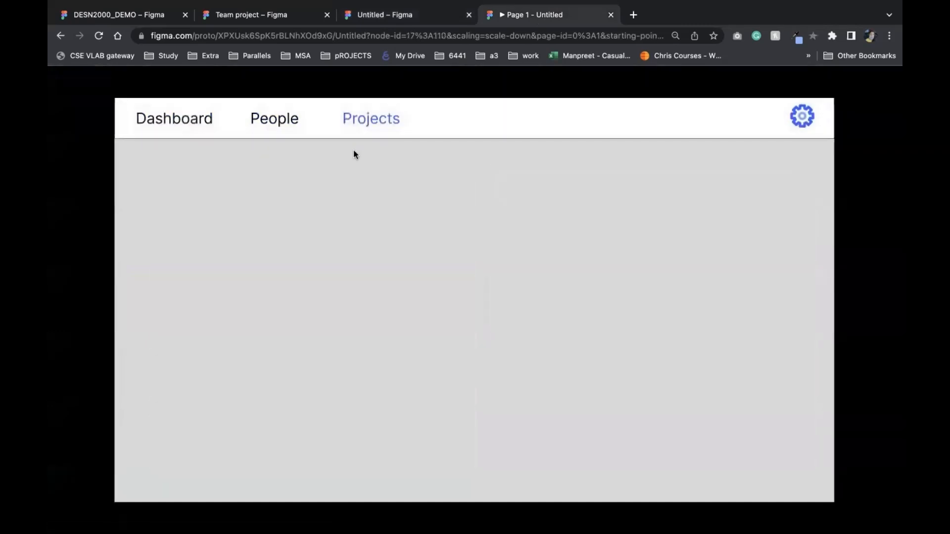
click(194, 125)
click(275, 122)
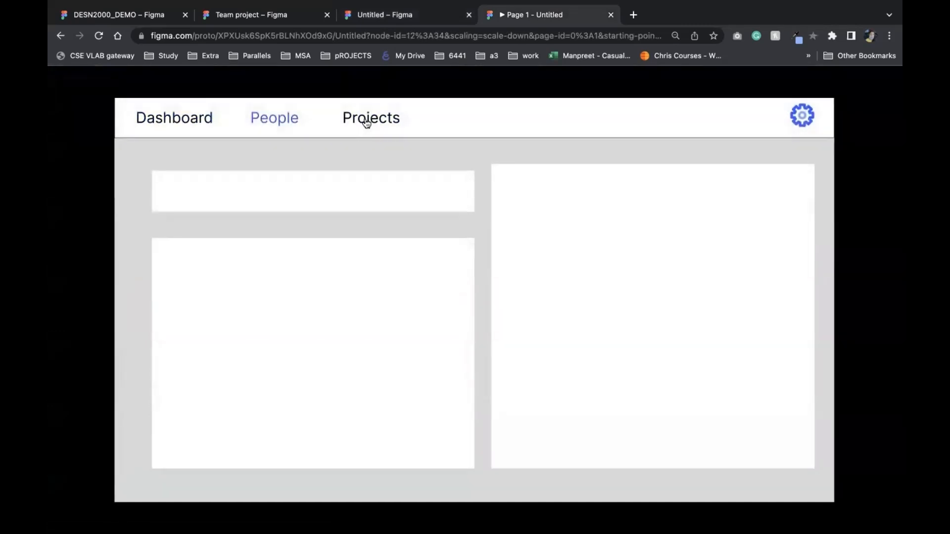
Step: Recheck the header links in the full-screen prototype preview by cycling through the People, Projects and Dashboard pages again, and leave full screen
click(152, 124)
click(377, 119)
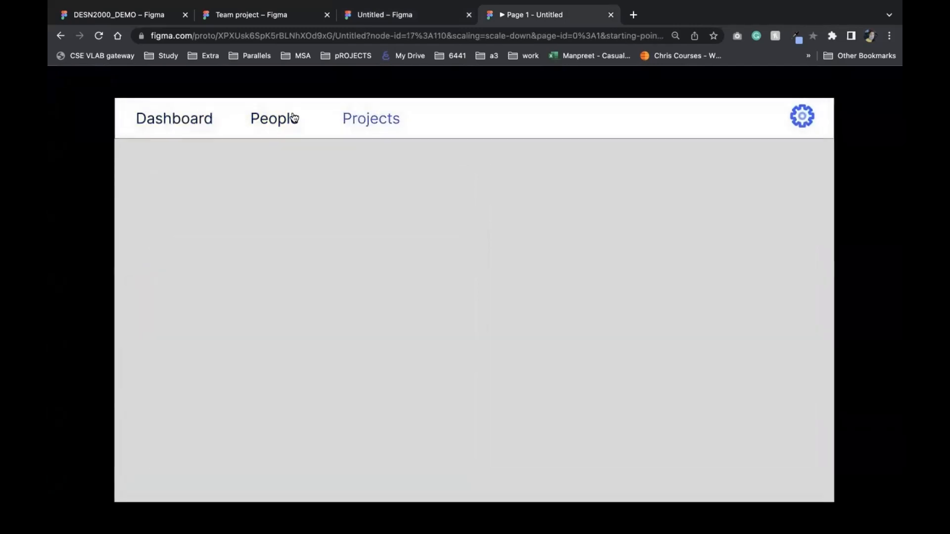
click(280, 119)
click(170, 119)
click(261, 120)
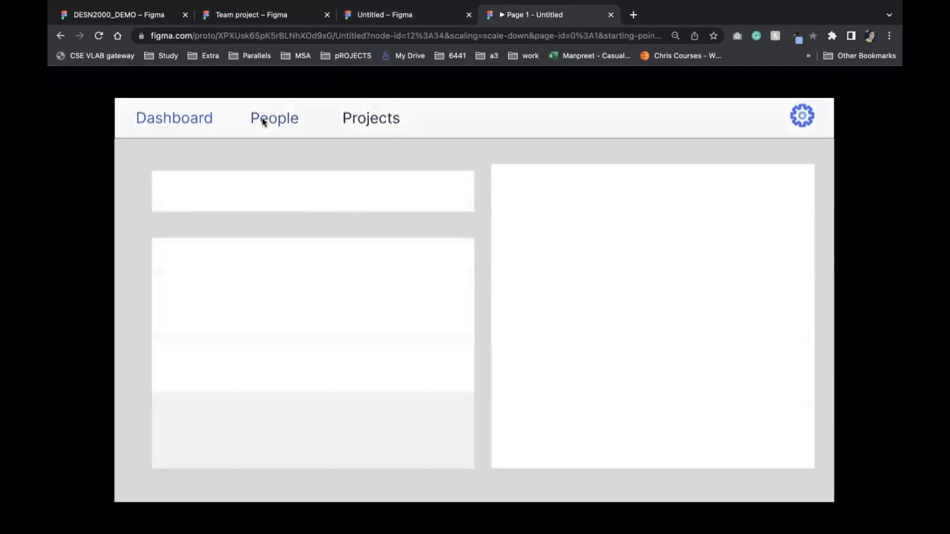
click(363, 131)
key(ctrl+super+f)
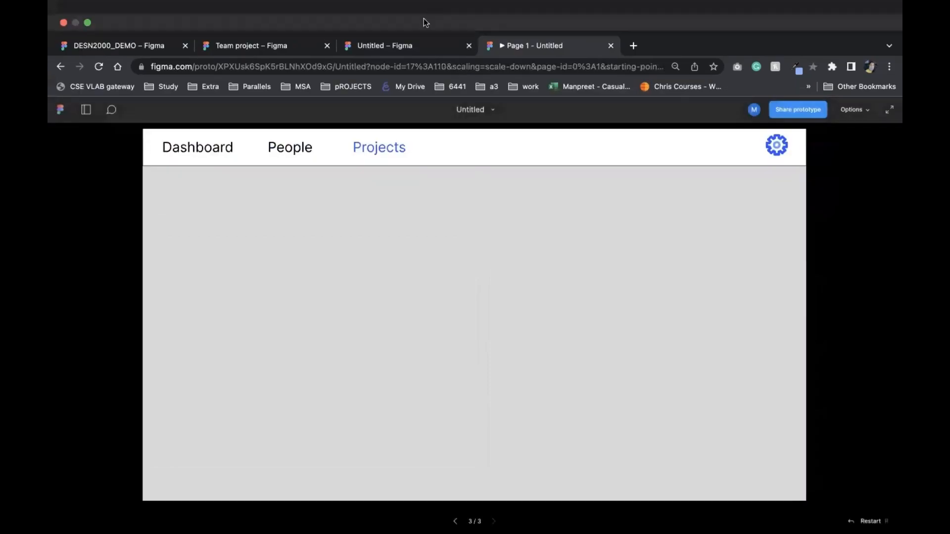
Step: Return to the design file and set the animation of the Projects frame's People link to Instant
click(399, 46)
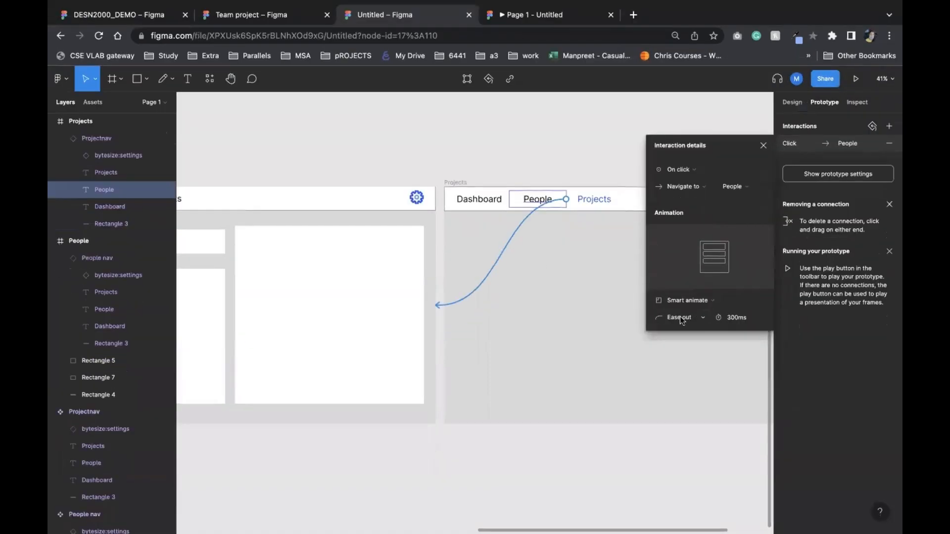
click(705, 303)
click(716, 277)
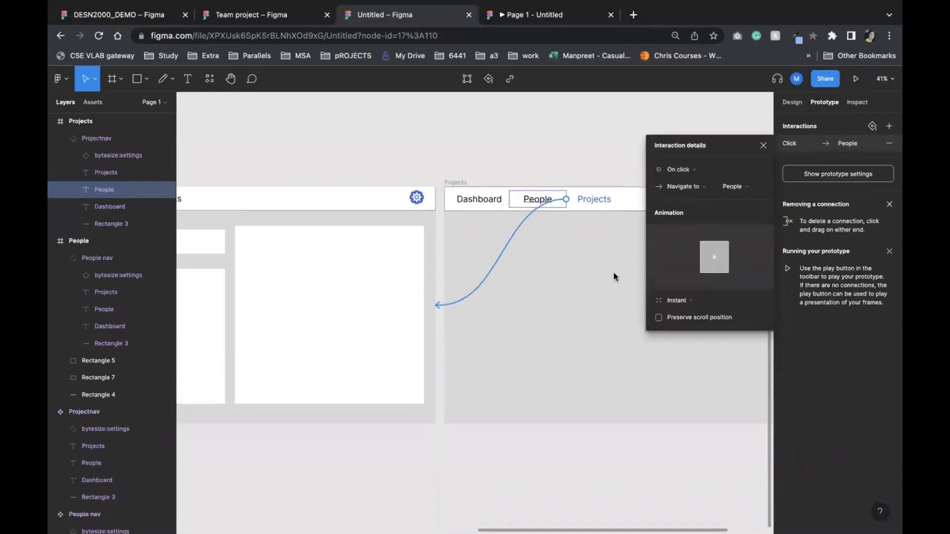
Step: Inspect the animation and easing options of the link from the dASHBOARD frame's Projects label to the Projects frame
scroll(487, 275, left, 1)
scroll(488, 276, left, 6)
click(431, 226)
scroll(426, 216, left, 2)
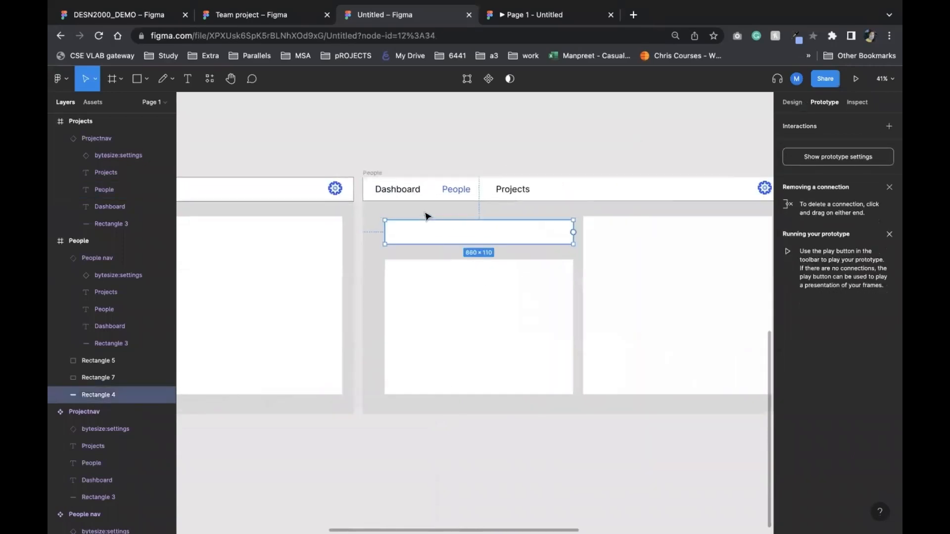
click(460, 171)
scroll(460, 171, down, 5)
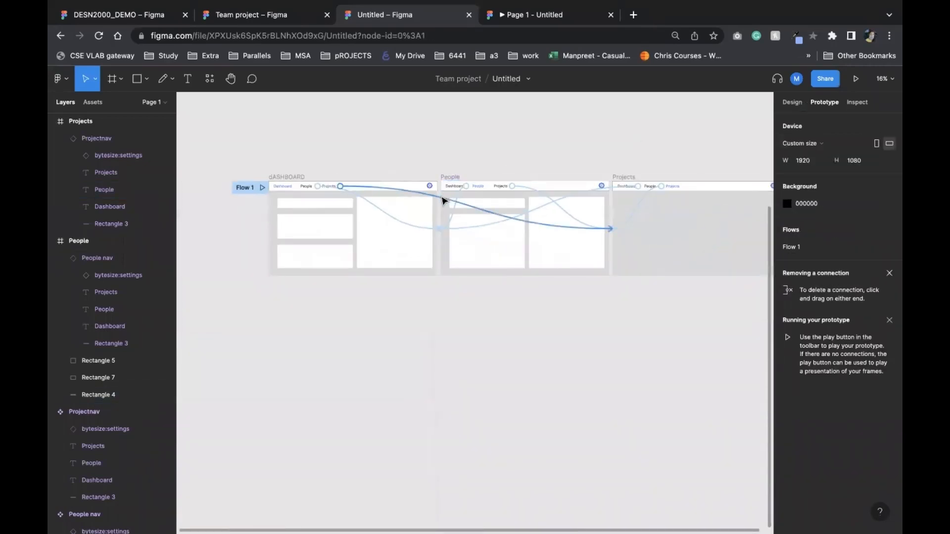
click(440, 197)
click(685, 321)
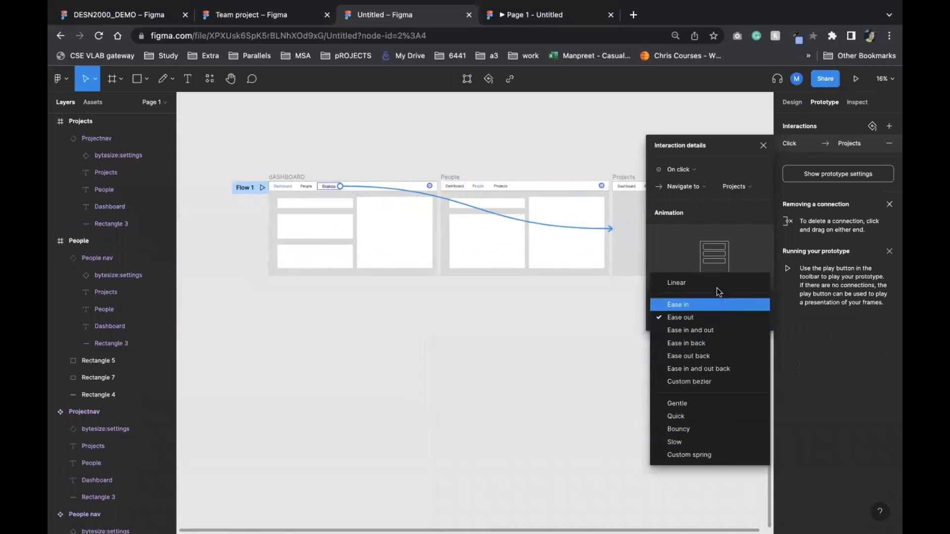
click(677, 253)
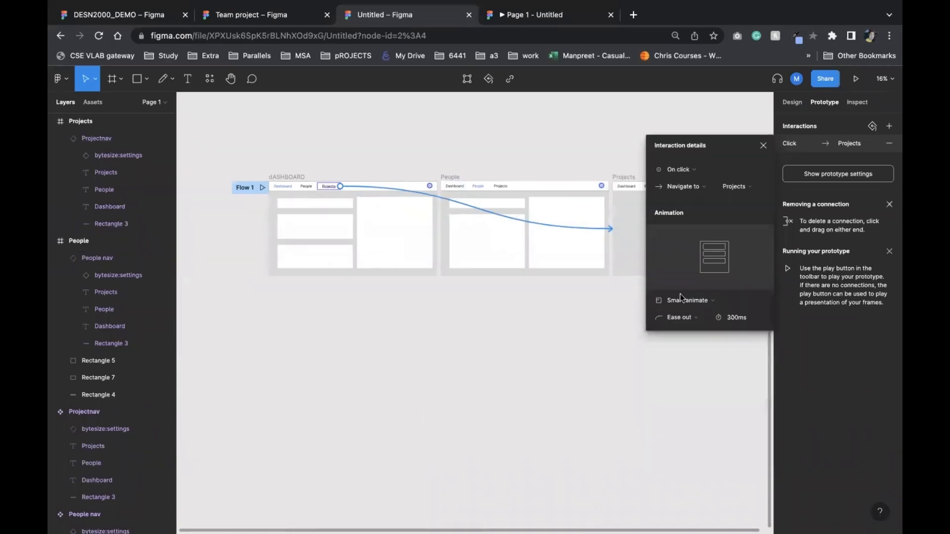
click(519, 302)
Step: Review the prototype connections in the headers of the dASHBOARD, People and Projects frames, and select all three frames together
scroll(529, 291, up, 3)
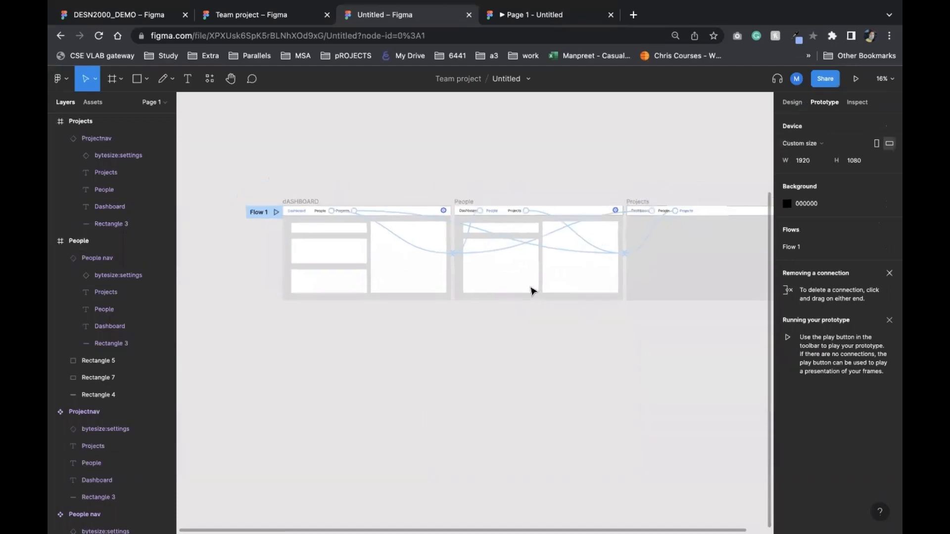
ctrl+scroll(504, 208, up, 5)
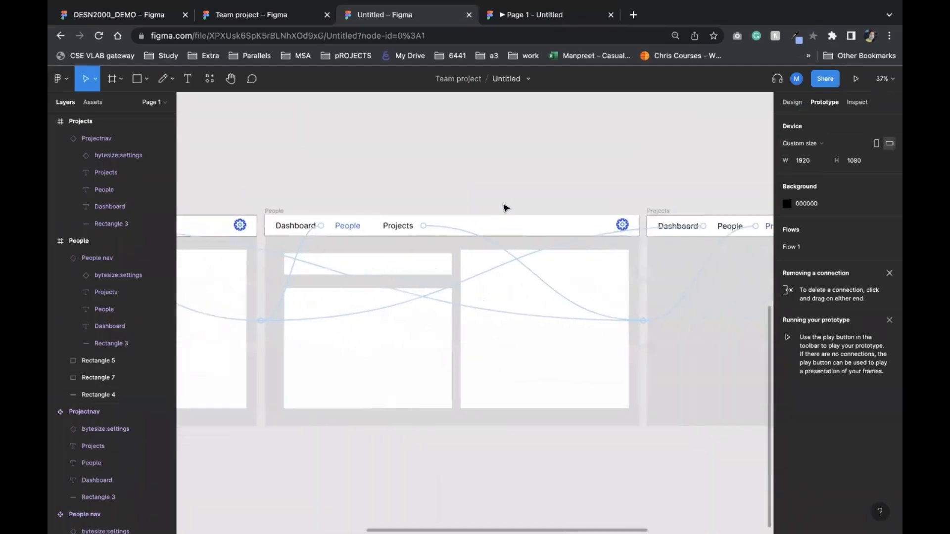
scroll(504, 207, right, 3)
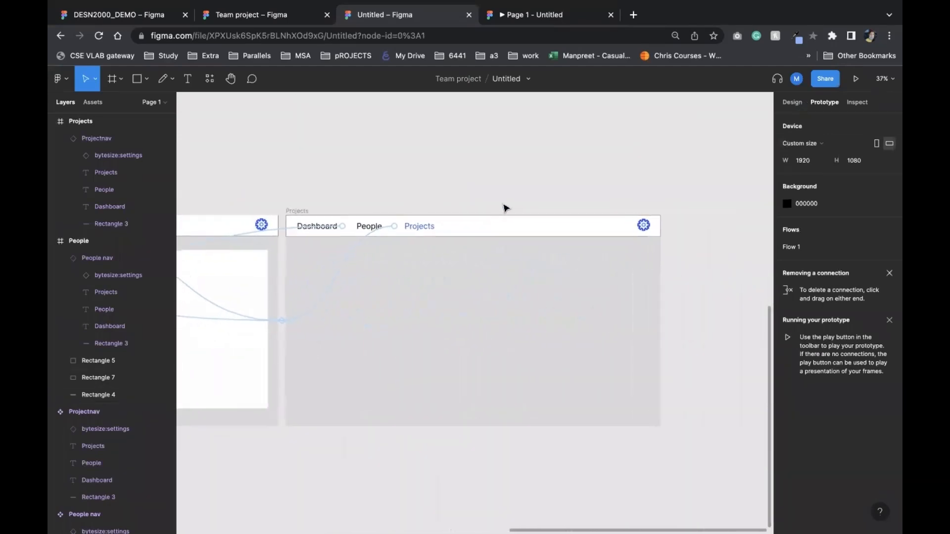
scroll(505, 208, left, 10)
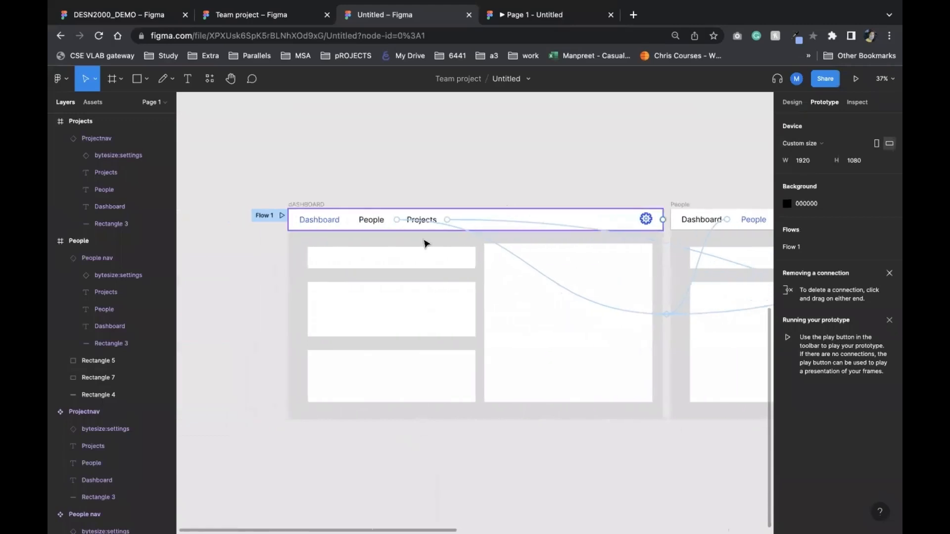
scroll(393, 269, up, 1)
scroll(392, 270, right, 1)
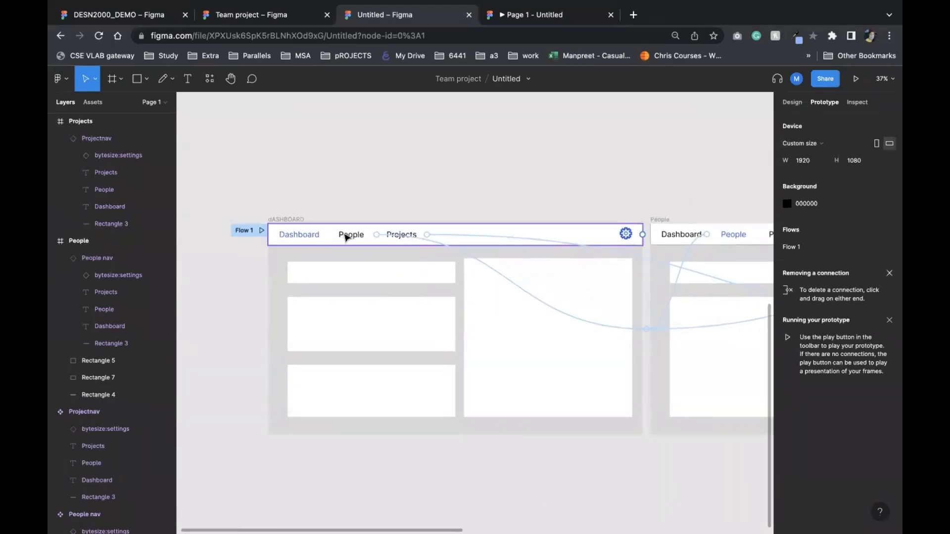
scroll(603, 297, right, 2)
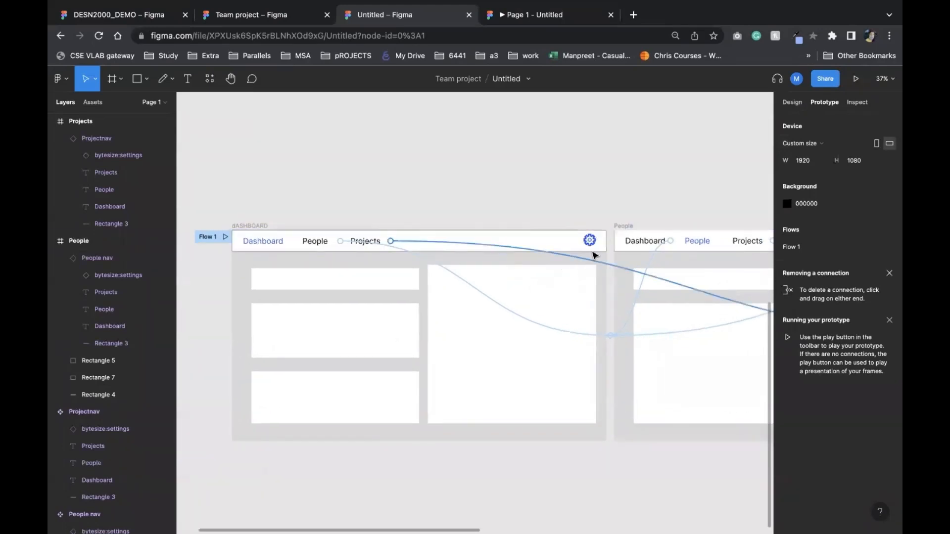
scroll(516, 429, down, 3)
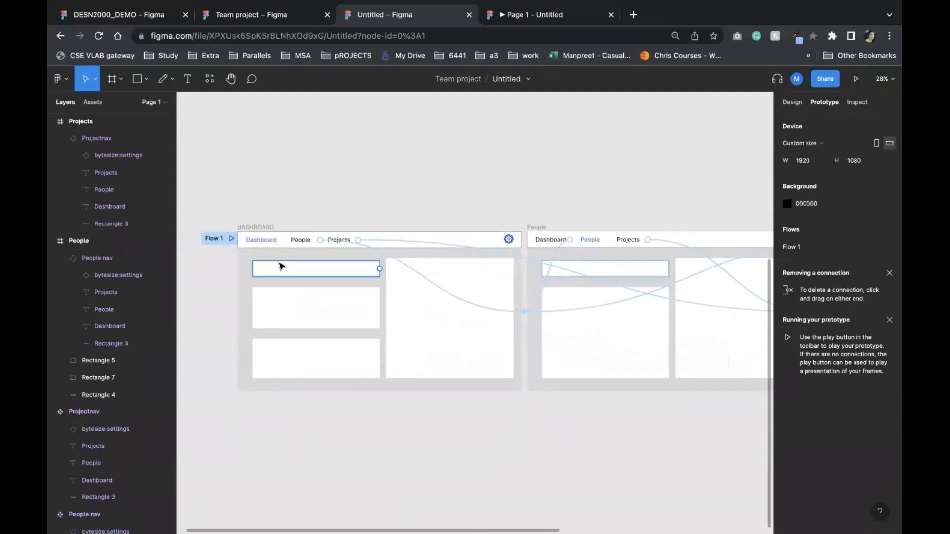
drag(223, 215, 756, 388)
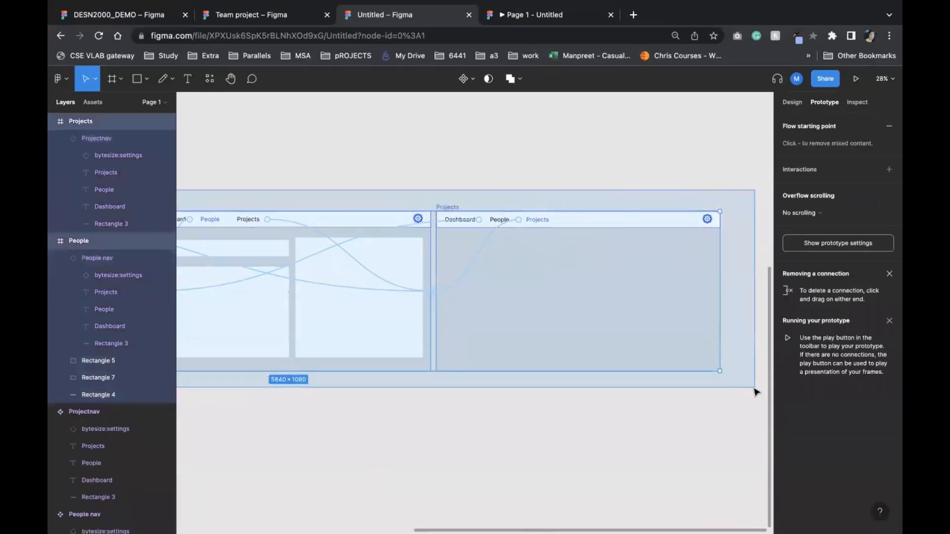
scroll(756, 390, left, 10)
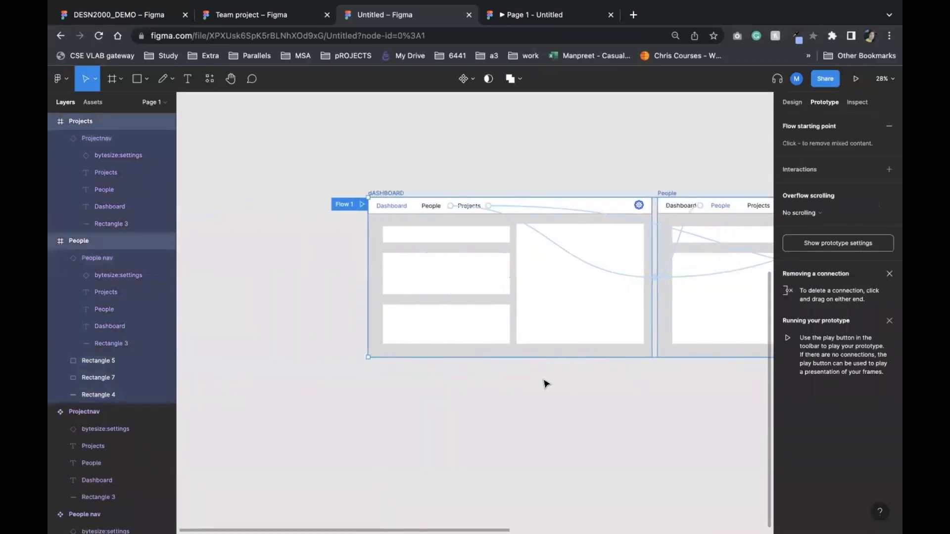
scroll(546, 384, right, 2)
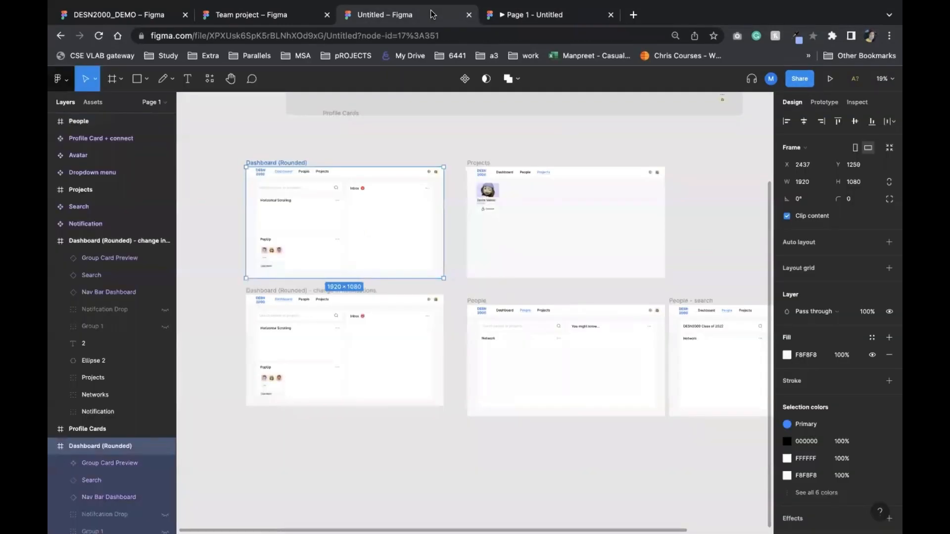
Step: Survey the styled Dashboard (Rounded), Projects, People and People - search frames by selecting them together and clearing the selection
click(248, 153)
drag(239, 154, 610, 311)
scroll(460, 214, down, 5)
scroll(460, 214, right, 5)
scroll(610, 311, left, 7)
scroll(609, 311, up, 3)
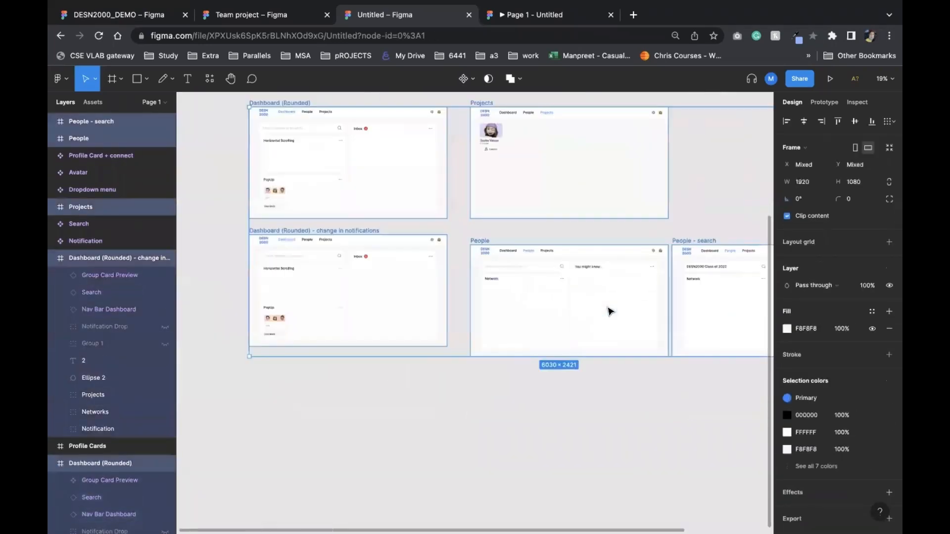
click(292, 322)
scroll(292, 322, up, 1)
scroll(292, 322, right, 1)
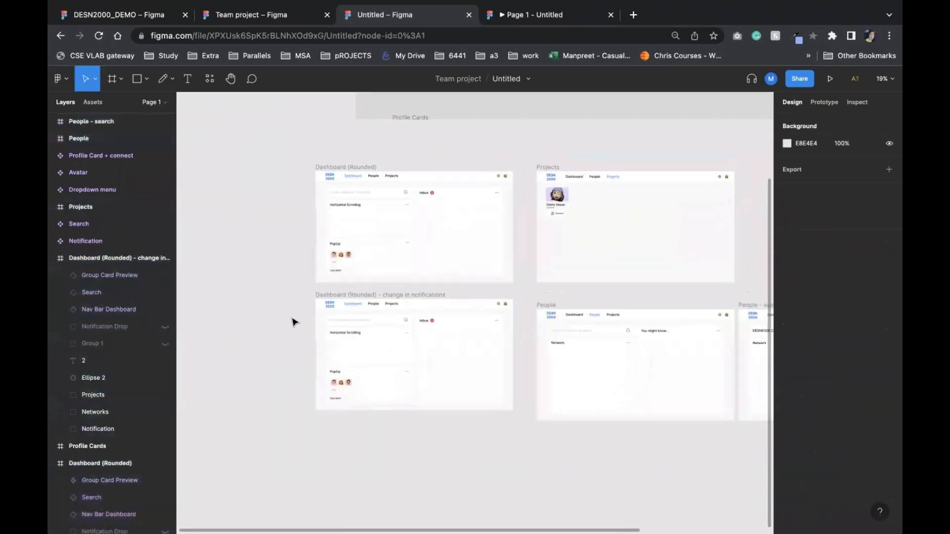
Step: Examine the PopUp card in the Dashboard (Rounded) frame and the surrounding page frames and components
scroll(292, 322, up, 3)
scroll(294, 322, up, 3)
scroll(294, 322, right, 2)
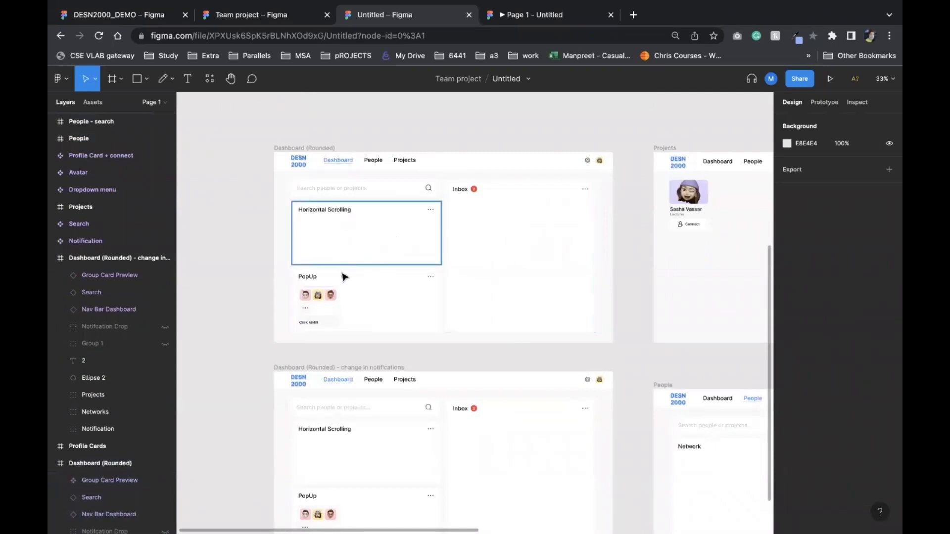
scroll(326, 289, up, 5)
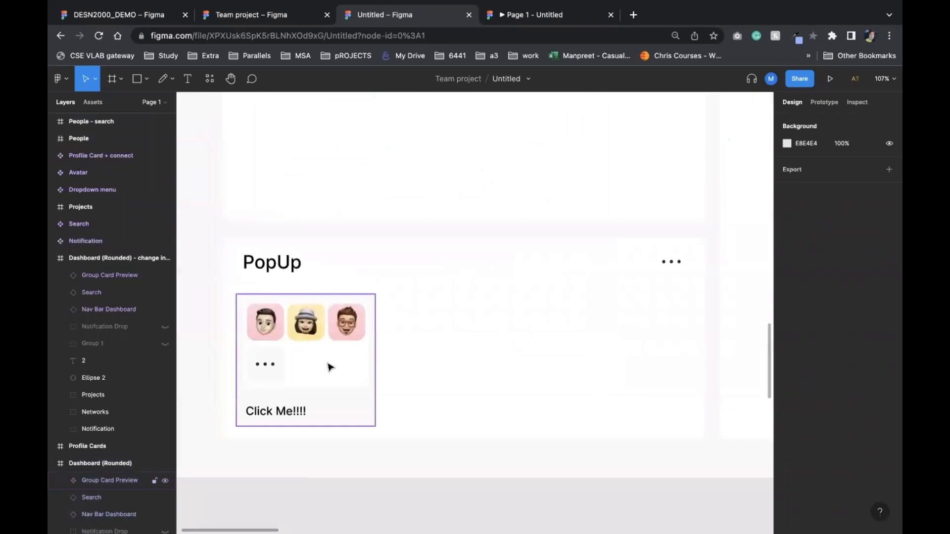
scroll(342, 388, down, 5)
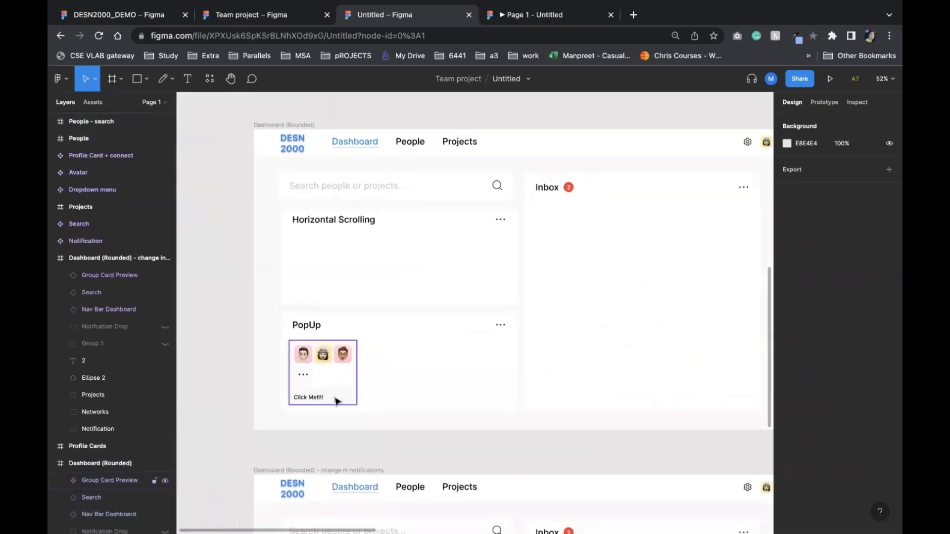
scroll(329, 403, down, 4)
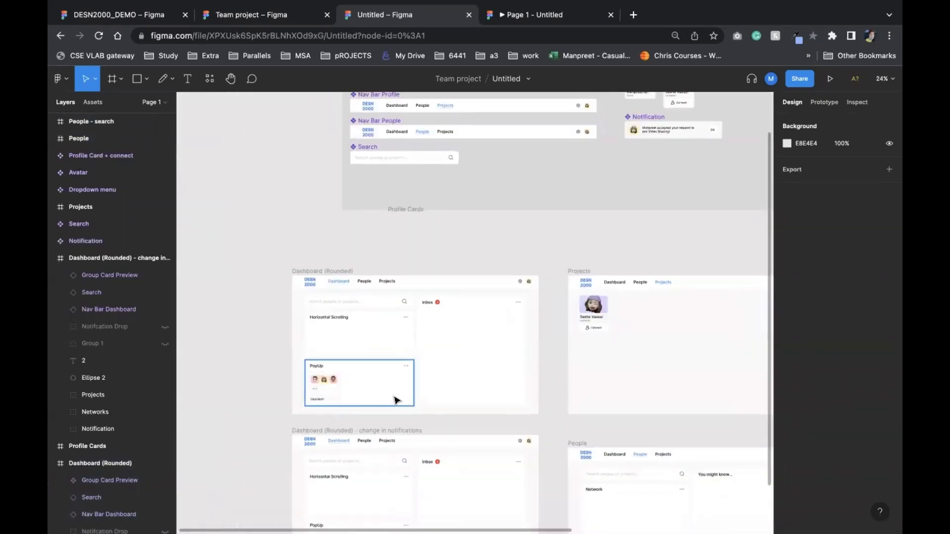
scroll(622, 375, right, 5)
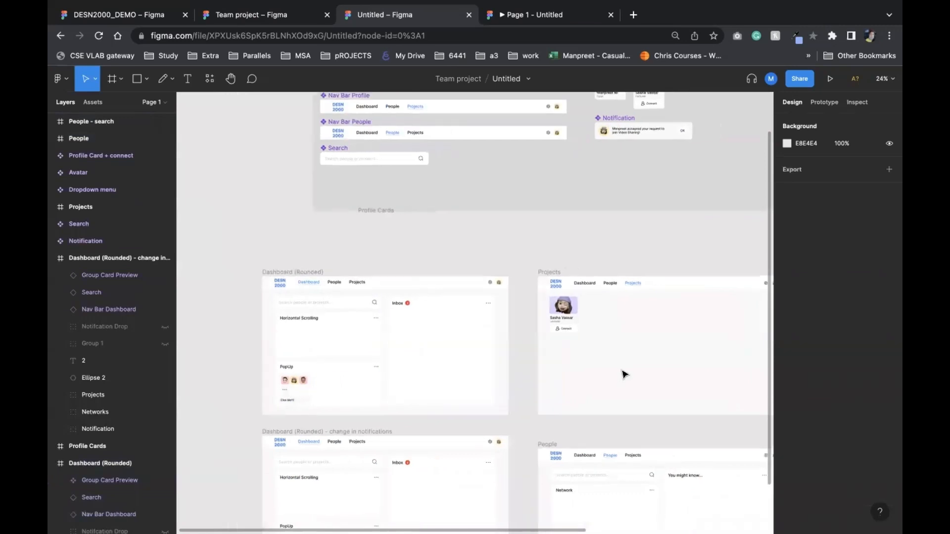
scroll(622, 375, down, 2)
Step: Test the styled design's navigation bar in the prototype preview by moving between the Dashboard, People and Projects pages
click(543, 16)
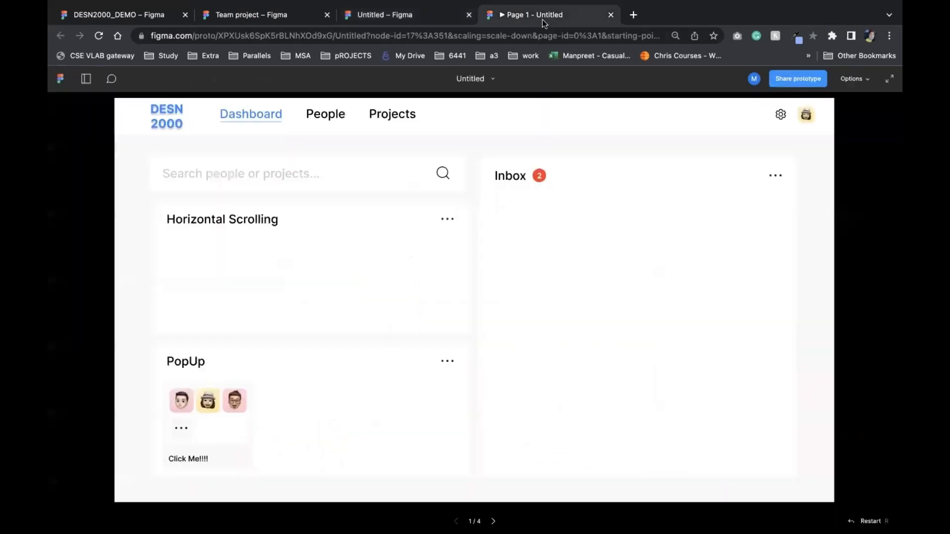
click(309, 118)
click(408, 118)
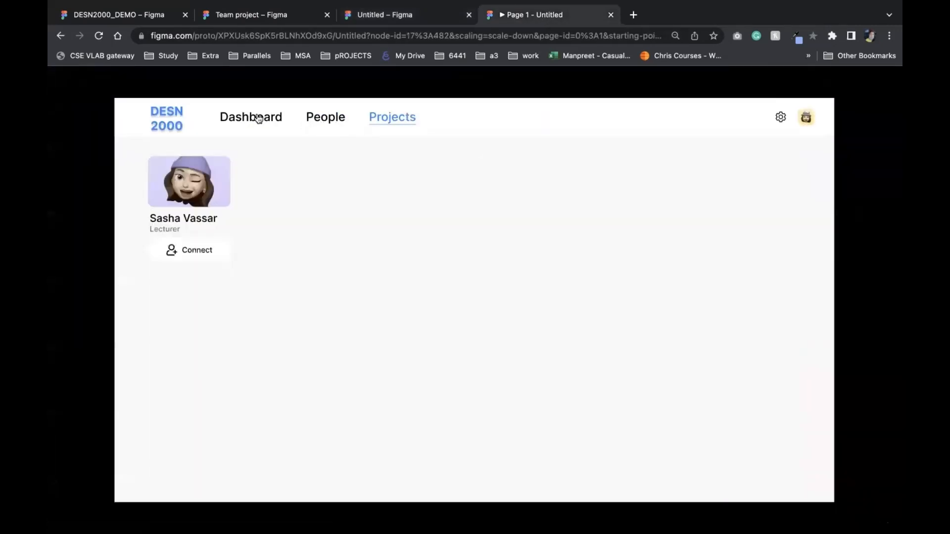
click(252, 117)
click(327, 117)
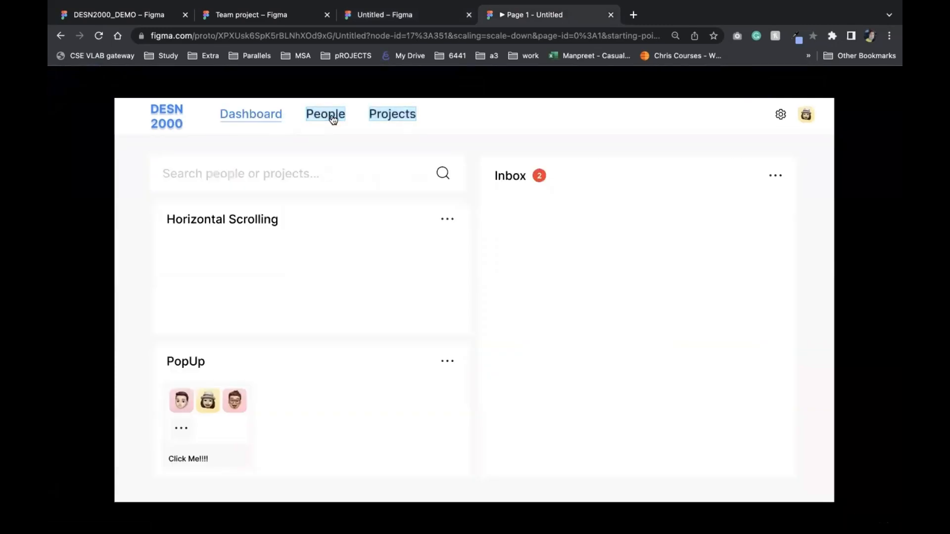
click(380, 118)
click(247, 119)
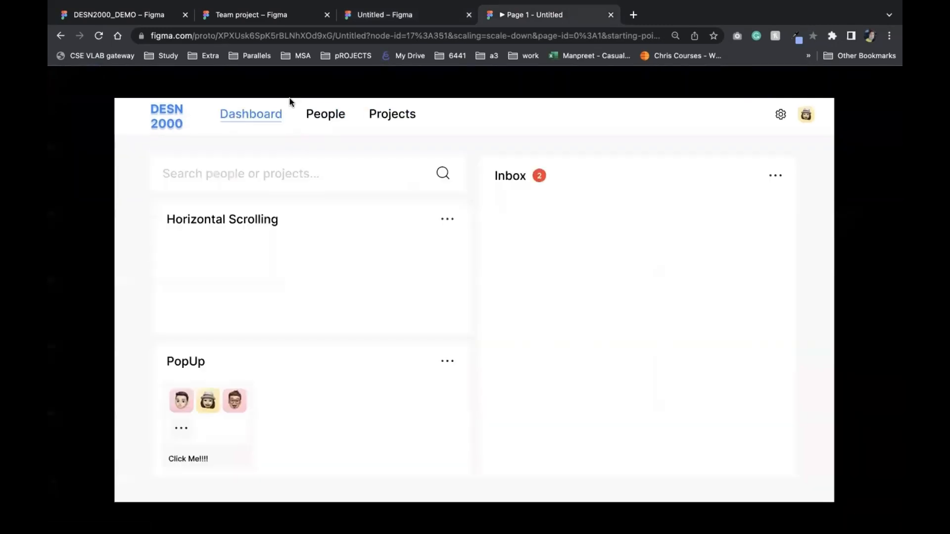
Step: Return to the design file, select the Dashboard (Rounded) frame and compare it with the change in notifications version
click(420, 15)
scroll(330, 269, down, 1)
scroll(330, 267, down, 2)
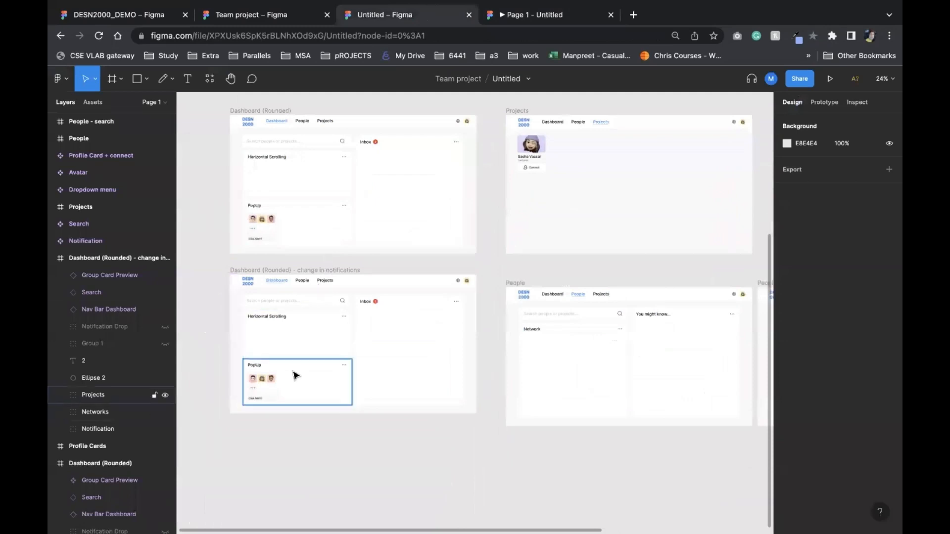
scroll(297, 374, up, 4)
scroll(295, 303, up, 5)
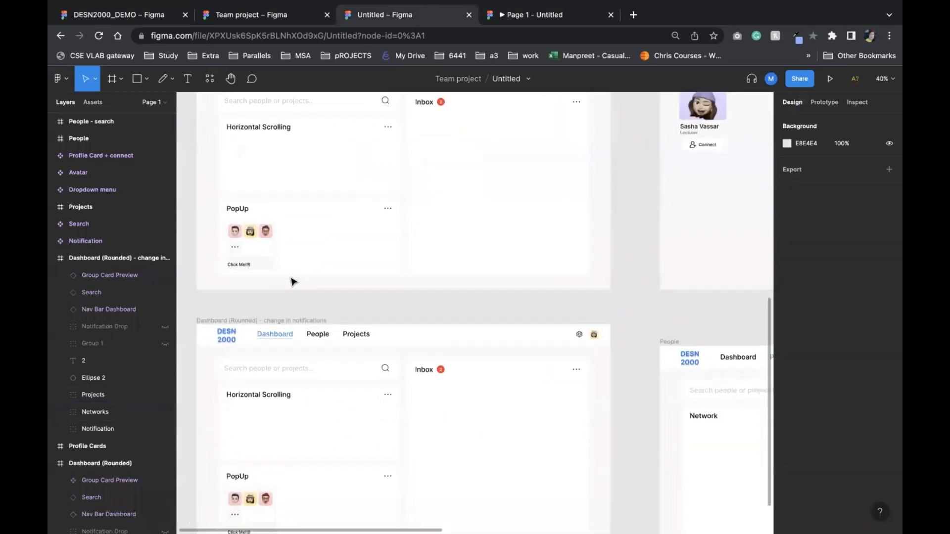
click(225, 182)
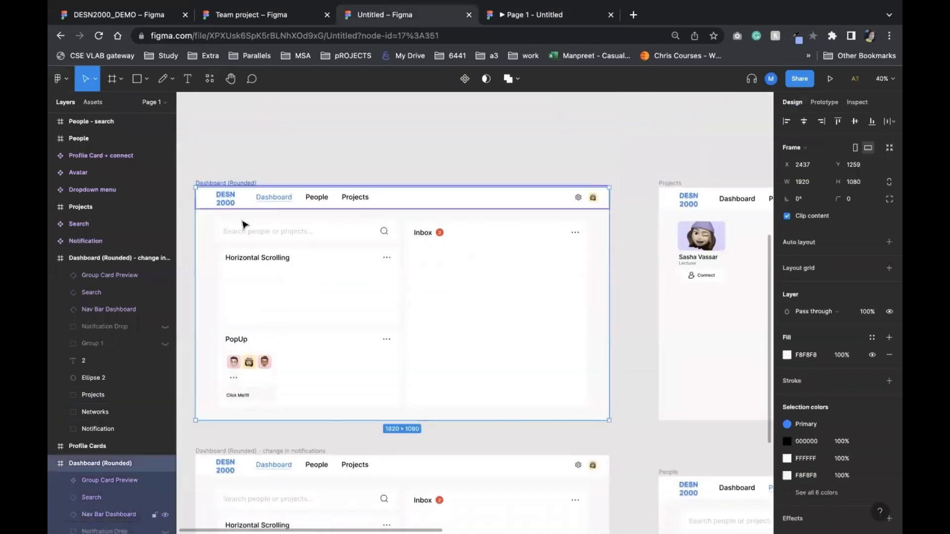
scroll(293, 308, down, 3)
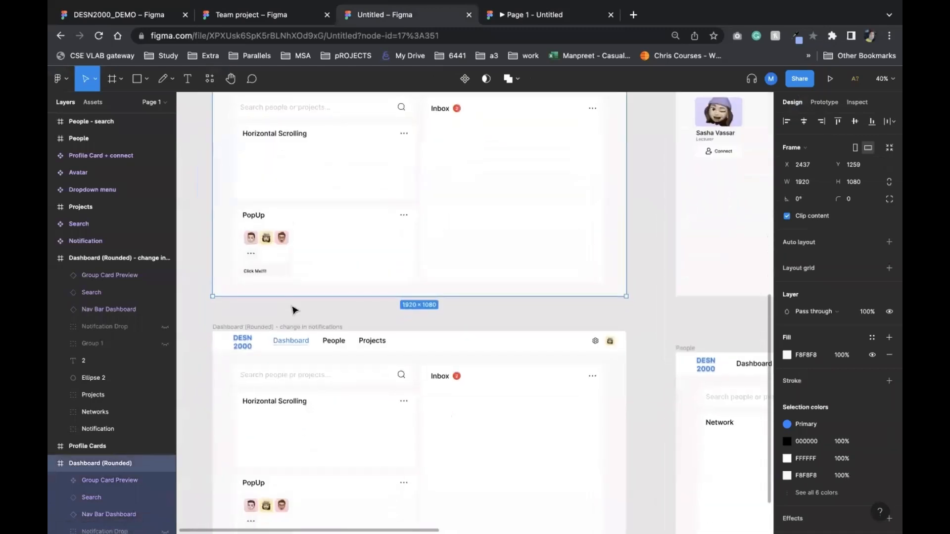
scroll(348, 238, up, 2)
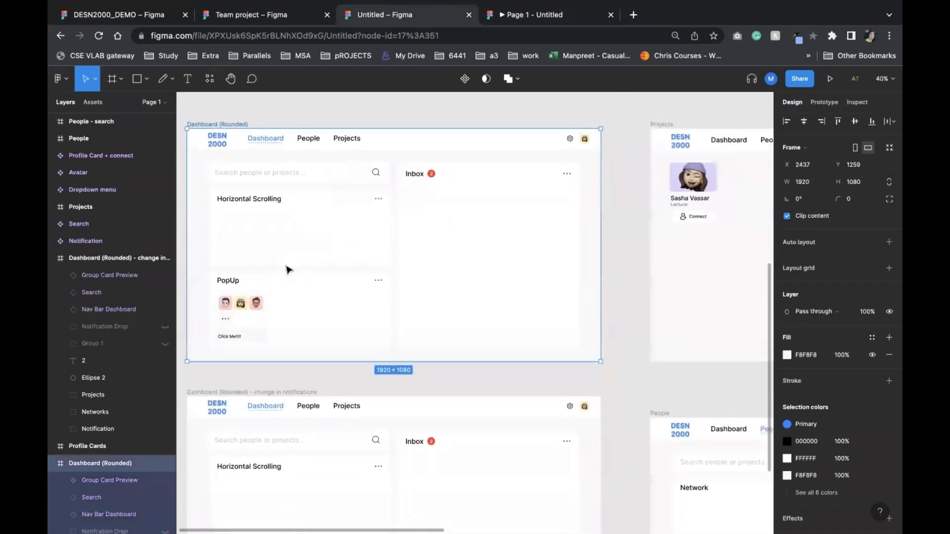
Step: Delete the Inbox notification number and its red circle from the Dashboard (Rounded) - change in notifications frame
scroll(287, 269, down, 3)
click(293, 287)
scroll(297, 287, down, 2)
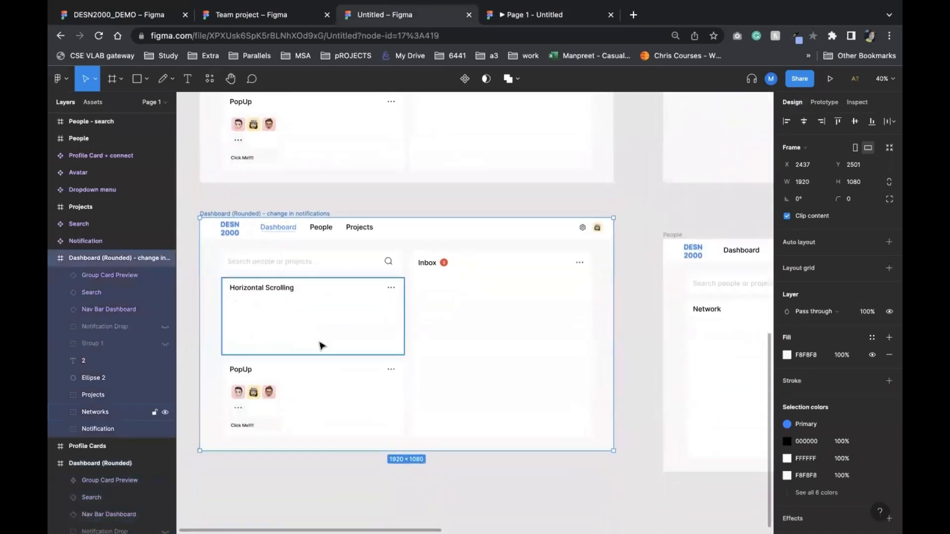
click(445, 265)
double_click(445, 264)
key(BackSpace)
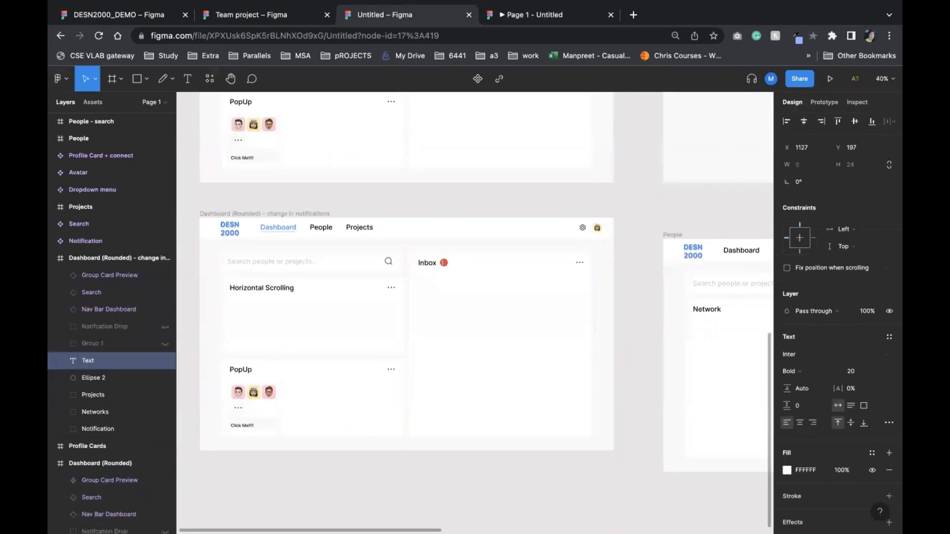
key(Escape)
click(446, 264)
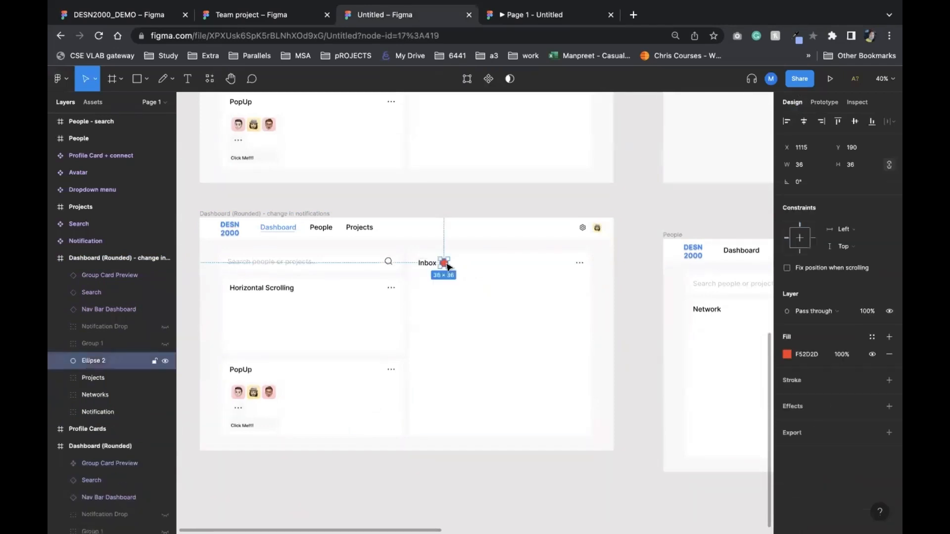
key(Delete)
Step: Compare the Inbox headings and navigation bars of the Dashboard (Rounded) frame and its change in notifications version
scroll(447, 265, up, 5)
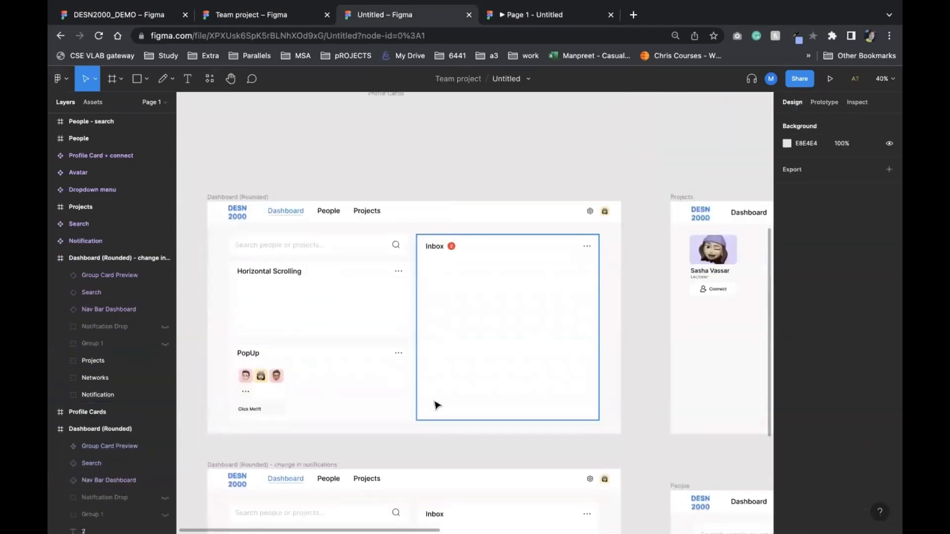
scroll(436, 445, down, 1)
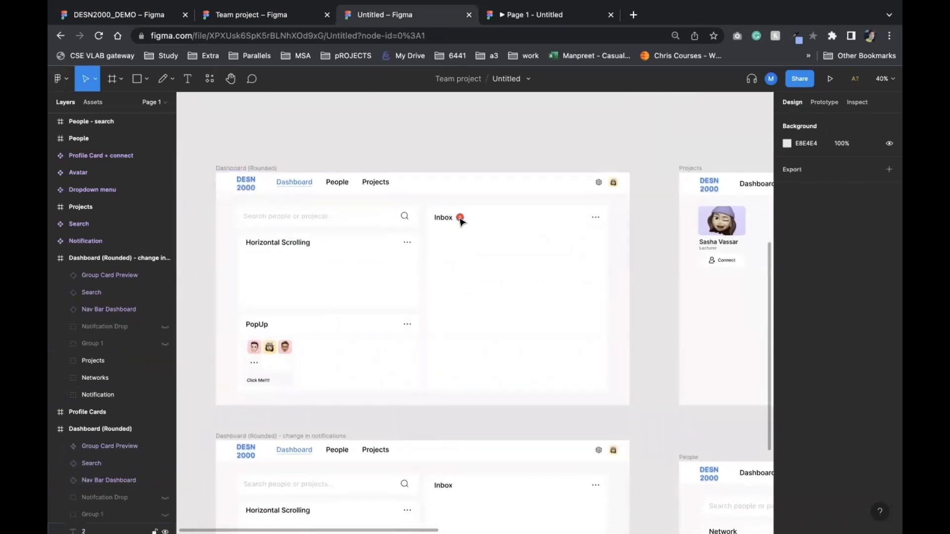
scroll(377, 267, down, 3)
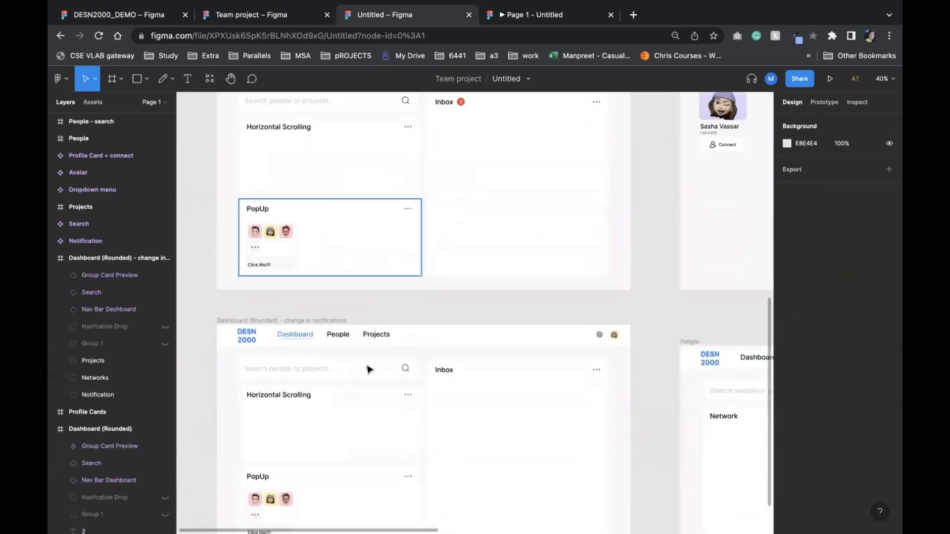
scroll(365, 416, up, 3)
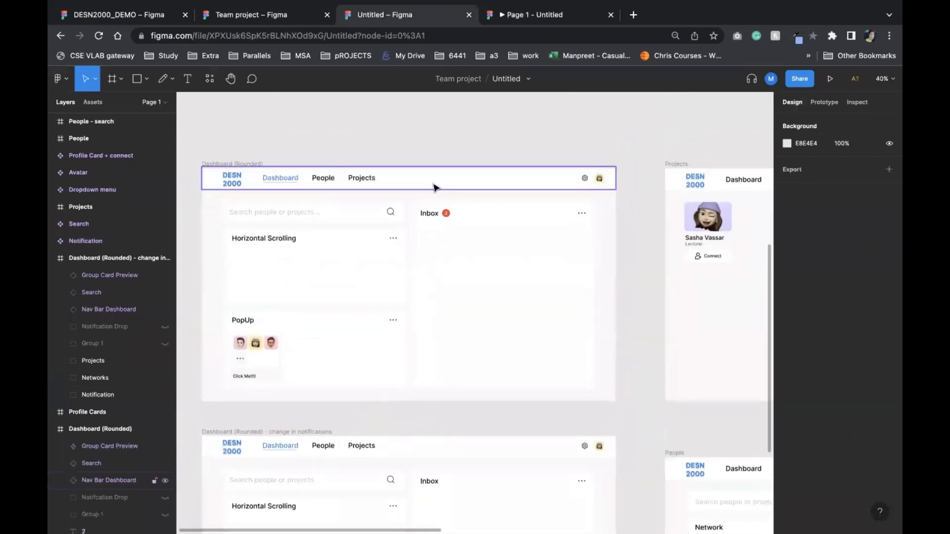
click(434, 186)
ctrl+scroll(434, 186, down, 4)
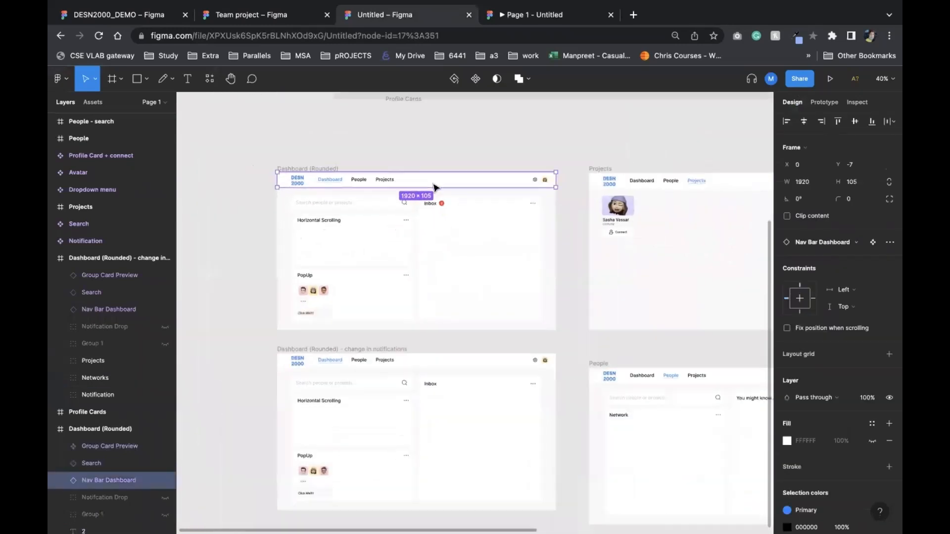
click(394, 367)
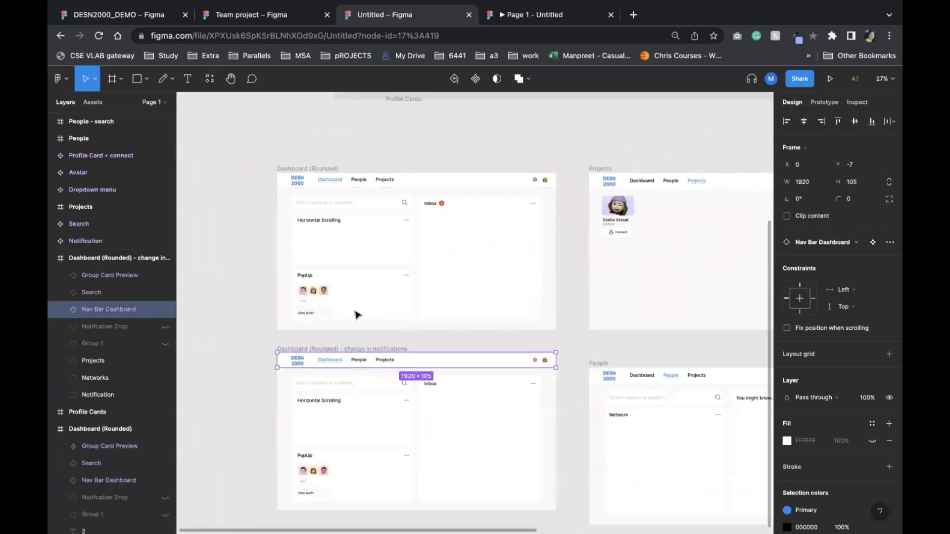
Step: Compare the search bars of the People and People - search frames by selecting each one
scroll(383, 471, right, 5)
scroll(383, 473, right, 3)
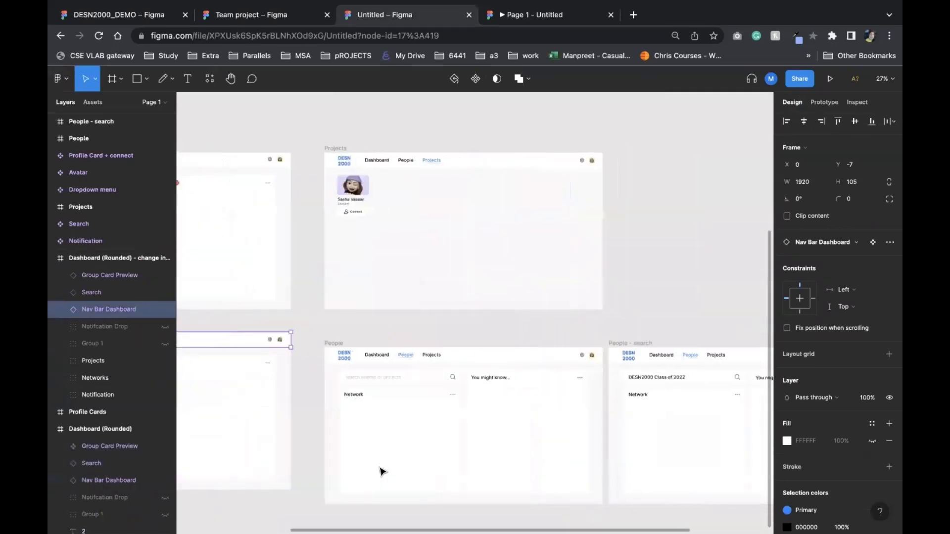
scroll(382, 470, right, 3)
scroll(382, 471, down, 2)
click(243, 294)
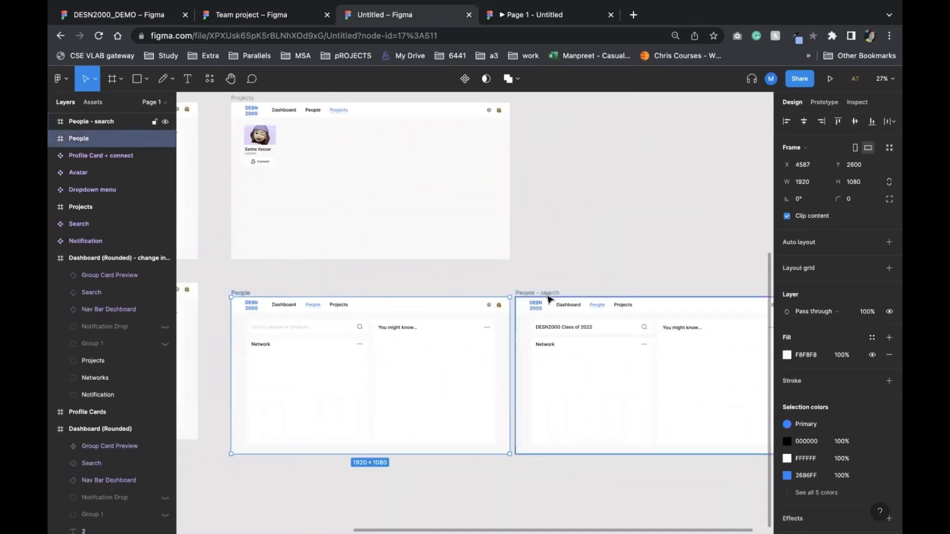
click(312, 330)
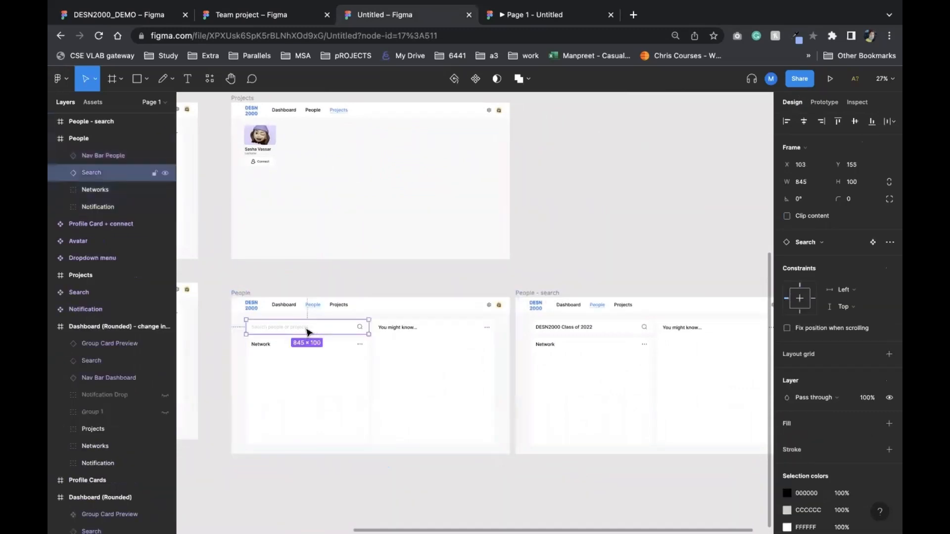
click(591, 328)
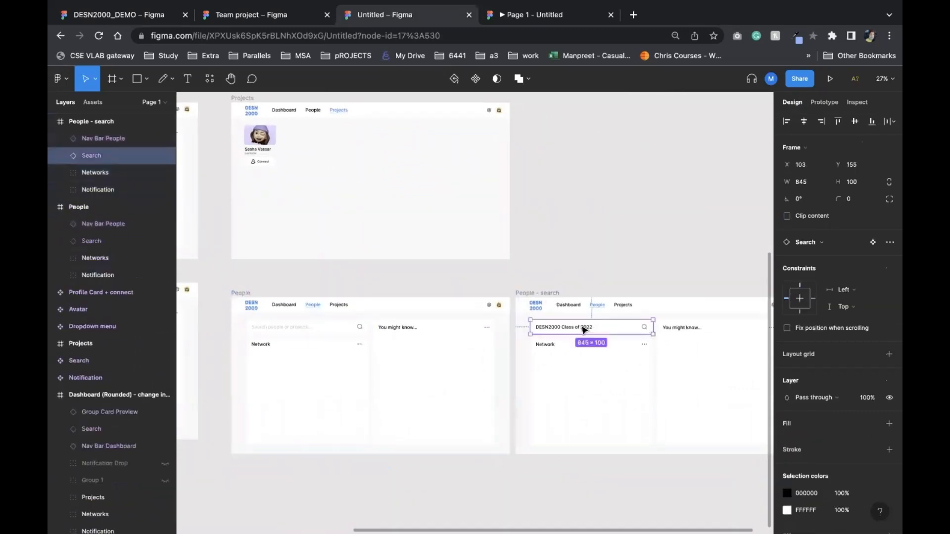
Step: Switch to the prototype preview and test the search bar on the People page
click(525, 15)
click(325, 115)
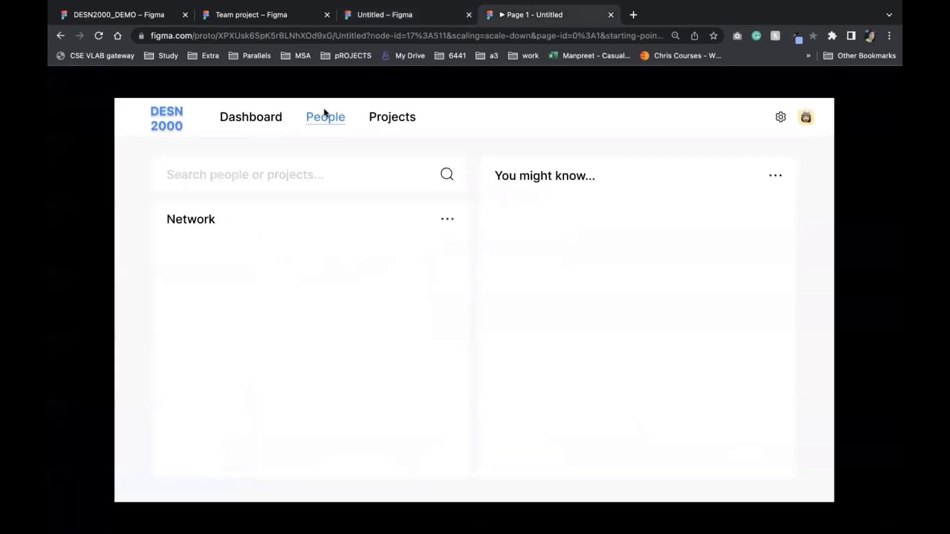
click(291, 176)
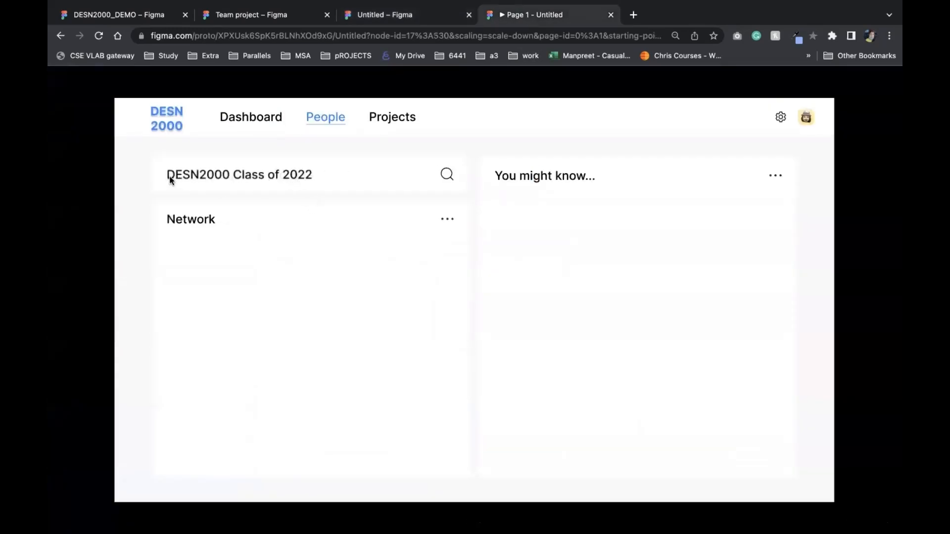
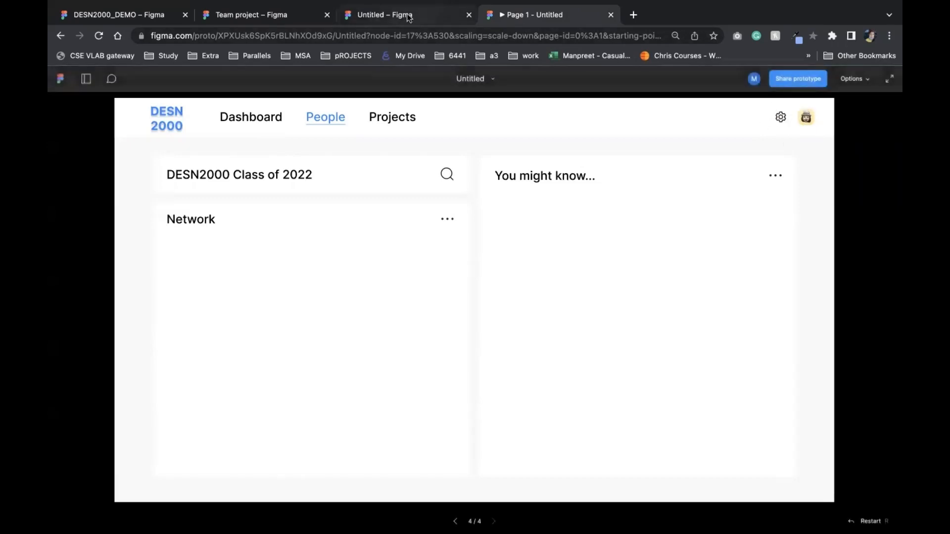
Step: Test the preview's Dashboard and Projects links, the DESN 2000 logo link and the Dashboard's search icon
click(248, 120)
click(413, 119)
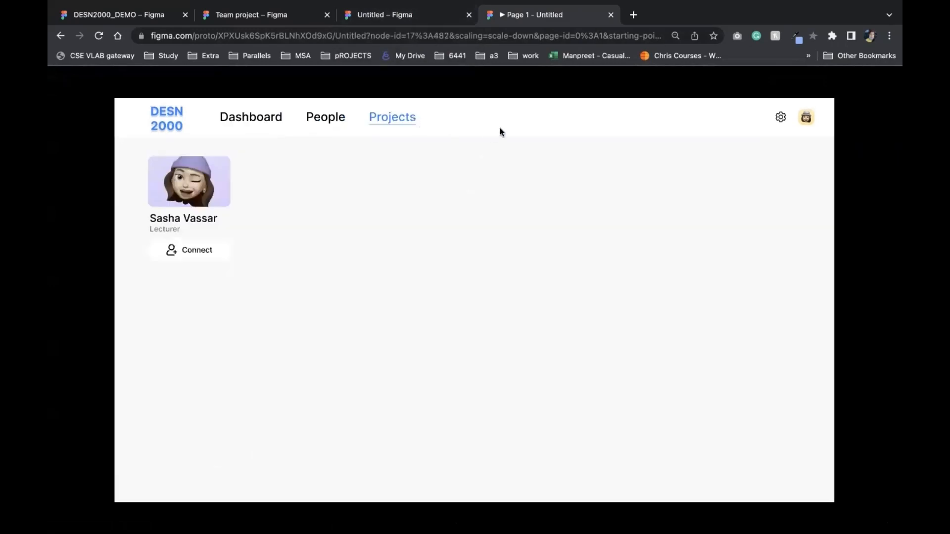
click(266, 122)
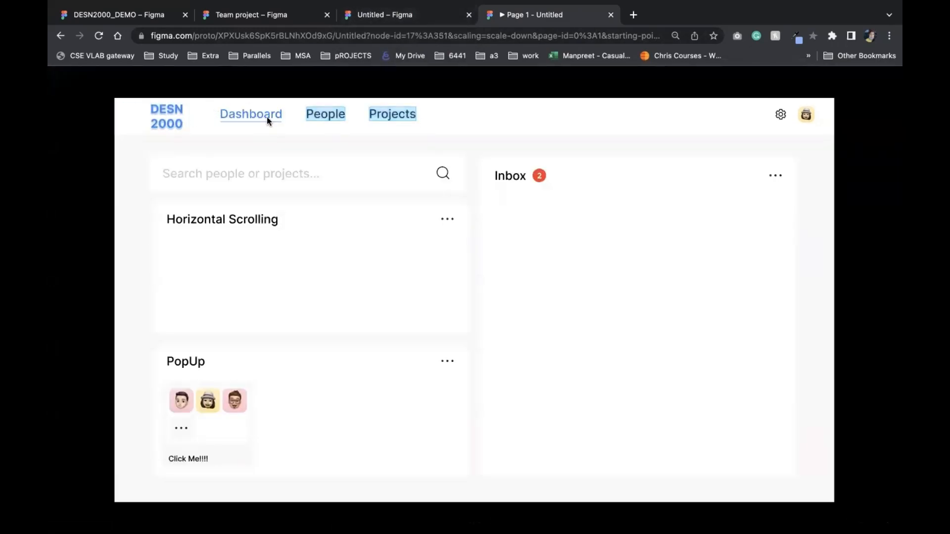
click(317, 117)
click(145, 123)
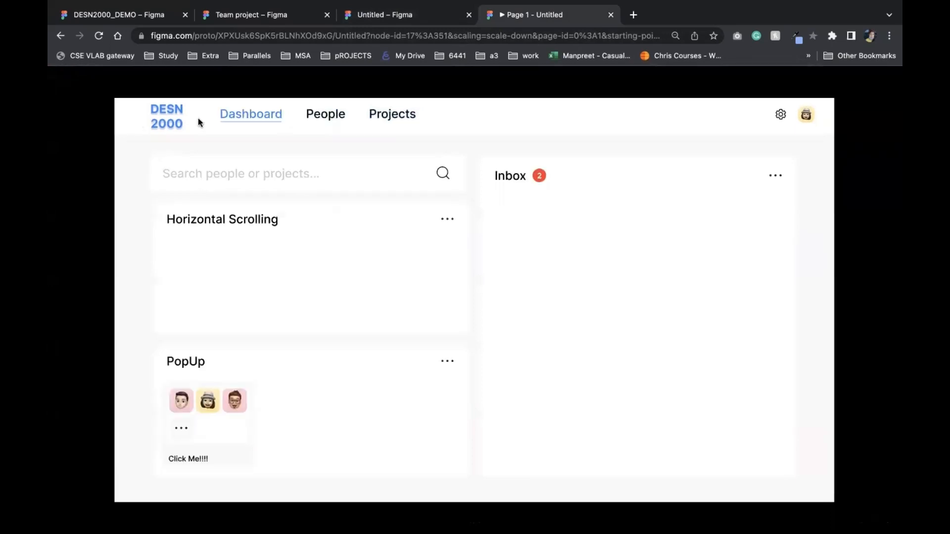
click(217, 148)
click(387, 118)
click(334, 148)
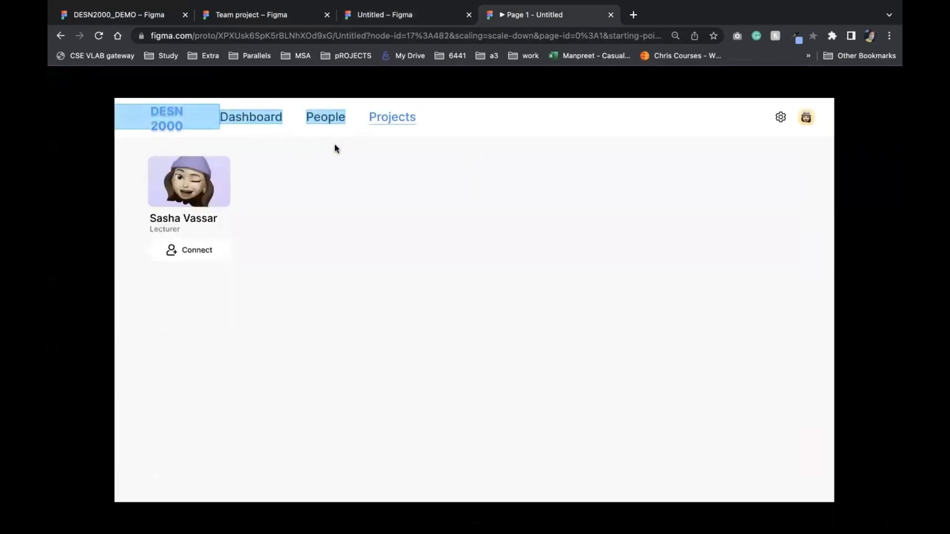
click(175, 121)
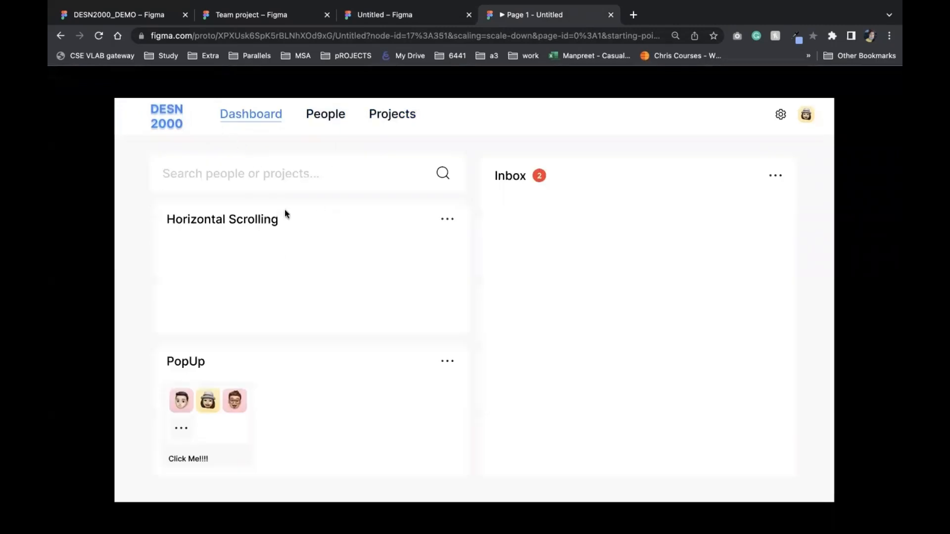
click(445, 173)
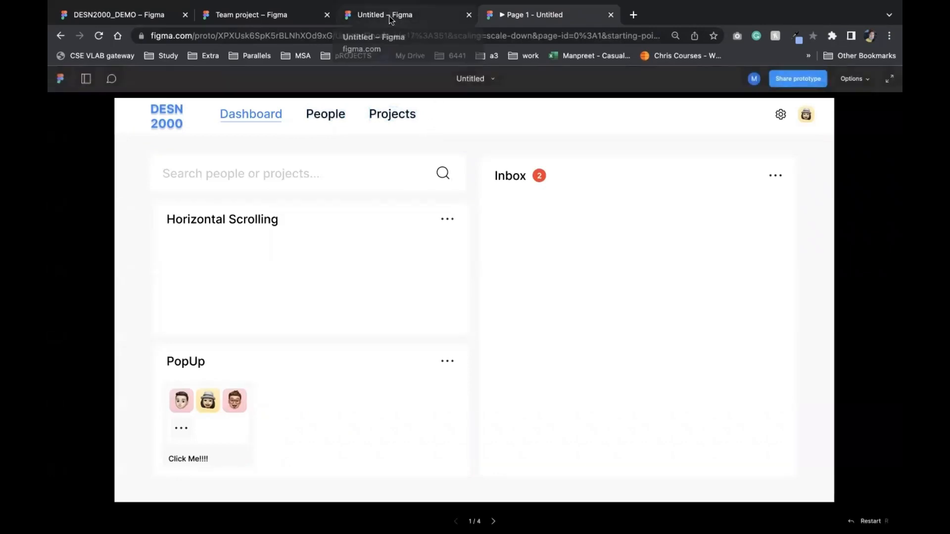
Step: Return to the Untitled design file and examine the two Dashboard frames alongside the Projects and People frames
click(285, 16)
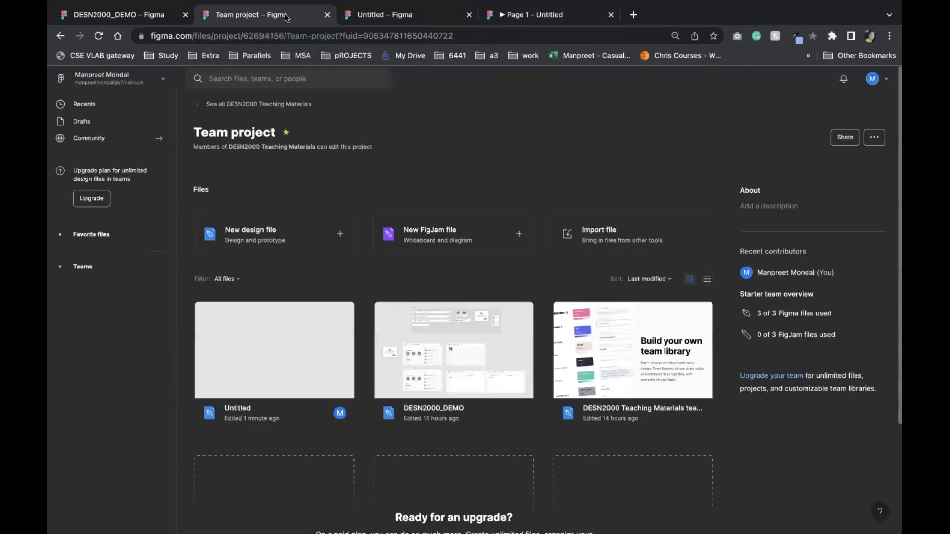
click(385, 15)
scroll(358, 207, right, 5)
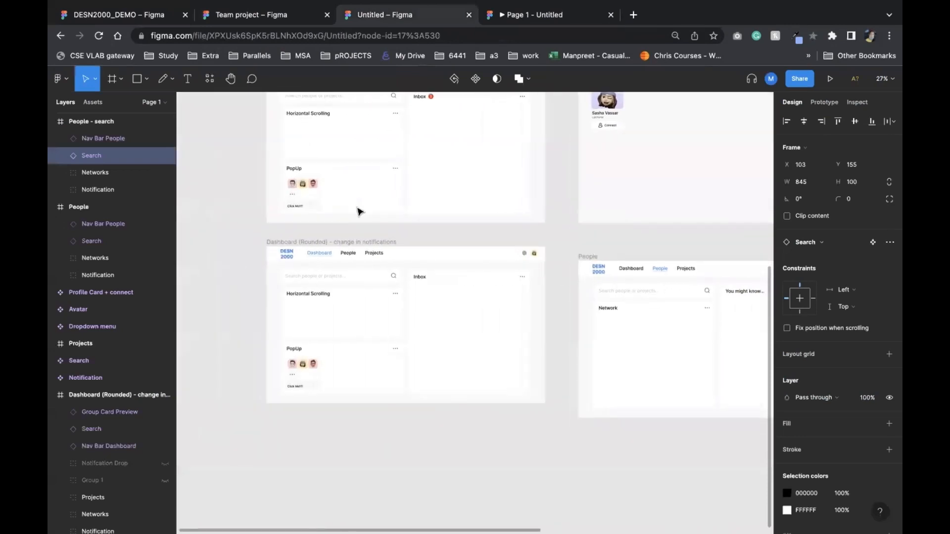
scroll(312, 366, up, 4)
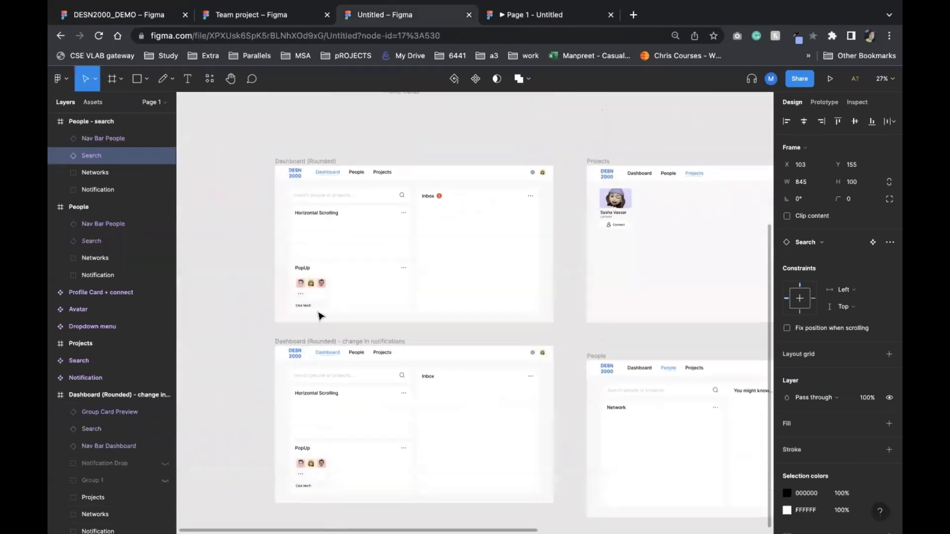
scroll(323, 305, up, 3)
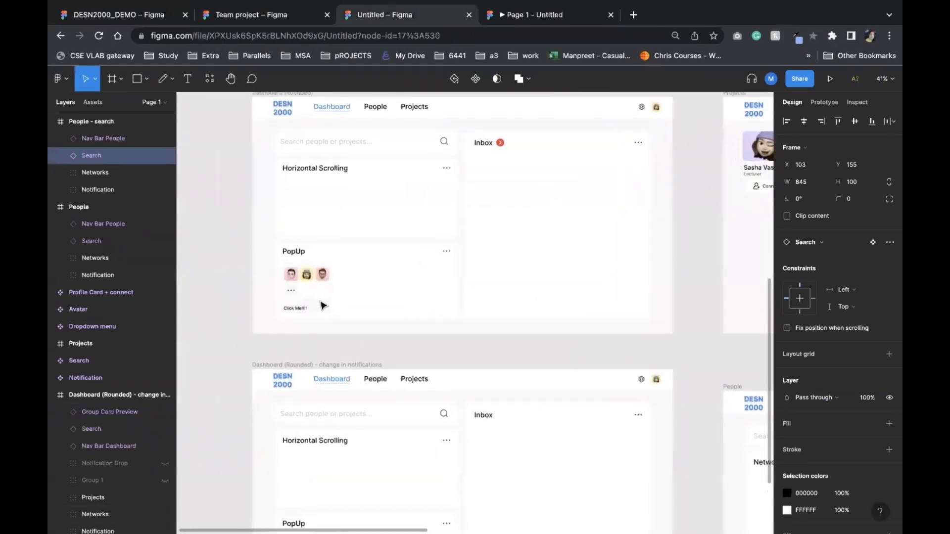
scroll(323, 305, up, 1)
scroll(322, 306, left, 1)
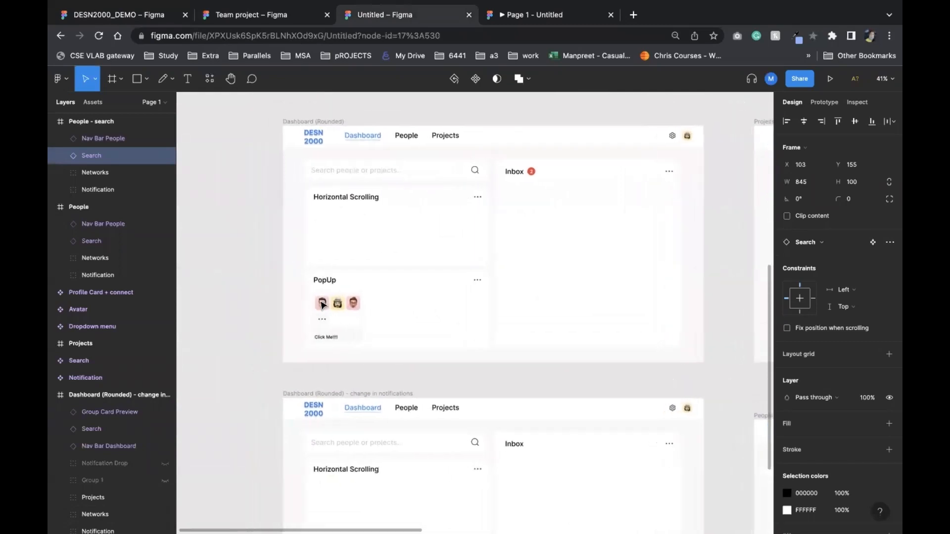
scroll(322, 305, left, 1)
scroll(323, 305, up, 1)
scroll(335, 297, right, 5)
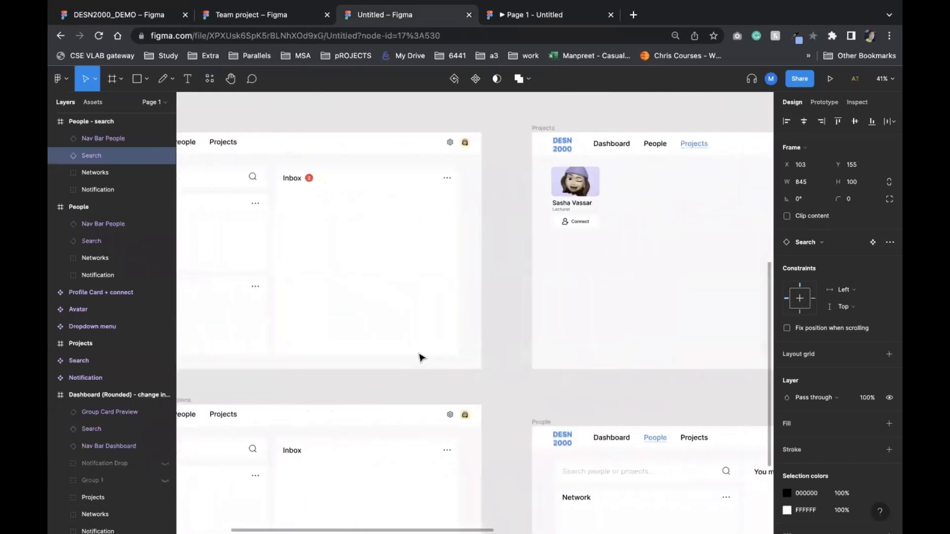
scroll(420, 357, left, 5)
scroll(396, 322, up, 1)
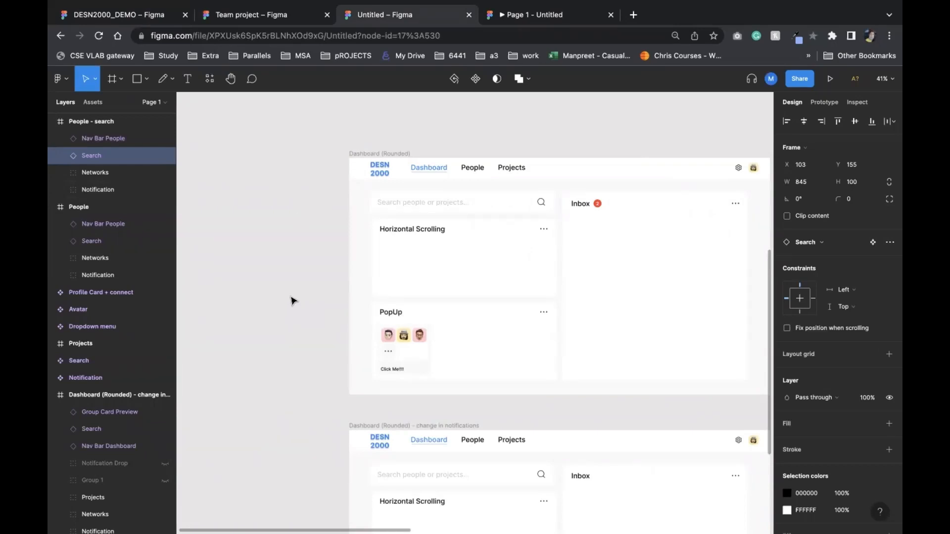
Step: Switch to the Team project file overview and open the account switcher
click(278, 17)
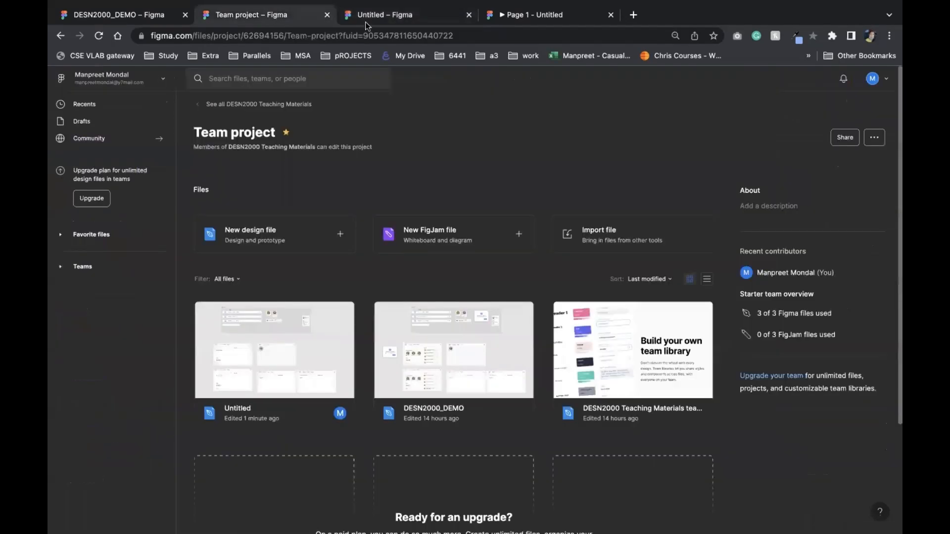
click(143, 81)
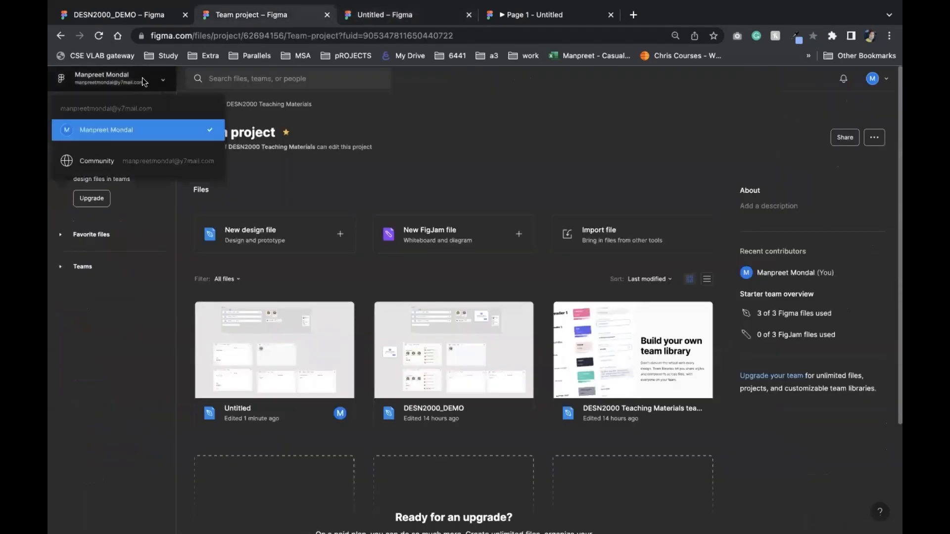
Step: Open the Figma Community and browse the trending resources shared by the community
click(98, 160)
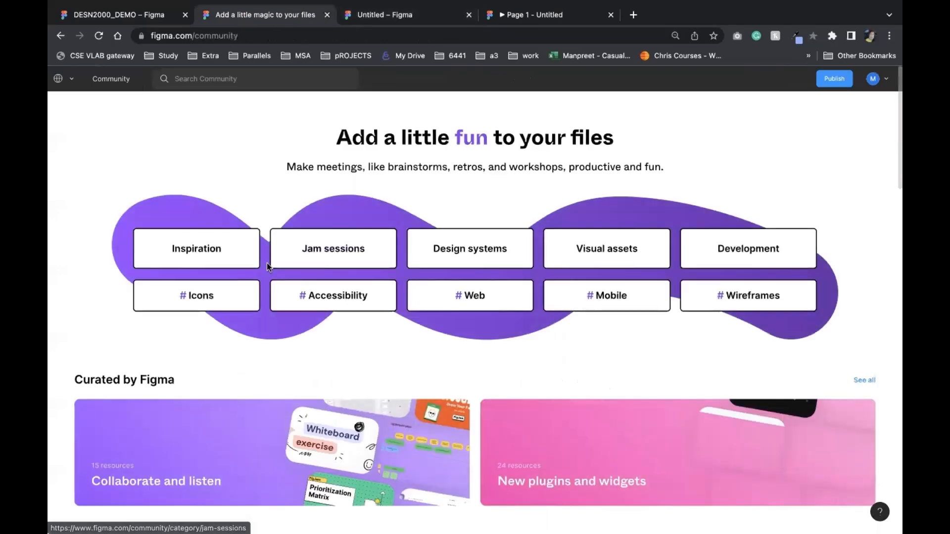
scroll(277, 345, down, 7)
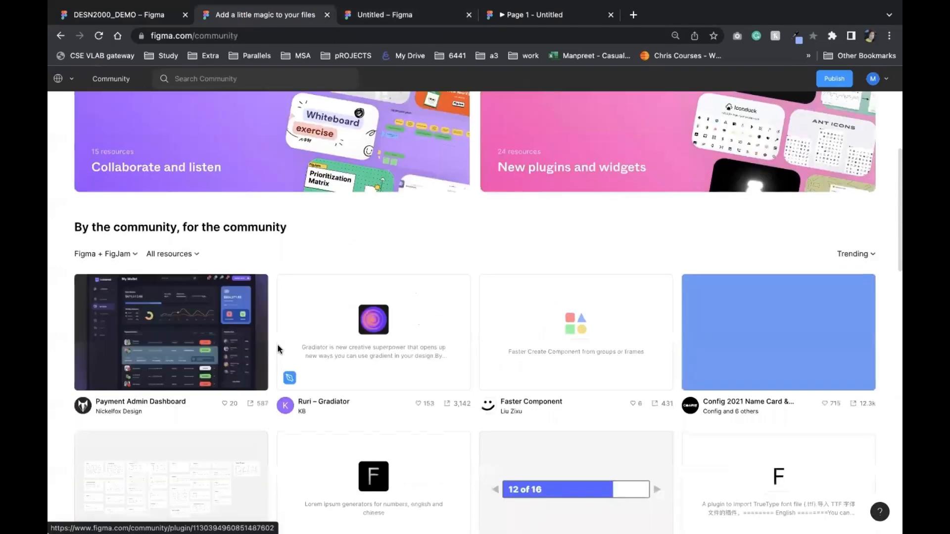
scroll(269, 363, down, 2)
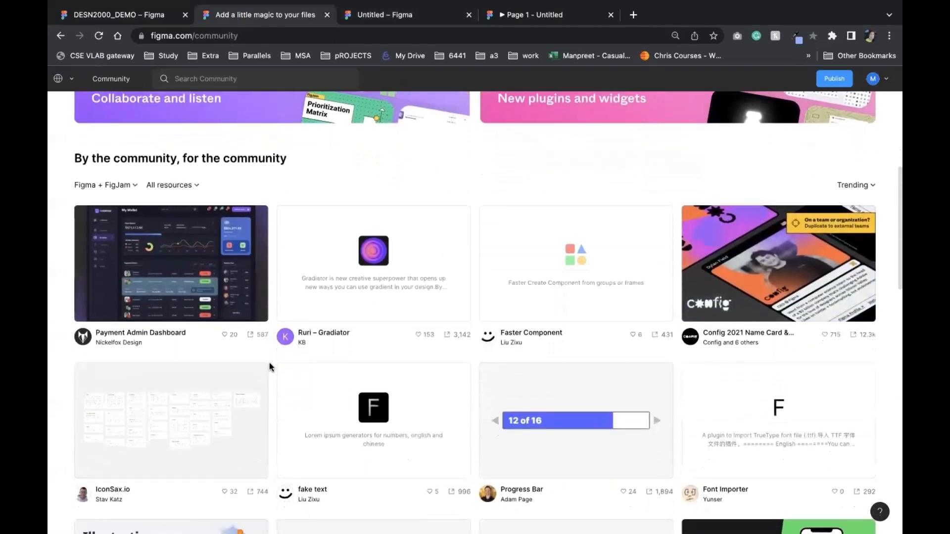
scroll(270, 366, down, 3)
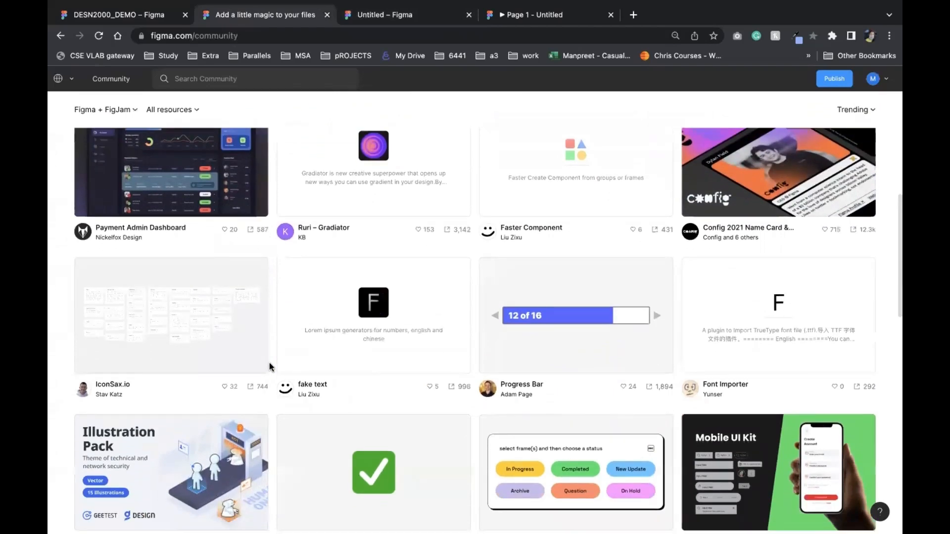
scroll(271, 367, down, 1)
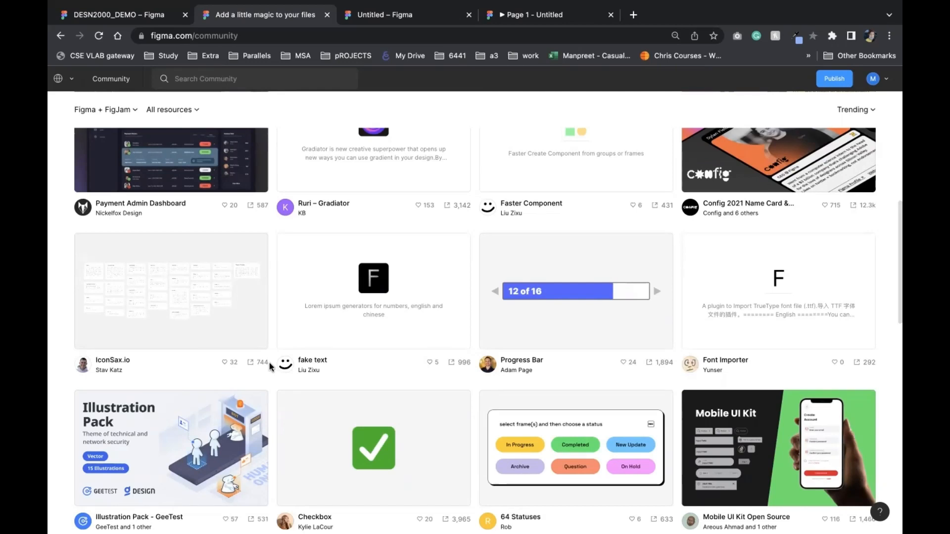
scroll(269, 363, up, 6)
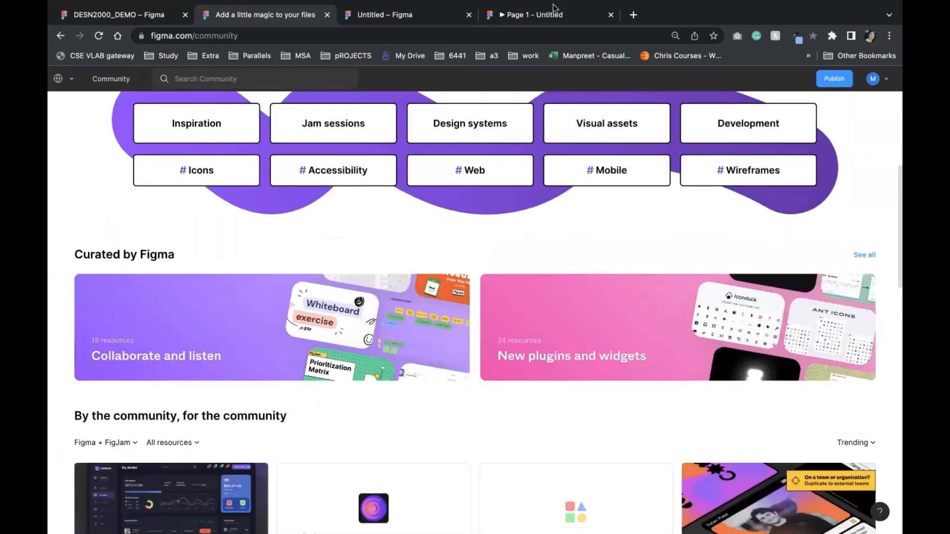
Step: Check the dashboard prototype, then return to the Community page in the tab used for the Untitled file
click(554, 8)
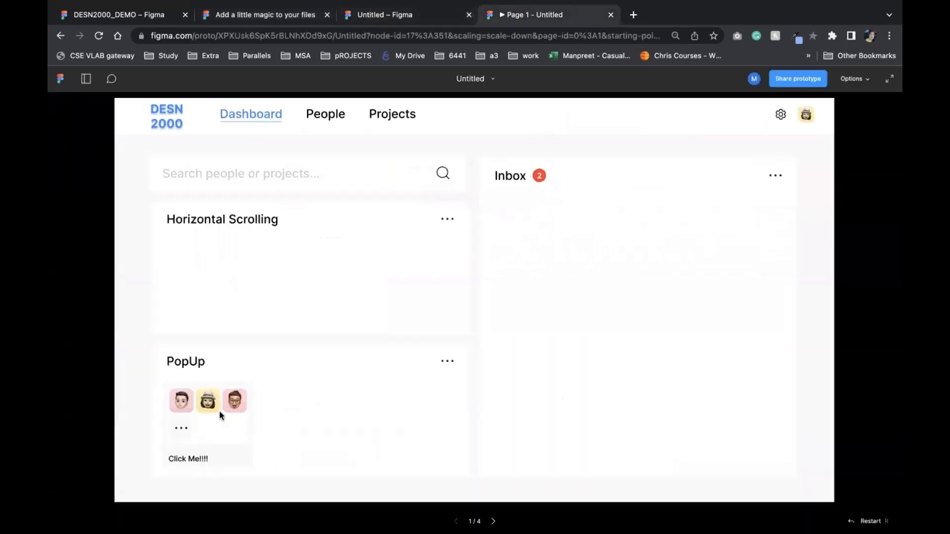
click(377, 36)
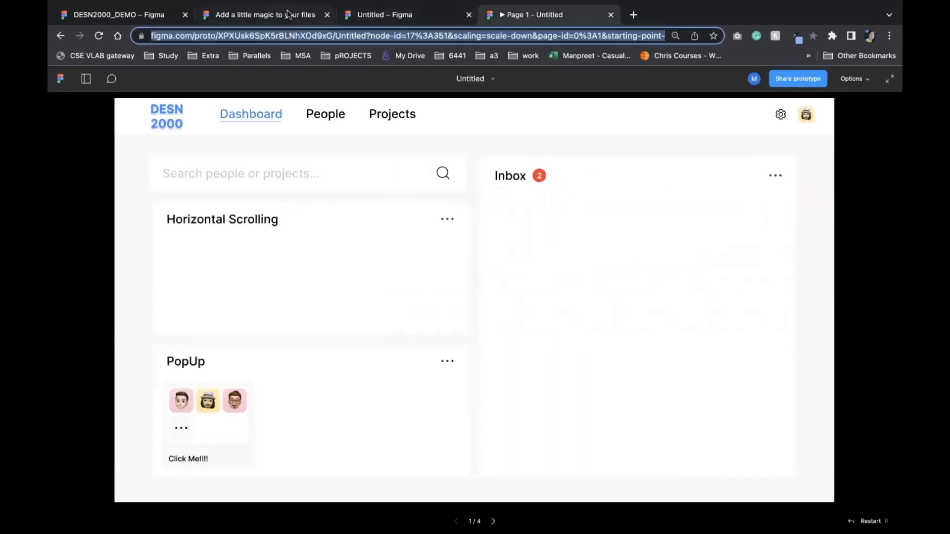
click(289, 15)
click(402, 18)
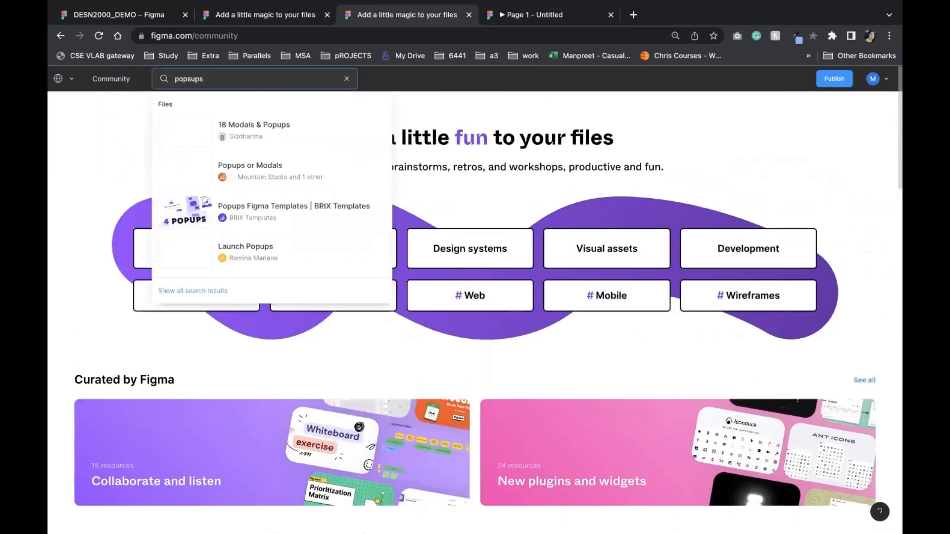
Step: Search the Community for "popups" and show the full results
key(Left)
key(Left)
key(Left)
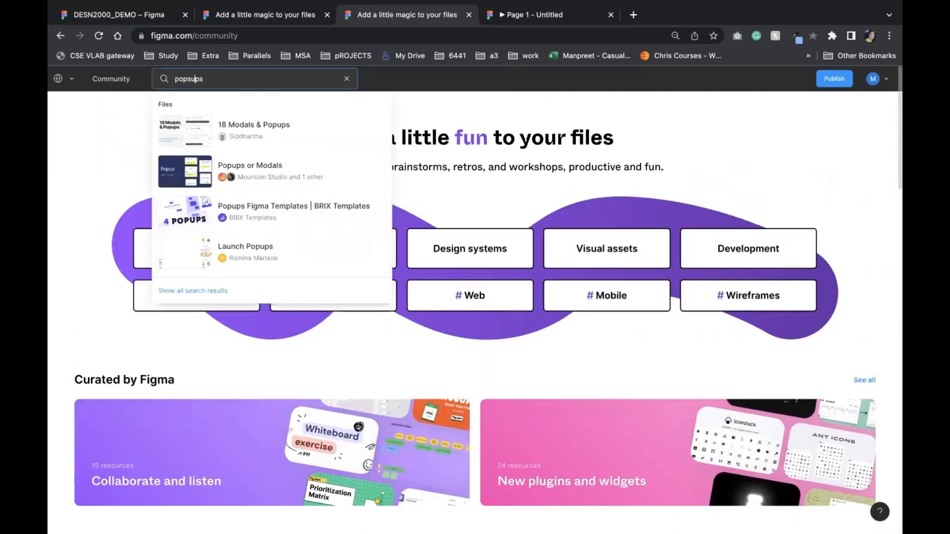
key(BackSpace)
key(Return)
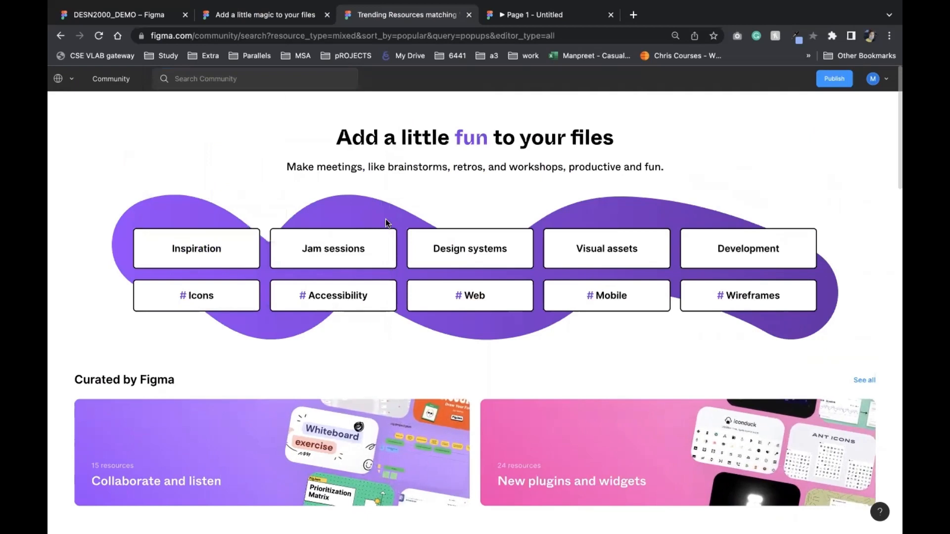
click(288, 80)
text(popups)
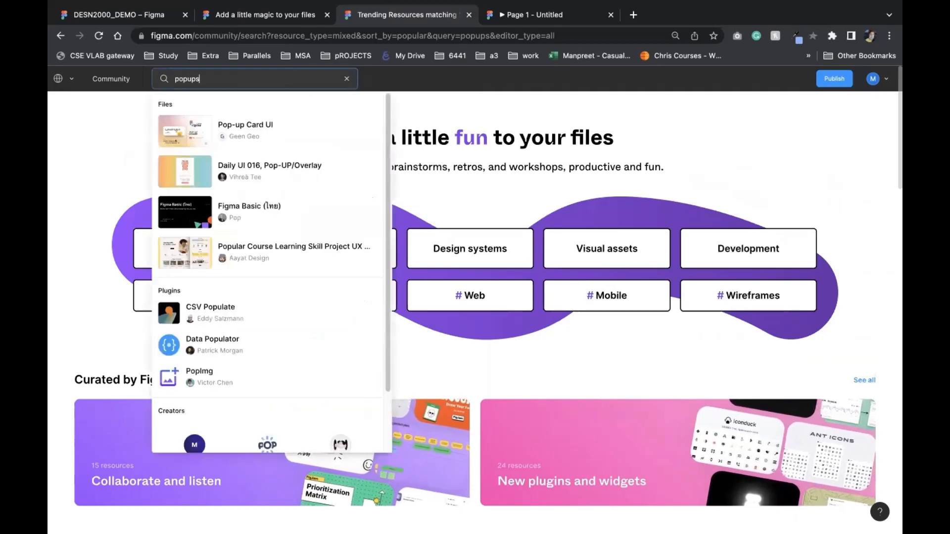
key(Return)
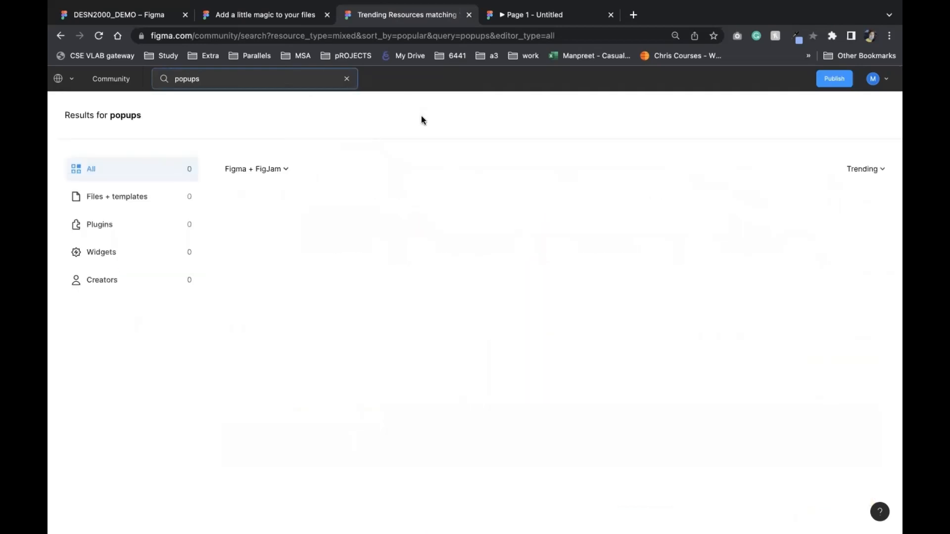
Step: Open the Popups Figma Templates file by BRIX Templates from the results, preview it and get a copy
scroll(378, 230, down, 1)
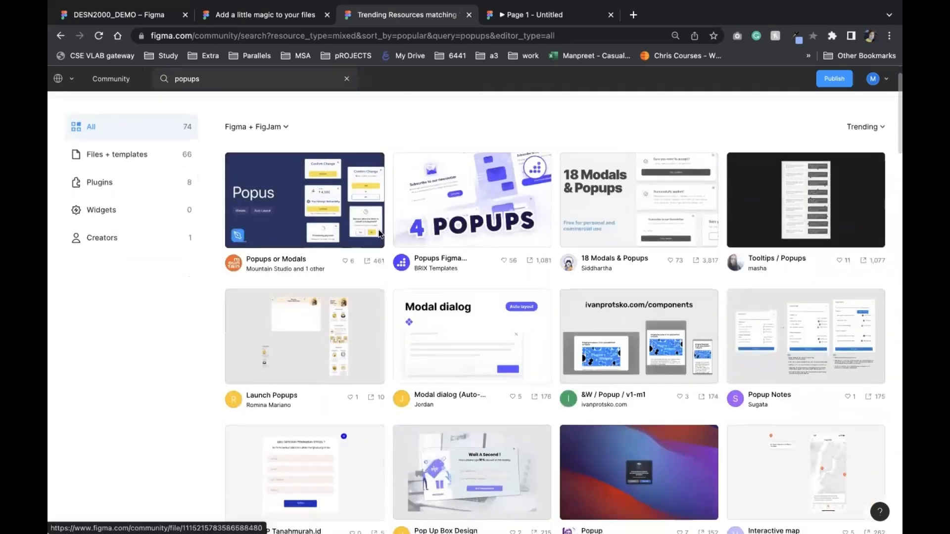
click(451, 220)
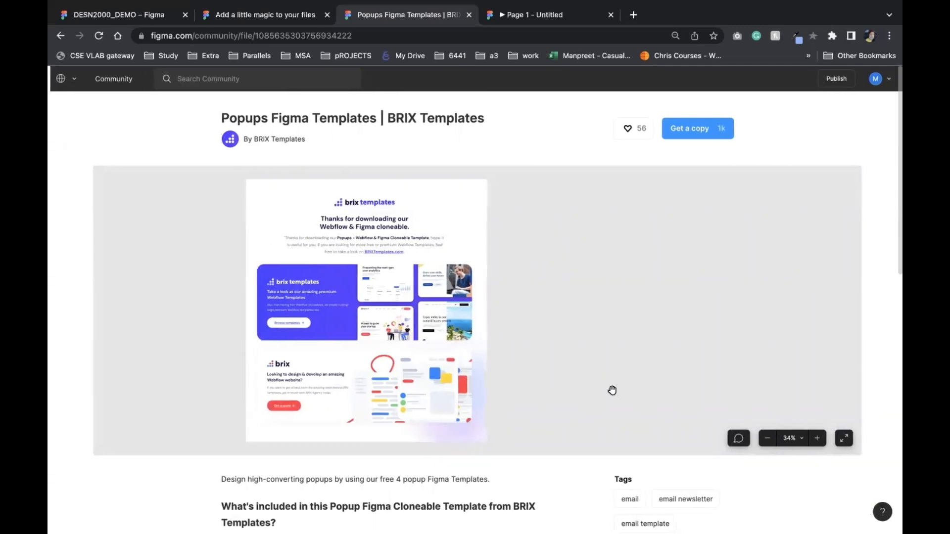
scroll(408, 411, down, 1)
scroll(408, 412, up, 1)
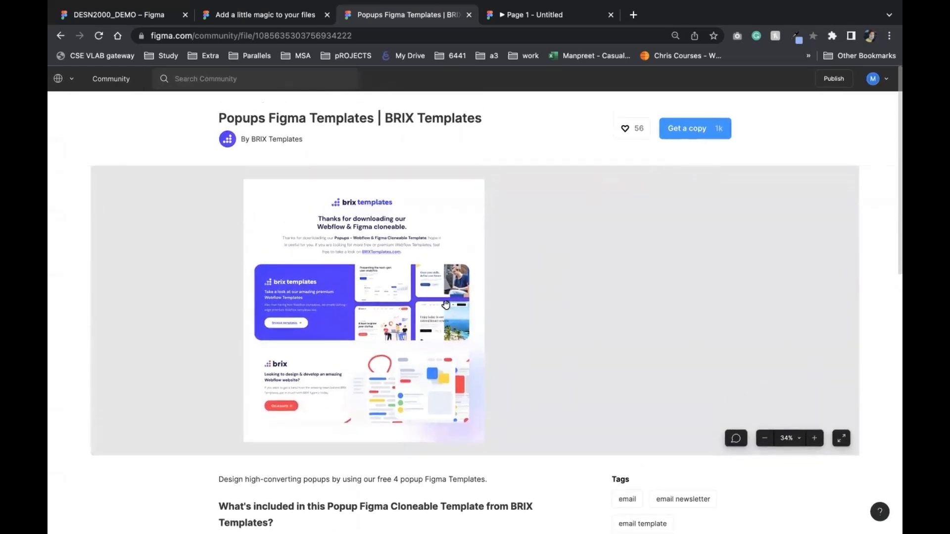
scroll(445, 304, down, 2)
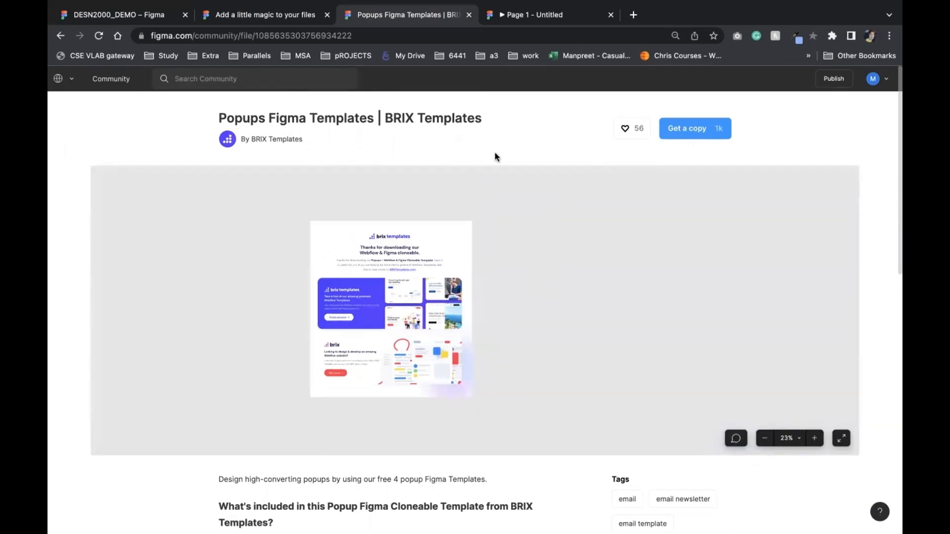
click(694, 128)
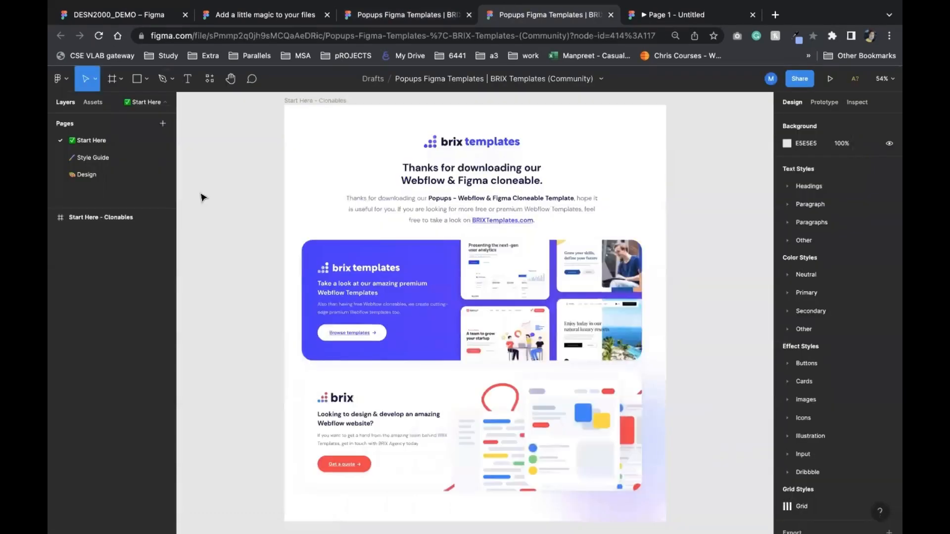
Step: View the copied template's Style Guide page, then open its Design page
click(97, 157)
click(391, 8)
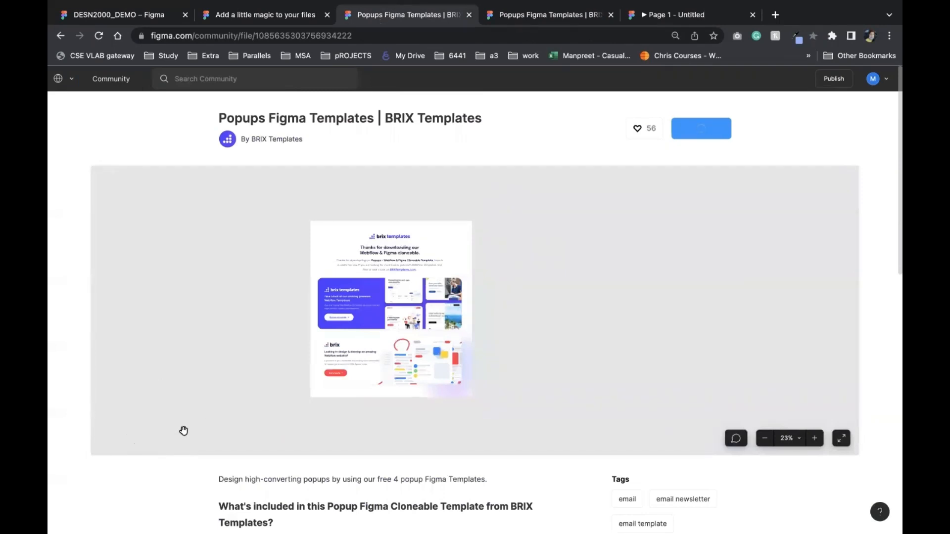
click(515, 19)
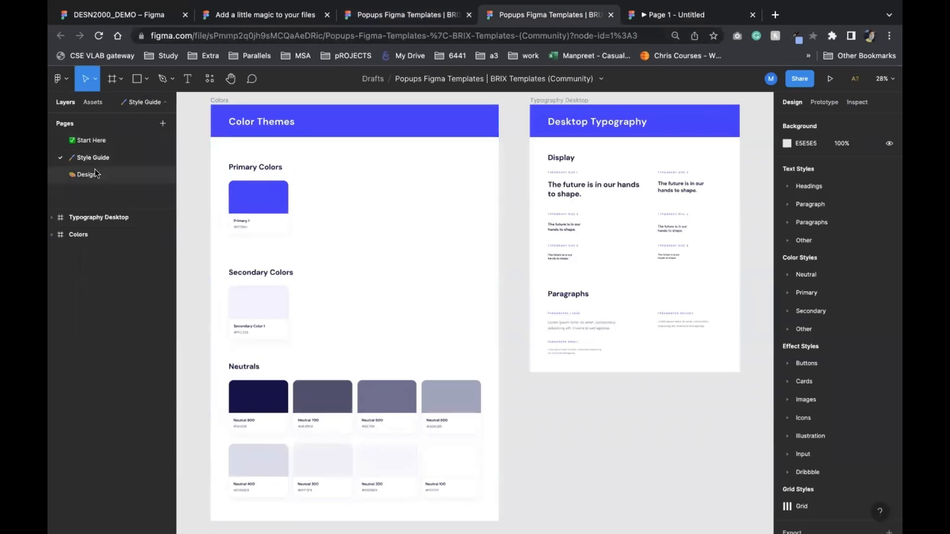
click(115, 175)
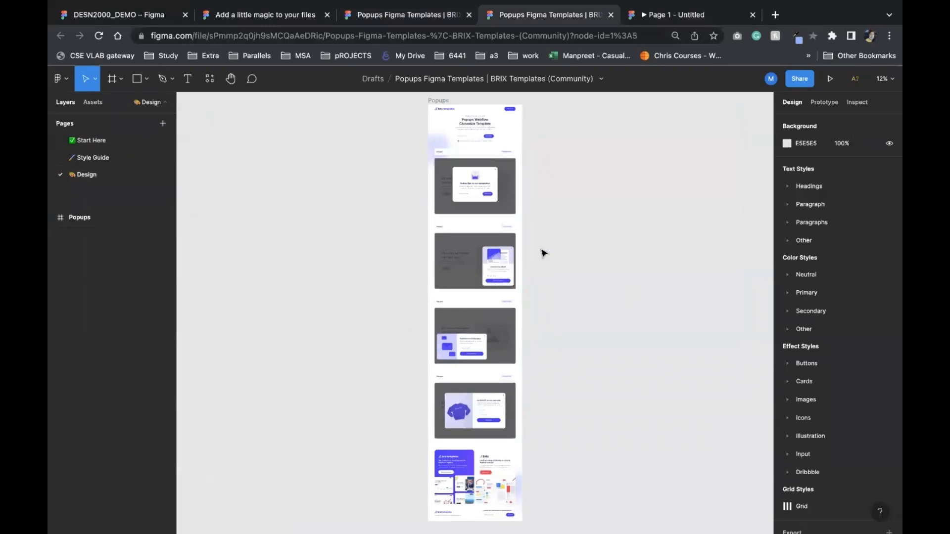
Step: Select the newsletter popup group inside the Popup 3 section of the Design page
scroll(464, 379, up, 5)
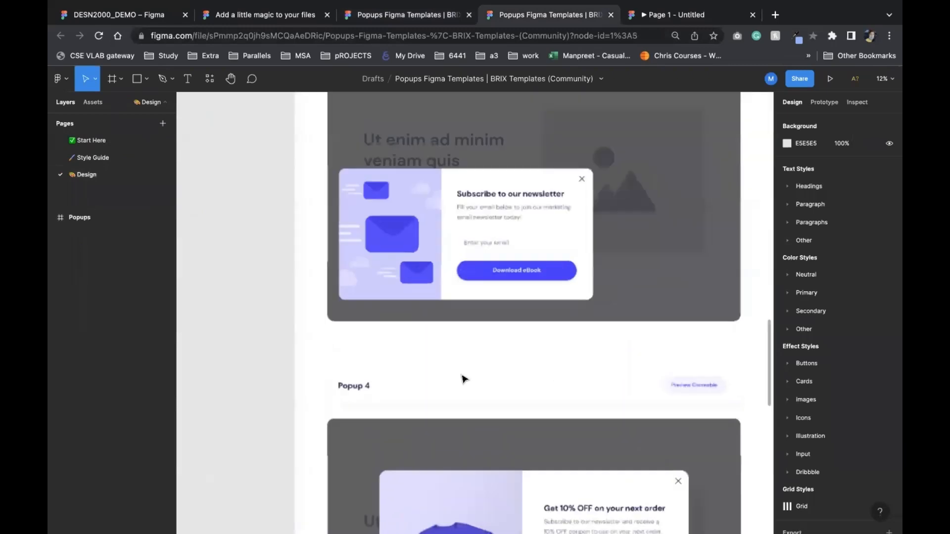
scroll(464, 379, down, 1)
click(675, 239)
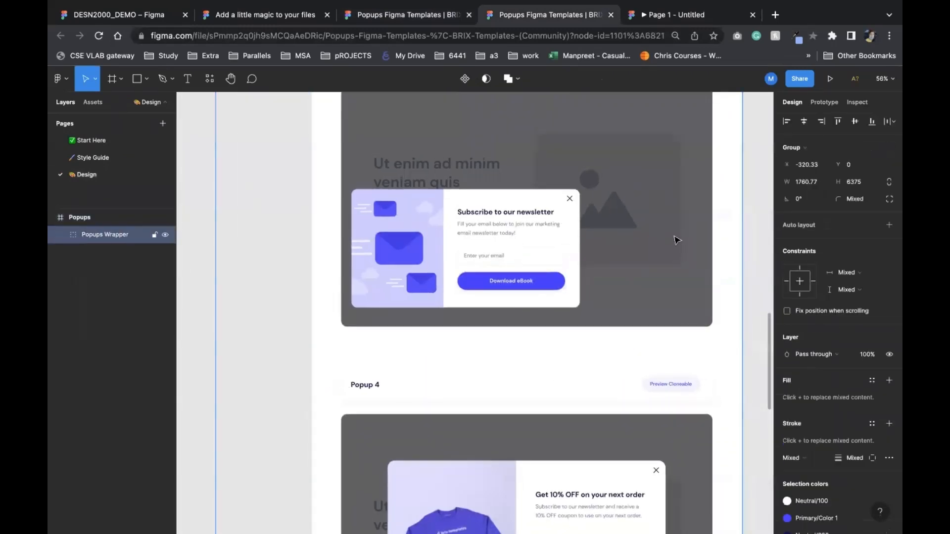
scroll(643, 291, up, 3)
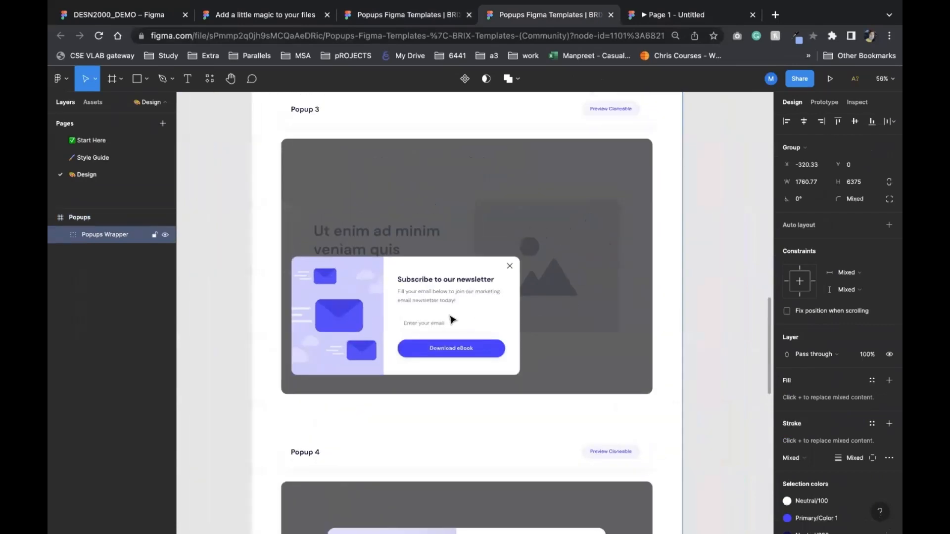
double_click(452, 319)
double_click(471, 299)
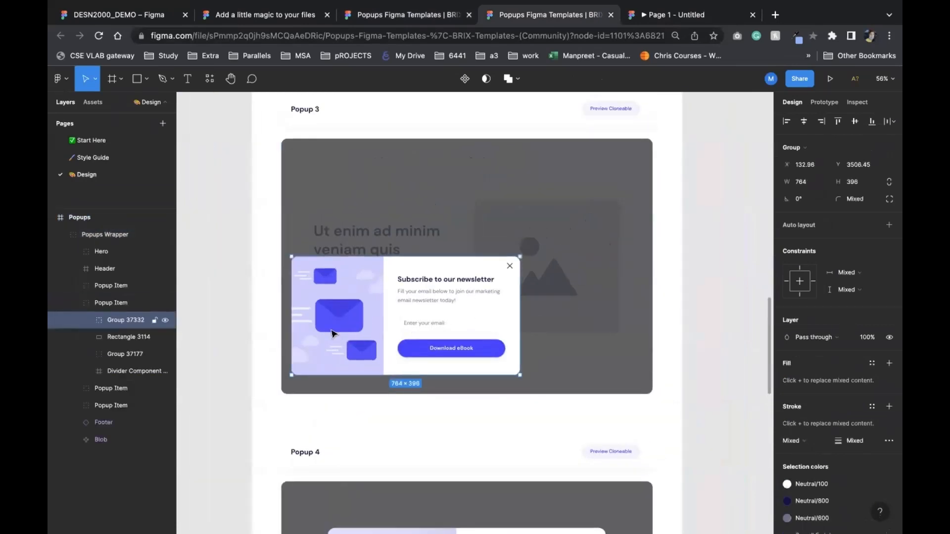
Step: Look through the popup designs and select the "Subscribe to our newsletter" popup group in the Popup 1 section
scroll(424, 294, up, 5)
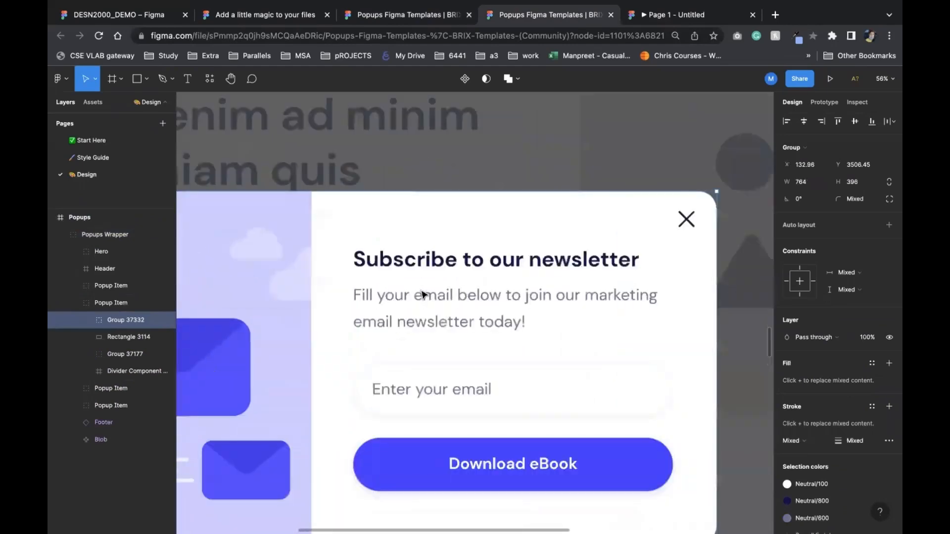
scroll(423, 294, down, 5)
scroll(447, 372, down, 2)
scroll(447, 372, down, 10)
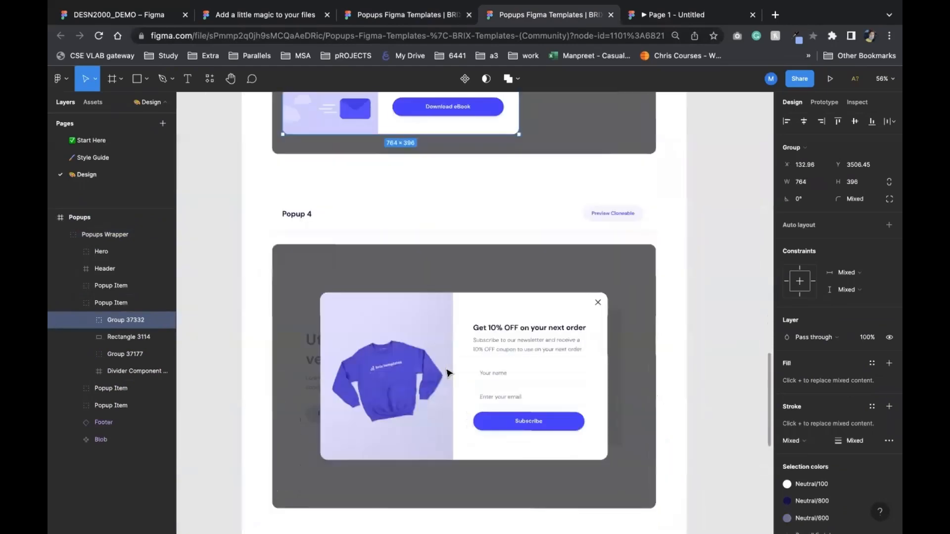
scroll(447, 372, up, 15)
scroll(446, 372, up, 10)
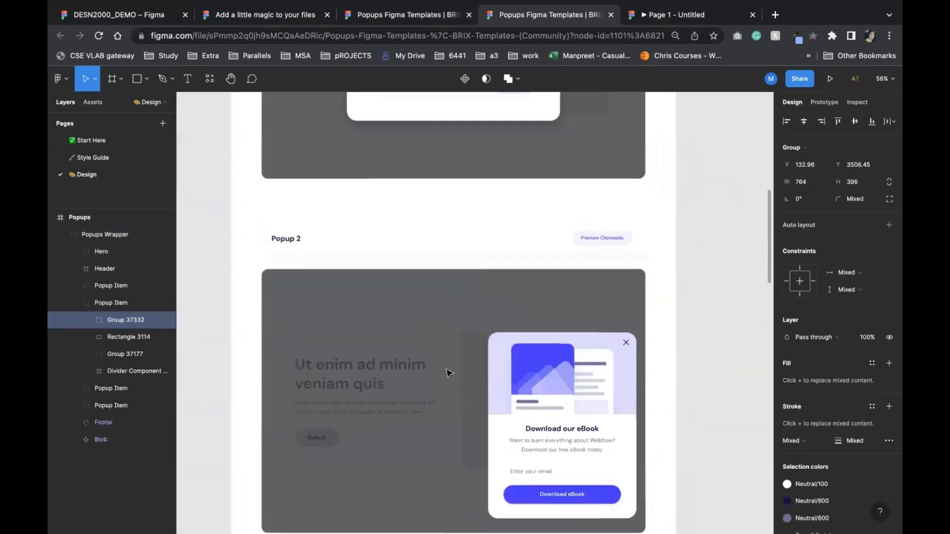
click(487, 355)
double_click(487, 354)
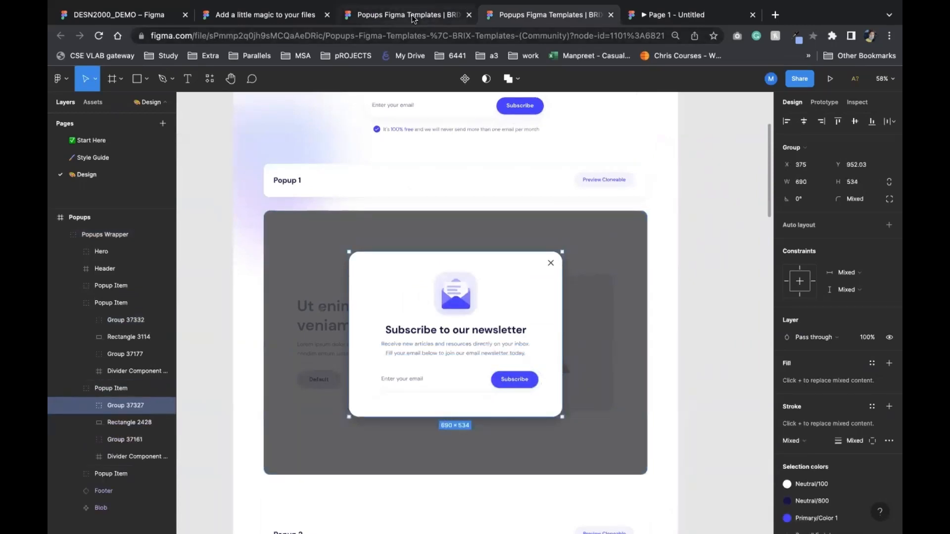
Step: Return to the recent files and reopen the Untitled team project file at its dashboard frames
click(661, 15)
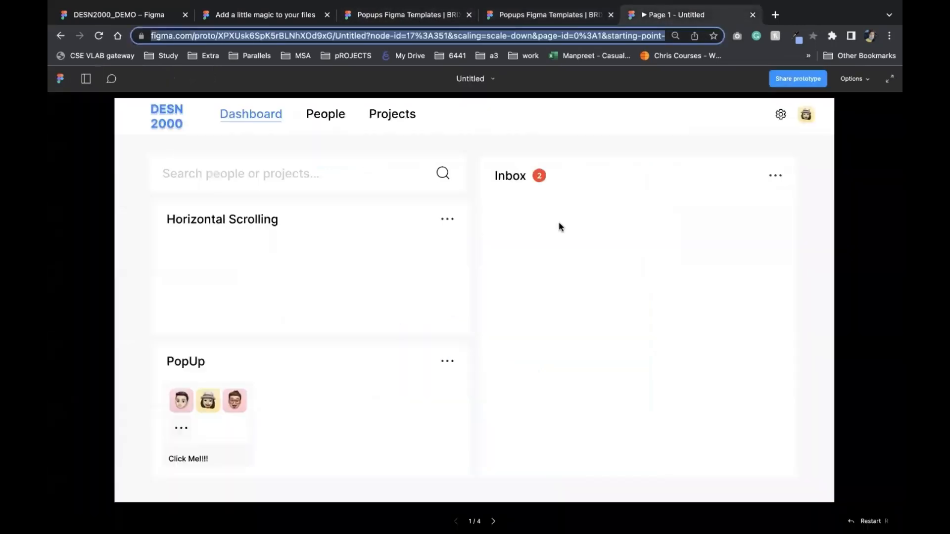
click(385, 9)
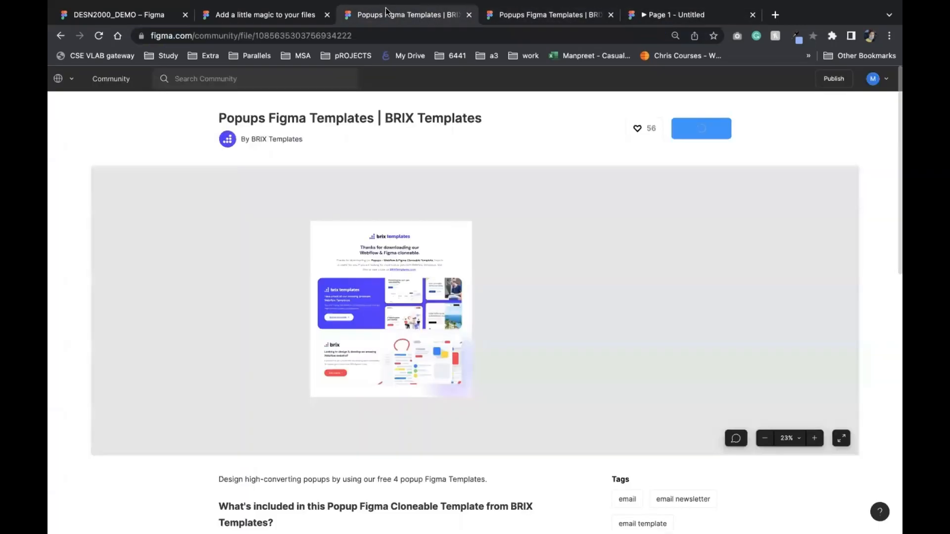
click(70, 73)
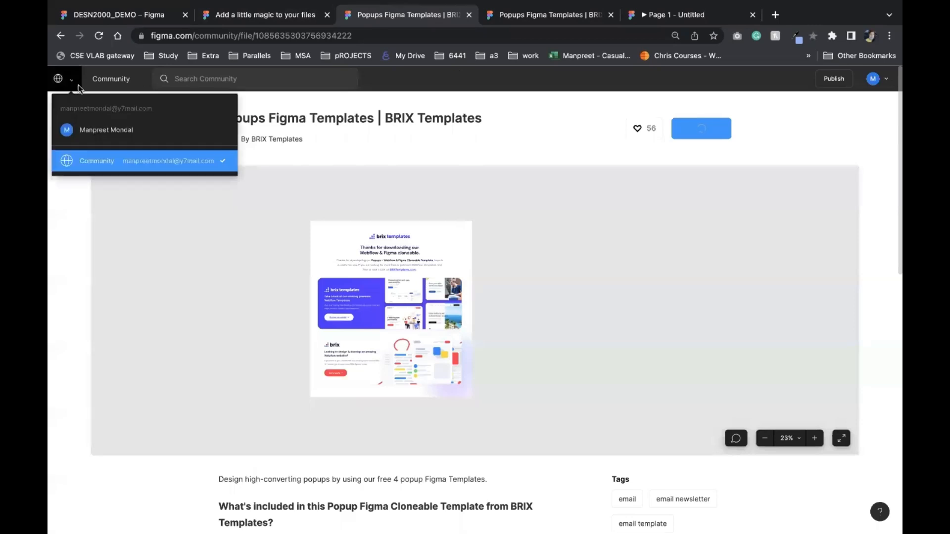
click(91, 122)
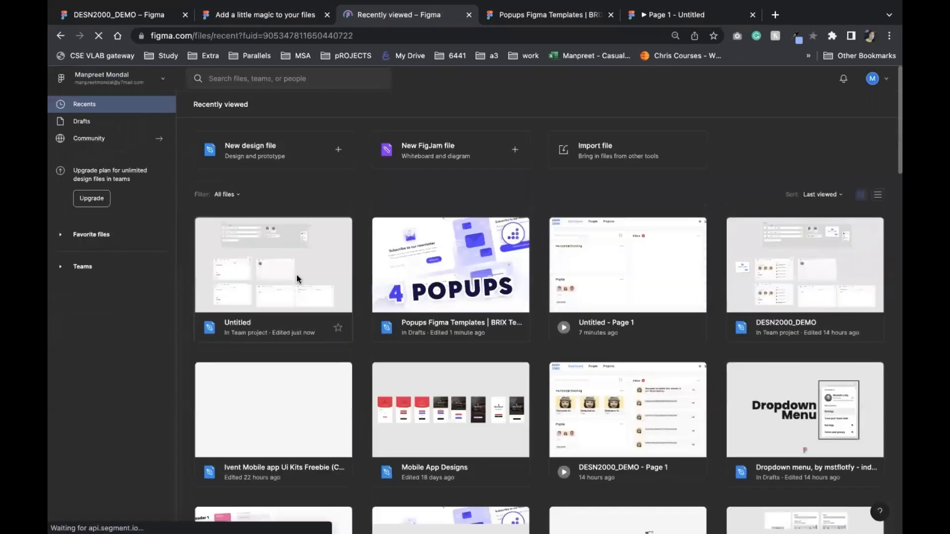
double_click(297, 277)
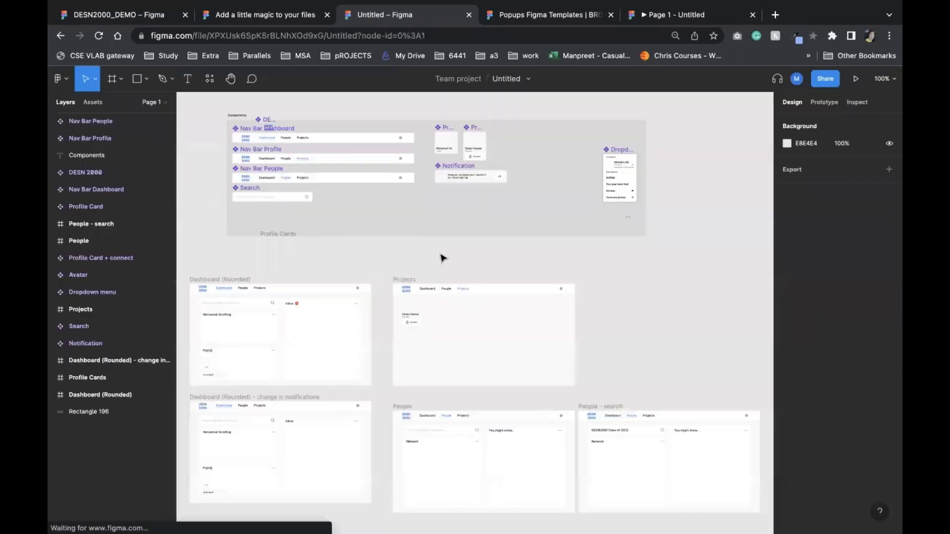
scroll(440, 253, down, 2)
scroll(440, 254, left, 1)
scroll(442, 257, up, 2)
scroll(441, 257, left, 3)
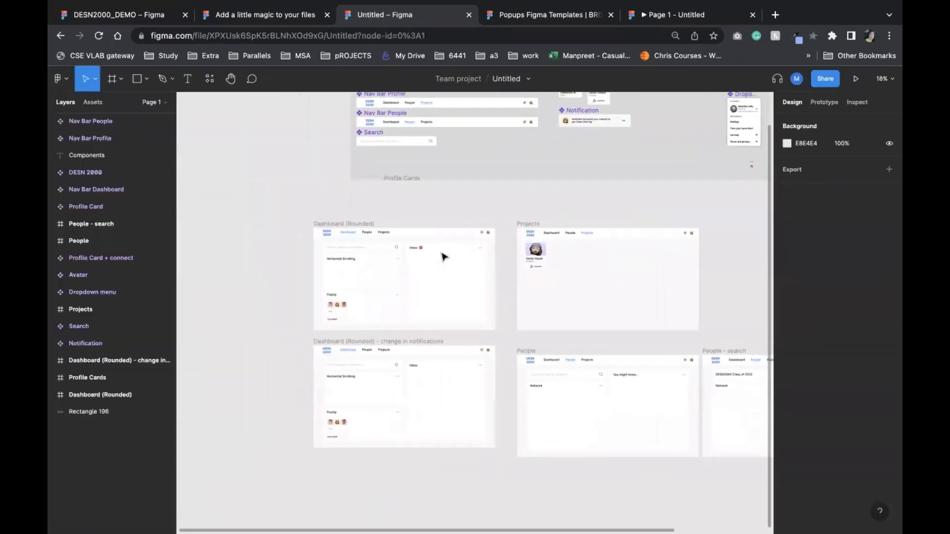
Step: Paste the newsletter popup group into the Untitled file and move it to the empty canvas beside the component board
key(super+v)
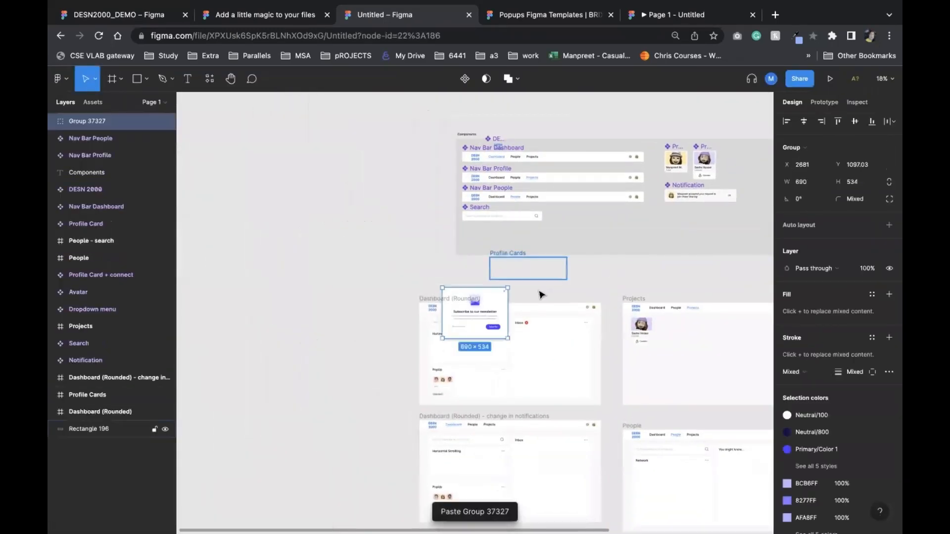
drag(506, 303, 357, 208)
scroll(358, 208, up, 5)
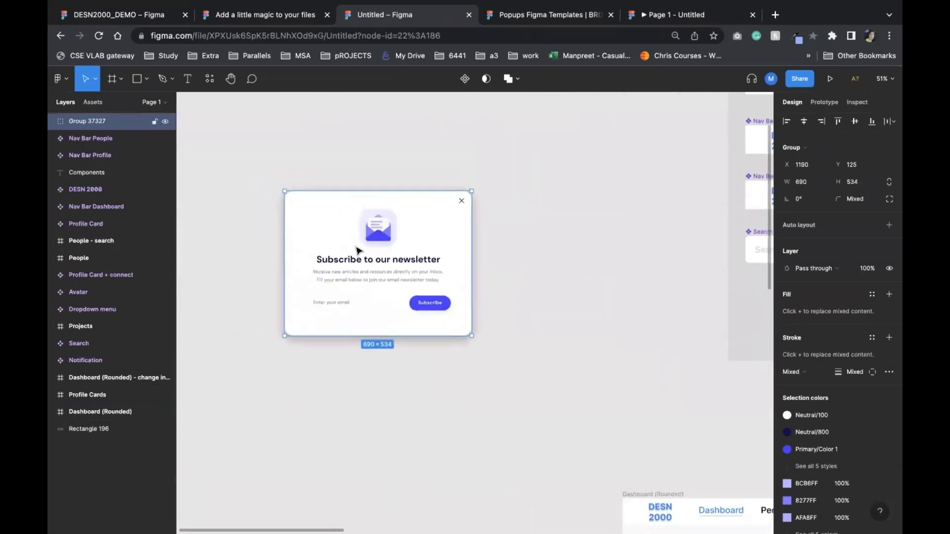
Step: Recolour the envelope icon's background square and its light purple shapes with the blue 2686FF
double_click(384, 230)
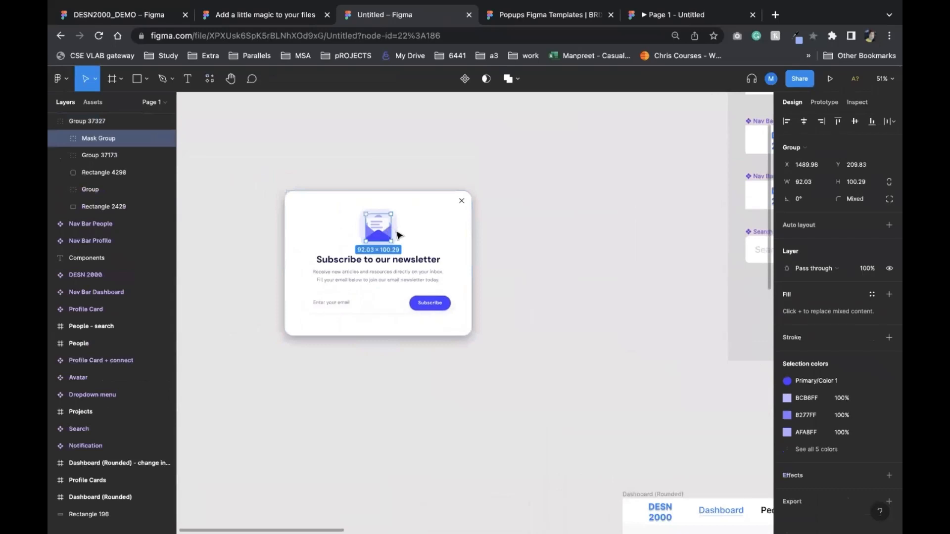
click(391, 233)
click(394, 234)
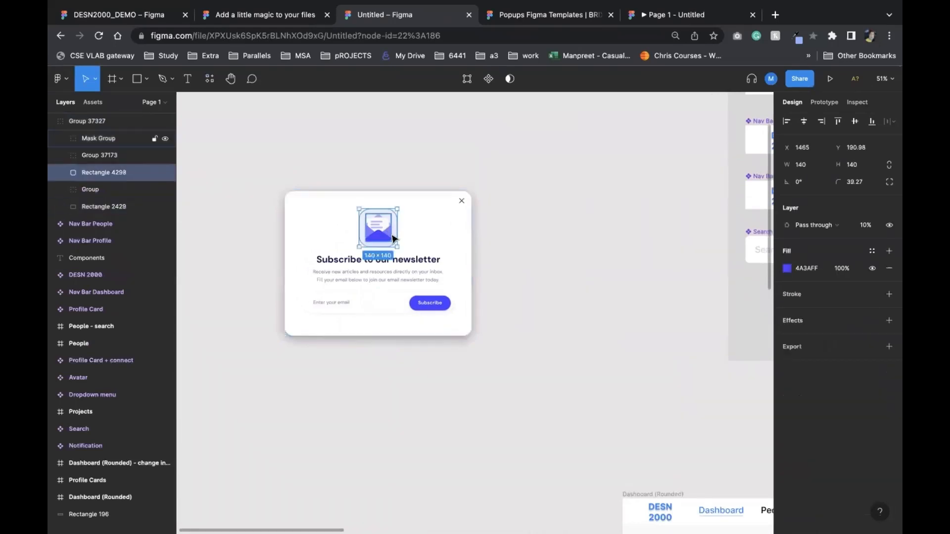
scroll(394, 233, up, 6)
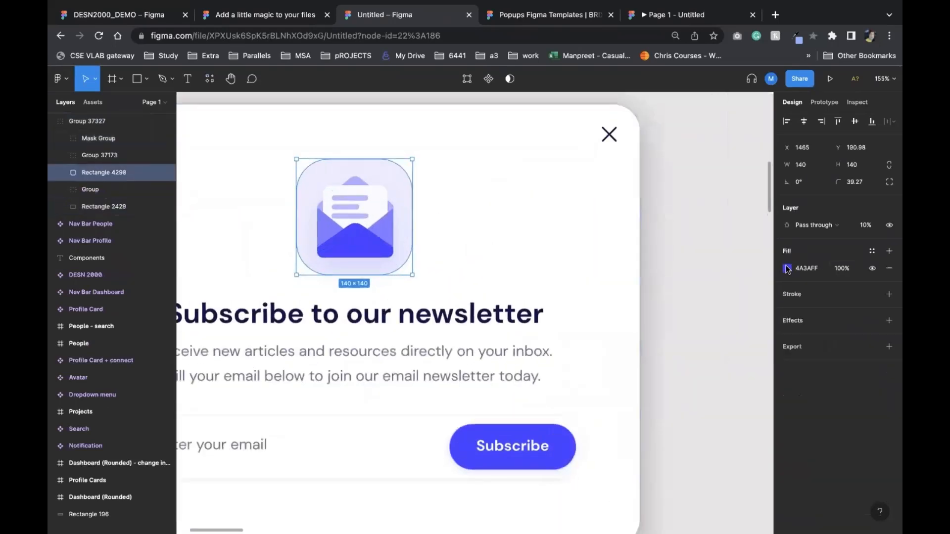
scroll(584, 346, down, 4)
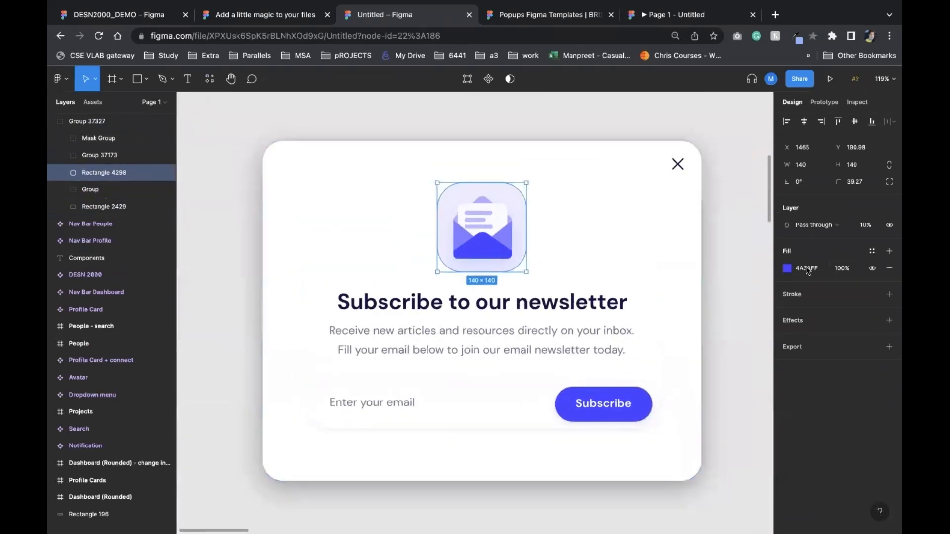
click(787, 268)
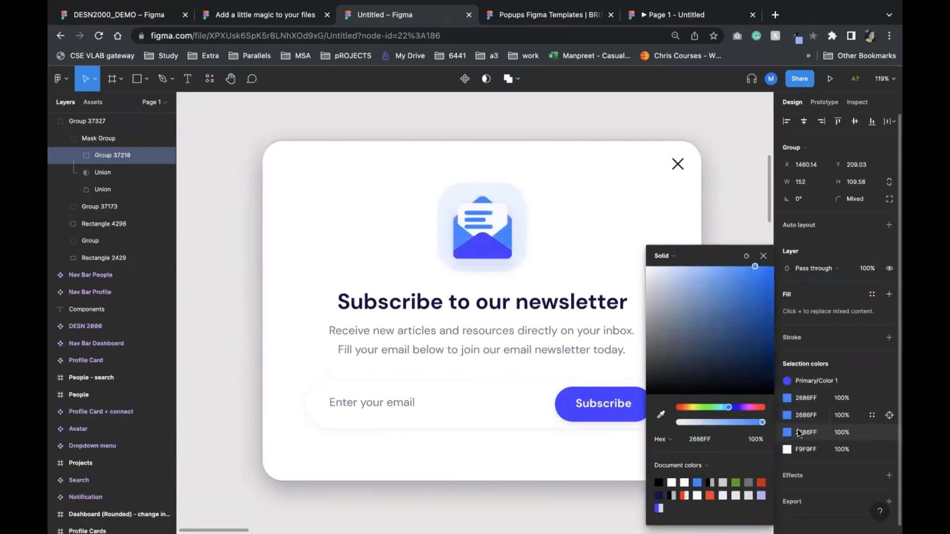
Step: Set the fill of the popup's Subscribe button to the document's blue 2686FF
click(568, 411)
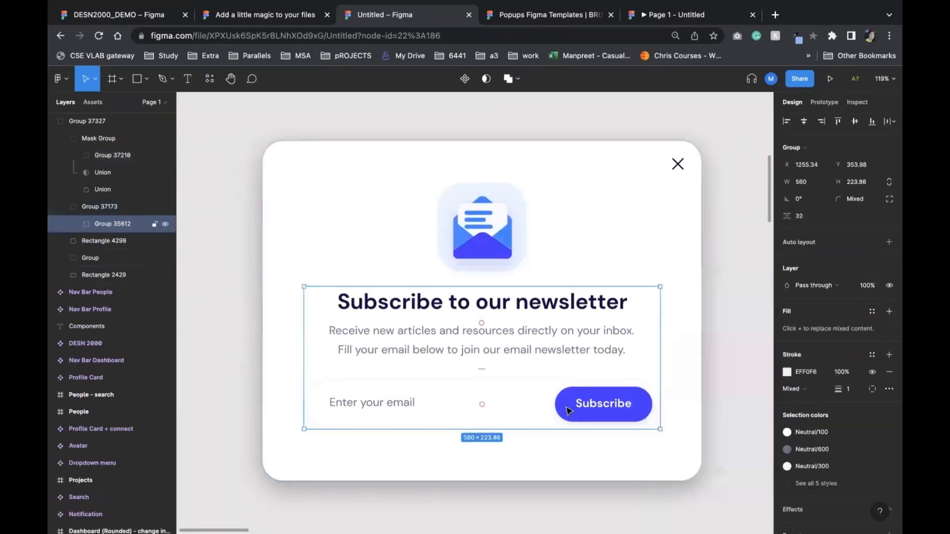
double_click(574, 412)
double_click(579, 411)
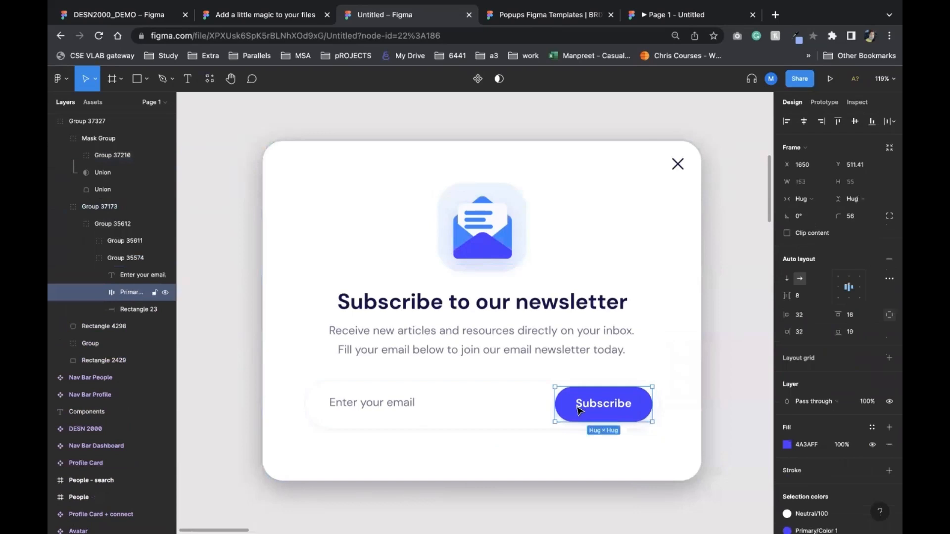
click(786, 444)
click(685, 481)
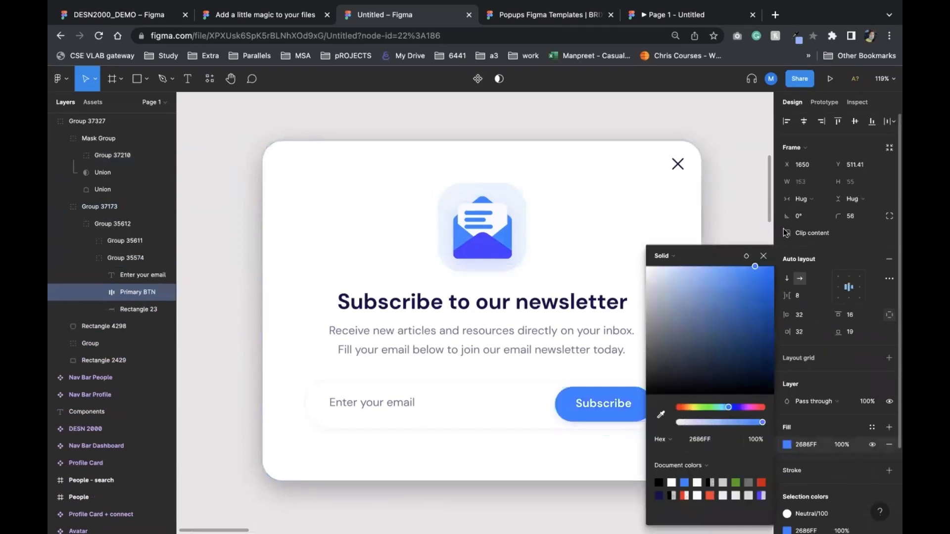
click(763, 257)
click(715, 238)
Step: Move the whole popup group onto the component board beside the Dropdown menu and turn it into a component
scroll(716, 238, down, 5)
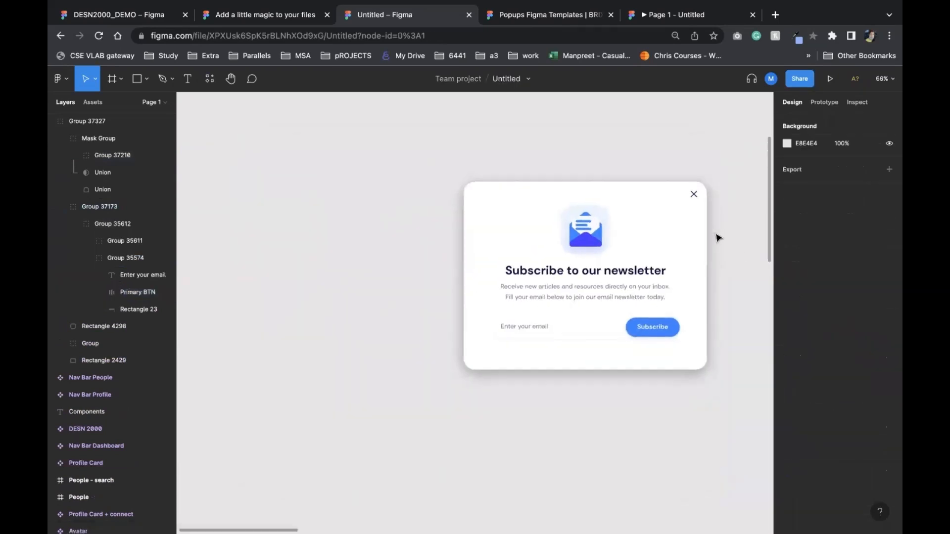
scroll(717, 238, up, 5)
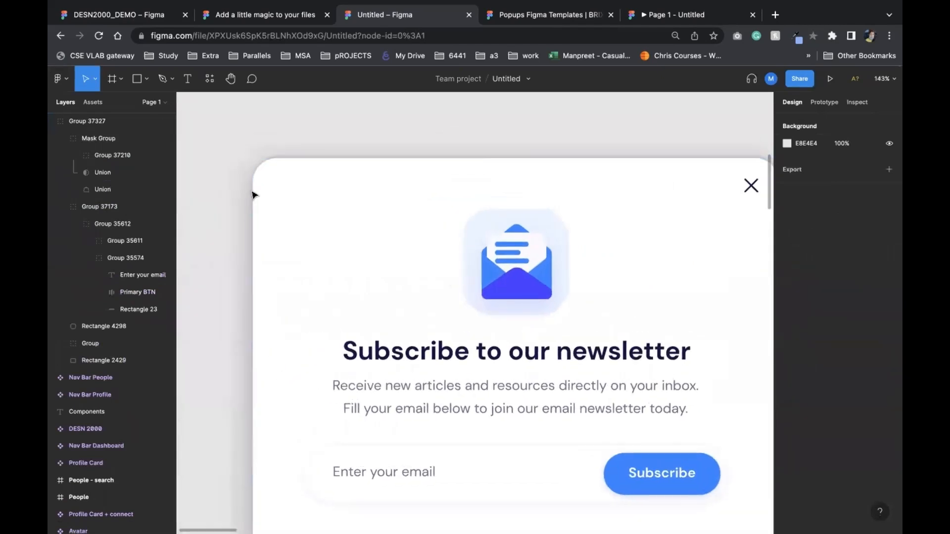
scroll(266, 268, down, 6)
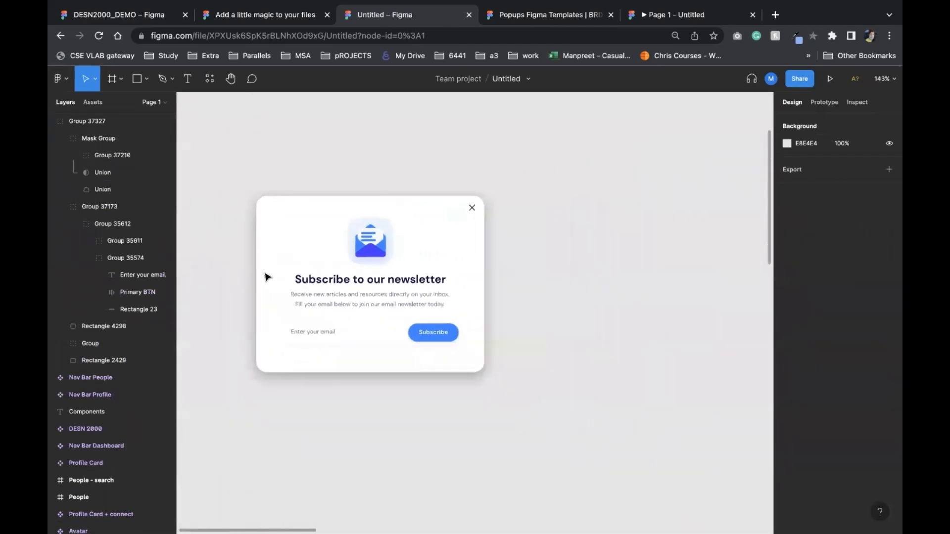
scroll(250, 353, down, 1)
drag(247, 359, 461, 207)
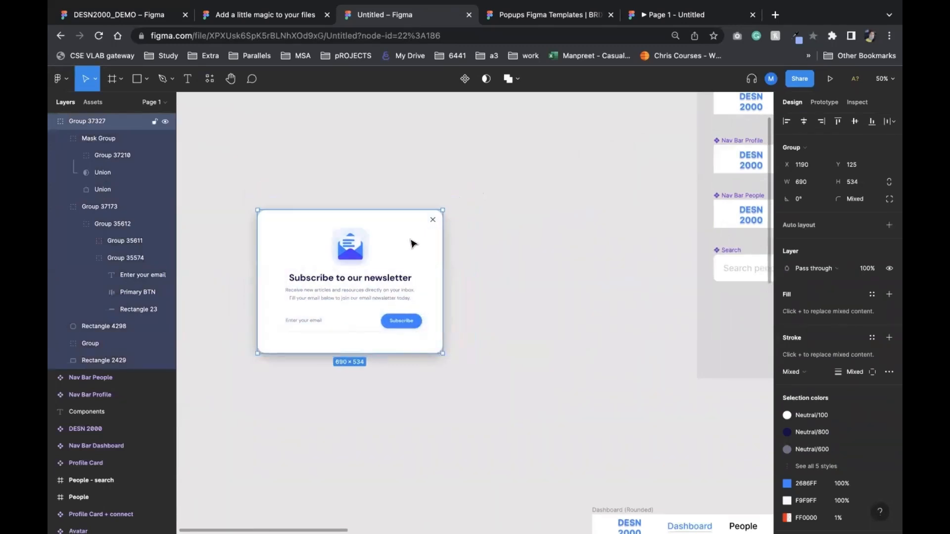
drag(411, 243, 558, 170)
scroll(457, 243, right, 2)
scroll(456, 242, right, 10)
scroll(579, 155, up, 3)
right_click(557, 164)
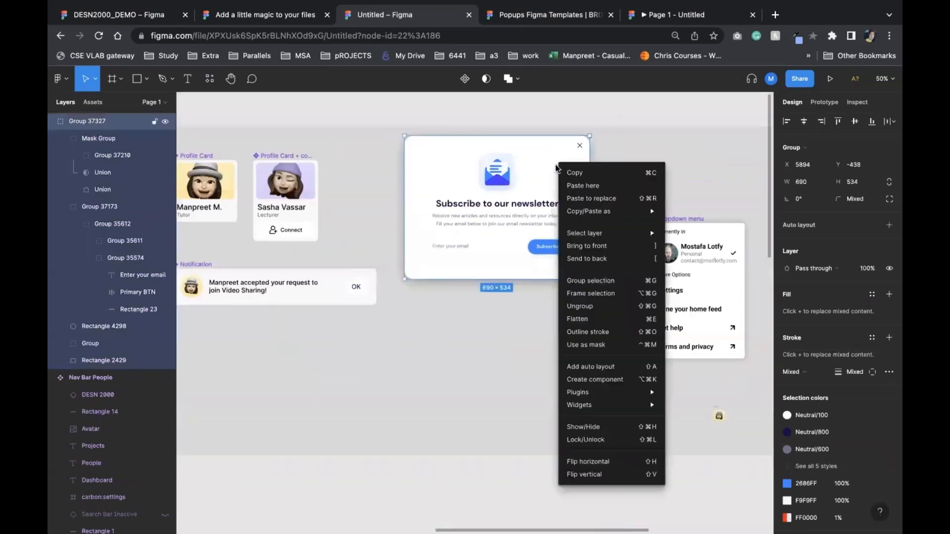
click(612, 379)
drag(551, 205, 561, 221)
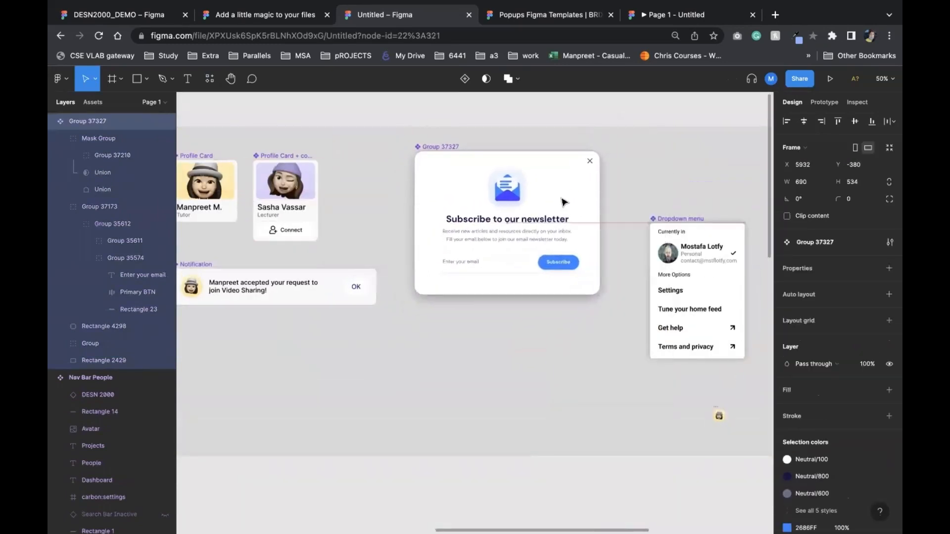
Step: Rename the newsletter popup component as popups
double_click(438, 147)
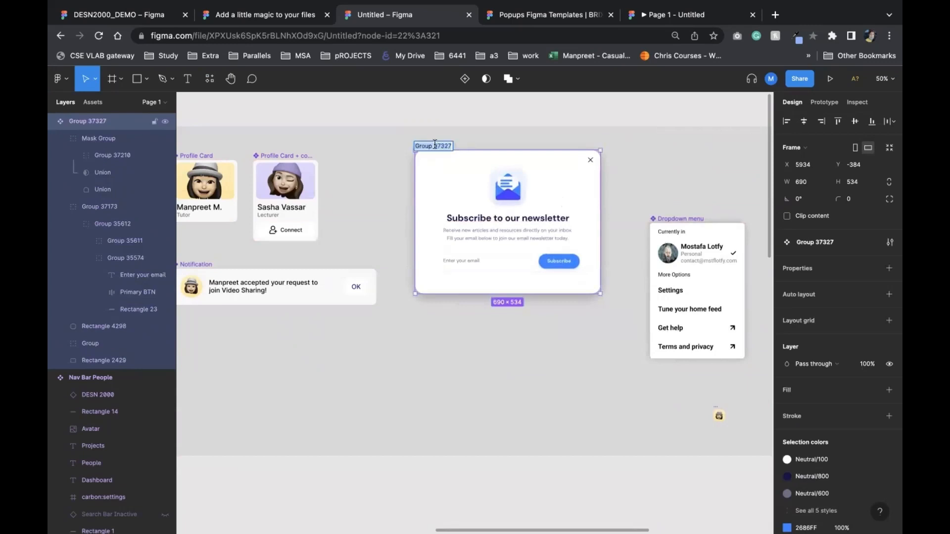
text(pd)
text(pups)
click(476, 133)
Step: Place an instance of the popups component on the empty canvas beside the Dashboard (Rounded) frame
click(479, 181)
drag(479, 180, 198, 225)
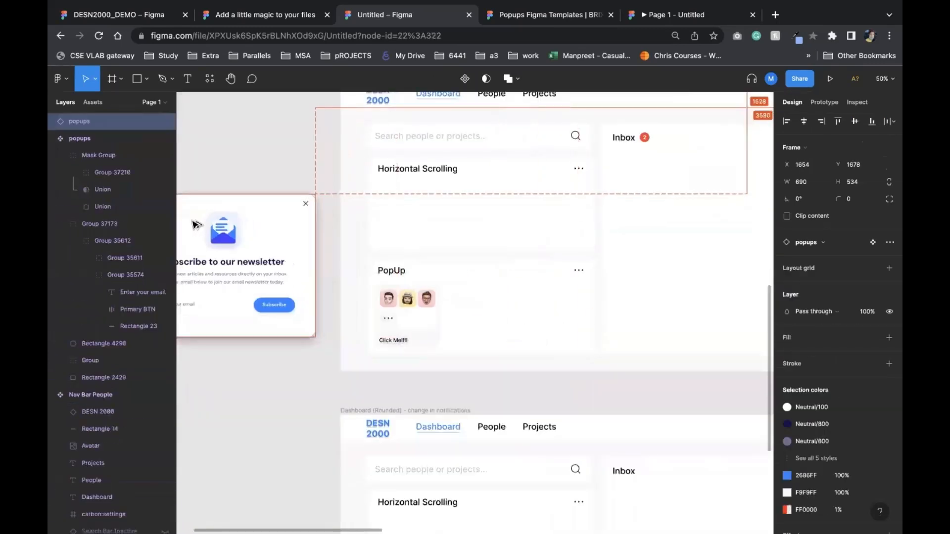
scroll(415, 331, down, 10)
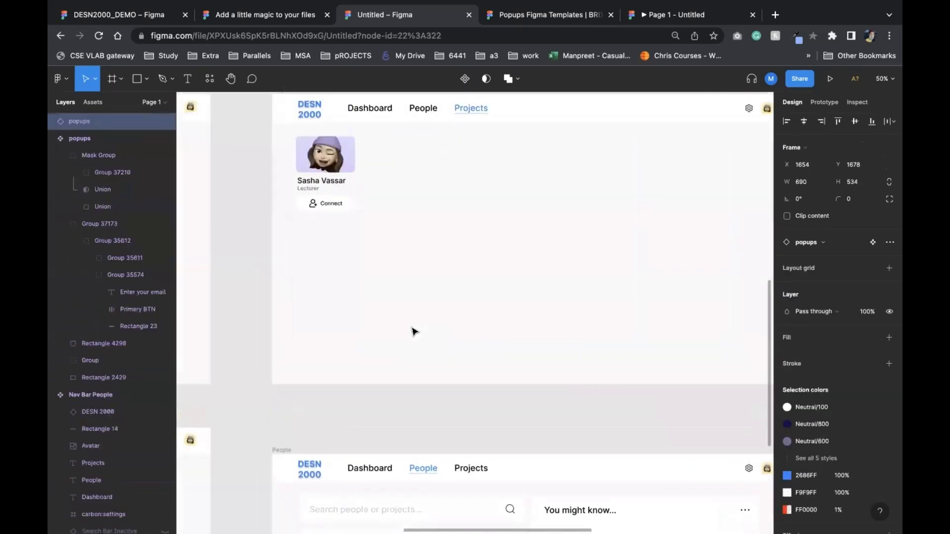
click(402, 212)
scroll(401, 212, left, 10)
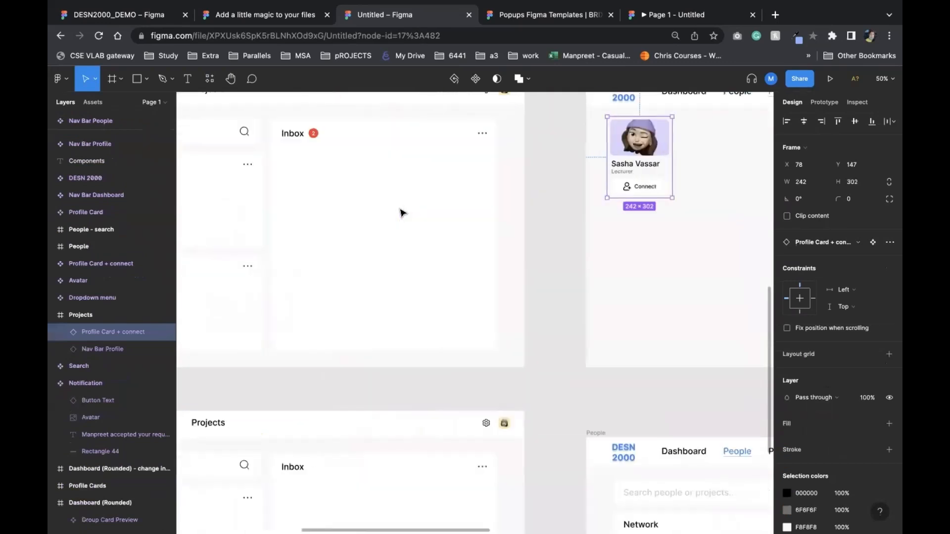
scroll(322, 310, left, 10)
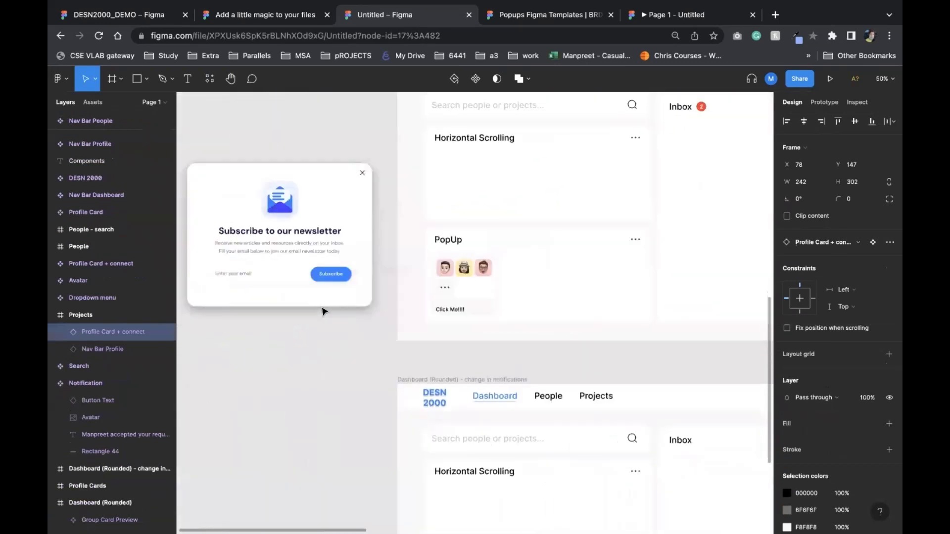
Step: Connect the Click Me card in the dashboard's PopUp section to the popups instance with an on-click prototype interaction
key(shift+e)
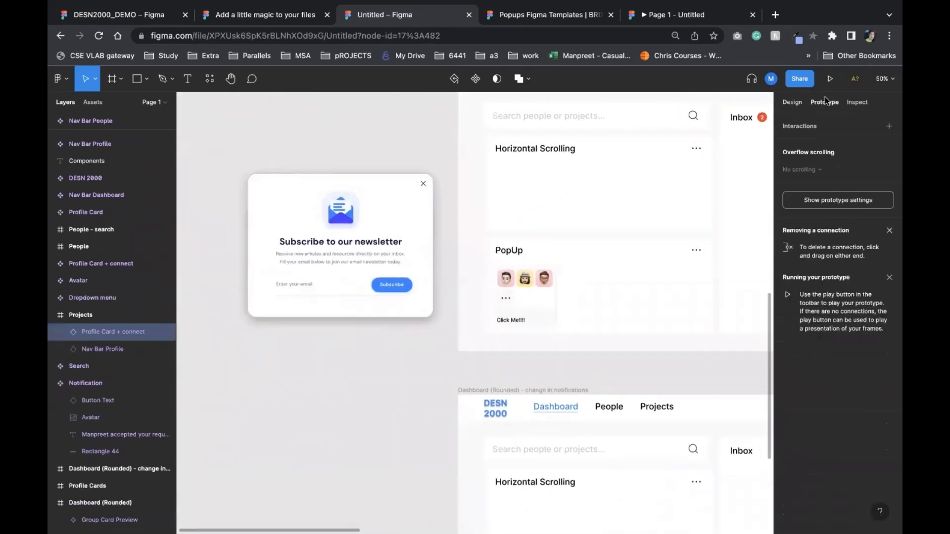
click(534, 332)
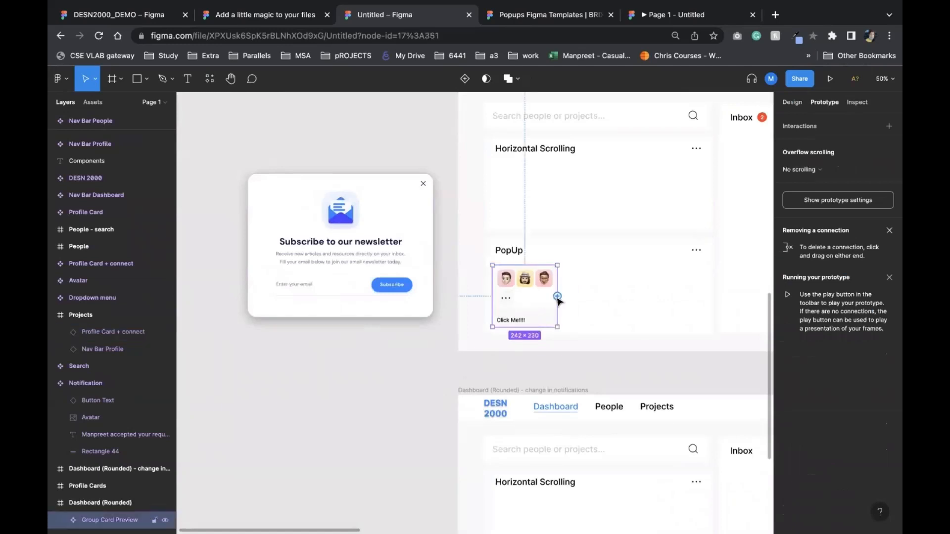
drag(558, 296, 430, 283)
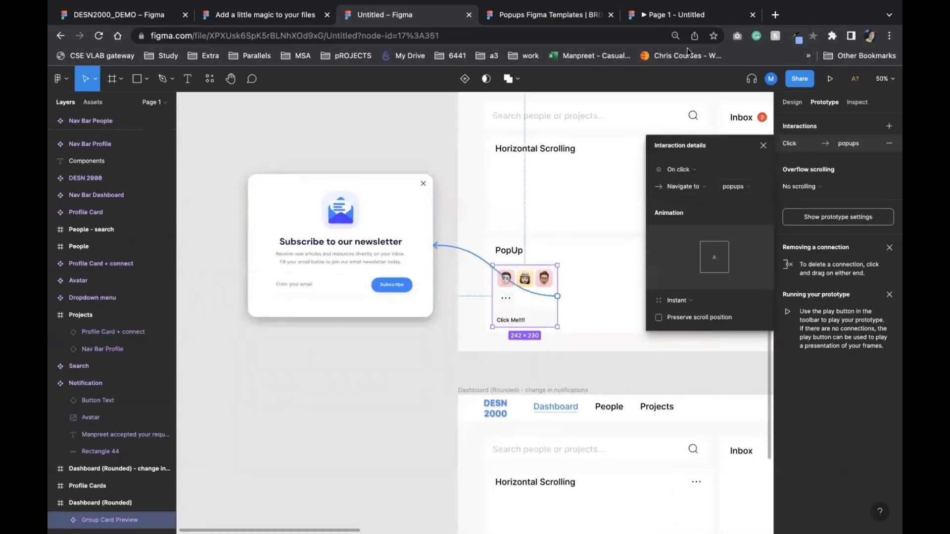
Step: Test the Click Me card in the prototype preview and go back to the dashboard
click(683, 15)
click(214, 405)
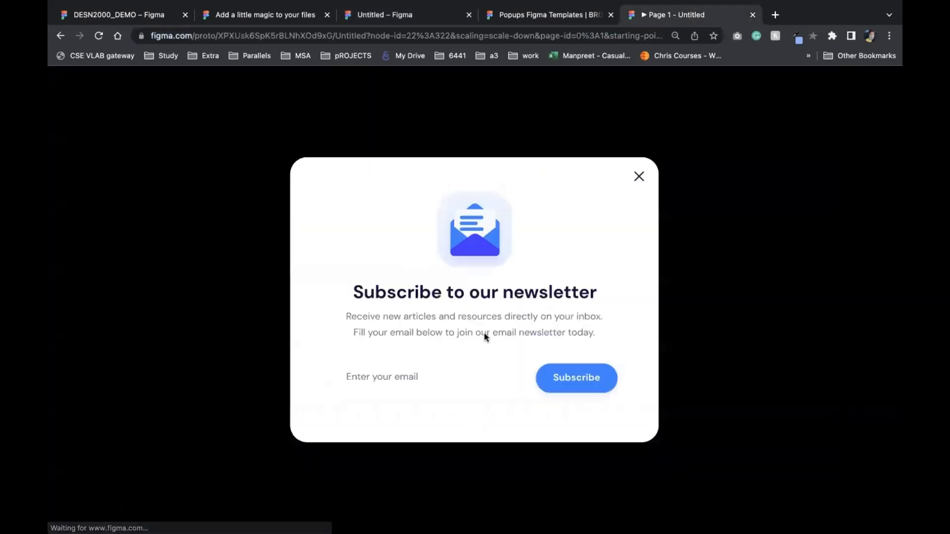
click(60, 36)
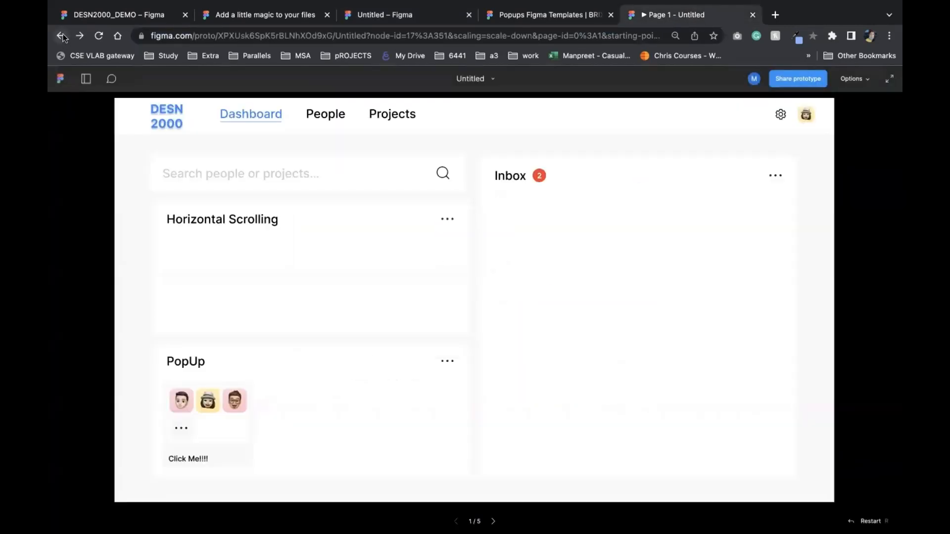
Step: Close the "Add a little magic to your files" browser tab and change the Click Me card's interaction to Open overlay
click(253, 16)
click(373, 45)
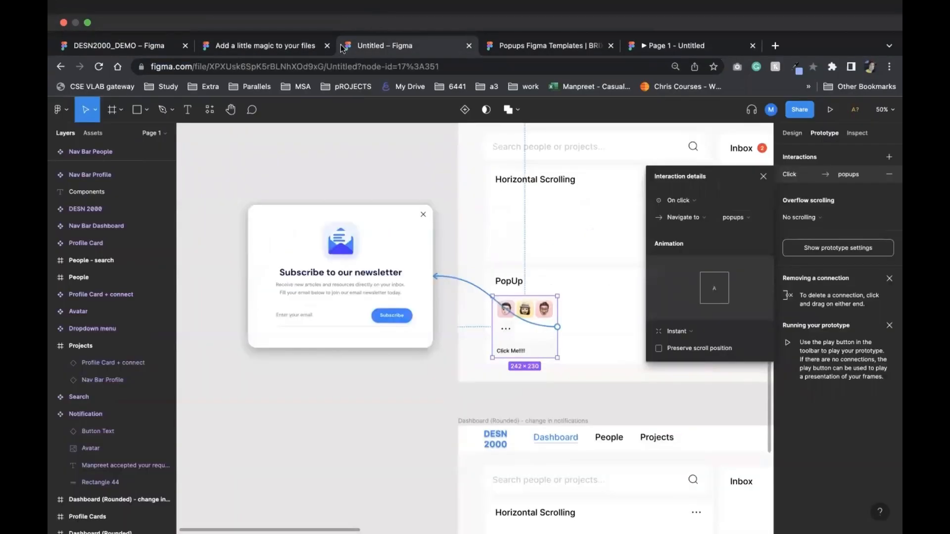
click(327, 45)
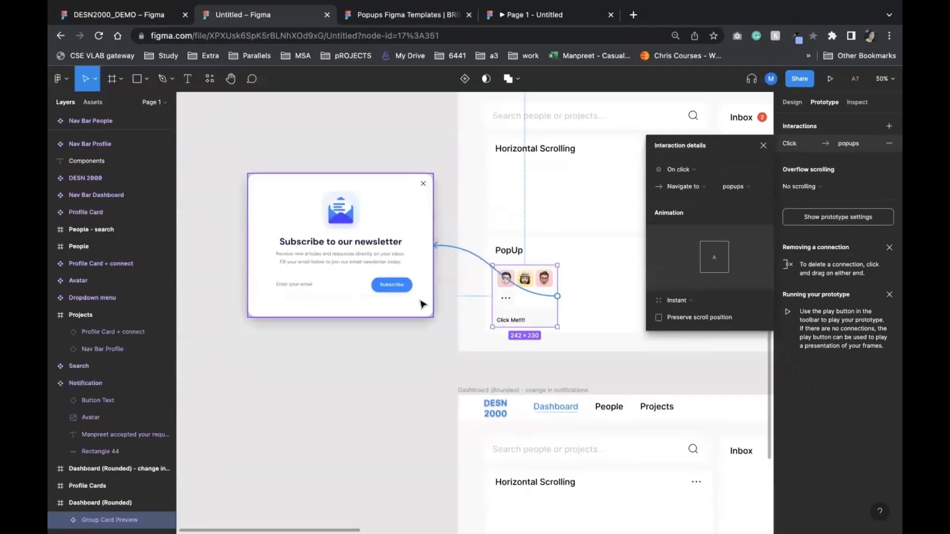
click(702, 187)
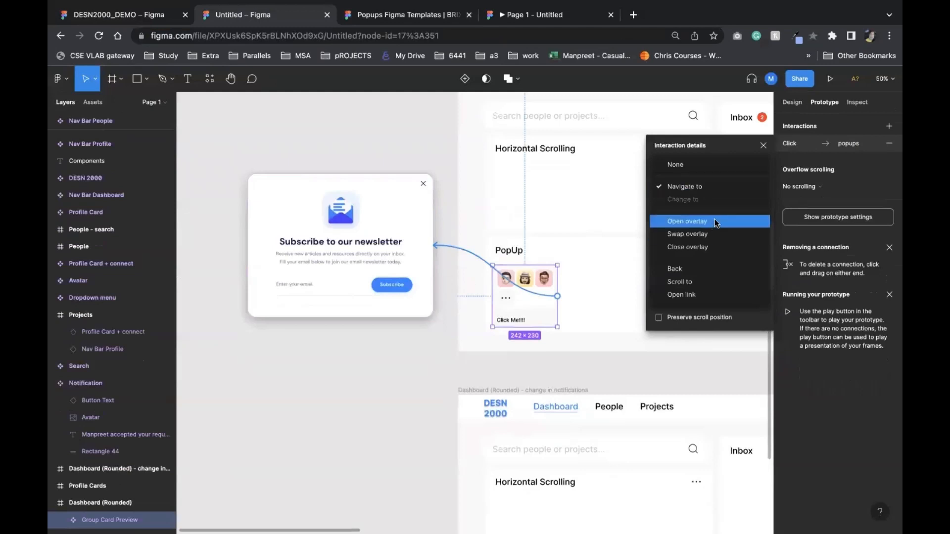
click(715, 222)
Step: Test the popup overlay in the prototype preview, then inspect the dark backdrop rectangle behind the template's Popup 1 design
click(535, 15)
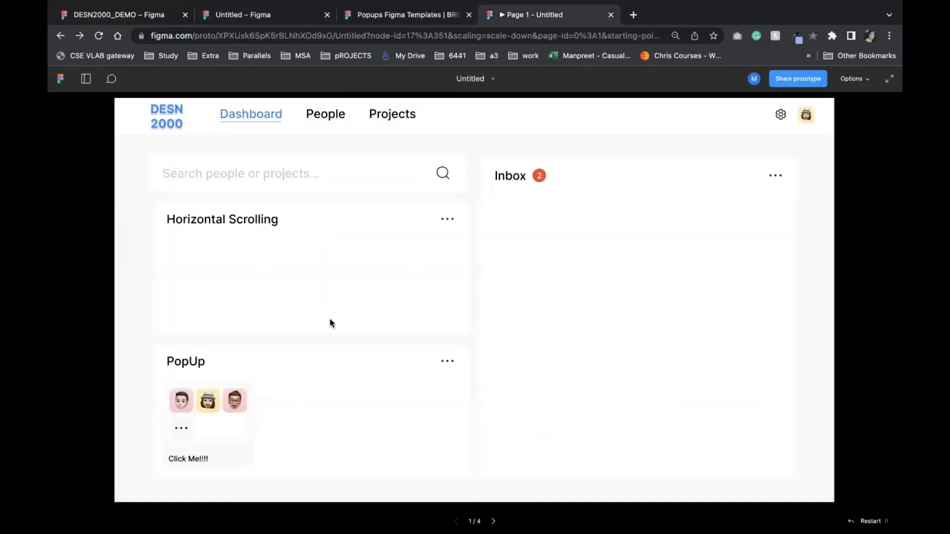
click(233, 431)
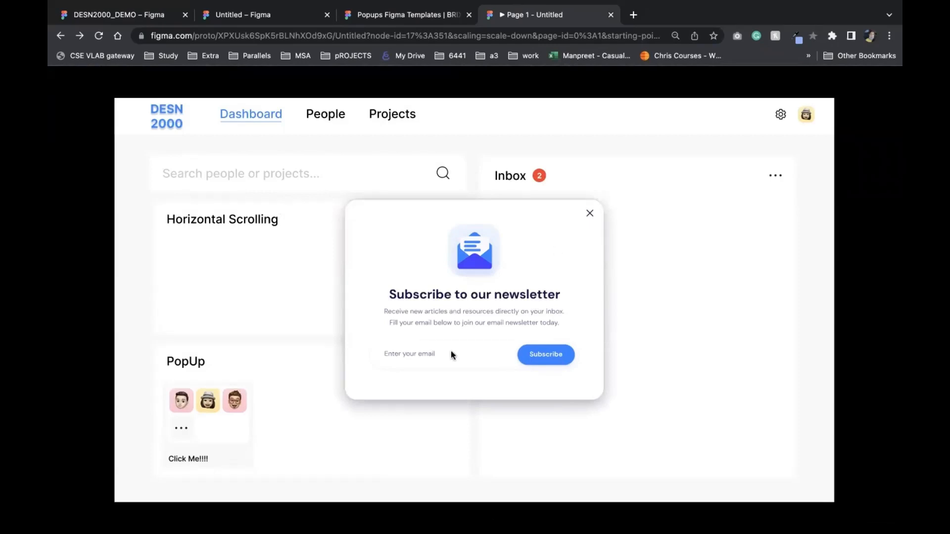
click(396, 16)
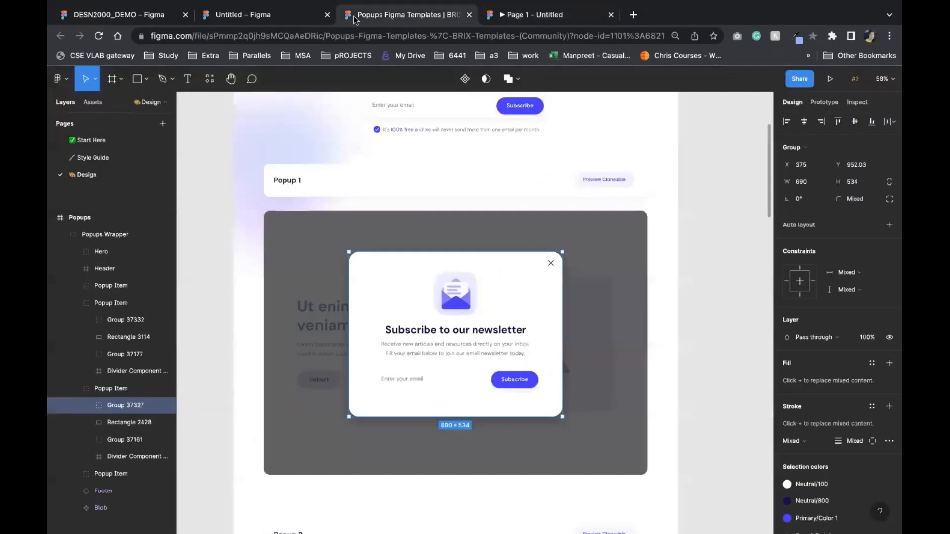
click(297, 271)
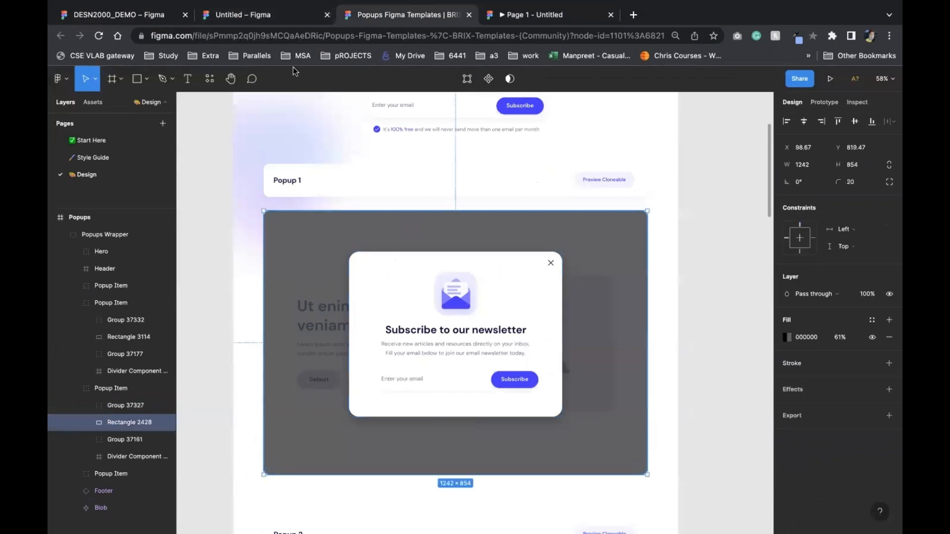
Step: Return to the Untitled file and add a background behind the Click Me card's popup overlay
click(270, 15)
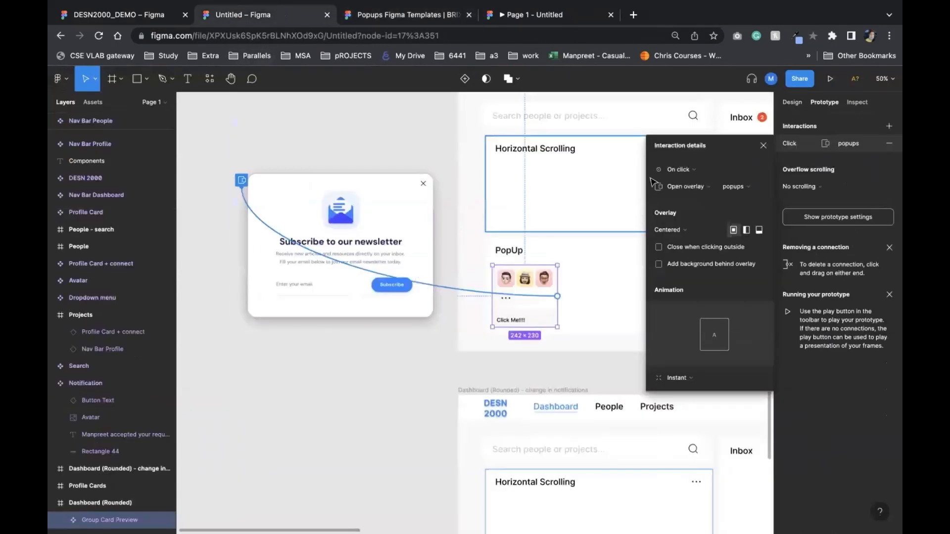
click(659, 265)
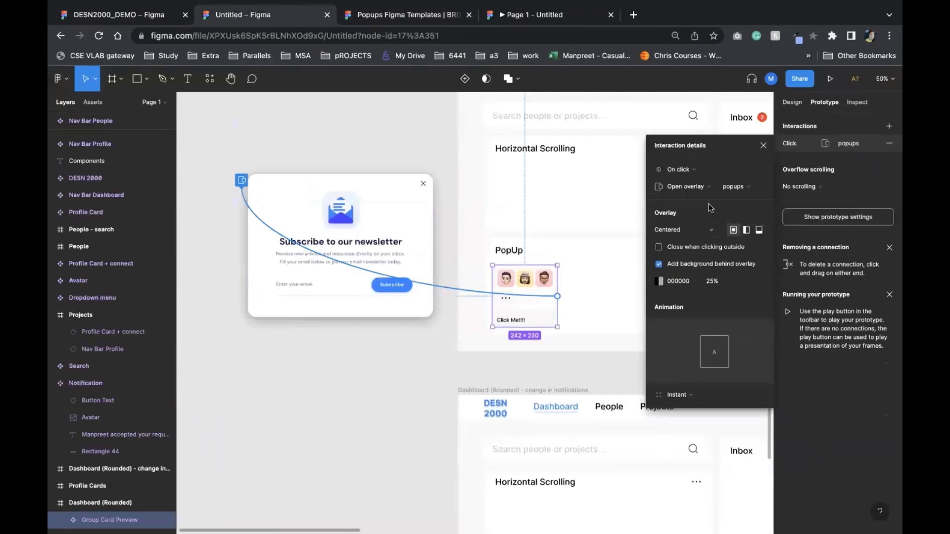
Step: Test the popup overlay's background in the prototype preview, then enable closing the Click Me card's overlay when clicking outside it
click(524, 18)
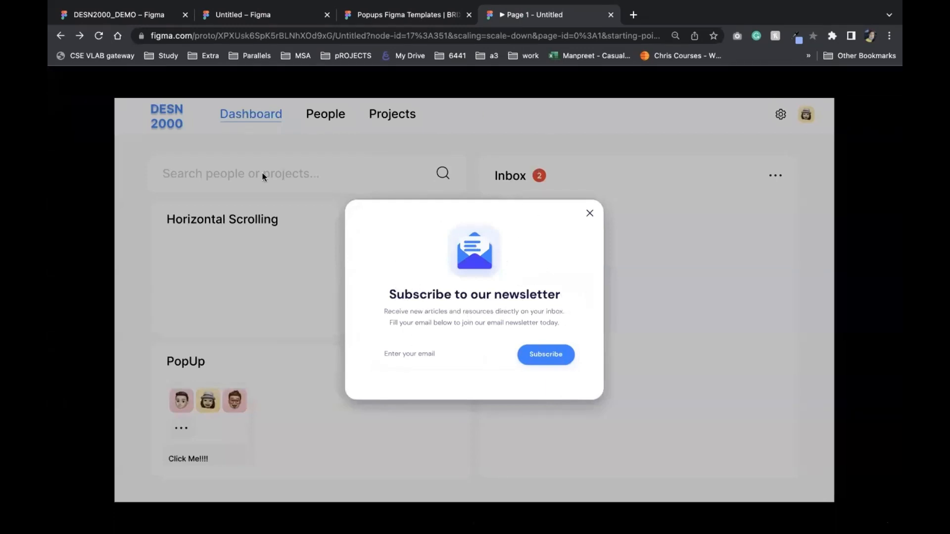
click(296, 14)
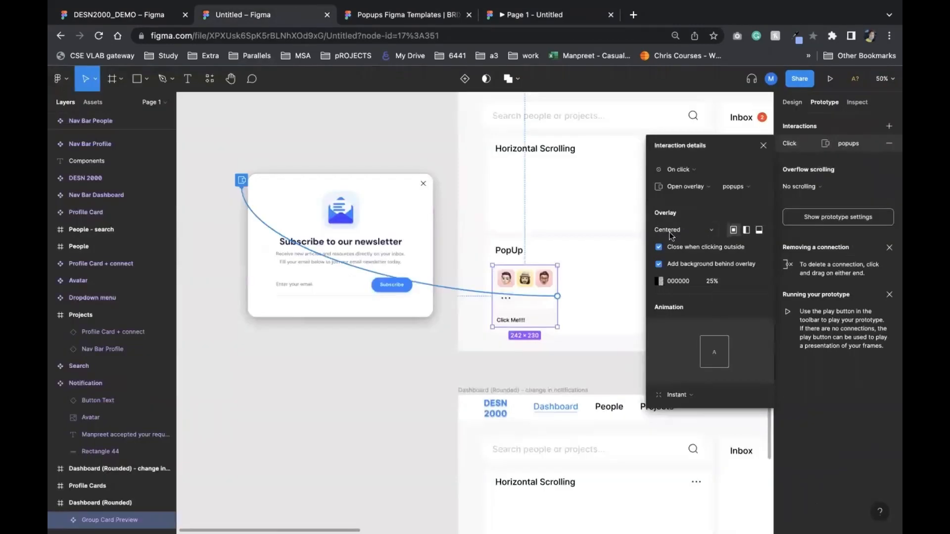
Step: Add an on-click Close overlay interaction to the X icon of the newsletter popup
click(424, 185)
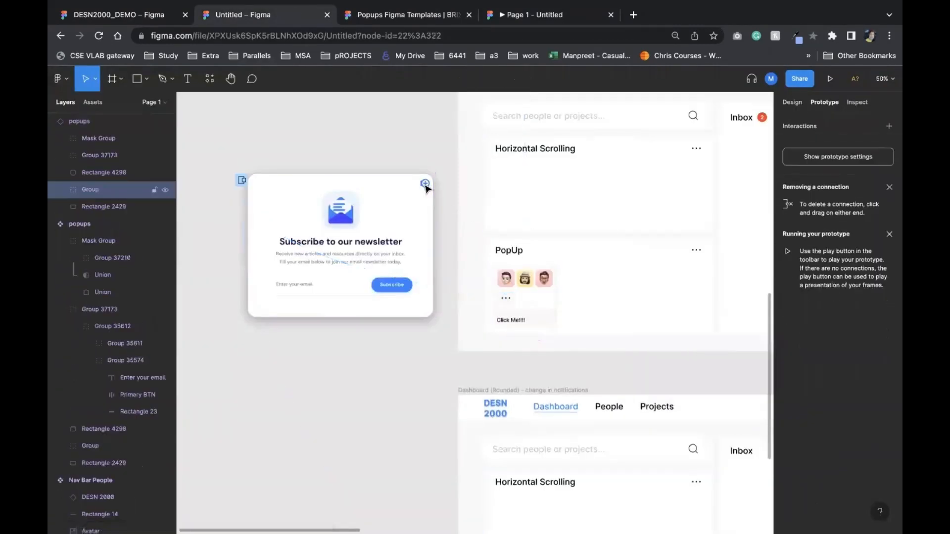
drag(426, 186, 495, 243)
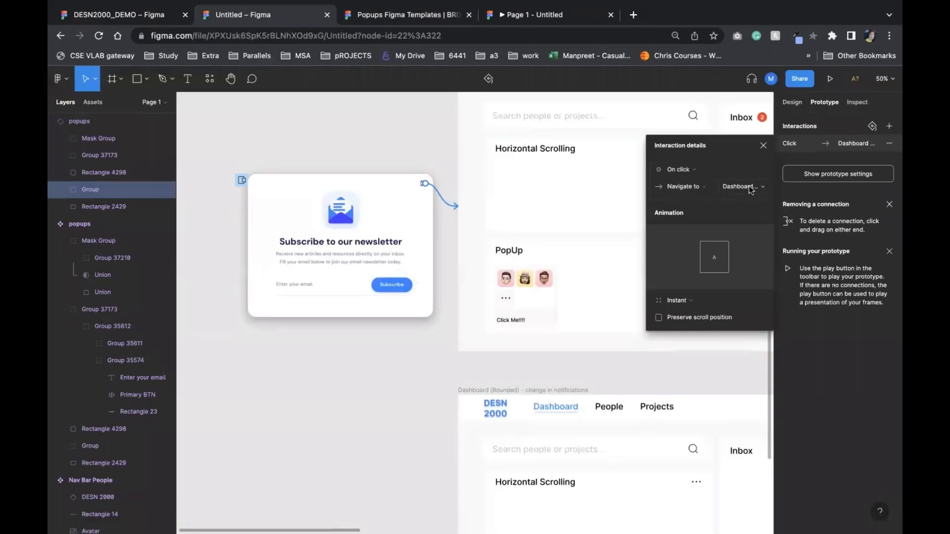
click(695, 188)
click(695, 246)
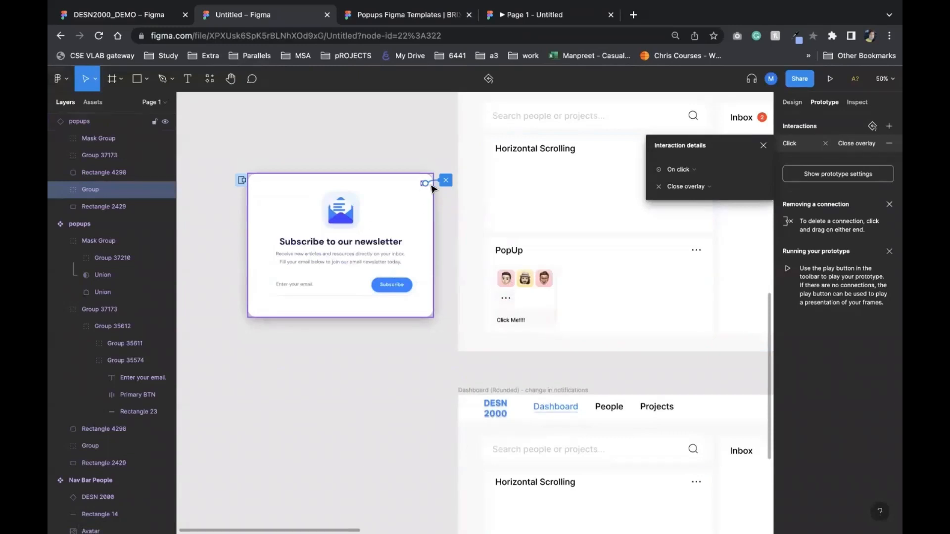
click(443, 271)
scroll(453, 256, right, 3)
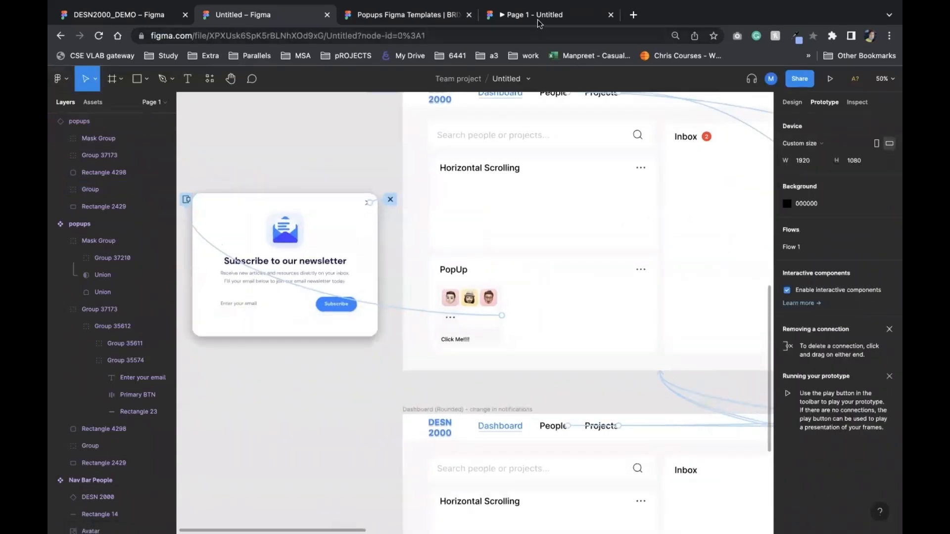
Step: Test opening and closing the popup in the prototype preview, then review the Click Me card's overlay settings in the Untitled file
click(538, 20)
click(643, 328)
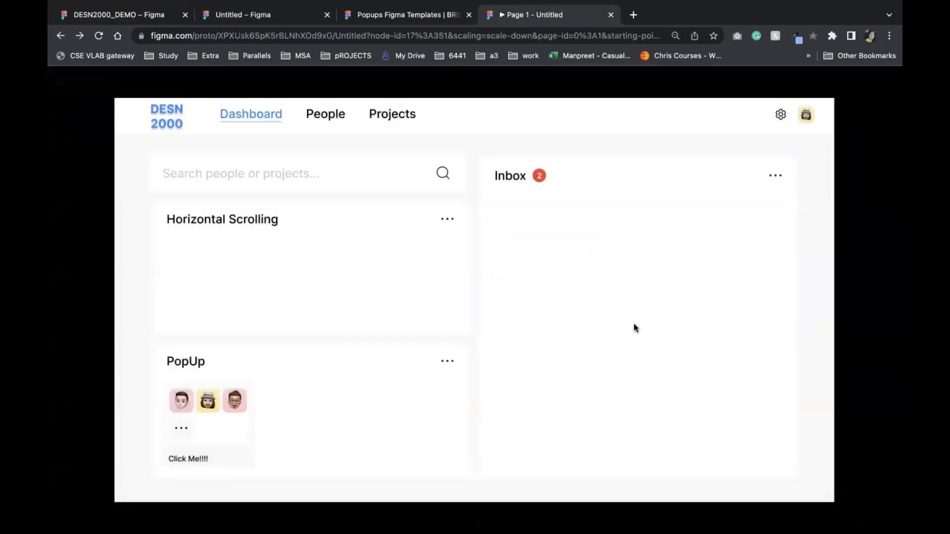
click(226, 394)
click(590, 215)
click(410, 15)
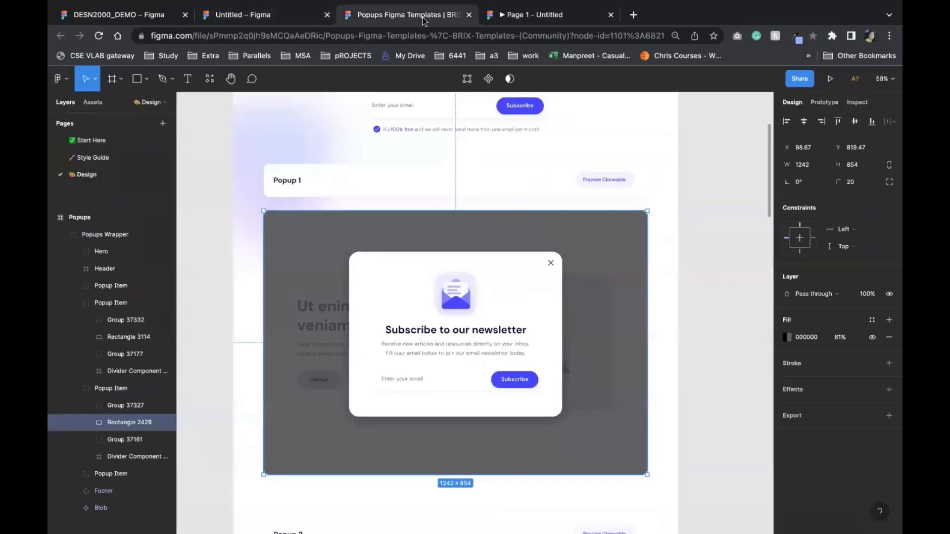
click(292, 18)
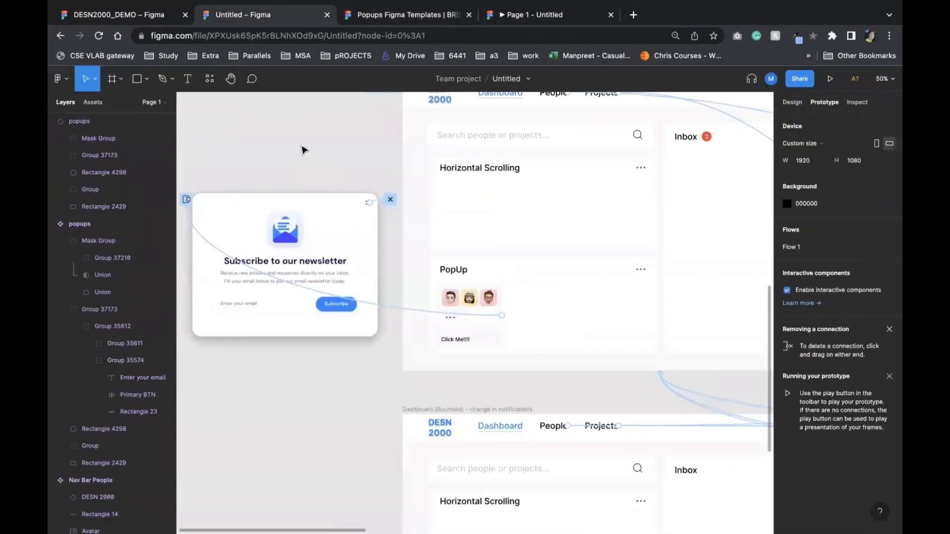
click(408, 313)
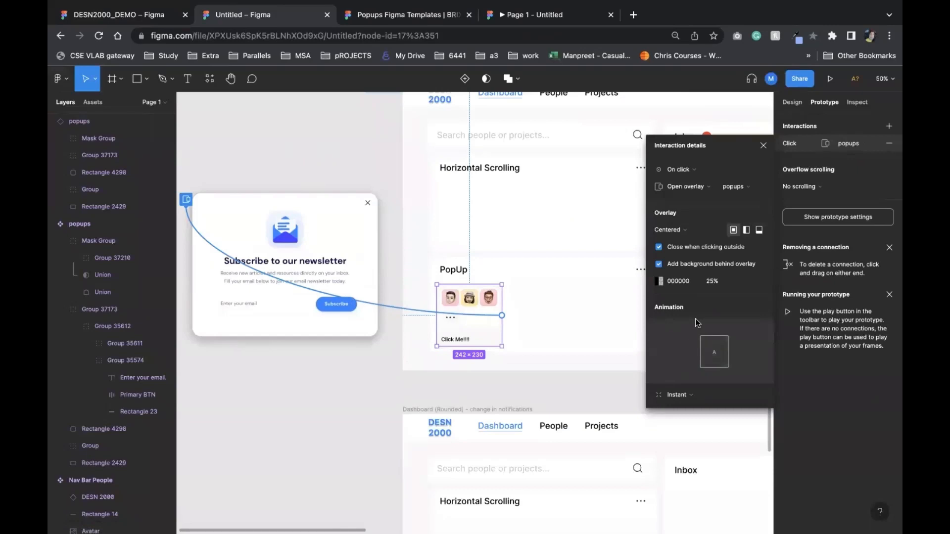
click(388, 252)
Step: Copy the first Profile Card from the Components frame and place the copy just above the Dashboard (Rounded) frame
scroll(388, 252, up, 2)
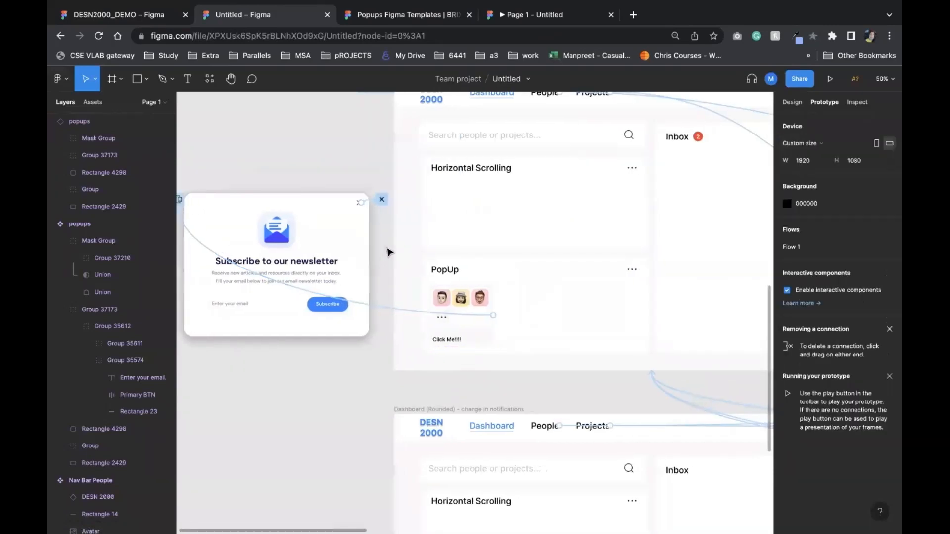
scroll(388, 252, down, 5)
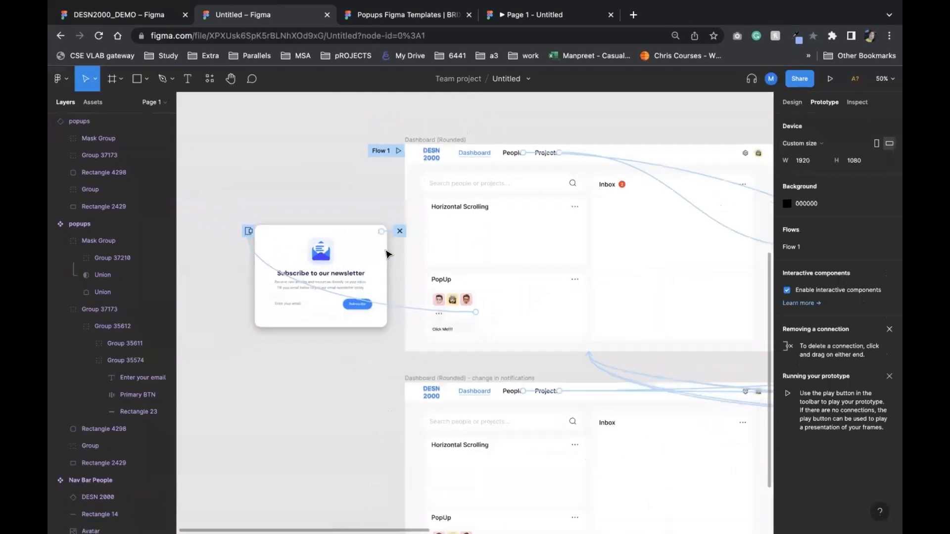
scroll(388, 253, right, 4)
scroll(388, 253, down, 2)
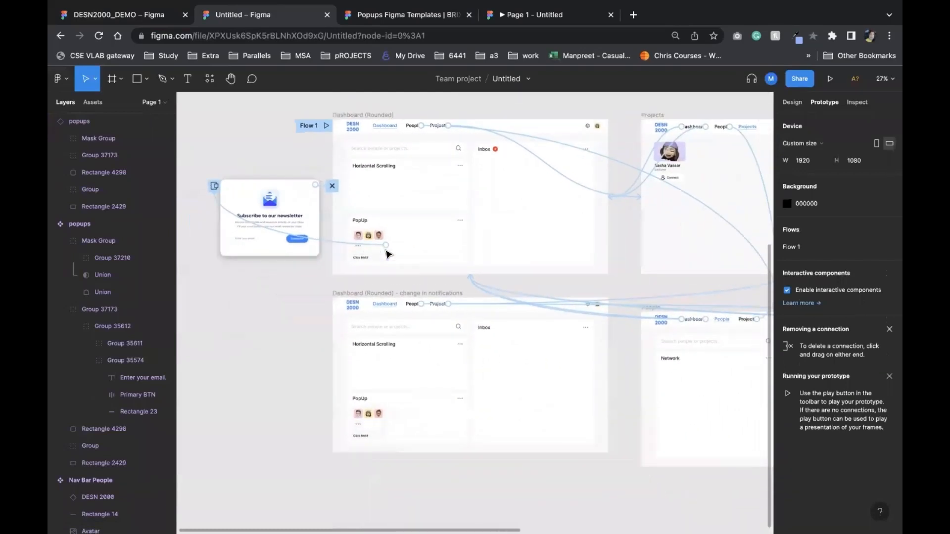
scroll(388, 254, right, 1)
scroll(389, 254, up, 1)
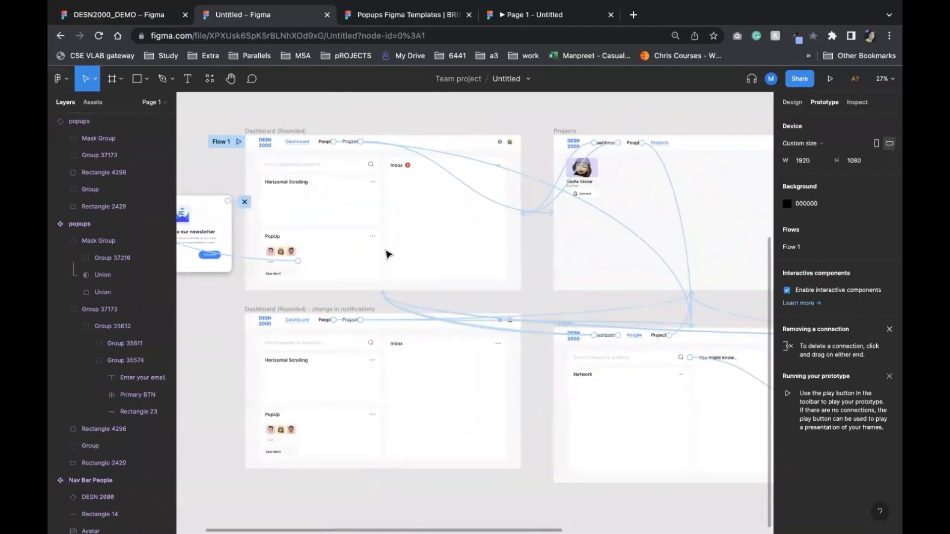
scroll(388, 254, left, 1)
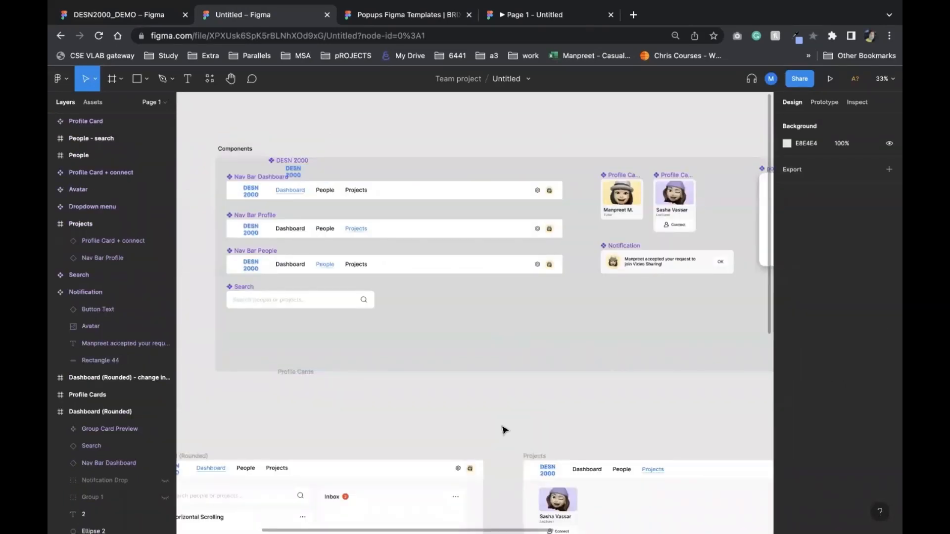
scroll(505, 431, down, 4)
scroll(505, 430, up, 4)
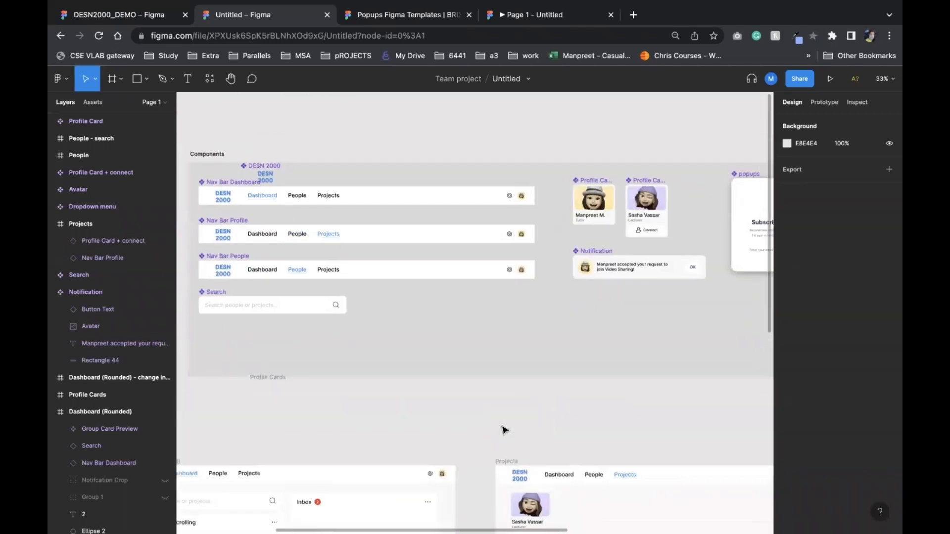
scroll(589, 314, down, 1)
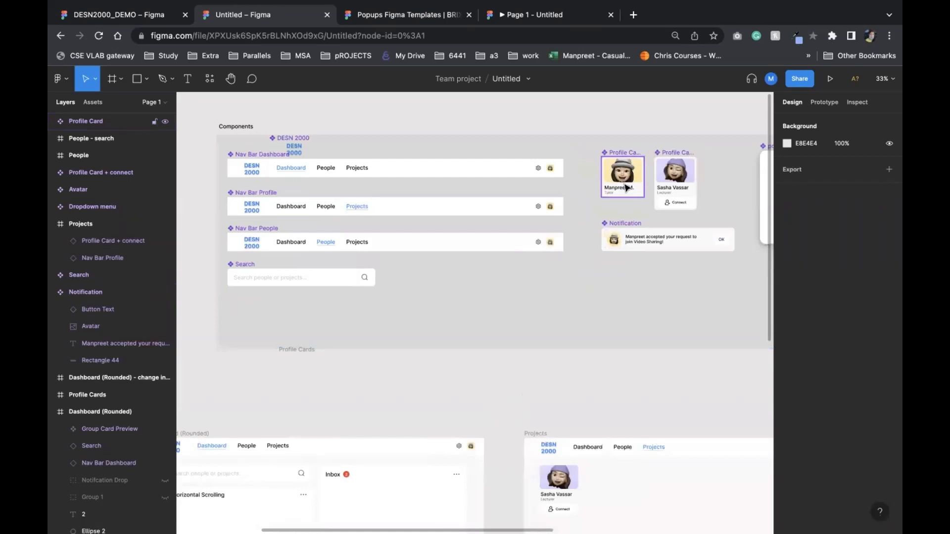
drag(626, 188, 495, 280)
scroll(476, 303, left, 10)
scroll(475, 304, down, 3)
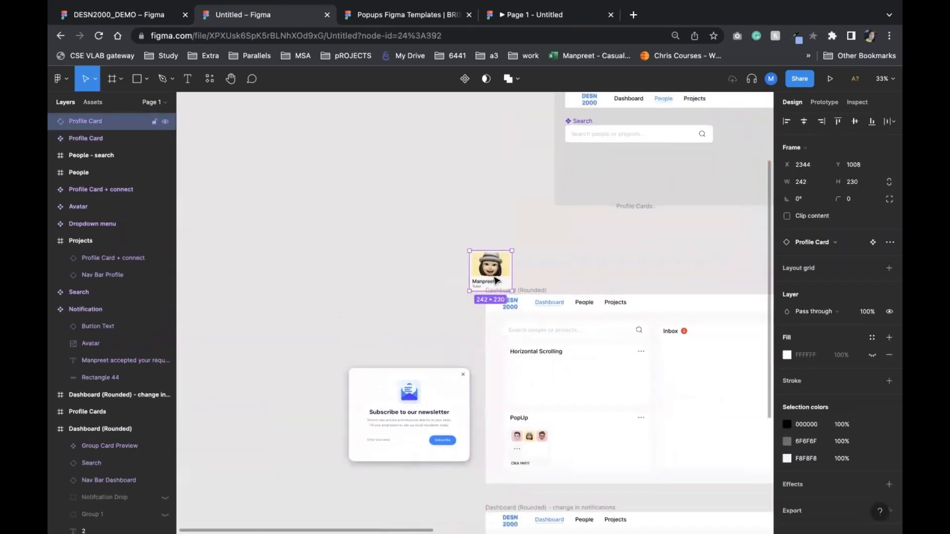
scroll(496, 281, down, 2)
scroll(495, 280, down, 1)
Step: Try laying out four Profile Card copies directly in the dashboard's Horizontal Scrolling section and check them in the prototype preview
click(485, 306)
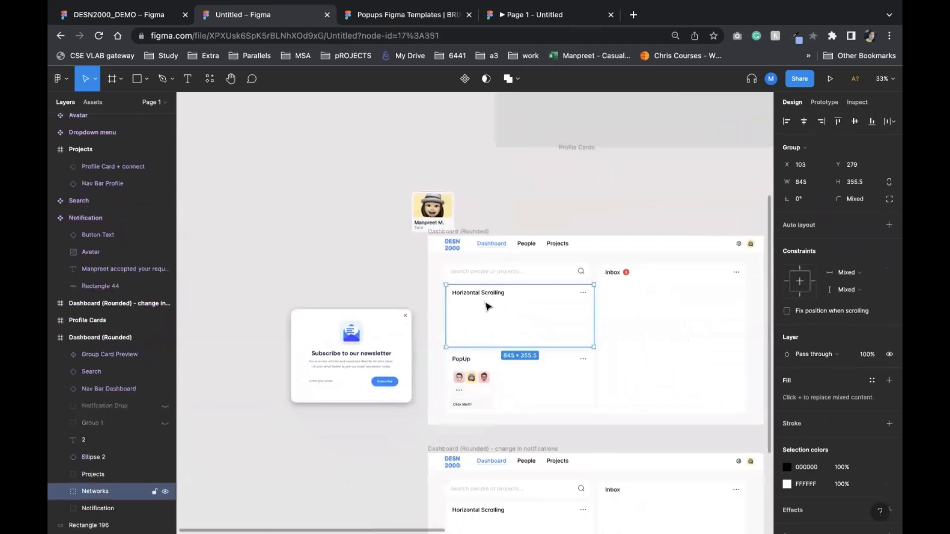
click(440, 212)
drag(441, 212, 617, 321)
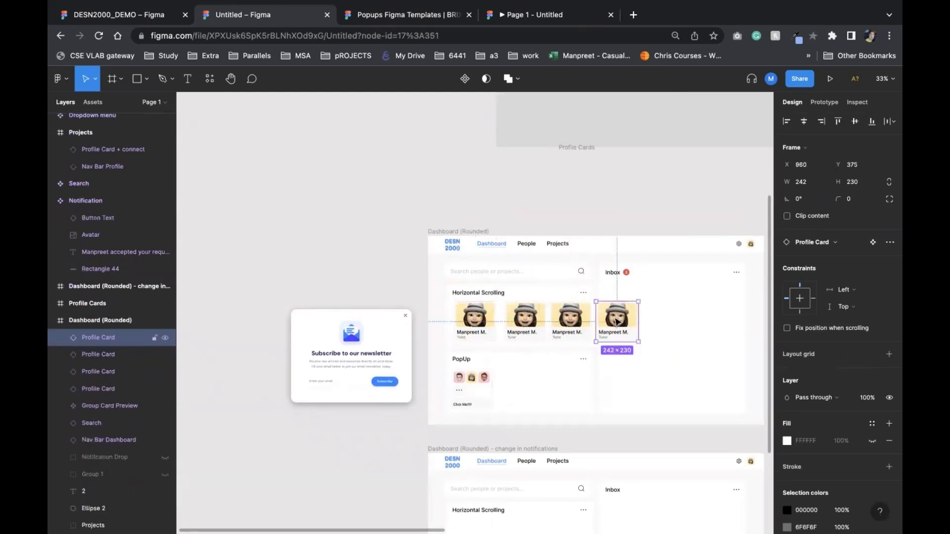
click(529, 18)
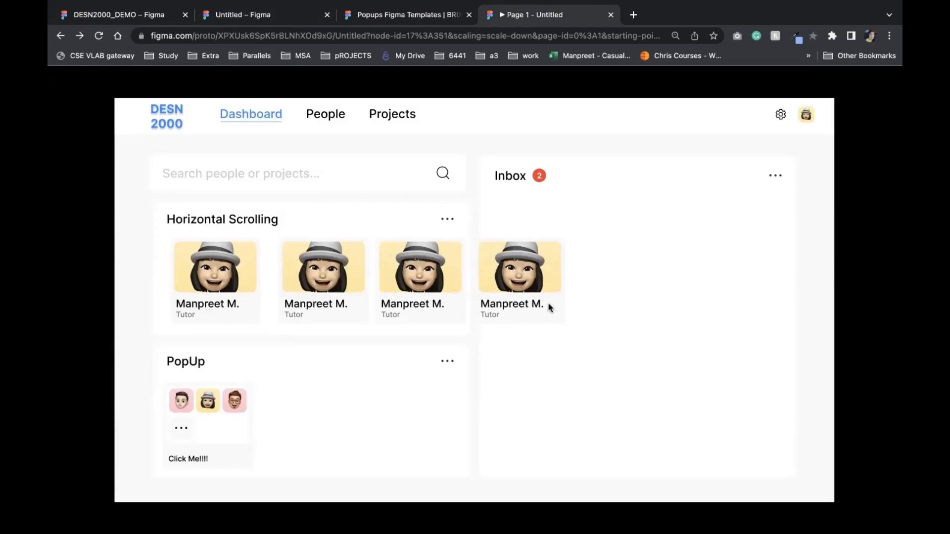
Step: Close the Popups Figma Templates browser tab and return to the Untitled file
click(384, 17)
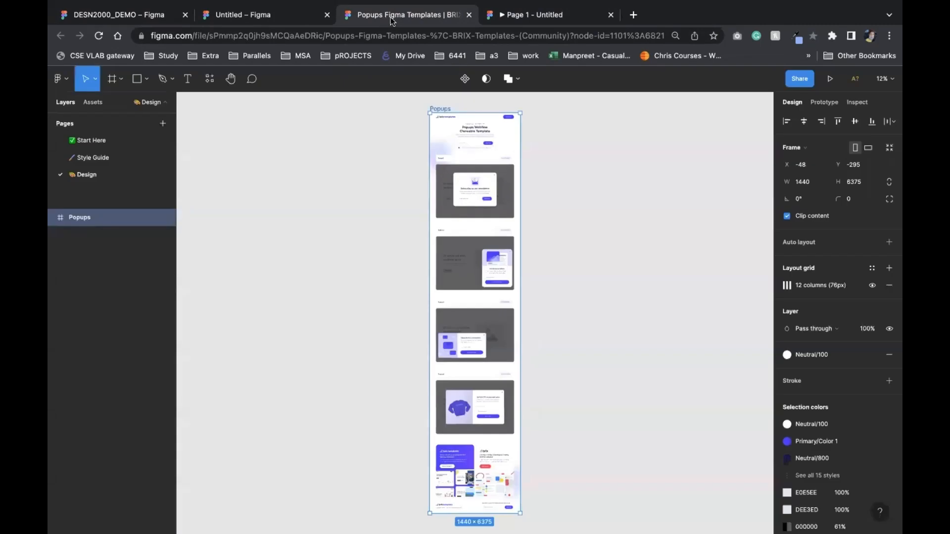
click(288, 16)
click(469, 14)
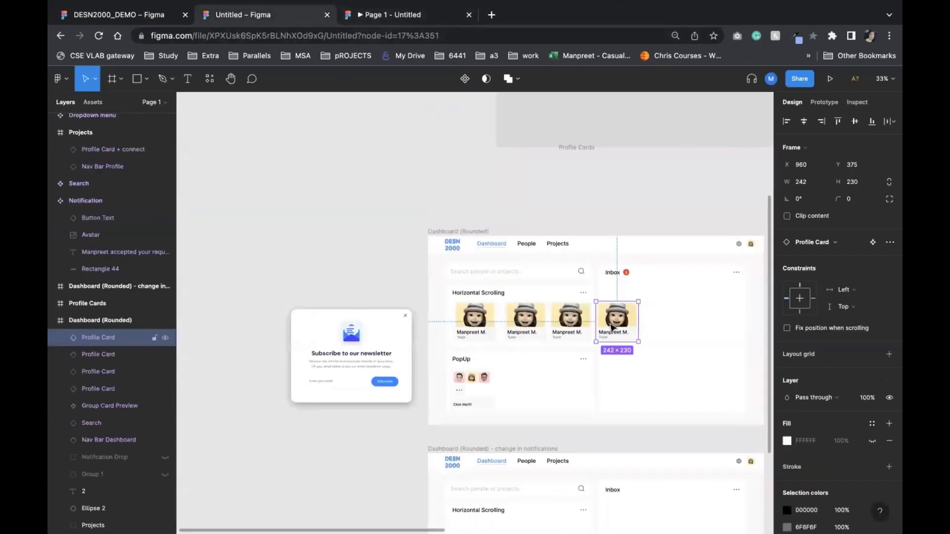
Step: Undo the placement of the four Profile Cards in the Horizontal Scrolling section
key(super+z)
key(super+z)
key(super+z)
key(super+z)
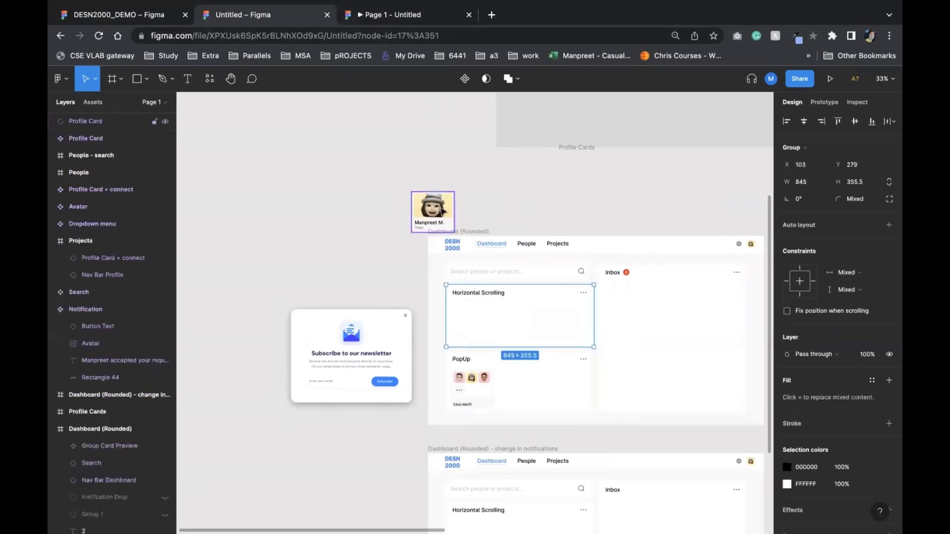
Step: Build a row of four Profile Cards above the newsletter popup and change the last card's name to "hkjdsakjhdaks"
drag(442, 212, 386, 226)
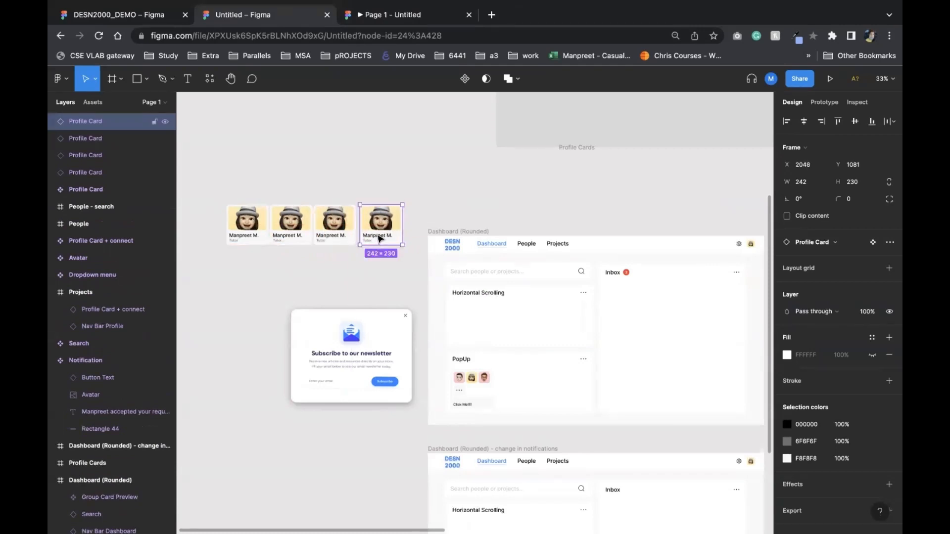
double_click(377, 235)
double_click(377, 235)
text(hkjdsakjhdakshd)
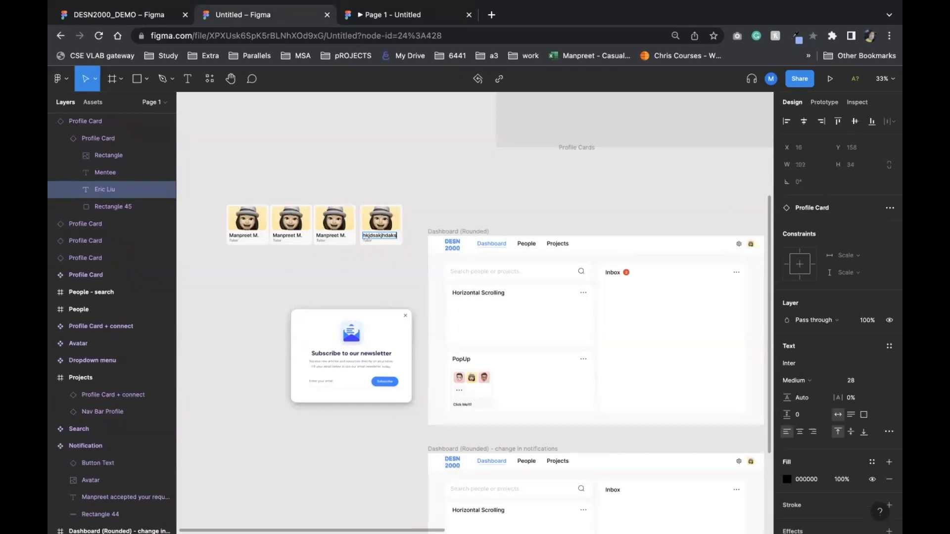
click(374, 262)
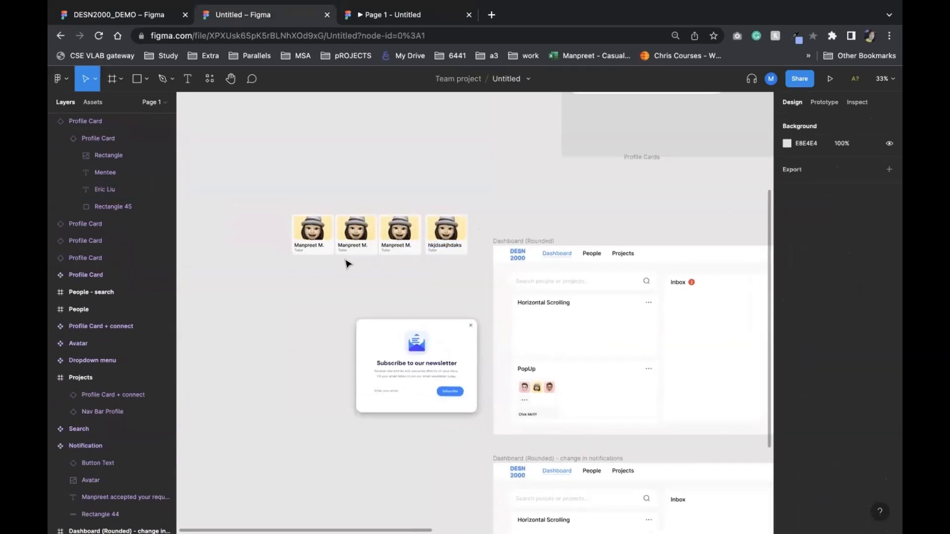
Step: Group the four Profile Cards and move the group into the Horizontal Scrolling section of Dashboard (Rounded)
scroll(345, 263, left, 3)
drag(288, 267, 483, 251)
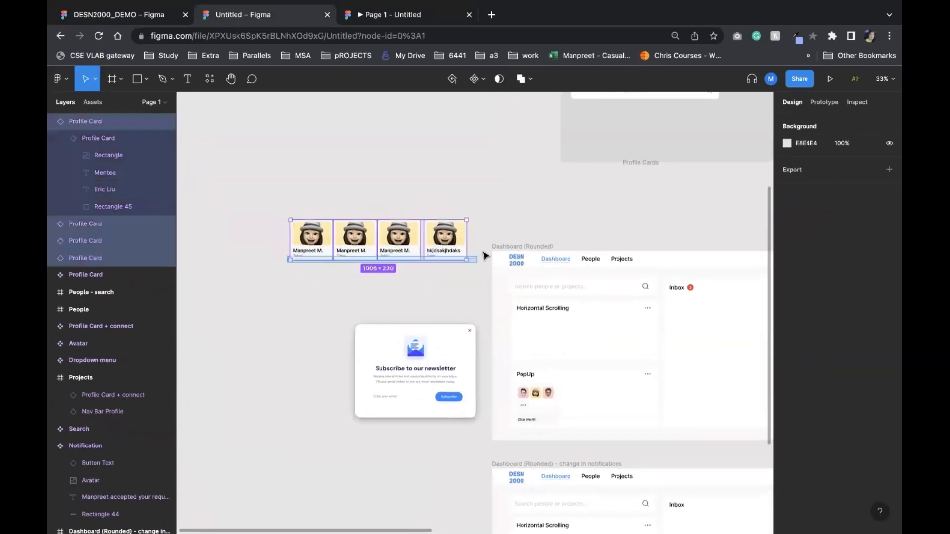
right_click(430, 242)
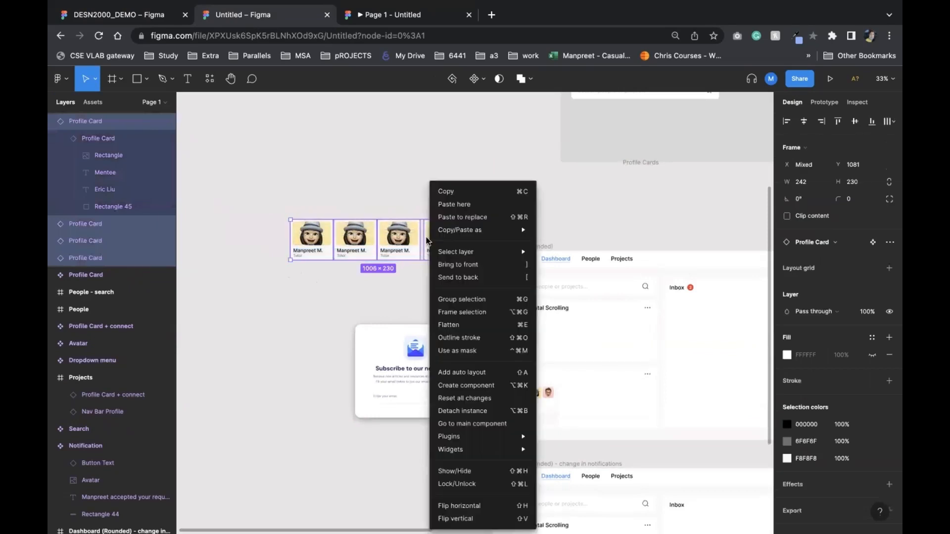
click(469, 303)
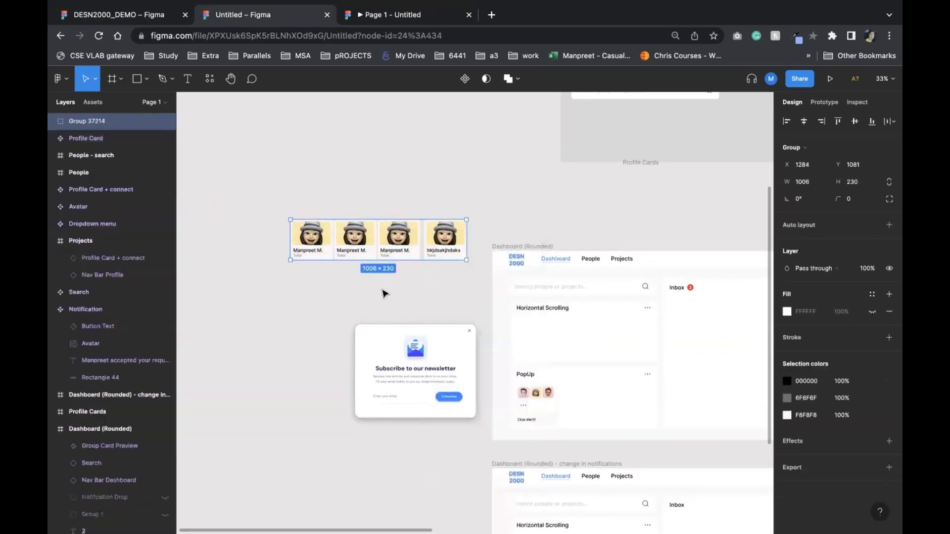
click(384, 293)
drag(392, 232, 618, 330)
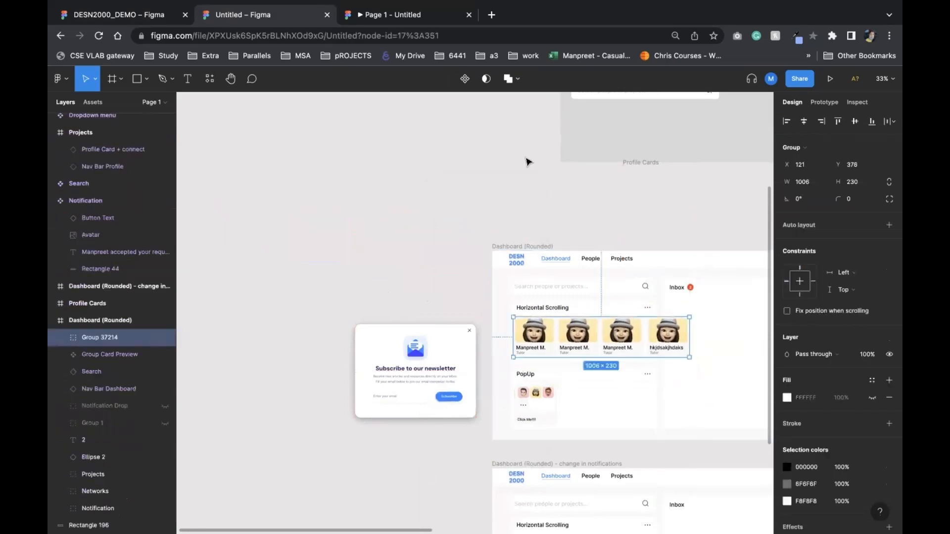
Step: Check the card group in the prototype preview, then wrap it in a frame and inspect the frame's nested layers
click(358, 16)
click(279, 16)
right_click(571, 338)
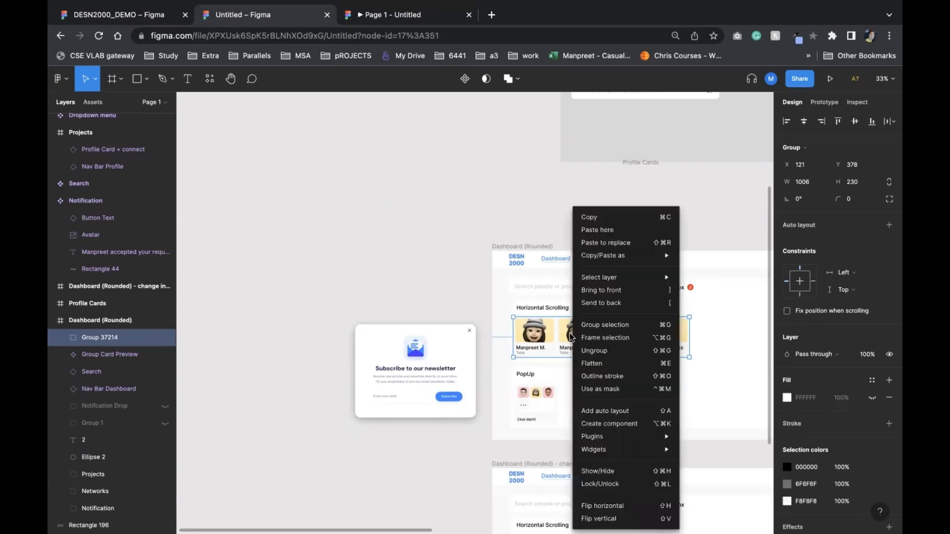
click(596, 337)
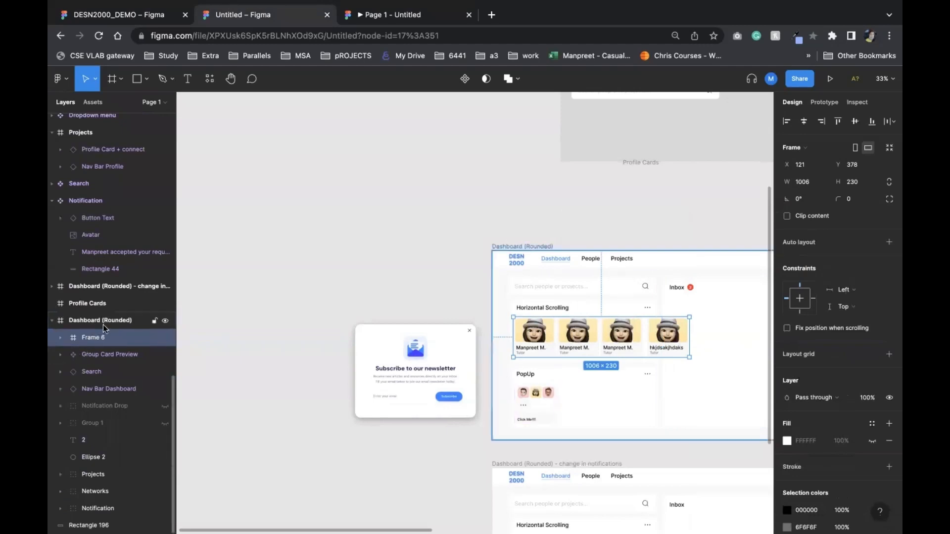
click(60, 337)
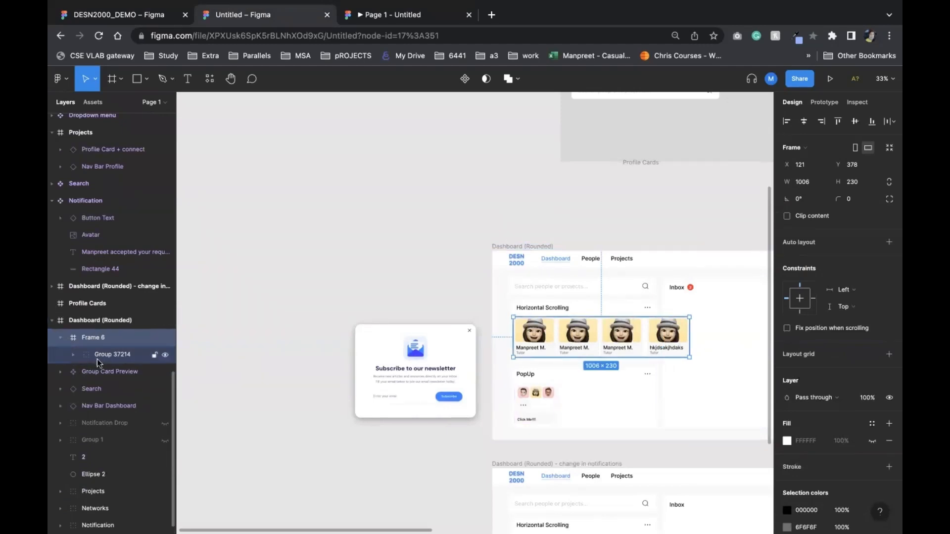
click(60, 338)
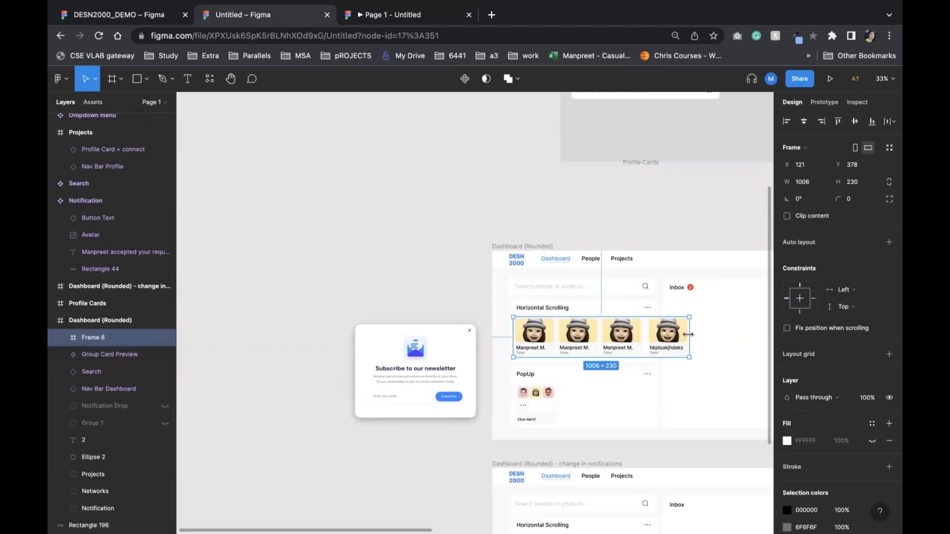
Step: Narrow the frame around the profile cards to 816 wide, clip its content, and check it in the prototype preview
drag(688, 335, 655, 335)
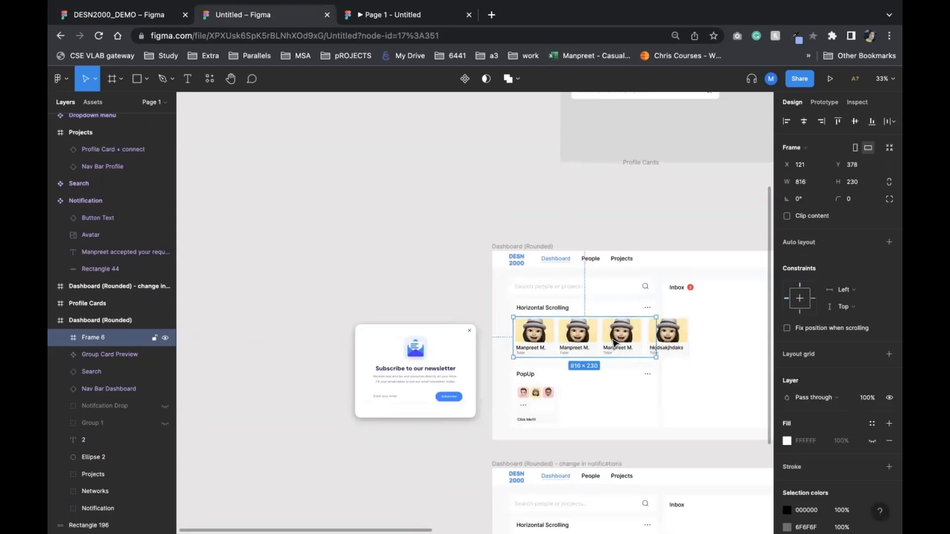
click(787, 218)
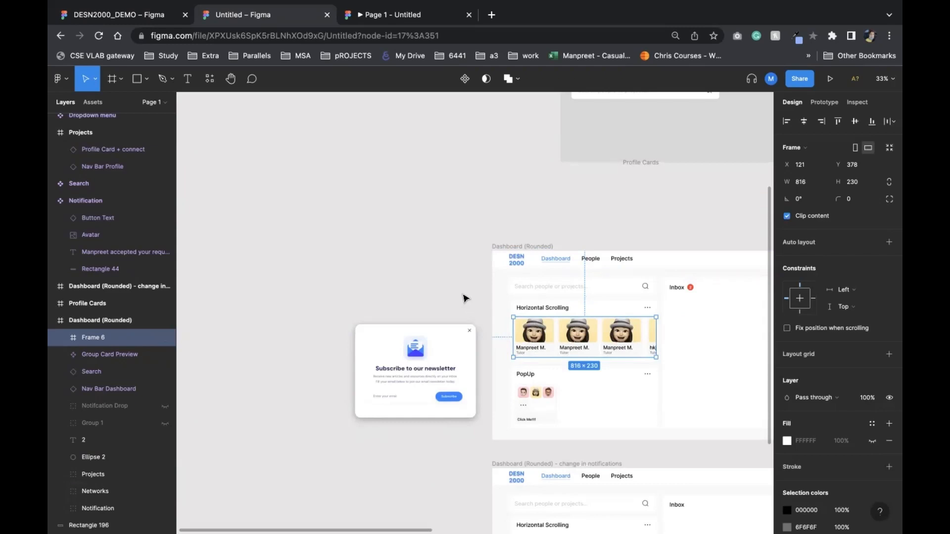
click(408, 19)
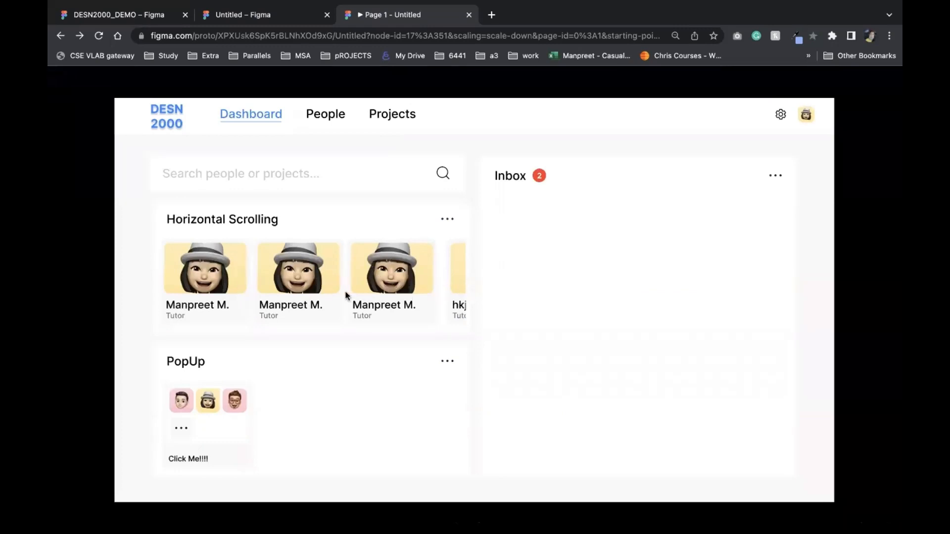
click(287, 18)
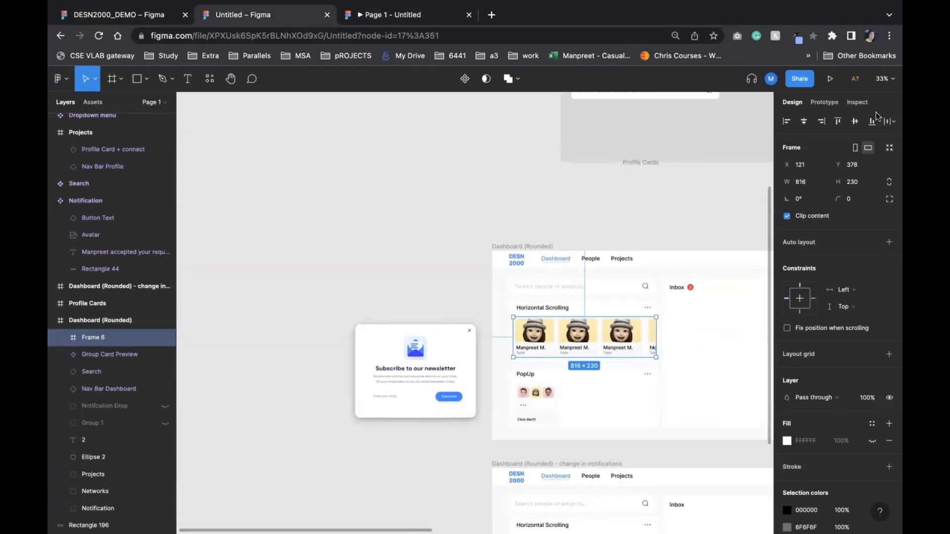
Step: Set the profile card frame's overflow scrolling to Horizontal scrolling and deselect everything
click(830, 103)
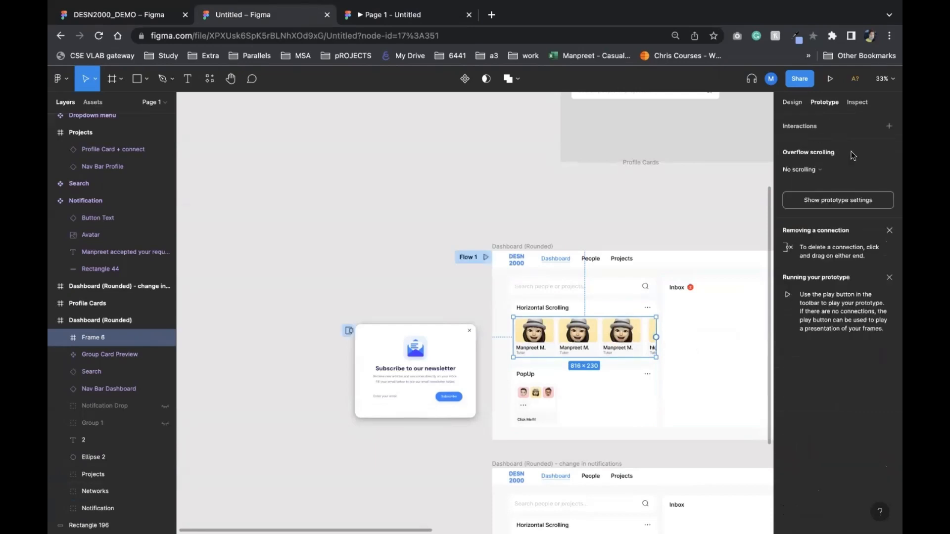
click(812, 170)
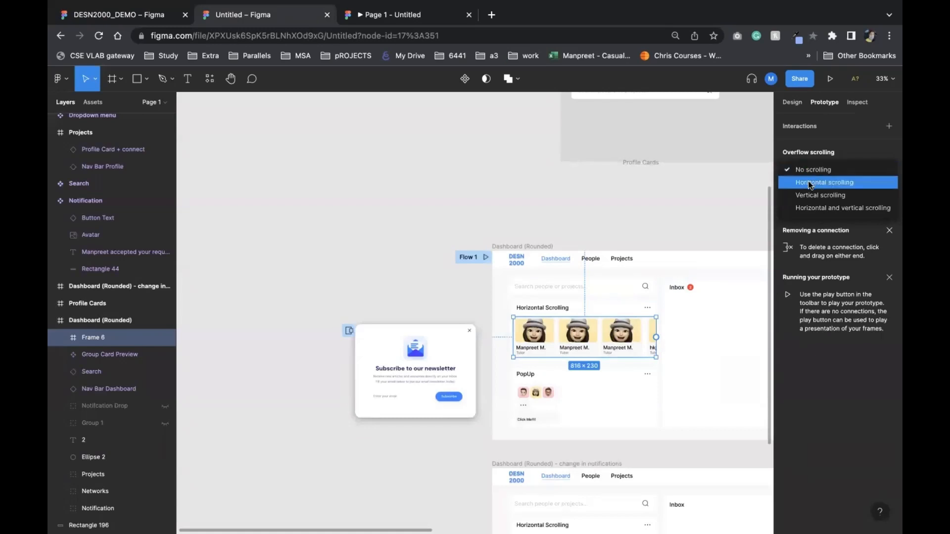
click(810, 183)
click(658, 201)
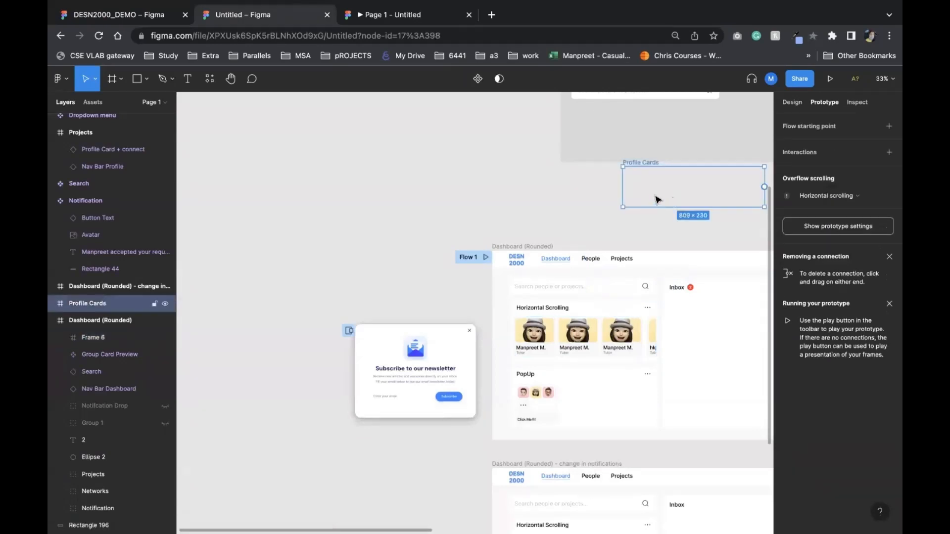
click(567, 204)
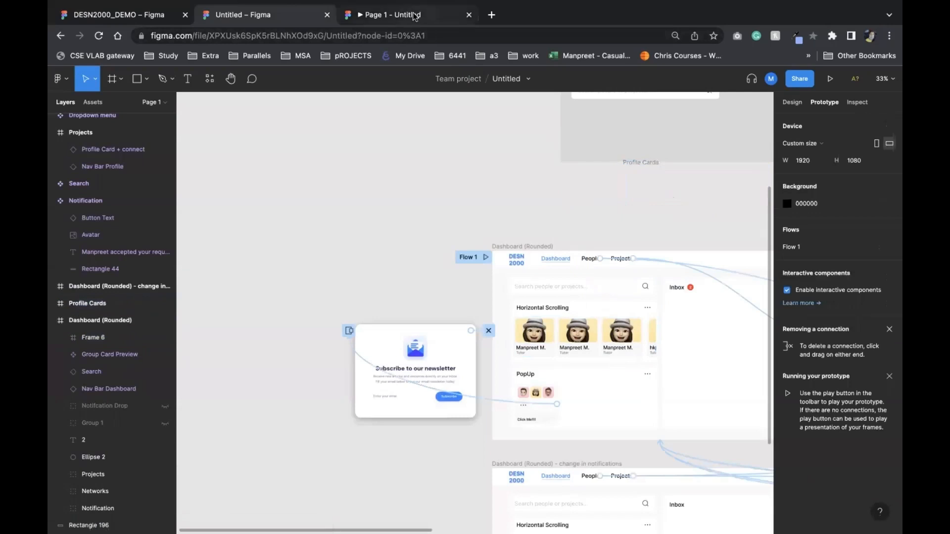
Step: Test the card row in the prototype preview by scrolling it sideways to the last card
click(415, 14)
drag(396, 299, 251, 284)
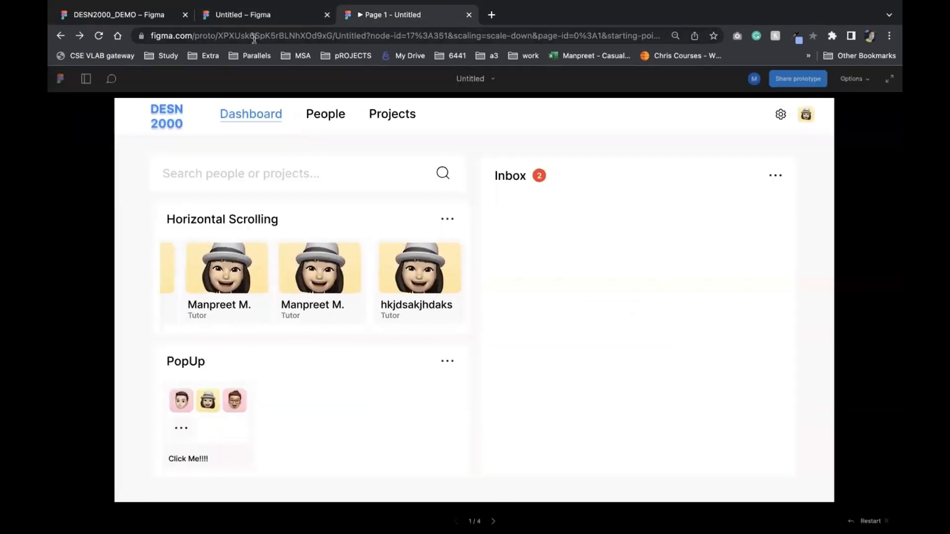
click(254, 15)
Step: Review the overflow scrolling options of the profile card frame in Dashboard (Rounded)
scroll(341, 178, down, 3)
scroll(341, 178, right, 3)
scroll(411, 185, right, 3)
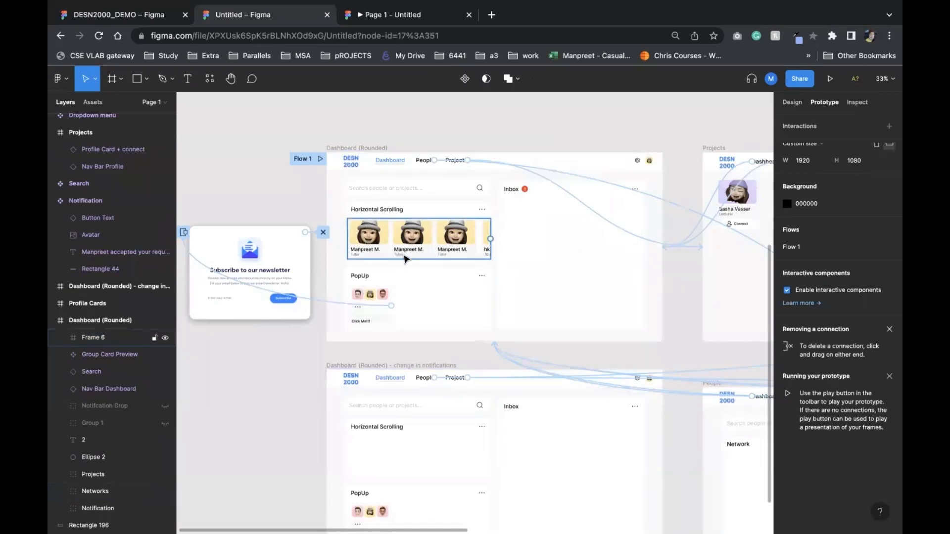
click(447, 237)
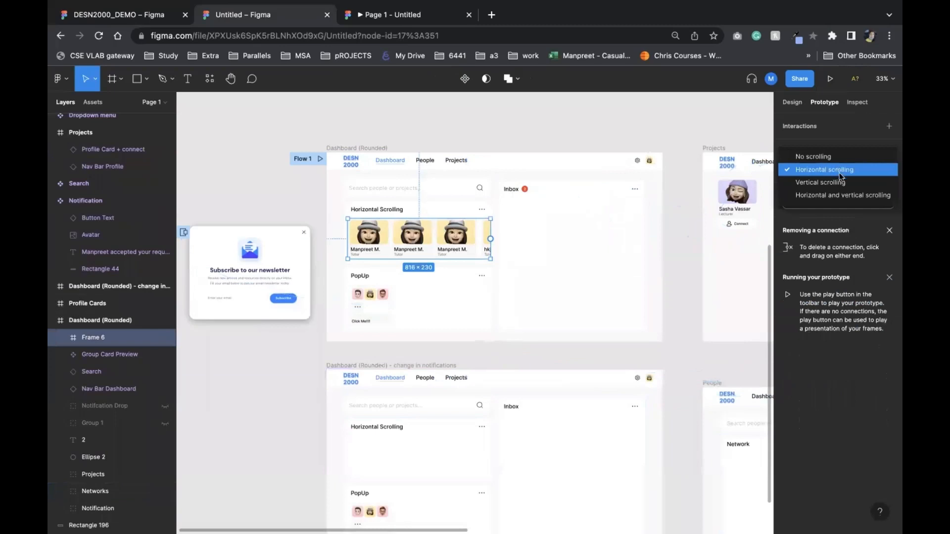
click(845, 142)
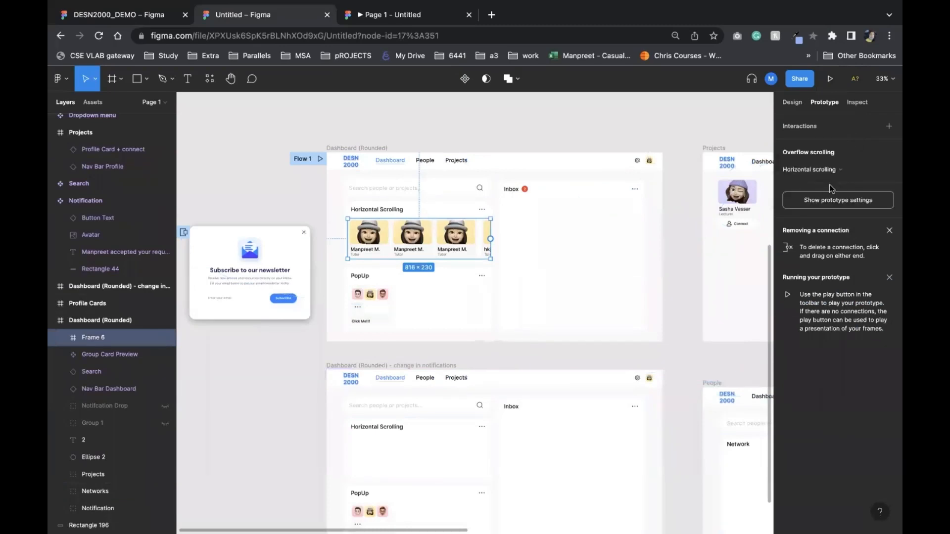
scroll(603, 259, down, 1)
scroll(602, 259, down, 2)
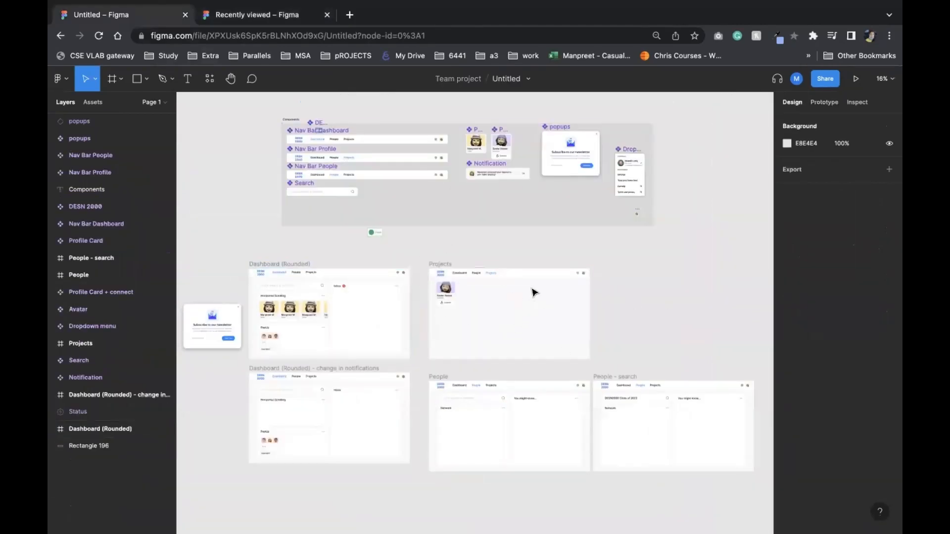
Step: Examine the team project file's sharing settings, including who has link access and the edit or view permission options
click(829, 81)
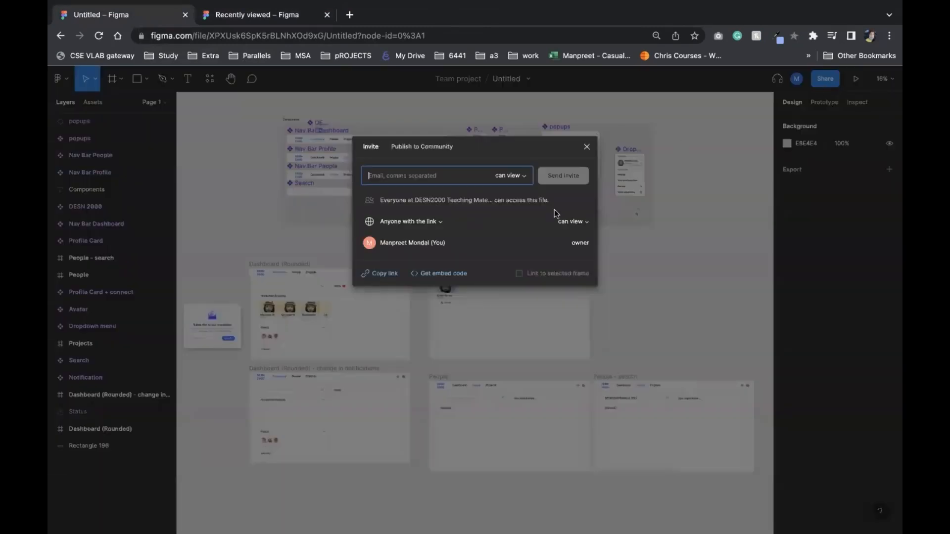
click(430, 222)
click(533, 226)
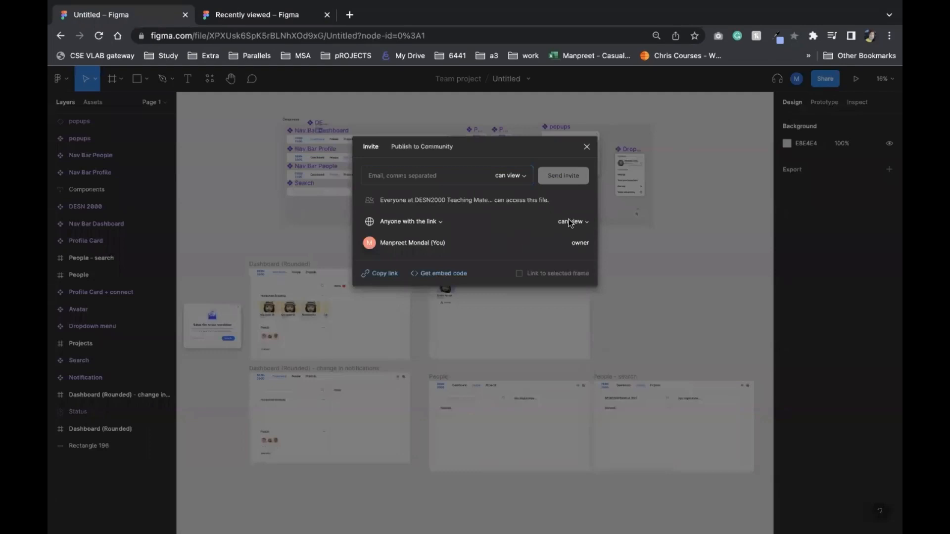
click(568, 221)
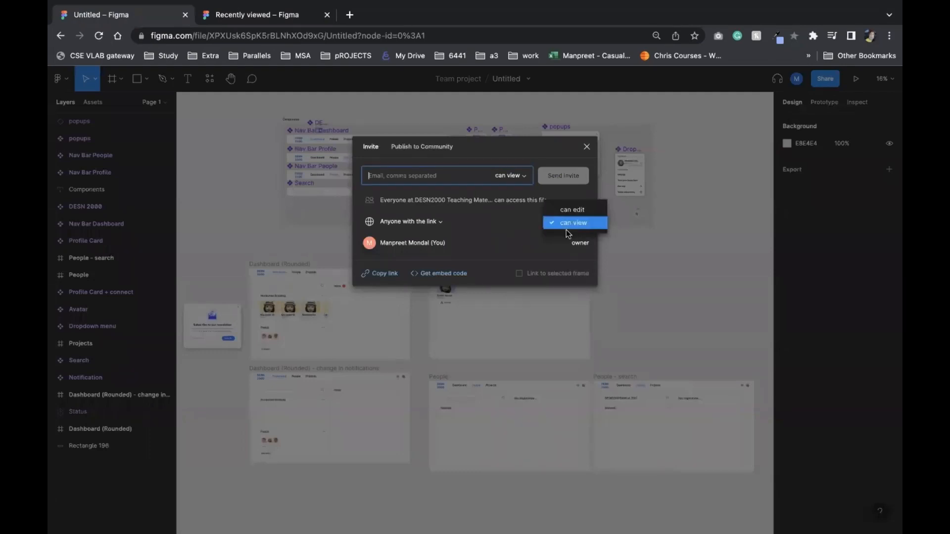
click(502, 197)
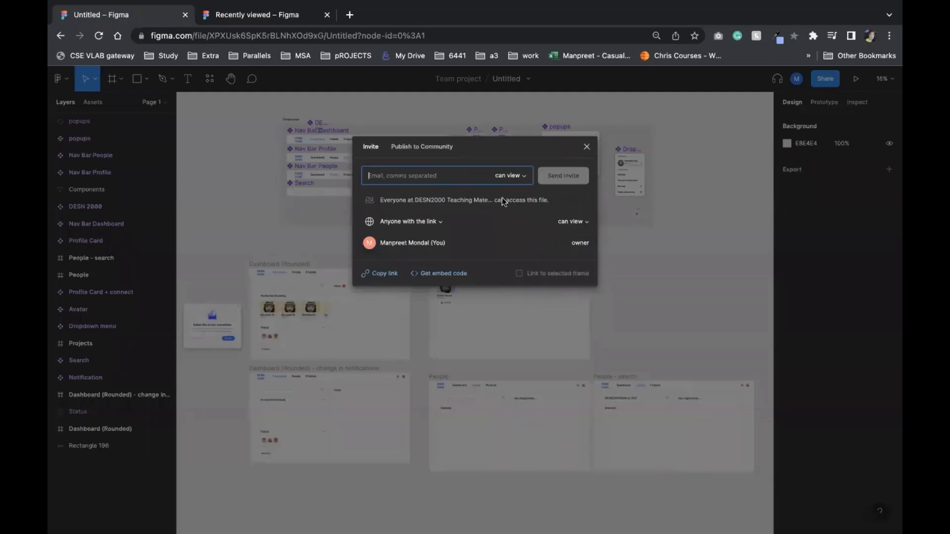
click(586, 146)
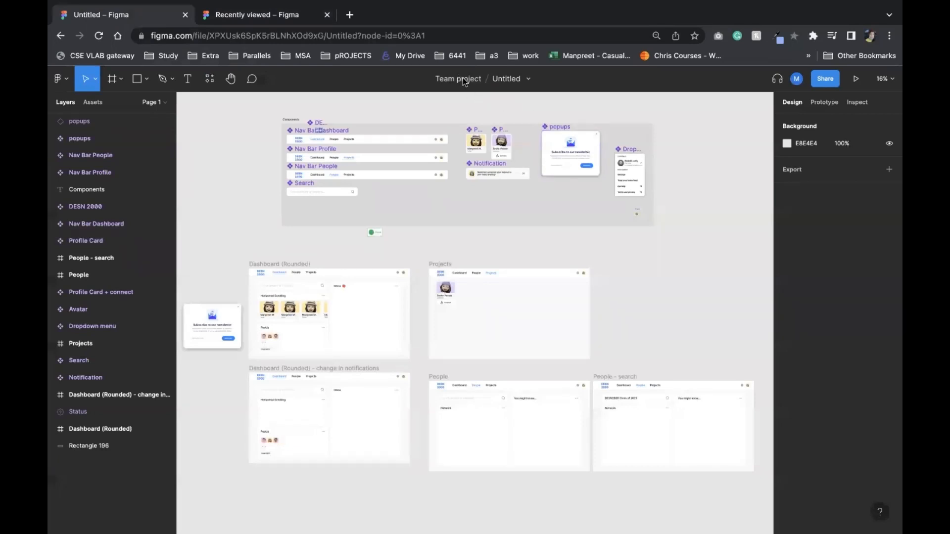
Step: Create a new design file in Drafts and inspect its link access and permission in the sharing settings
click(276, 13)
click(284, 153)
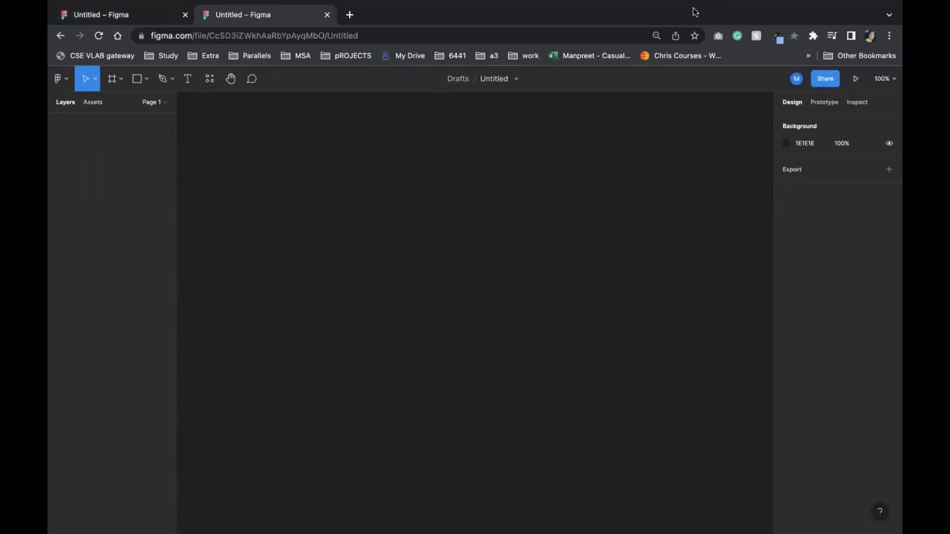
click(829, 82)
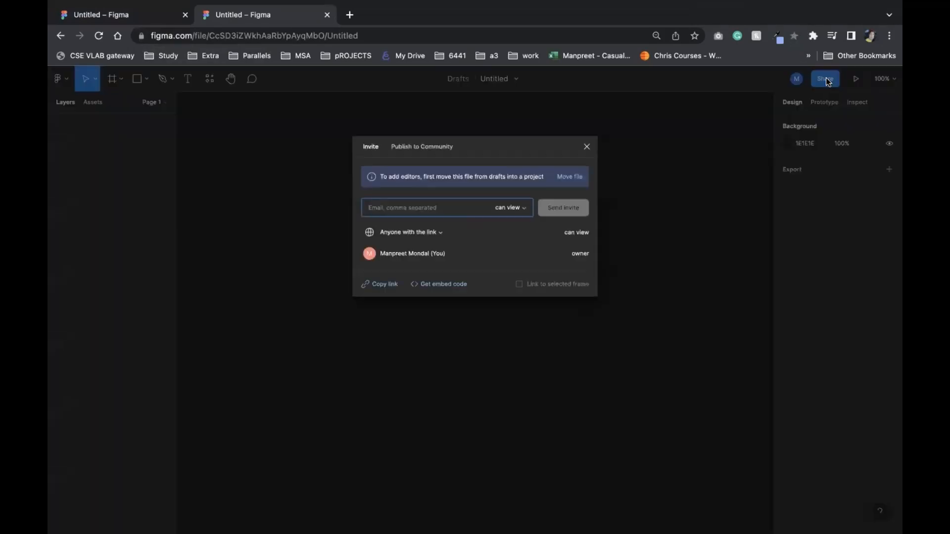
click(435, 232)
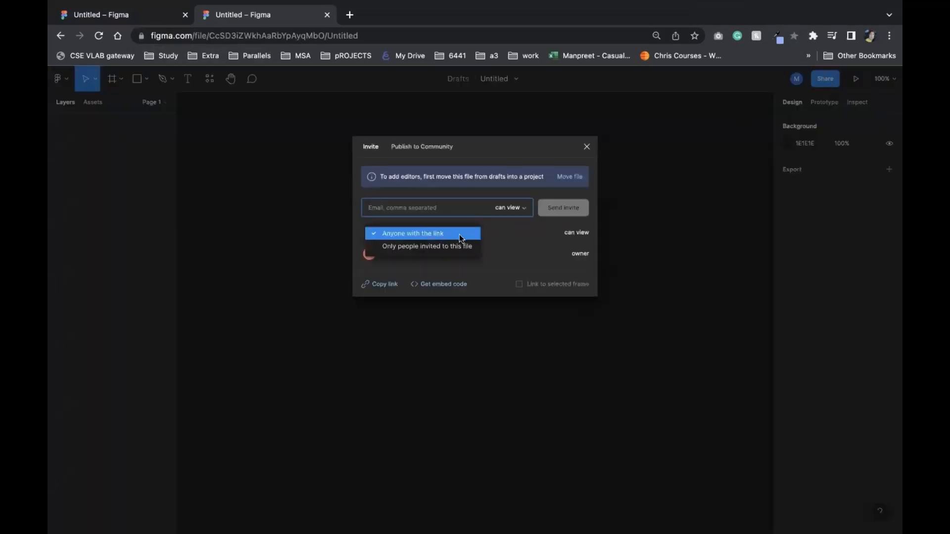
click(515, 230)
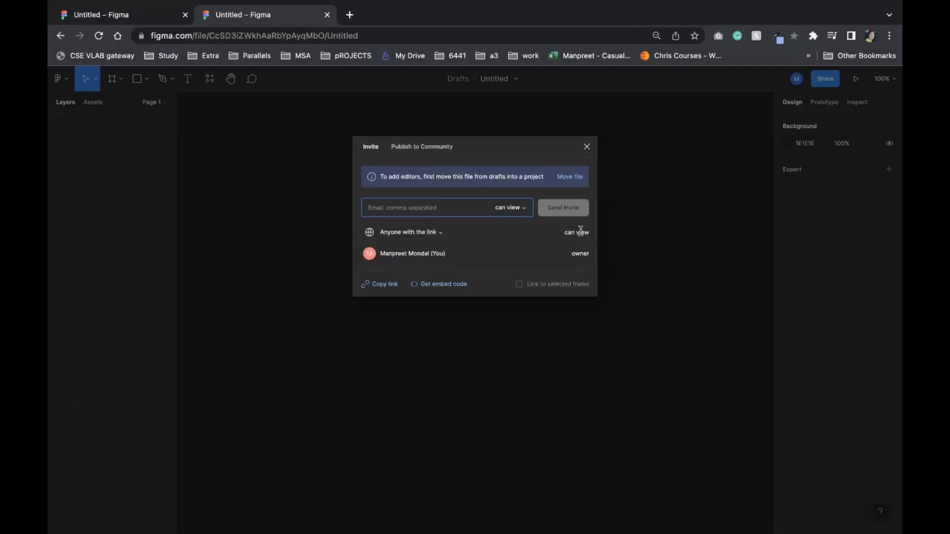
drag(591, 232, 543, 233)
Step: Return to the team project file and show the permission choices for anyone with the link
click(145, 6)
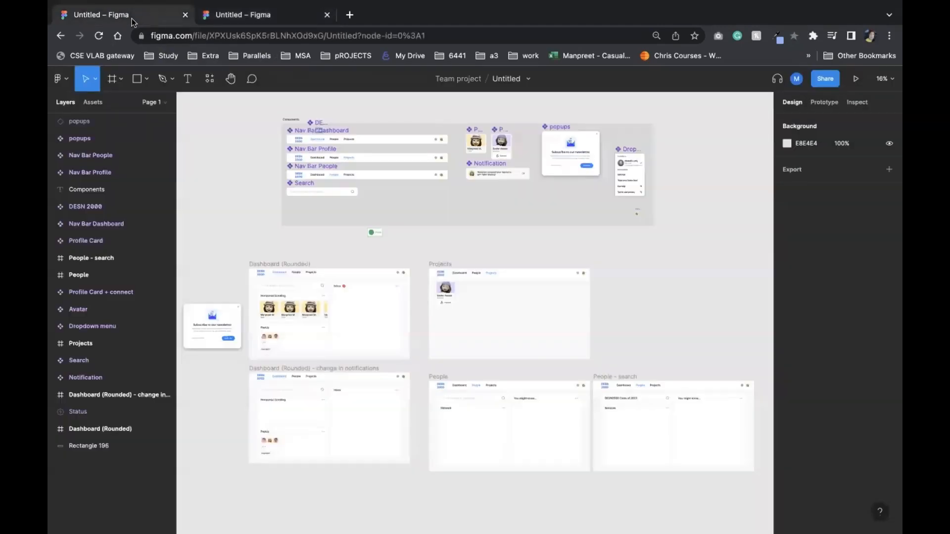
click(820, 80)
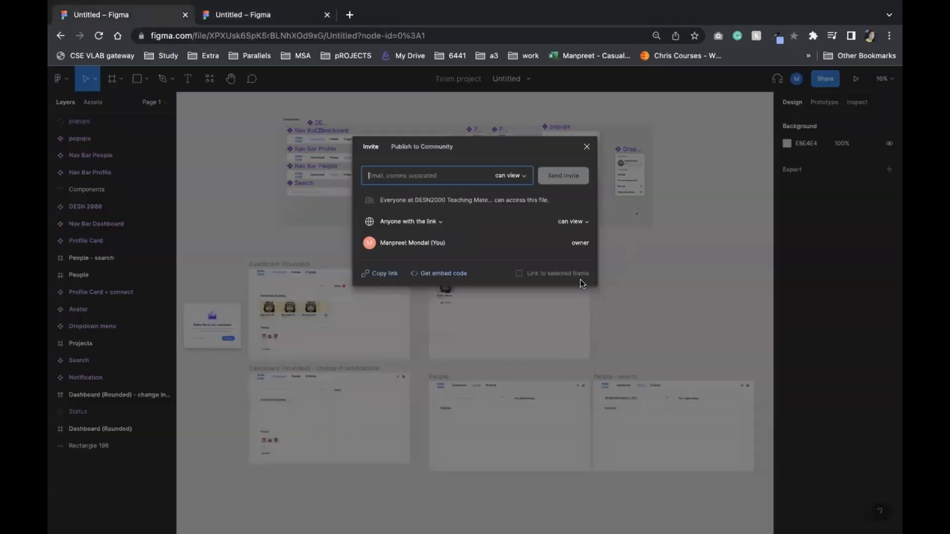
click(574, 221)
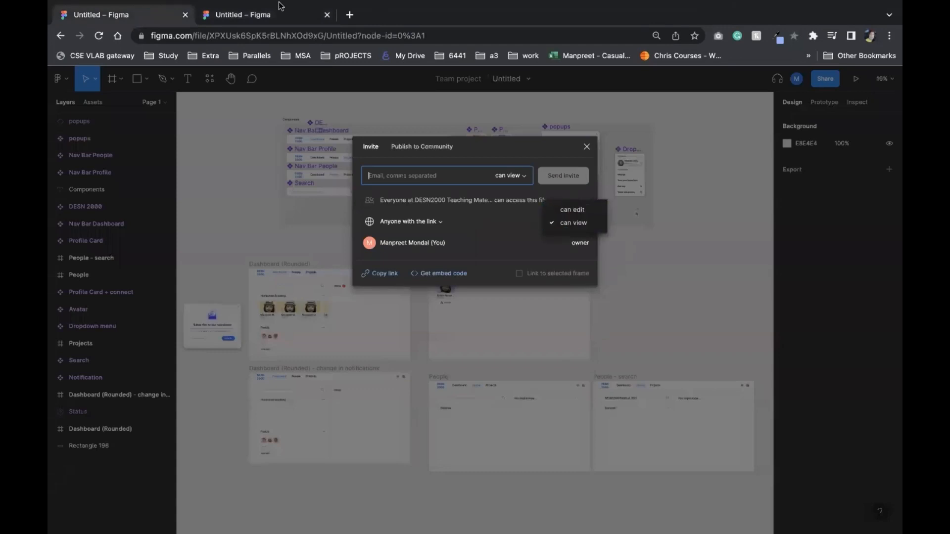
Step: Inspect the draft file's link permission again and browse the projects to which the file can be moved
click(260, 16)
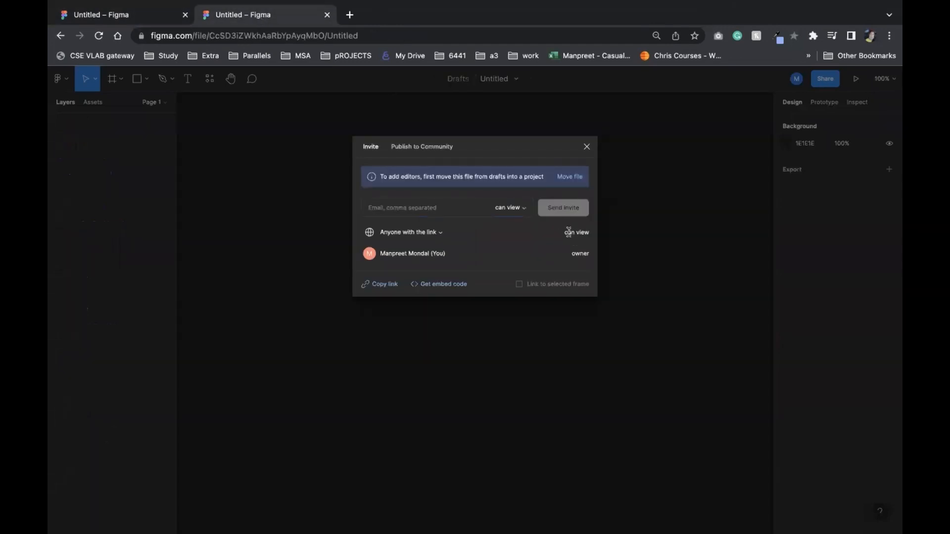
drag(565, 232, 597, 234)
click(574, 178)
scroll(453, 297, down, 2)
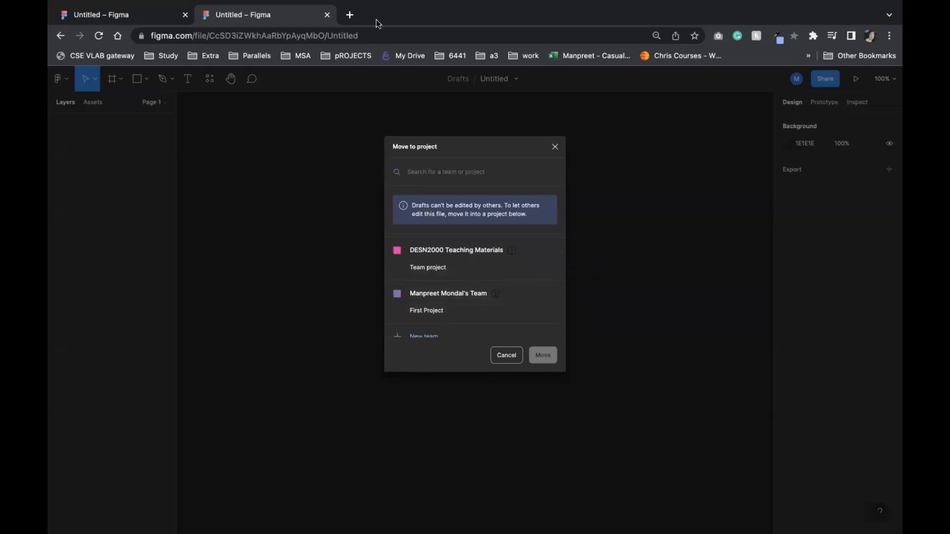
Step: Compare against the team project file's link permission options once more and close its sharing settings
click(118, 15)
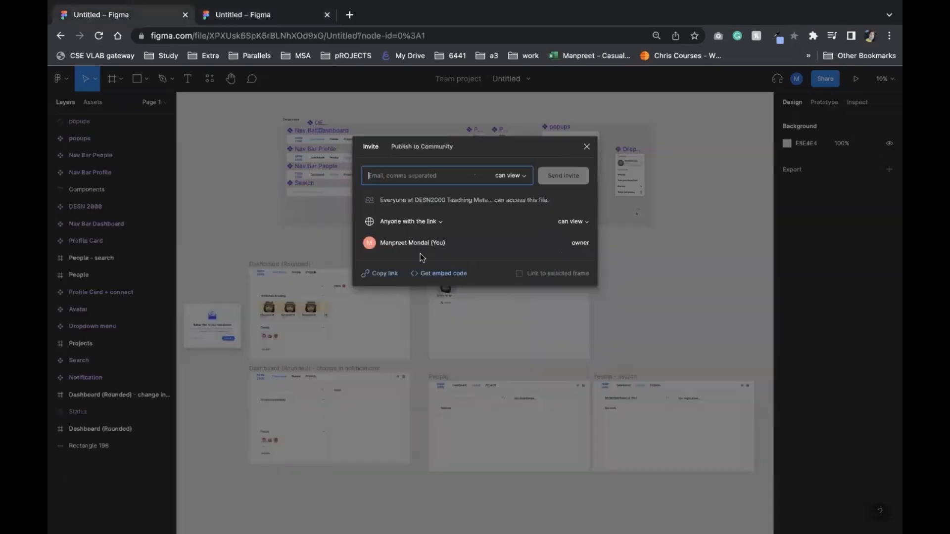
click(589, 222)
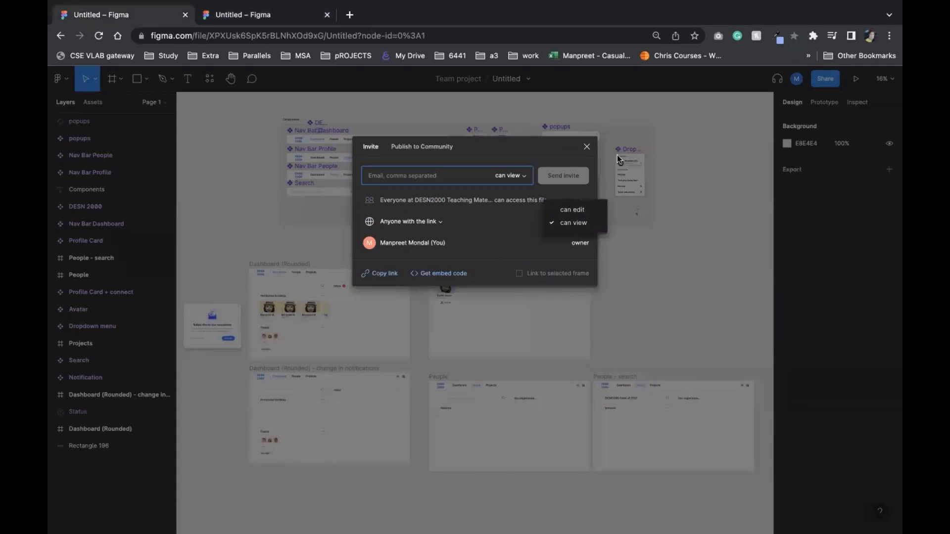
click(586, 147)
click(586, 147)
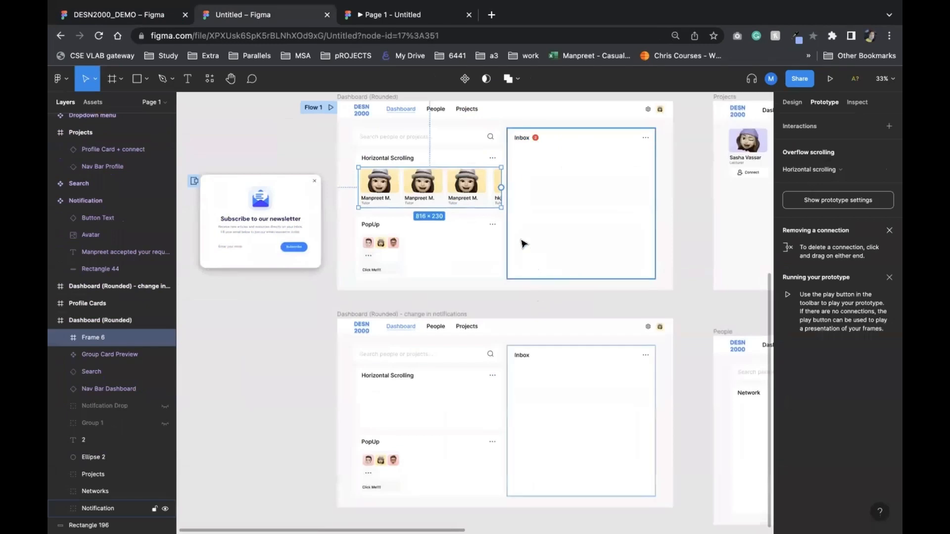
Step: Show the recent and installed plugins available for the prototype file
scroll(524, 243, down, 5)
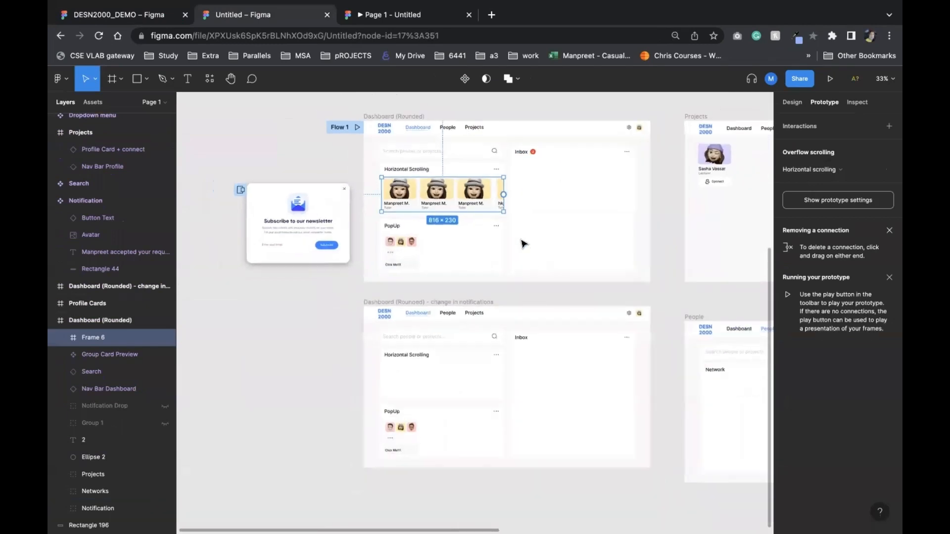
click(619, 286)
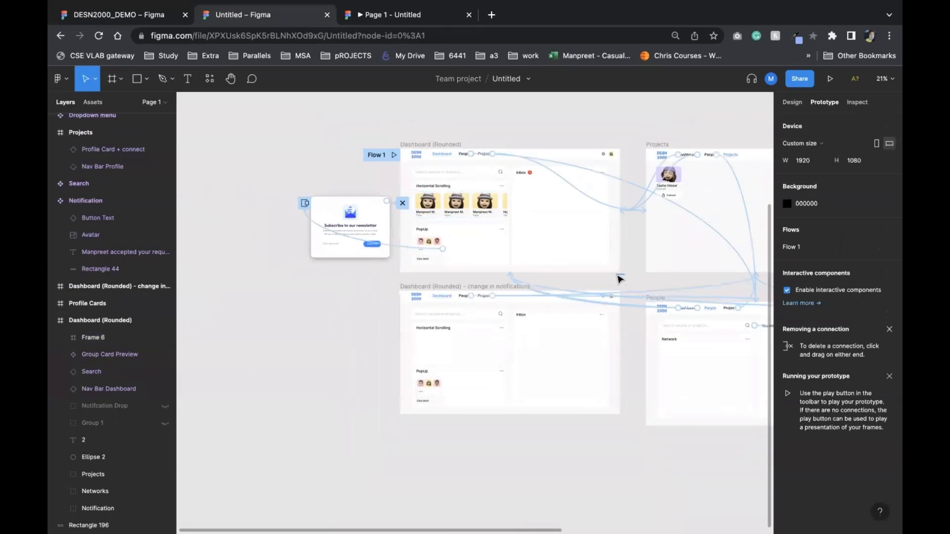
scroll(616, 132, down, 4)
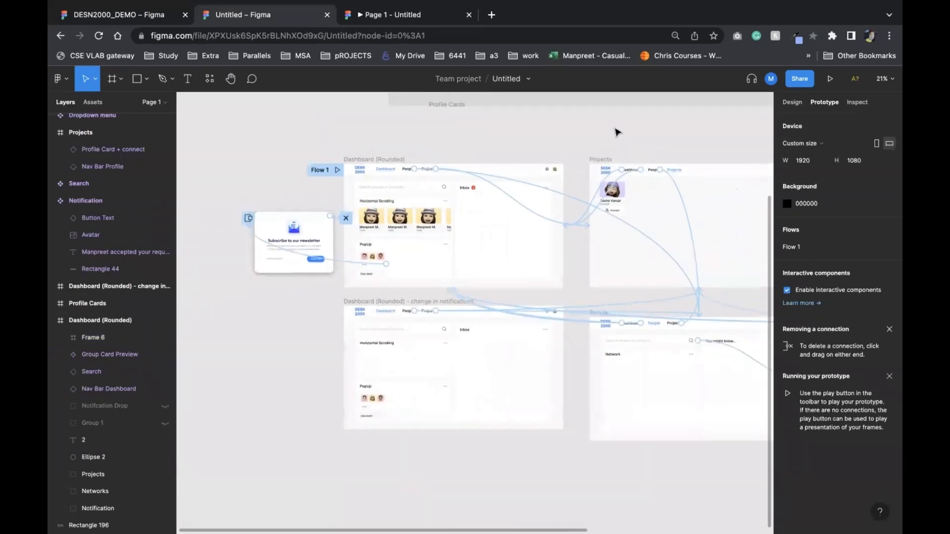
scroll(617, 132, up, 5)
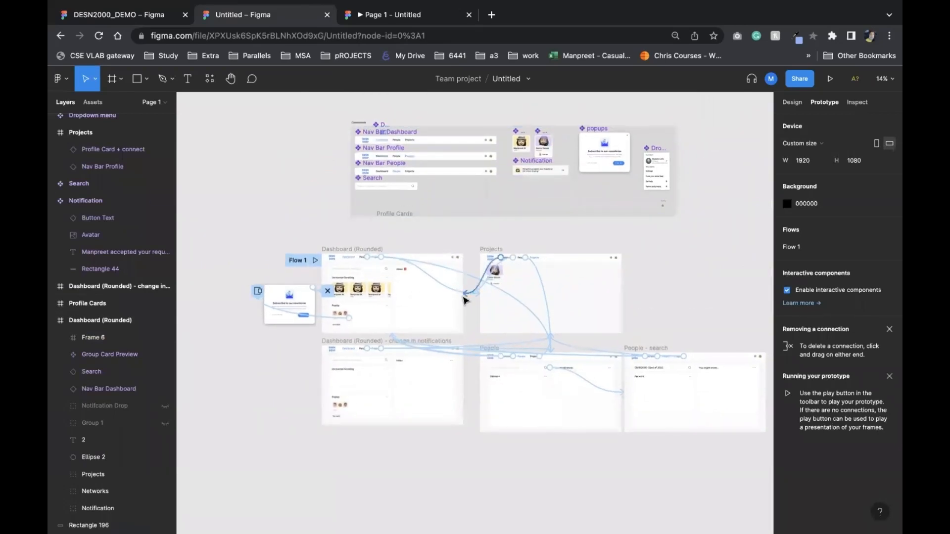
click(67, 75)
mouse_move(141, 250)
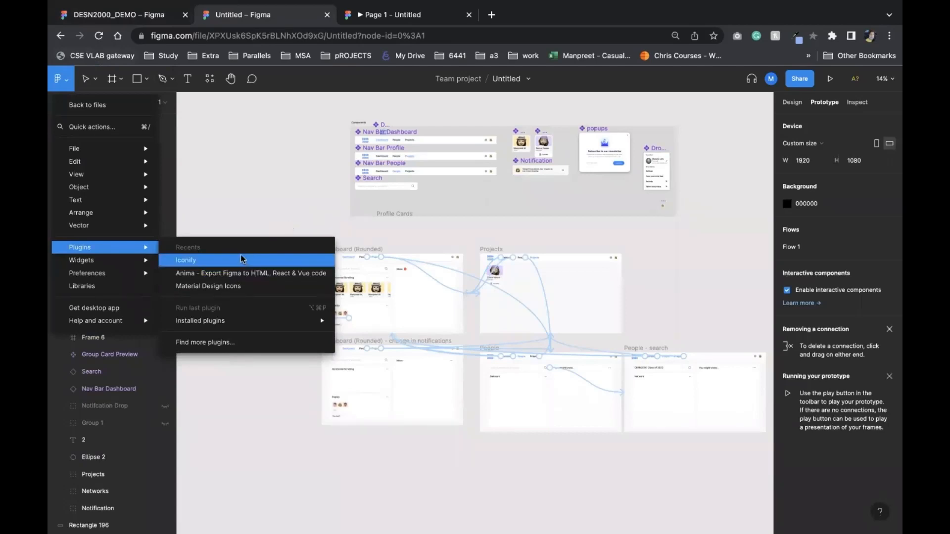
click(266, 199)
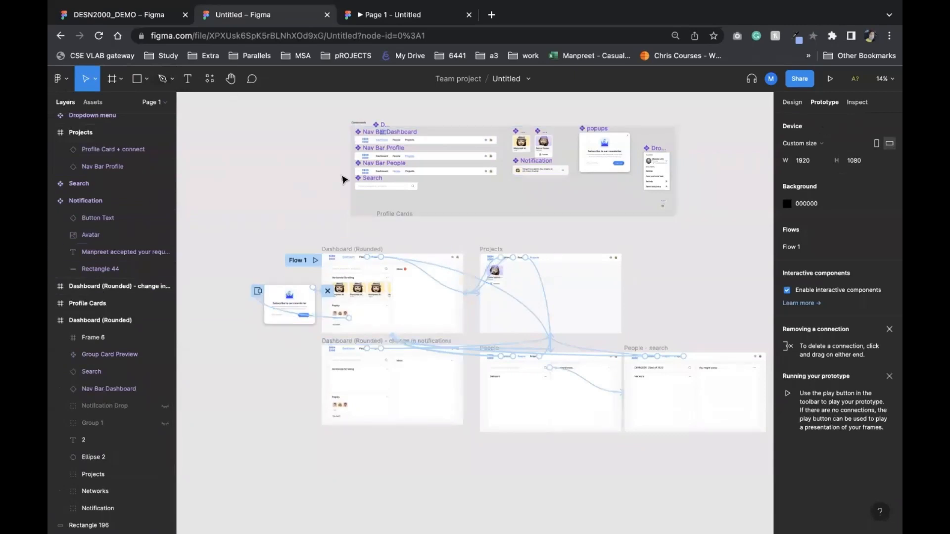
click(366, 289)
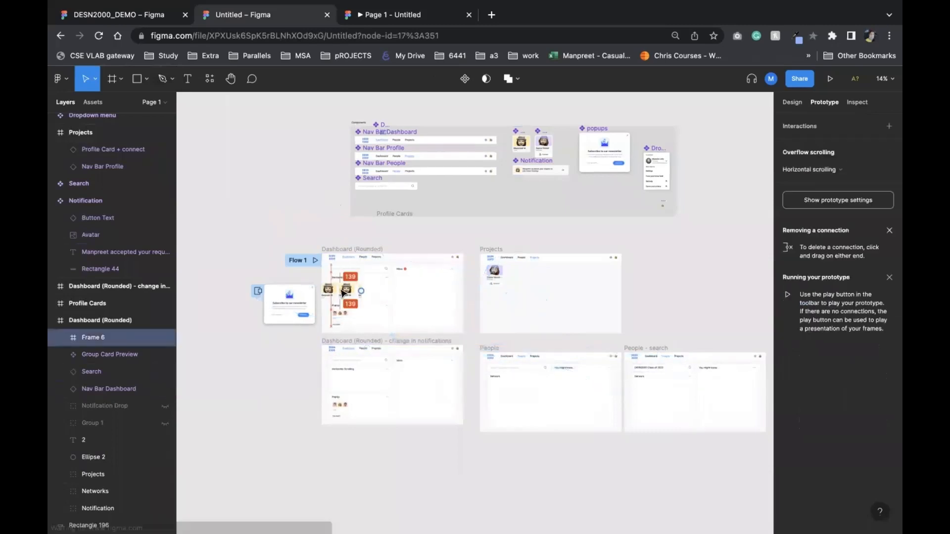
key(Escape)
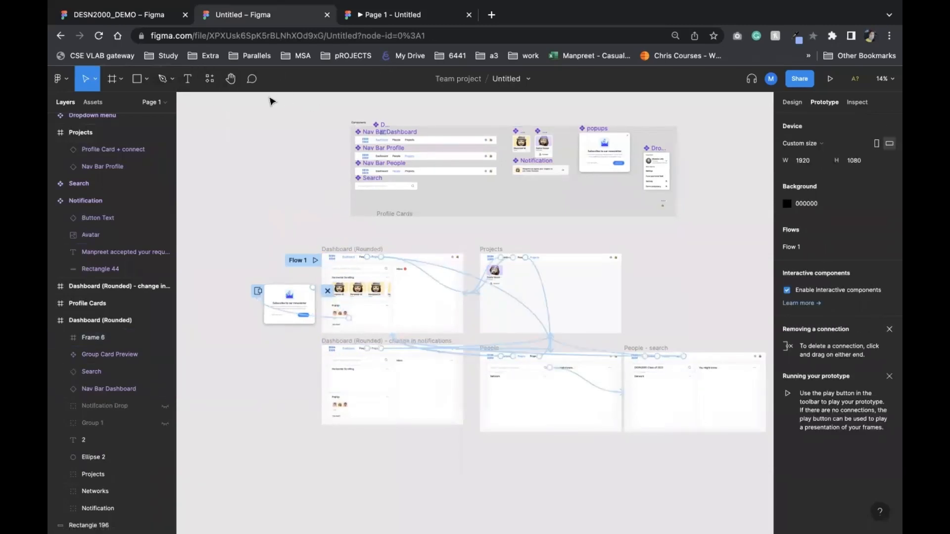
Step: Browse the available widgets and insert the Status widget into the file
click(209, 79)
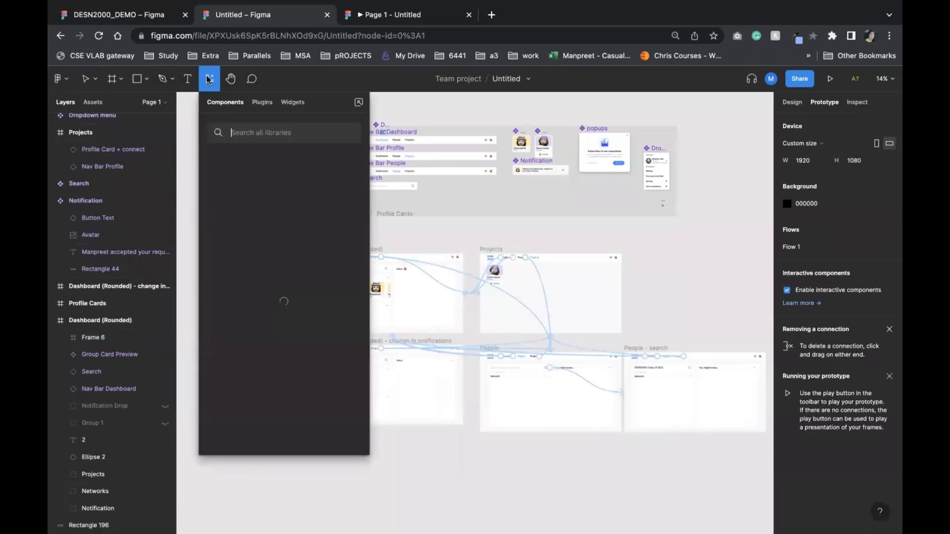
click(285, 106)
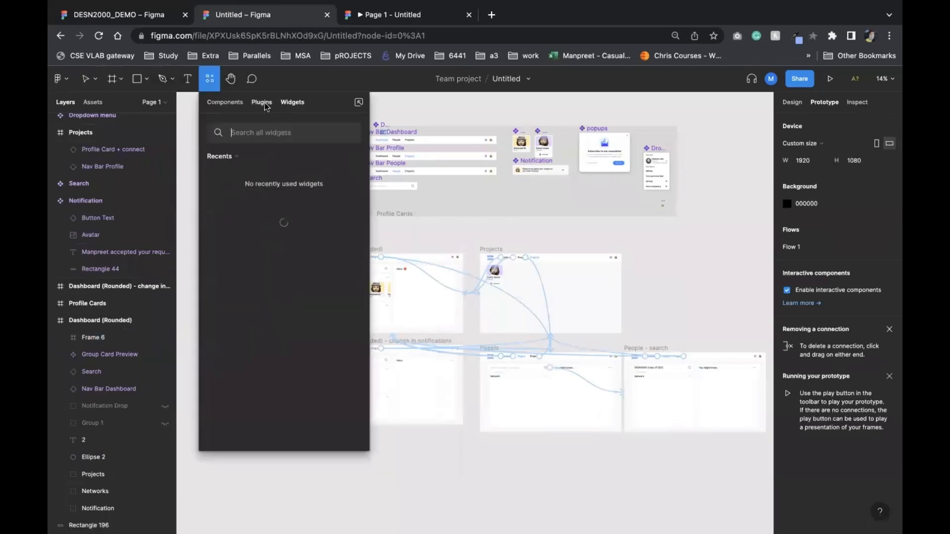
scroll(281, 264, down, 2)
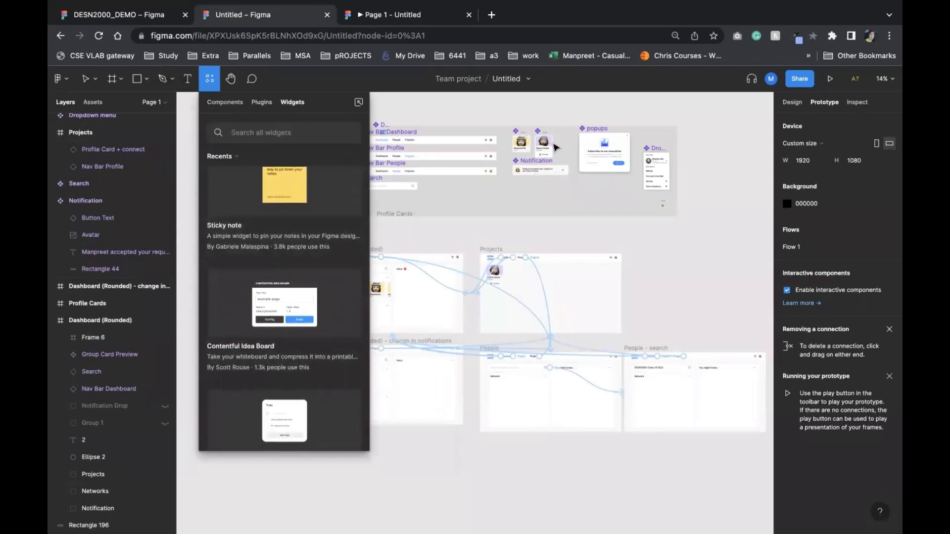
scroll(495, 222, left, 2)
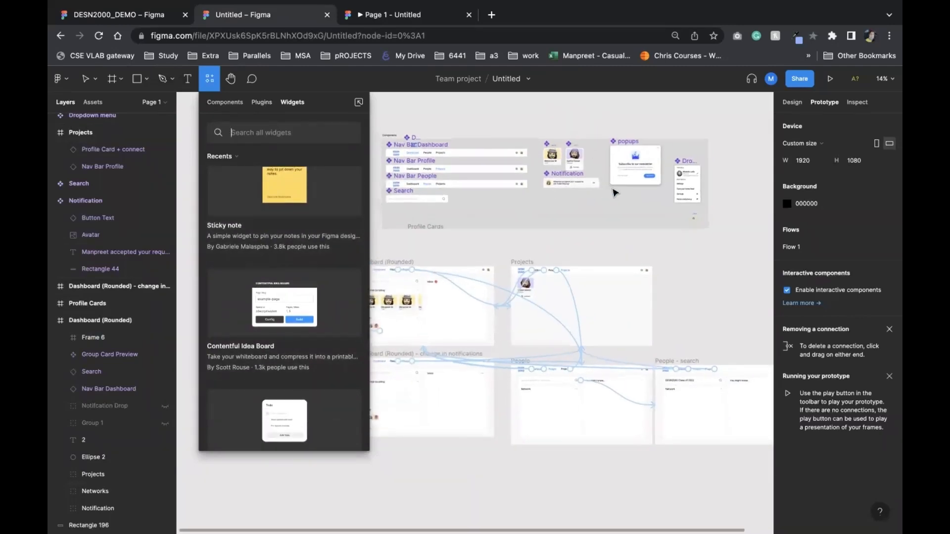
scroll(287, 374, down, 6)
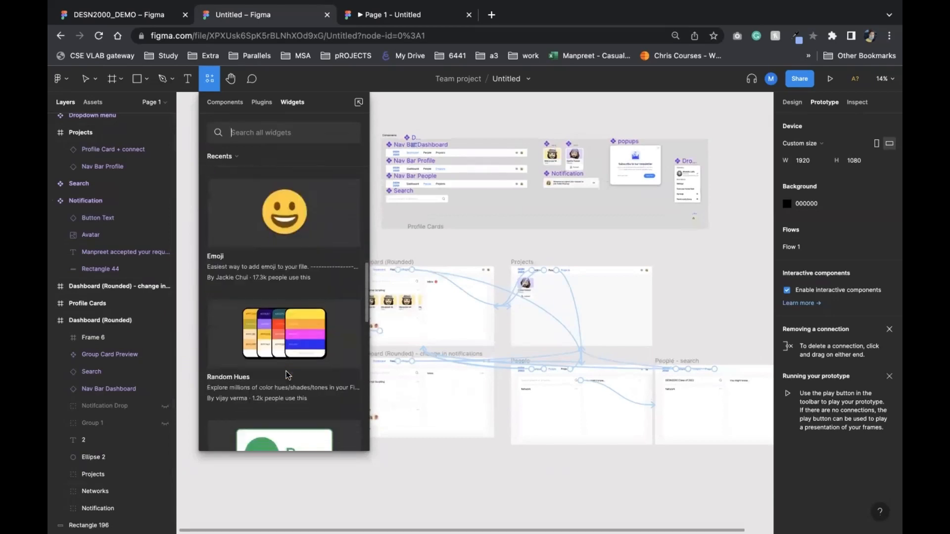
scroll(286, 375, down, 5)
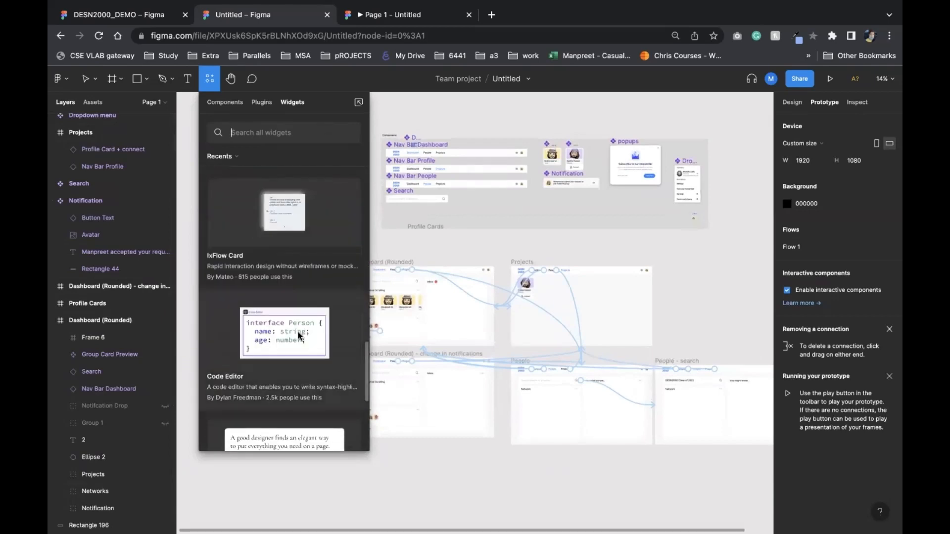
scroll(305, 248, up, 1)
click(305, 247)
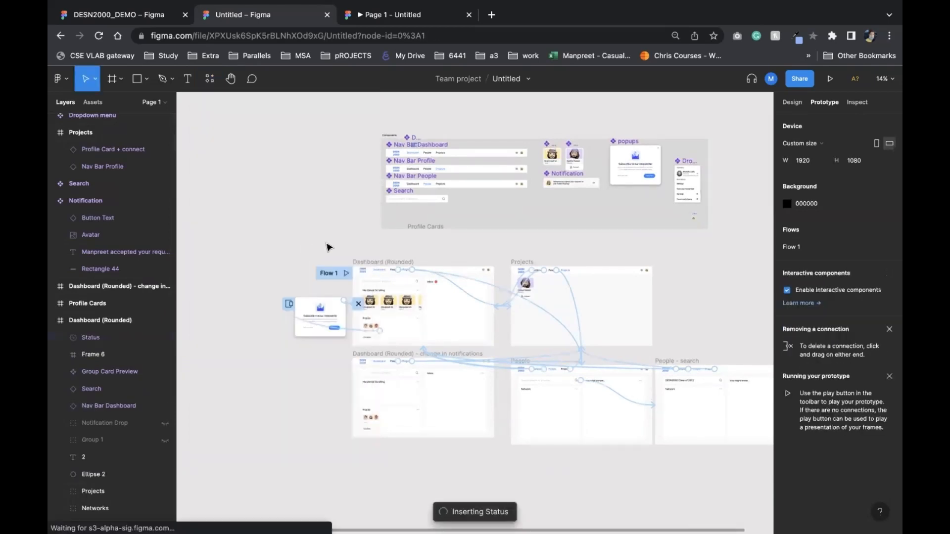
Step: Move the Status widget out of the Dashboard (Rounded) frame onto the empty canvas just below the Components frame
scroll(440, 271, right, 1)
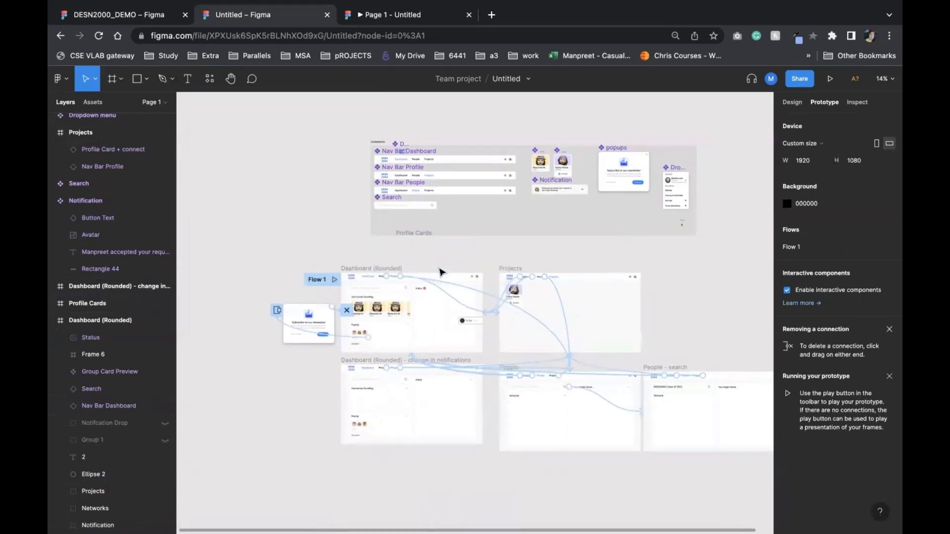
scroll(484, 330, up, 10)
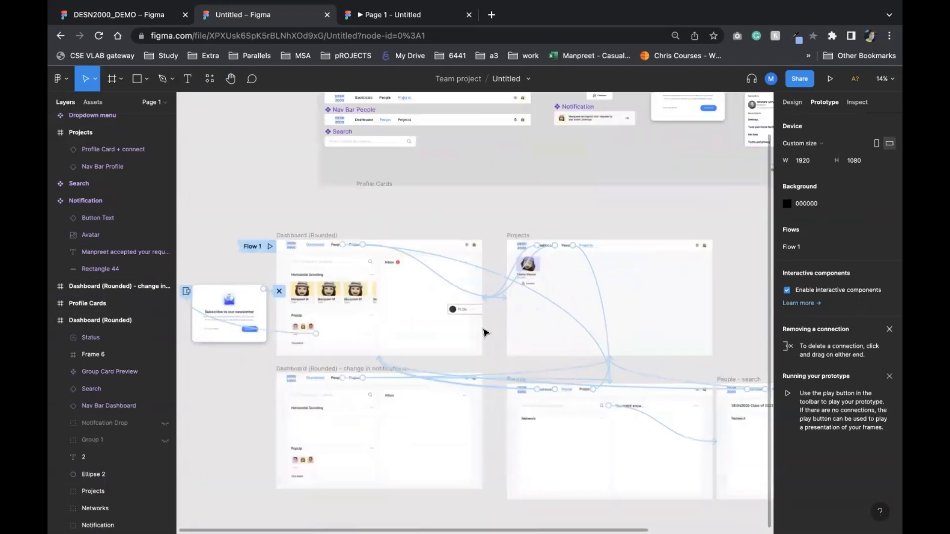
drag(455, 278, 414, 385)
scroll(411, 243, up, 10)
scroll(430, 329, down, 1)
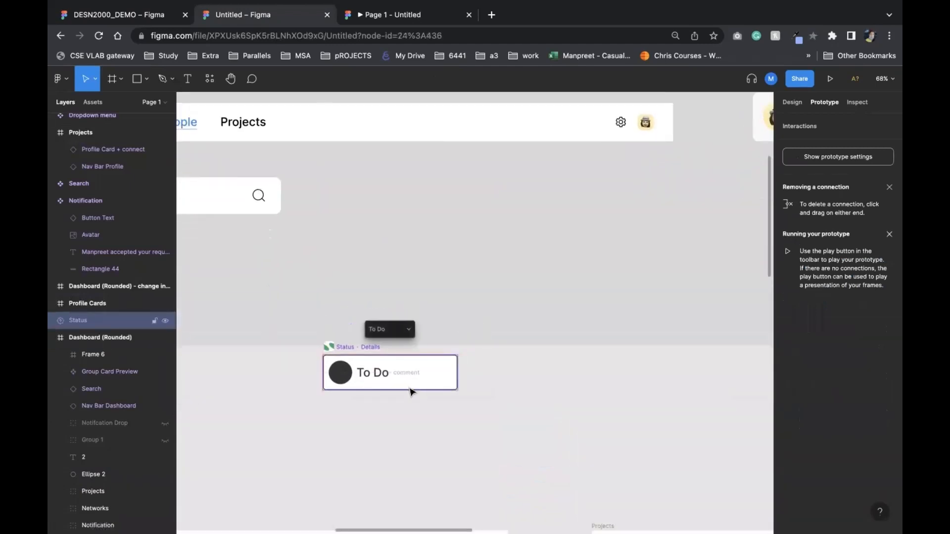
scroll(412, 381, down, 5)
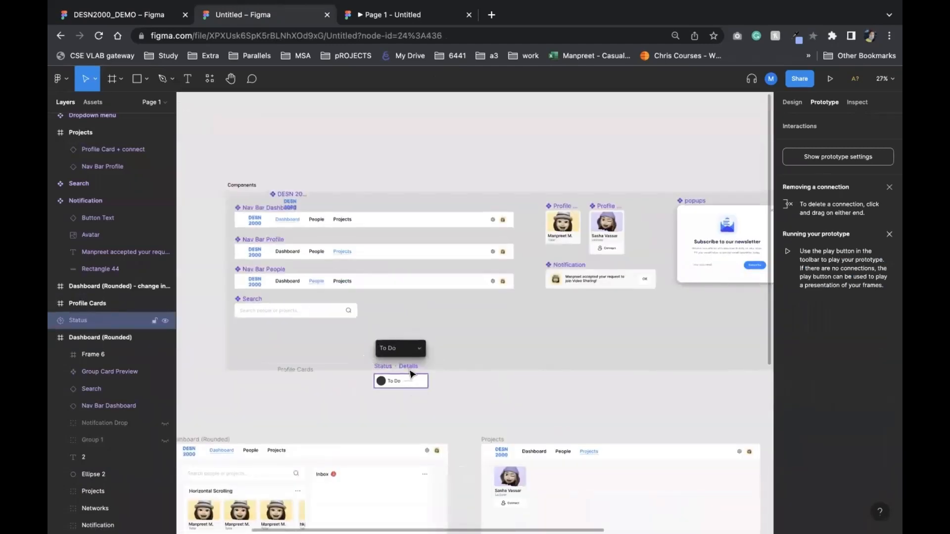
Step: Set the Status widget to Pass and deselect it
click(418, 349)
click(434, 360)
click(420, 346)
click(423, 367)
click(393, 387)
click(418, 393)
scroll(418, 392, down, 2)
scroll(418, 392, left, 1)
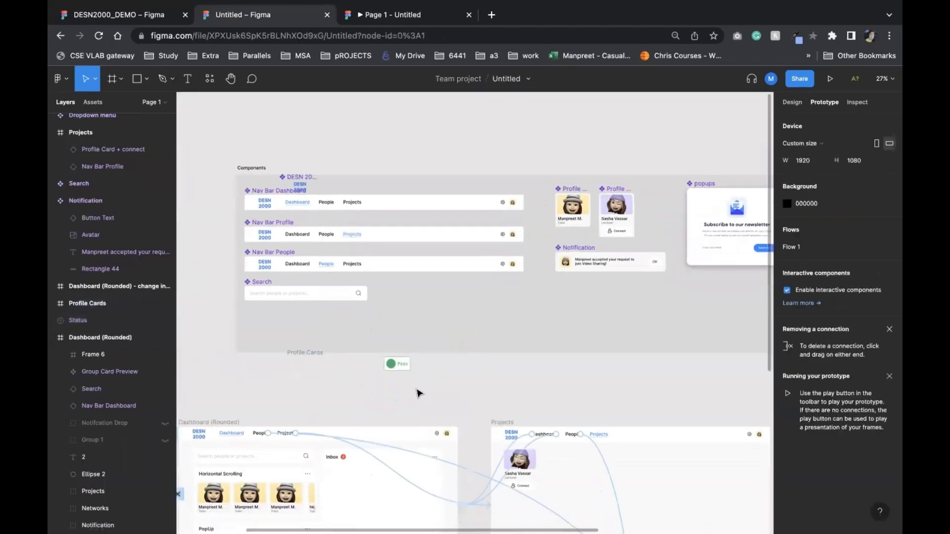
Step: Delete the empty Profile Cards frame beneath the Components frame
scroll(418, 393, down, 3)
click(402, 347)
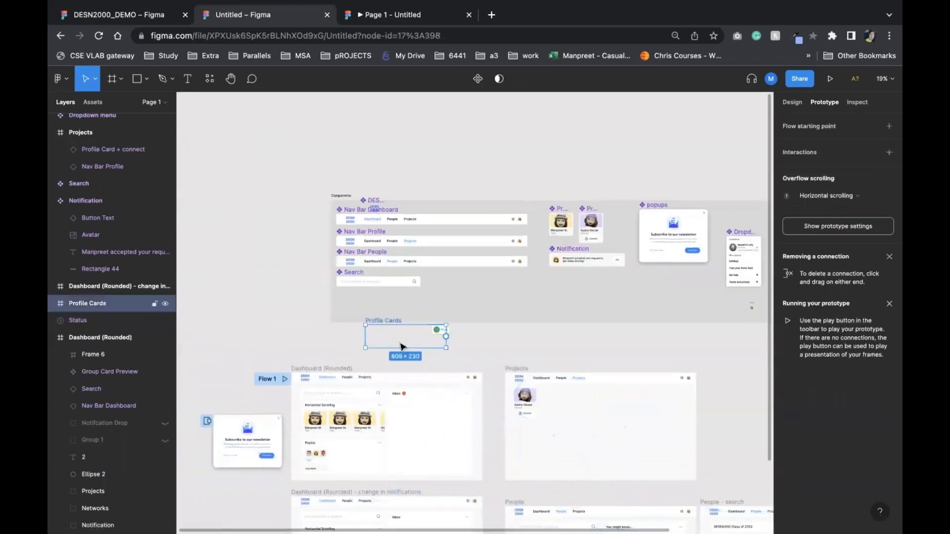
key(Delete)
scroll(401, 347, down, 5)
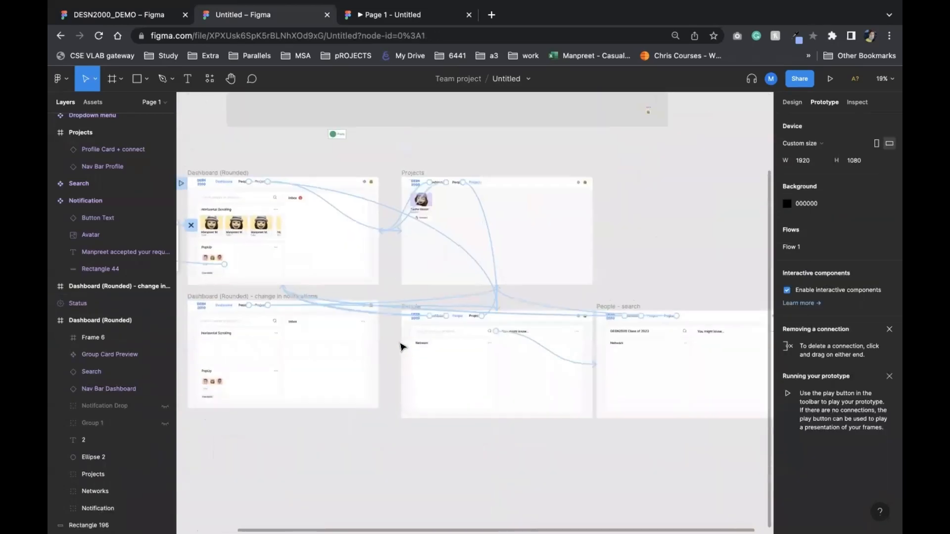
scroll(402, 347, down, 3)
scroll(402, 348, down, 3)
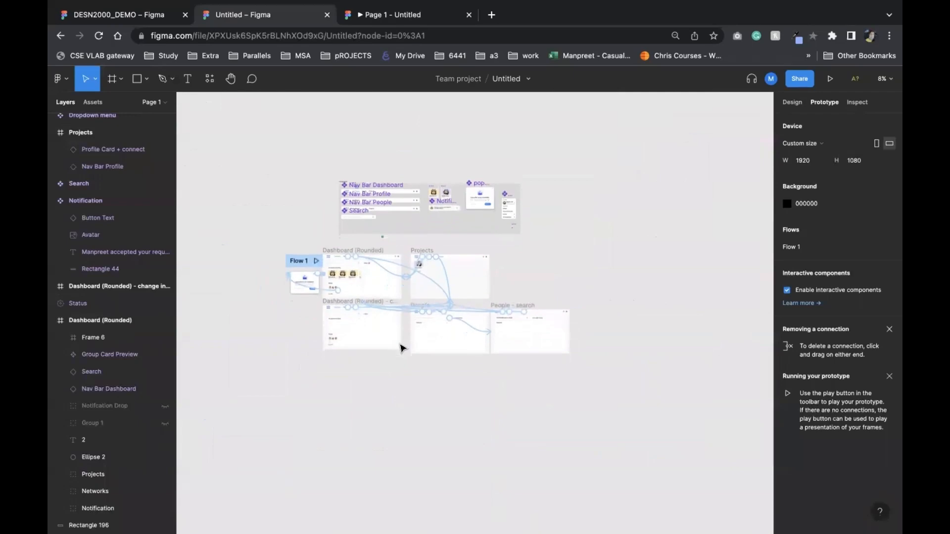
click(402, 348)
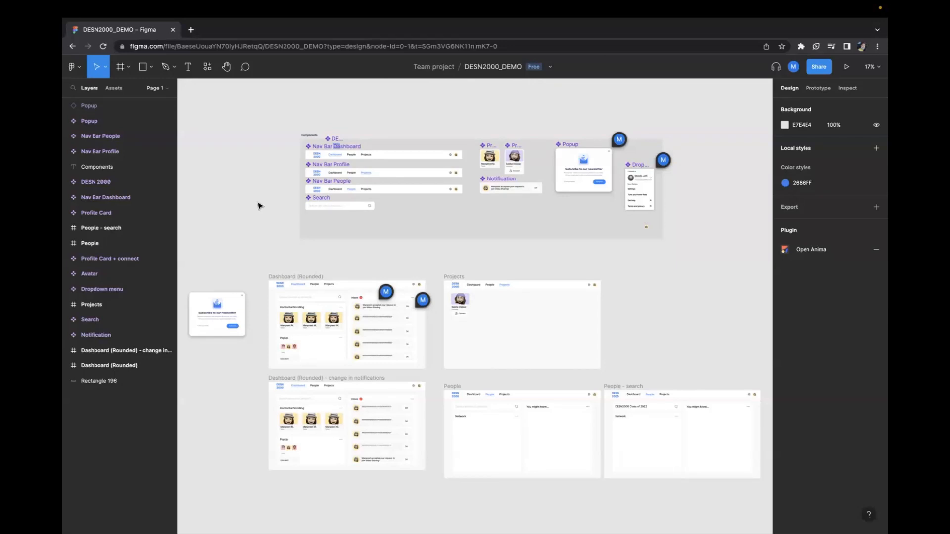
Step: Search the web for "web content accessibility guidelines" in a new browser tab and open W3C's WCAG 2.1 page
click(192, 29)
text(web)
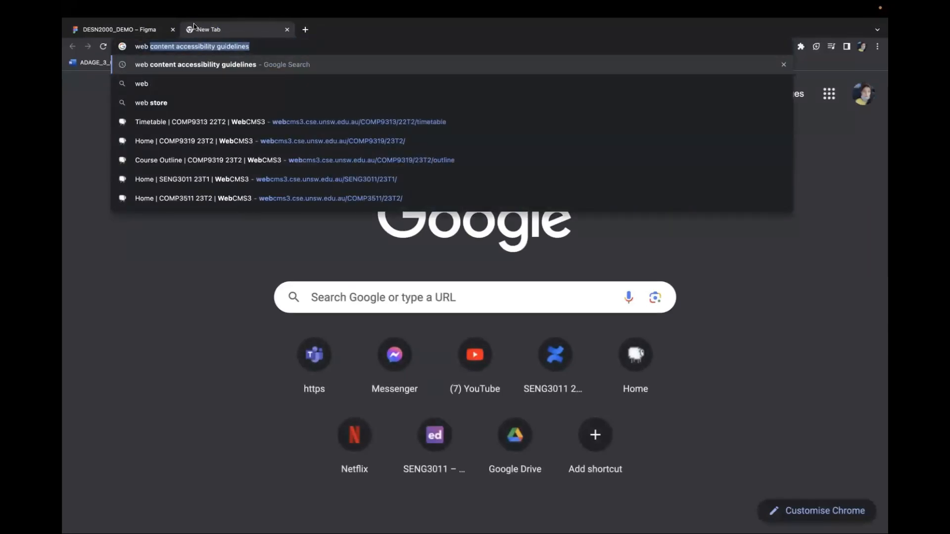
key(Return)
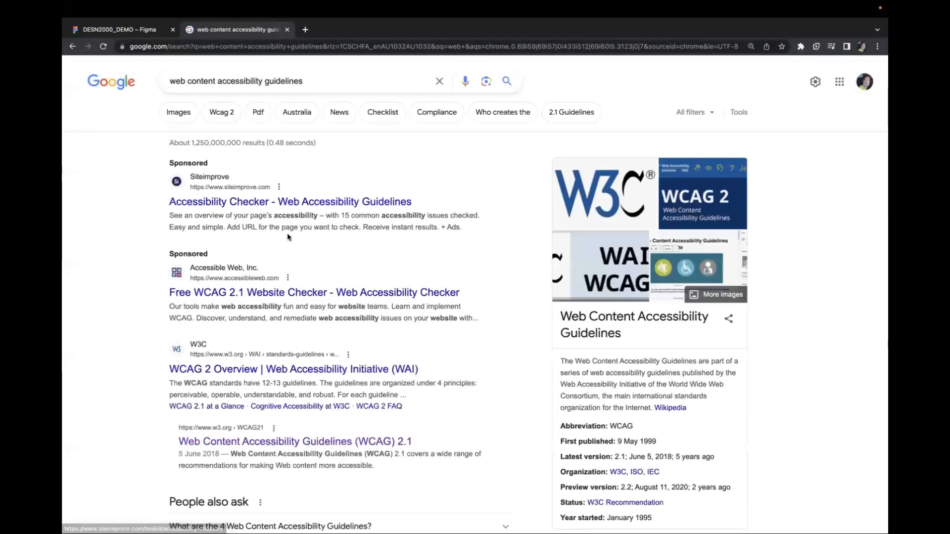
scroll(282, 357, down, 2)
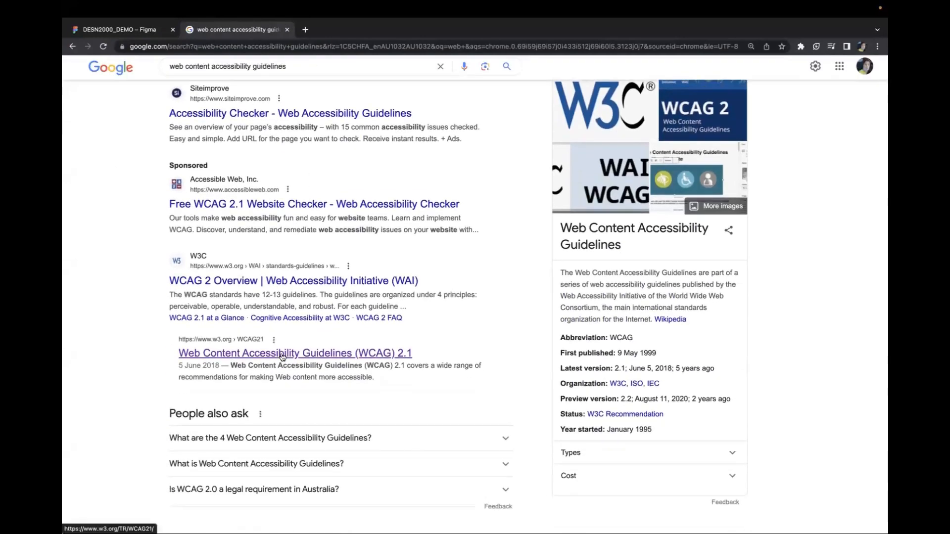
click(281, 354)
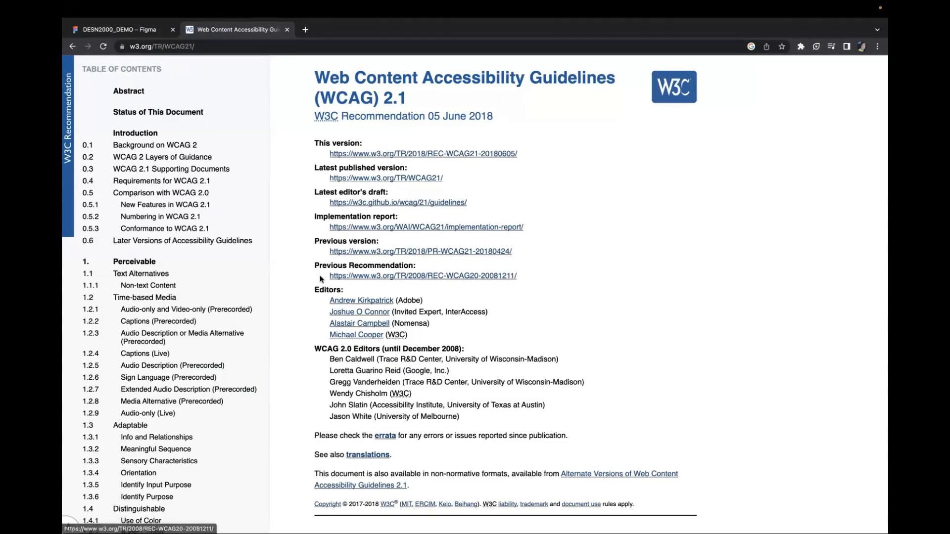
Step: Look through the WCAG 2.1 table of contents and view Guideline 1.2 Time-based Media and criterion 1.2.2 Captions (Prerecorded)
scroll(317, 282, down, 1)
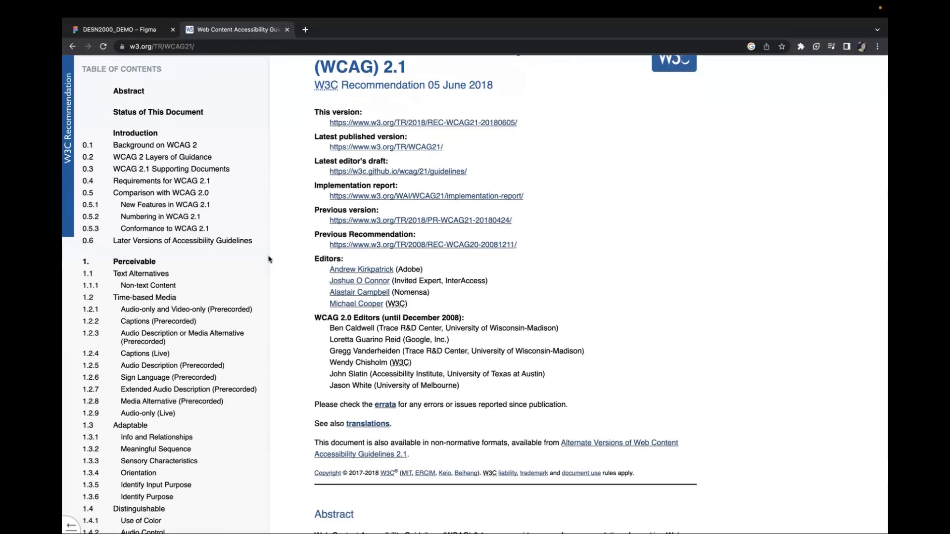
scroll(269, 260, down, 5)
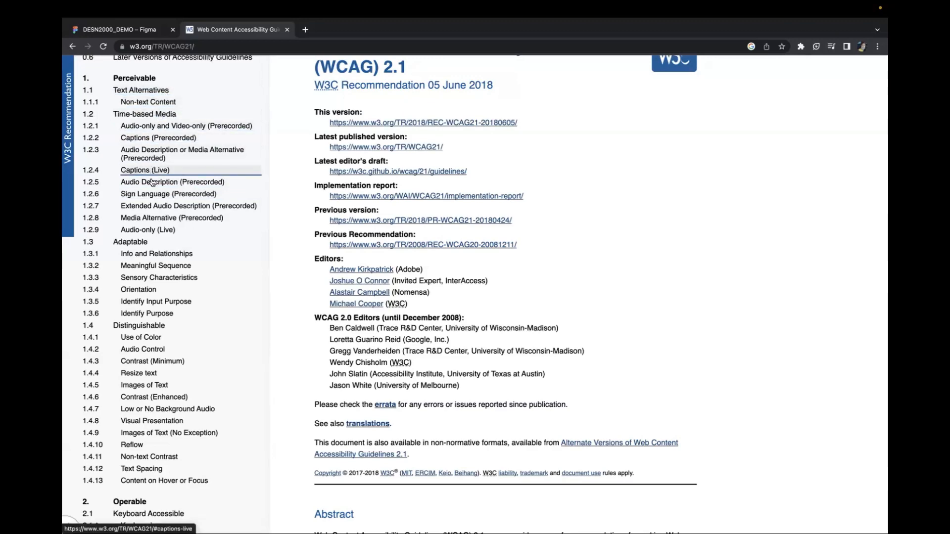
scroll(152, 183, down, 4)
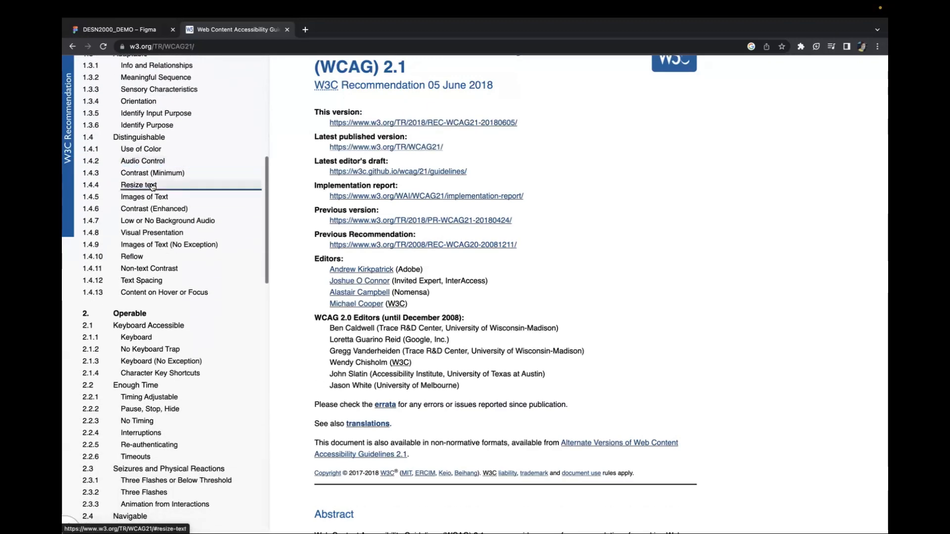
scroll(152, 232, up, 7)
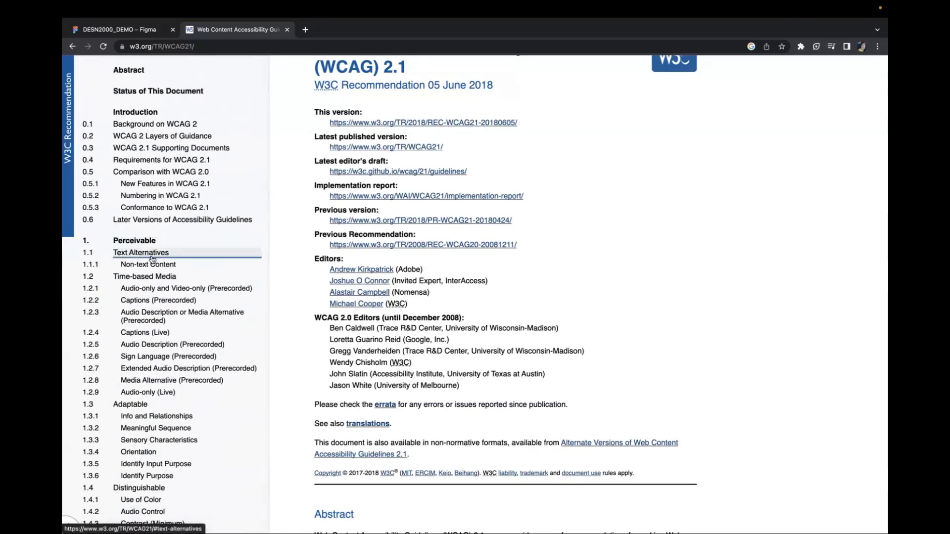
scroll(153, 290, down, 1)
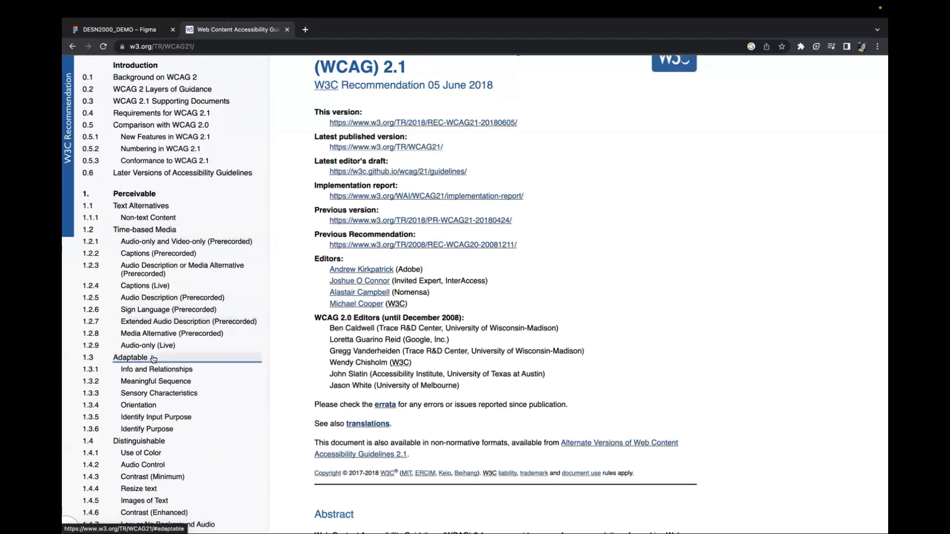
click(157, 230)
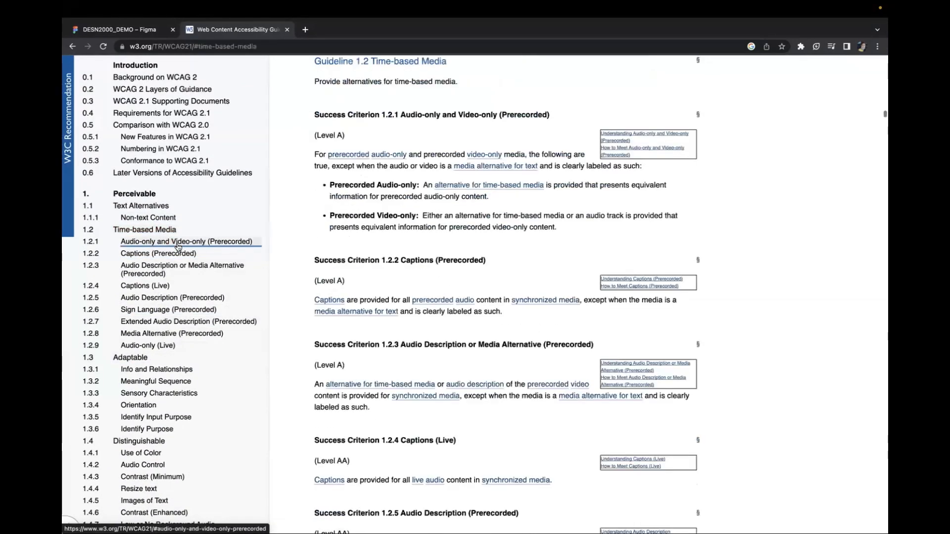
click(178, 254)
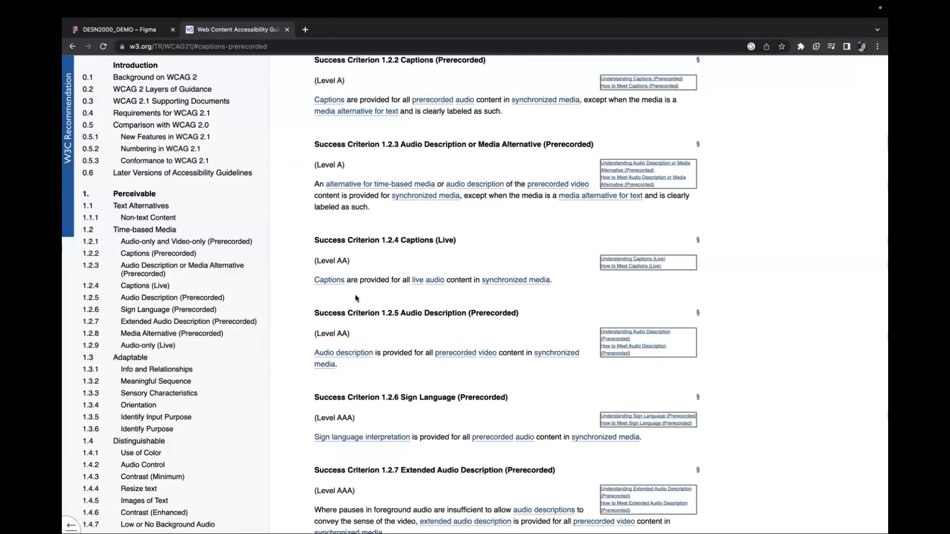
Step: Highlight the conformance level labels of criteria 1.2.2 (Level A), 1.2.4 (Level AA) and 1.2.6 (Level AAA), and clear the selection
drag(349, 87, 287, 86)
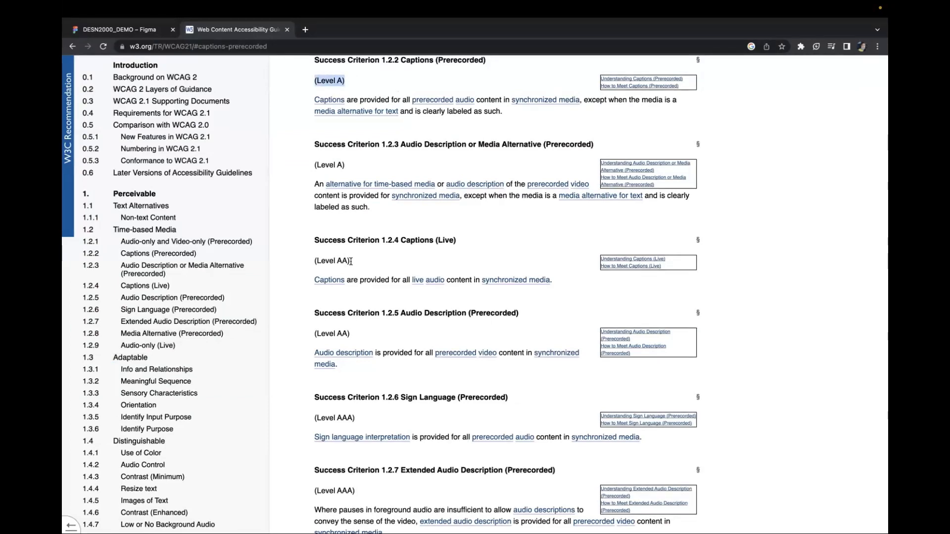
drag(350, 261, 303, 264)
drag(358, 418, 278, 415)
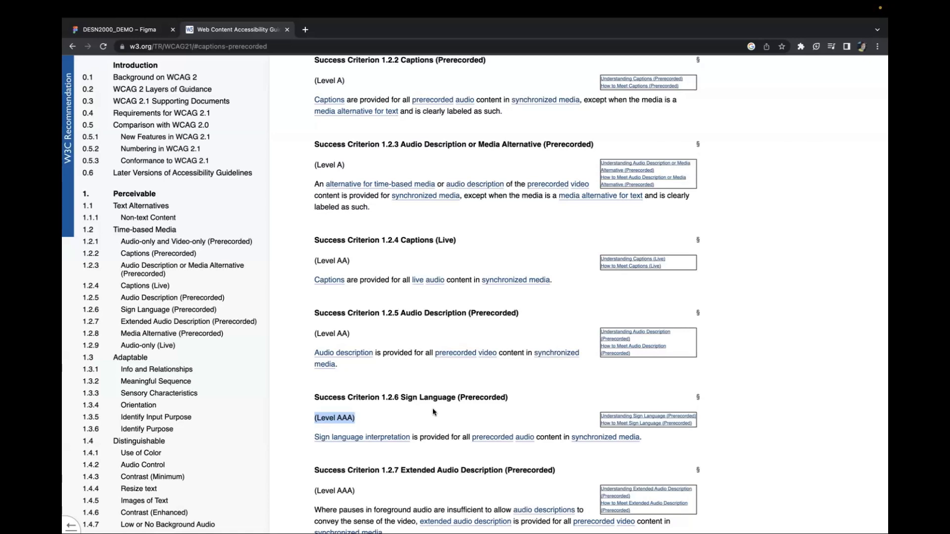
drag(377, 418, 301, 417)
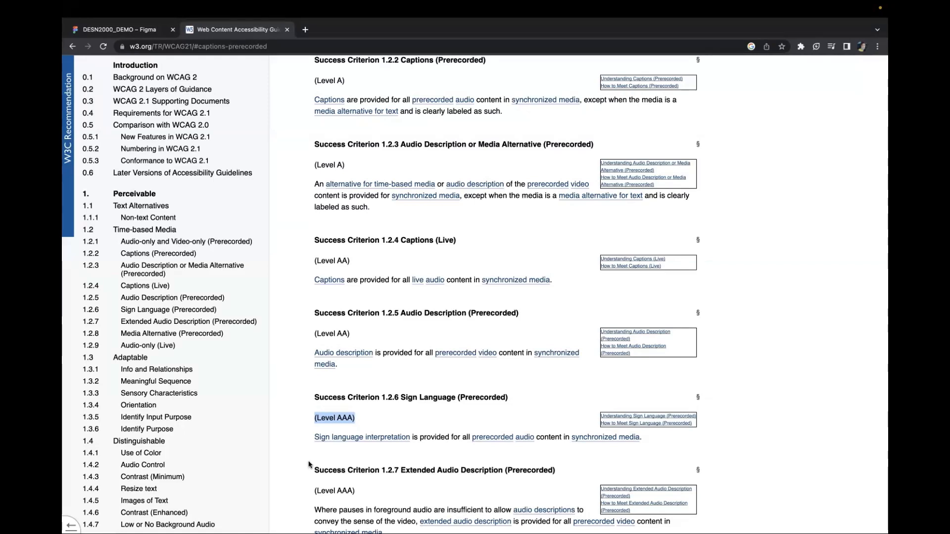
click(364, 421)
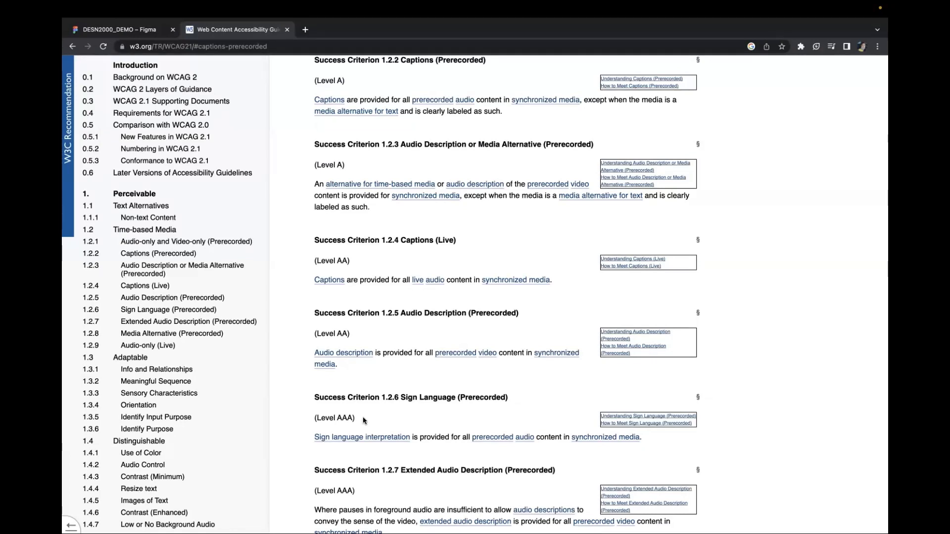
Step: View WCAG criterion 1.4.1 Use of Color and the contrast and text criteria below it, and return to the Figma file
click(158, 453)
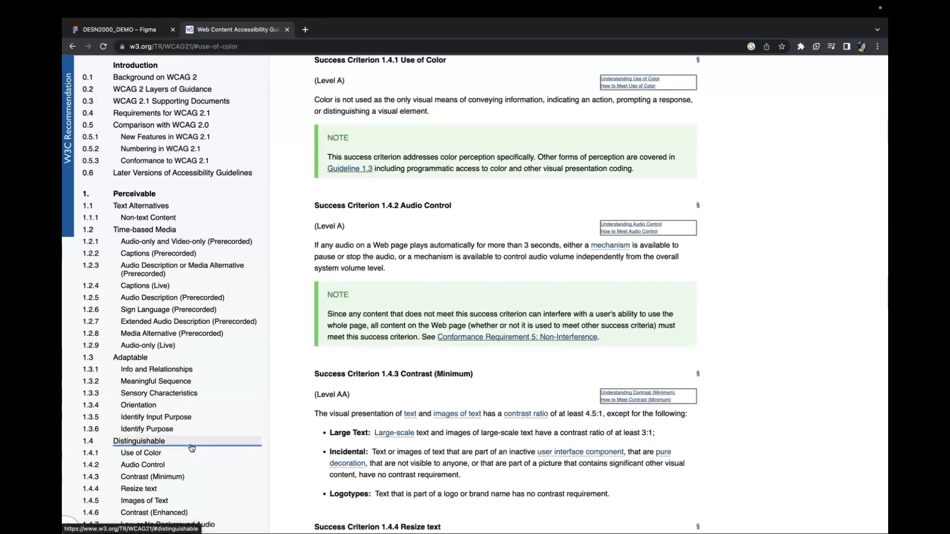
scroll(516, 329, down, 5)
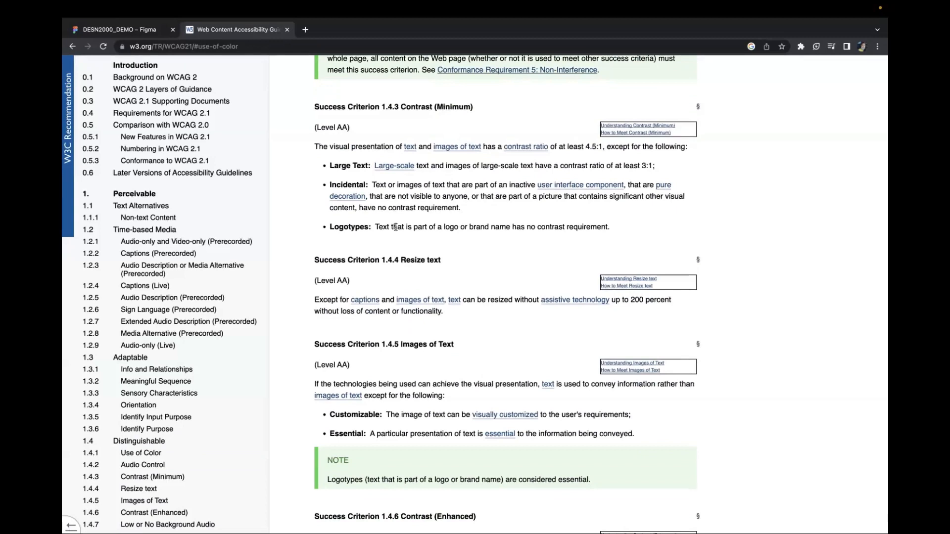
click(154, 30)
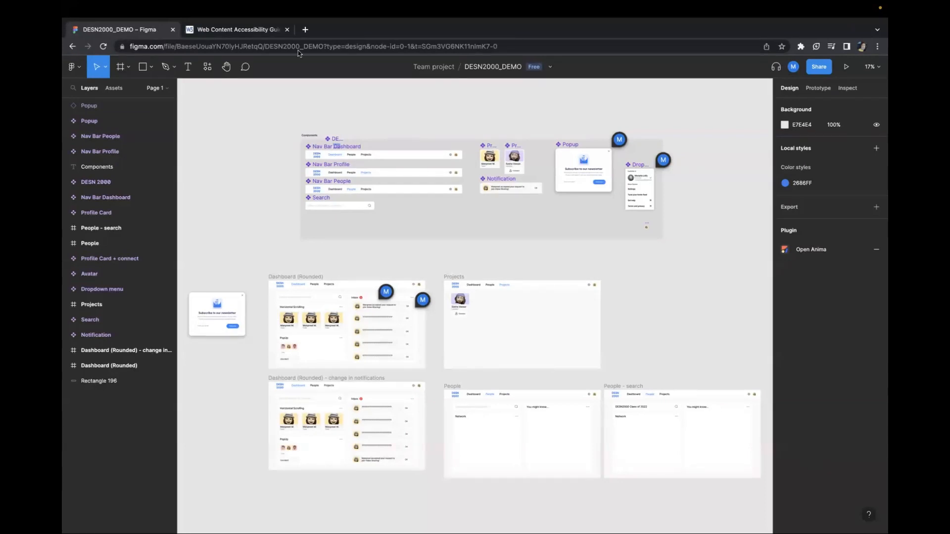
Step: Search the web for "mwave" in a new browser tab
click(305, 30)
text(mwave)
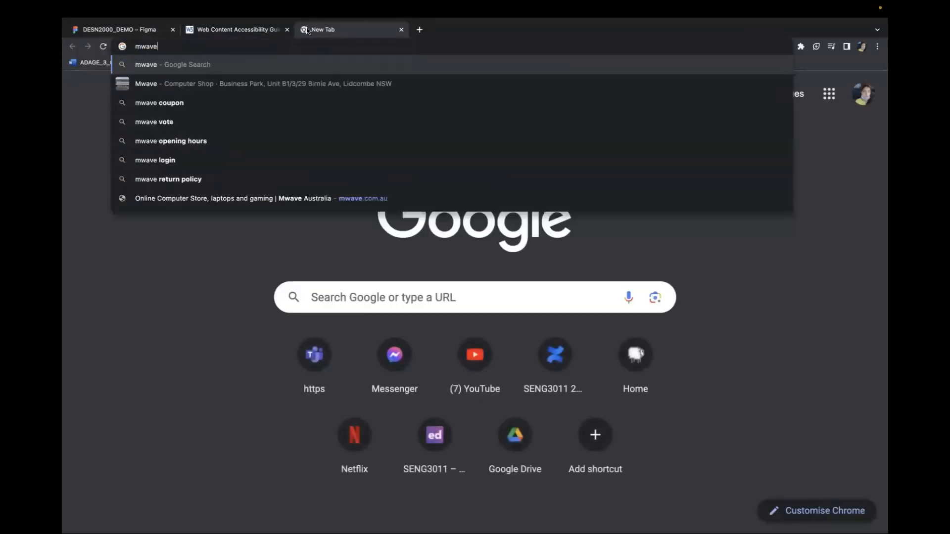
key(Return)
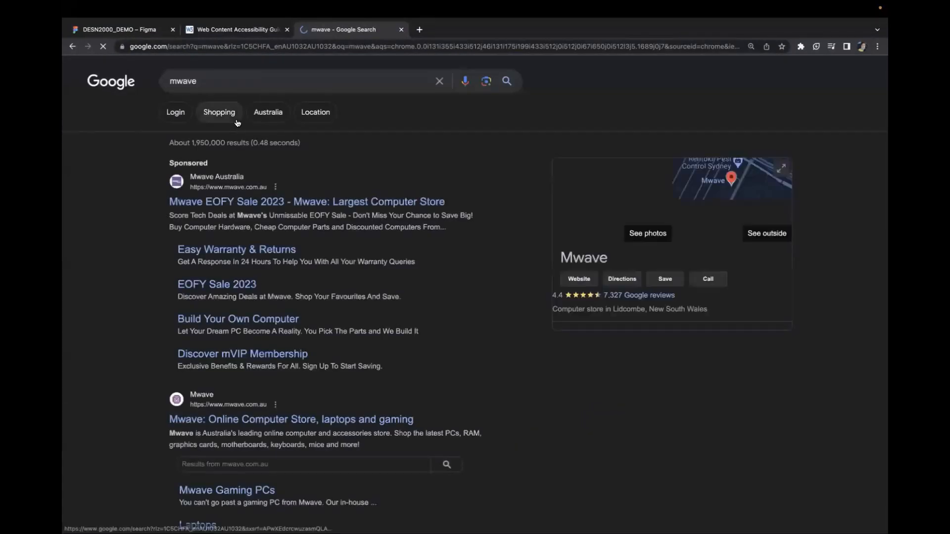
scroll(252, 380, down, 3)
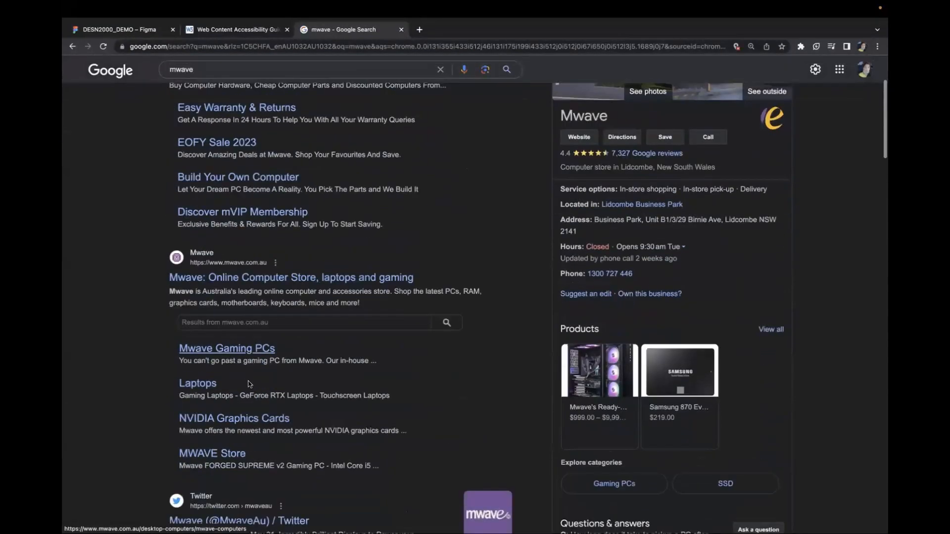
scroll(250, 297, up, 3)
Step: Replace the web search with "wave accessbility" and open the WAVE web accessibility evaluation tool's site
click(247, 71)
key(BackSpace)
key(BackSpace)
key(BackSpace)
key(BackSpace)
key(BackSpace)
key(BackSpace)
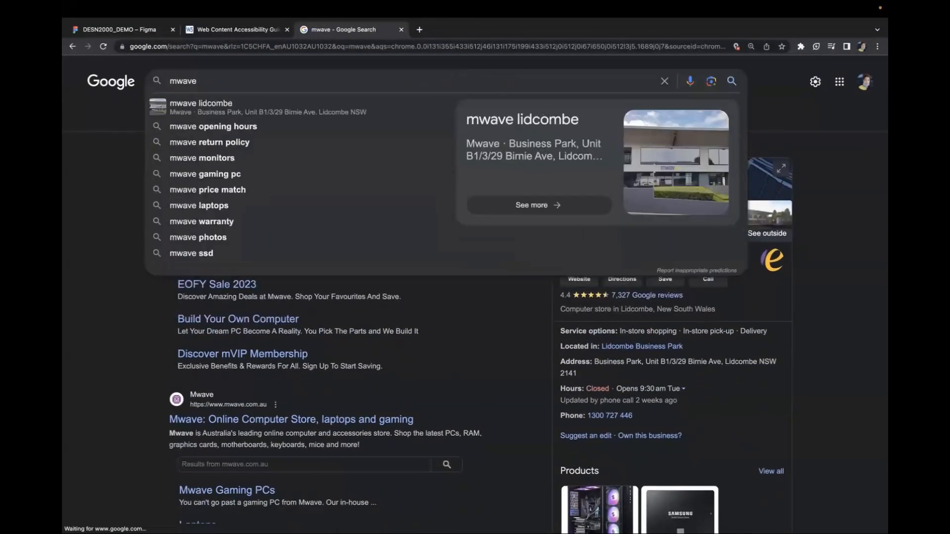
text(wave accessbility)
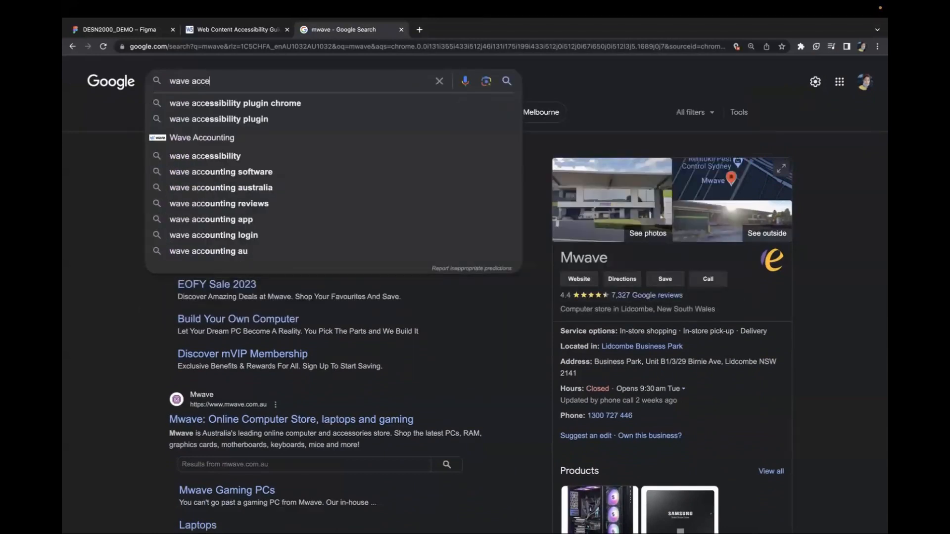
key(Return)
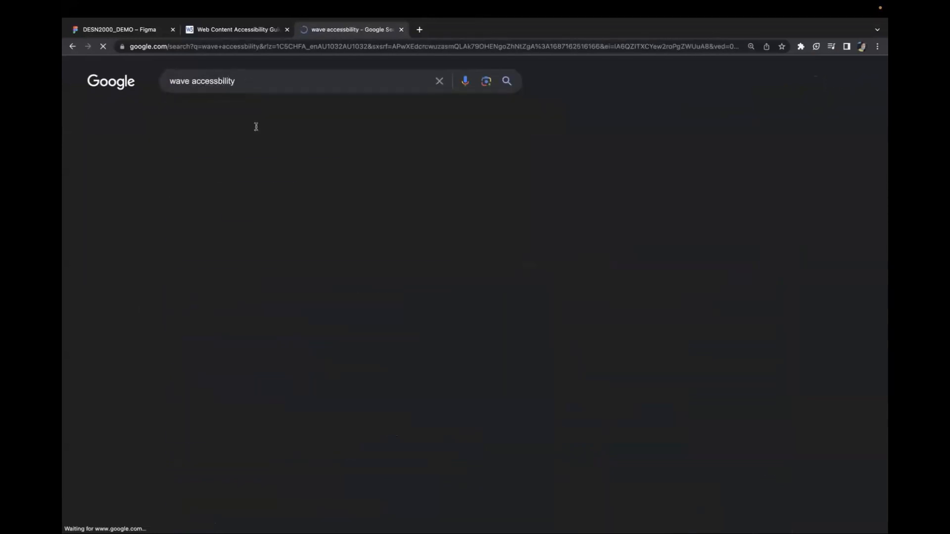
scroll(245, 242, down, 8)
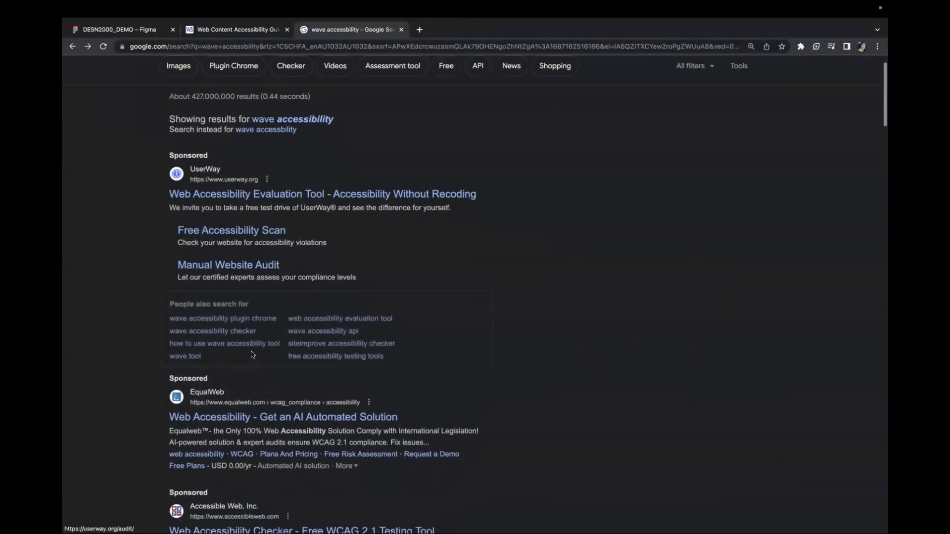
drag(264, 282, 265, 282)
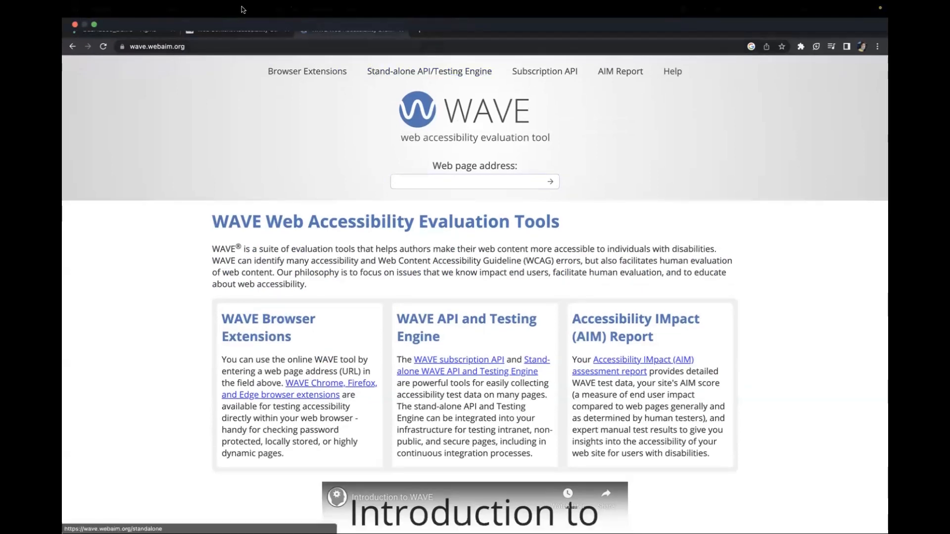
click(484, 183)
text(https://www.unsw.edu.au/)
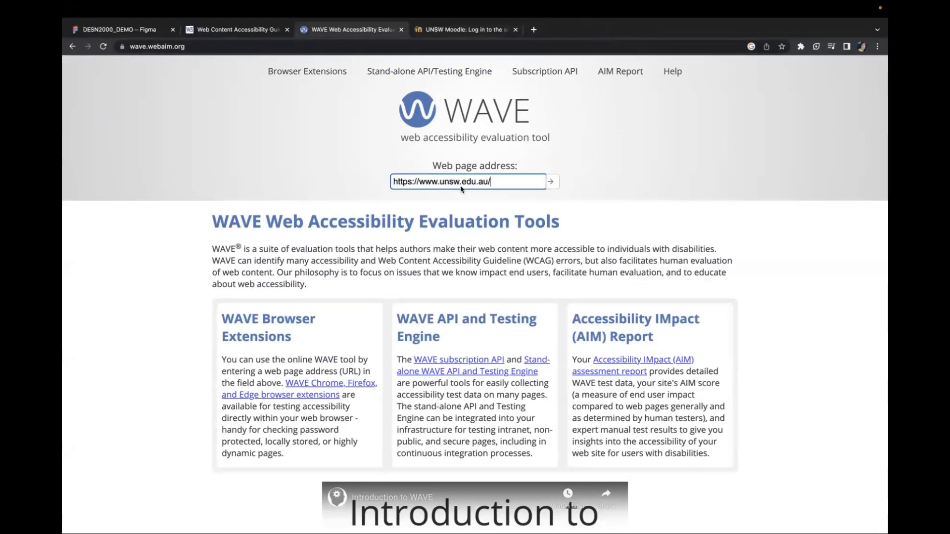
click(552, 183)
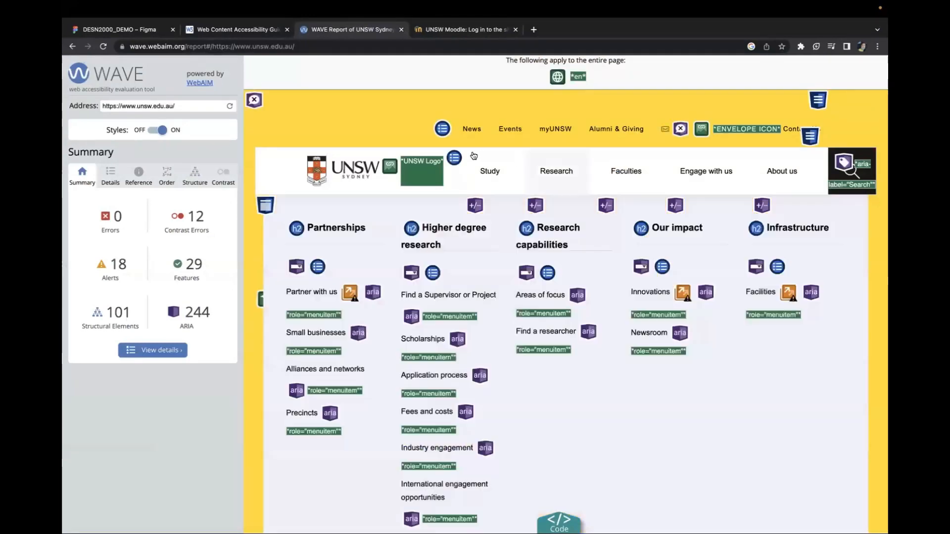
mouse_move(475, 160)
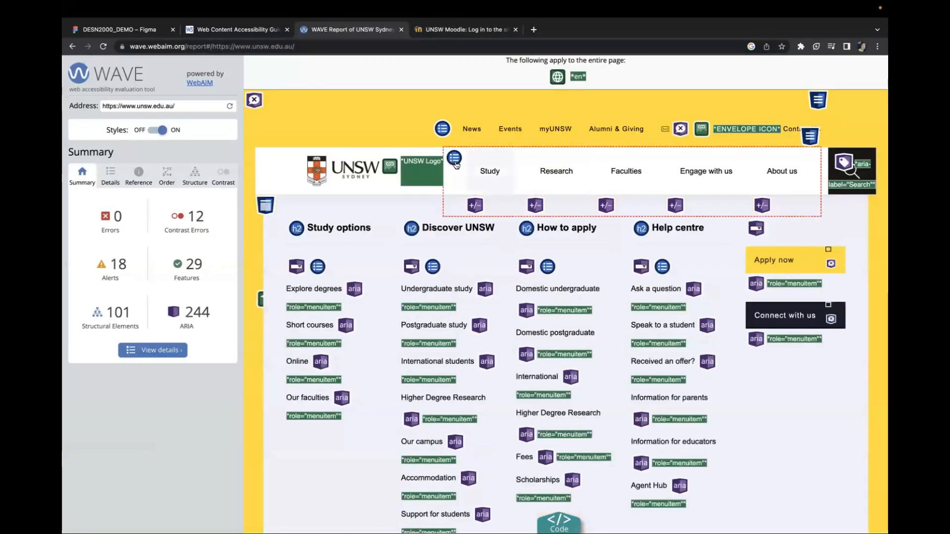
click(527, 310)
scroll(682, 249, down, 5)
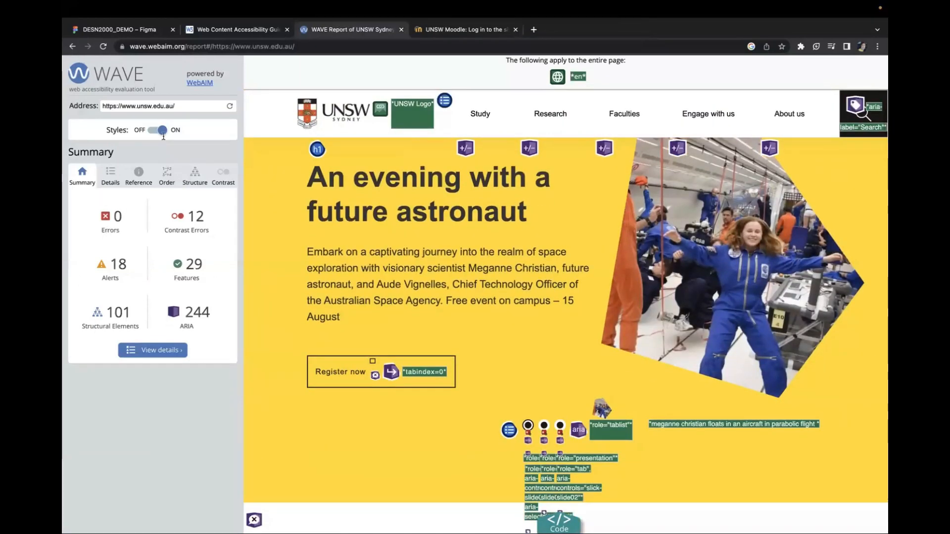
Step: Switch back to the DESN2000_DEMO file in Figma and search all plugins for "a11y"
click(119, 31)
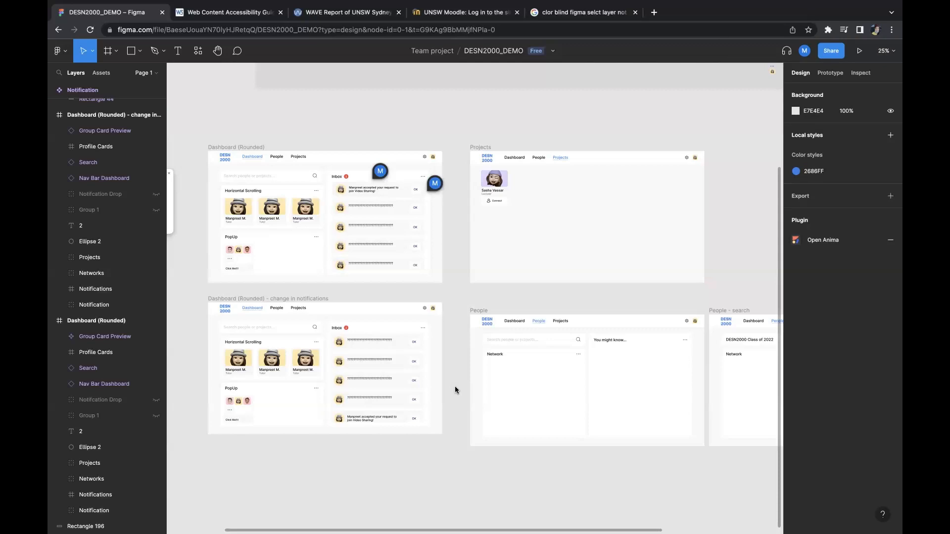
click(68, 54)
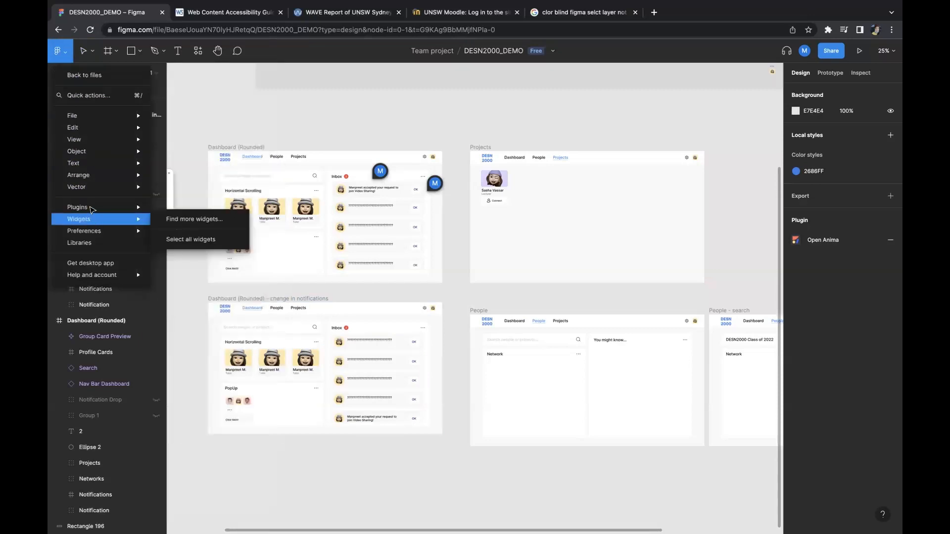
mouse_move(92, 208)
mouse_move(208, 272)
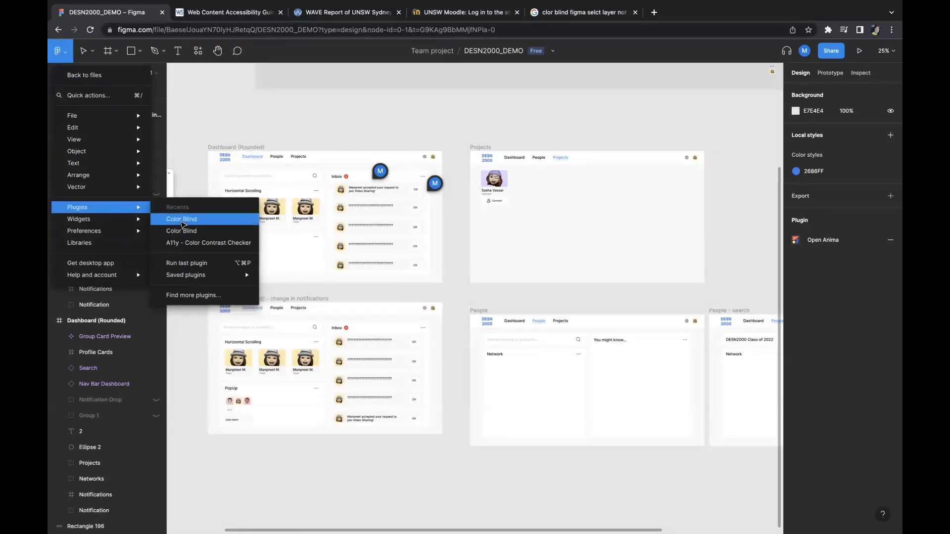
click(194, 296)
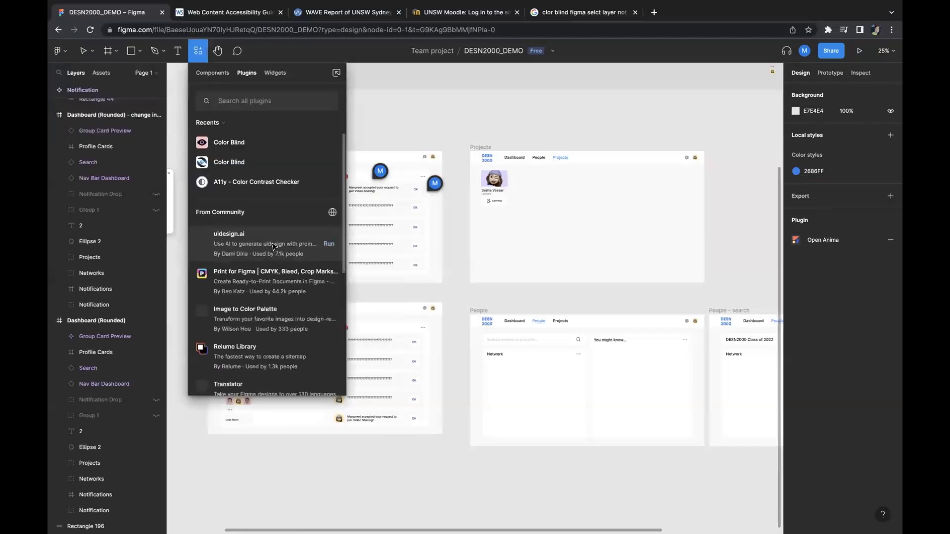
text(a11y)
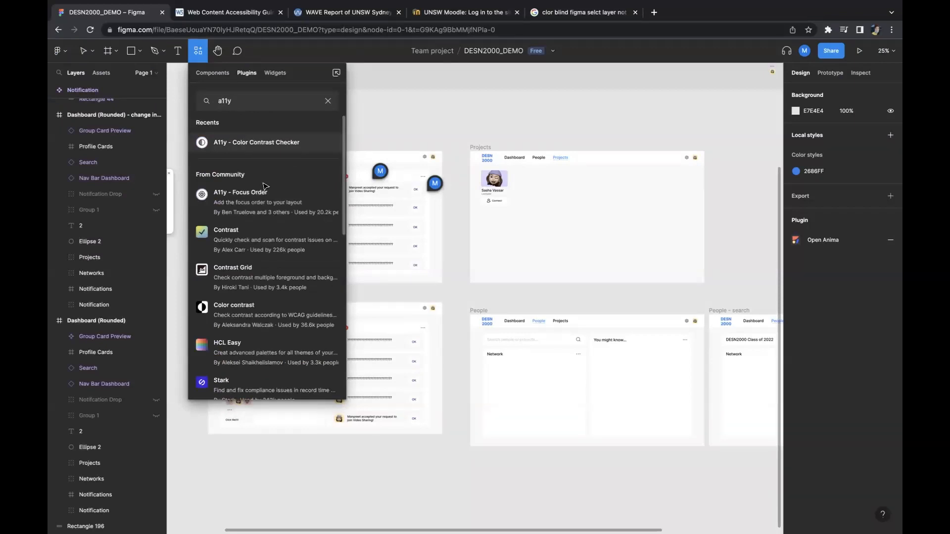
Step: Look through the community accessibility plugins found for "a11y"
scroll(264, 185, down, 10)
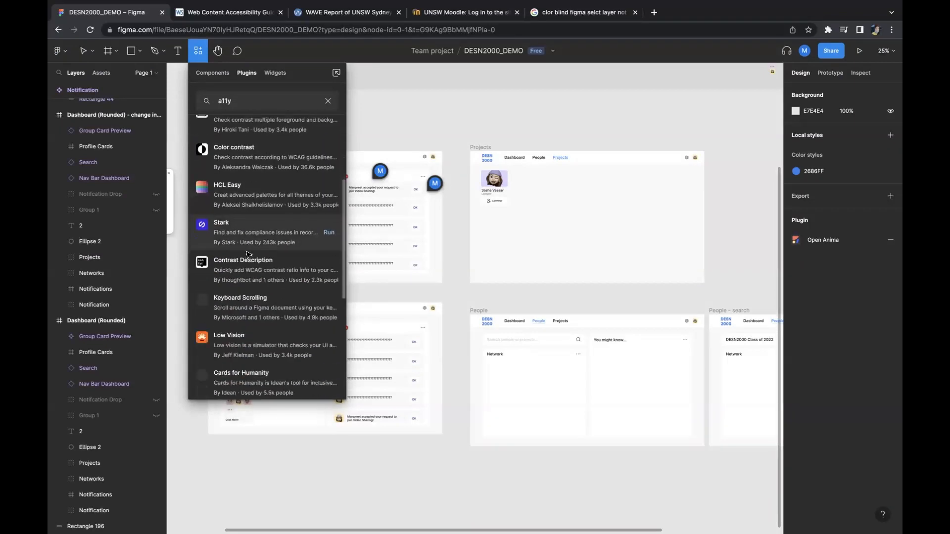
scroll(248, 255, up, 4)
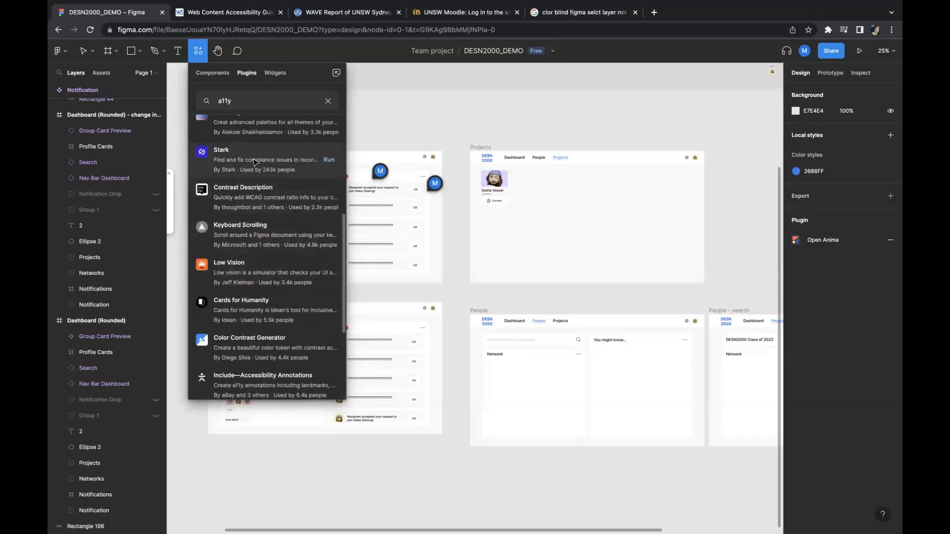
scroll(228, 161, up, 1)
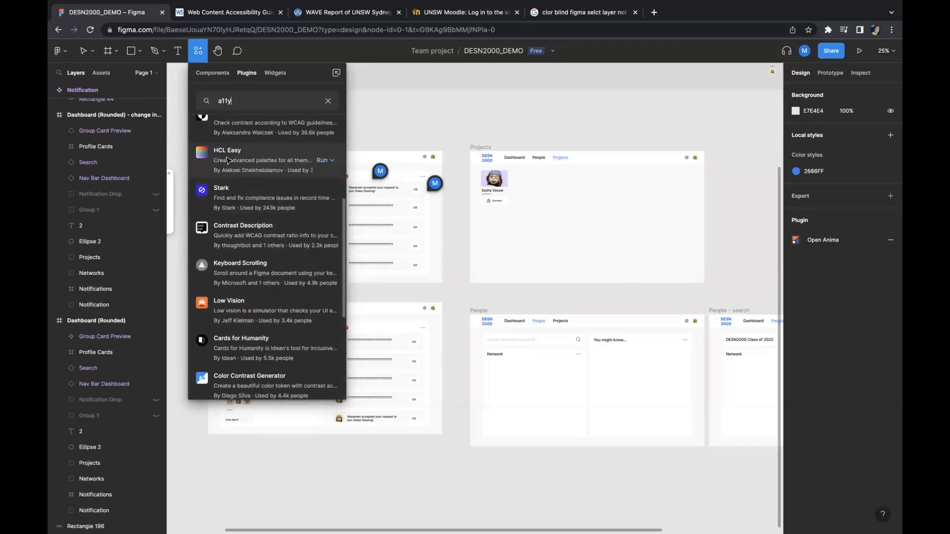
scroll(227, 161, up, 1)
scroll(218, 248, down, 4)
scroll(218, 249, left, 2)
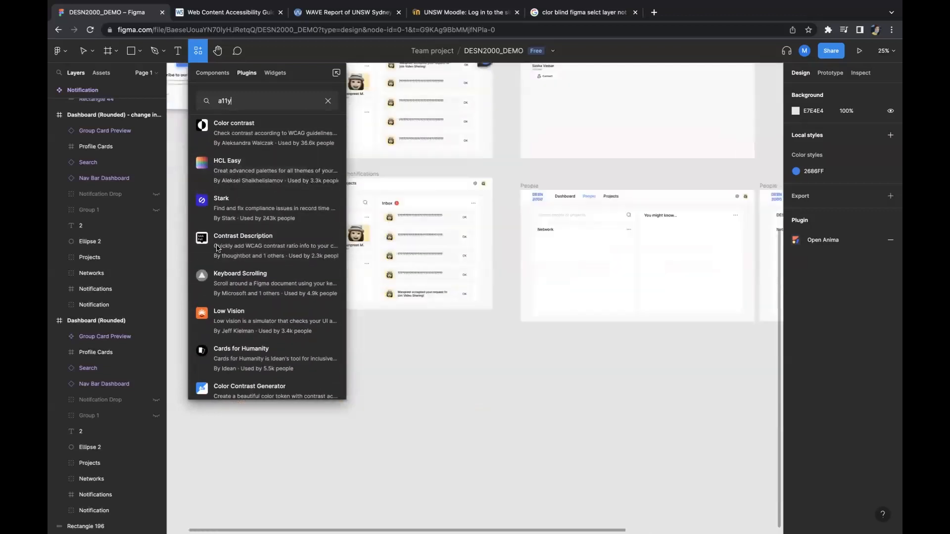
scroll(218, 248, down, 4)
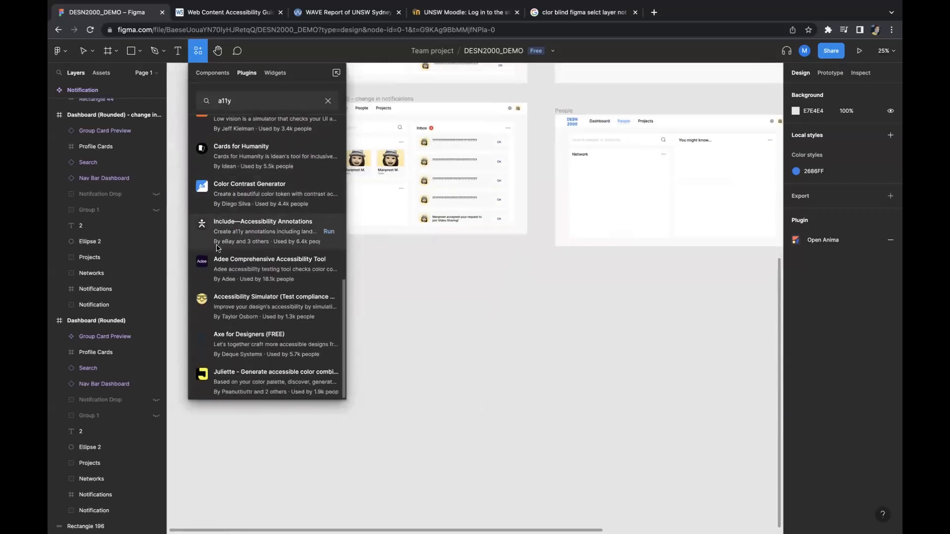
scroll(218, 248, up, 8)
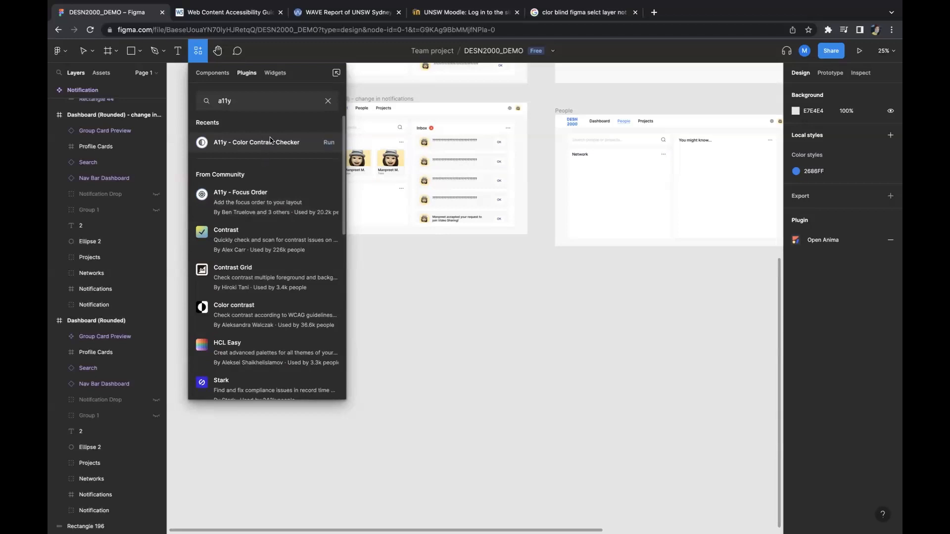
Step: Run the A11y - Color Contrast Checker on the Dashboard (Rounded) frame and examine the listed contrast ratios
click(329, 143)
scroll(456, 180, up, 10)
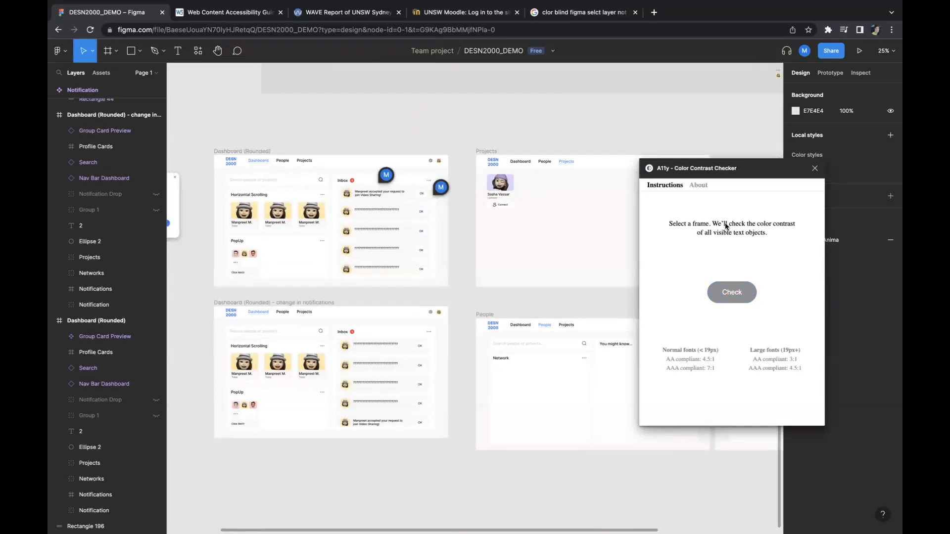
click(257, 151)
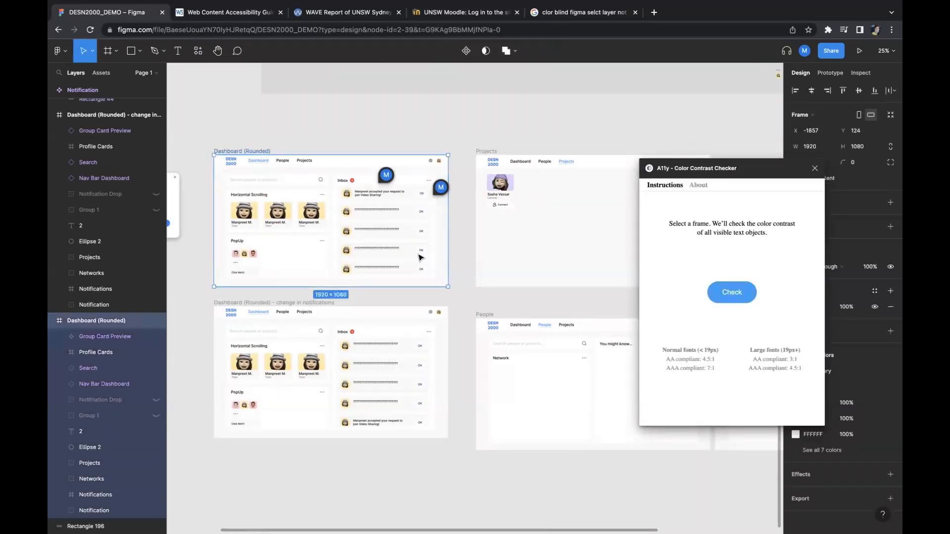
click(733, 301)
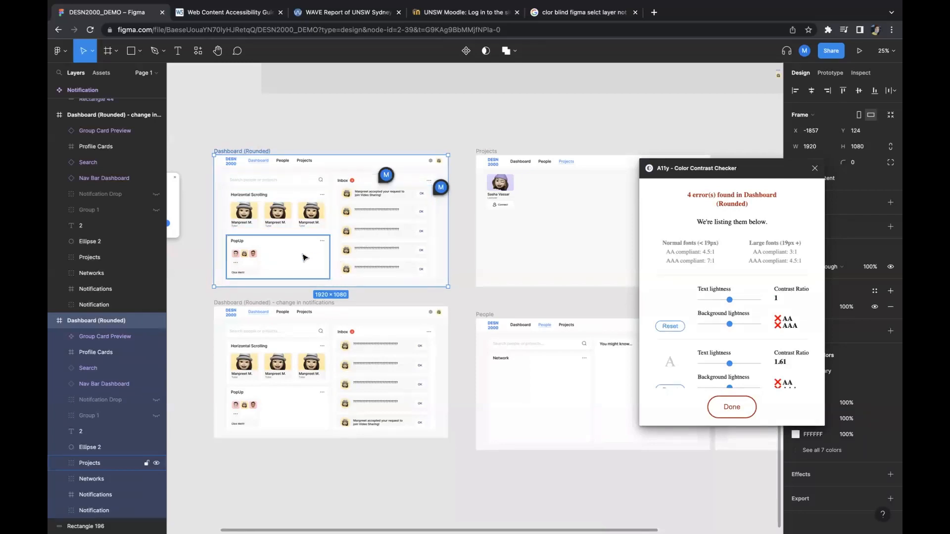
scroll(303, 257, up, 5)
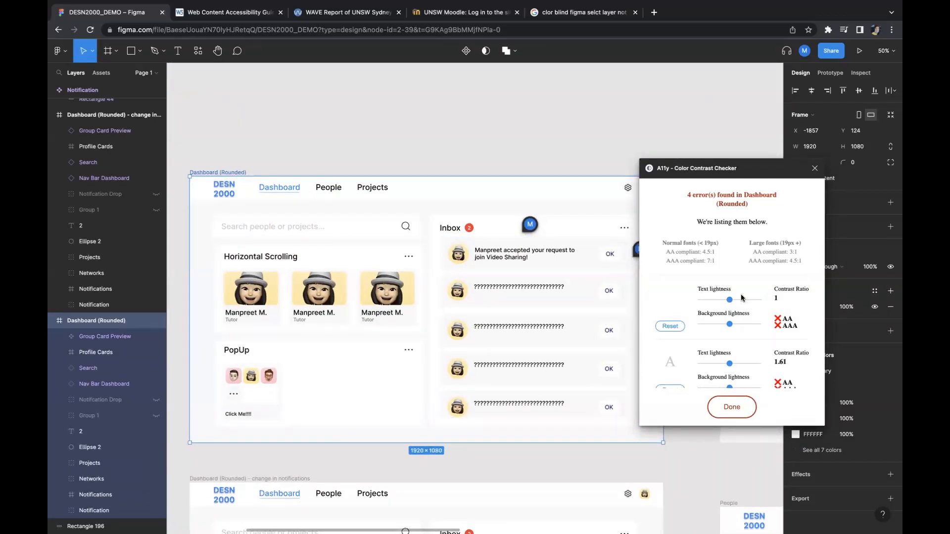
scroll(772, 287, down, 2)
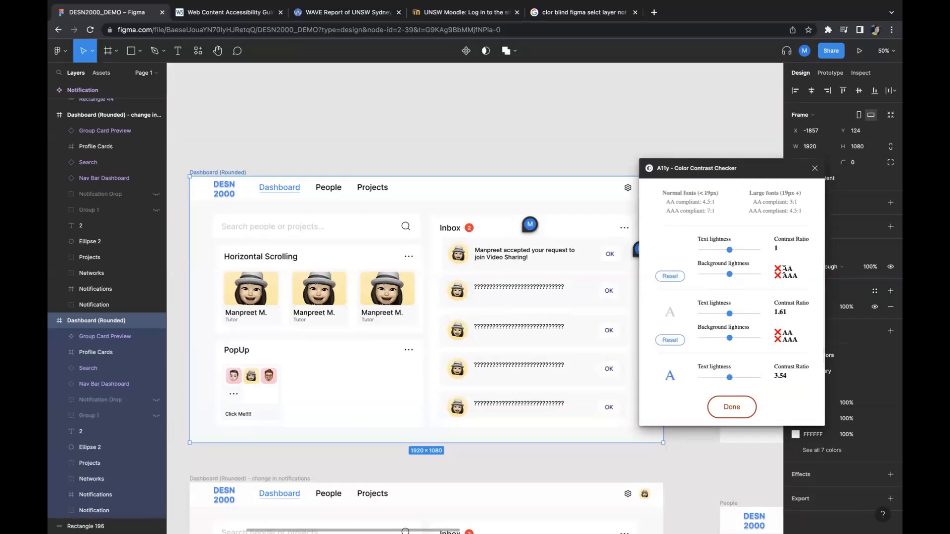
Step: Lower the background lightness of the first entry in the contrast checker to darken the Inbox panel, and close the checker
drag(783, 267, 799, 278)
click(786, 273)
scroll(781, 286, down, 3)
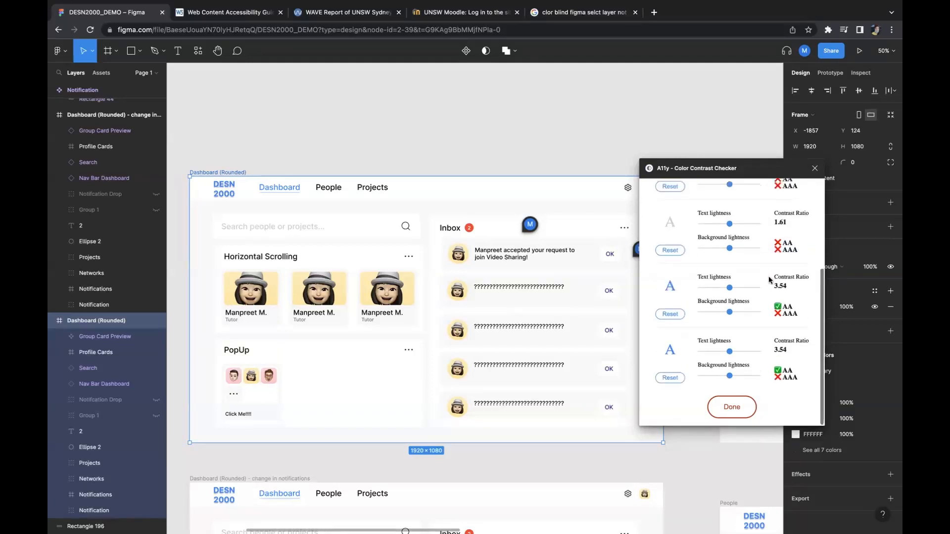
scroll(762, 309, up, 2)
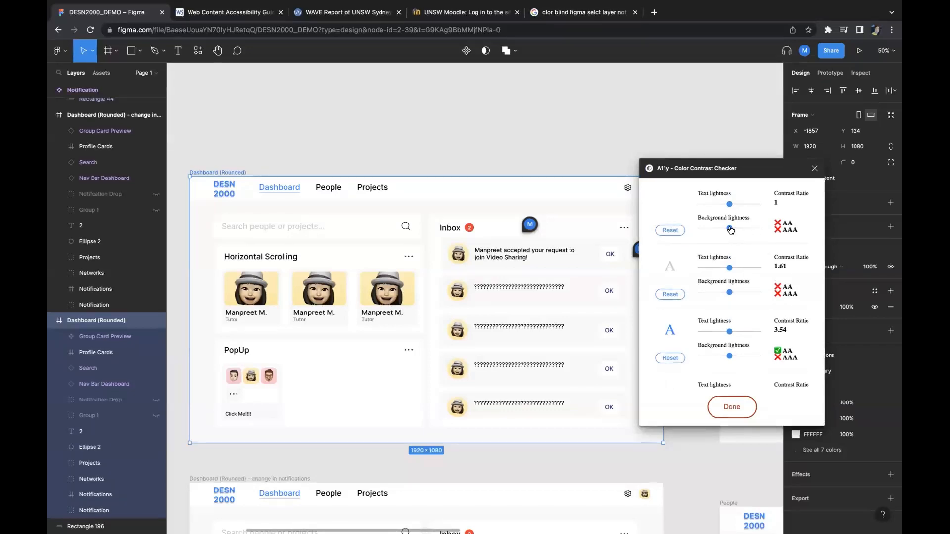
drag(730, 231, 714, 232)
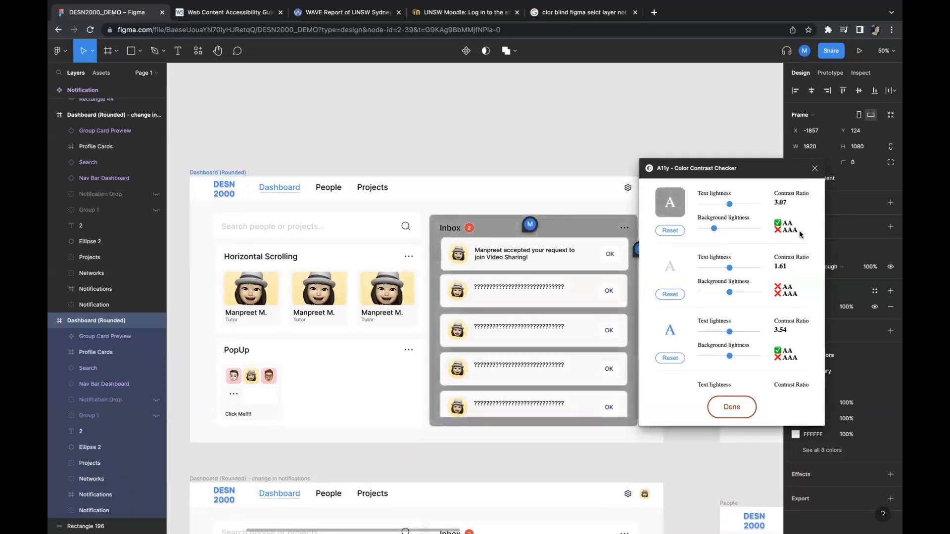
double_click(777, 223)
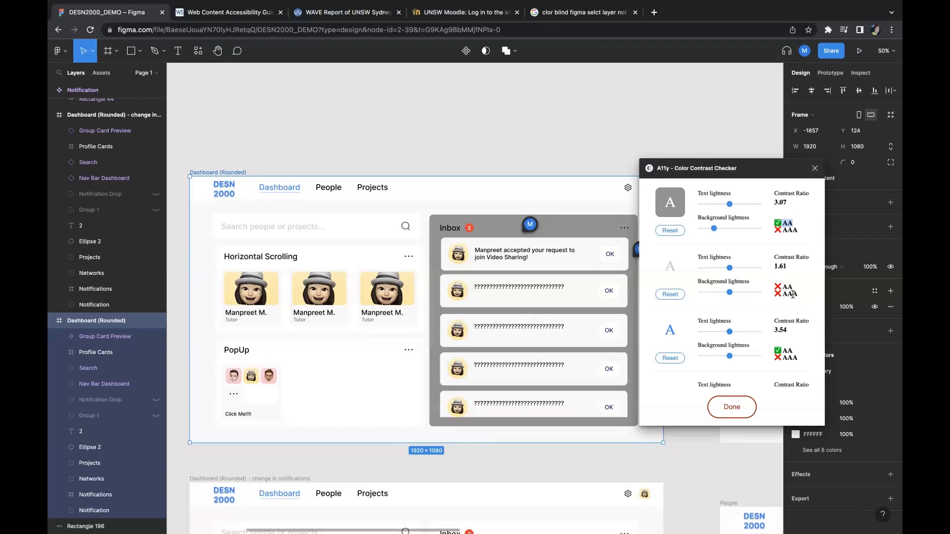
click(729, 414)
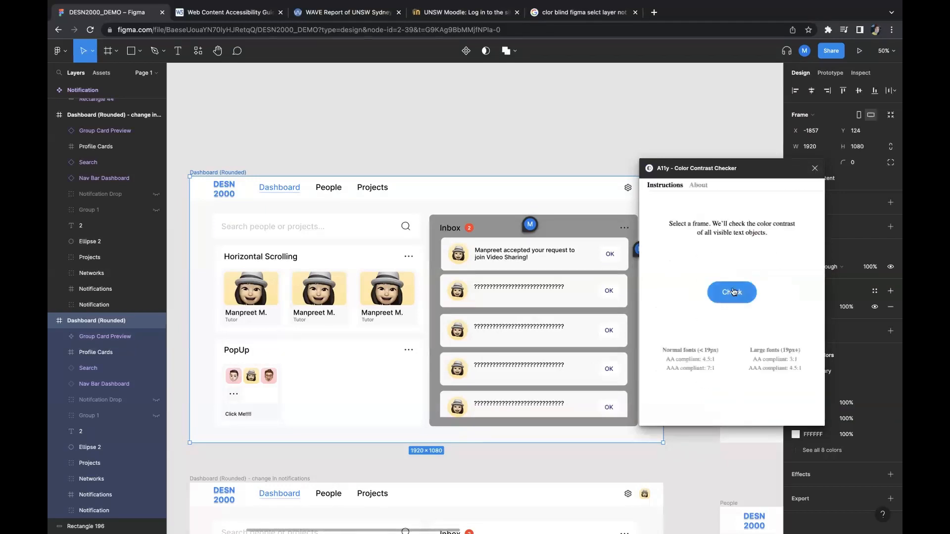
click(816, 169)
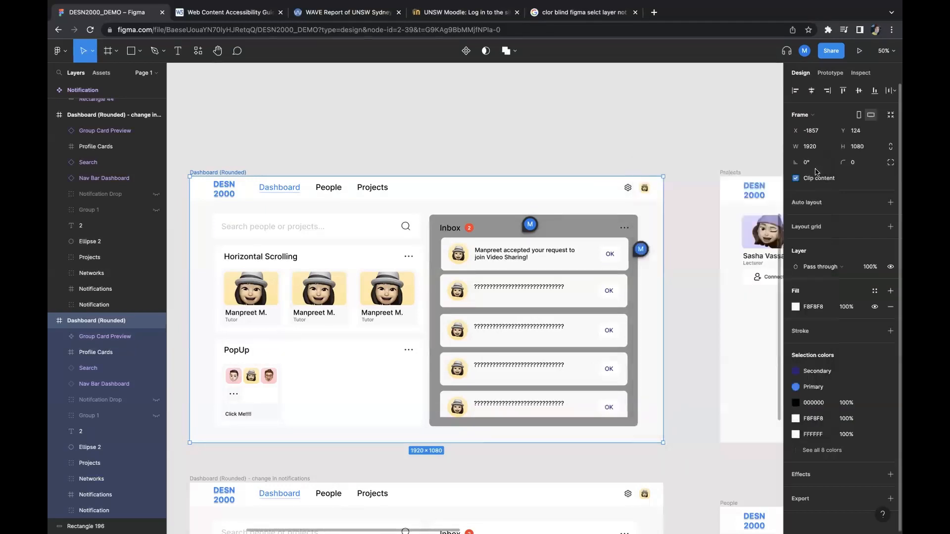
click(91, 50)
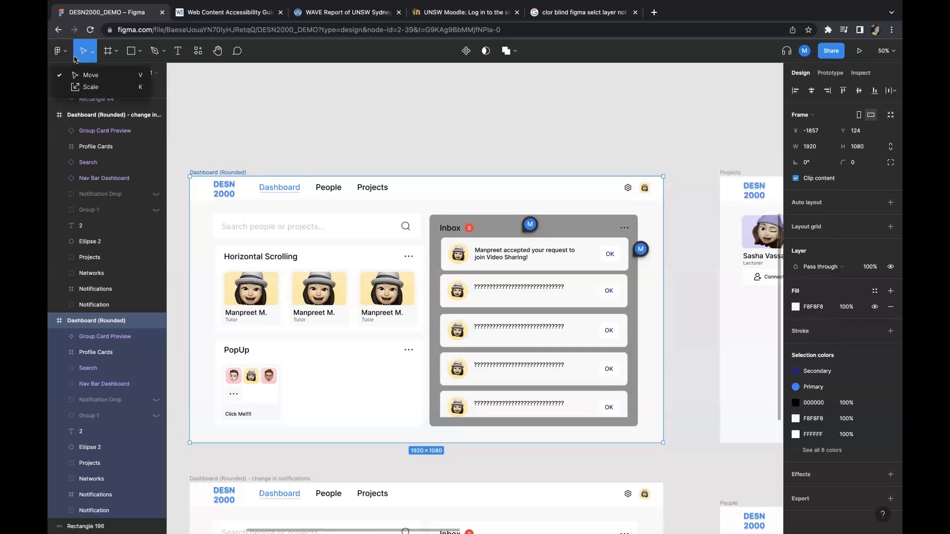
click(69, 55)
click(66, 55)
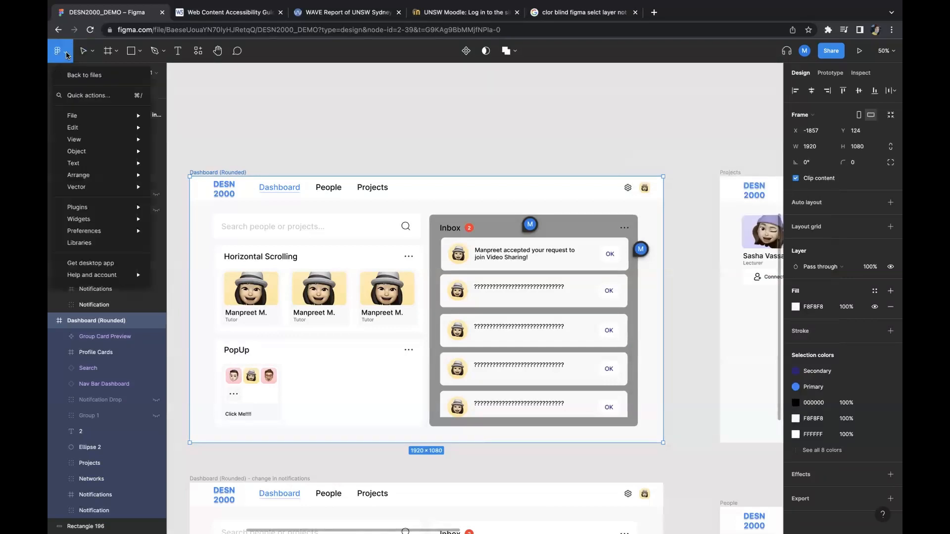
mouse_move(117, 208)
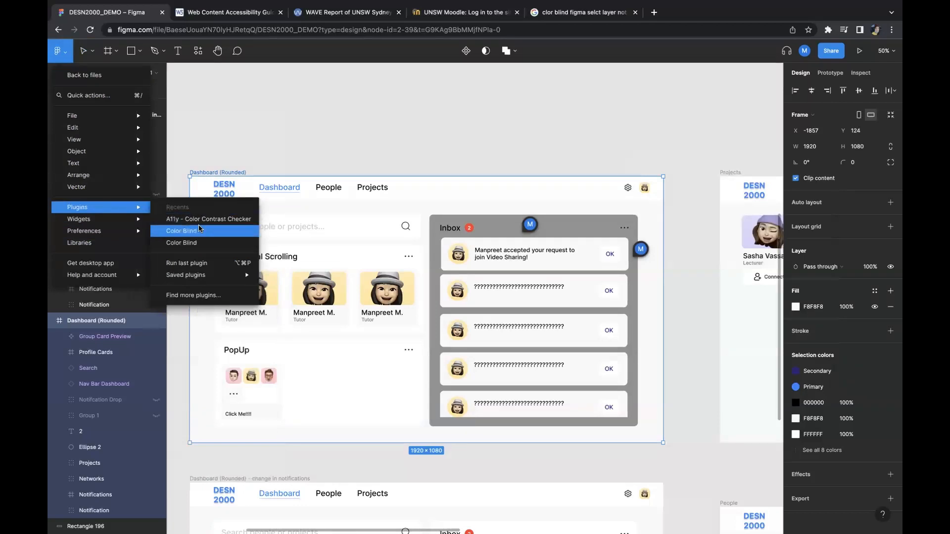
click(208, 296)
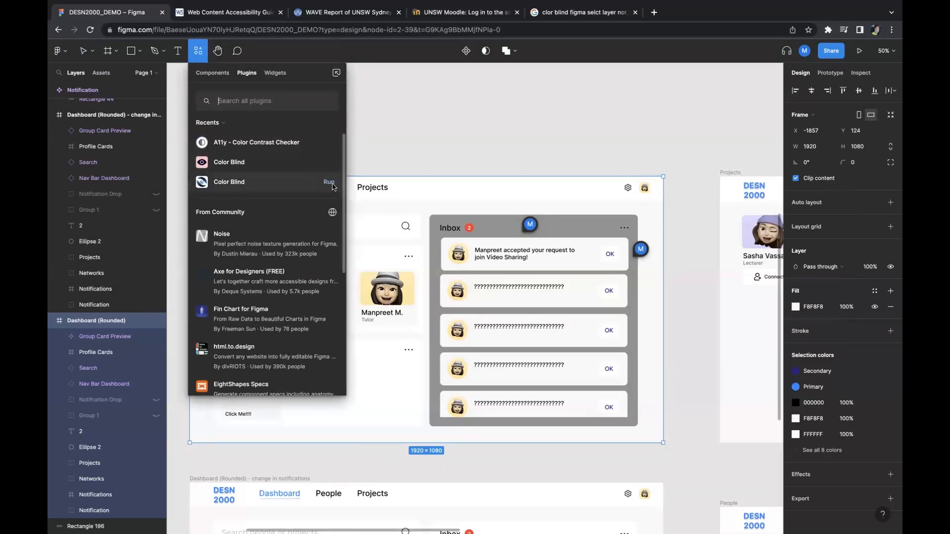
Step: Run the Color Blind plugin with the ColorBlind Simulator on the Projects frame
scroll(495, 178, right, 5)
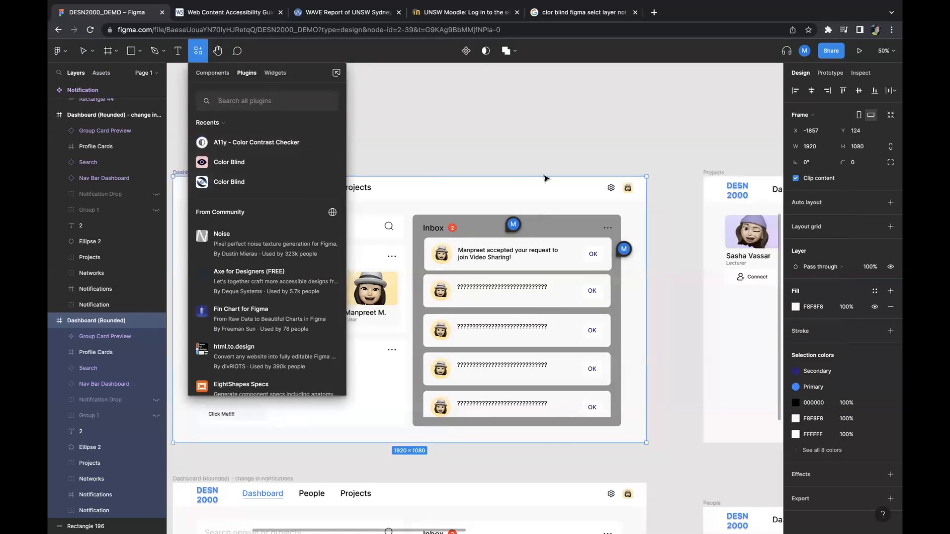
click(441, 164)
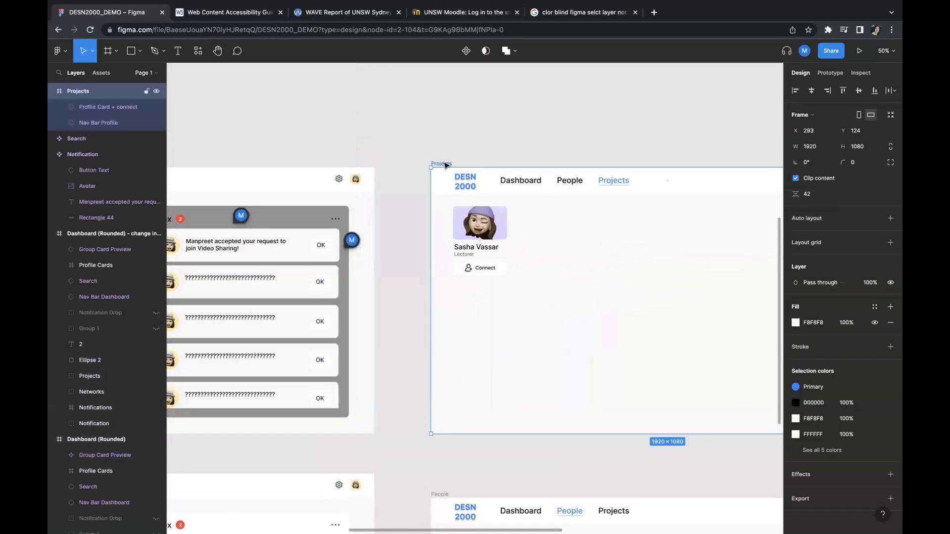
click(60, 50)
mouse_move(113, 213)
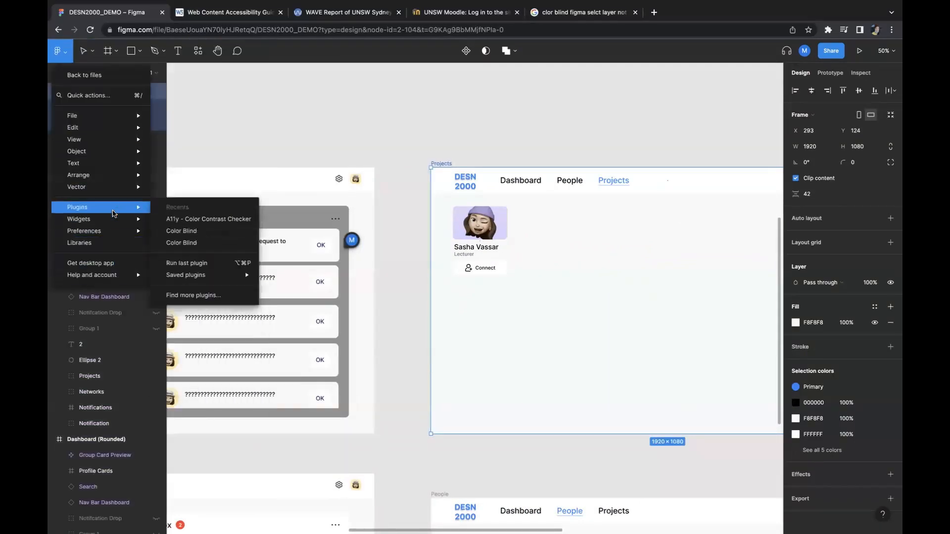
click(215, 295)
mouse_move(273, 180)
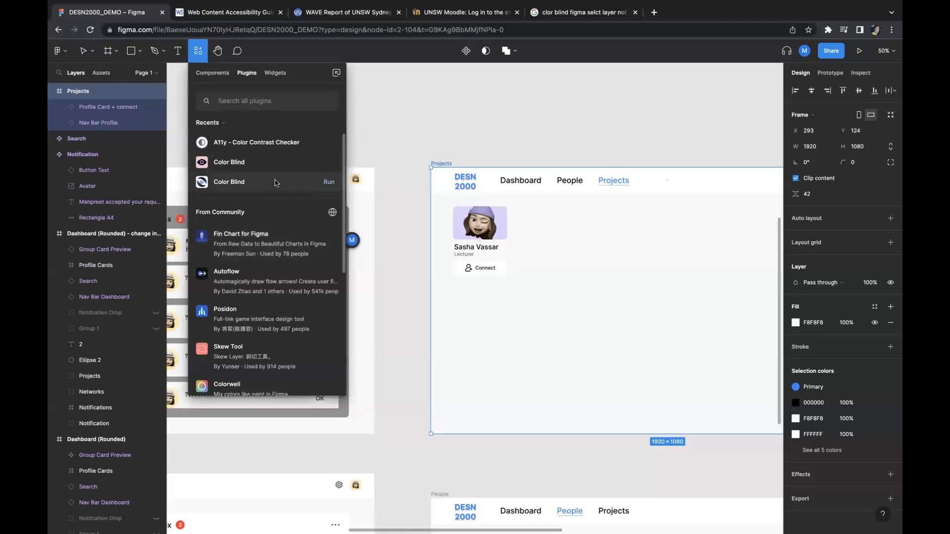
click(328, 183)
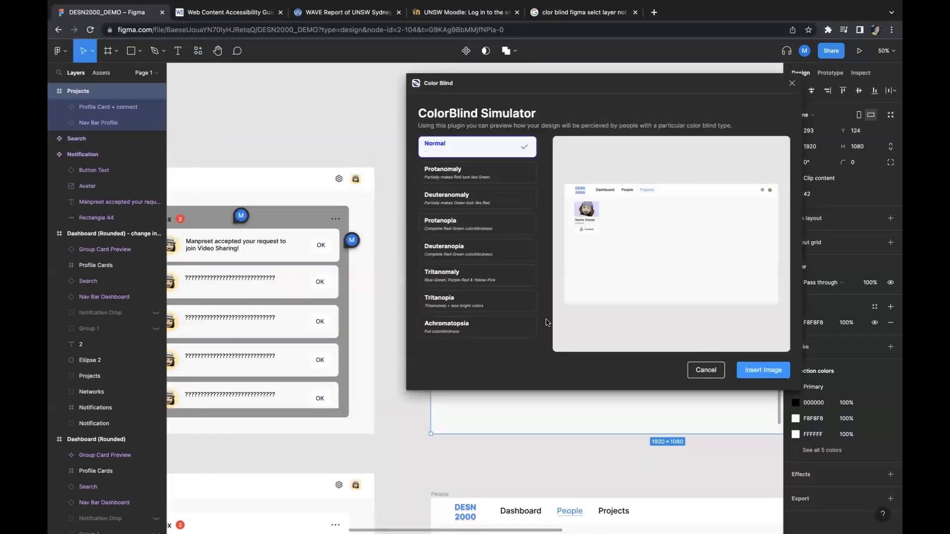
Step: Preview the Projects frame under Protanomaly, Deuteranomaly, Protanopia and Deuteranopia, and cancel the simulator without inserting an image
drag(543, 88, 523, 103)
click(475, 190)
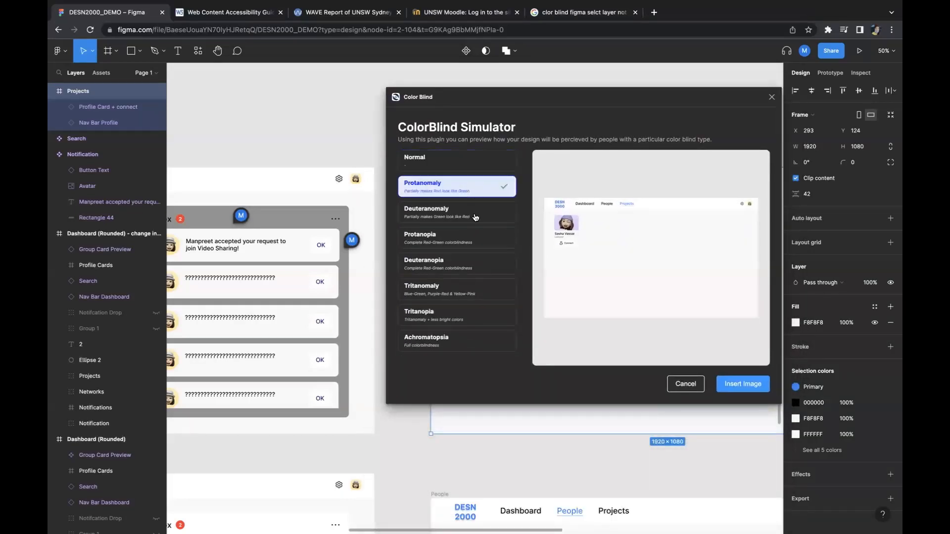
click(474, 224)
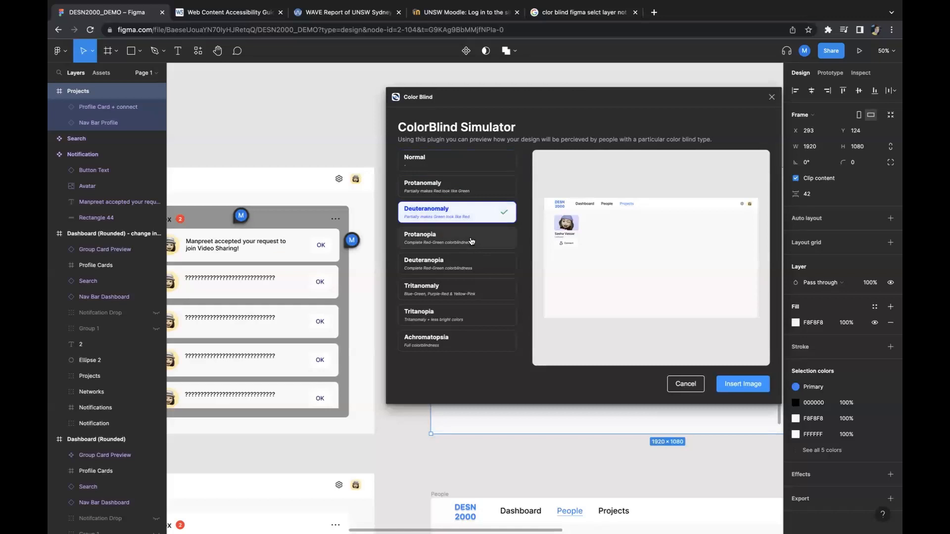
click(473, 240)
click(472, 267)
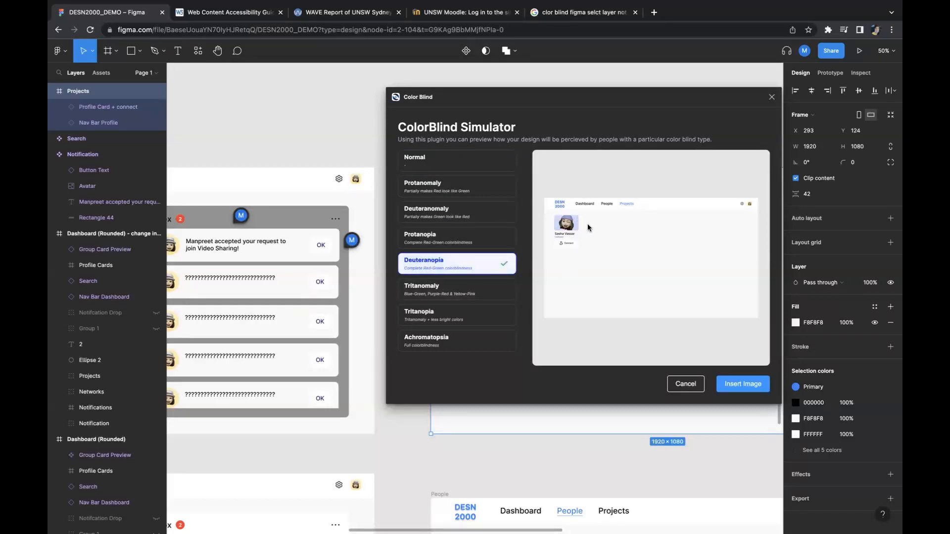
click(686, 384)
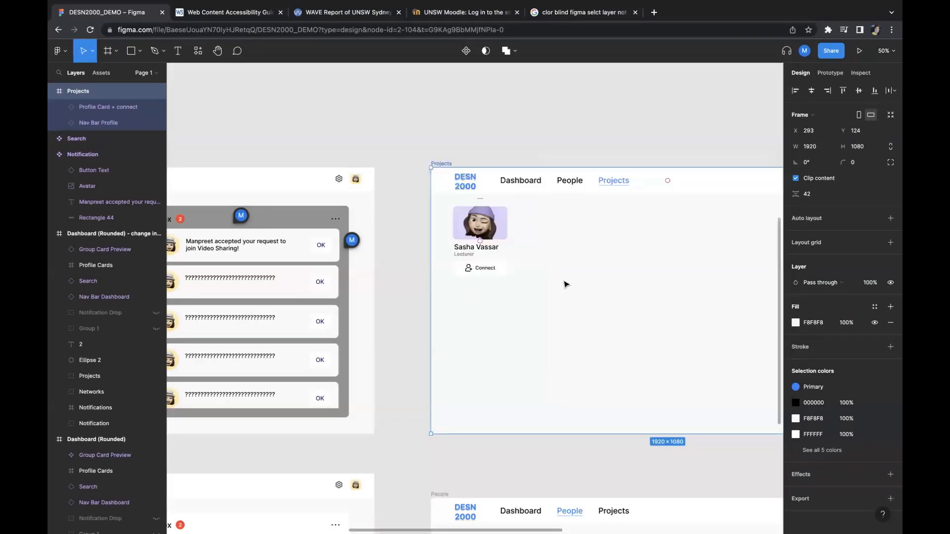
Step: Run the ColorBlind Simulator on only the Profile Card + connect component in the Projects frame
click(497, 253)
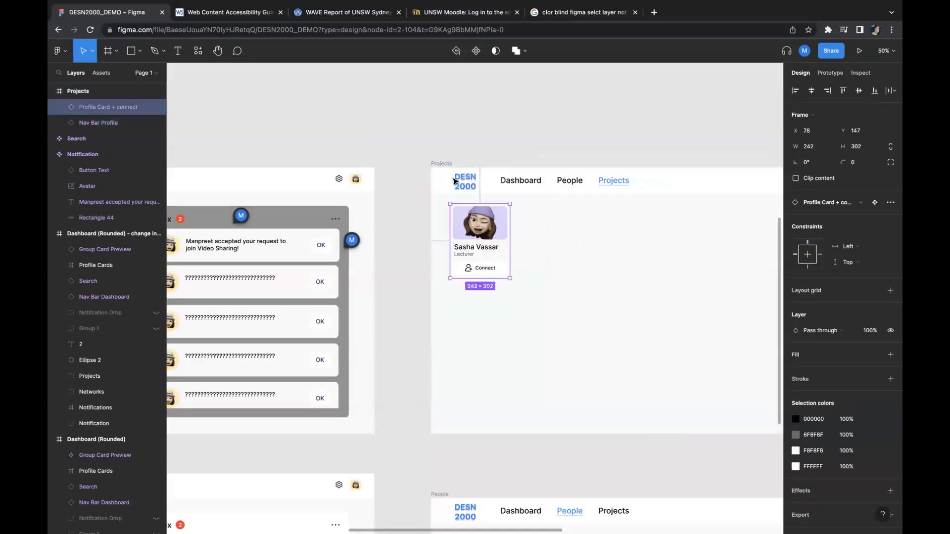
click(60, 51)
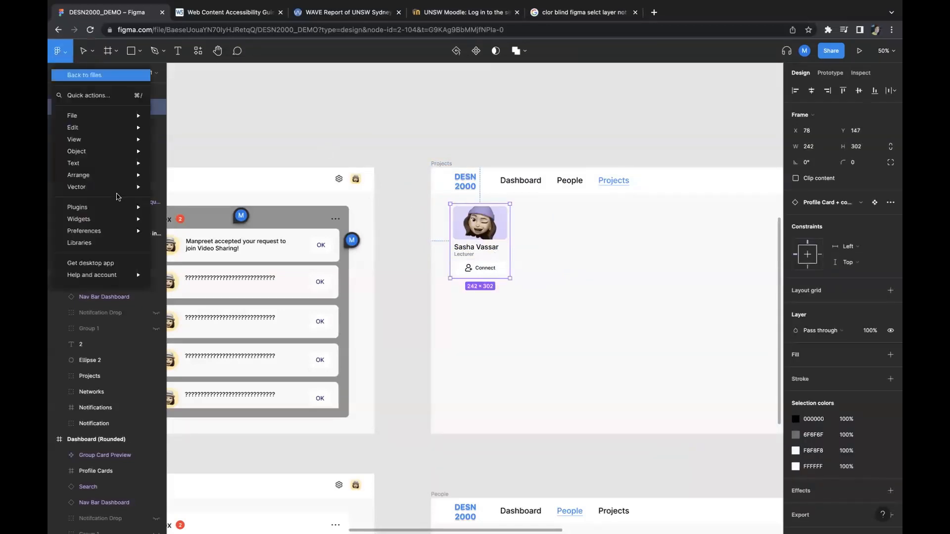
mouse_move(99, 207)
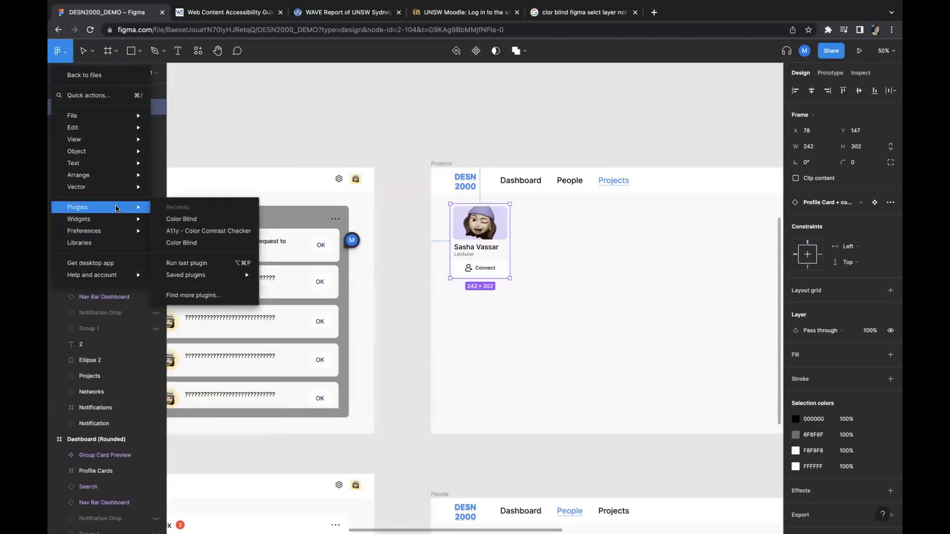
click(250, 219)
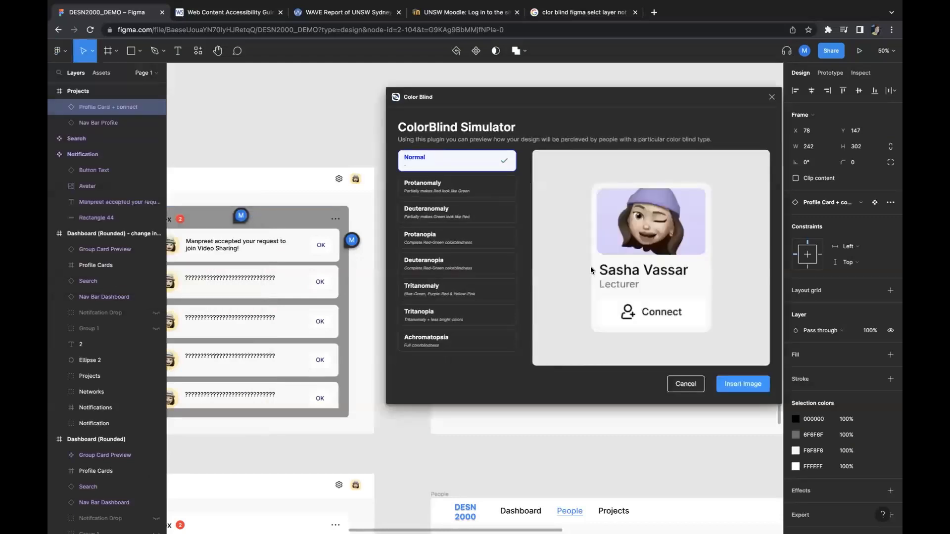
Step: Preview the profile card under Protanomaly, Deuteranomaly, Protanopia, Deuteranopia, Tritanomaly and Tritanopia
click(476, 197)
click(477, 218)
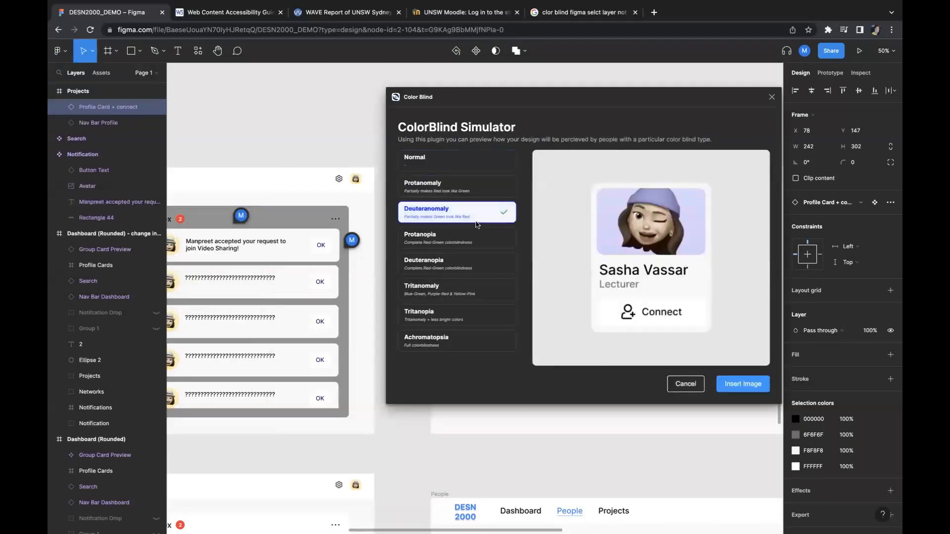
click(457, 241)
click(455, 265)
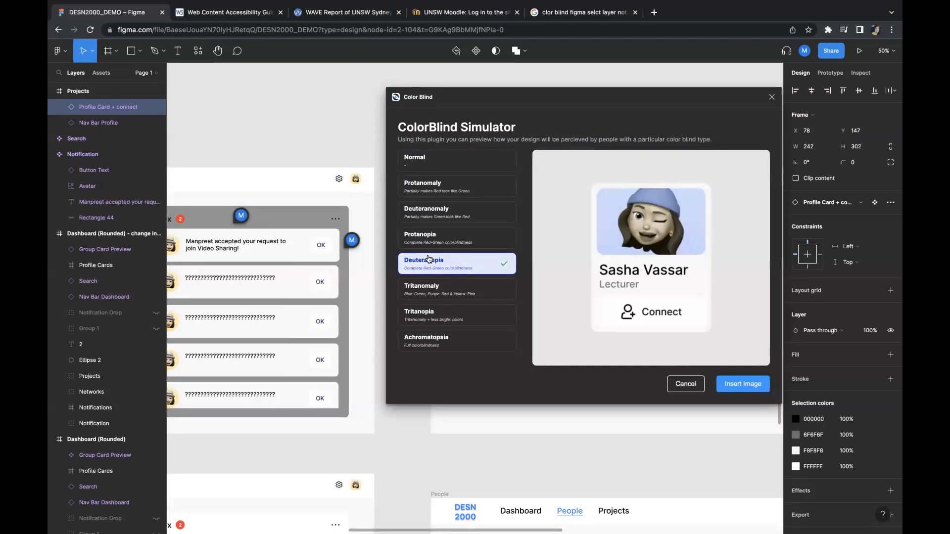
click(450, 295)
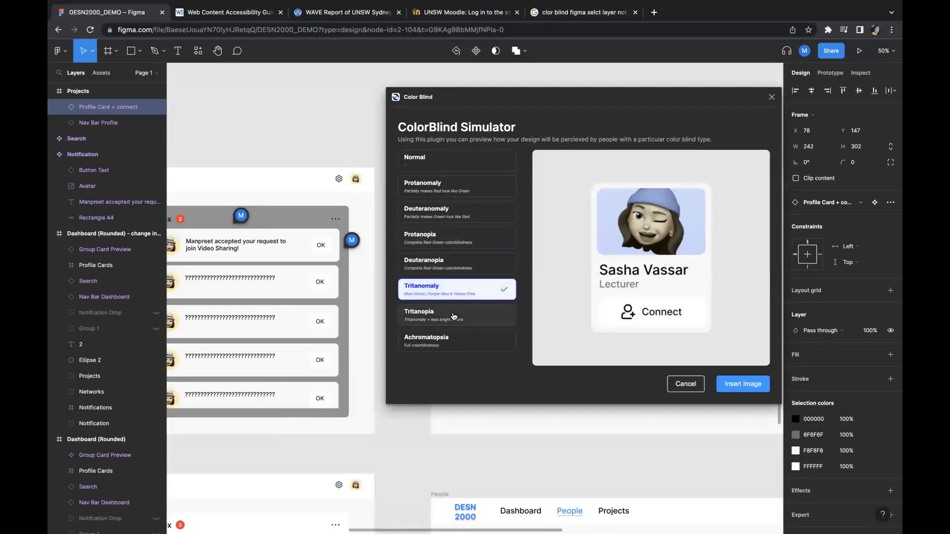
click(451, 316)
Step: Insert the Achromatopsia version of the profile card as an image, place it above the Projects frame and close the simulator
click(459, 344)
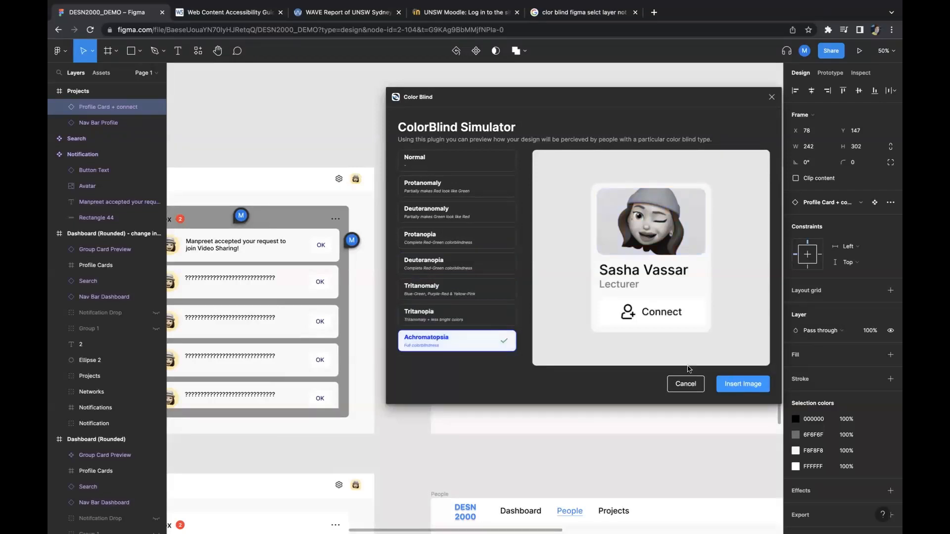
click(742, 385)
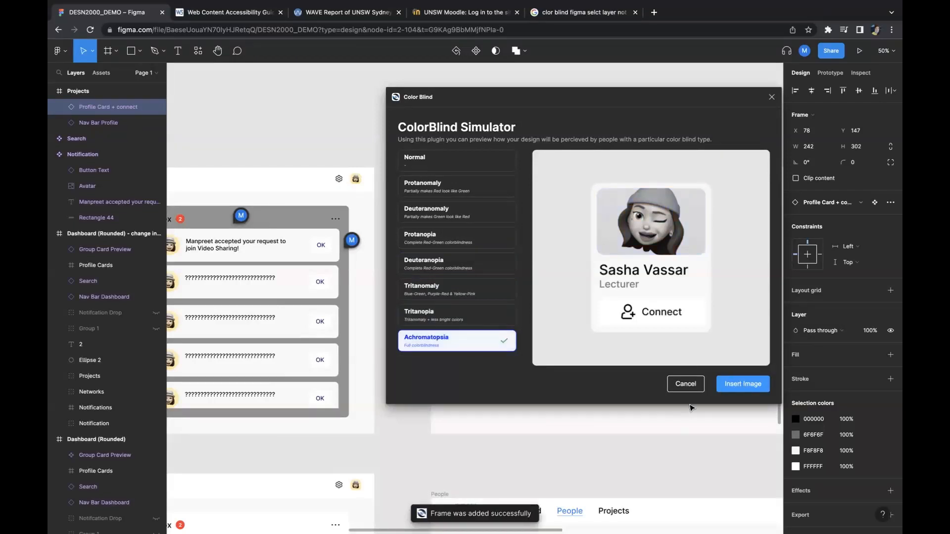
drag(649, 102, 404, 399)
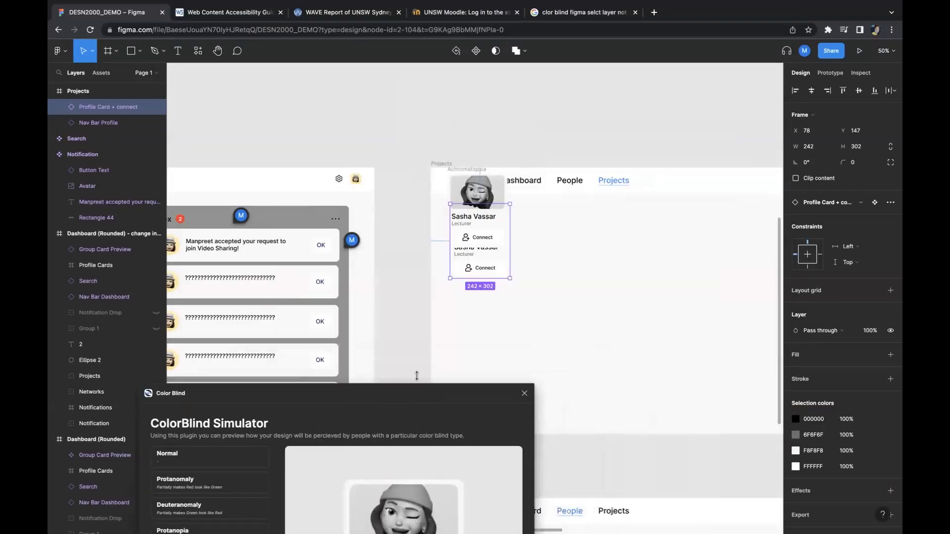
drag(490, 207, 546, 98)
double_click(546, 98)
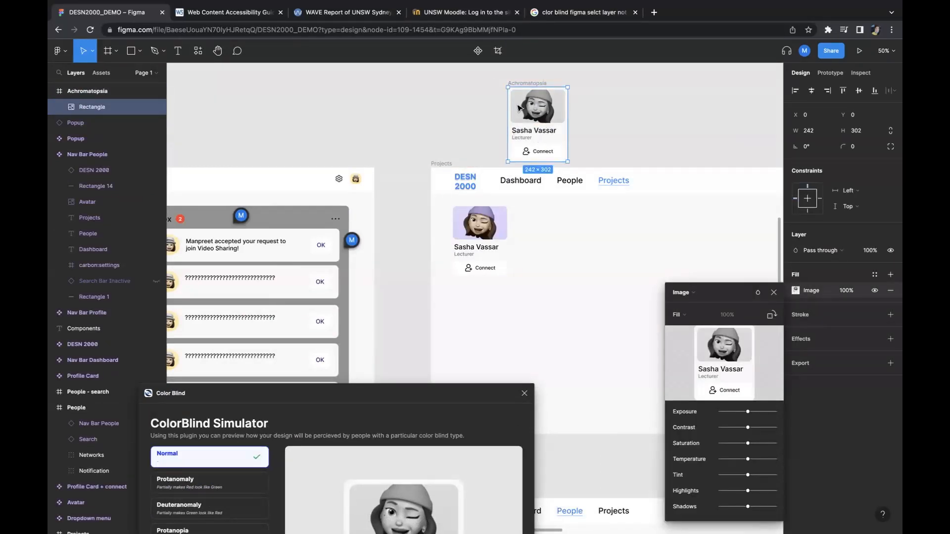
click(774, 293)
click(524, 393)
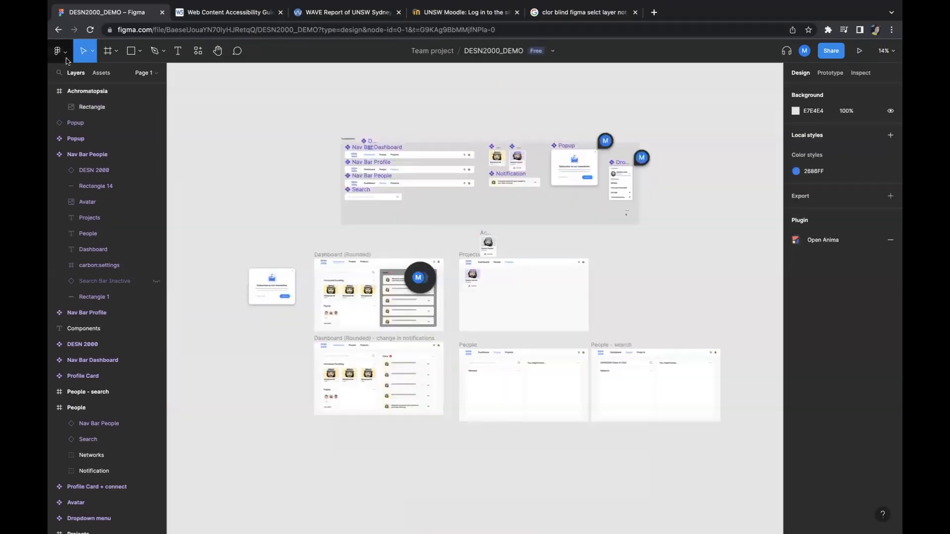
click(66, 58)
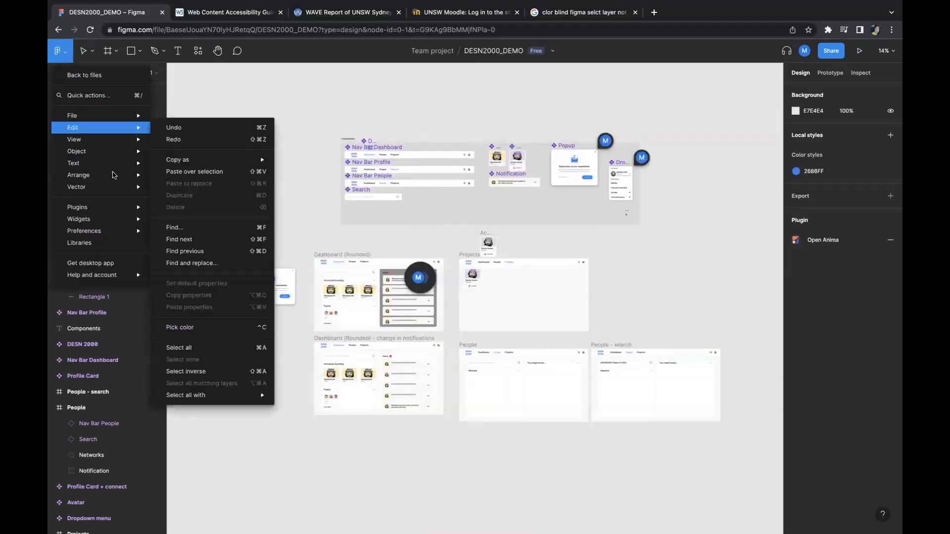
mouse_move(105, 213)
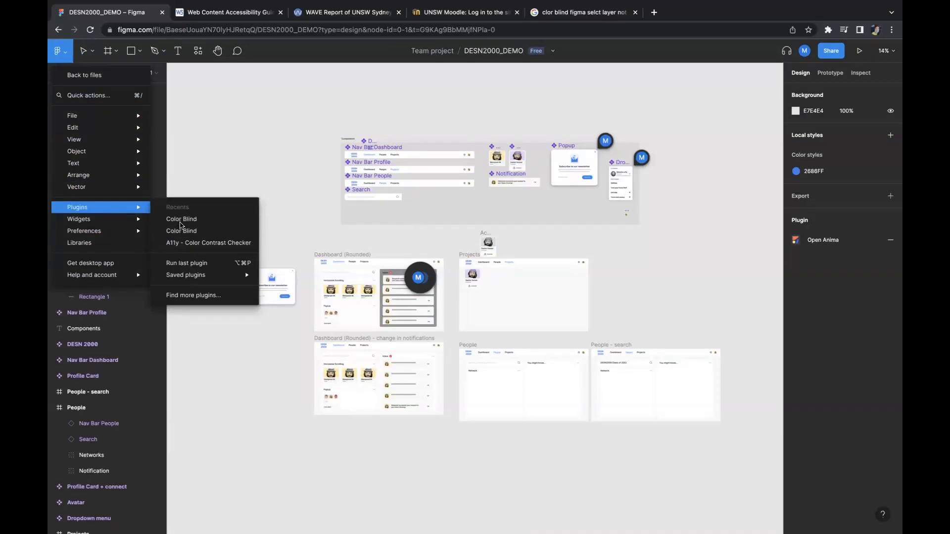
click(196, 295)
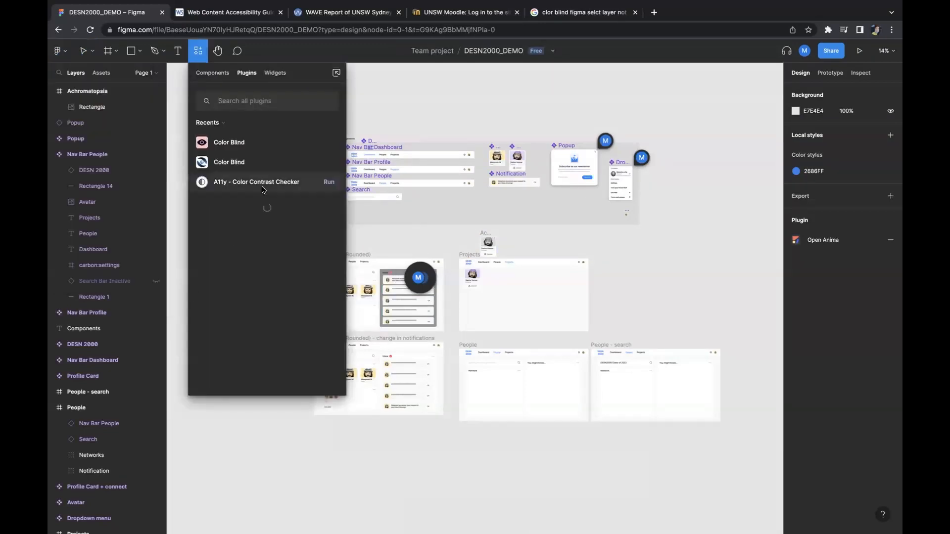
click(323, 142)
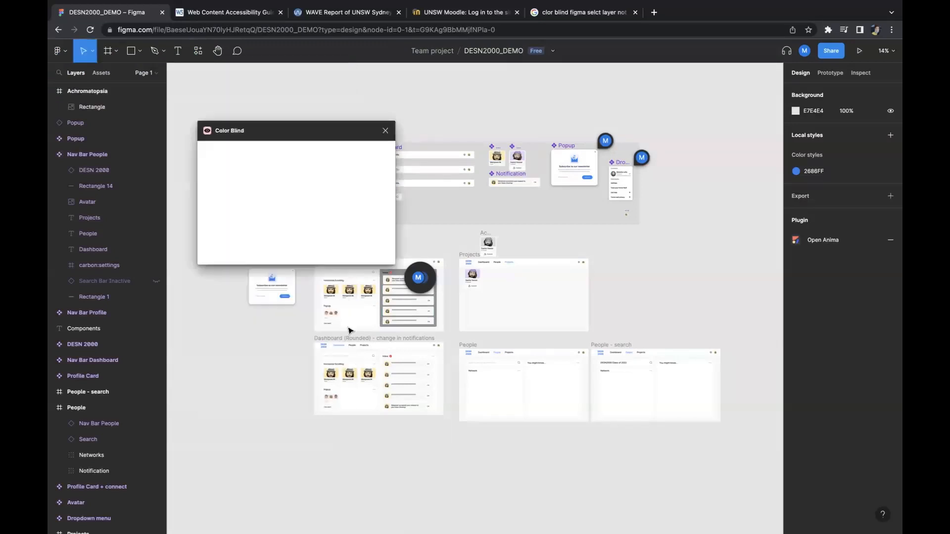
Step: Run the Color Blind plugin with the "Dashboard (Rounded) - change in notifications" frame selected
click(336, 340)
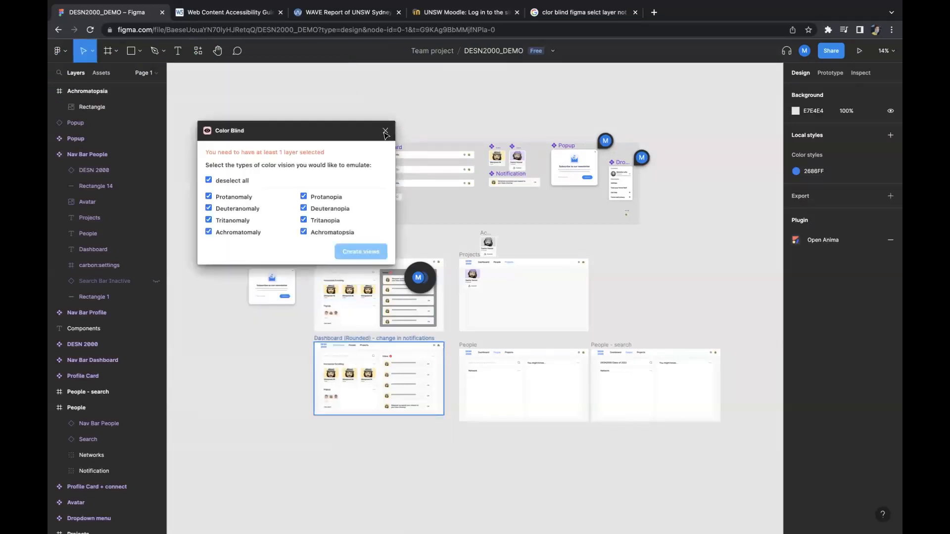
click(385, 130)
click(60, 51)
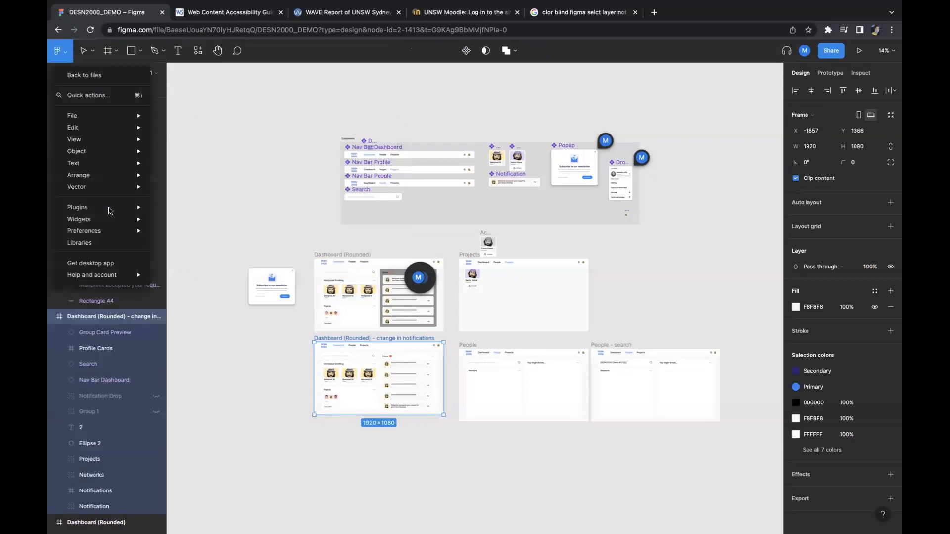
mouse_move(100, 208)
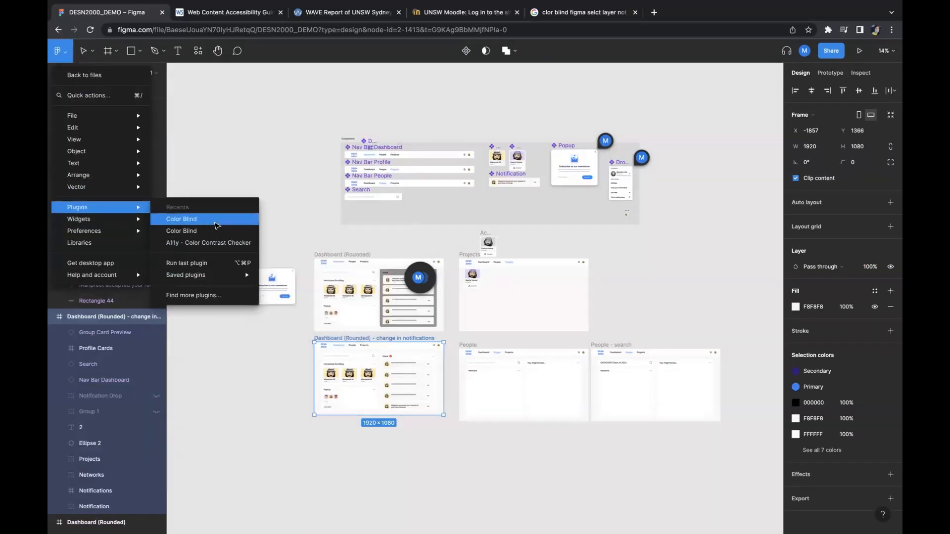
click(215, 220)
drag(362, 123, 405, 106)
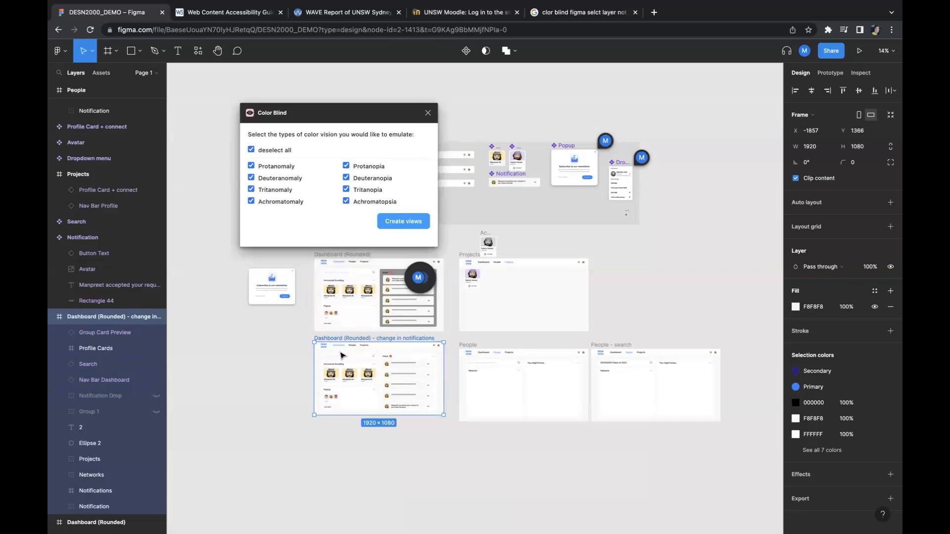
Step: Move the selected dashboard frame into the empty canvas area below the other frames and create views for all eight color vision types
drag(342, 355, 318, 460)
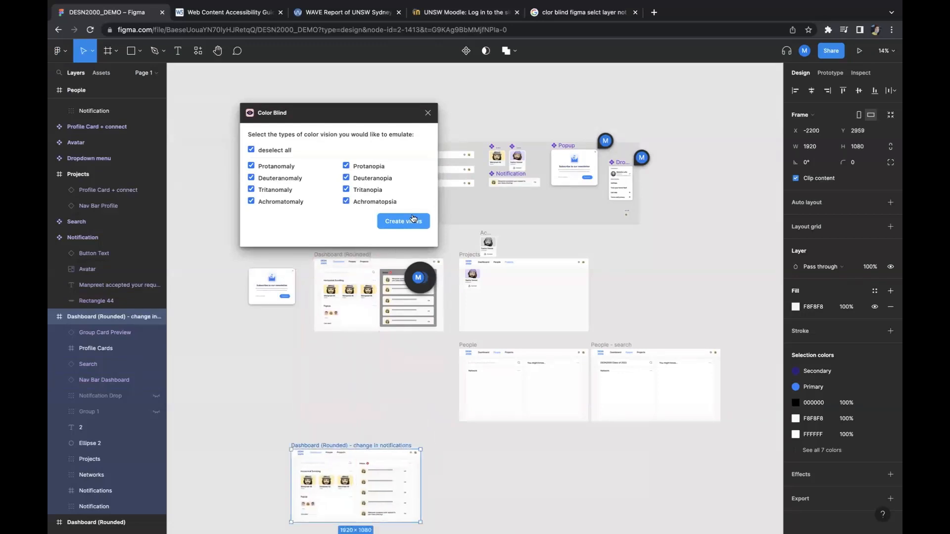
scroll(412, 223, down, 4)
click(412, 223)
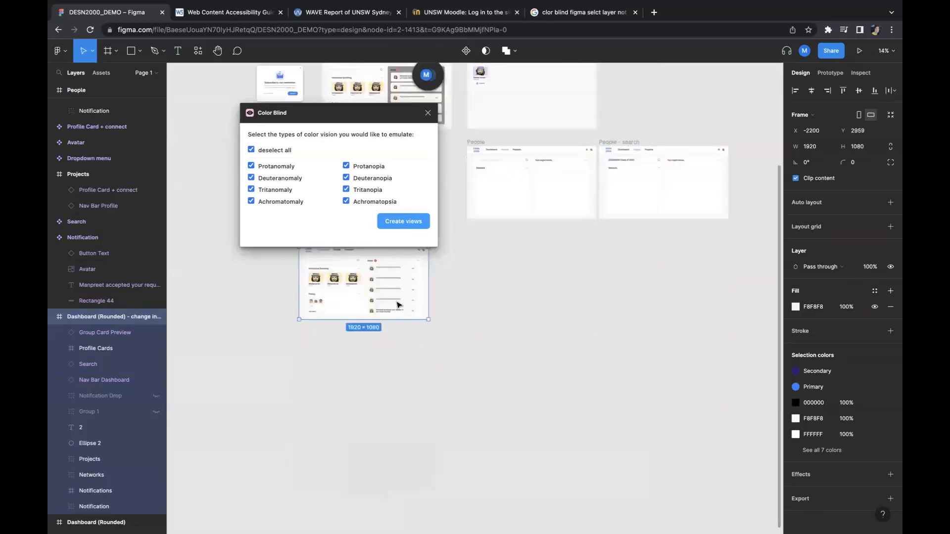
Step: Look over the row of generated color vision copies and inspect the profile cards and PopUp section in the Tritanopia vision copy
scroll(480, 313, right, 3)
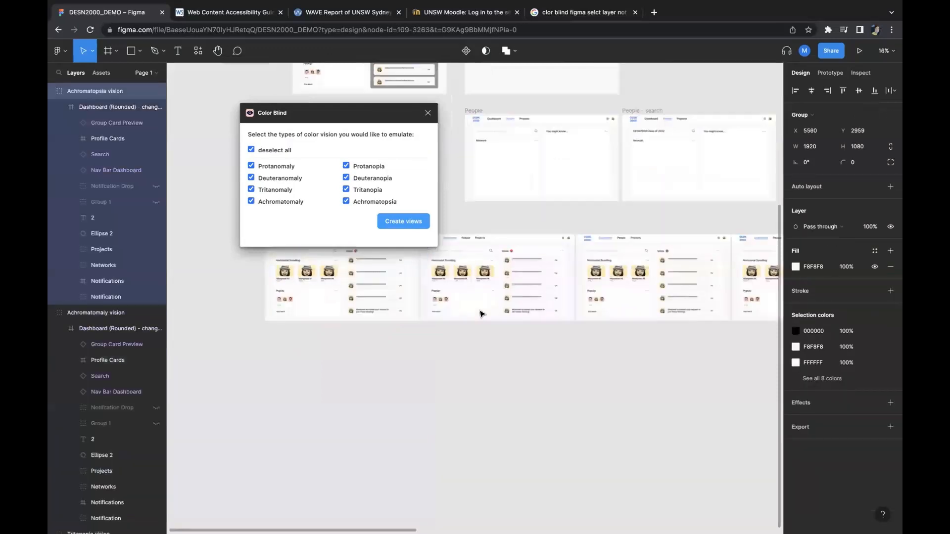
scroll(480, 314, left, 5)
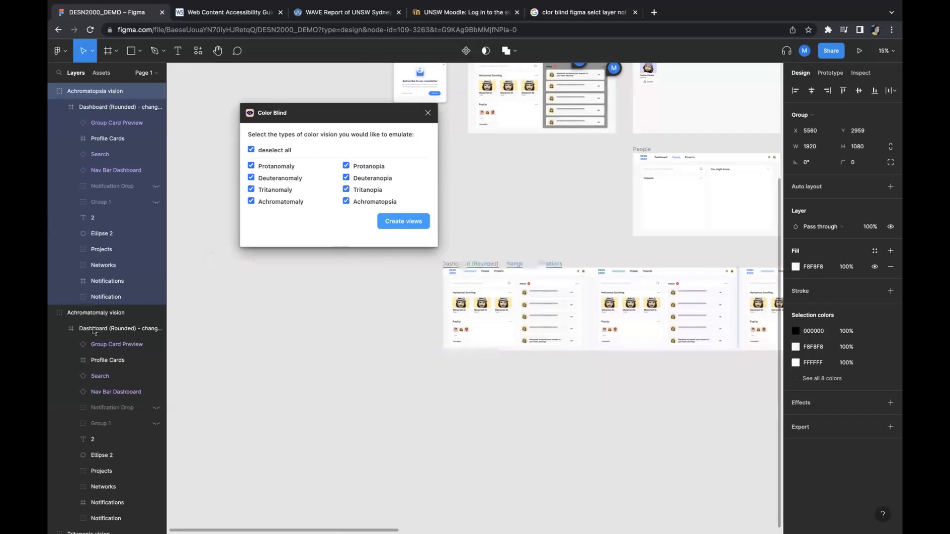
scroll(106, 416, down, 4)
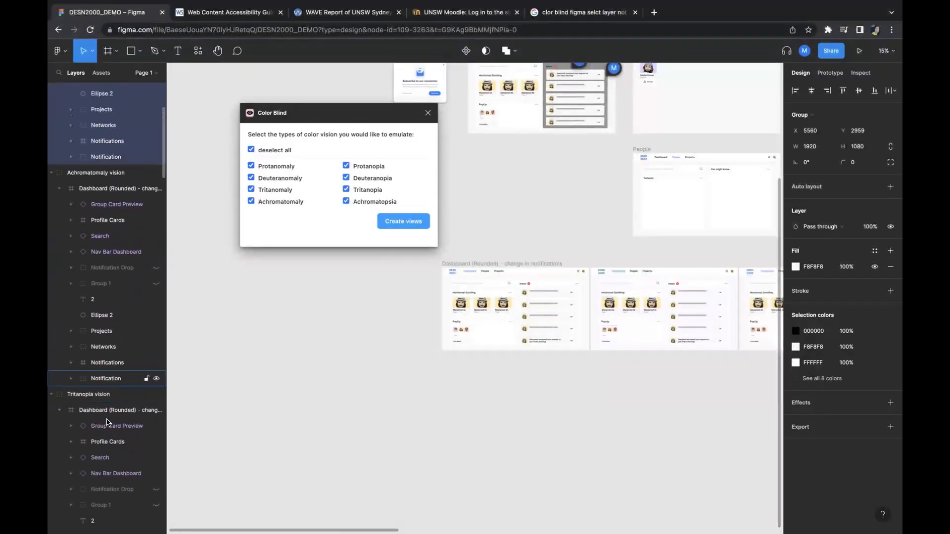
click(486, 285)
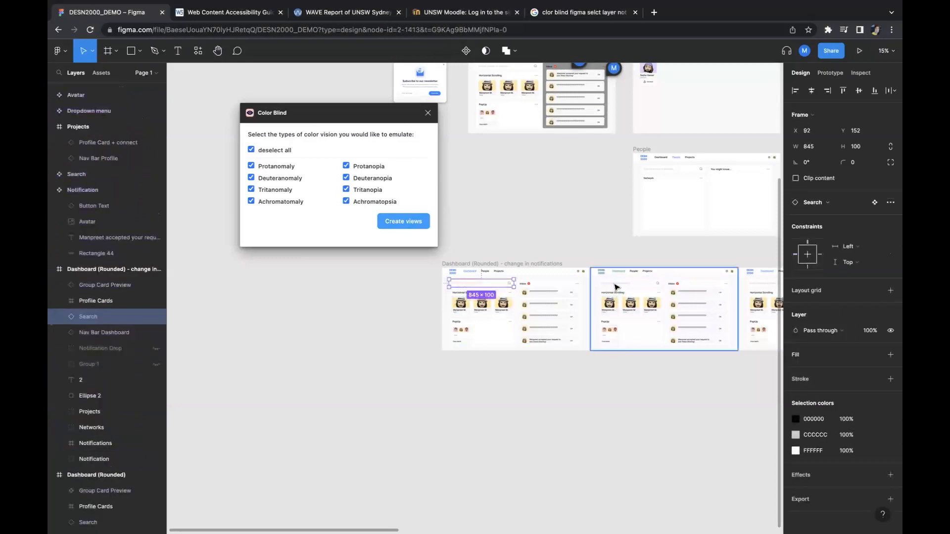
click(622, 294)
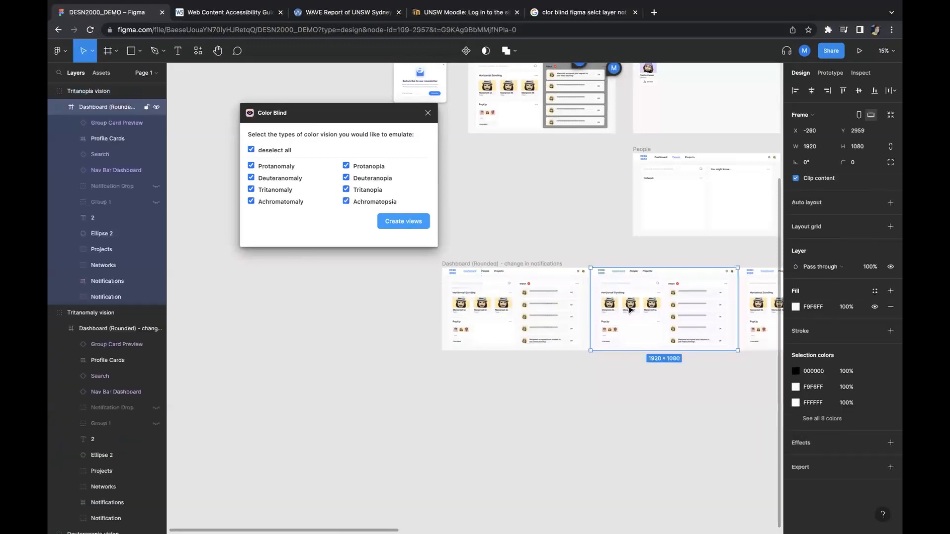
click(630, 309)
click(609, 331)
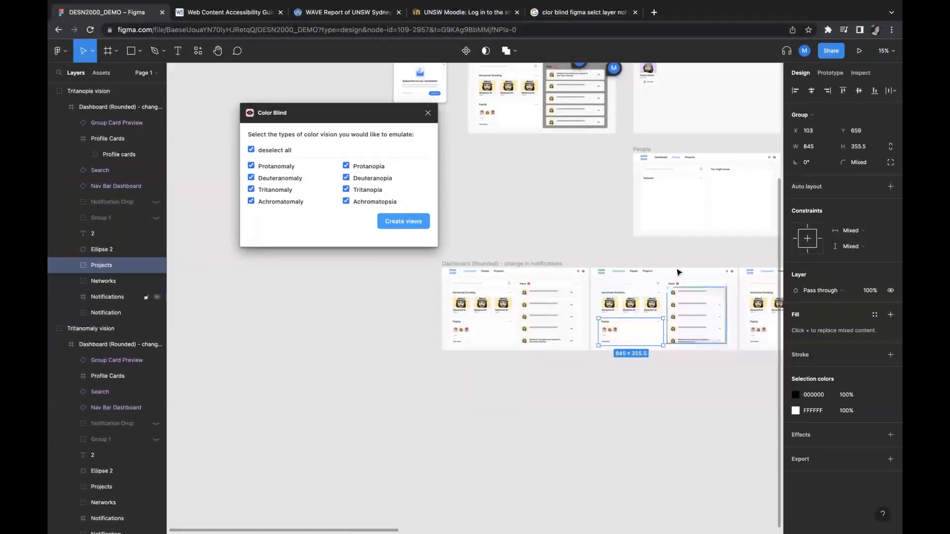
Step: Compare the original dashboard with the Tritanopia vision copy up close and expand Group 1 and Notification Drop under Tritanomaly vision
scroll(678, 272, up, 5)
scroll(659, 273, right, 2)
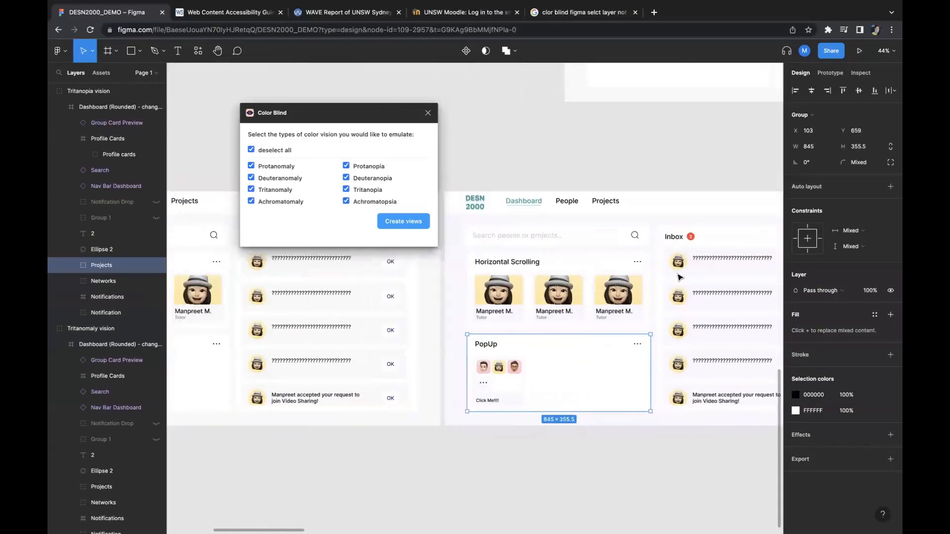
scroll(405, 307, down, 3)
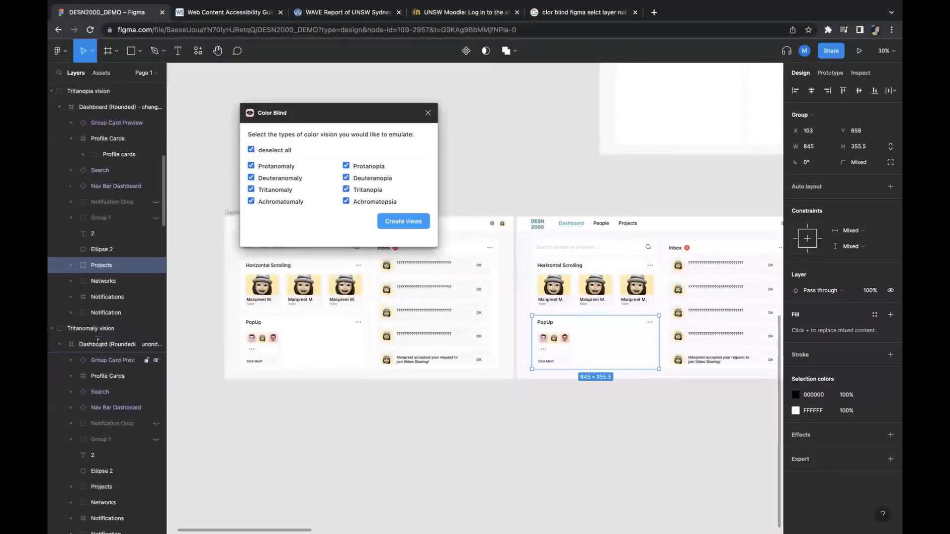
scroll(71, 410, down, 1)
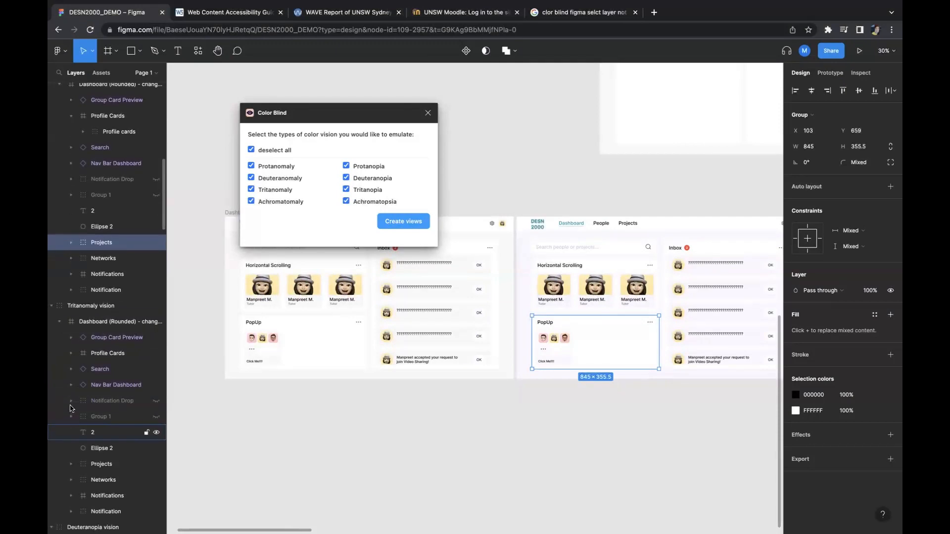
click(71, 416)
click(71, 401)
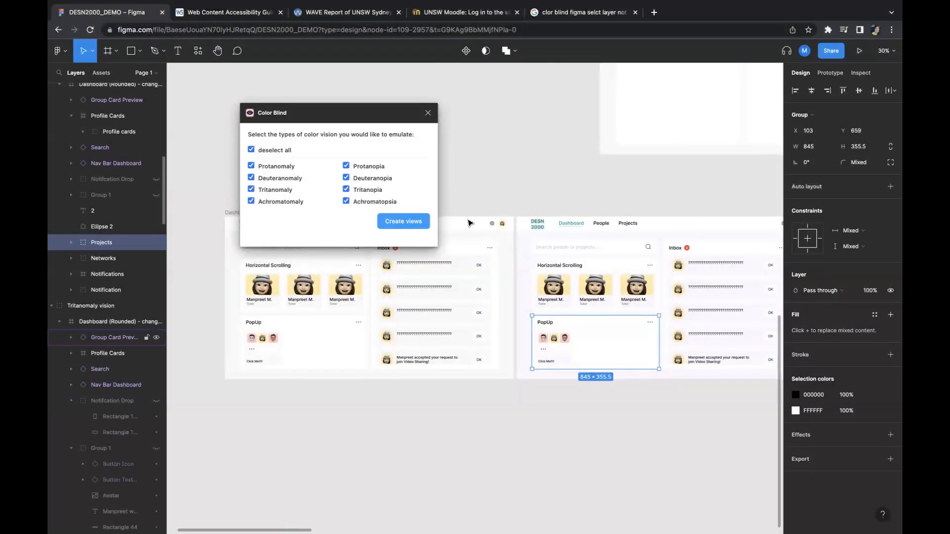
scroll(479, 220, up, 10)
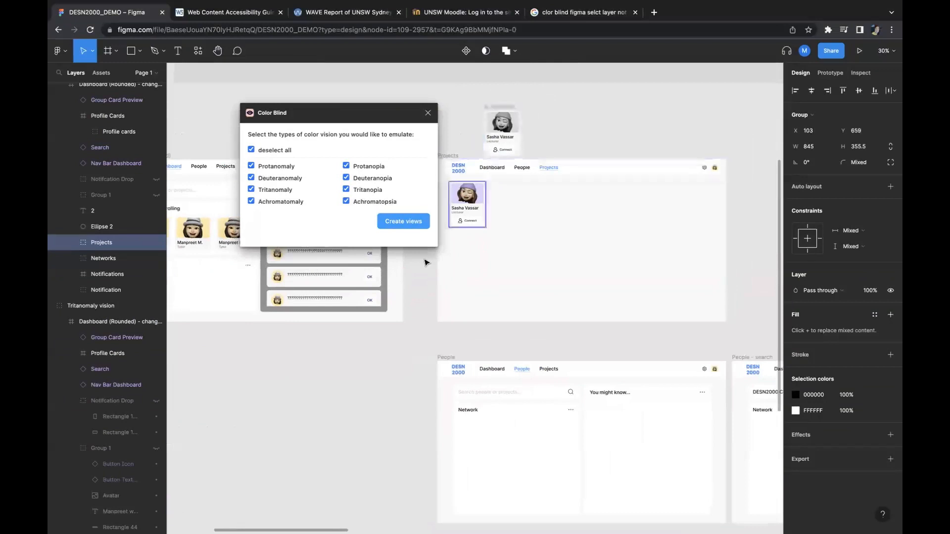
scroll(427, 263, down, 10)
scroll(425, 262, left, 5)
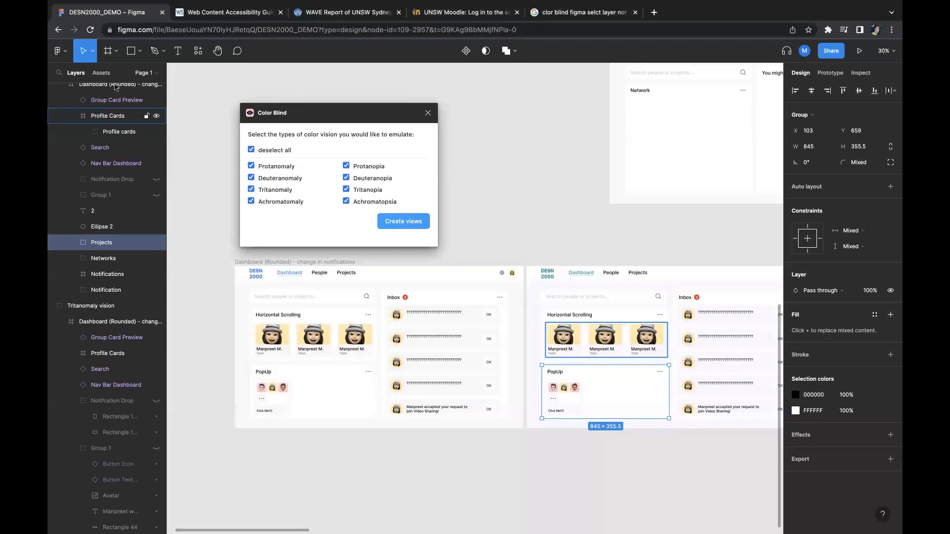
click(61, 51)
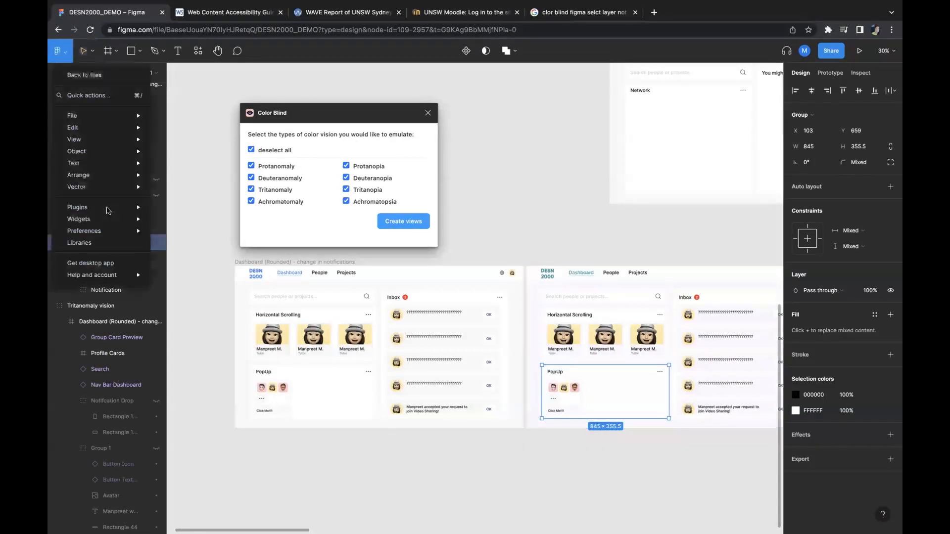
mouse_move(124, 208)
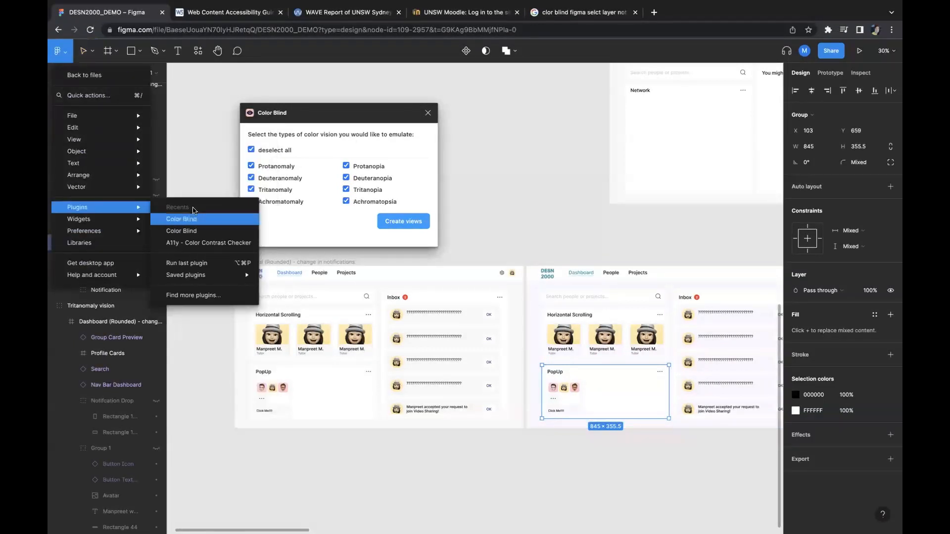
mouse_move(211, 275)
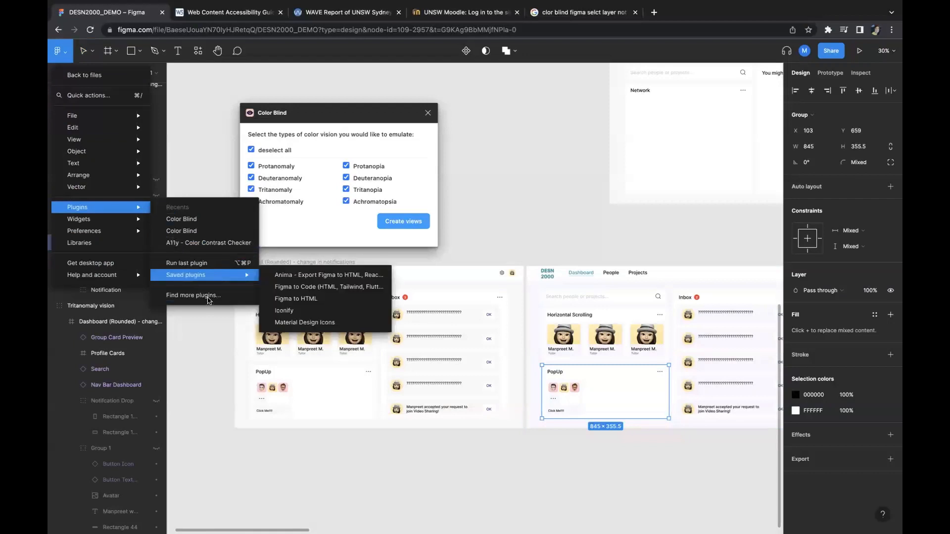
click(208, 296)
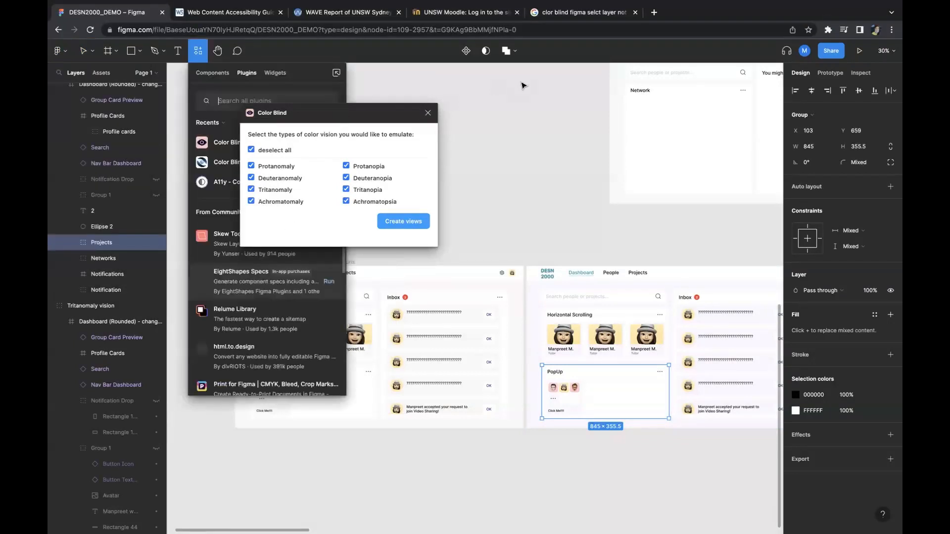
key(Escape)
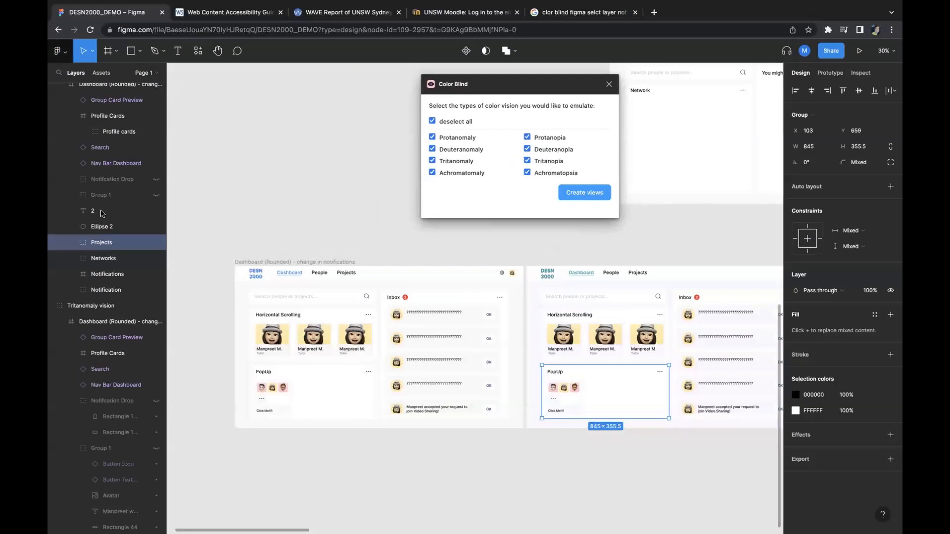
Step: Search the plugins for "speech to text" and run Hey Figma Speech Recognition
click(59, 50)
mouse_move(124, 207)
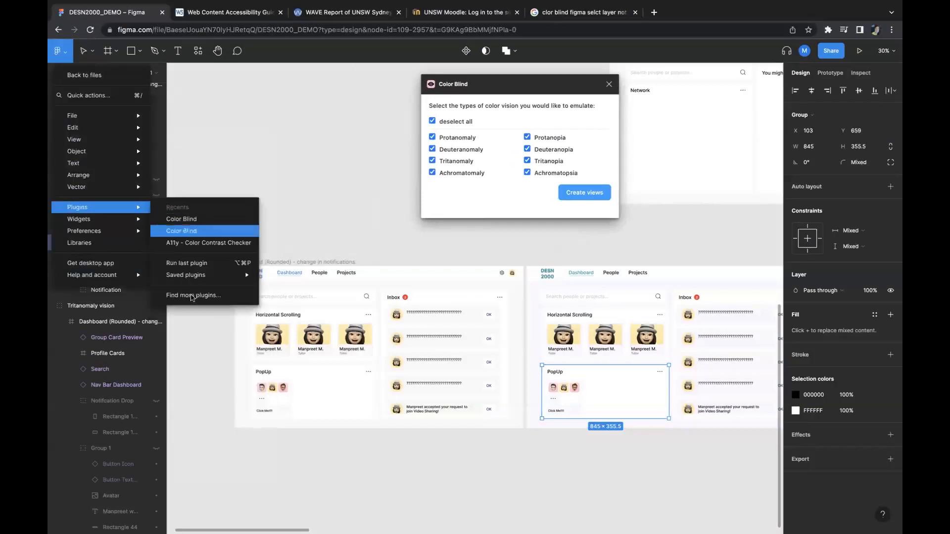
click(192, 295)
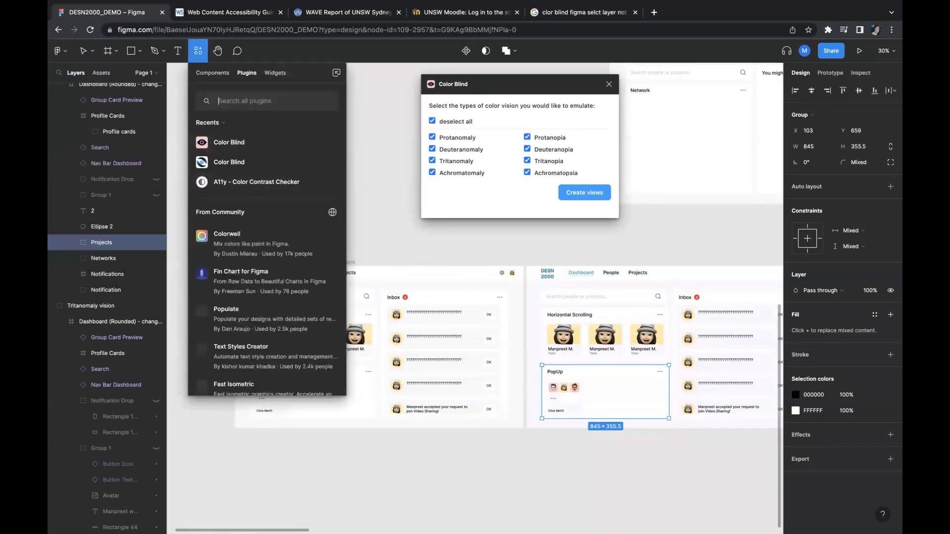
text(speech to te)
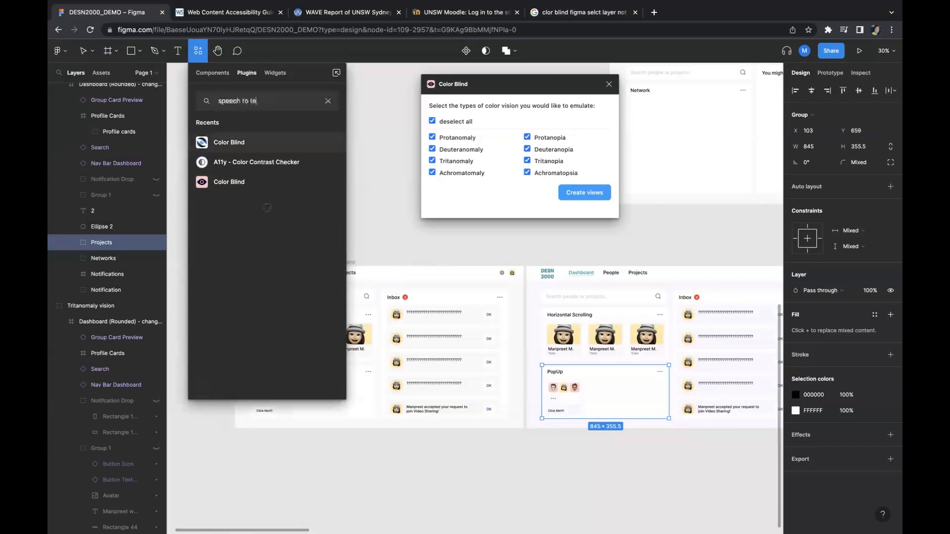
text(xt)
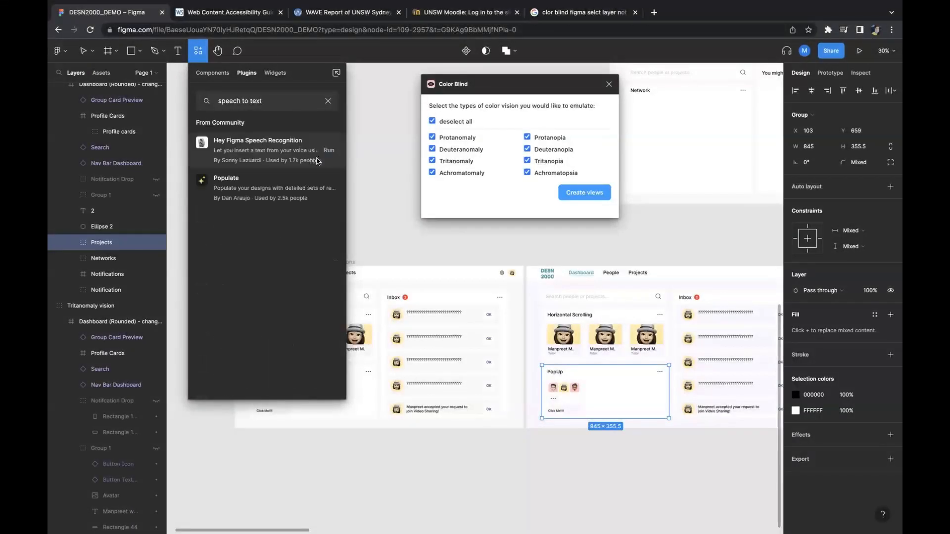
key(Escape)
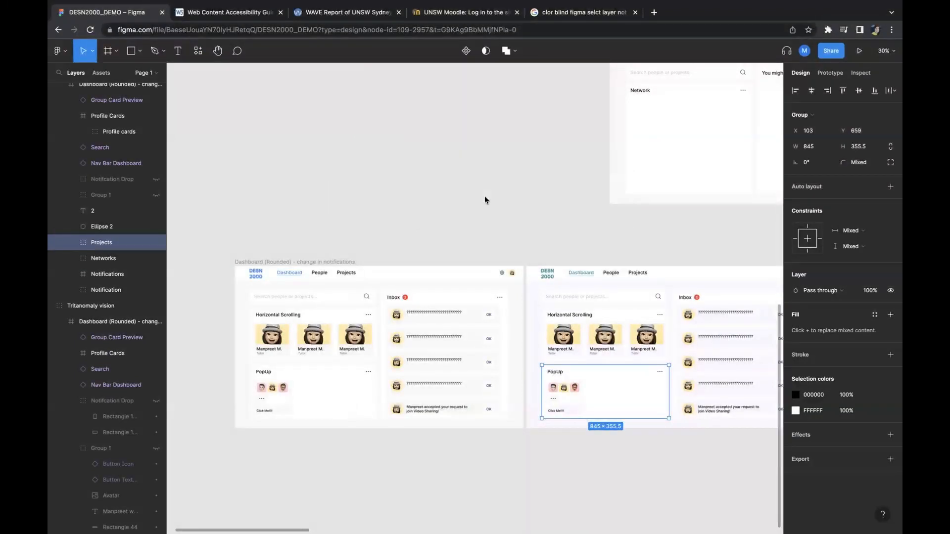
drag(486, 197, 442, 117)
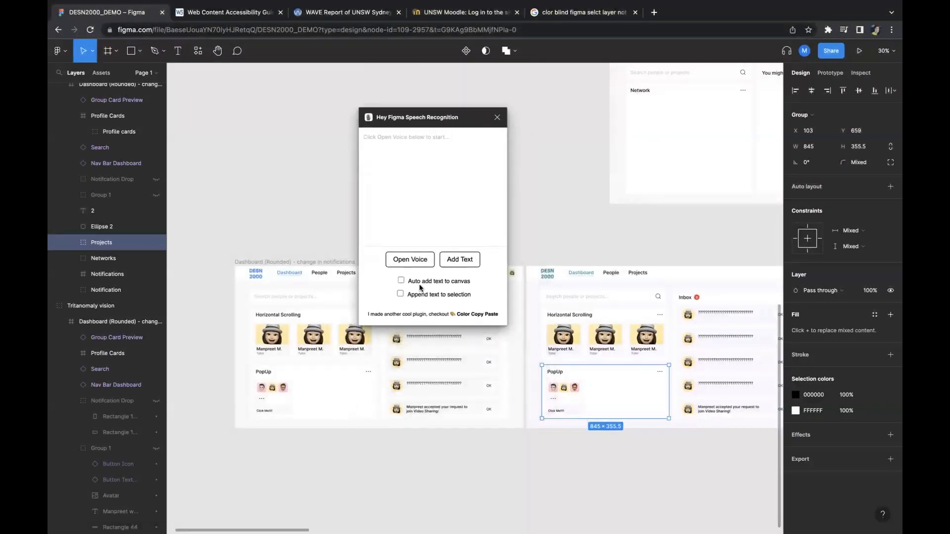